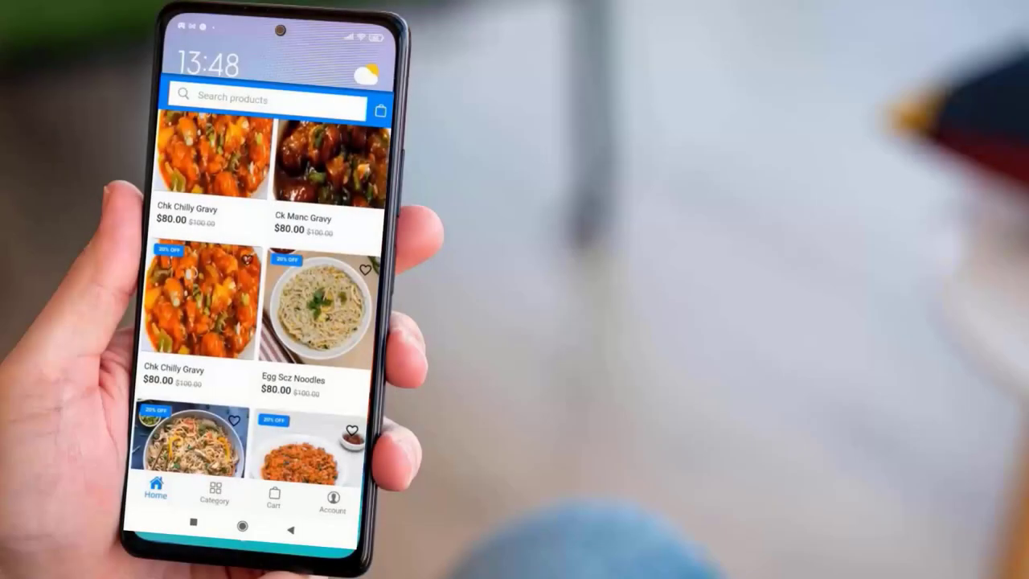
Browse the product list and open the details of Ck Hakka Noodles
scroll(262, 297, "down", 3)
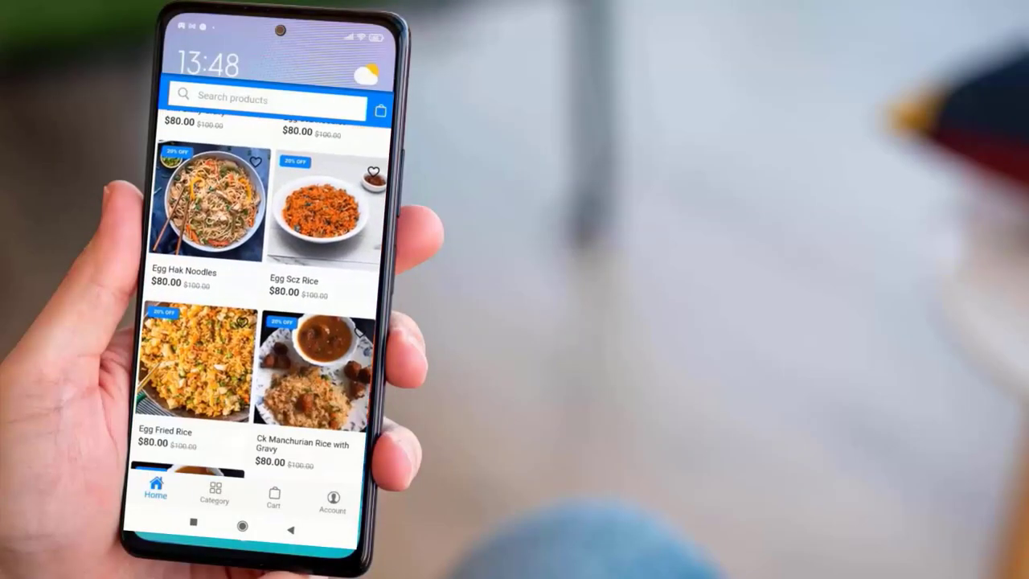
scroll(261, 297, "down", 3)
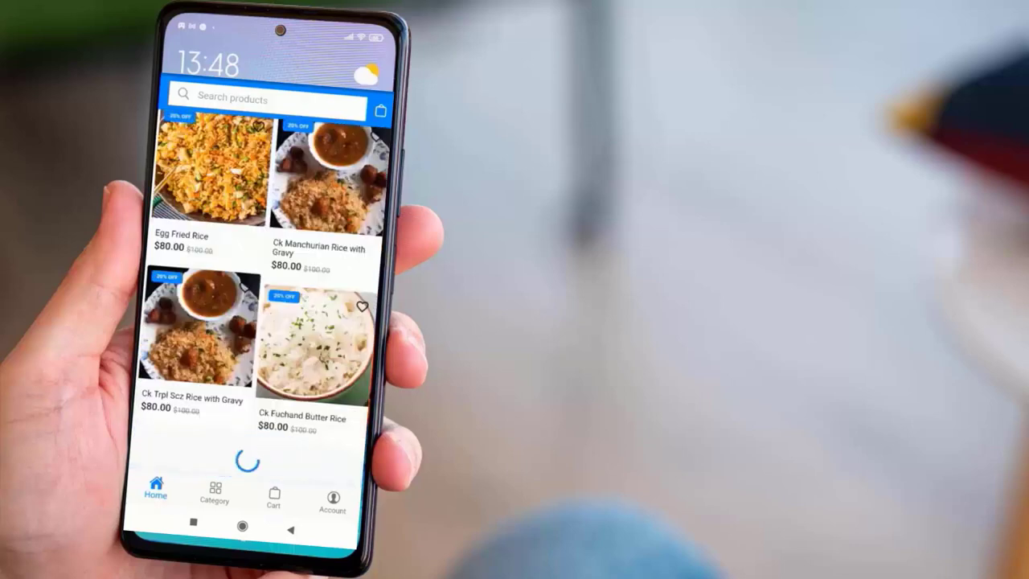
scroll(261, 298, "down", 5)
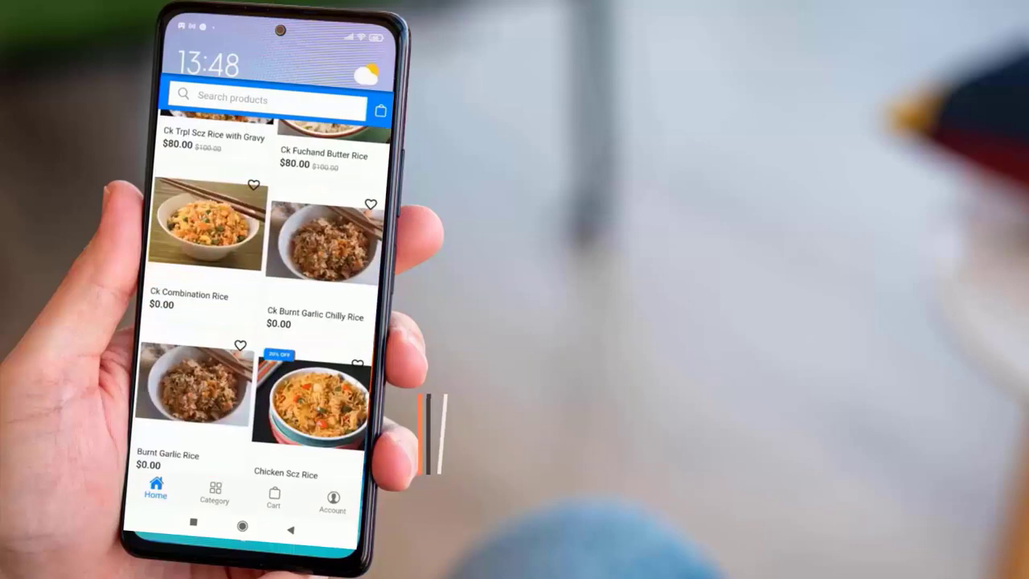
scroll(261, 298, "down", 5)
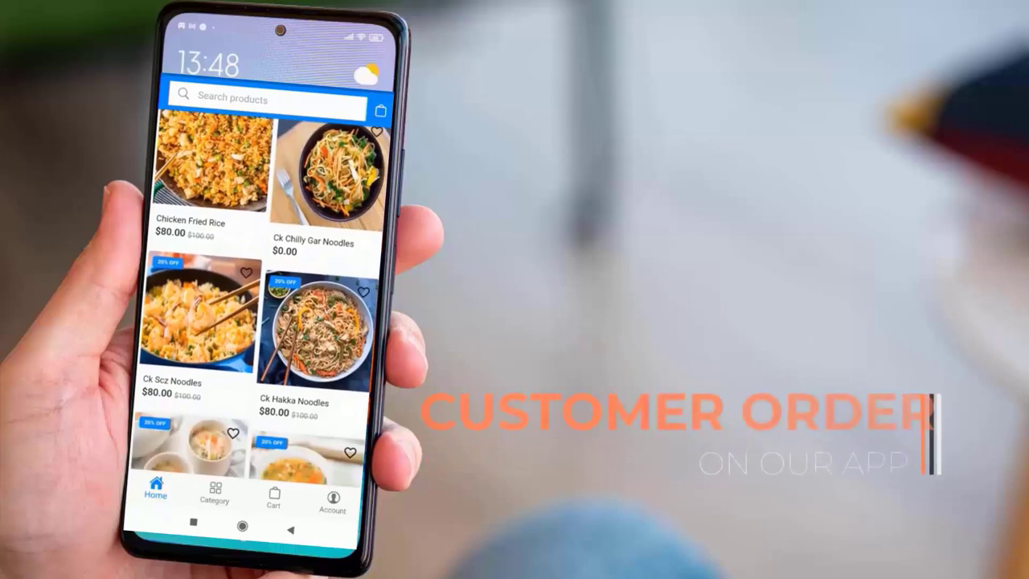
left_click(317, 337)
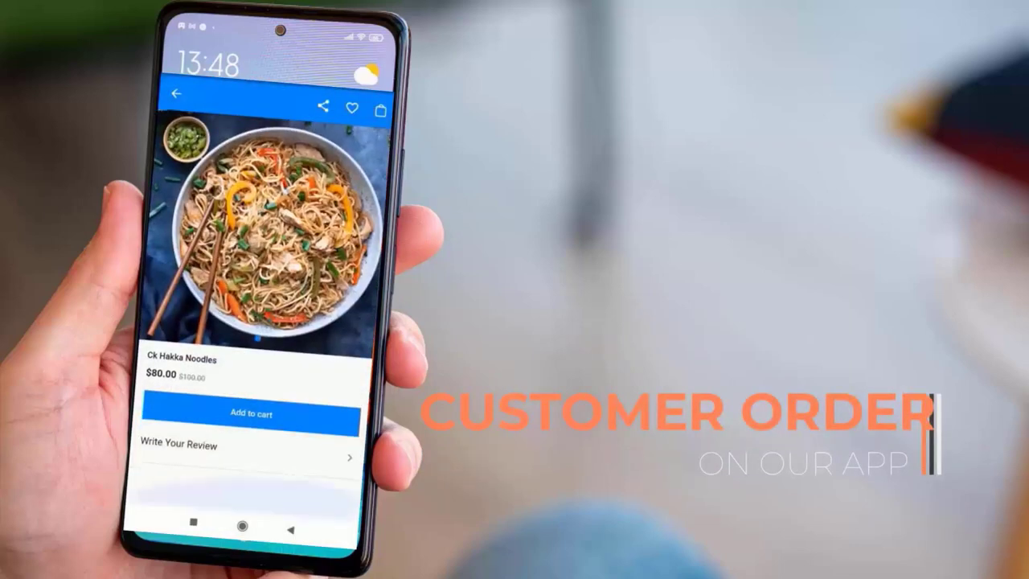
Look through the related products and the review form of Ck Hakka Noodles, returning to the product details
scroll(260, 313, "down", 5)
scroll(260, 314, "down", 5)
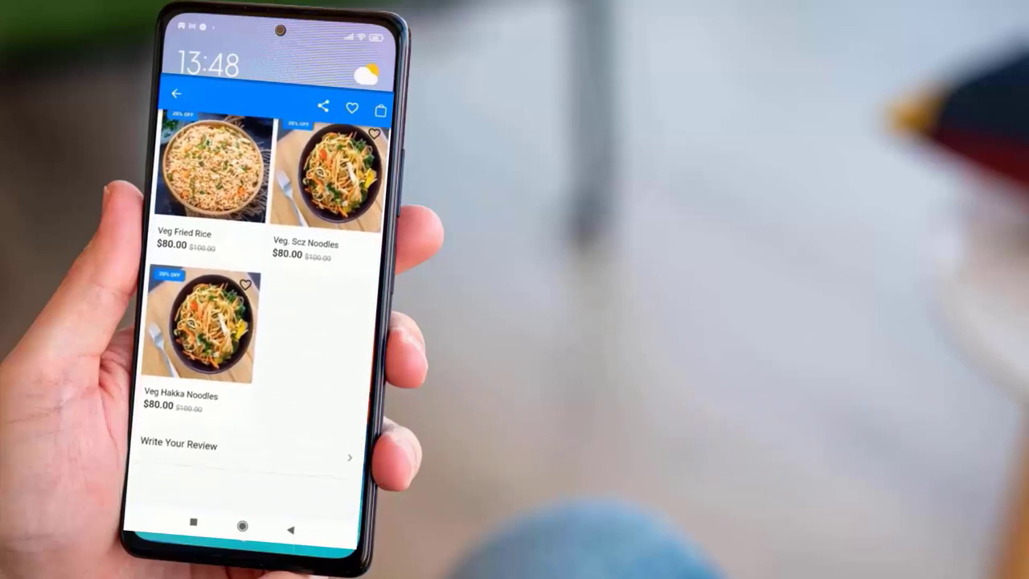
left_click(241, 451)
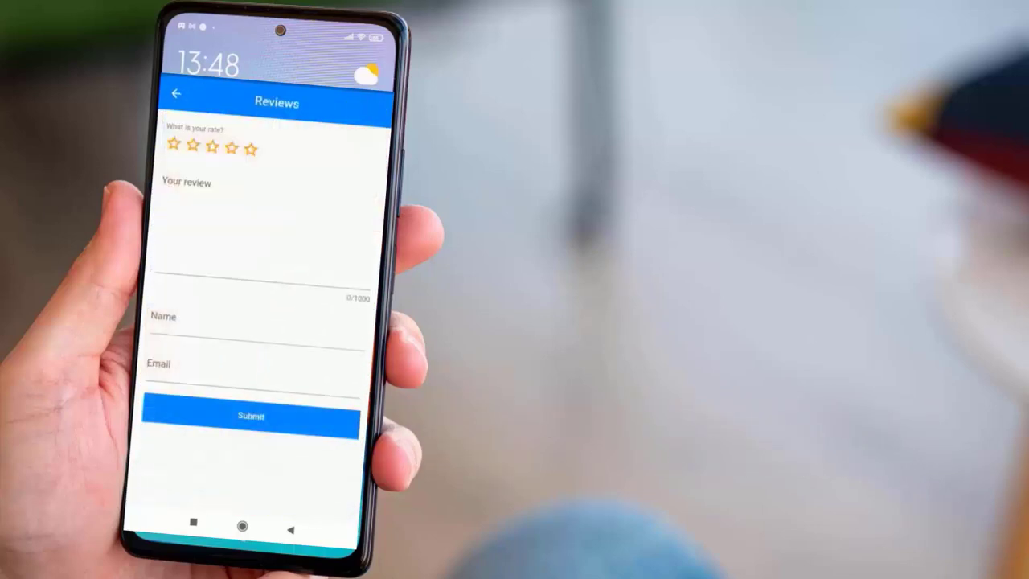
left_click(251, 148)
left_click(176, 93)
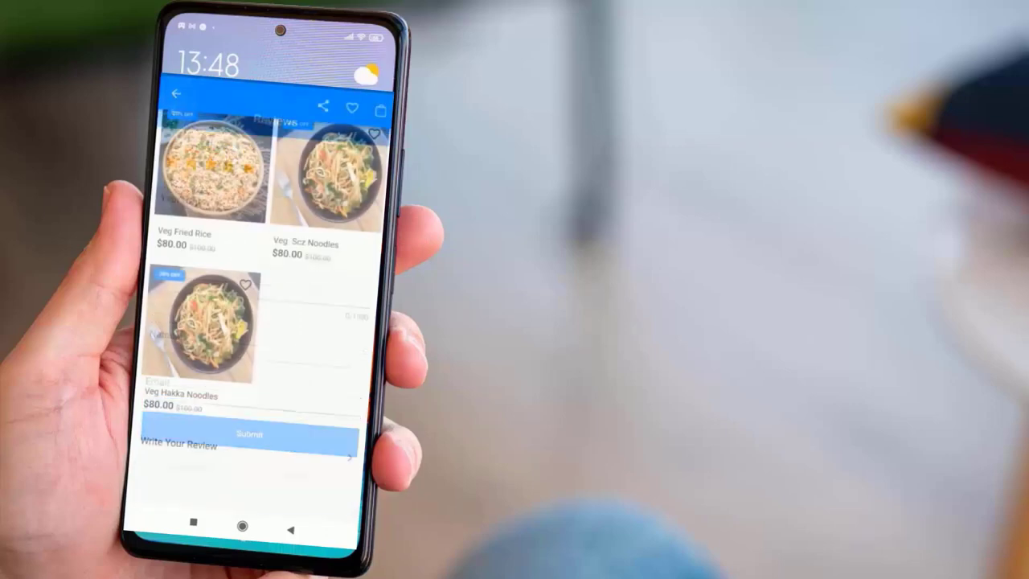
left_click(204, 322)
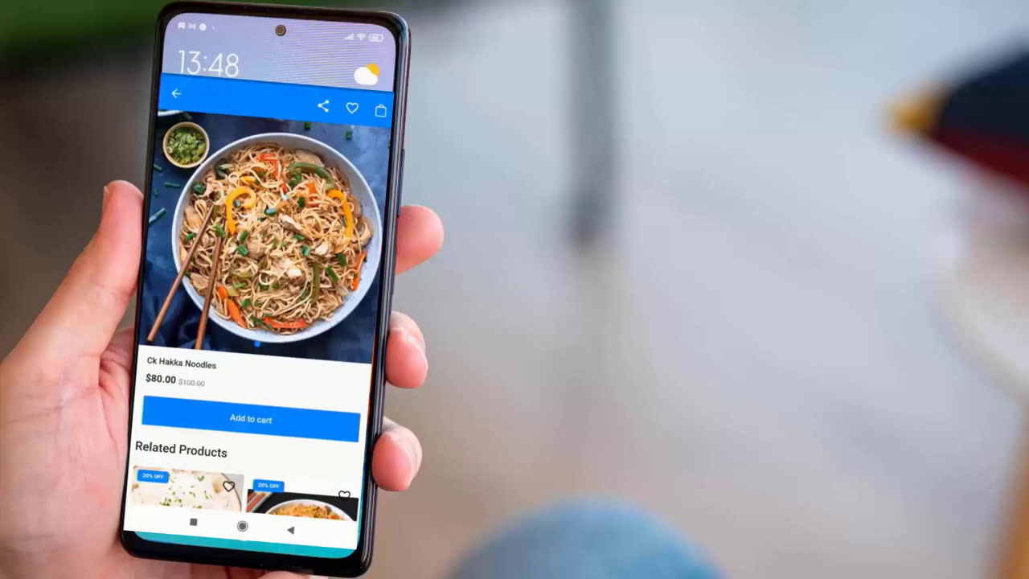
Add one Ck Hakka Noodles to the cart and proceed from the cart to checkout
left_click(251, 419)
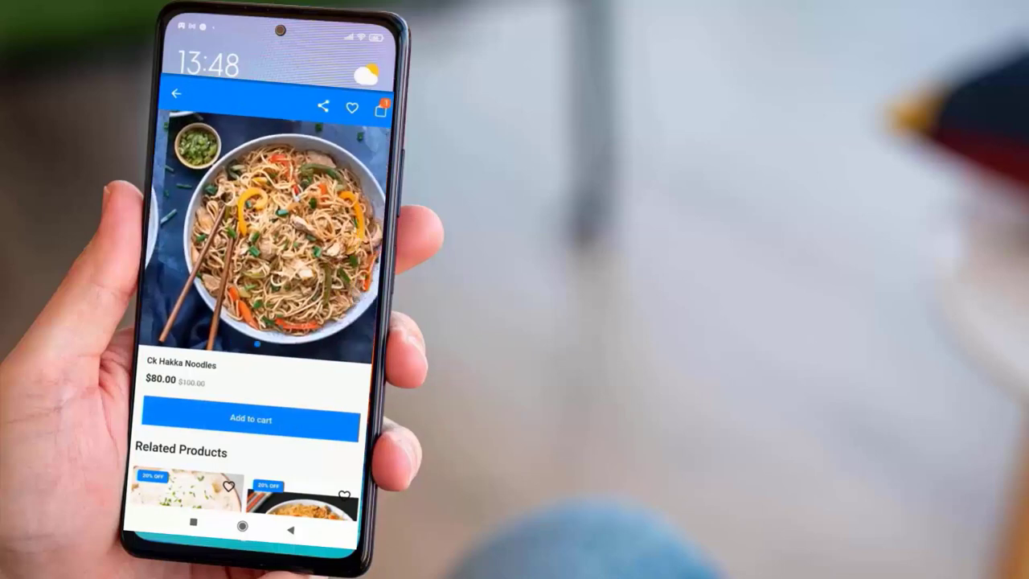
left_click(381, 110)
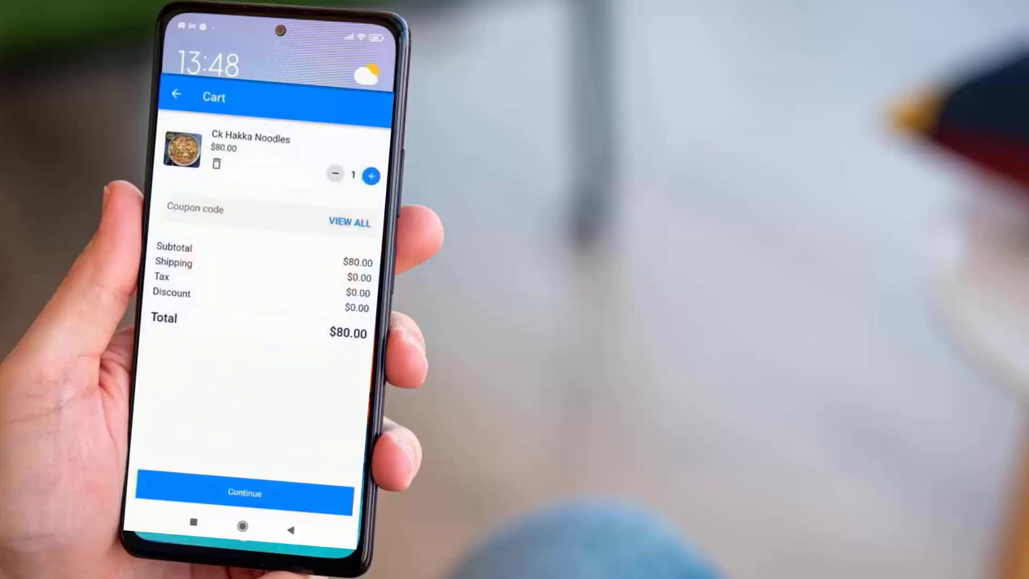
left_click(245, 493)
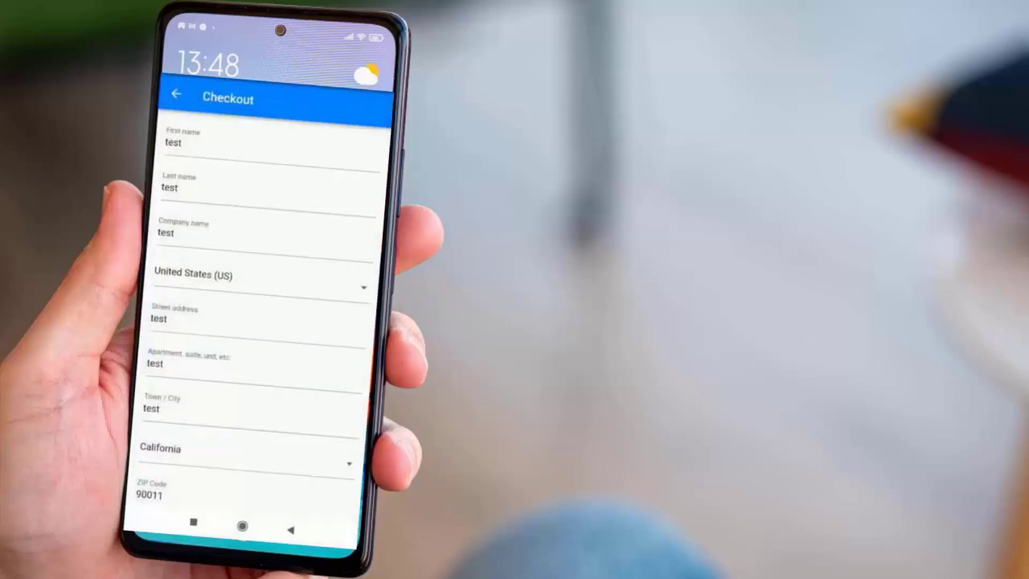
Accept the prefilled billing details and place the order with cash on delivery
scroll(257, 321, "down", 5)
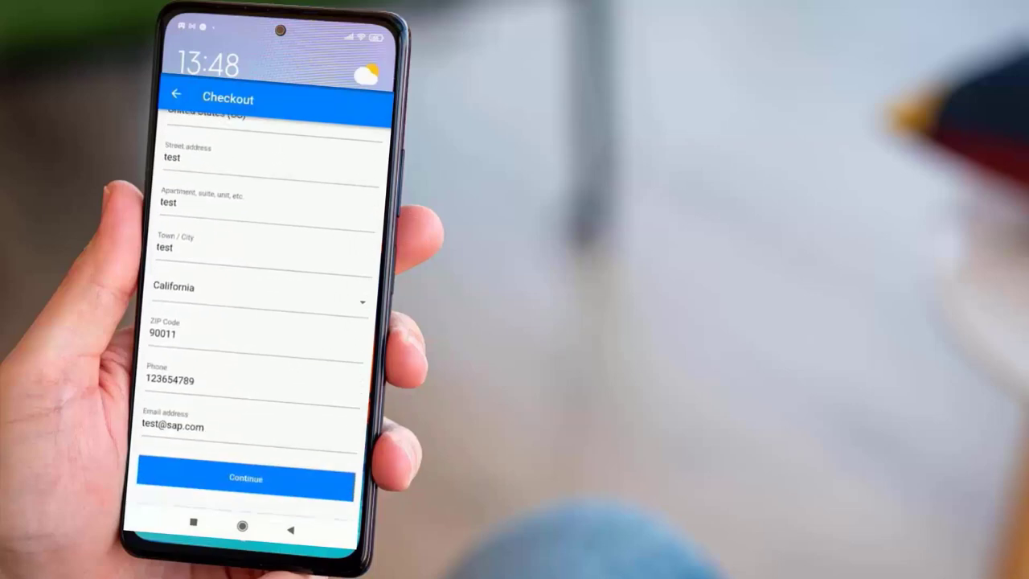
left_click(246, 477)
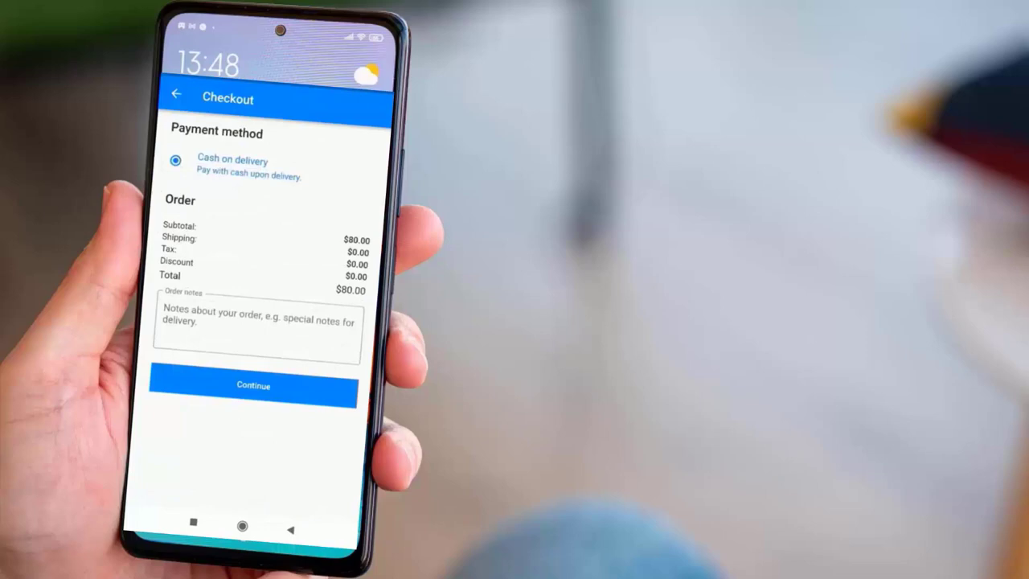
left_click(253, 385)
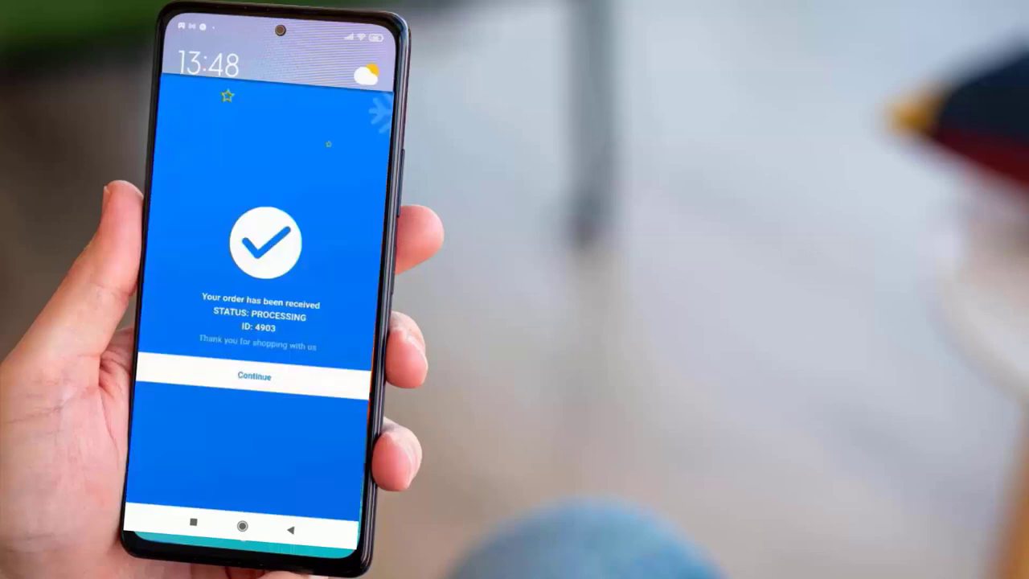
left_click(254, 376)
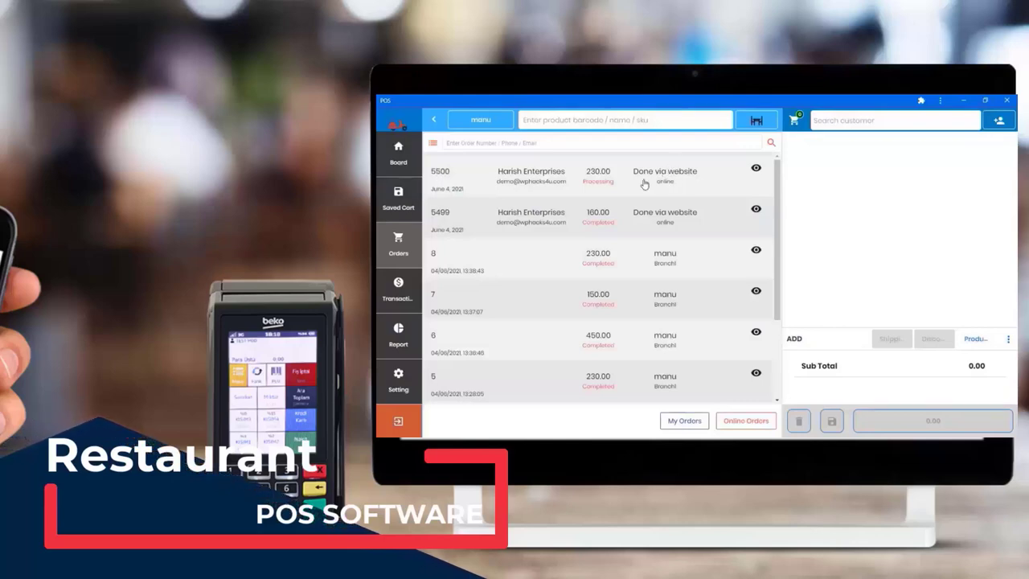
Open the processing online order for Veg Fried Rice and Alu Mattar in the POS and send it to the kitchen
left_click(546, 175)
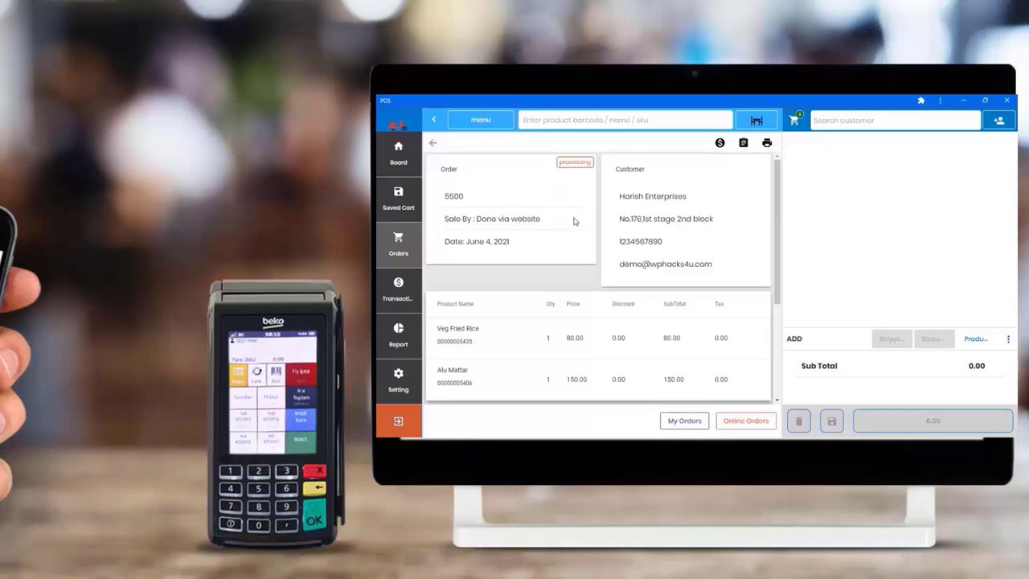
scroll(574, 221, "down", 3)
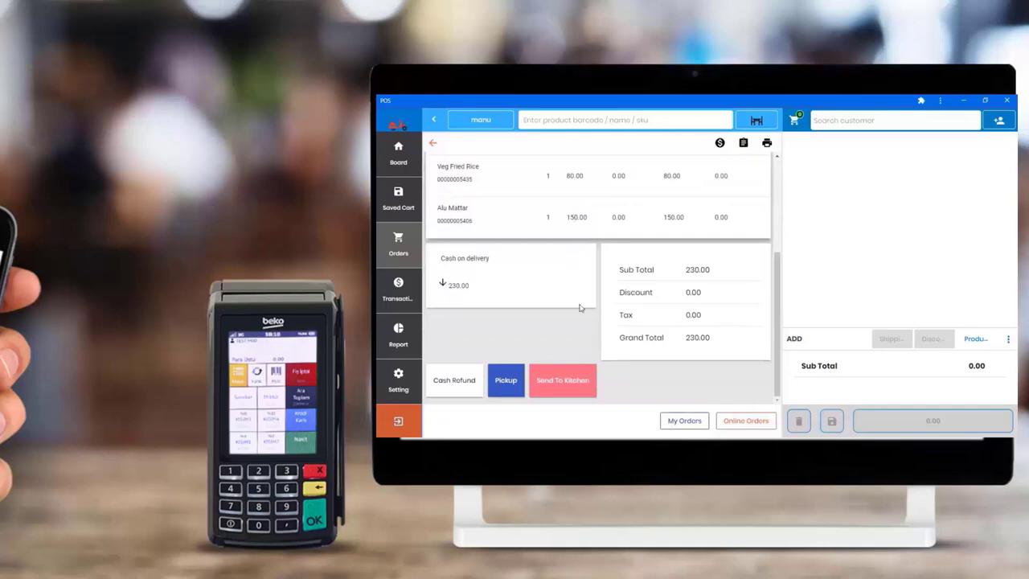
left_click(565, 391)
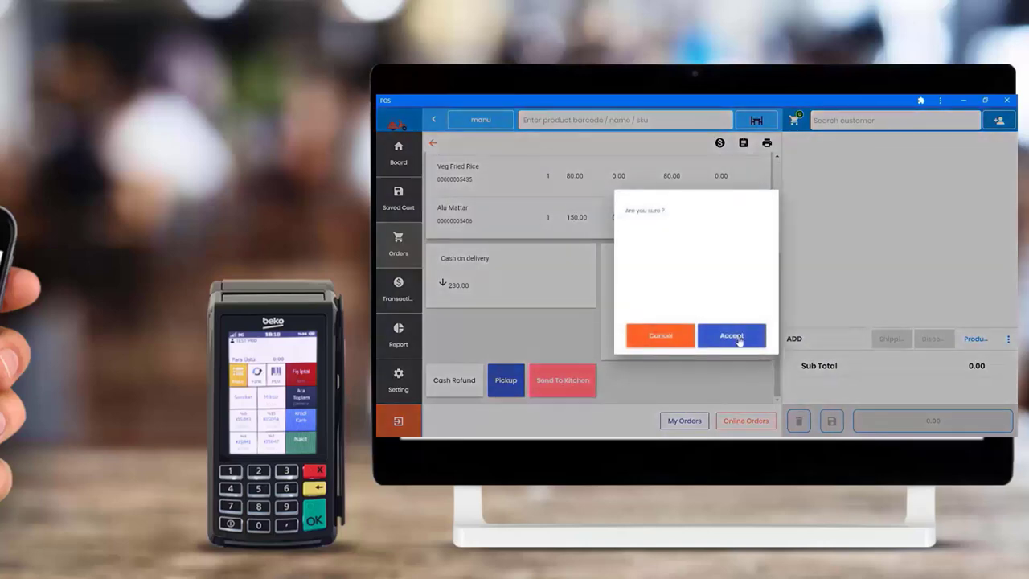
left_click(733, 338)
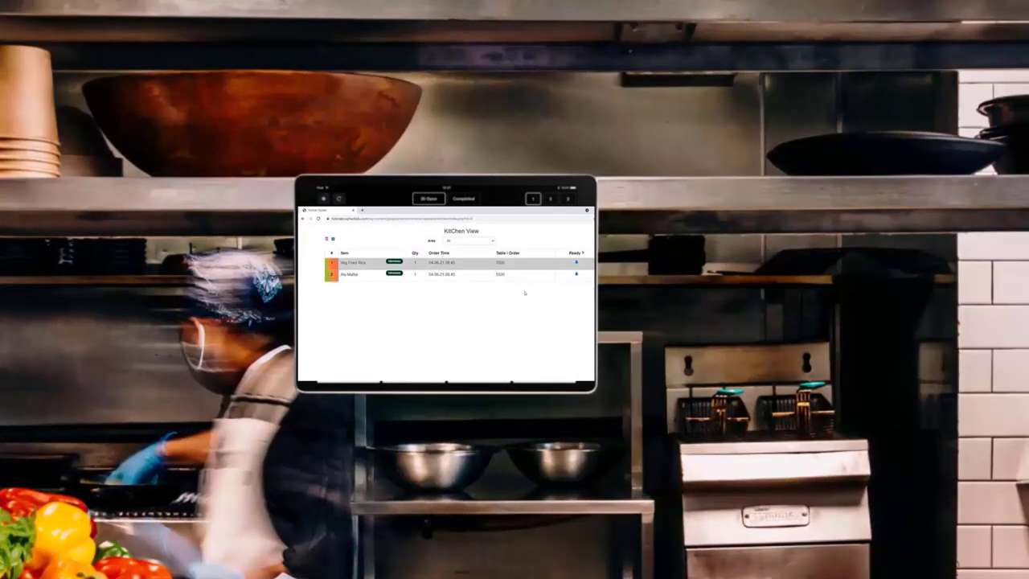
left_click_drag(479, 230, 444, 232)
left_click(469, 311)
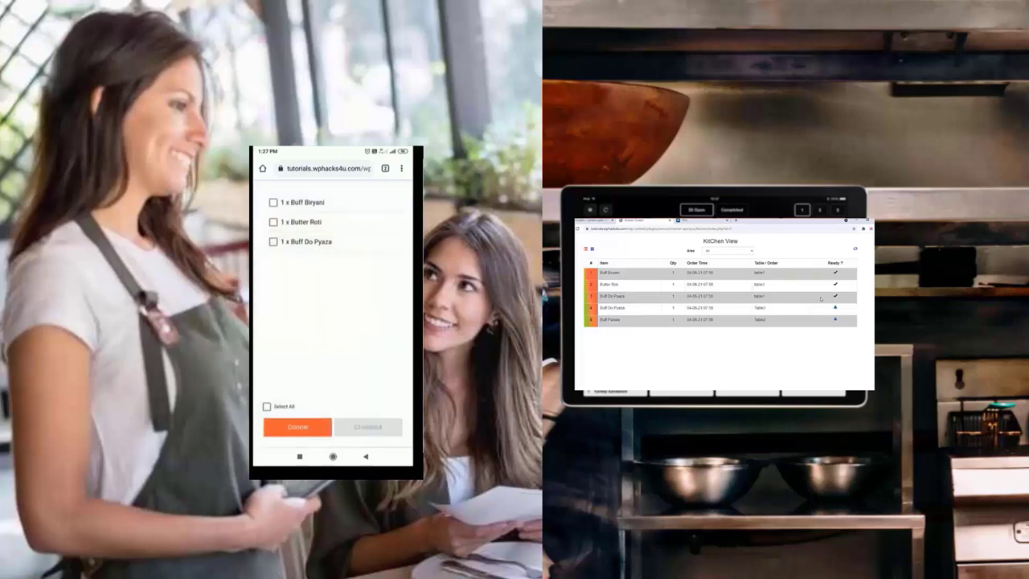
Check out Buff Biryani, Butter Roti and Buff Do Pyaza together and take a cash payment with 250 tendered
left_click(267, 406)
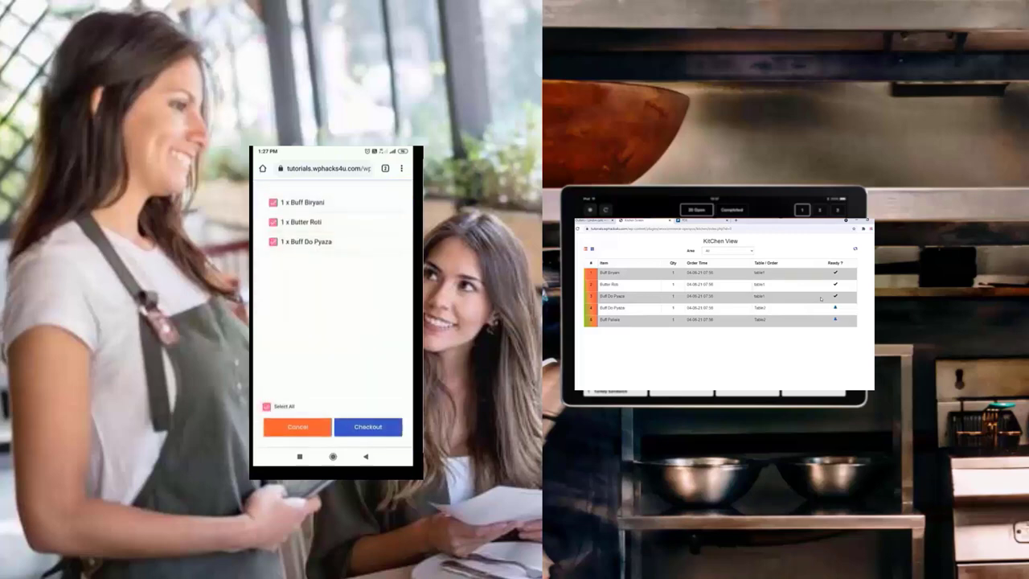
left_click(368, 426)
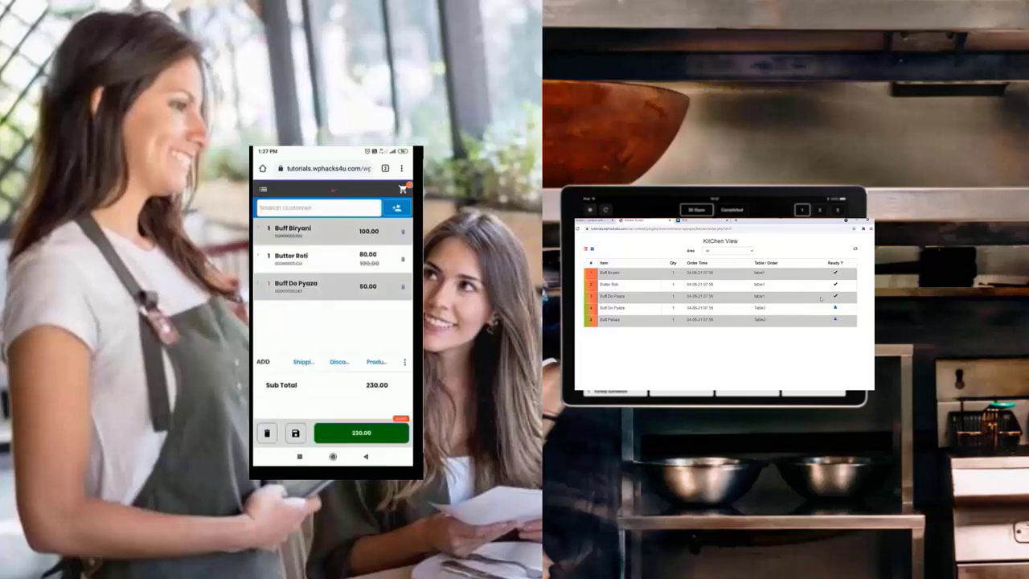
left_click(361, 432)
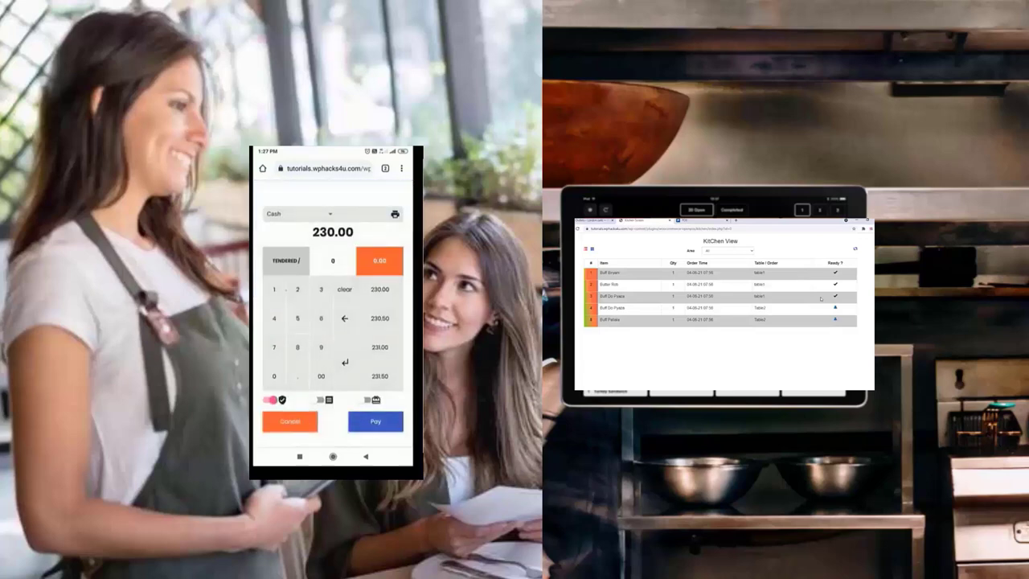
left_click(297, 290)
left_click(297, 319)
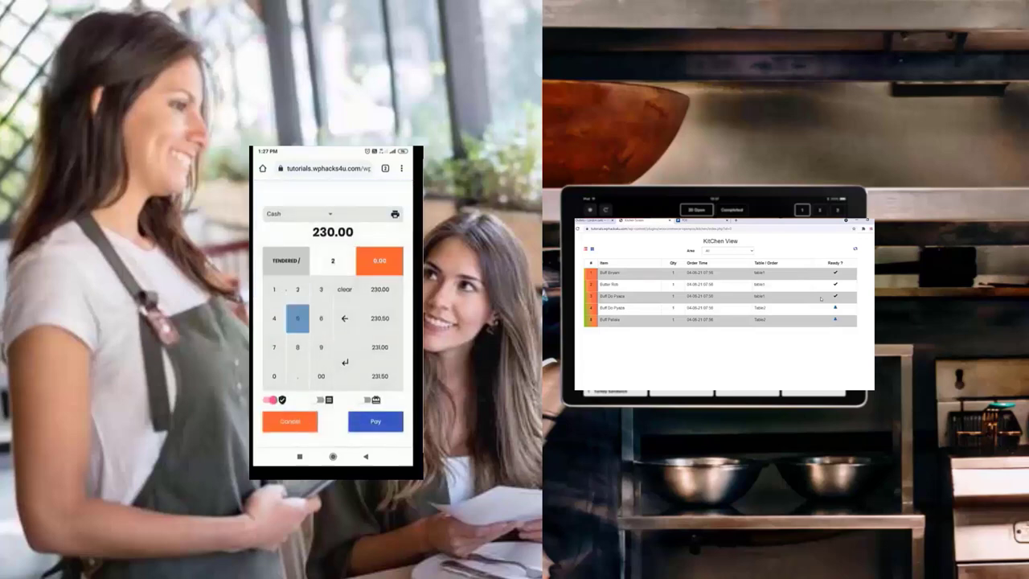
left_click(275, 377)
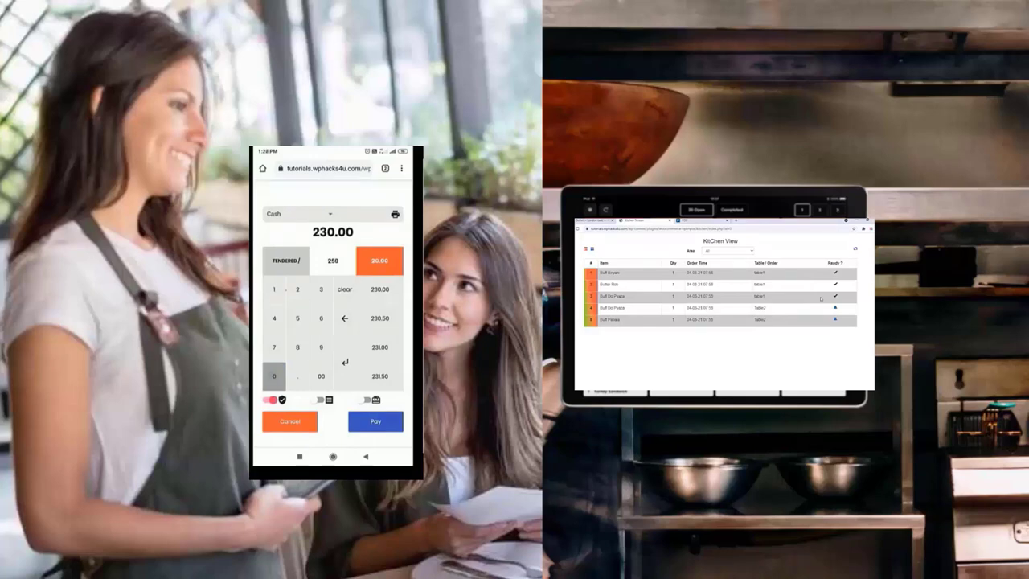
left_click(376, 421)
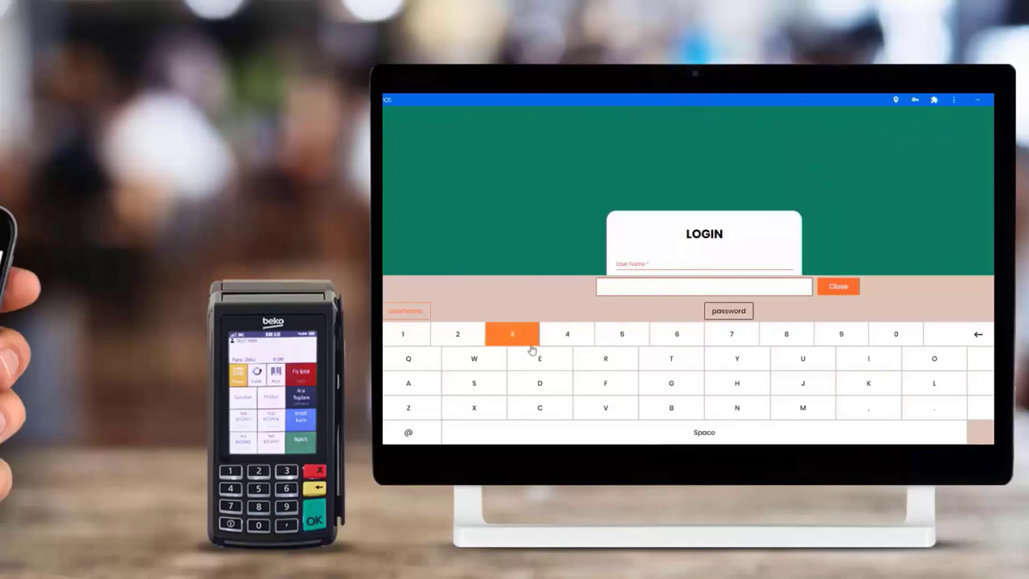
Close the login screen's on-screen keyboard and add Alu Mattar, Buff Chatpata and Buff Do Pyaza to a POS order
left_click(846, 289)
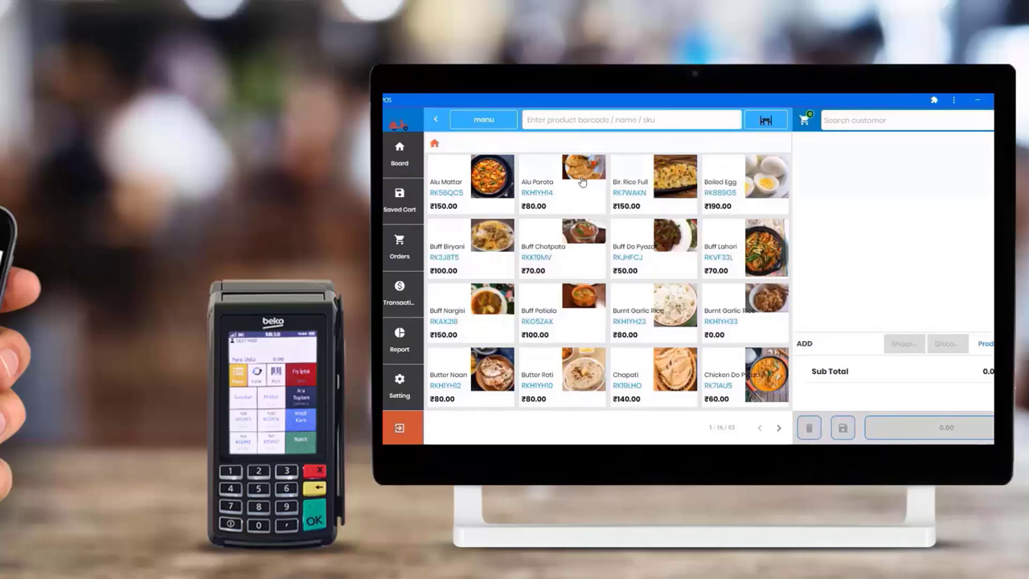
left_click(449, 196)
left_click(563, 259)
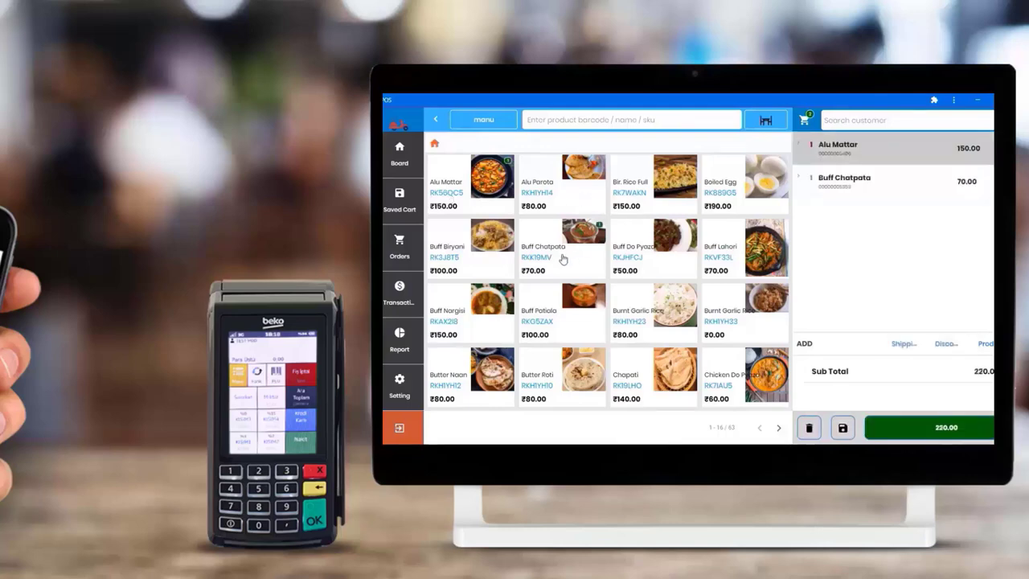
left_click(676, 254)
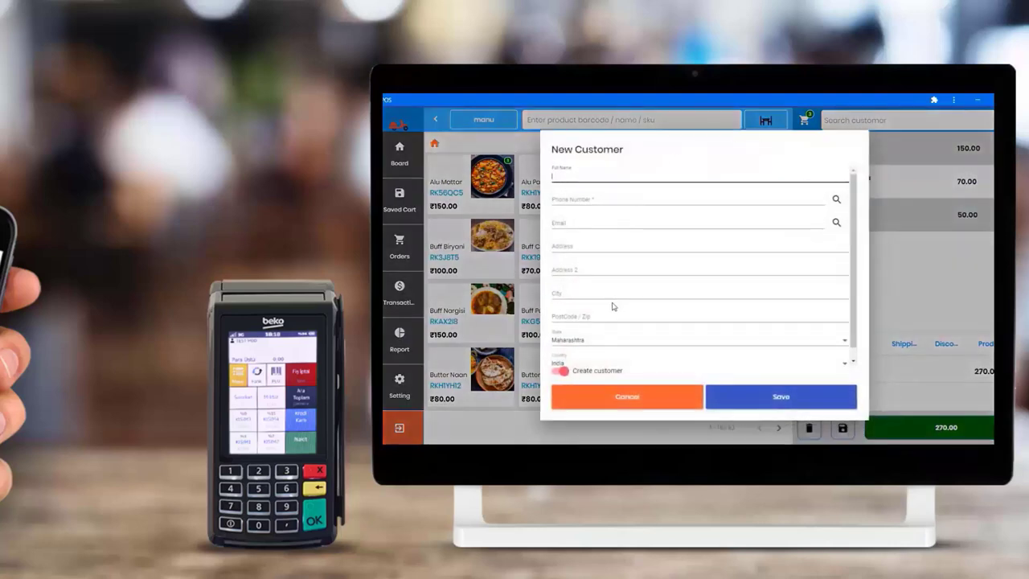
Look over the fields of the new customer form and close it without saving
scroll(613, 306, "down", 1)
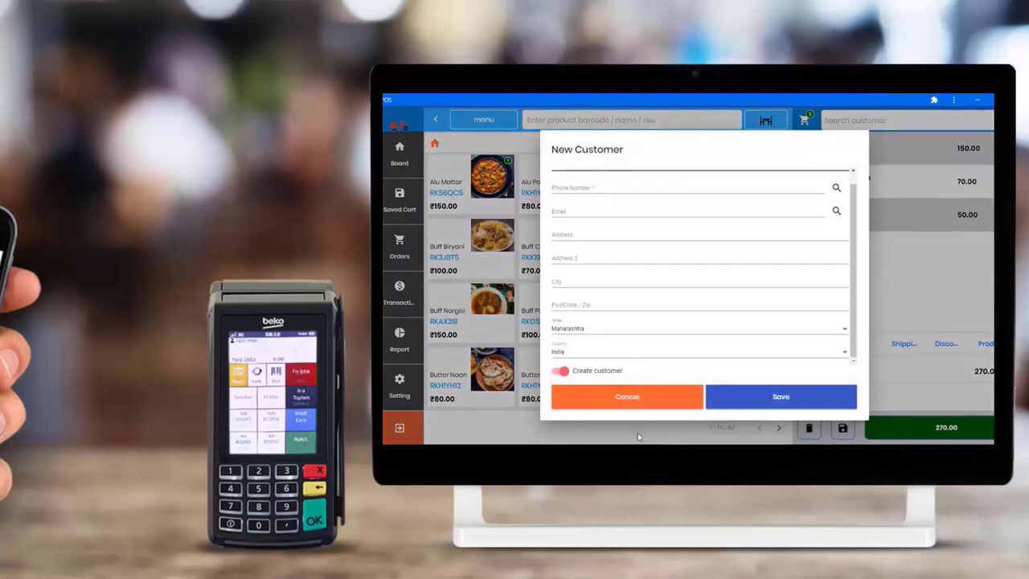
scroll(664, 266, "up", 1)
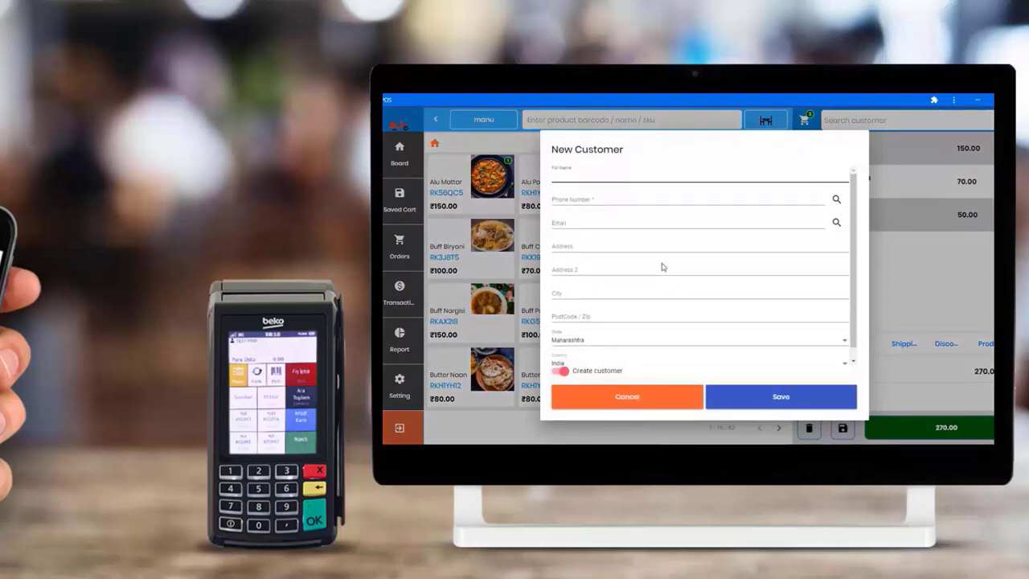
left_click(648, 395)
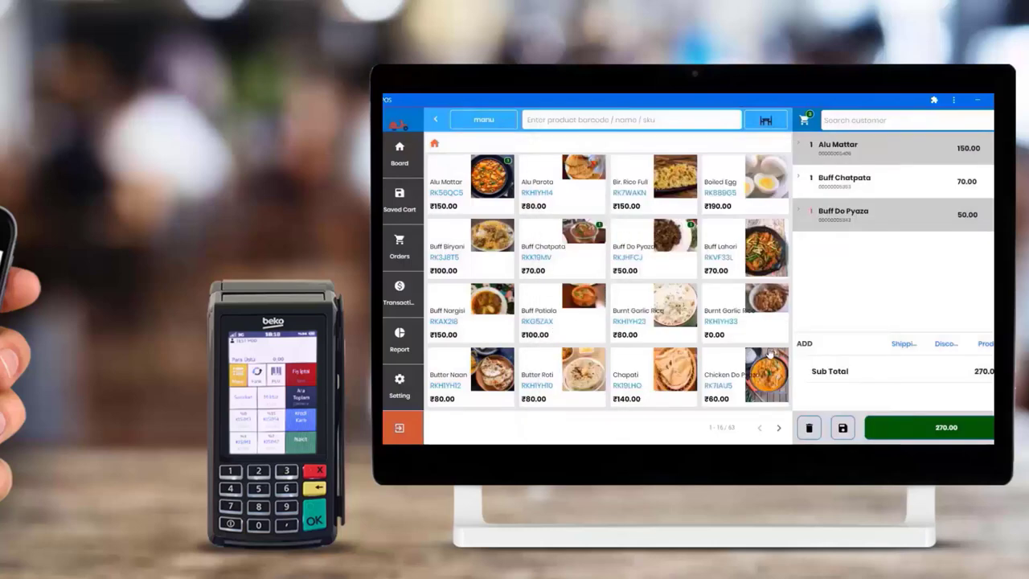
Check out the order of Alu Mattar, Buff Chatpata and Buff Do Pyaza in cash with 300 tendered and receipt printing enabled
left_click(947, 429)
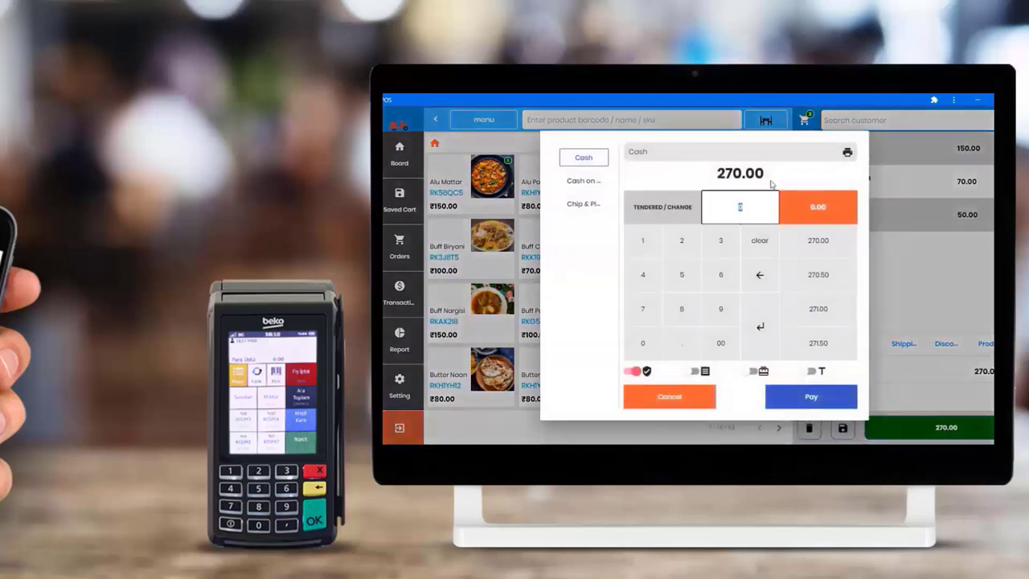
left_click(714, 246)
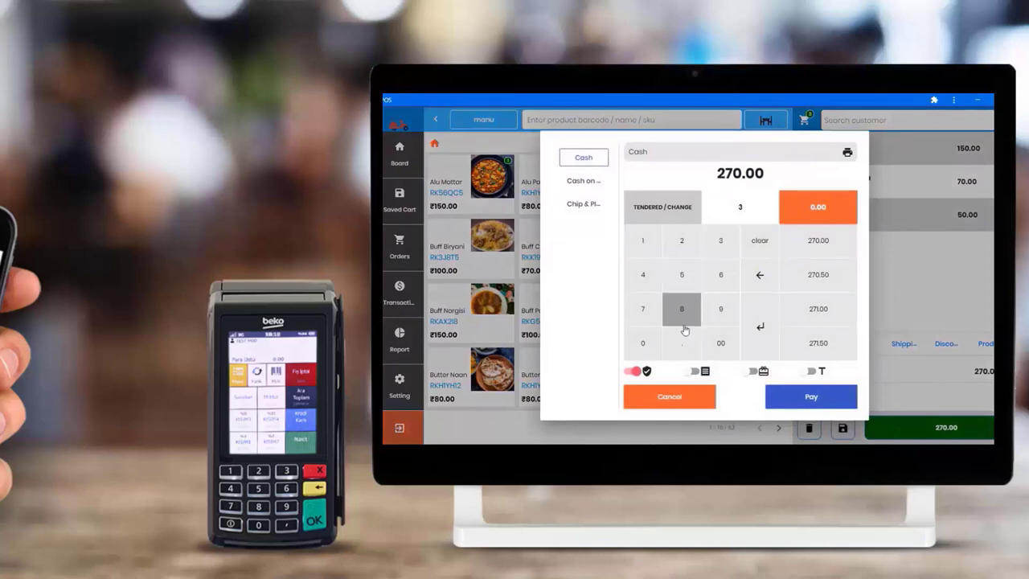
left_click(723, 343)
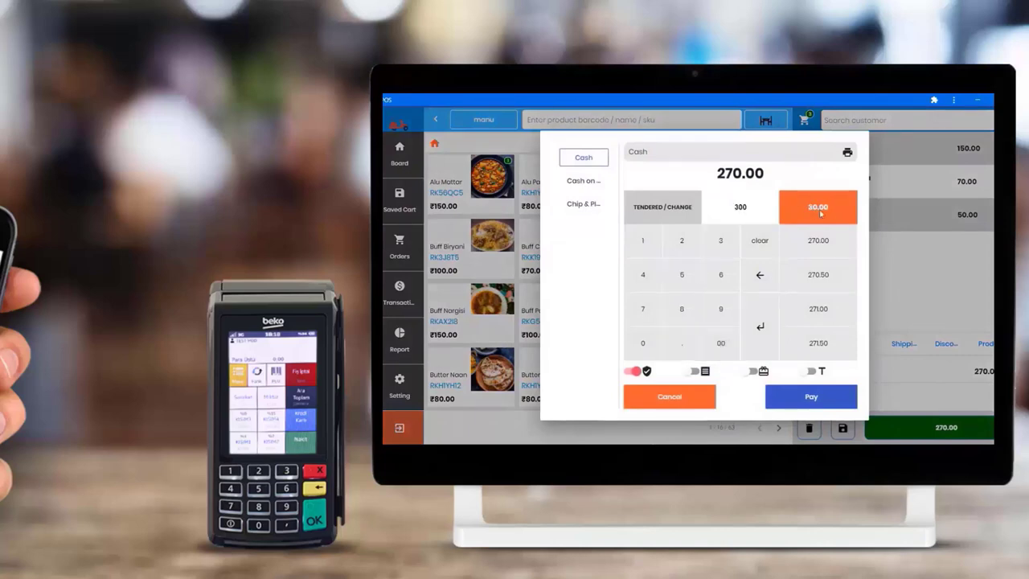
left_click(696, 373)
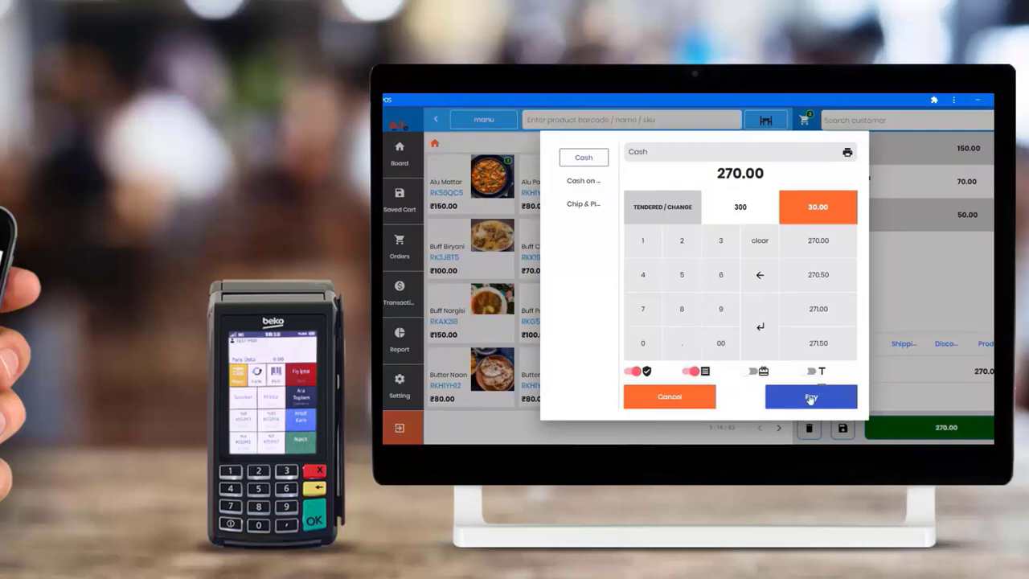
left_click(811, 397)
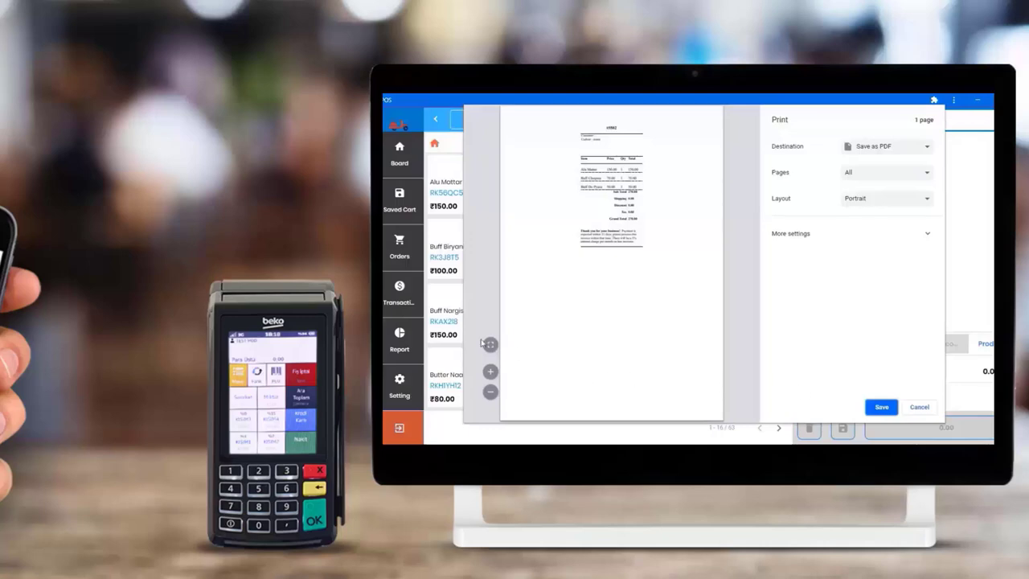
Enlarge the customer receipt in the print preview to read its items and totals, and close the preview without saving
left_click(490, 373)
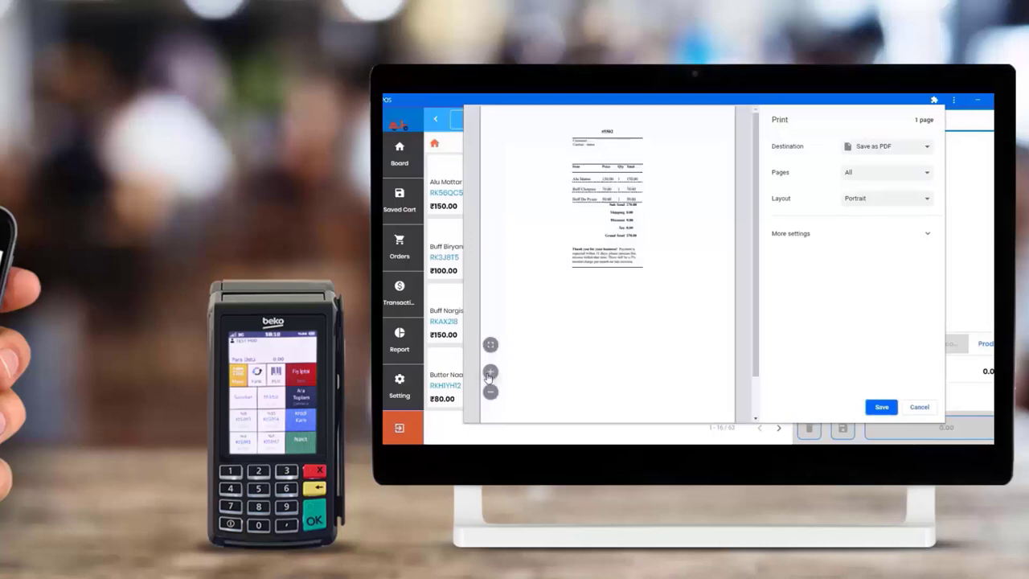
left_click(489, 372)
left_click(489, 372)
left_click(490, 372)
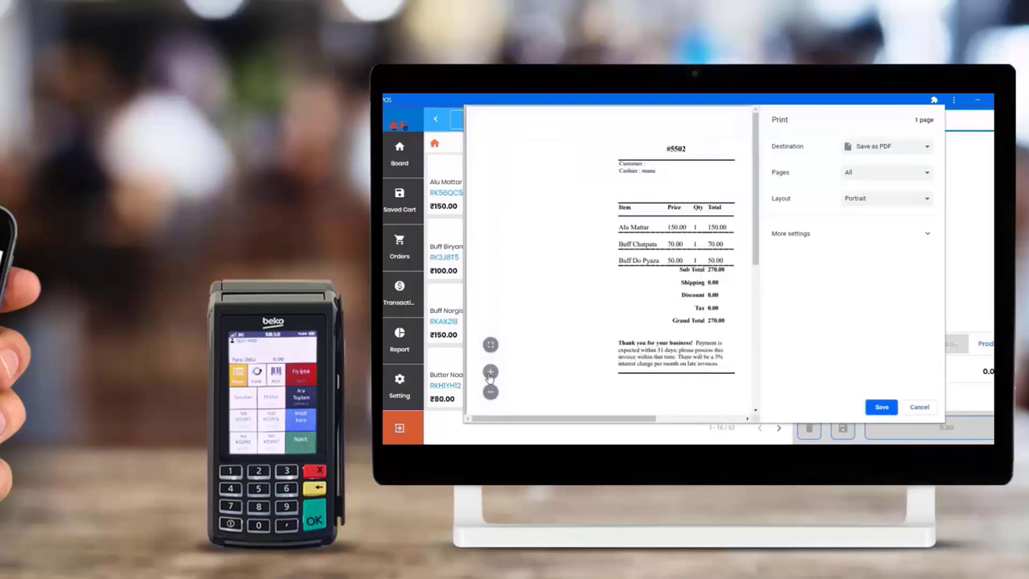
left_click(920, 407)
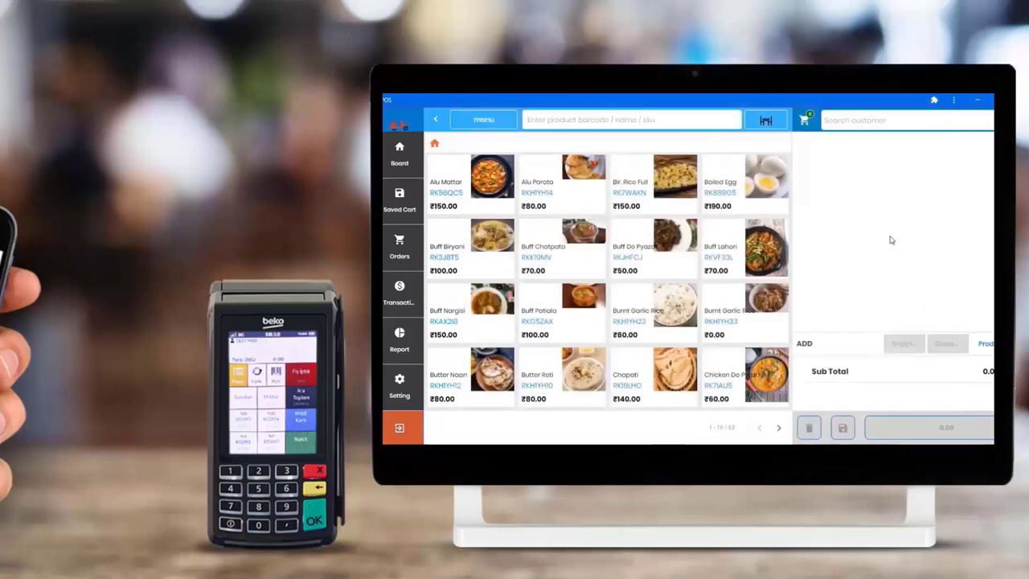
Look over the restaurant tables and the POS order history, checking both the cashier's own orders and the online orders
left_click(404, 165)
left_click(689, 164)
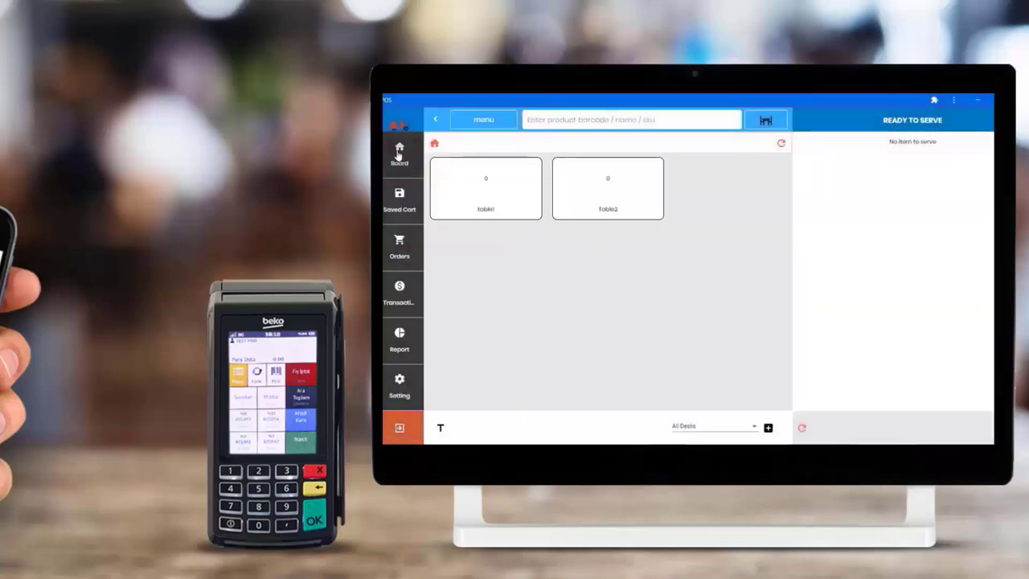
left_click(399, 153)
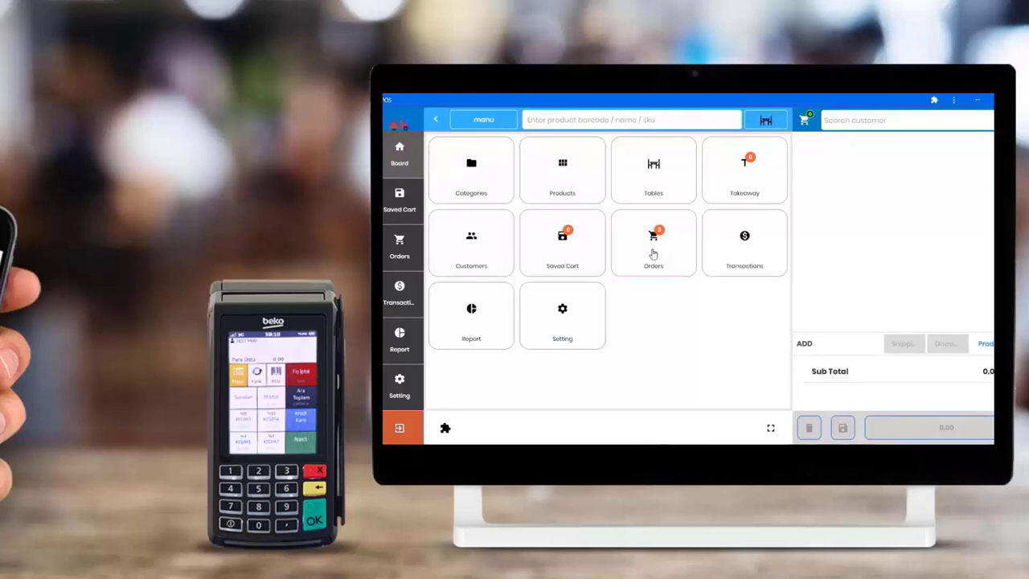
left_click(653, 254)
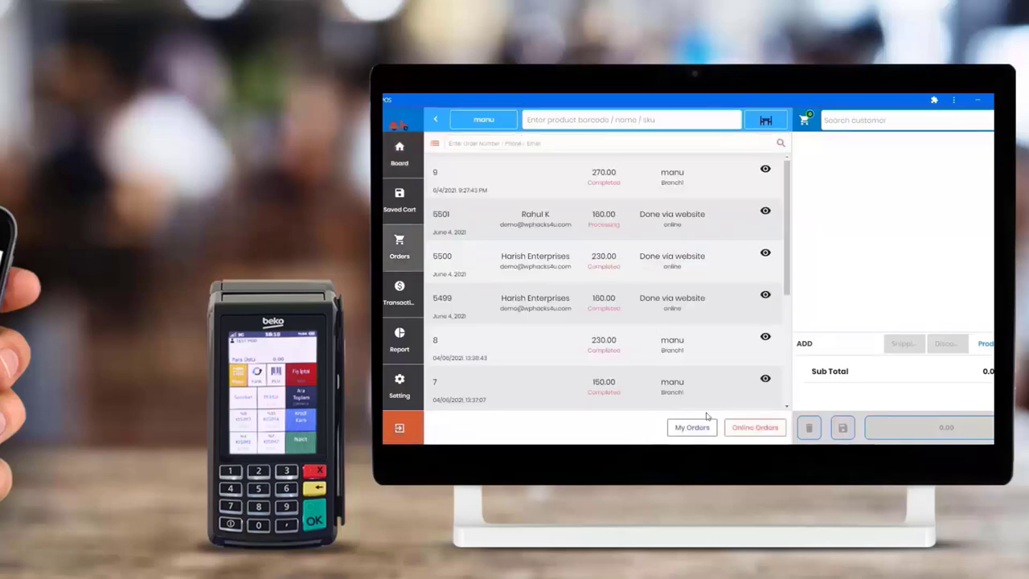
left_click(695, 429)
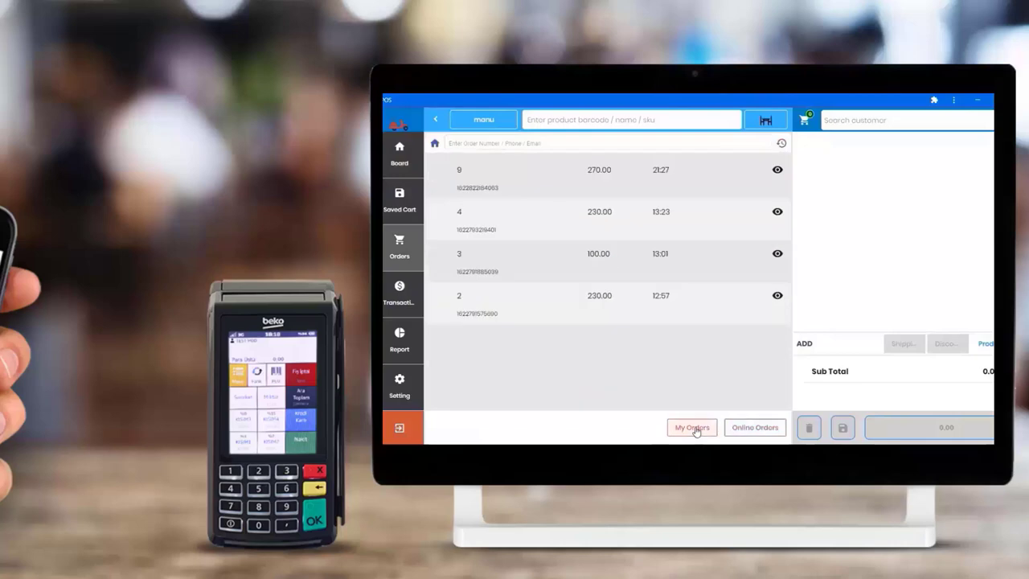
left_click(740, 430)
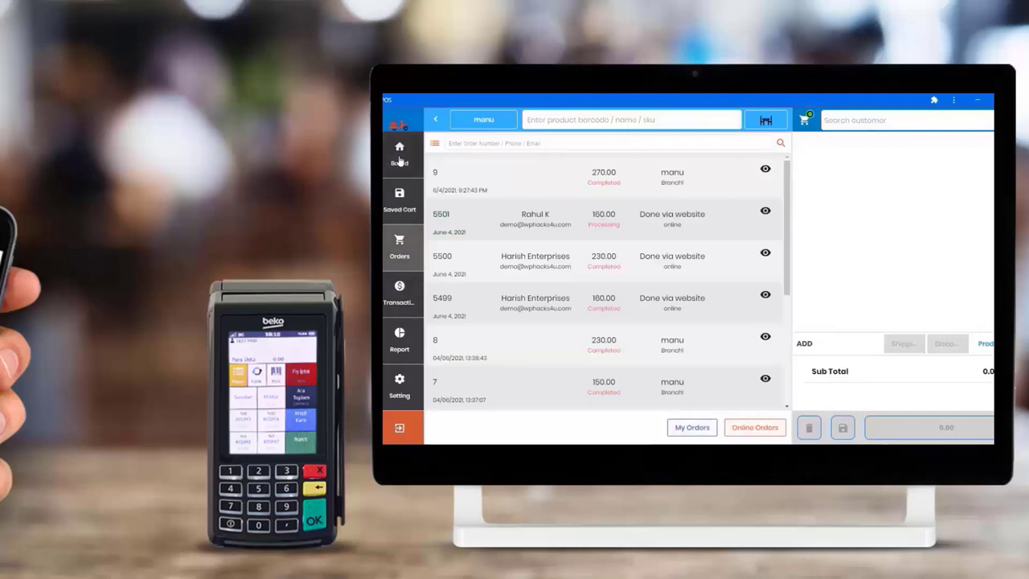
View the POS transactions and the sales report by payment method
left_click(400, 157)
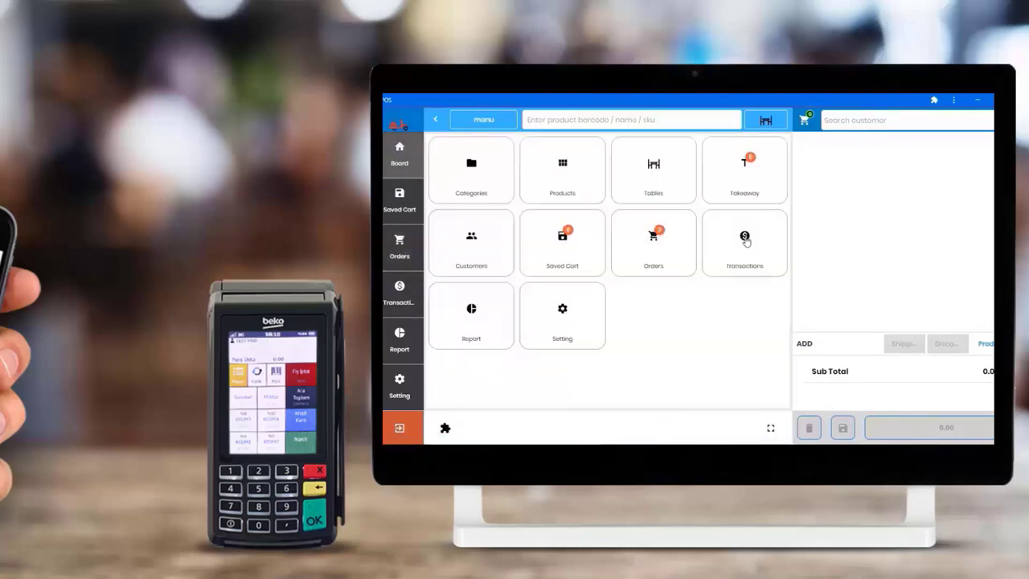
left_click(744, 243)
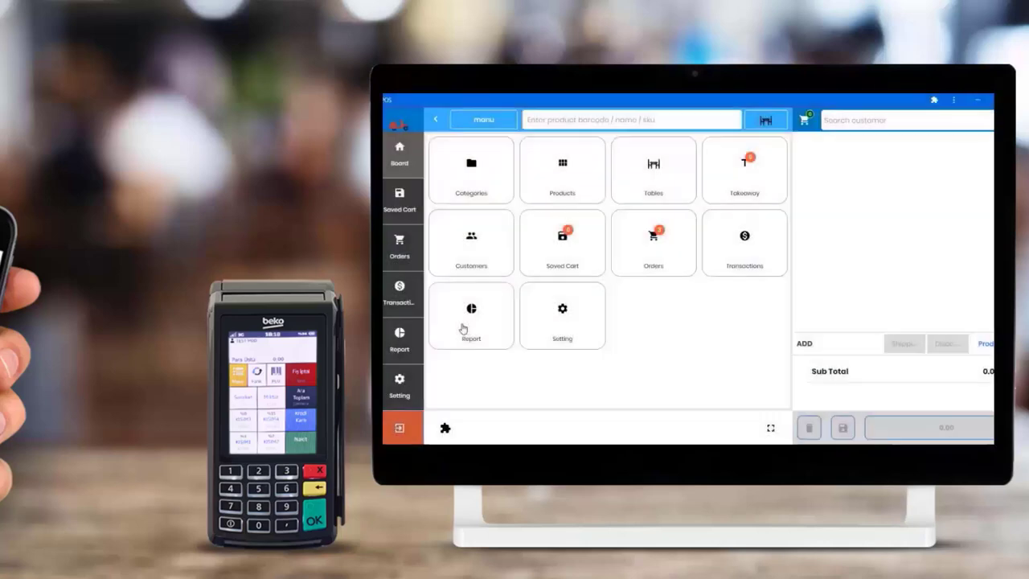
left_click(470, 323)
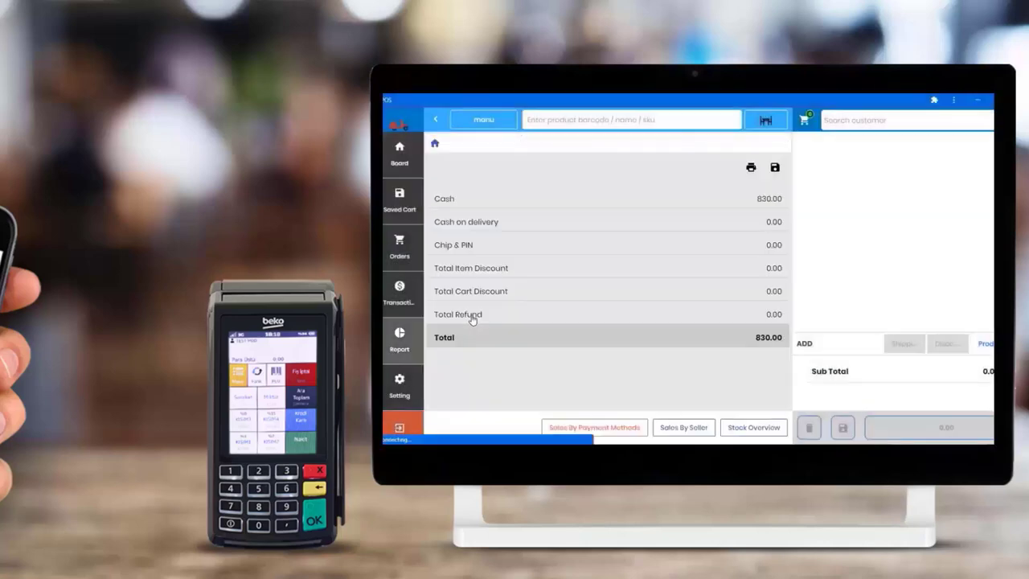
Allow the virtual keyboard in the POS settings
left_click(402, 386)
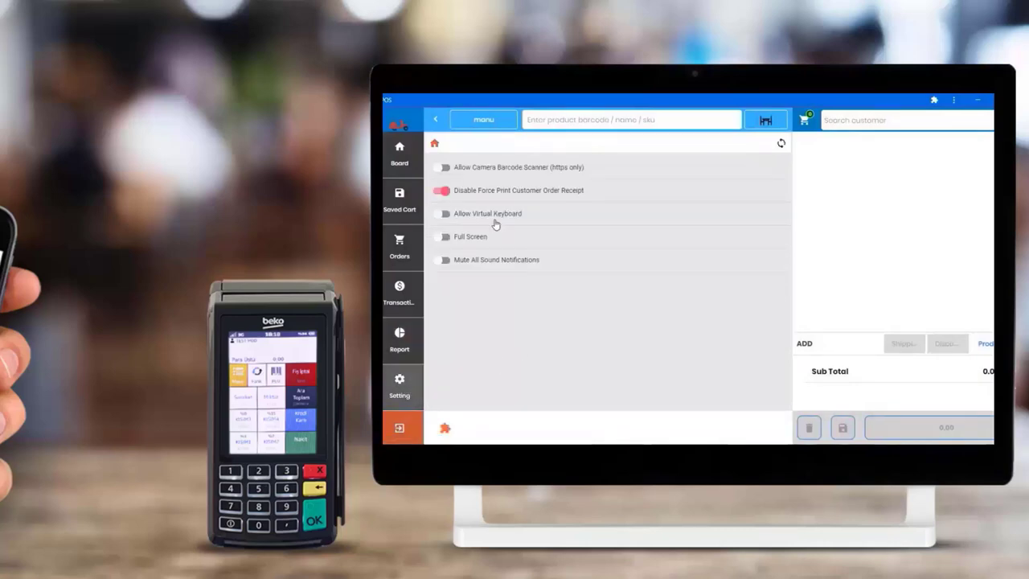
left_click(447, 215)
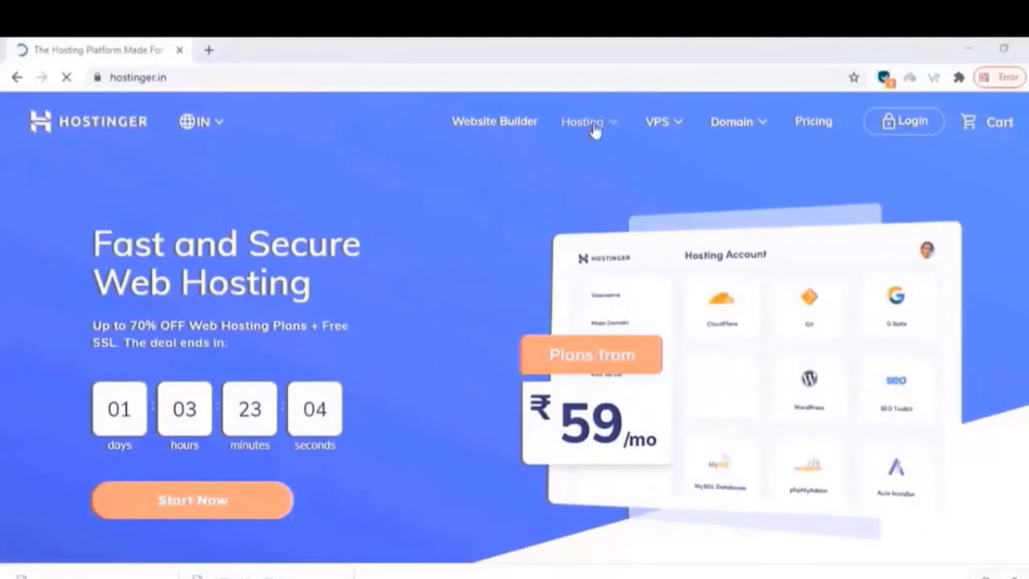
Switch to the Hostinger website, search its domain checker for mydemoshop123.com and add that domain to the cart
left_click(740, 122)
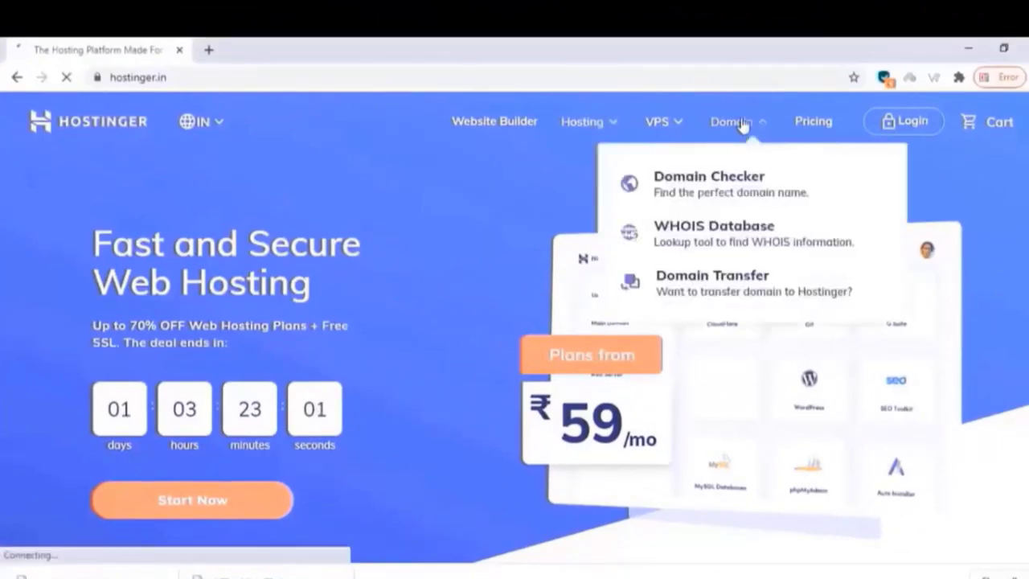
left_click(704, 189)
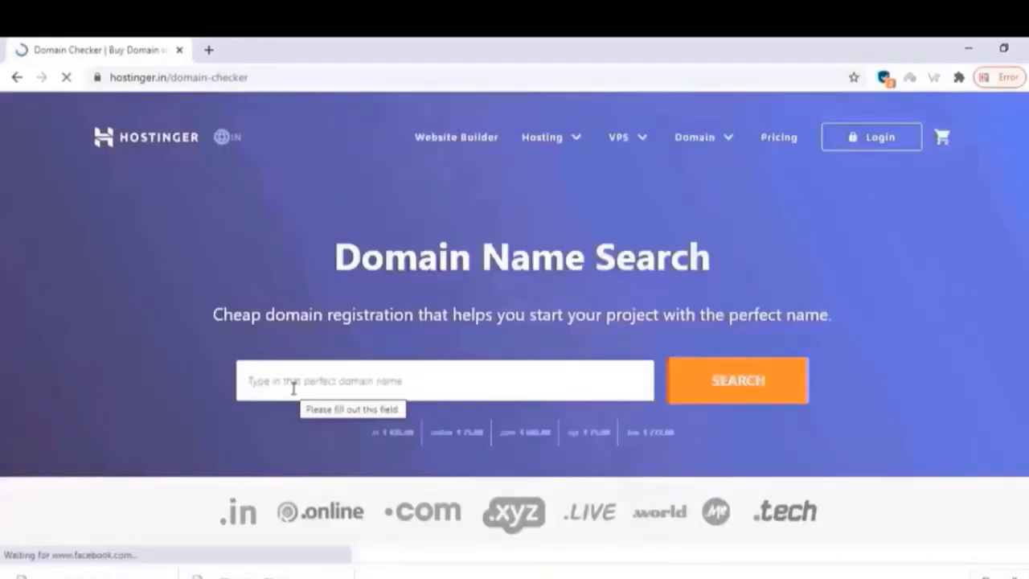
left_click(294, 388)
type("my")
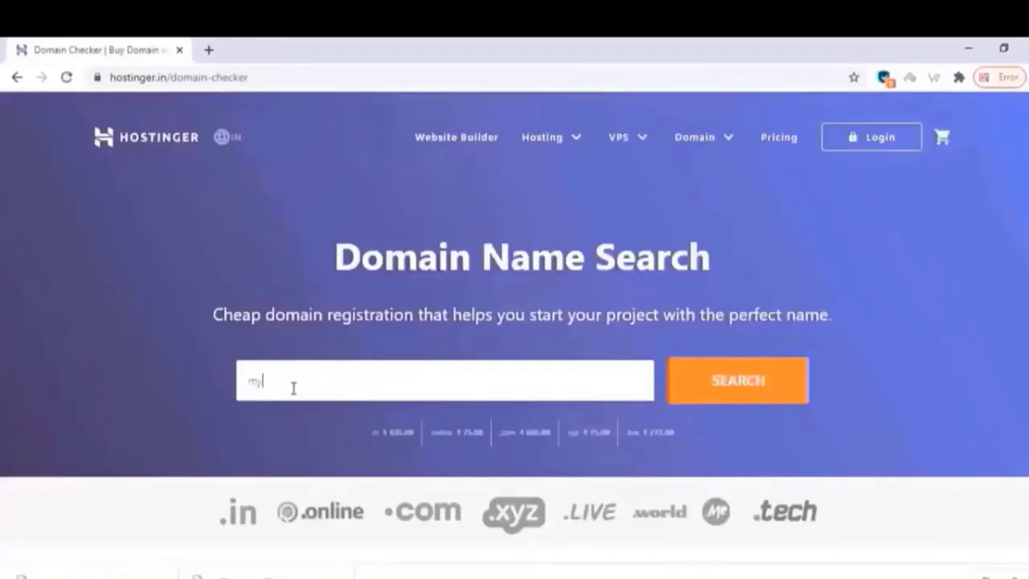
type("domoshop123")
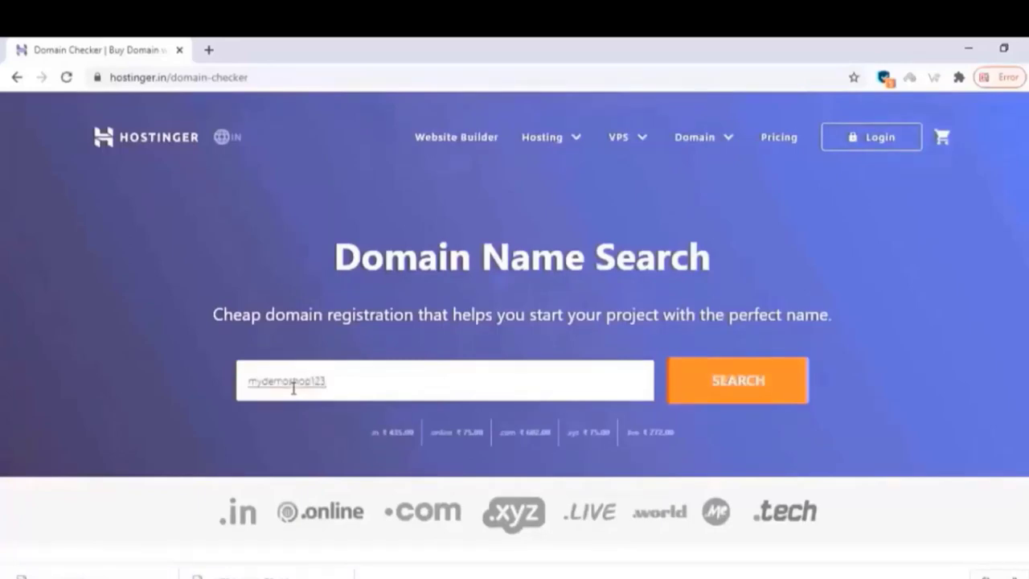
type(".com")
left_click(726, 389)
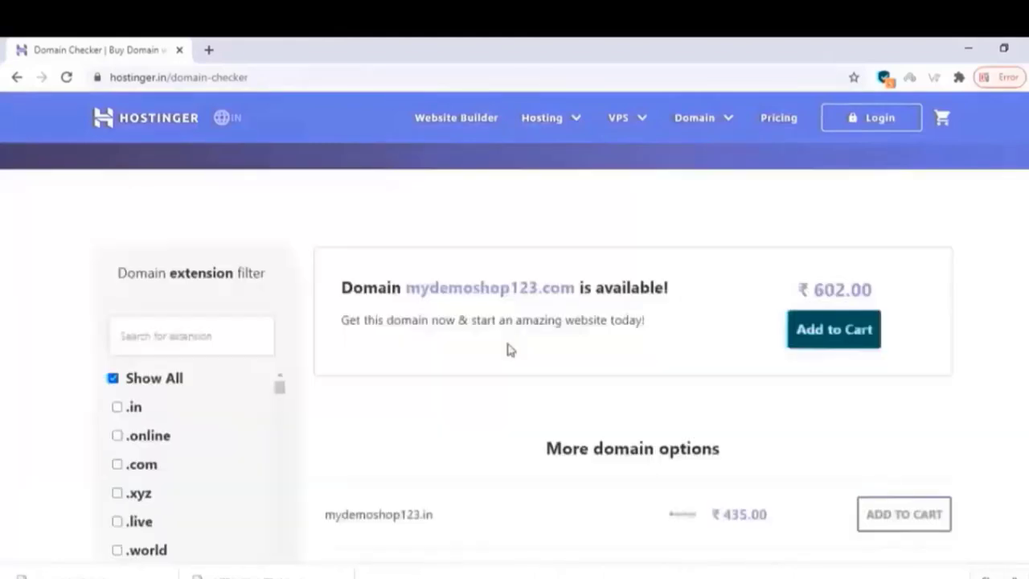
left_click(823, 338)
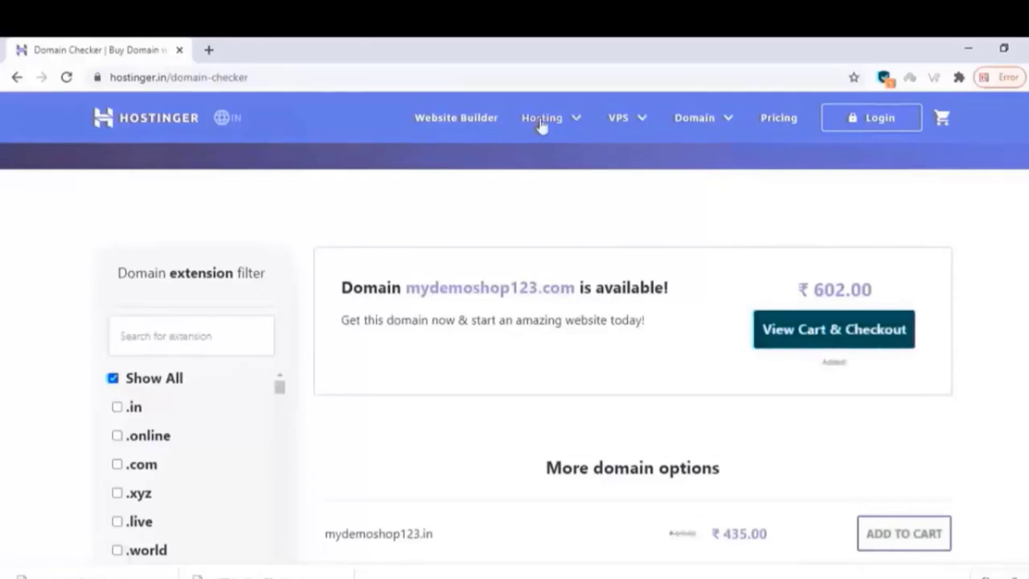
Compare the Shared Web Hosting plans and add the Single Web Hosting plan to the cart
mouse_move(544, 129)
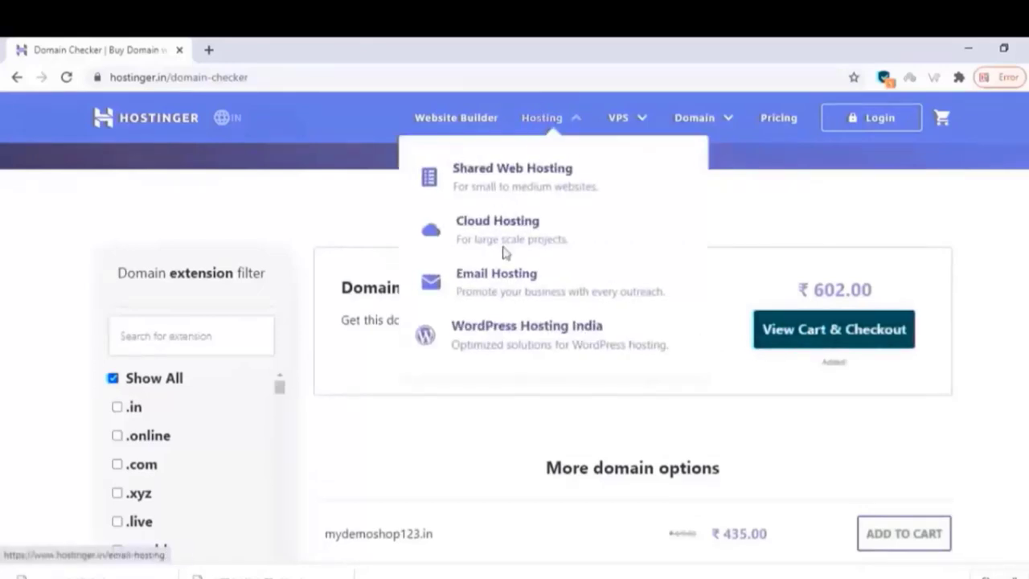
left_click(497, 173)
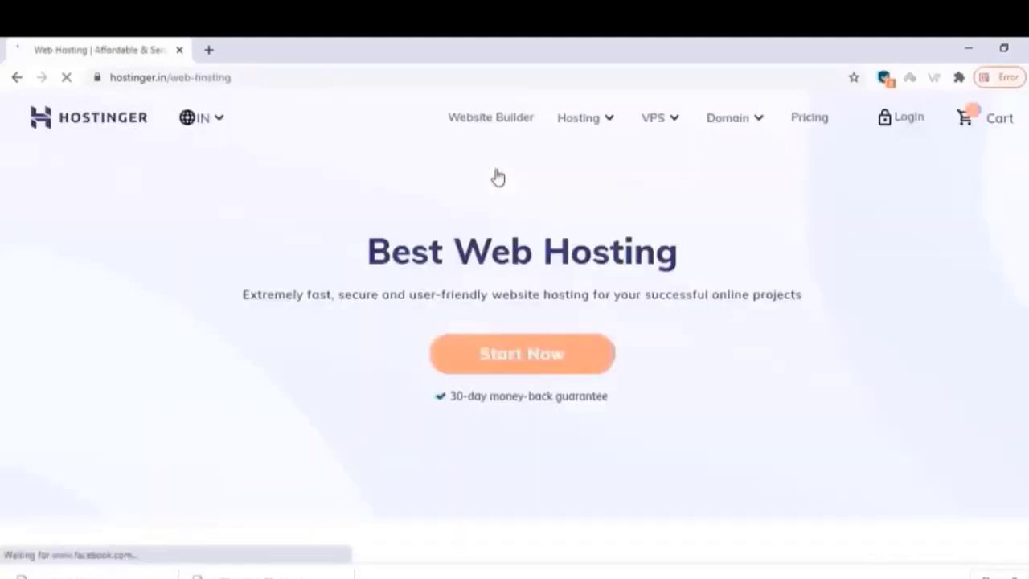
left_click(551, 361)
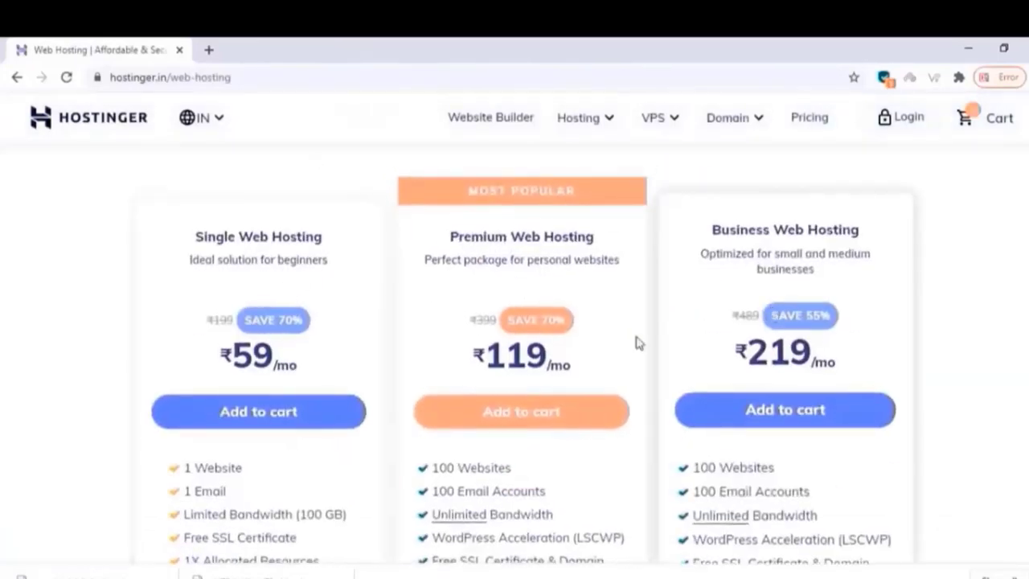
scroll(254, 359, "down", 1)
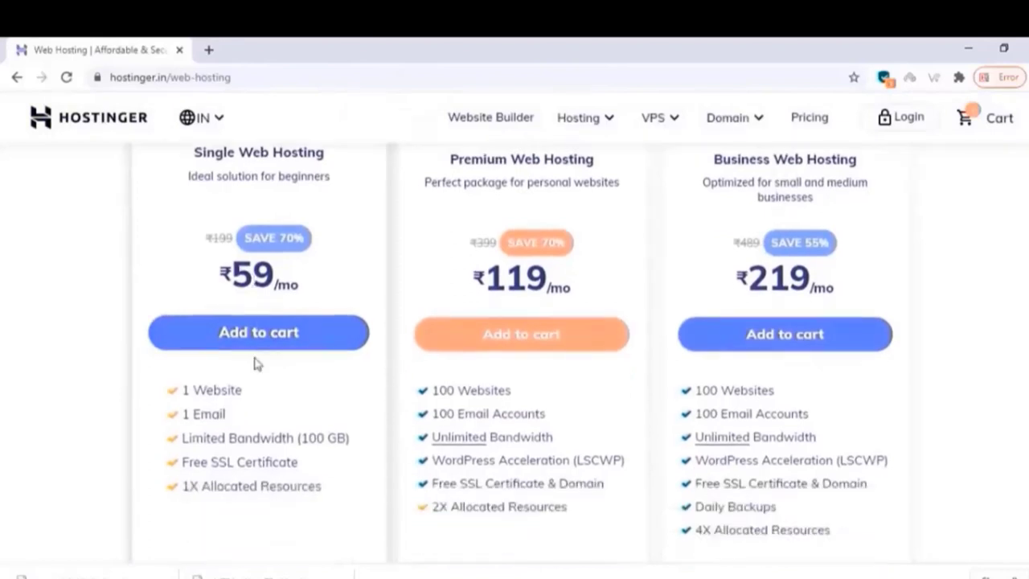
left_click(282, 344)
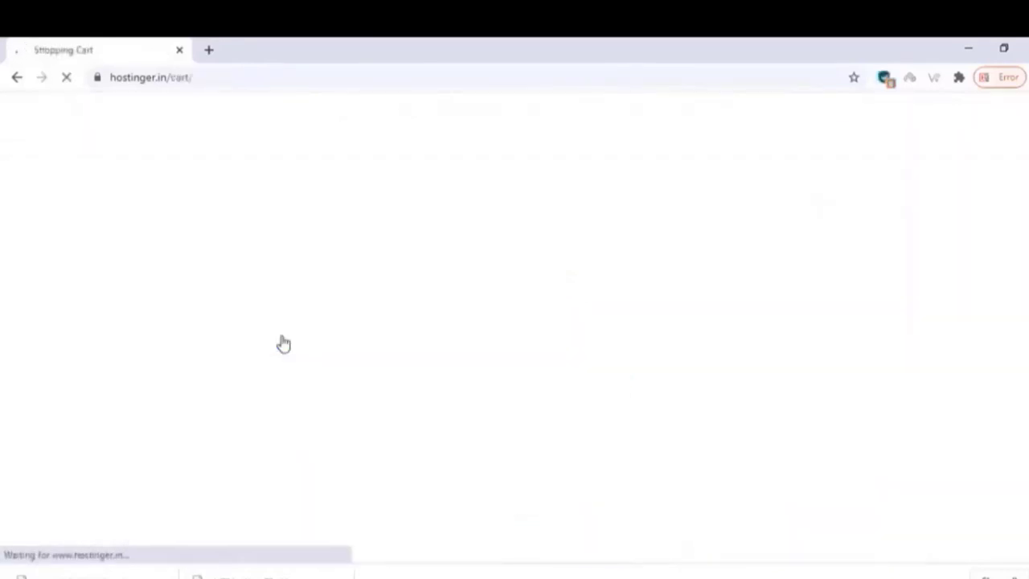
Set the Single Web Hosting period in the shopping cart to 12 months and review the order summary
scroll(282, 344, "down", 1)
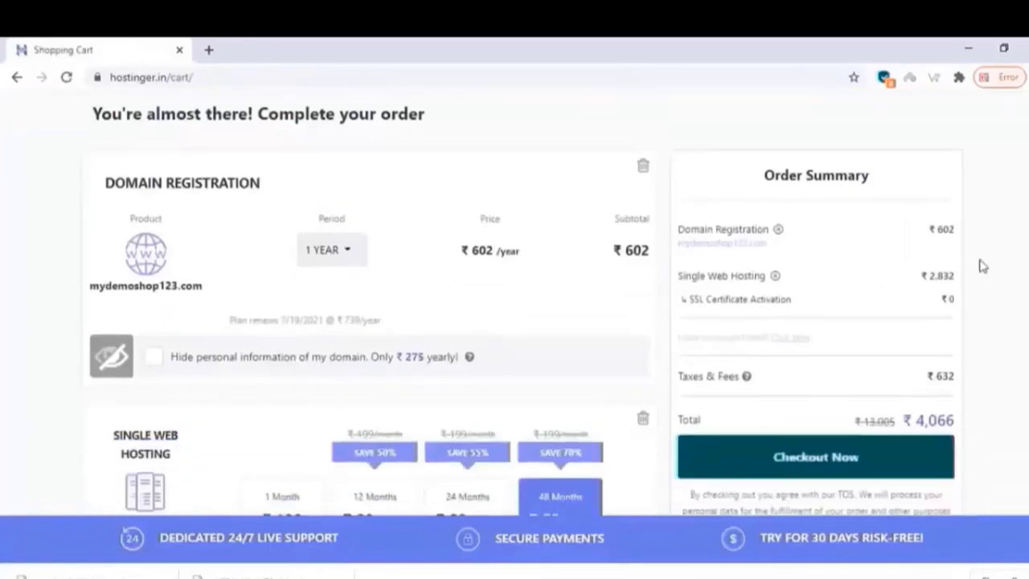
scroll(514, 294, "down", 3)
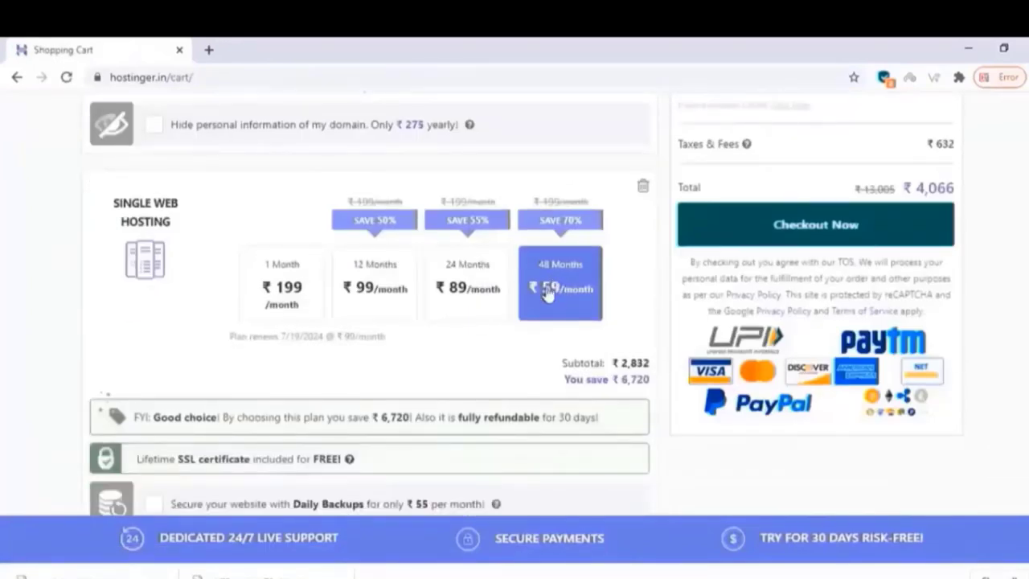
left_click(395, 297)
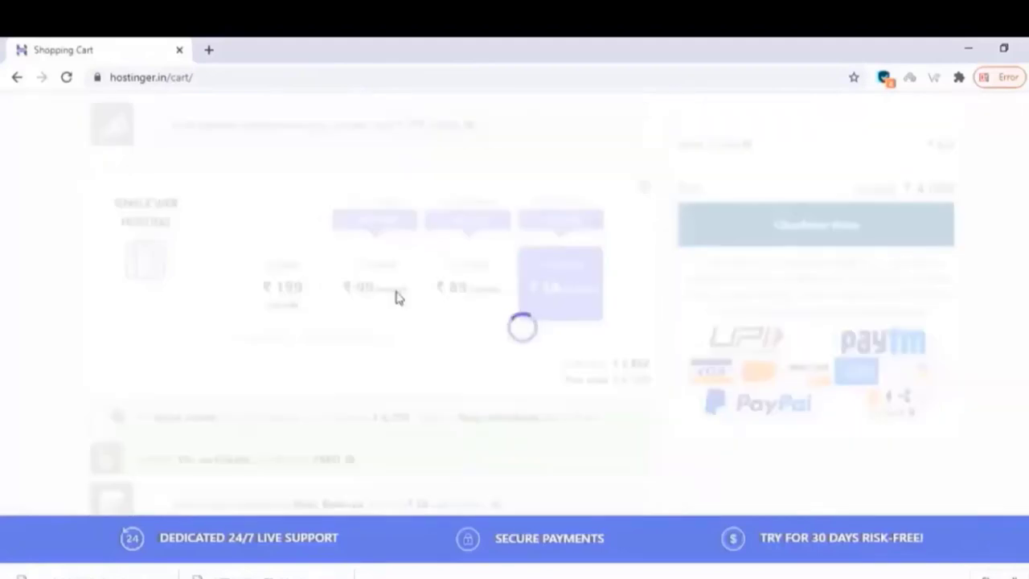
scroll(823, 230, "up", 2)
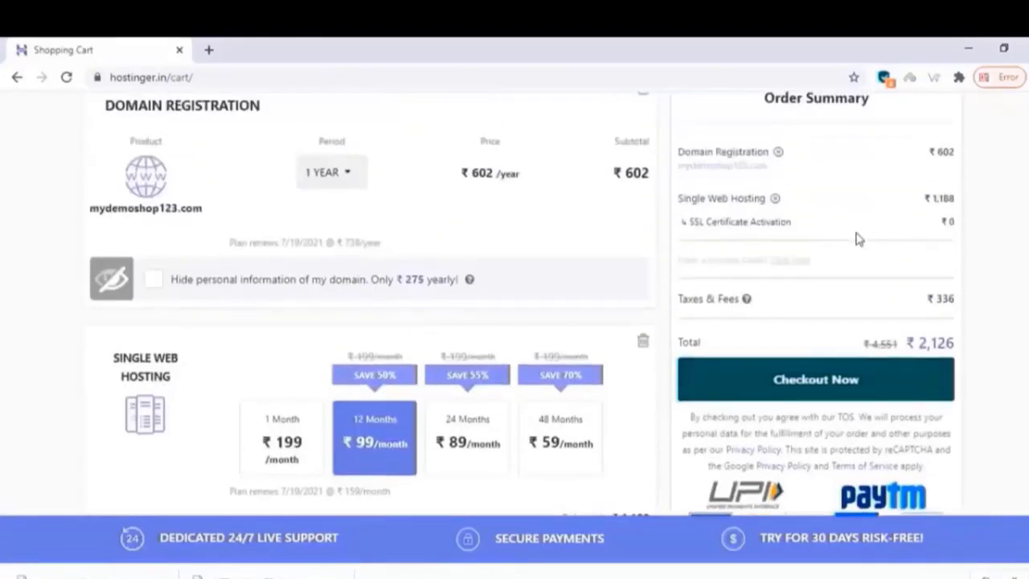
Proceed to checkout with the domain and hosting order and sign up with a Google account
scroll(859, 239, "down", 2)
left_click(800, 229)
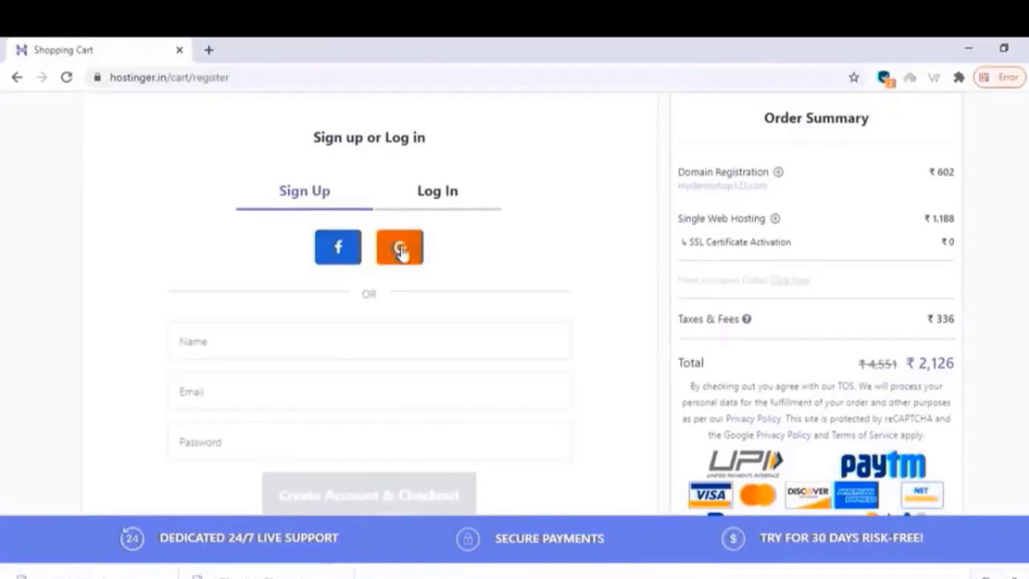
left_click(401, 251)
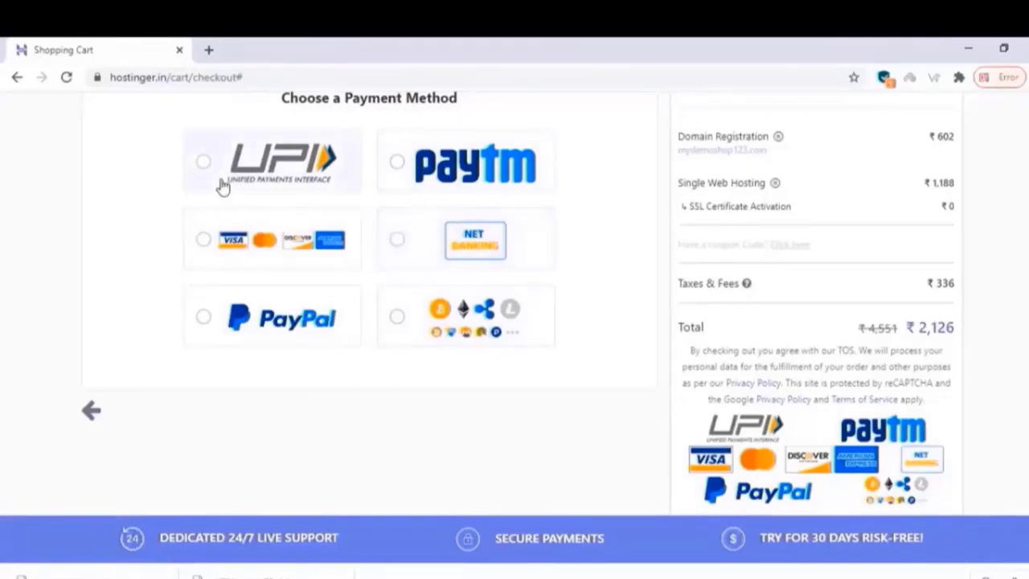
Choose Net Banking as the payment method for the domain and hosting order
left_click(406, 250)
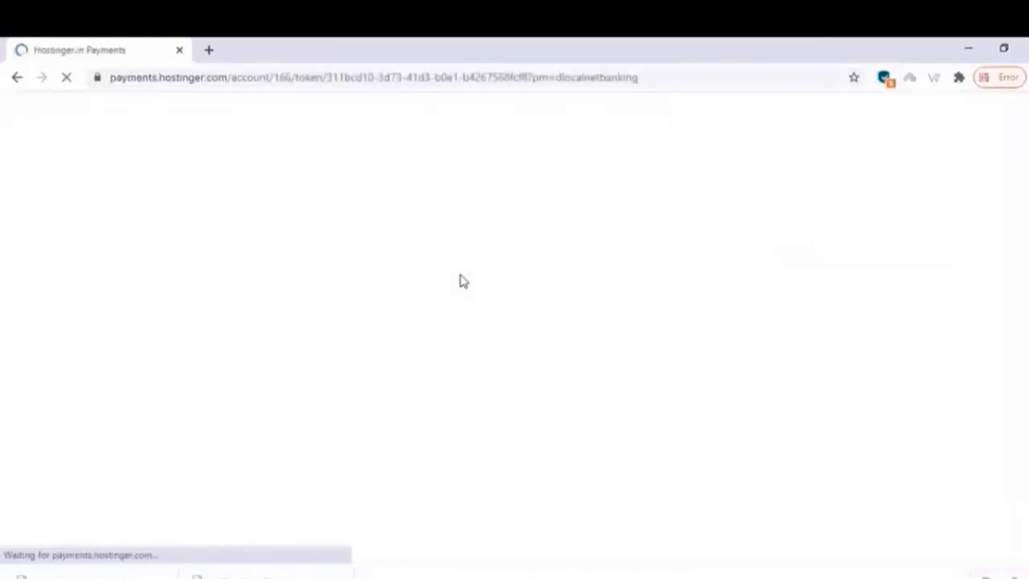
scroll(463, 281, "down", 3)
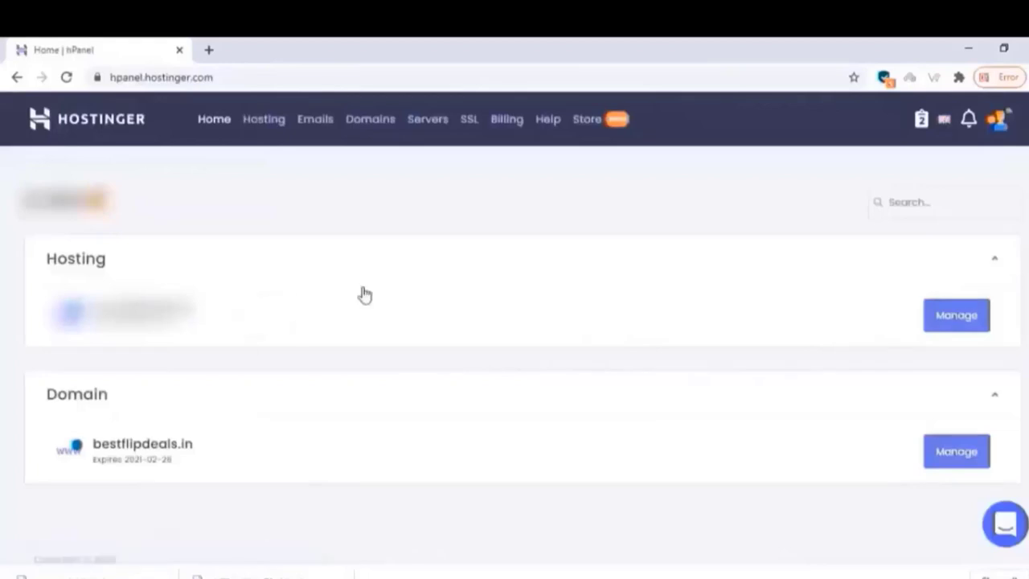
Manage the purchased hosting account and open its website Auto Installer to find the available applications
left_click(956, 318)
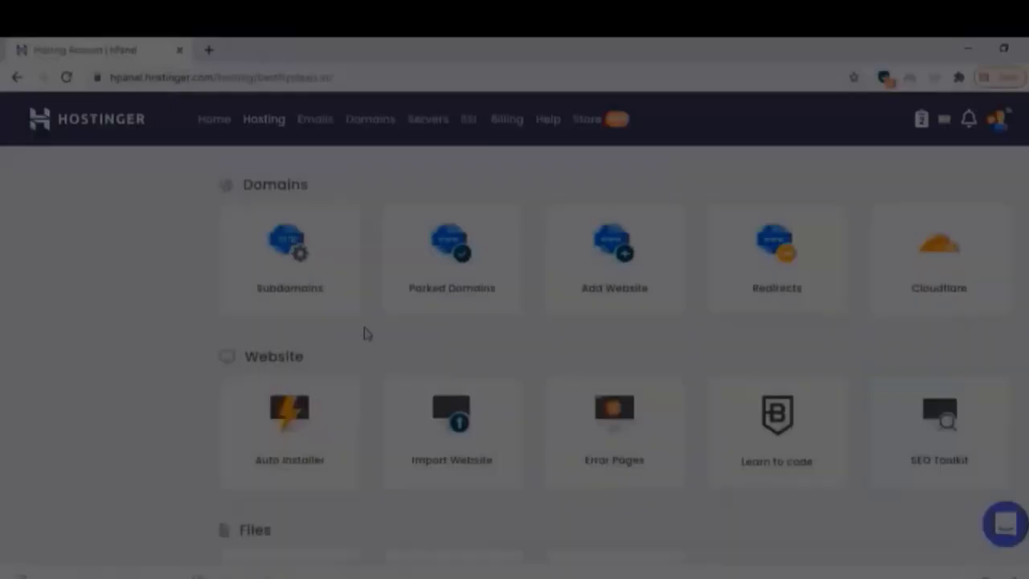
scroll(364, 334, "down", 1)
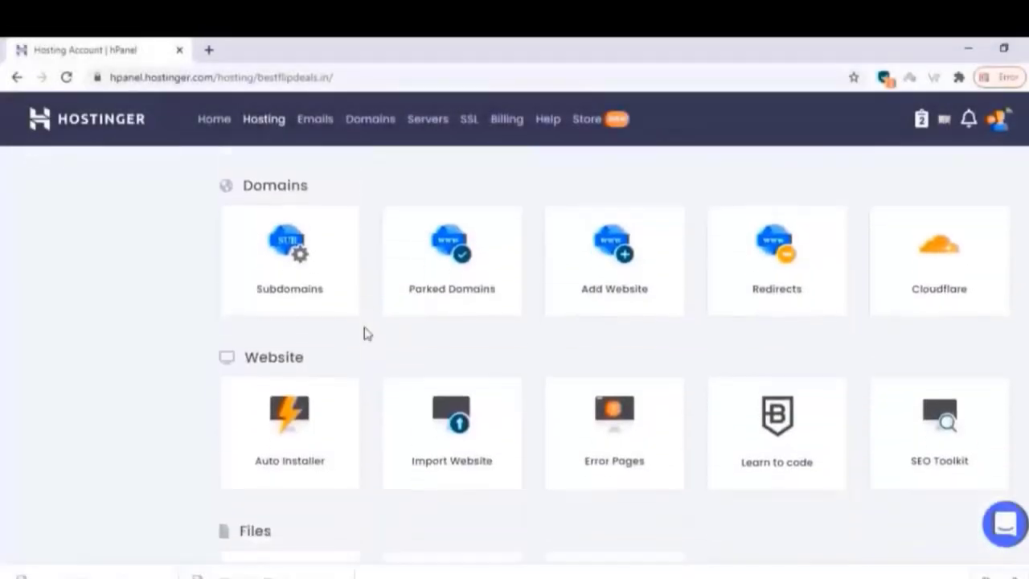
left_click(299, 435)
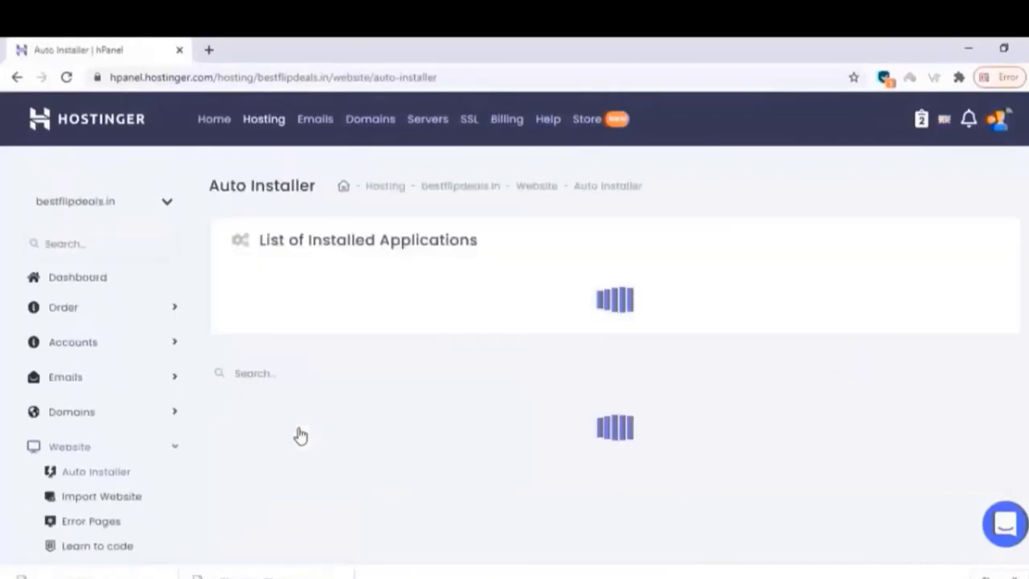
scroll(300, 435, "down", 3)
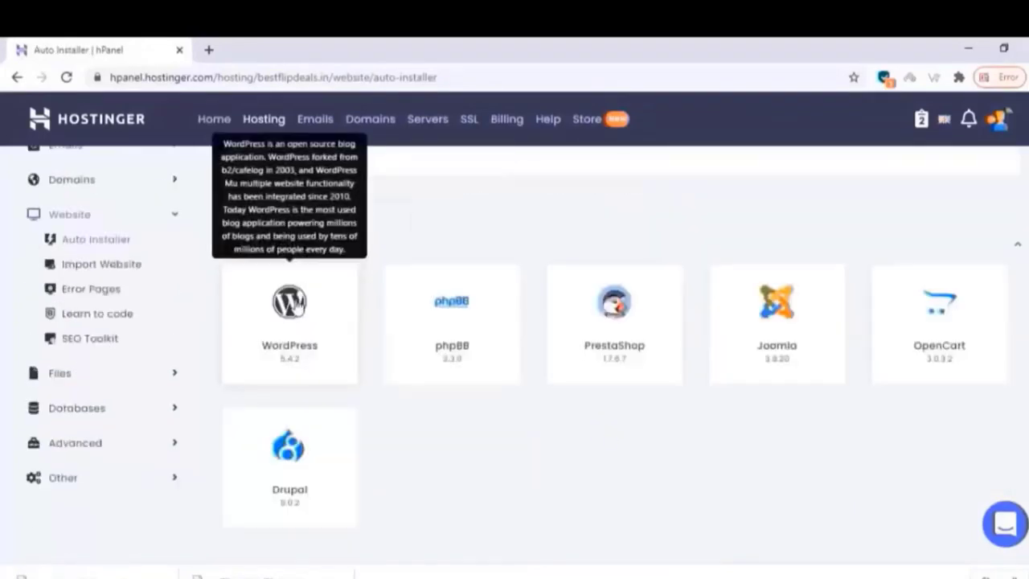
Install WordPress on tutorials.wphacks4u.com with the website title London café, entering the administrator username, password and e-mail and overwriting existing files
left_click(347, 306)
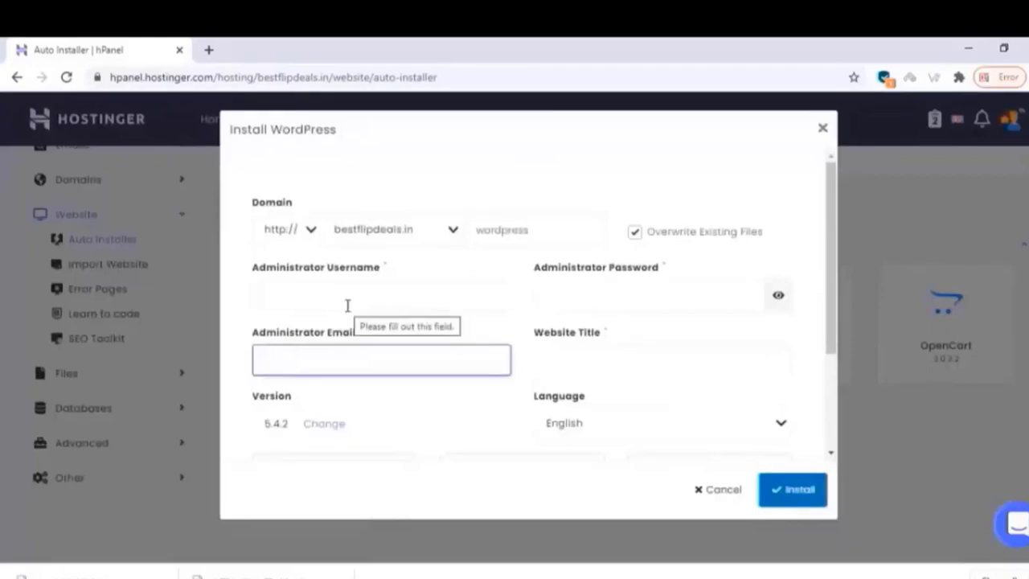
left_click(347, 305)
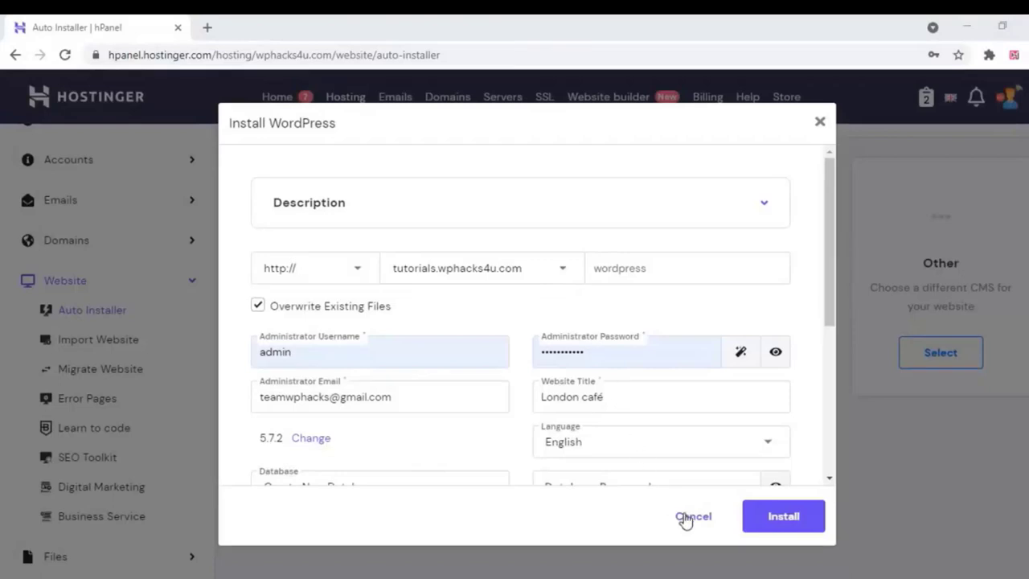
left_click(798, 523)
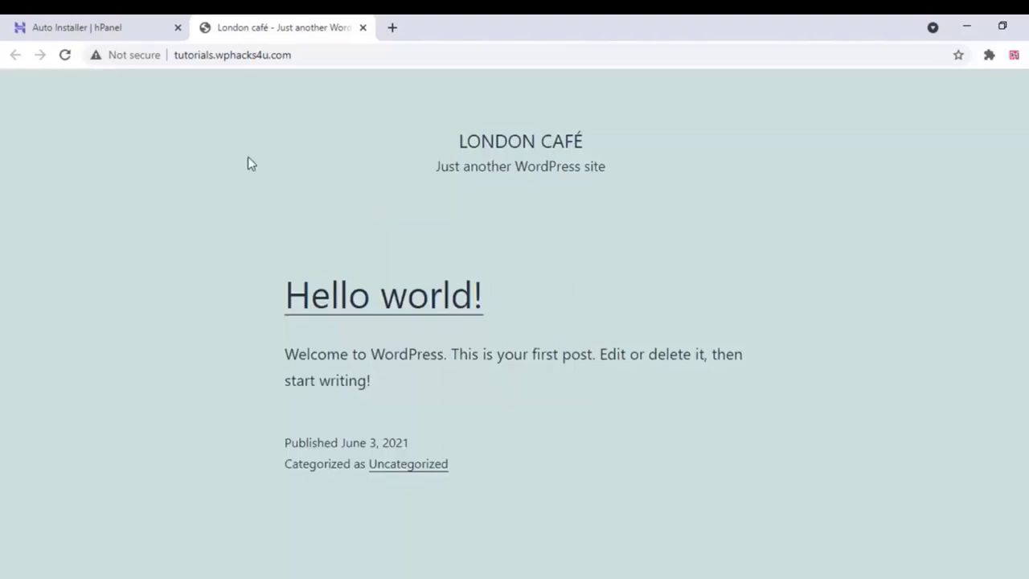
Close the Auto Installer page and look over the new London café homepage down to its footer
left_click(179, 28)
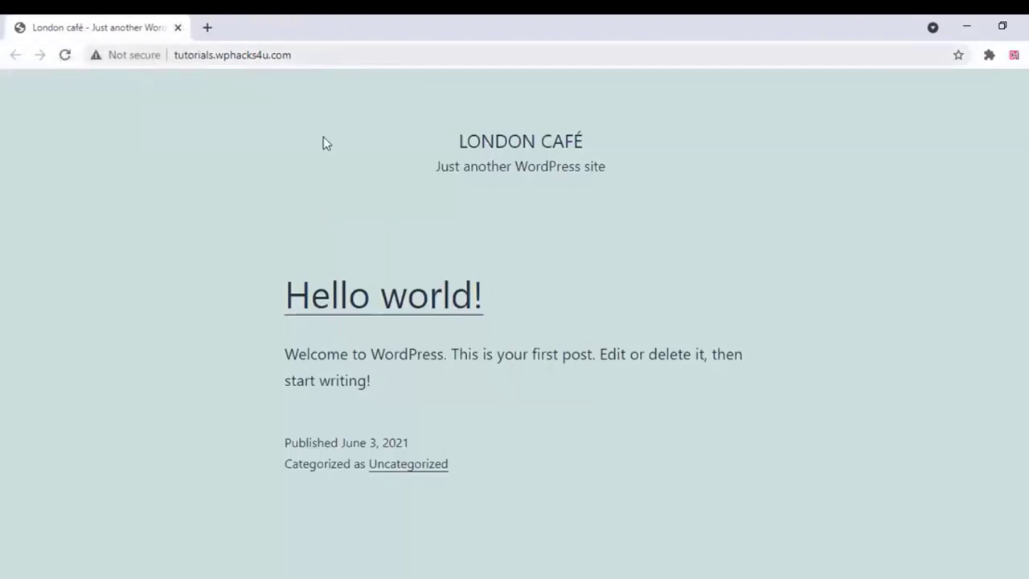
scroll(288, 191, "down", 5)
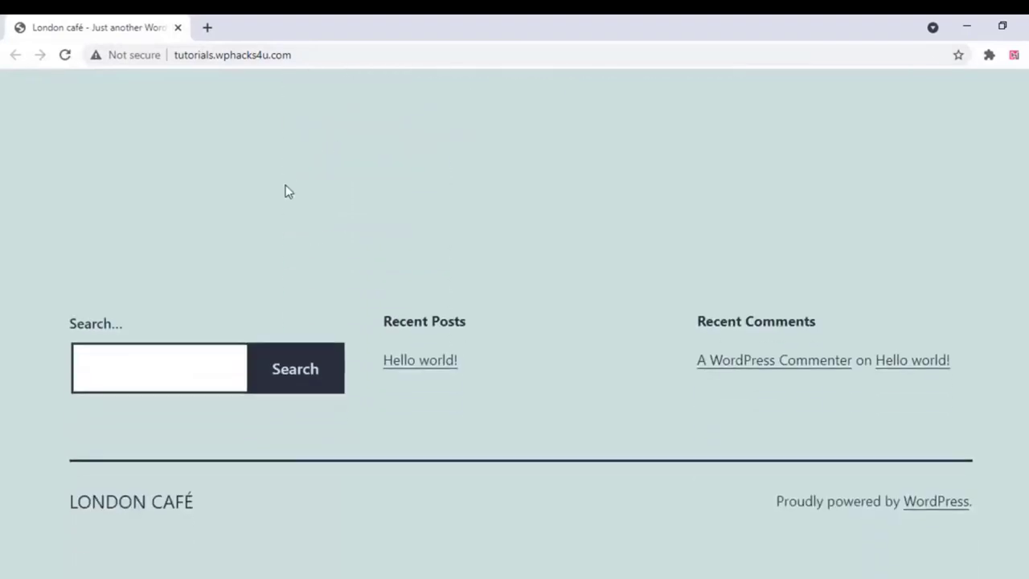
scroll(289, 191, "up", 5)
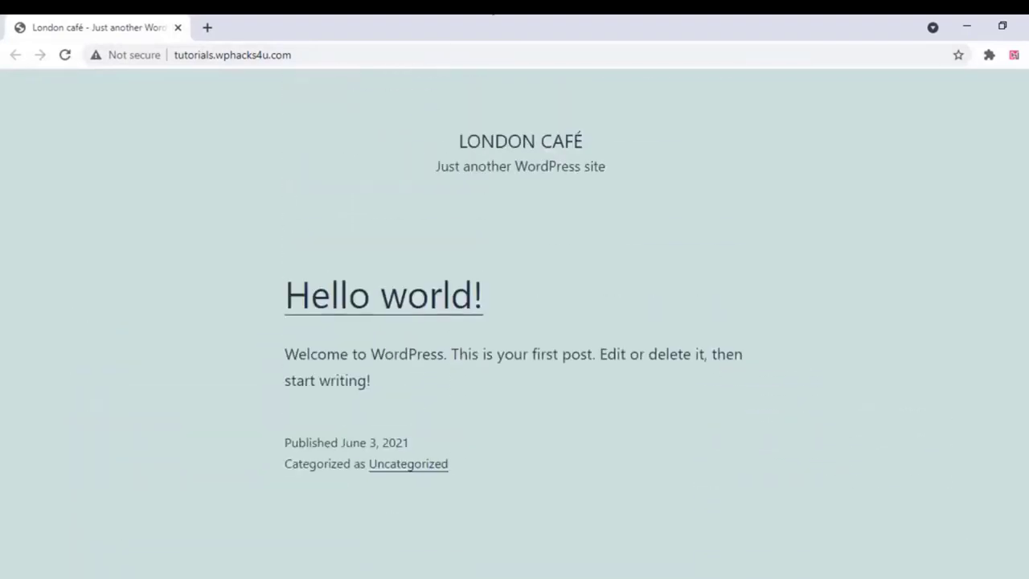
Log in to the site's WordPress admin with the administrator username and password, and open the London café site in a separate tab
left_click(322, 57)
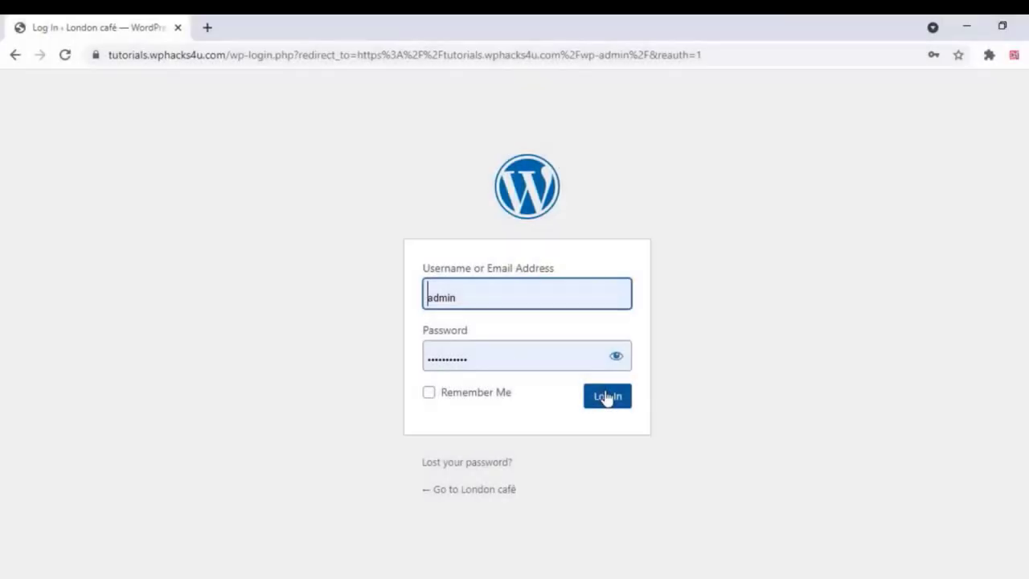
left_click(607, 396)
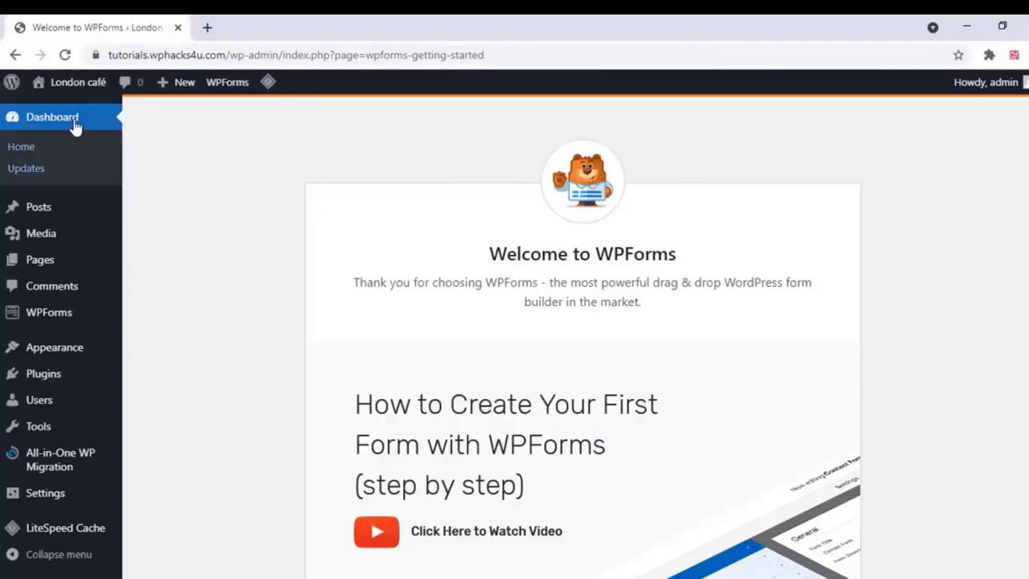
mouse_move(40, 89)
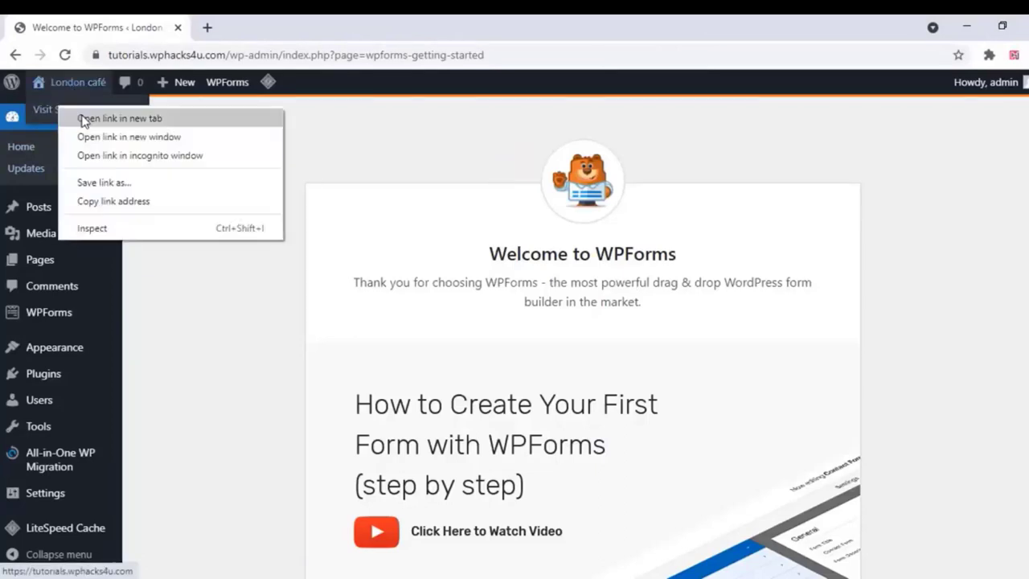
left_click(85, 118)
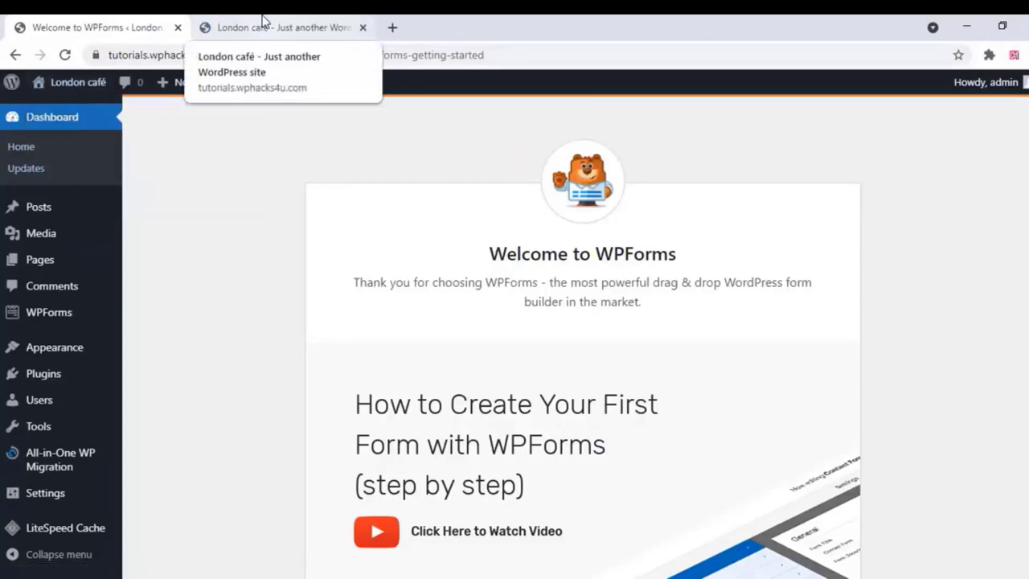
left_click(263, 20)
left_click(46, 26)
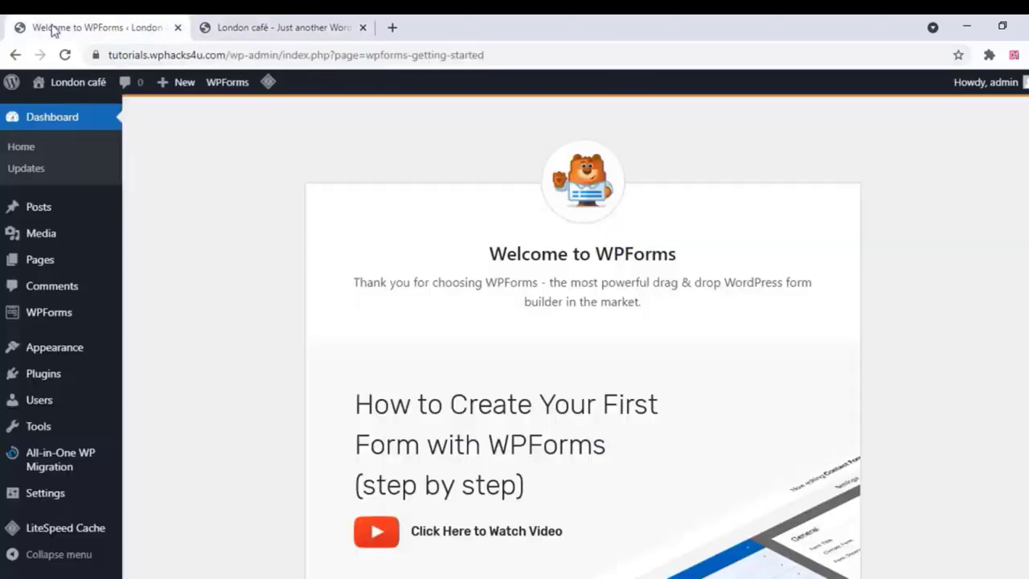
Open the list of installed plugins, skipping the AIOSEO setup wizard
mouse_move(56, 382)
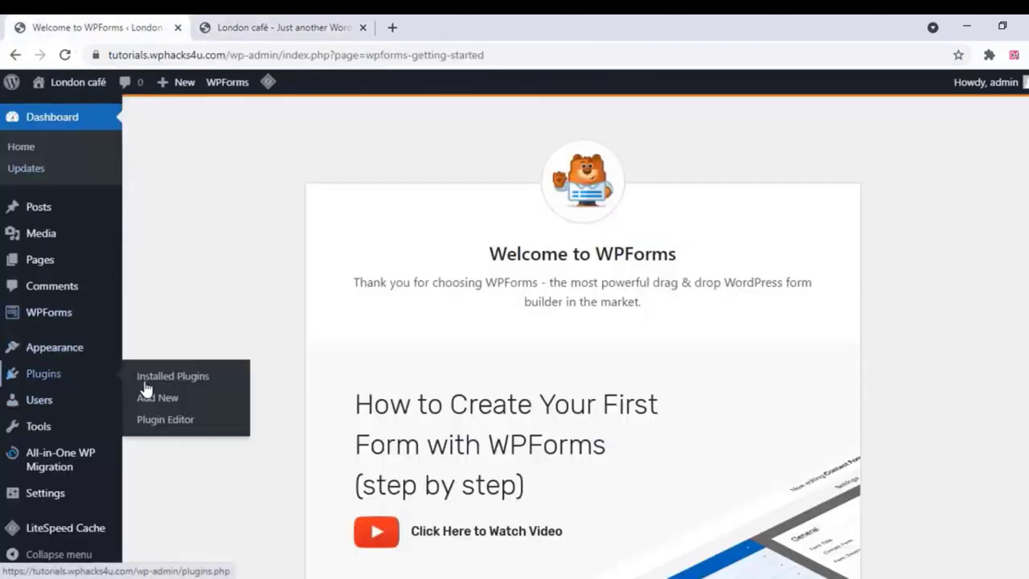
left_click(174, 384)
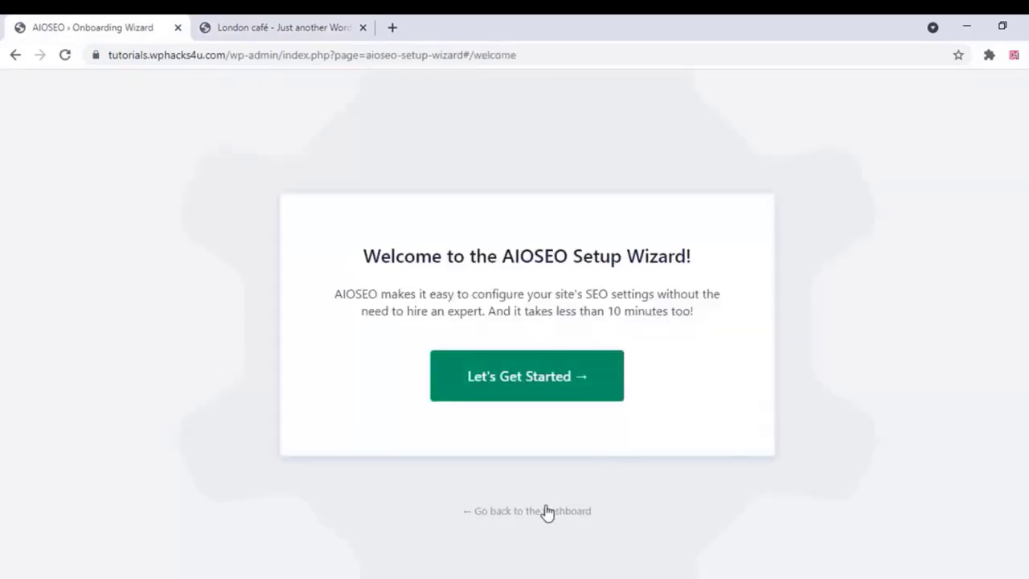
left_click(531, 511)
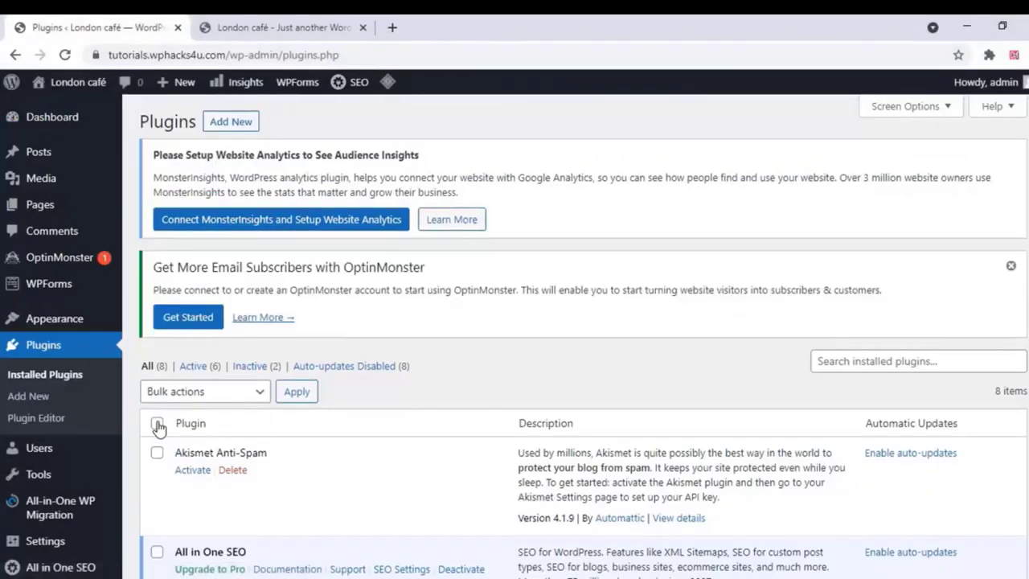
Select all installed plugins and deactivate them with a bulk action
left_click(157, 425)
scroll(218, 402, "down", 5)
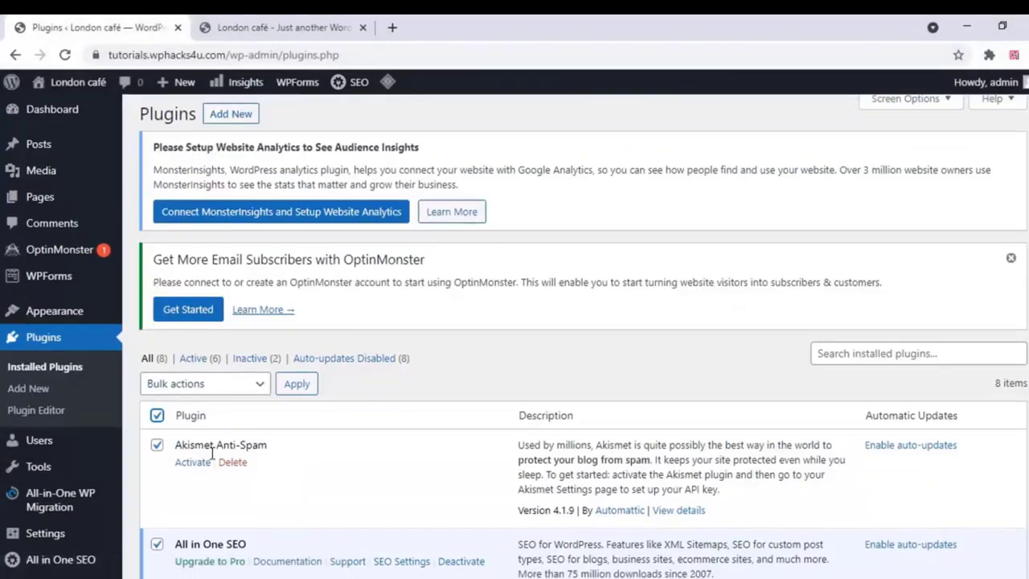
scroll(211, 453, "up", 5)
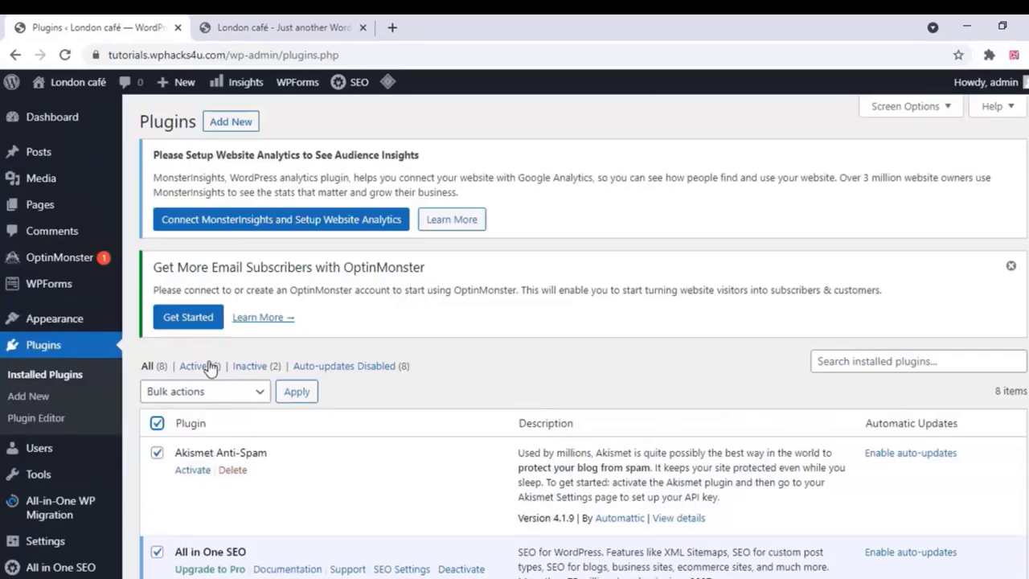
left_click(201, 393)
left_click(197, 443)
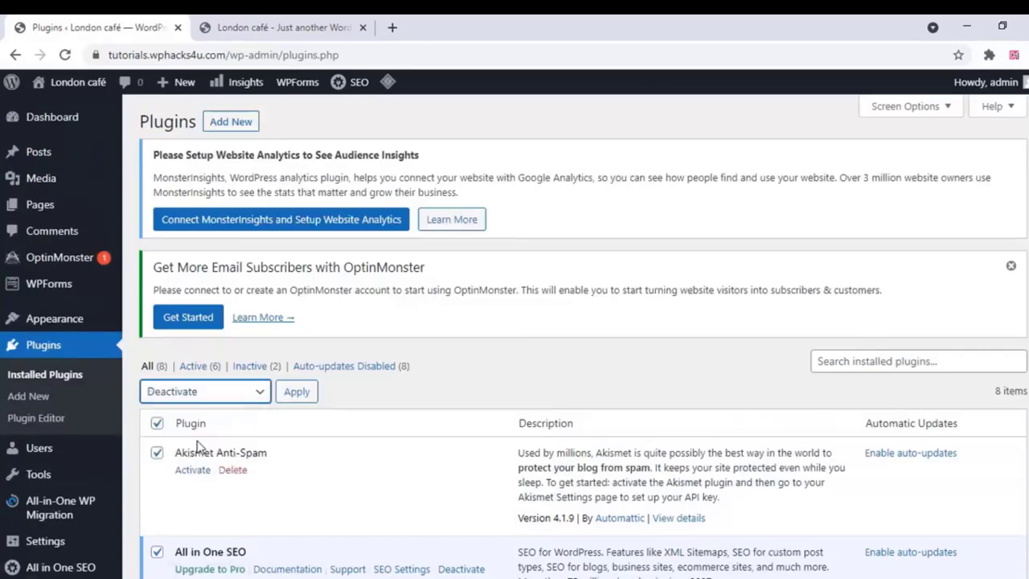
left_click(296, 393)
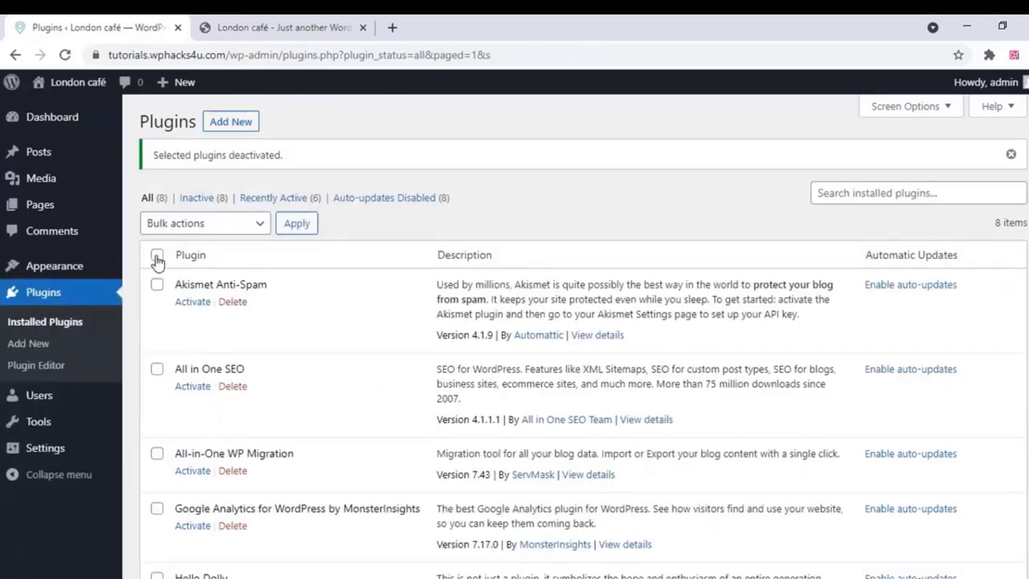
Delete all the installed plugins and their data with a bulk action
left_click(157, 256)
left_click(199, 226)
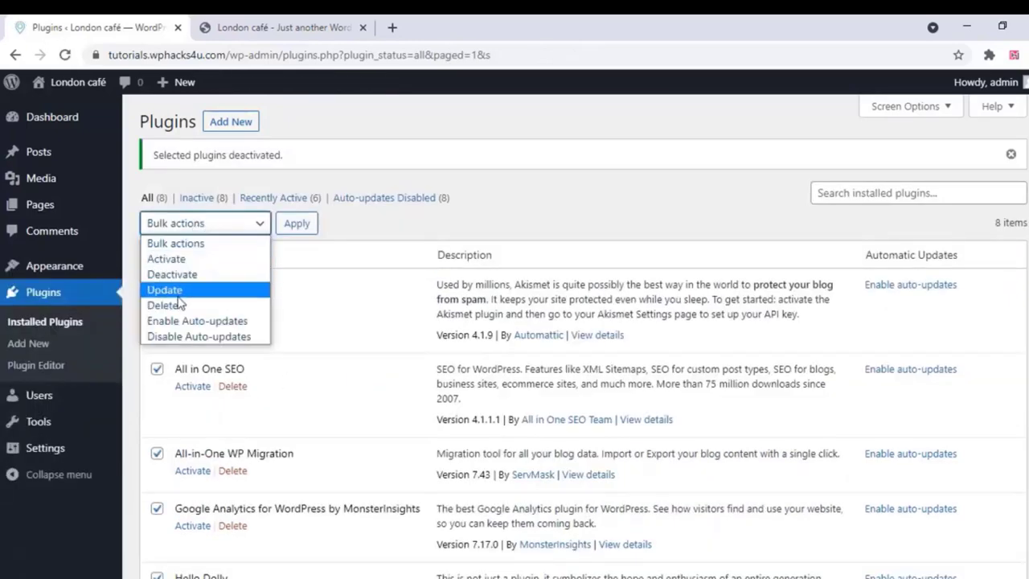
left_click(206, 301)
left_click(295, 228)
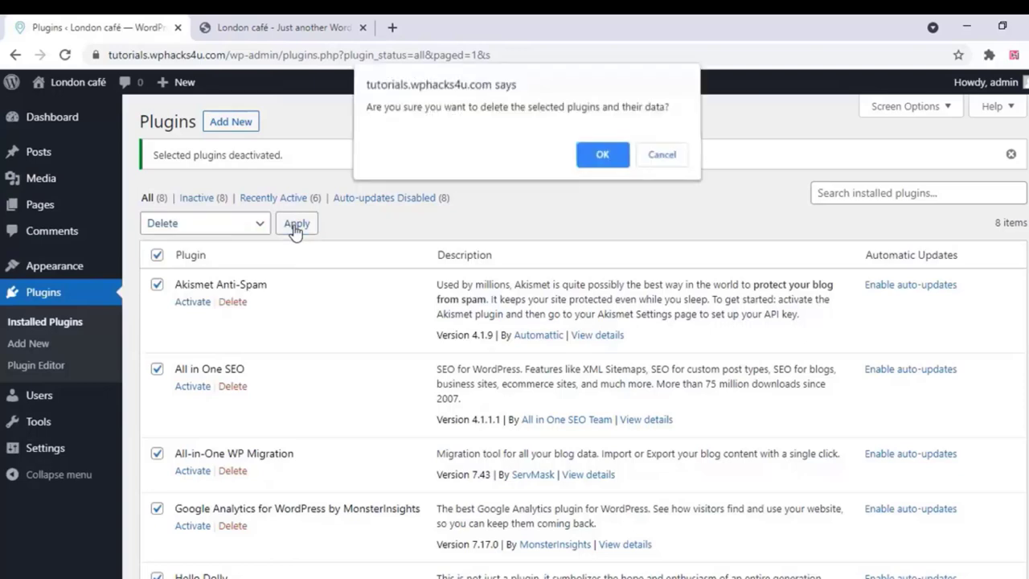
left_click(604, 156)
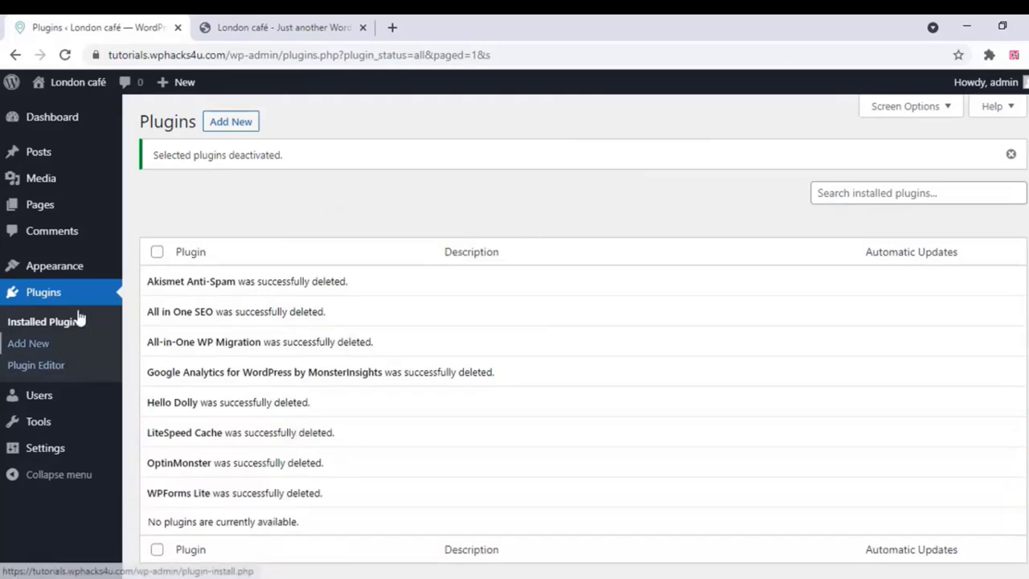
Go to the WordPress dashboard home and from there open the page for adding new themes
mouse_move(77, 119)
left_click(147, 126)
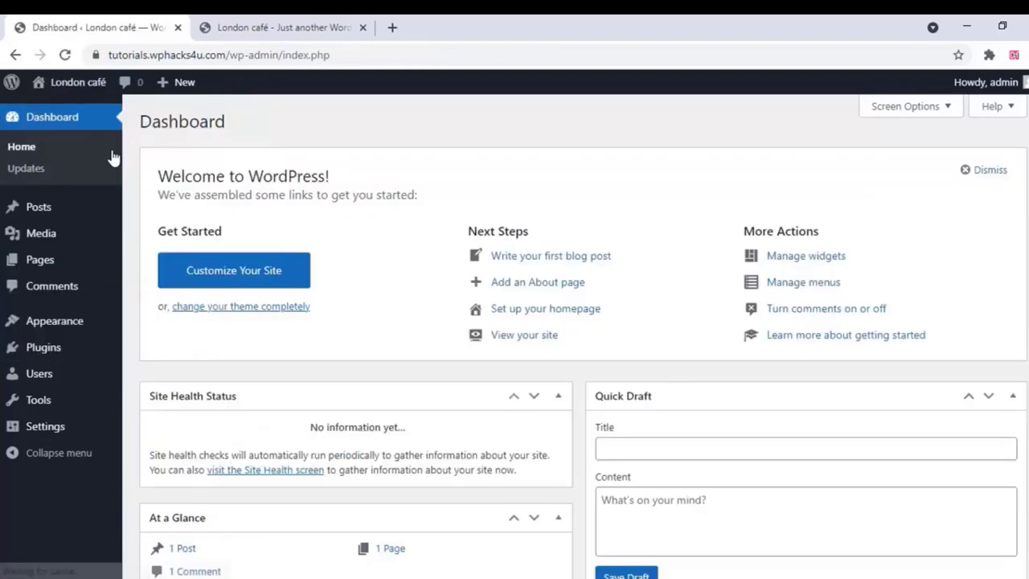
mouse_move(42, 320)
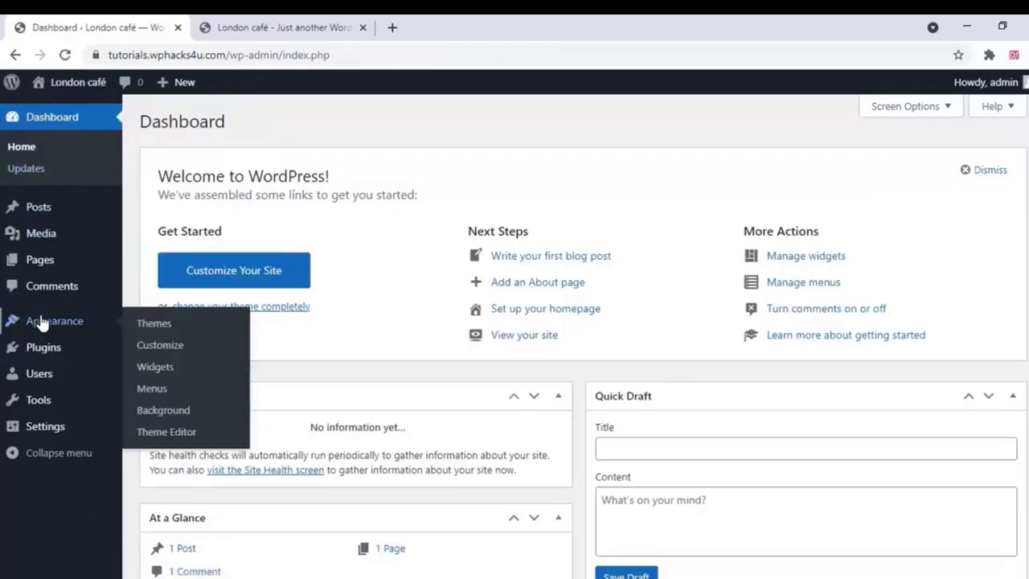
left_click(146, 324)
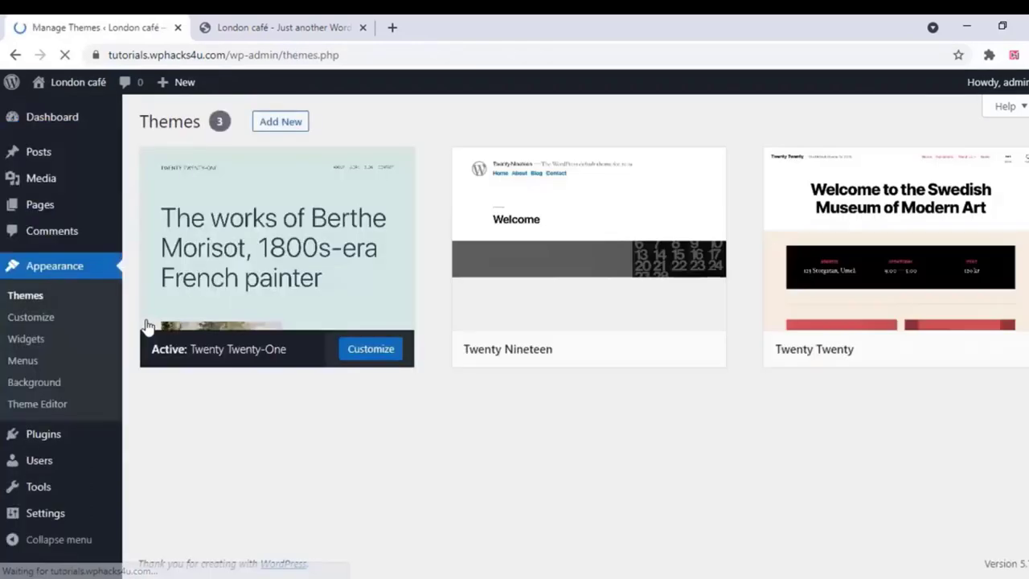
left_click(266, 129)
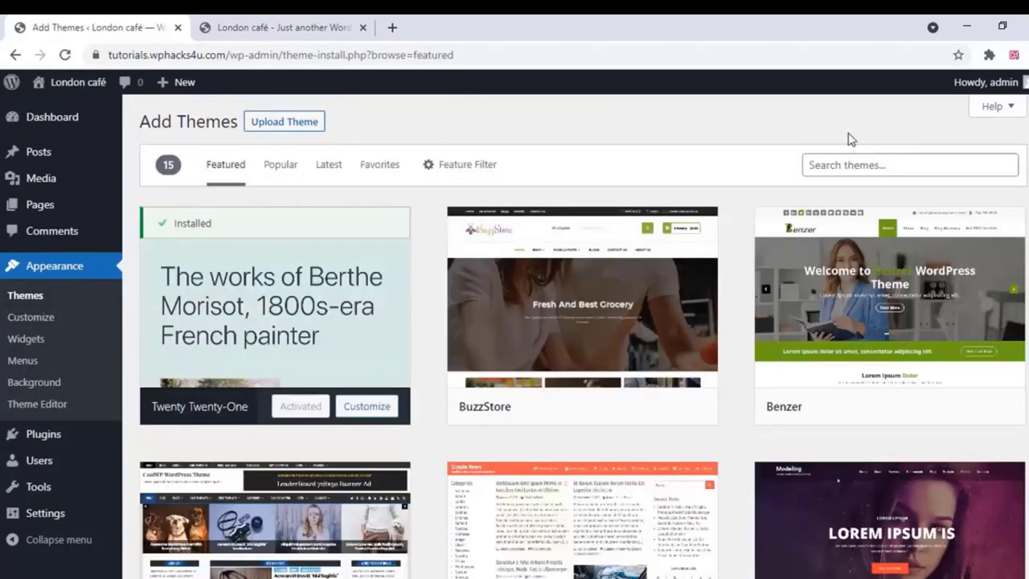
Search the theme directory for blocksy, then install and activate the Blocksy theme
left_click(836, 160)
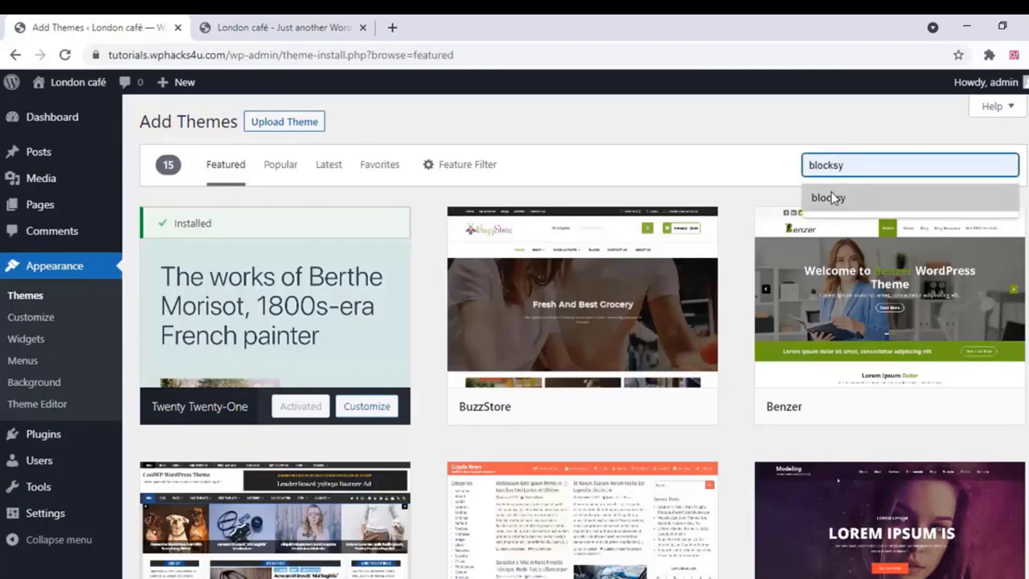
left_click(834, 196)
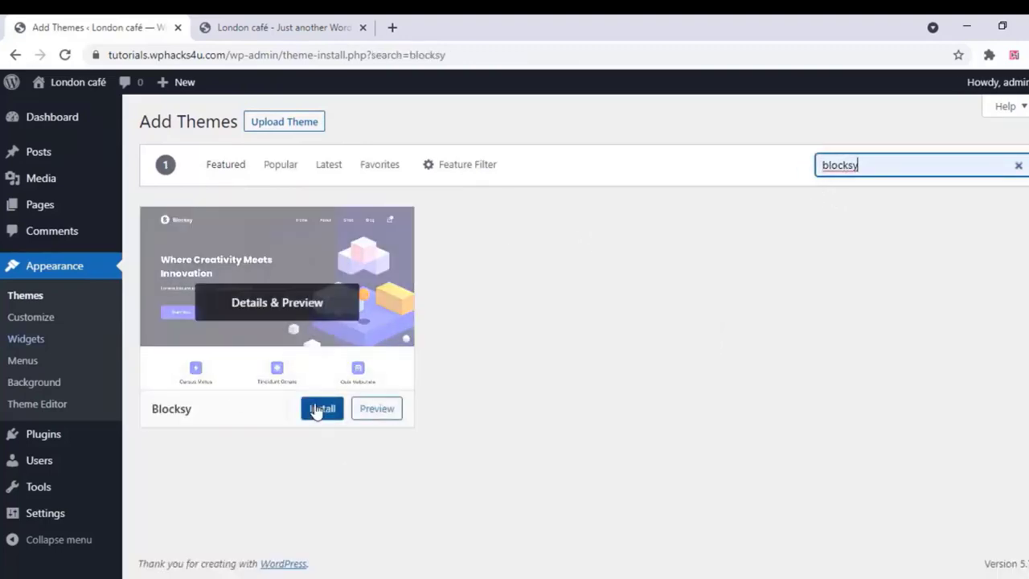
left_click(326, 414)
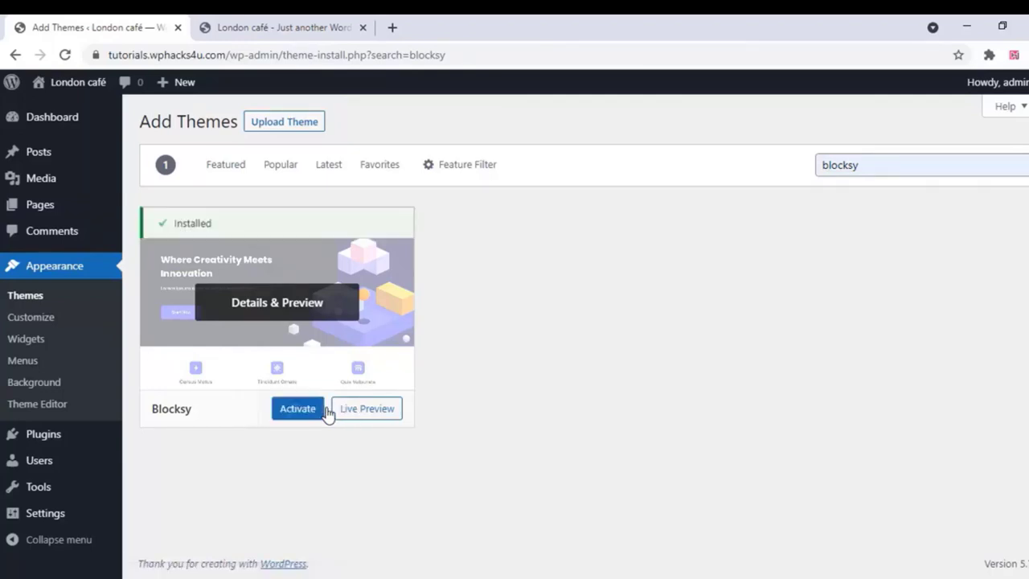
left_click(298, 410)
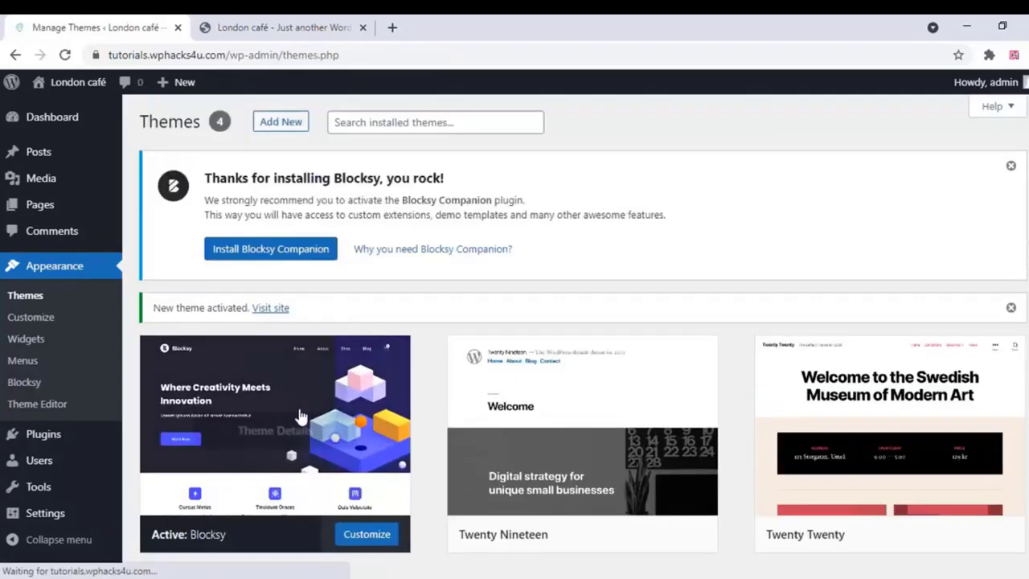
Install the recommended Blocksy Companion plugin and skip its opt-in for update notifications and diagnostic tracking
left_click(278, 250)
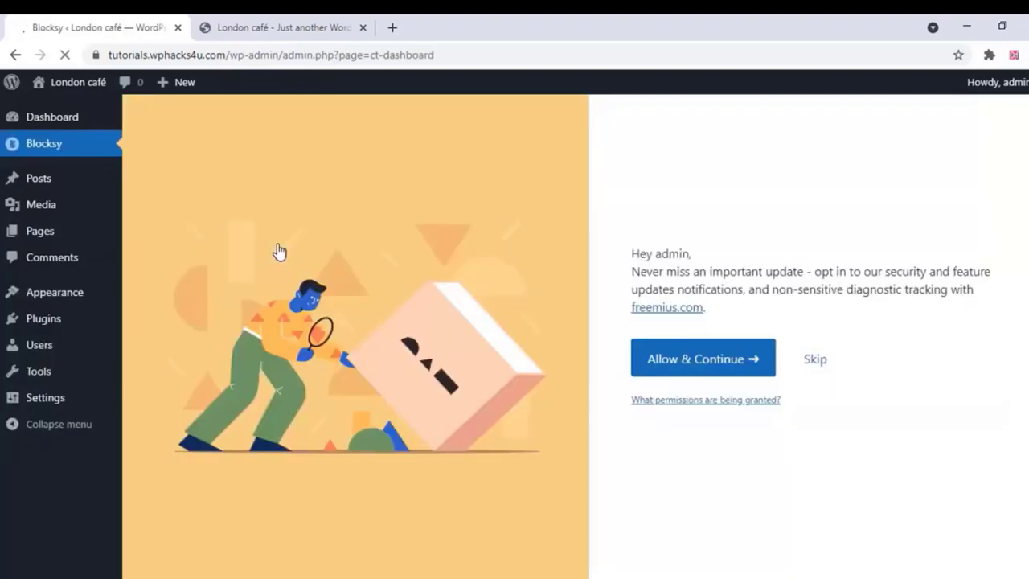
left_click(812, 364)
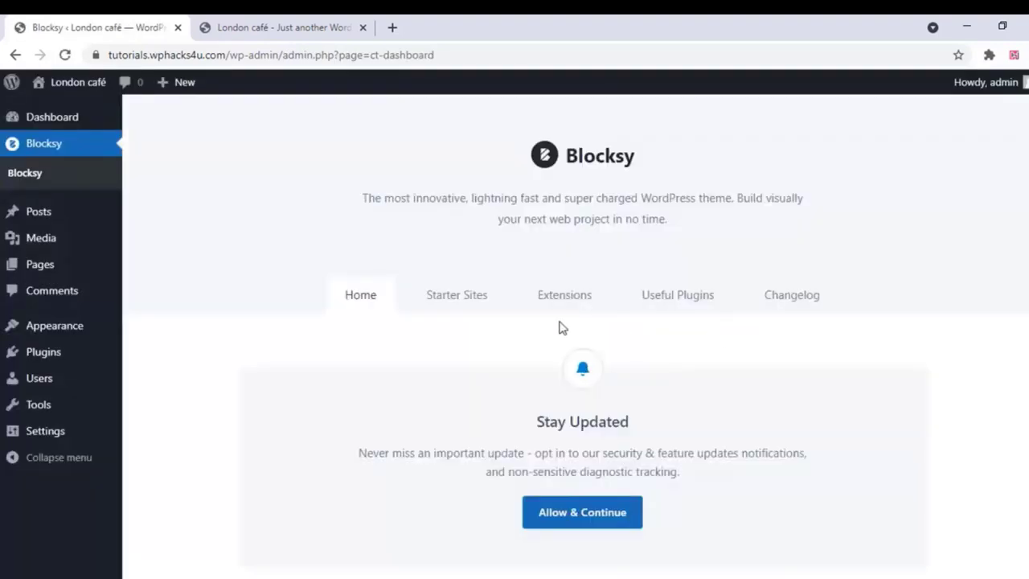
scroll(448, 368, "down", 6)
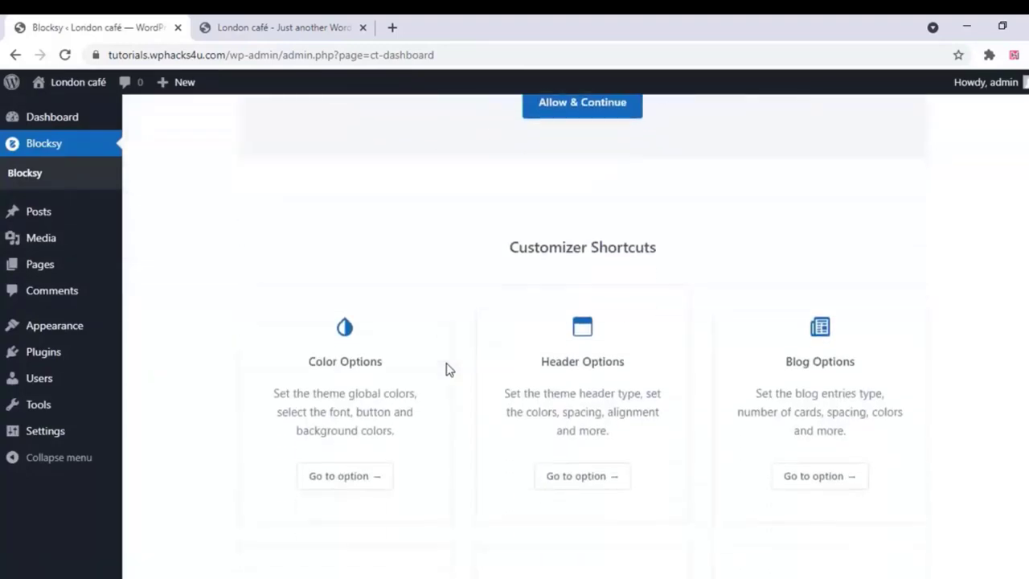
scroll(448, 367, "down", 4)
scroll(448, 368, "up", 10)
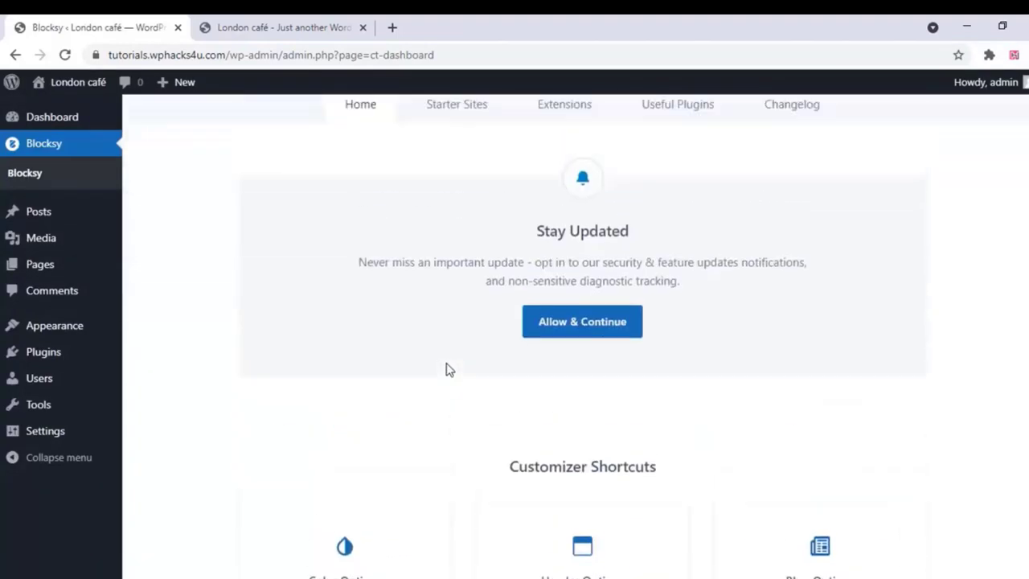
Find the Modern Shop design among the Blocksy starter sites and start importing it
left_click(462, 289)
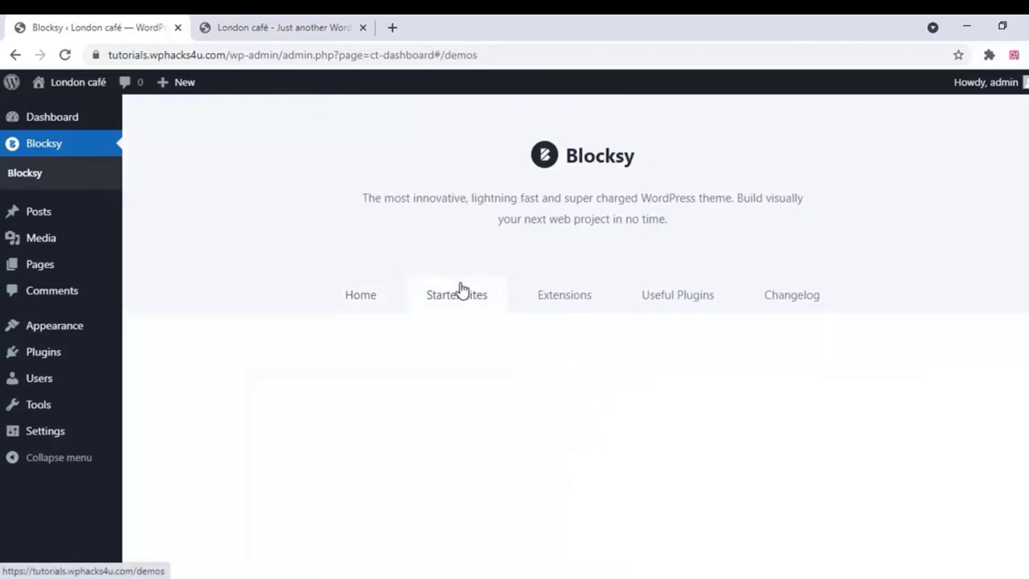
scroll(462, 288, "down", 7)
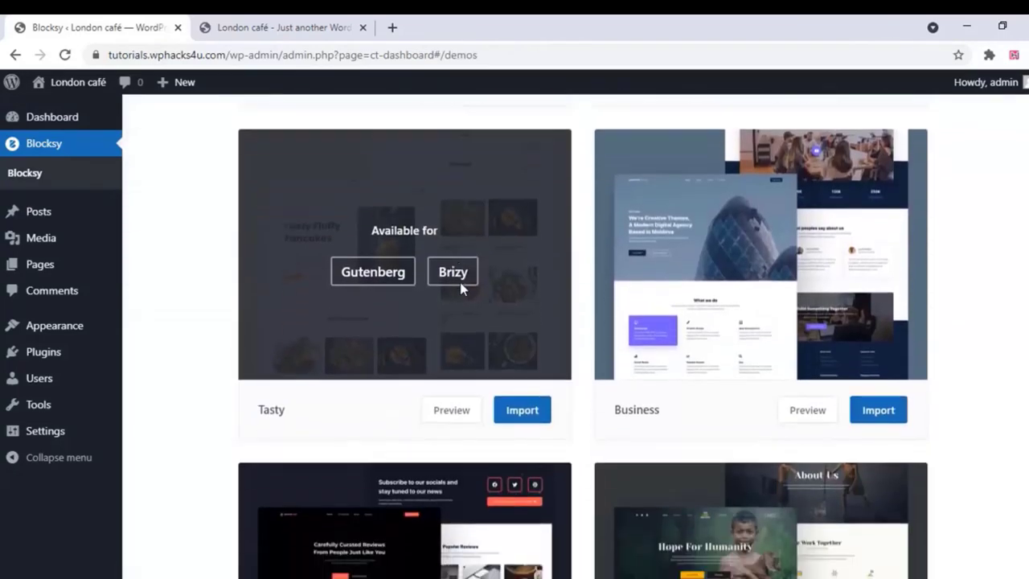
scroll(450, 290, "down", 2)
scroll(313, 271, "down", 4)
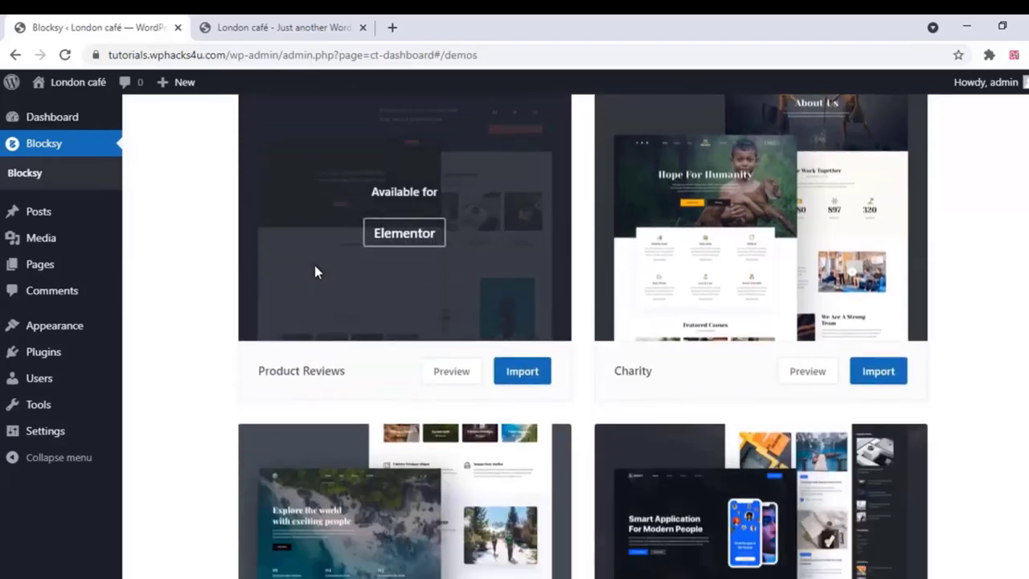
scroll(314, 269, "down", 6)
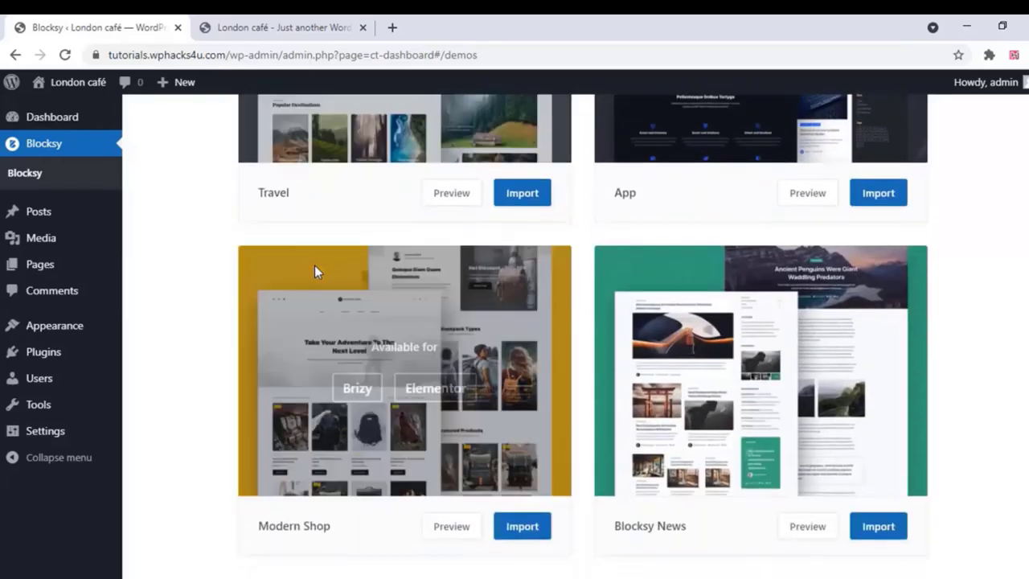
scroll(314, 271, "down", 2)
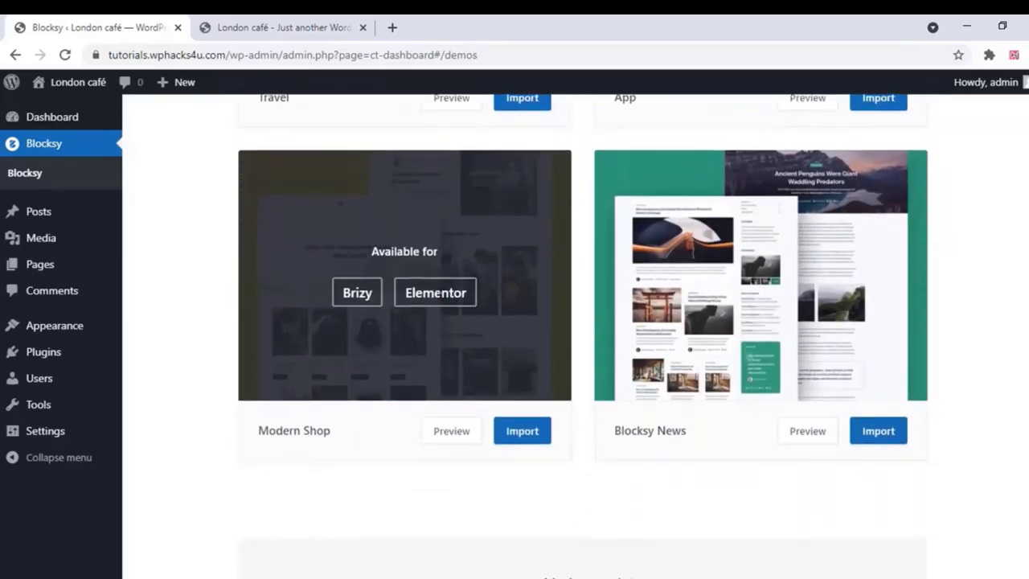
left_click(523, 432)
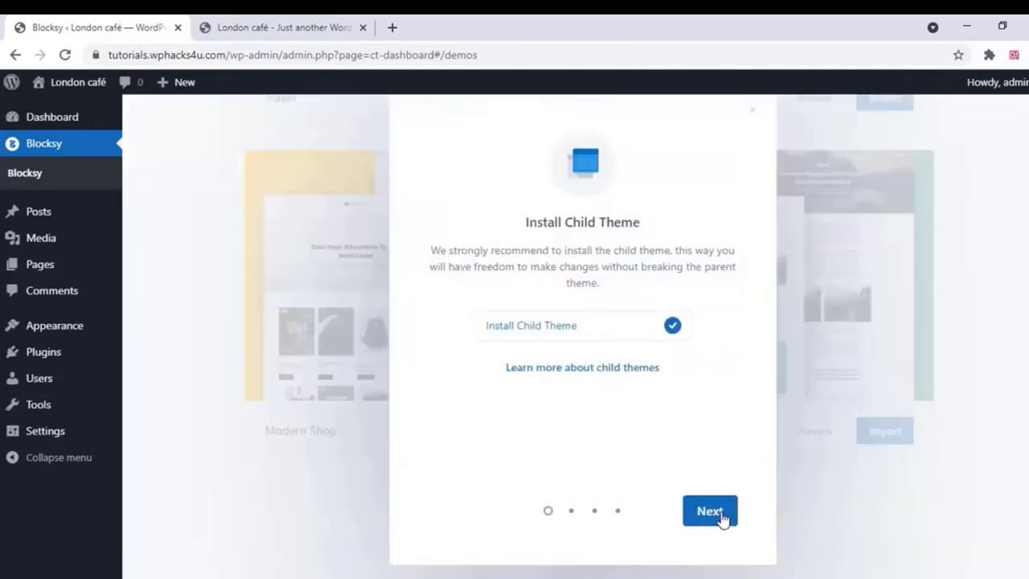
Import the starter site with the child theme, Elementor as page builder, all required plugins and a clean install of all content
left_click(711, 512)
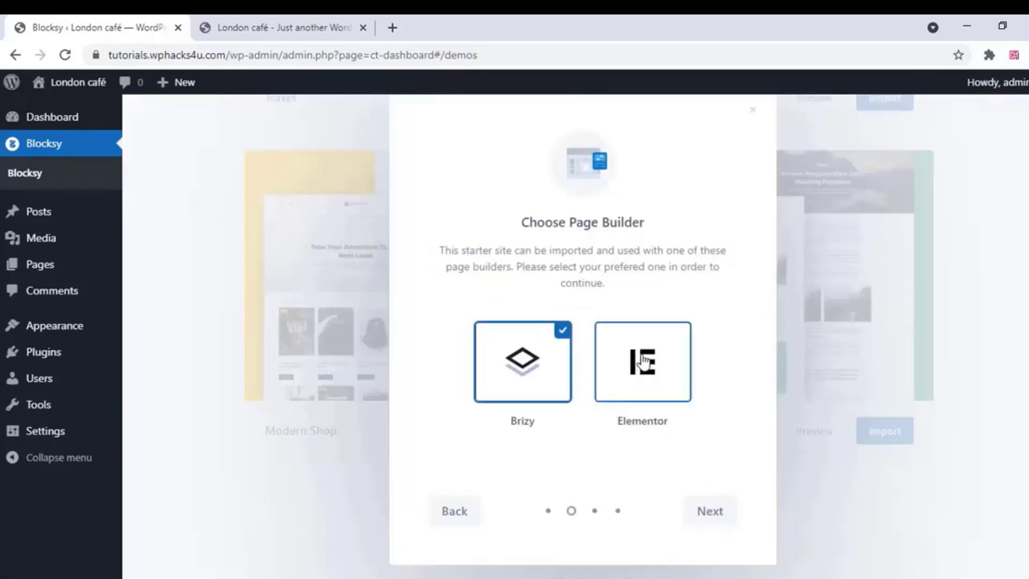
left_click(643, 362)
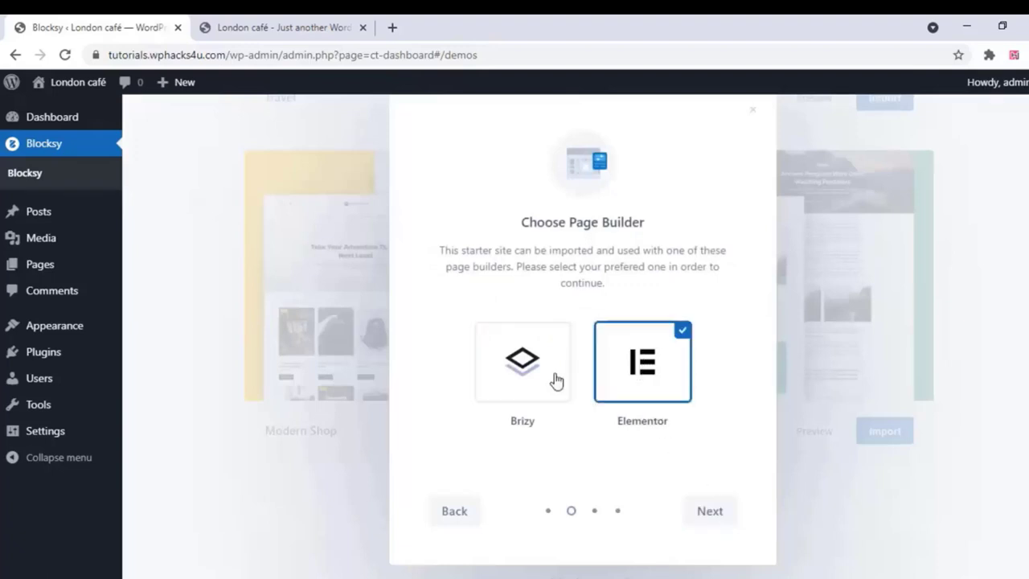
left_click(711, 513)
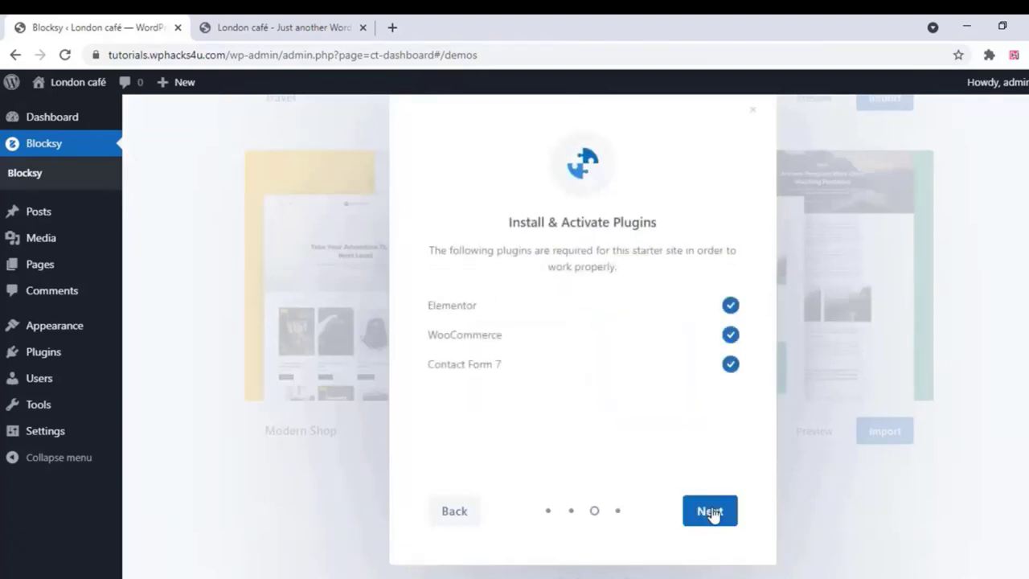
left_click(712, 513)
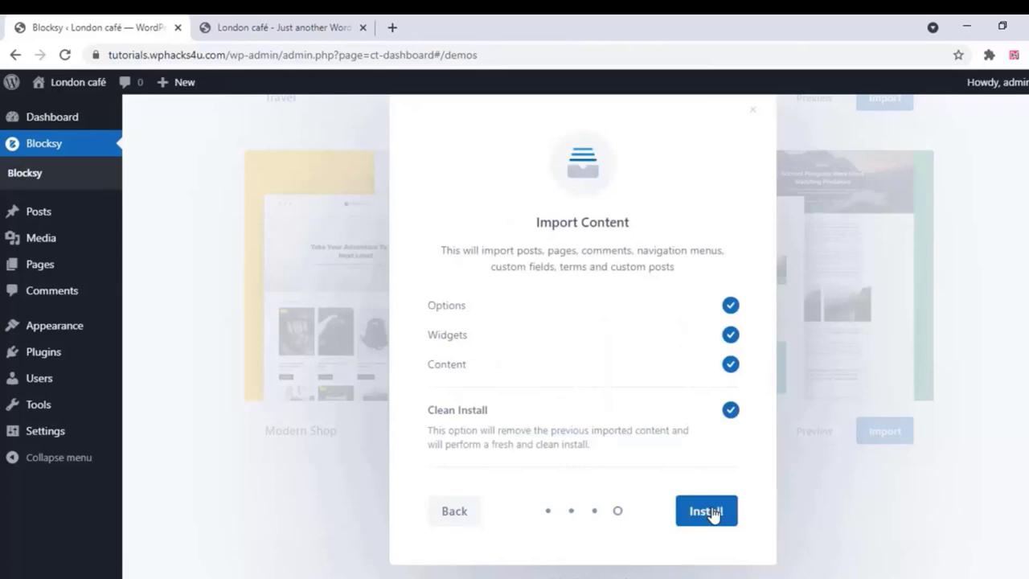
left_click(712, 514)
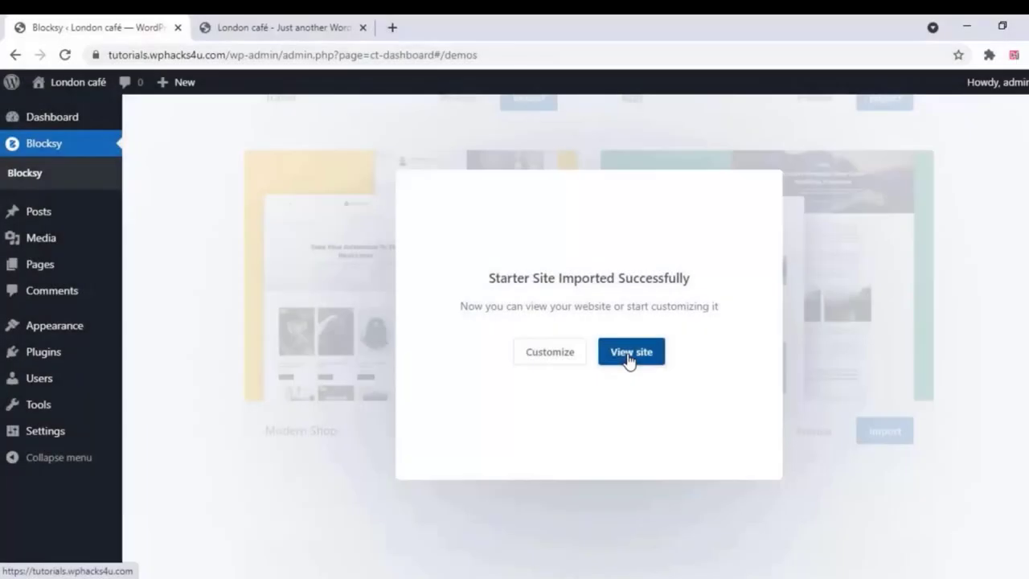
View the imported site's home page in a new browser tab in place of the old site tab, accepting its cookie notice
right_click(628, 359)
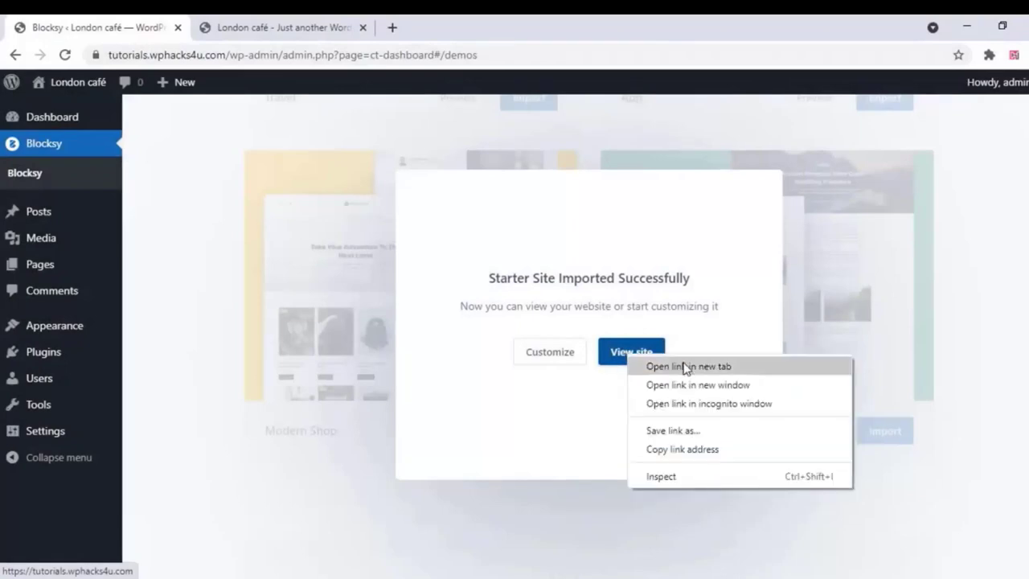
left_click(684, 363)
left_click(448, 24)
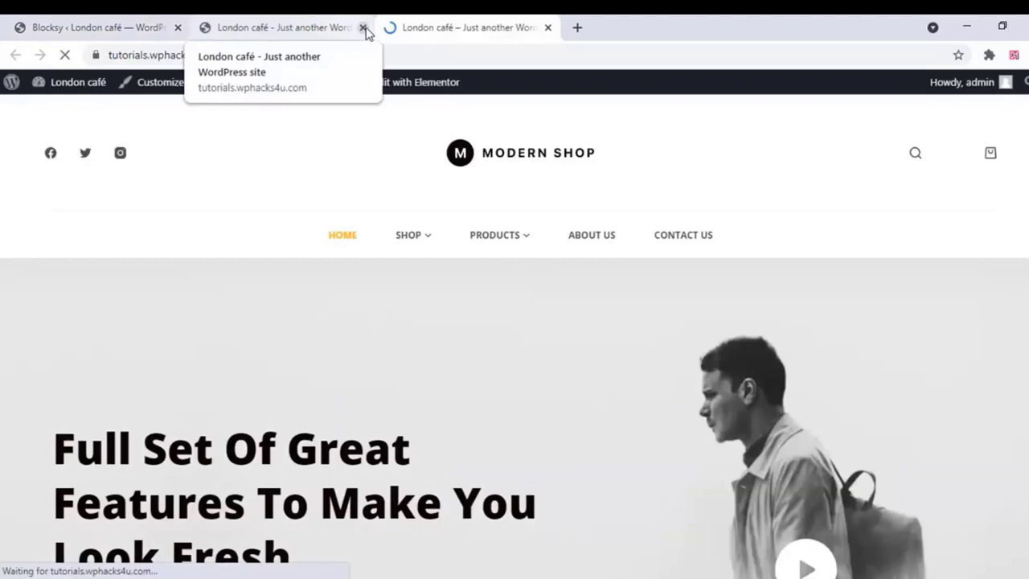
left_click(362, 28)
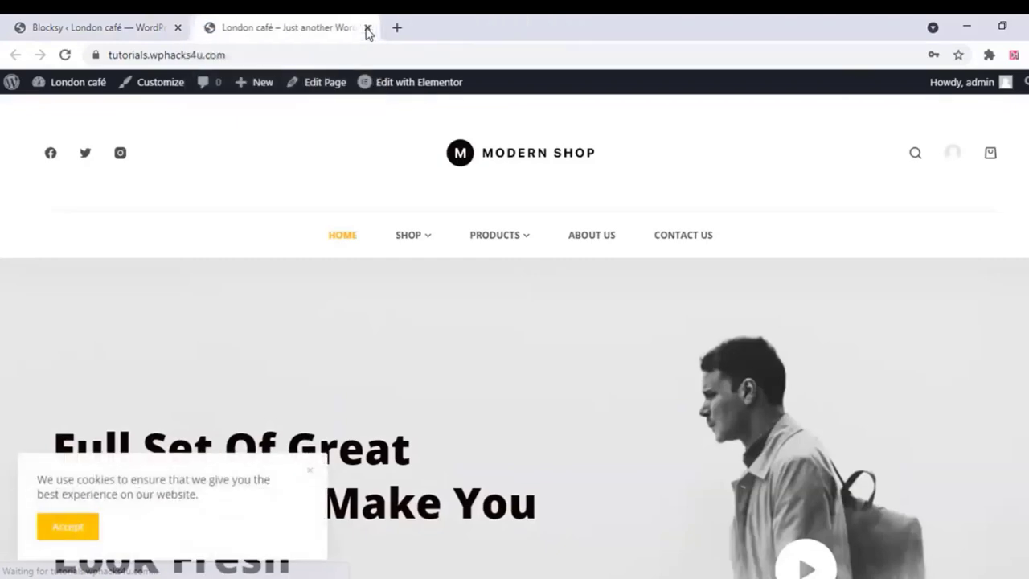
left_click(76, 529)
scroll(257, 289, "down", 1)
scroll(258, 291, "down", 15)
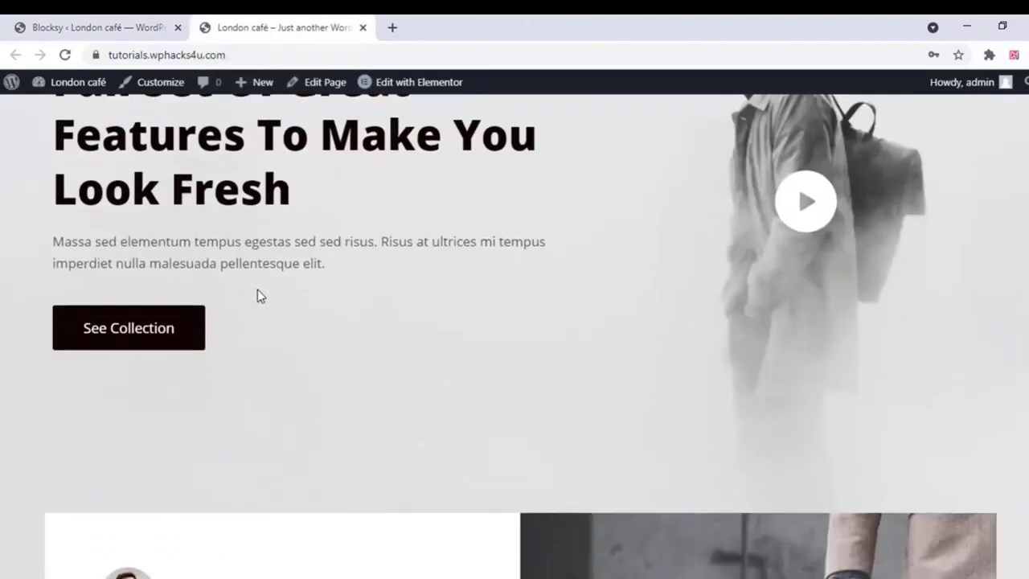
scroll(259, 297, "down", 14)
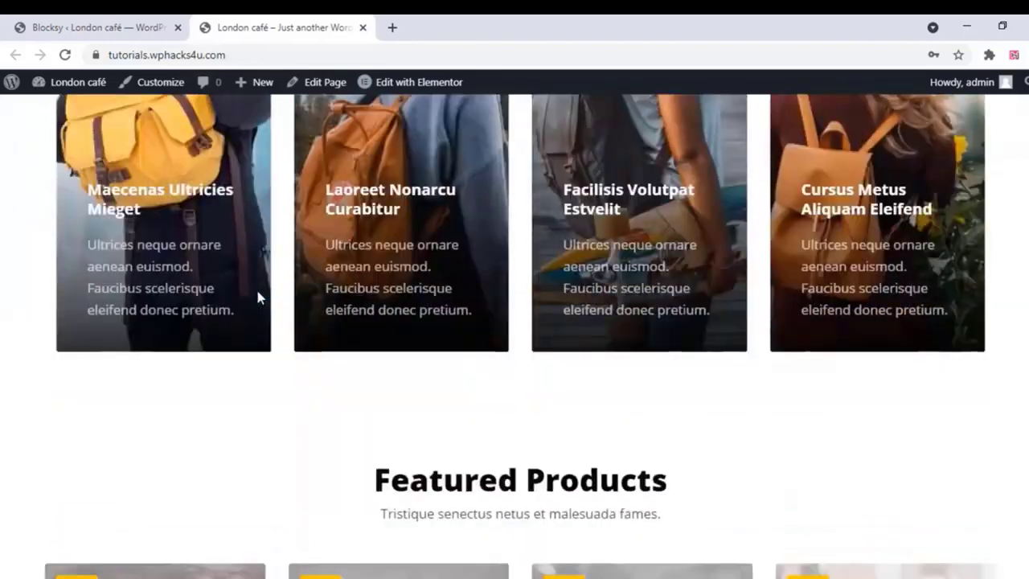
scroll(259, 298, "down", 15)
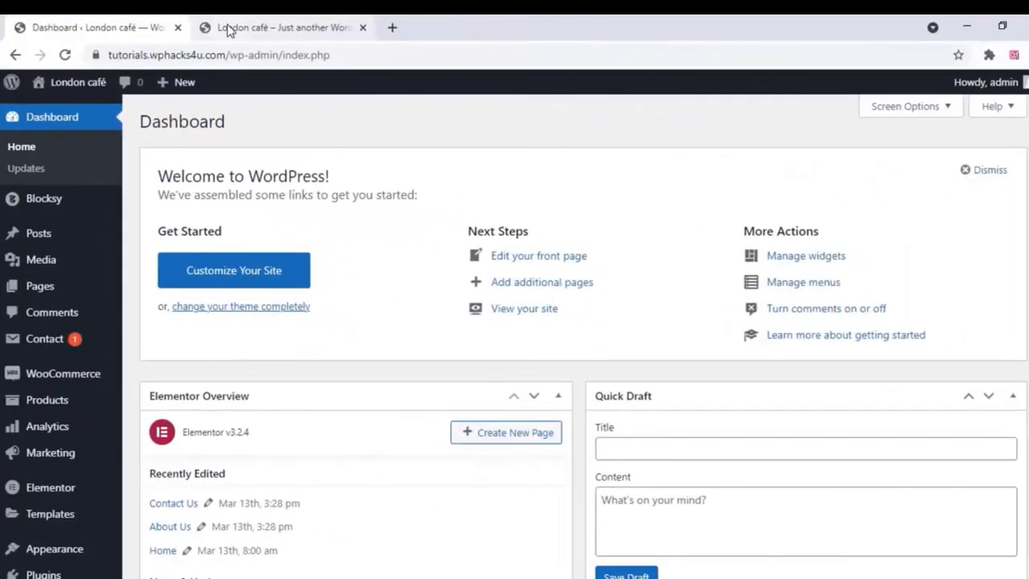
Open the live site's customizer and bring up the settings of the header's Logo element
left_click(229, 30)
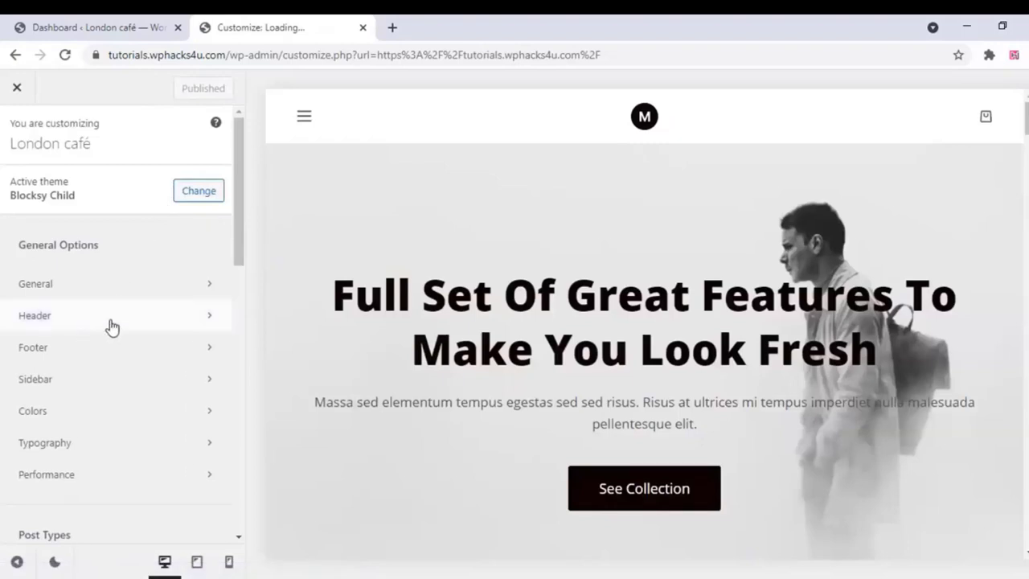
left_click(112, 326)
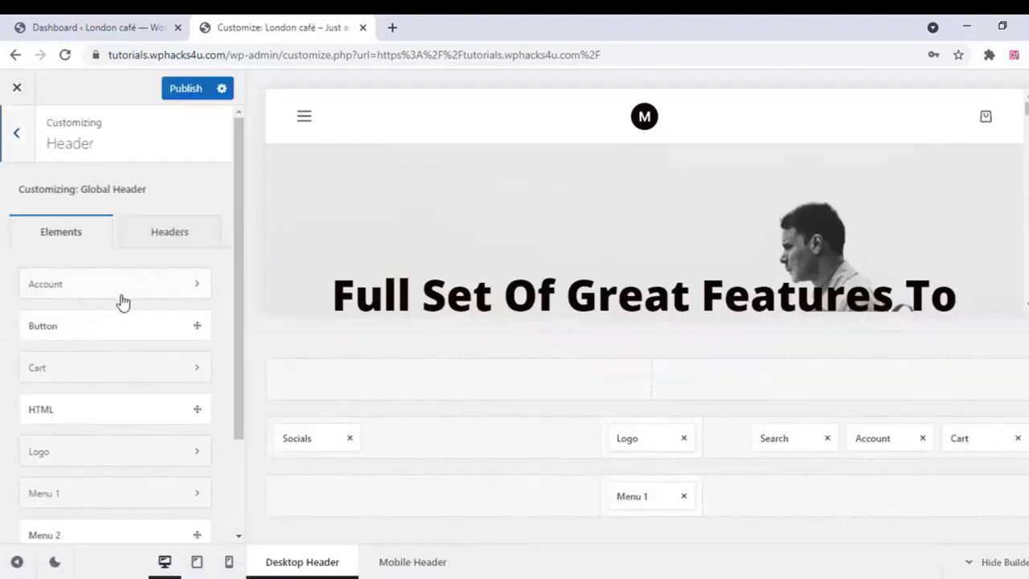
scroll(147, 394, "down", 1)
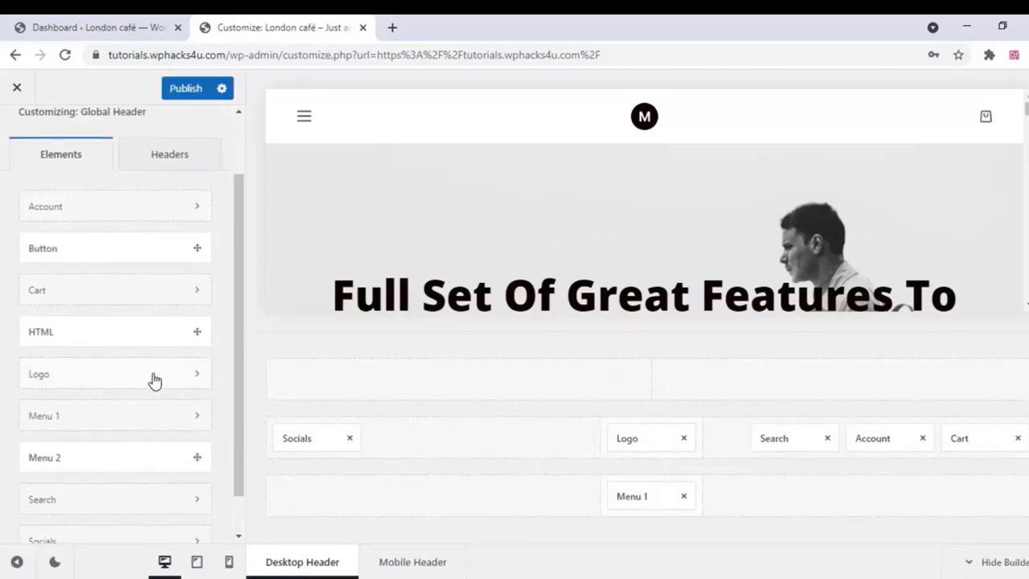
left_click(652, 437)
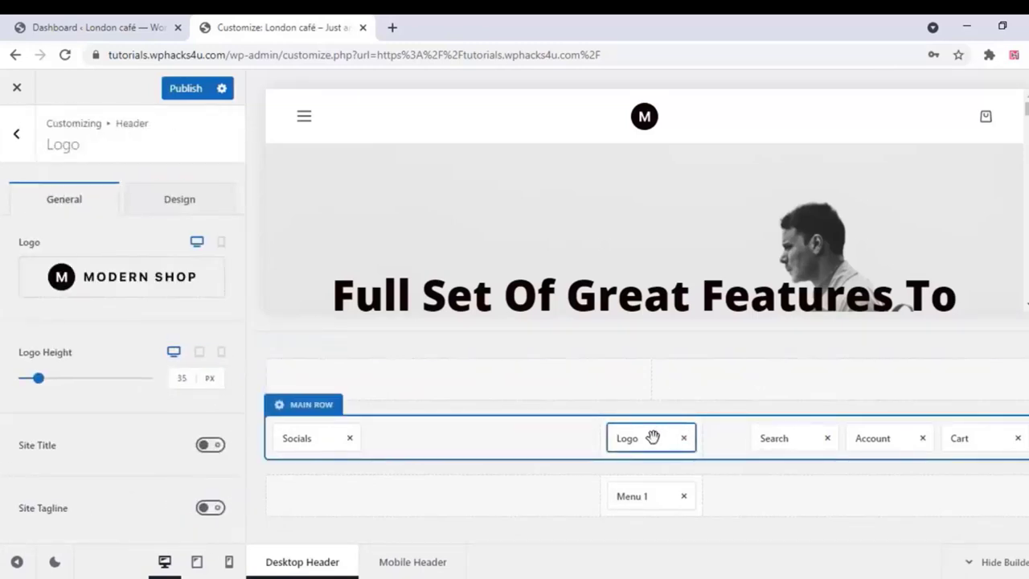
Upload the logo image from the Downloads folder as the header logo and set its height to 90 px
left_click(107, 289)
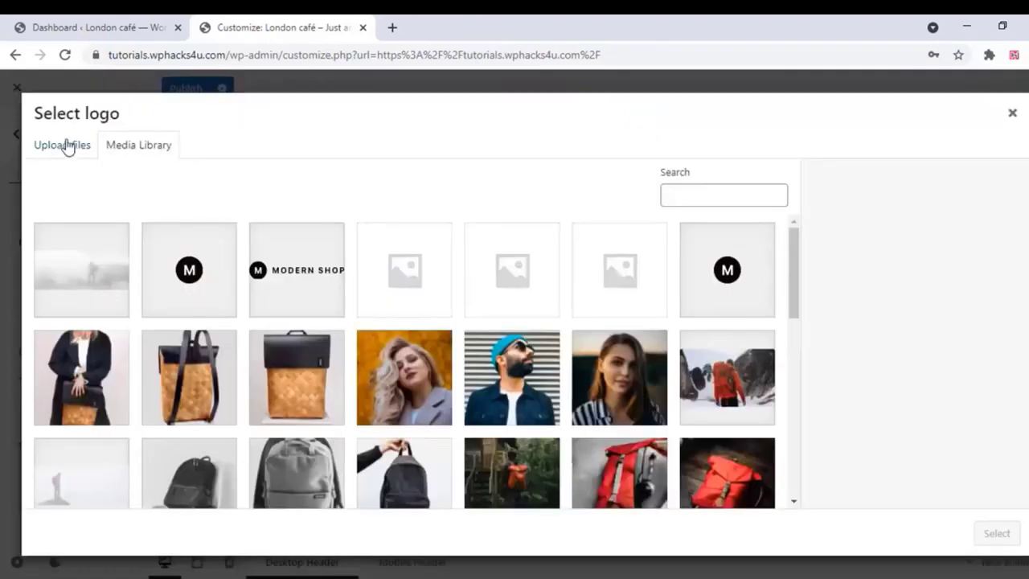
left_click(68, 145)
left_click(536, 357)
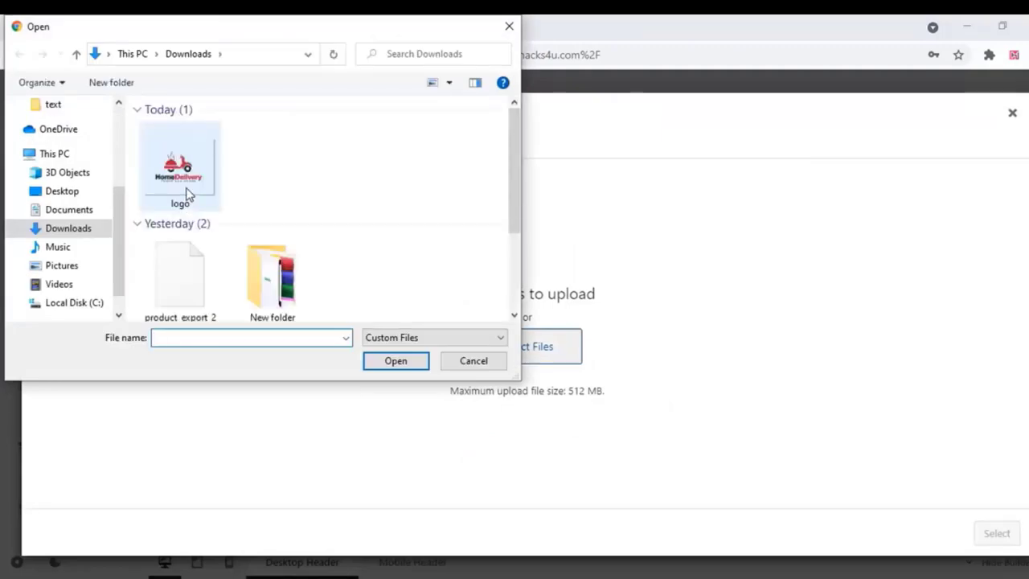
left_click(186, 188)
left_click(401, 360)
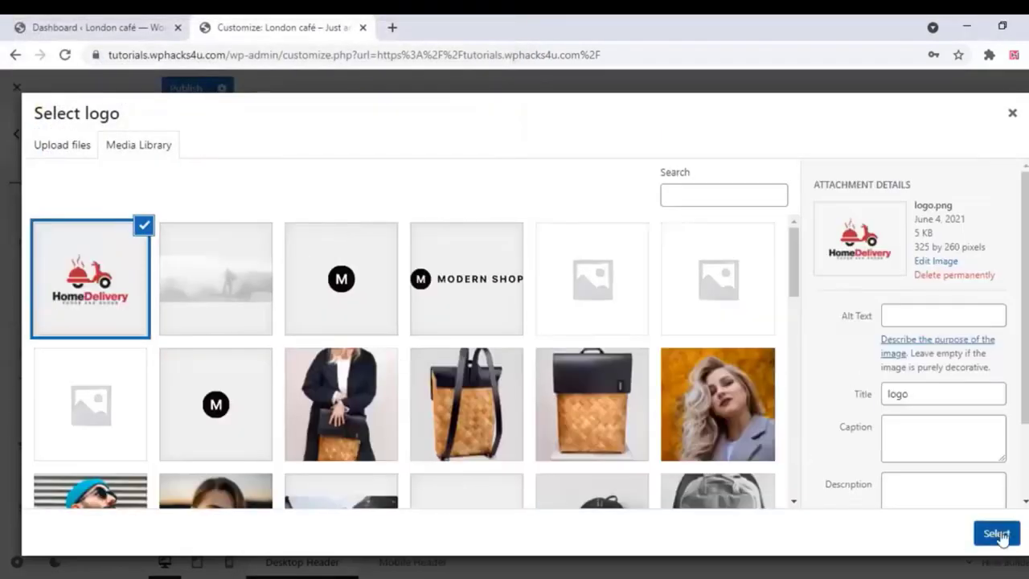
left_click(997, 534)
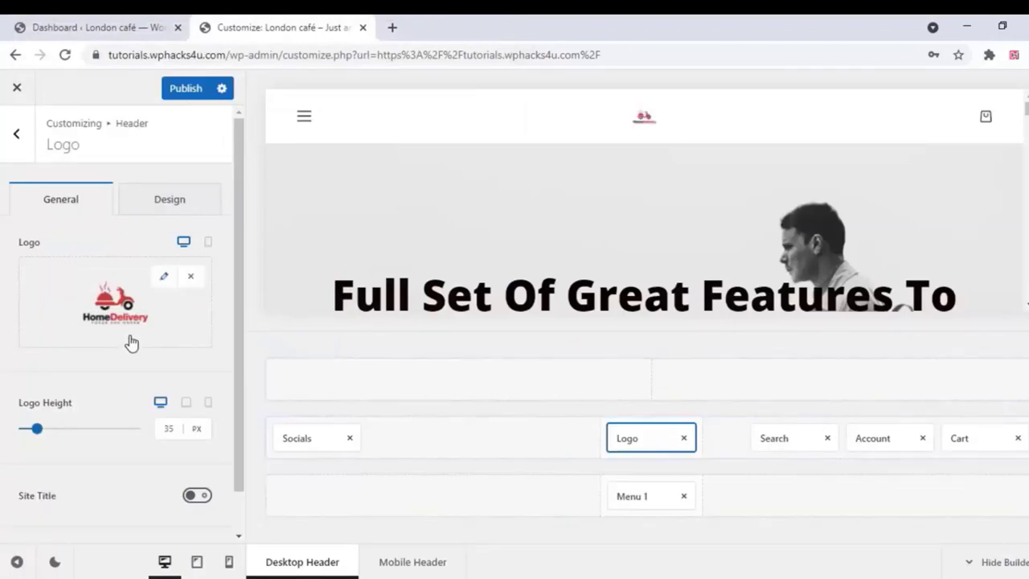
scroll(129, 362, "down", 1)
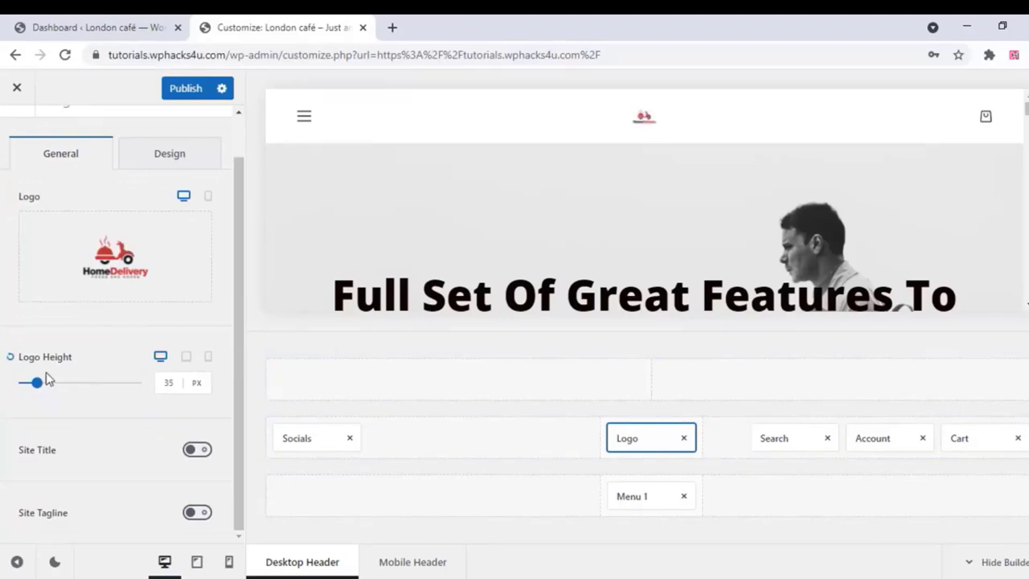
left_click_drag(39, 387, 53, 389)
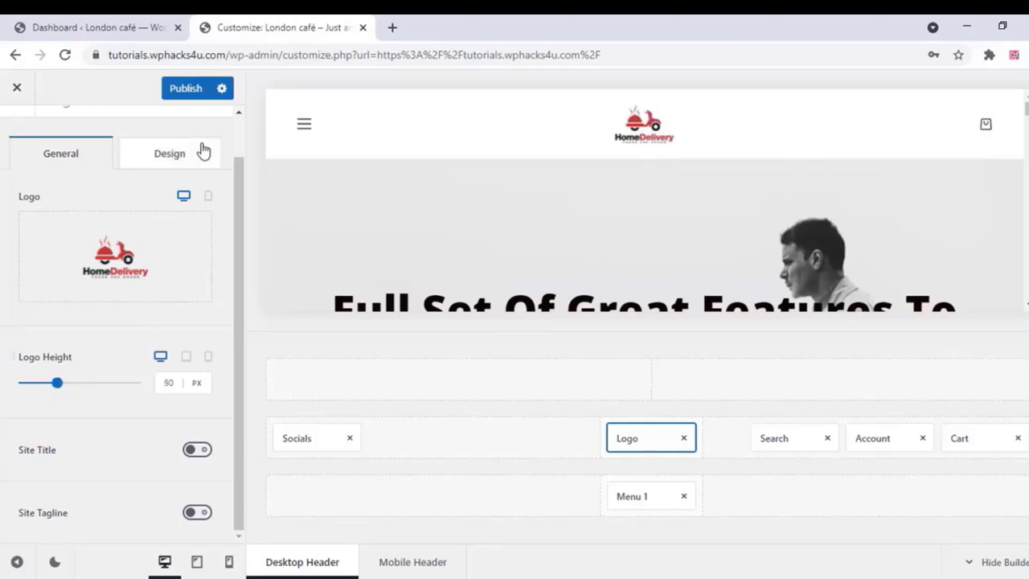
Show the site title "Discover over a million restaurants" and the tagline "Order delicious food" in the header, and publish the changes
left_click(207, 455)
scroll(76, 452, "down", 1)
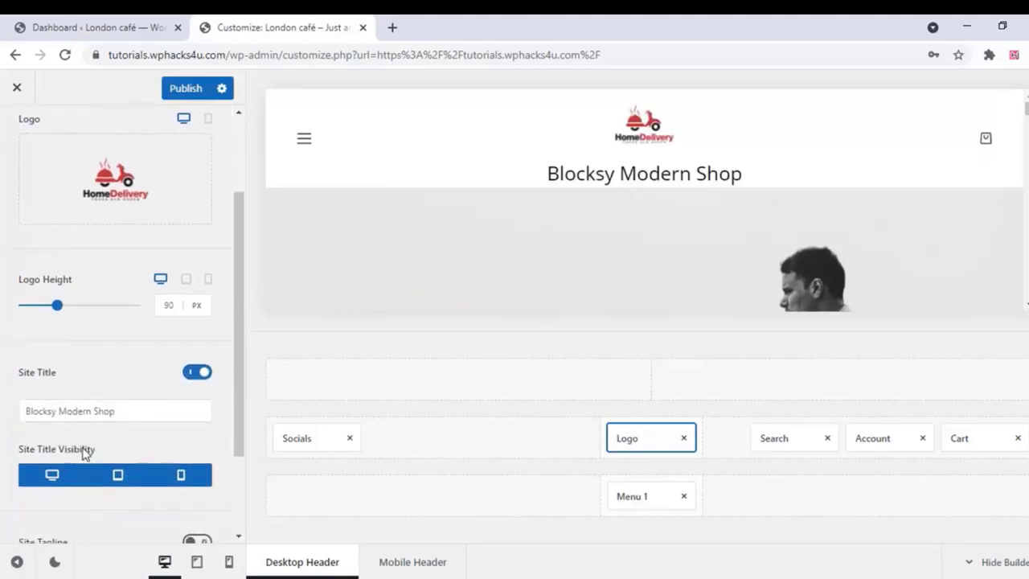
triple_click(128, 410)
right_click(53, 411)
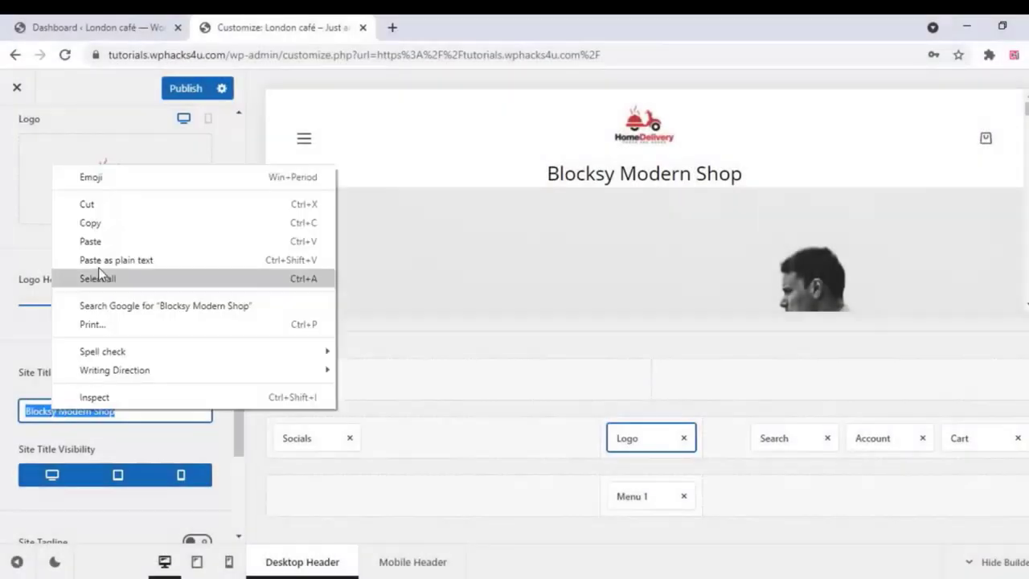
left_click(90, 241)
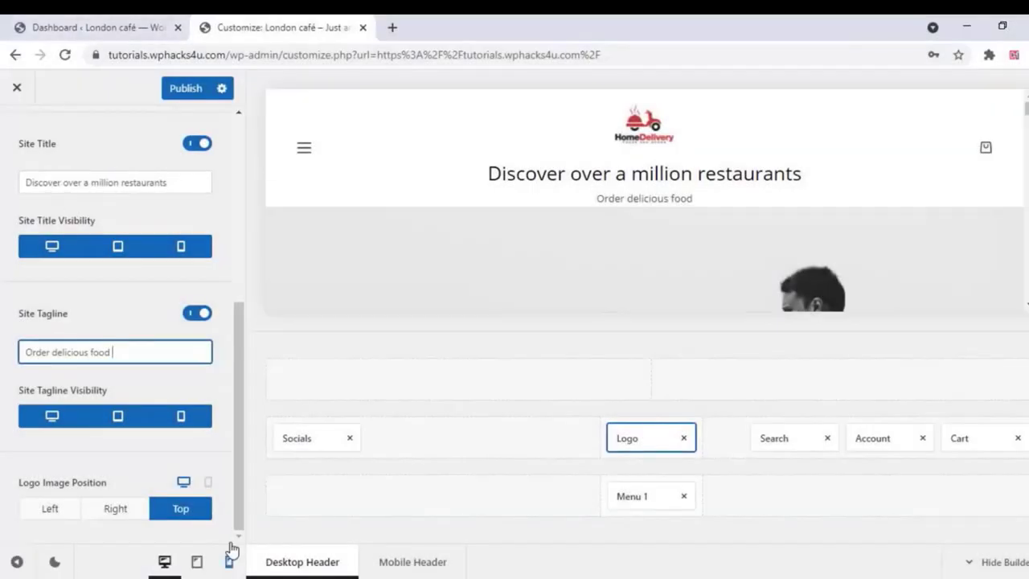
left_click(181, 90)
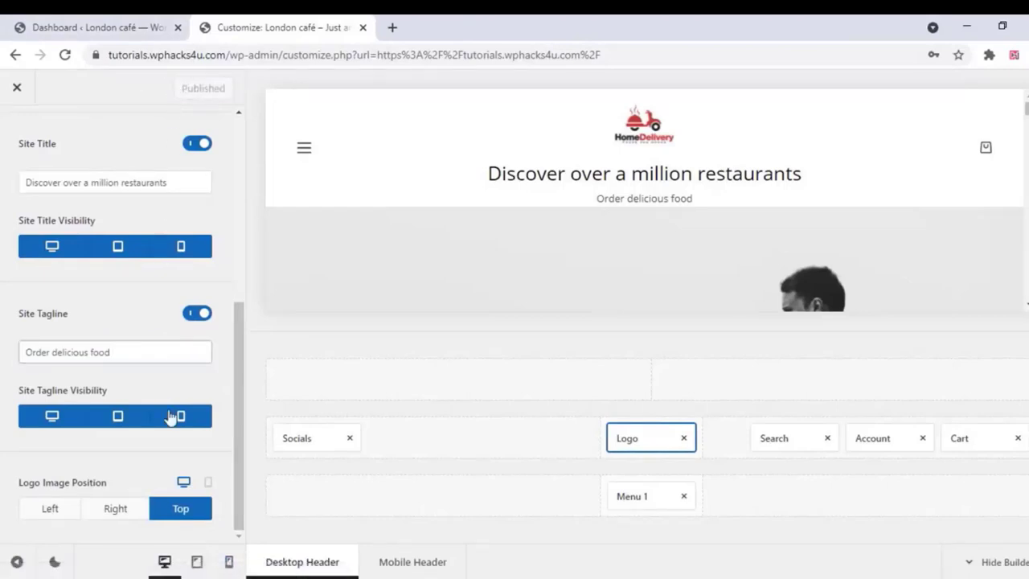
Check the header logo's image position for mobile and desktop, and leave the customizer for the live home page
left_click(208, 485)
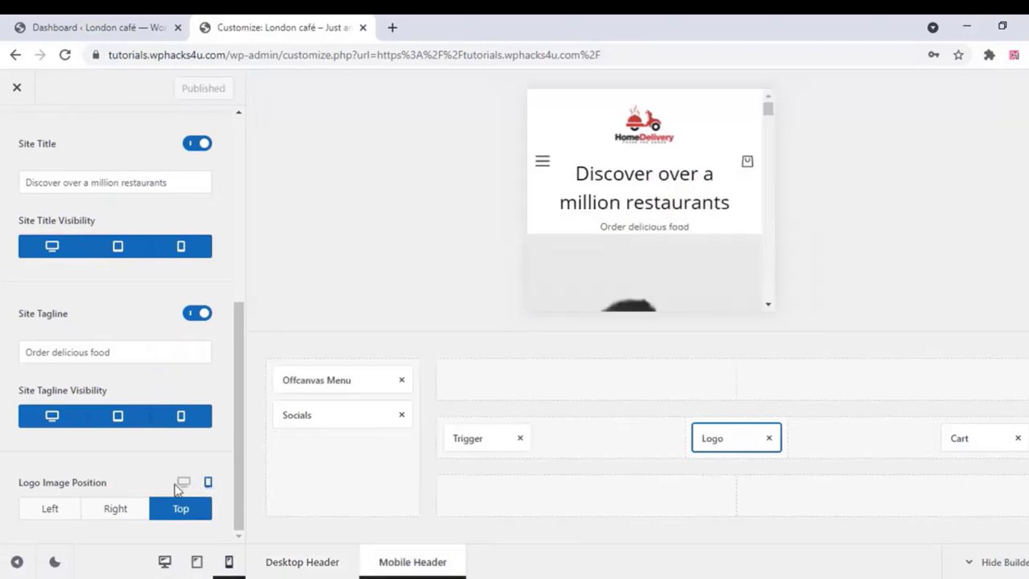
left_click(184, 483)
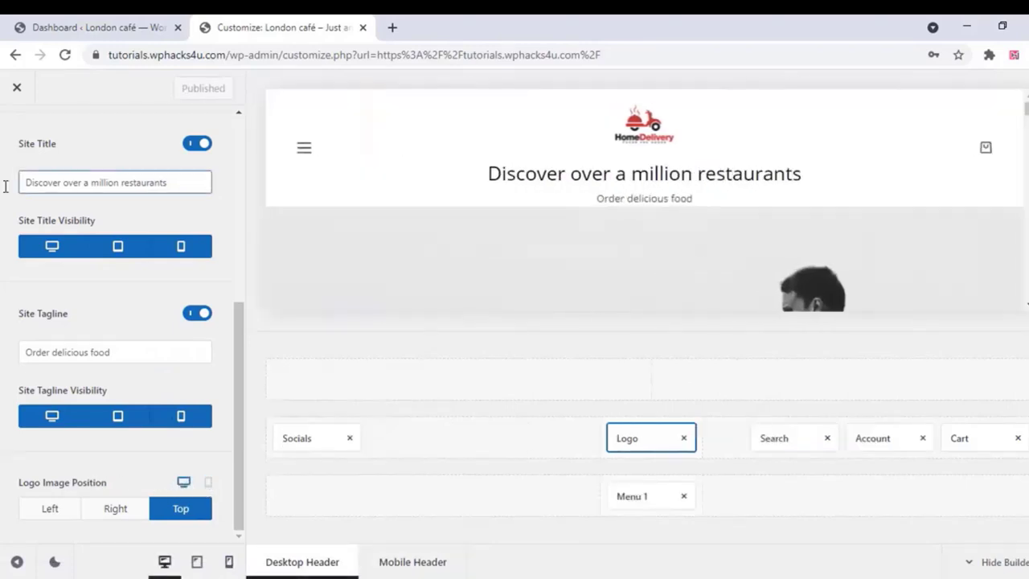
left_click(13, 89)
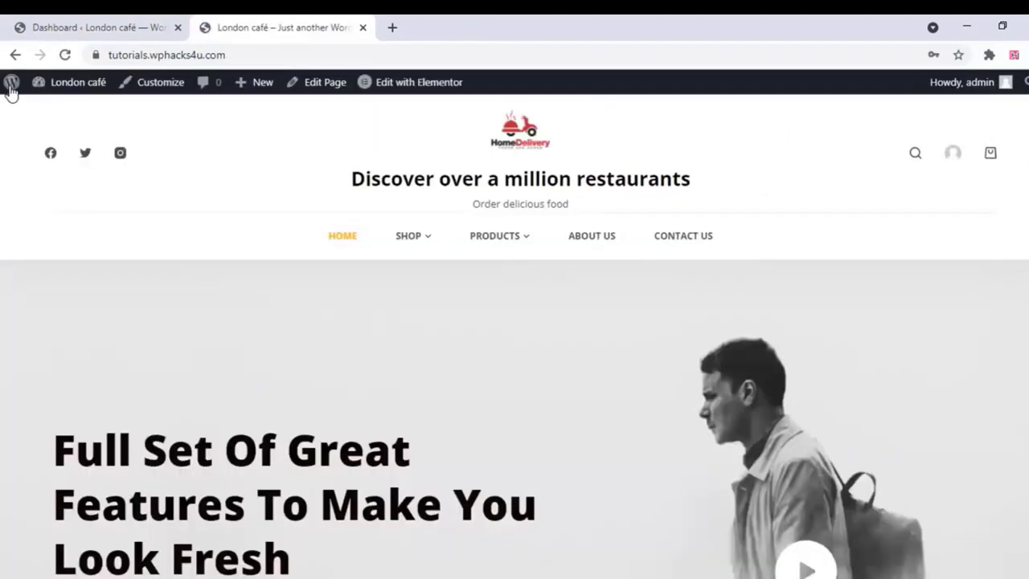
Return to the admin dashboard and open the site's General Settings
left_click(87, 27)
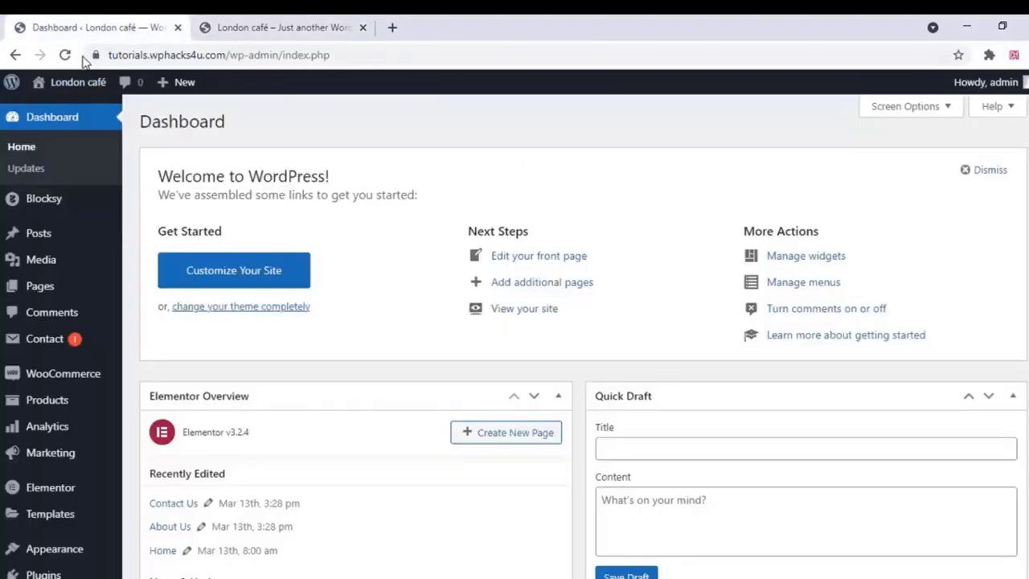
scroll(69, 363, "down", 5)
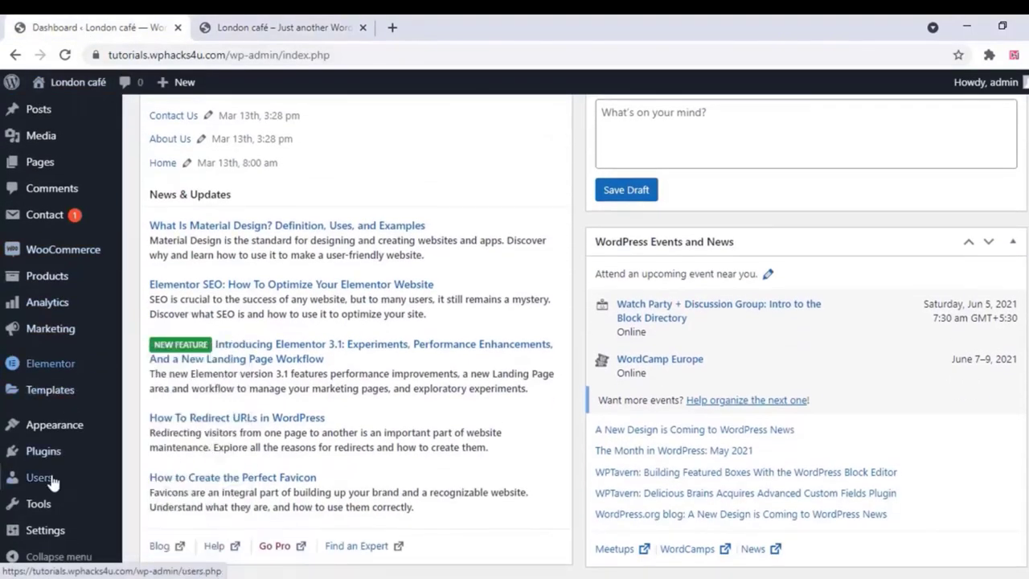
mouse_move(45, 530)
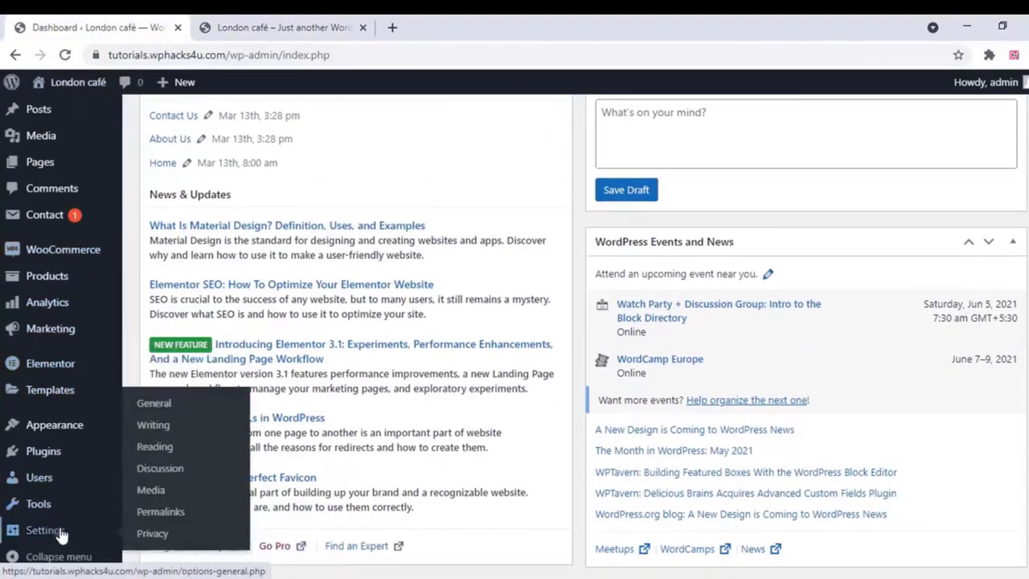
left_click(154, 403)
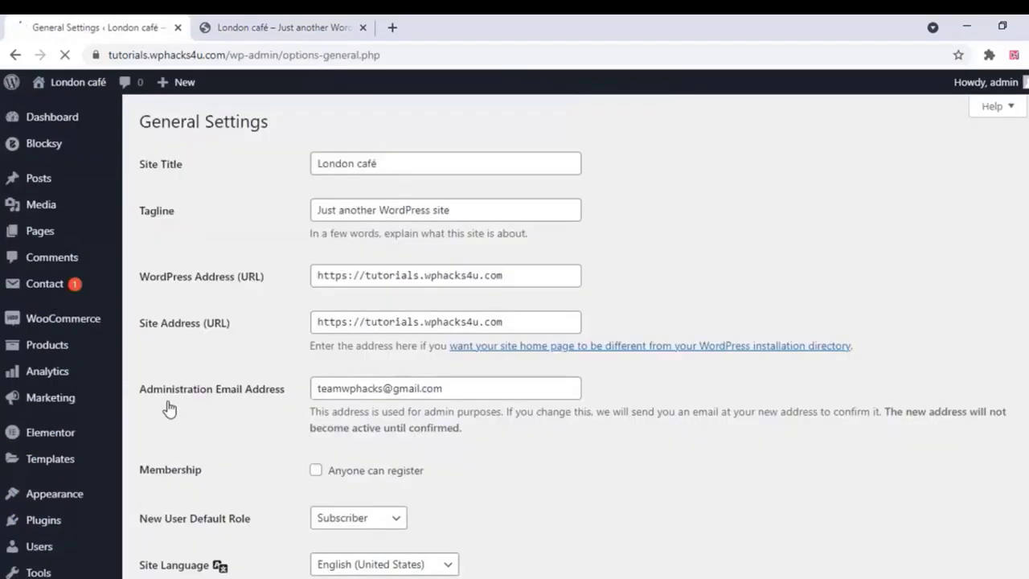
Replace the site tagline with "Order delicious food" and save the general settings
left_click_drag(448, 207, 283, 212)
right_click(333, 208)
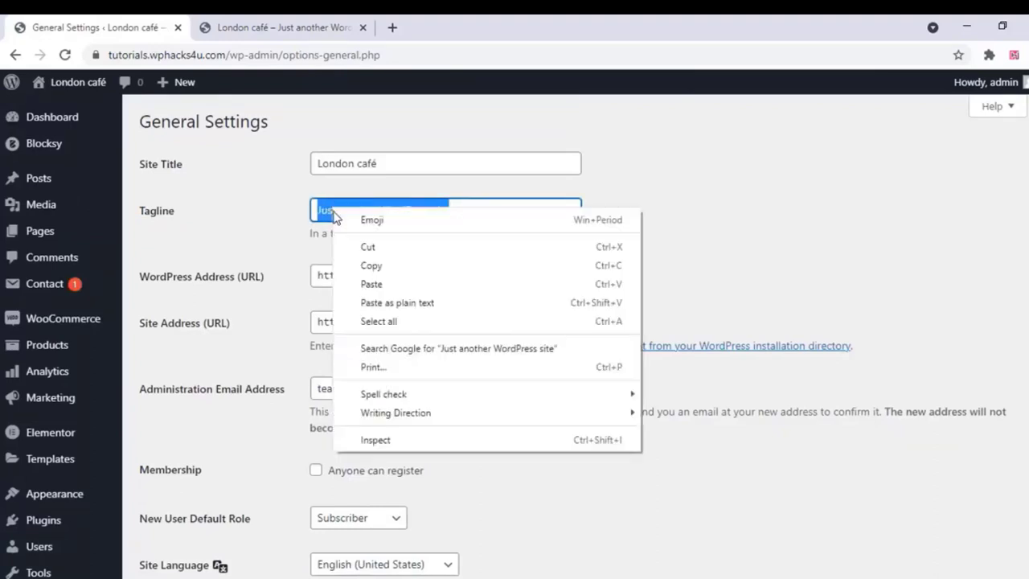
left_click(360, 282)
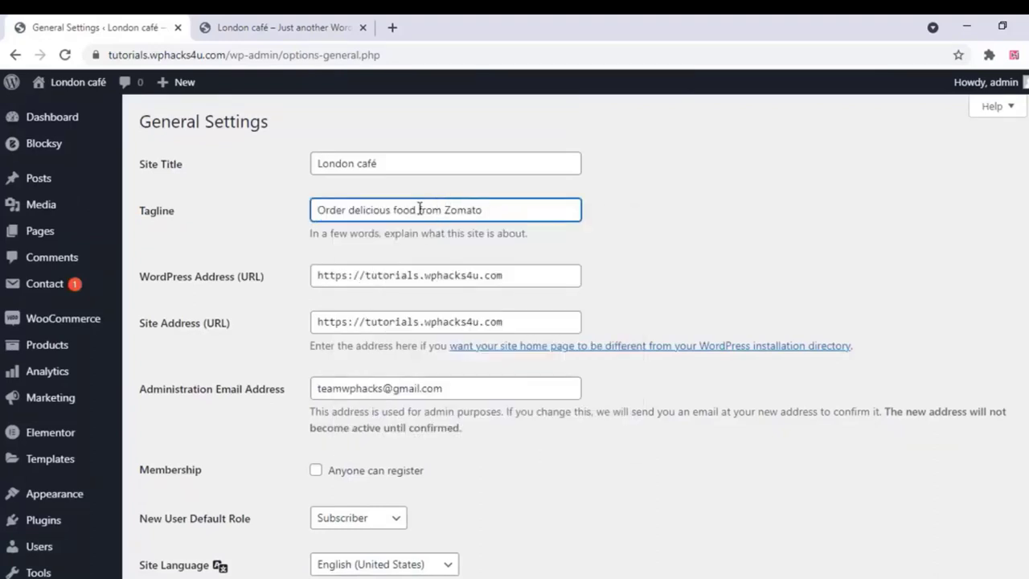
left_click_drag(419, 209, 498, 215)
right_click(463, 209)
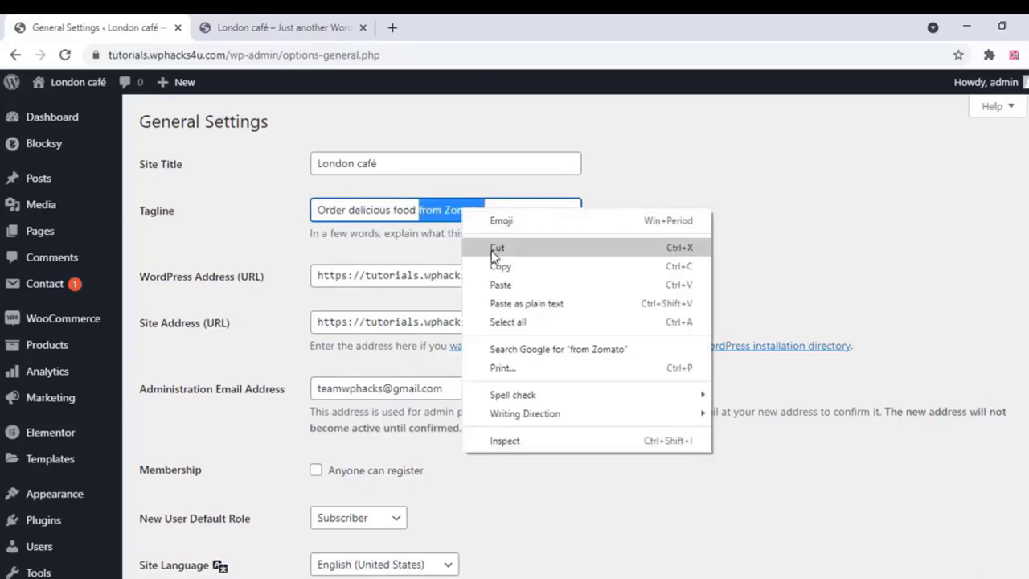
left_click(490, 249)
scroll(492, 251, "down", 5)
scroll(492, 251, "down", 2)
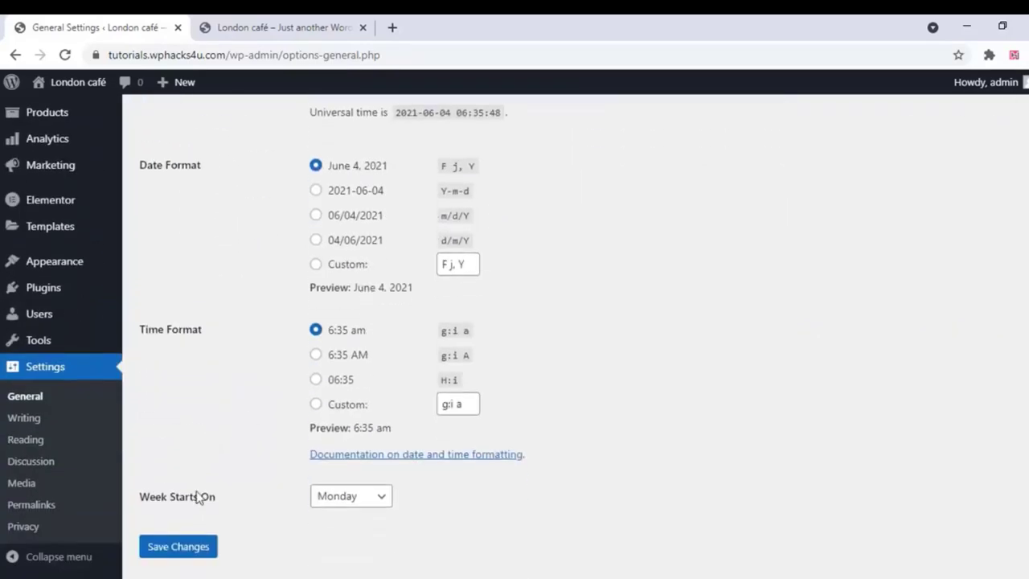
left_click(199, 547)
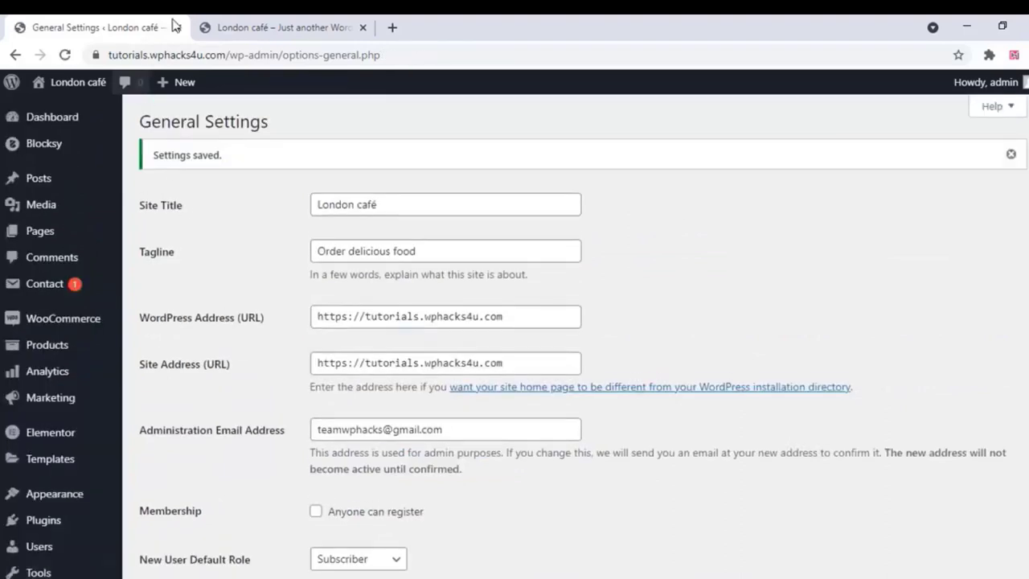
Reload the live home page to check the tagline in its page title, and return to the admin tab
left_click(259, 28)
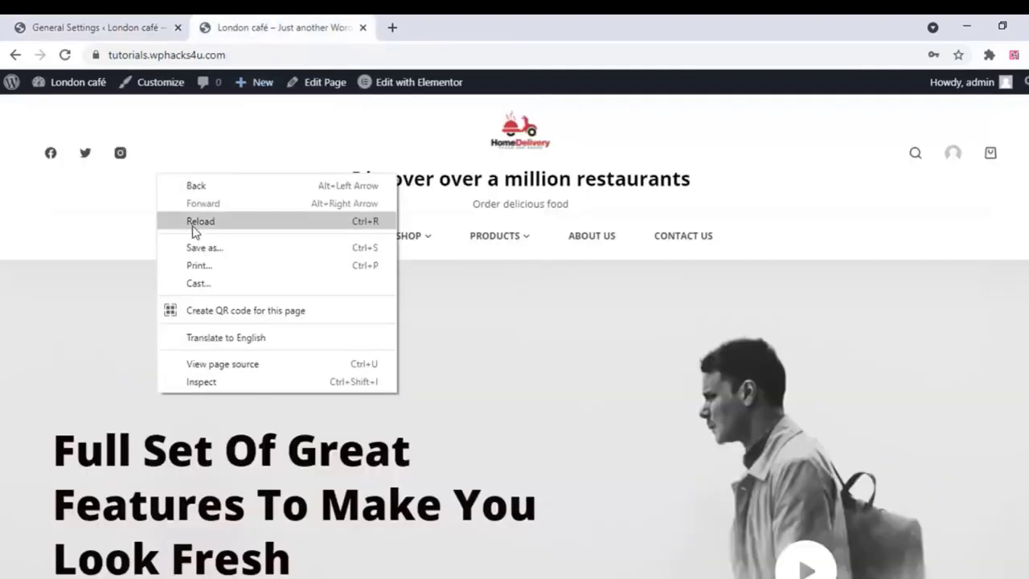
left_click(192, 228)
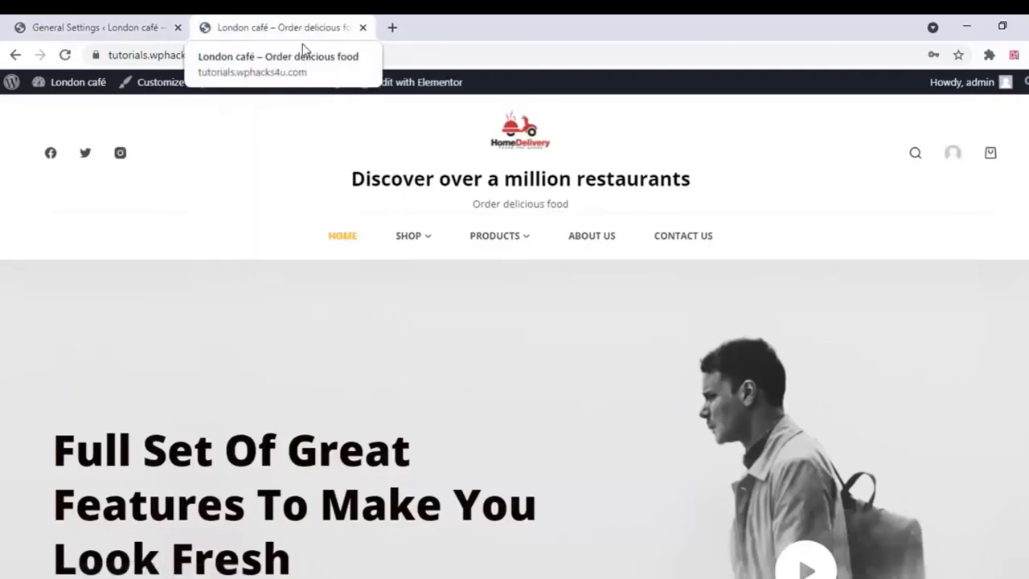
left_click(97, 25)
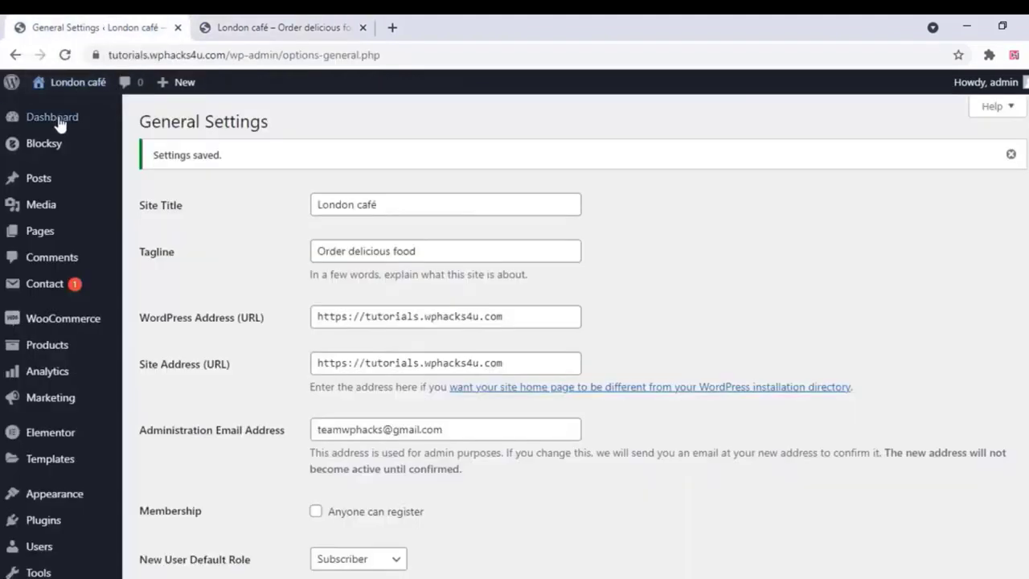
Set the store's country and state to India — Maharashtra in the WooCommerce general settings
mouse_move(32, 119)
left_click(150, 127)
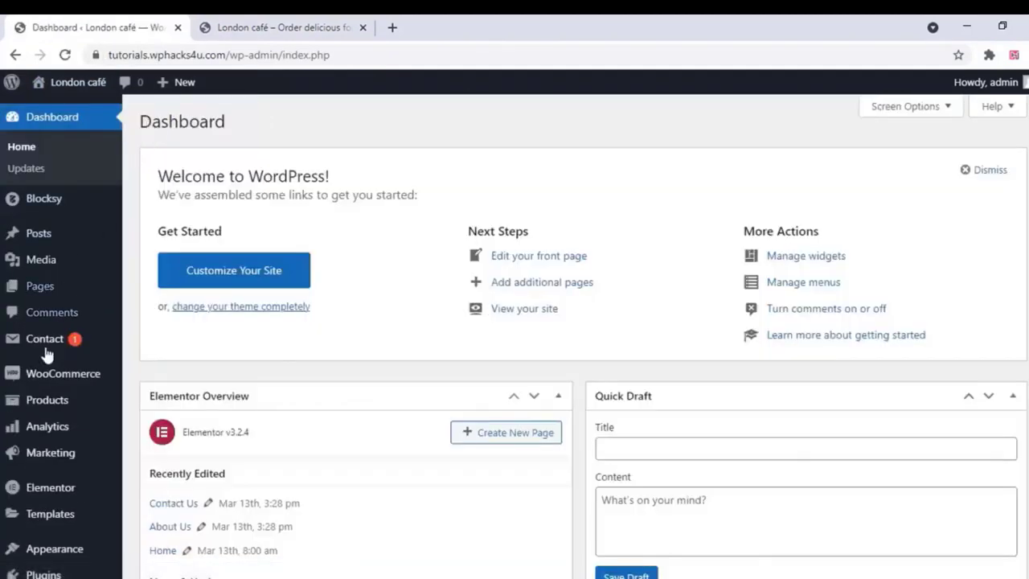
mouse_move(66, 386)
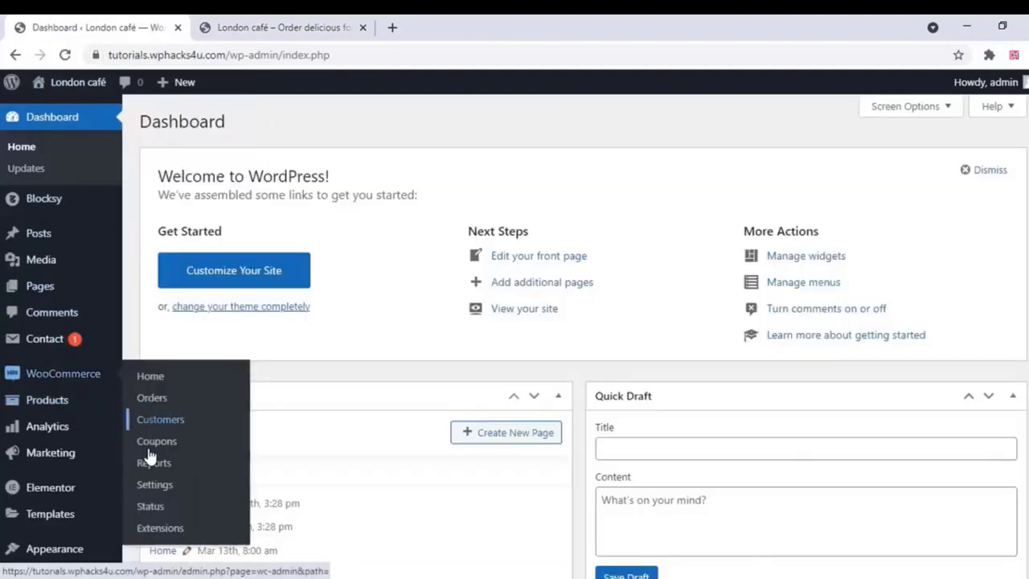
left_click(151, 489)
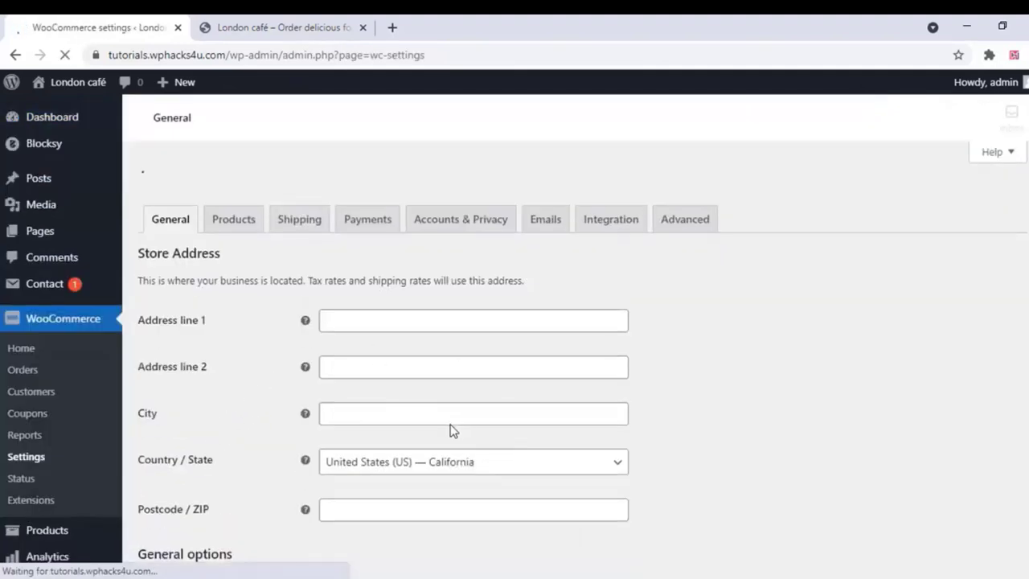
scroll(423, 423, "down", 3)
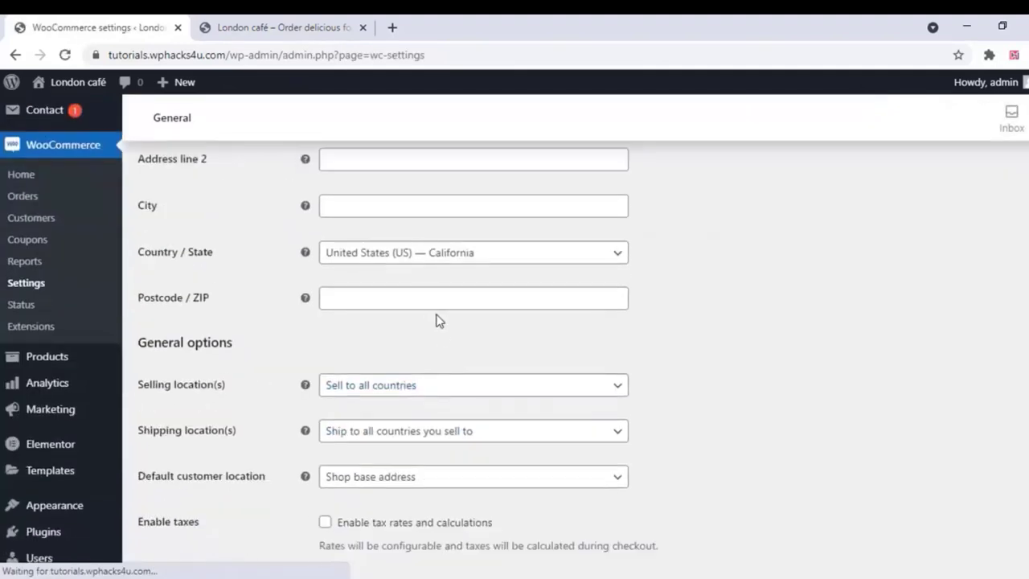
left_click(408, 256)
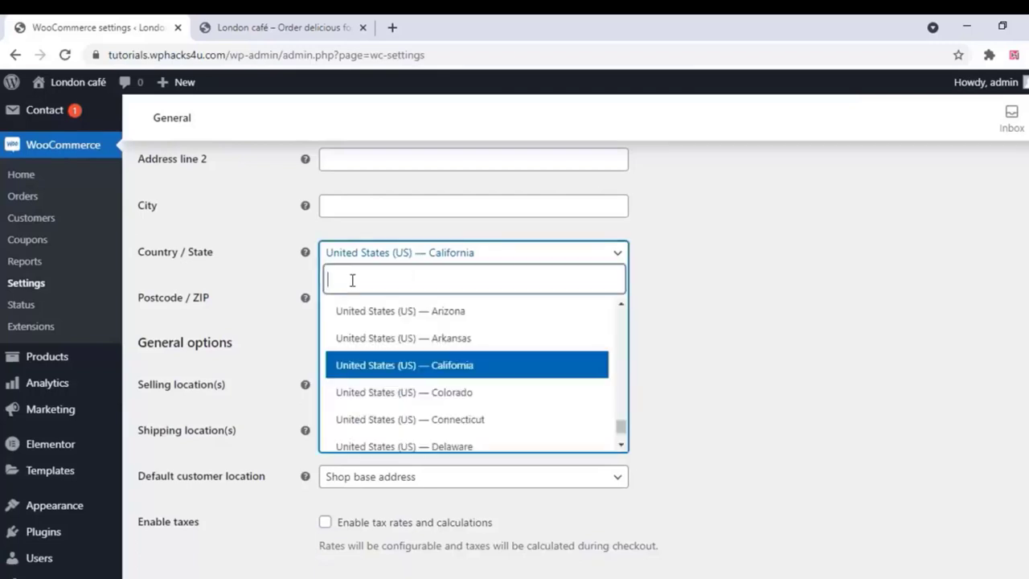
type("indi")
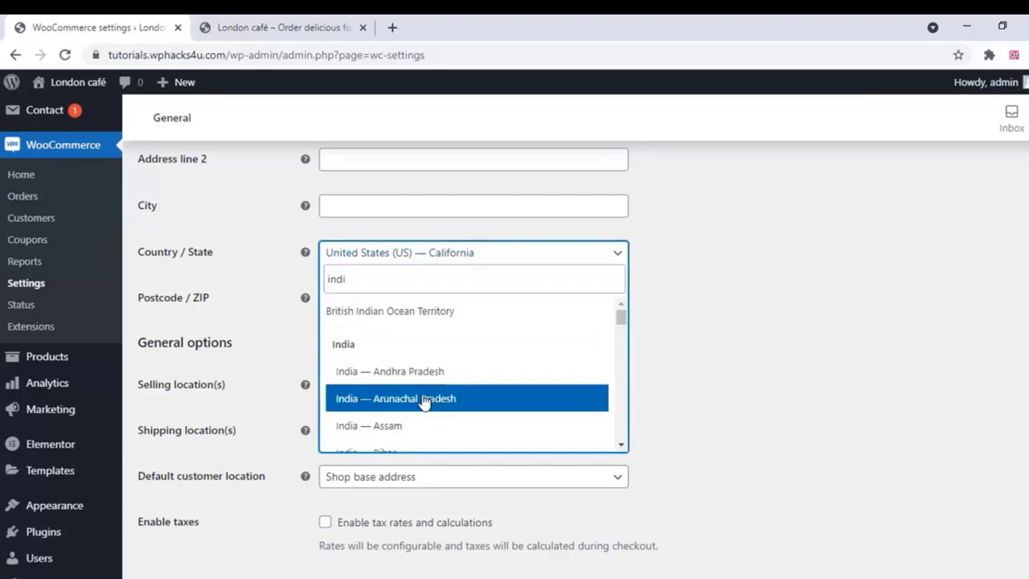
scroll(424, 403, "down", 5)
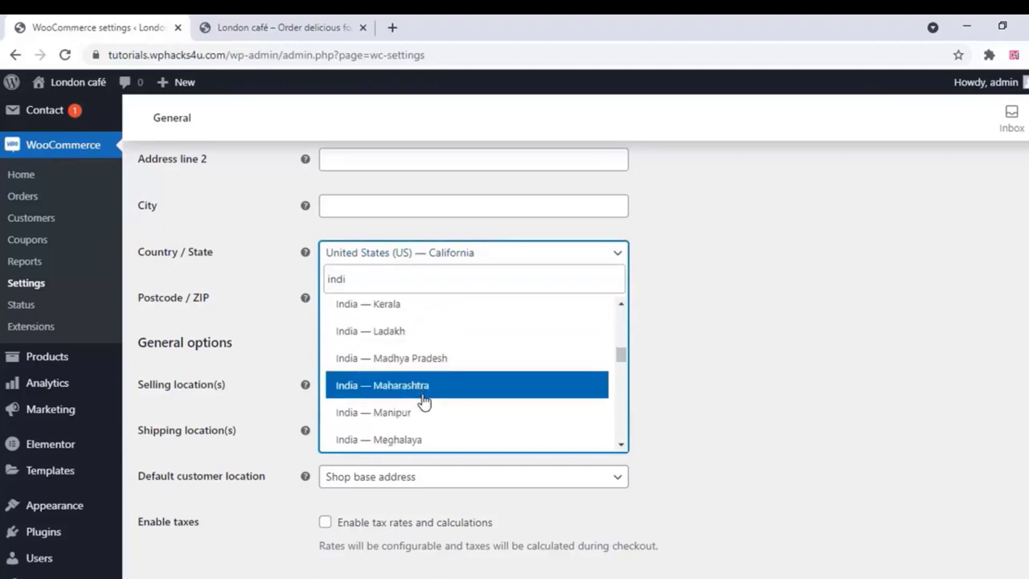
left_click(422, 392)
Restrict the selling locations to specific countries and add India
left_click(404, 389)
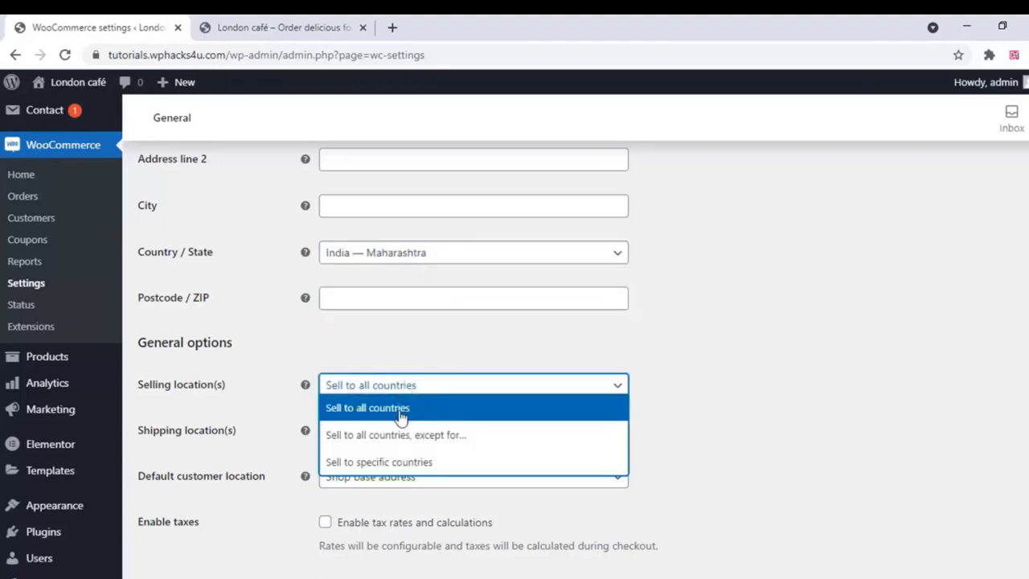
left_click(370, 461)
left_click(338, 432)
type("ind")
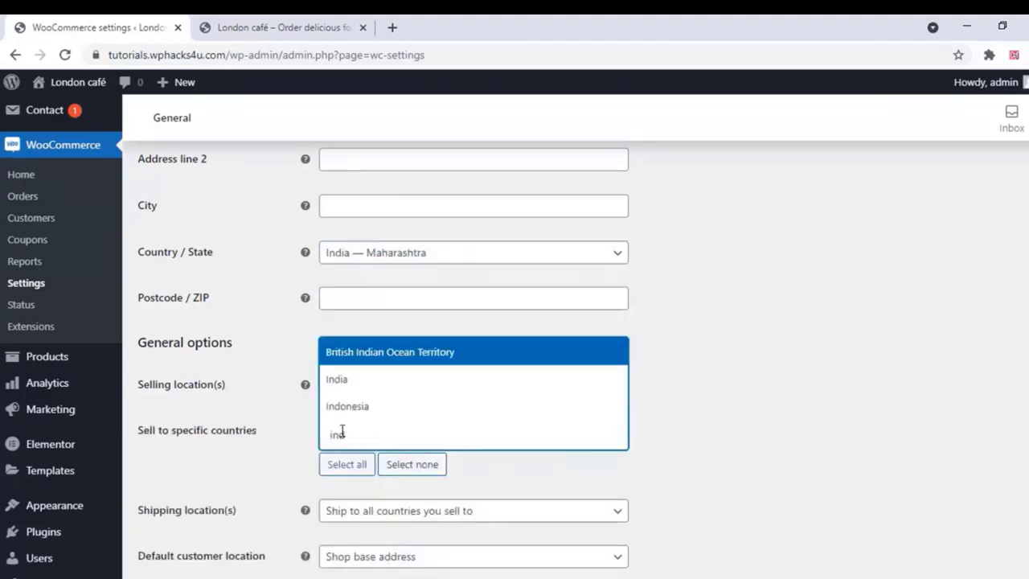
left_click(361, 385)
Restrict the shipping locations to specific countries only and add India
scroll(361, 386, "down", 2)
left_click(412, 364)
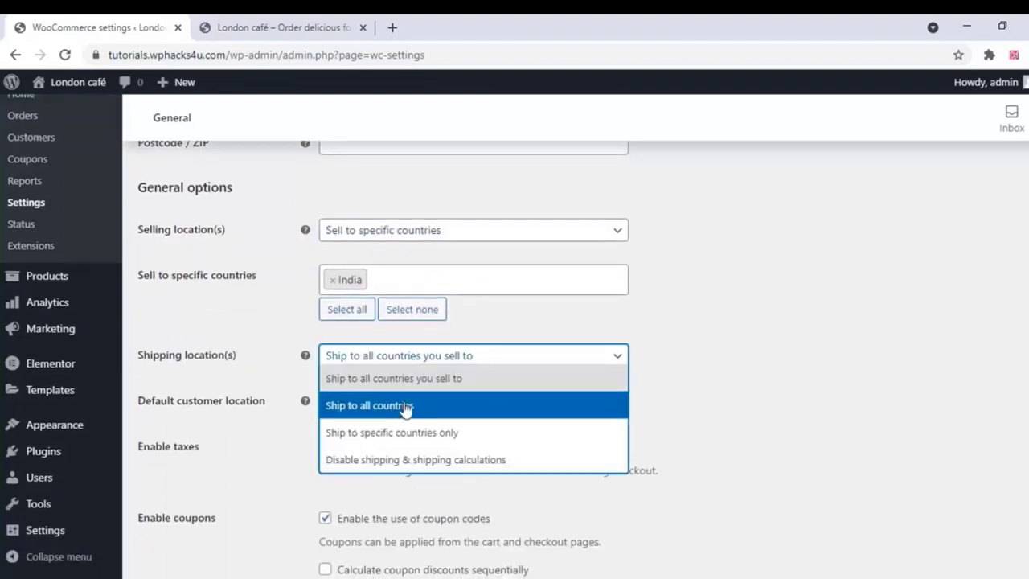
left_click(400, 433)
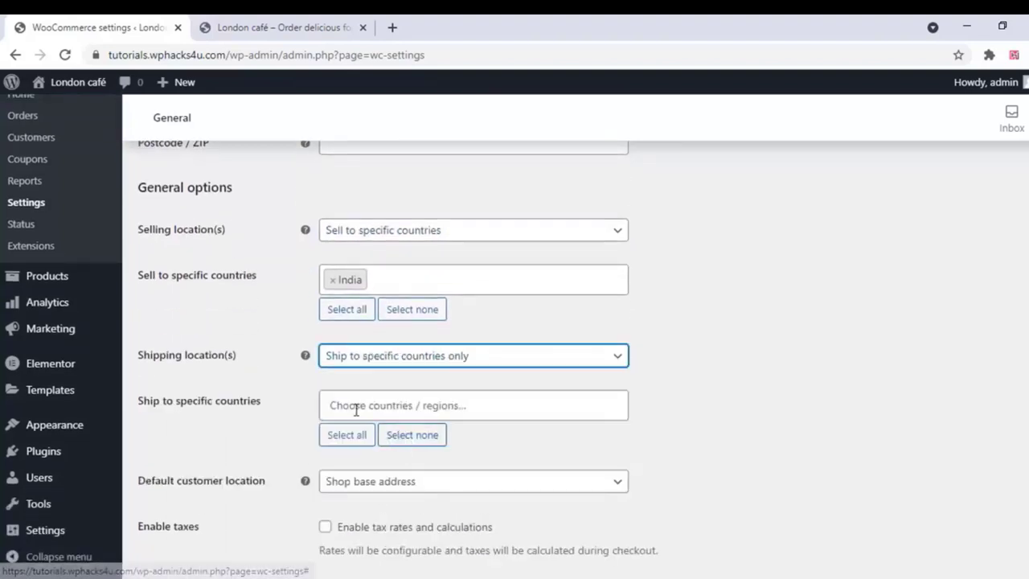
left_click(420, 407)
type("ind")
left_click(354, 464)
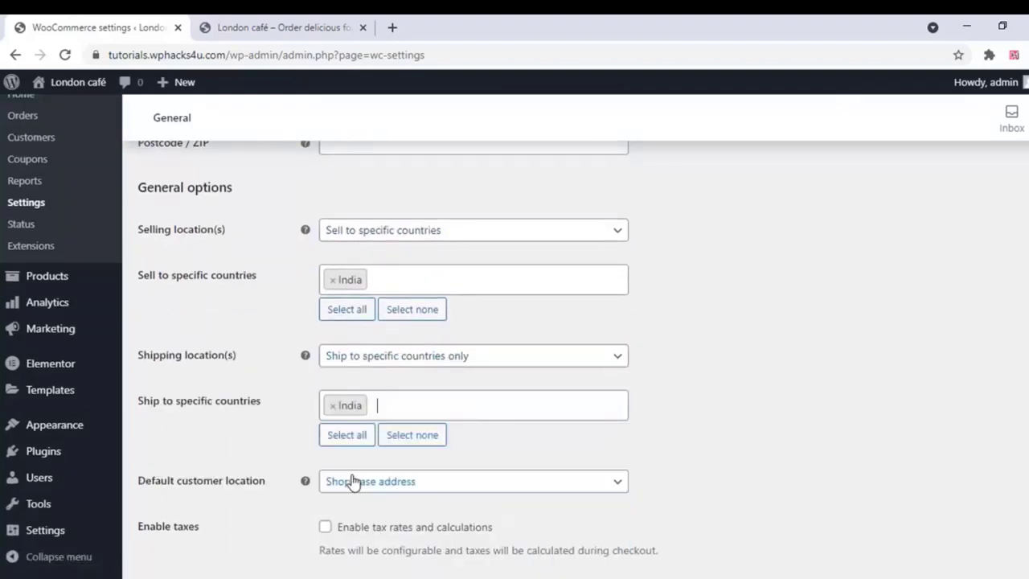
Set the store currency to Indian rupee (₹) and save the WooCommerce general settings
scroll(354, 483, "down", 5)
left_click(382, 400)
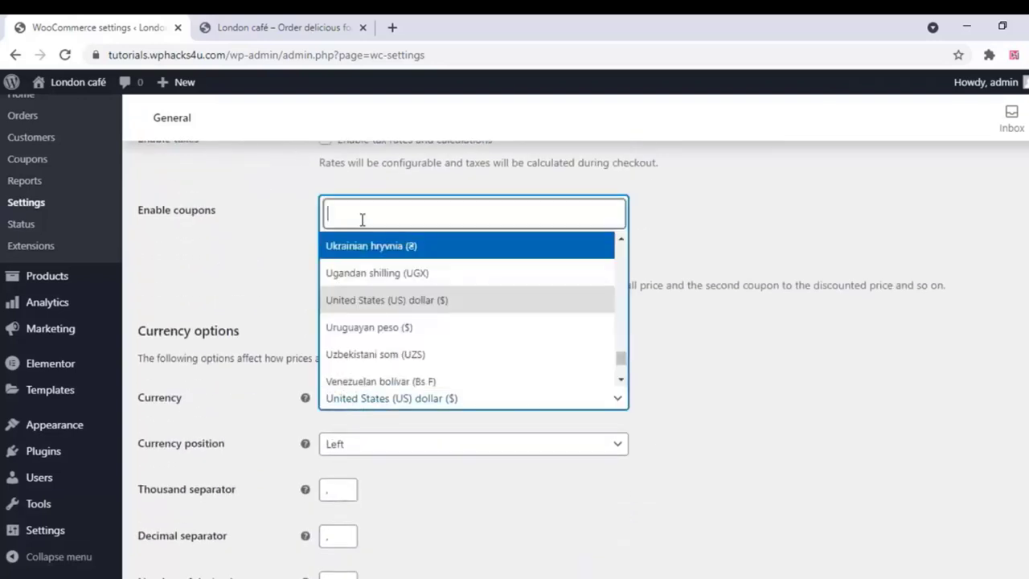
type("indi")
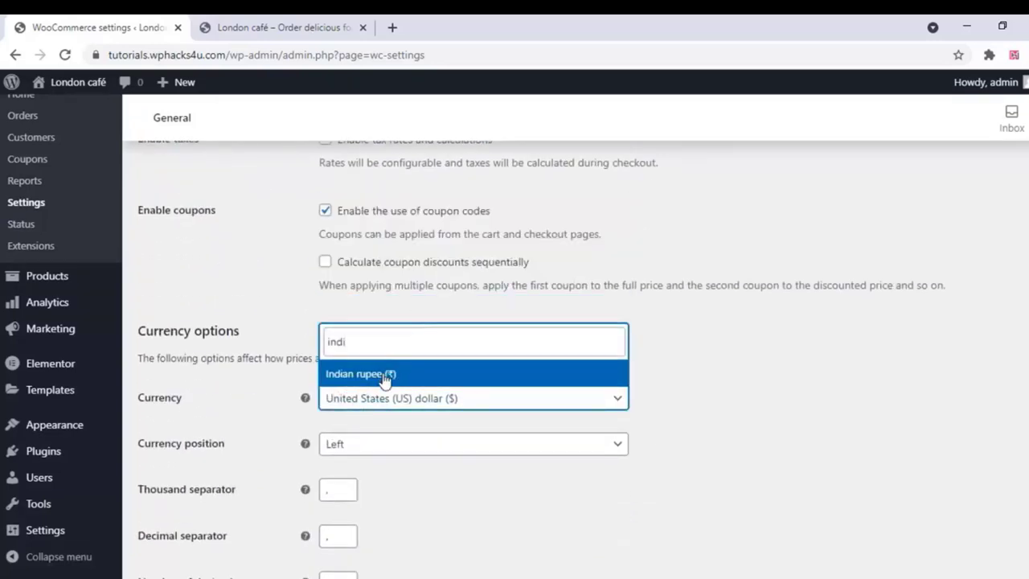
left_click(384, 372)
scroll(230, 435, "down", 2)
left_click(181, 496)
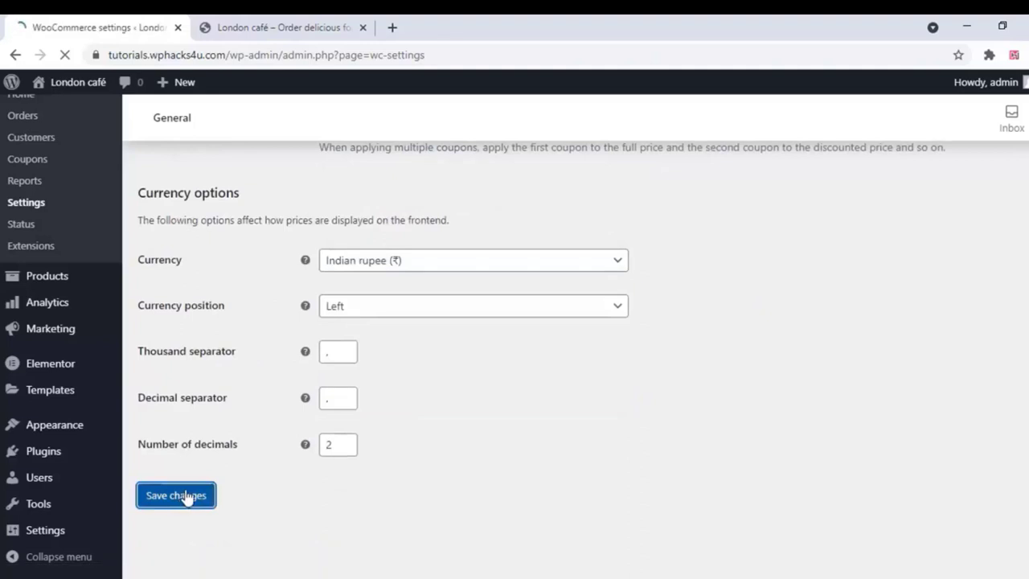
Look over the WooCommerce Products settings and the shipping zones
left_click(242, 187)
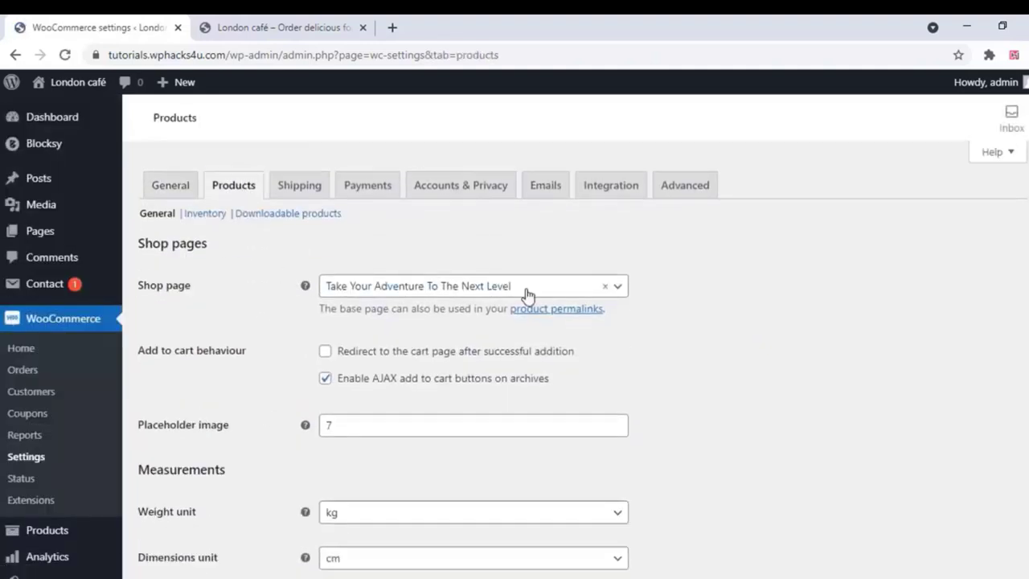
scroll(397, 329, "down", 3)
scroll(397, 329, "up", 3)
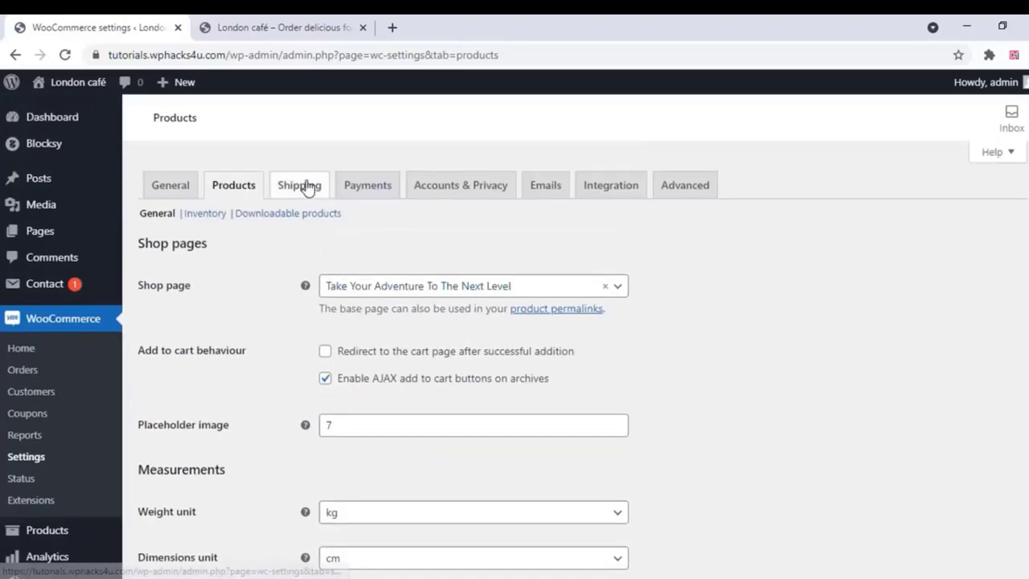
left_click(305, 187)
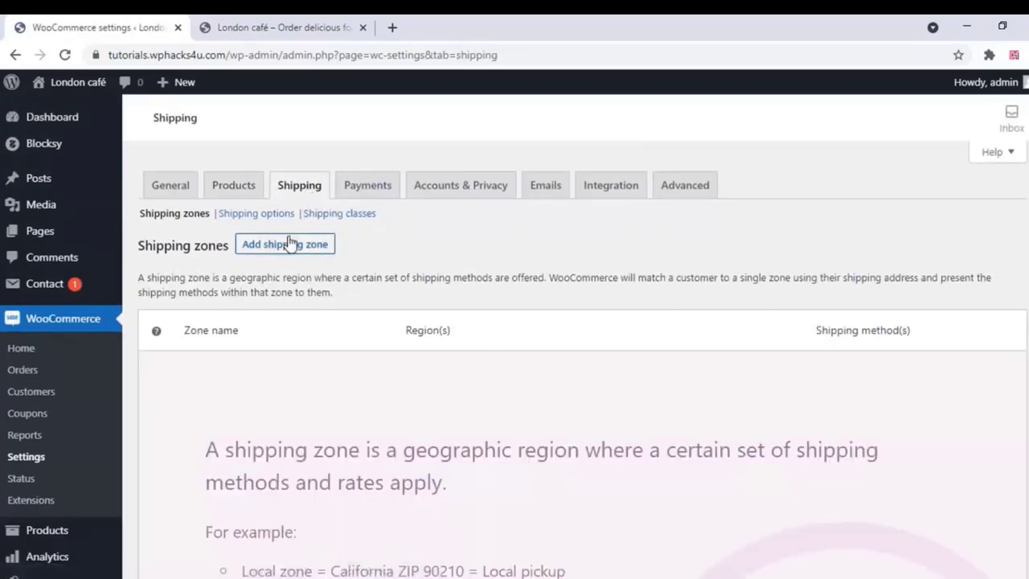
scroll(291, 242, "down", 1)
scroll(291, 242, "up", 1)
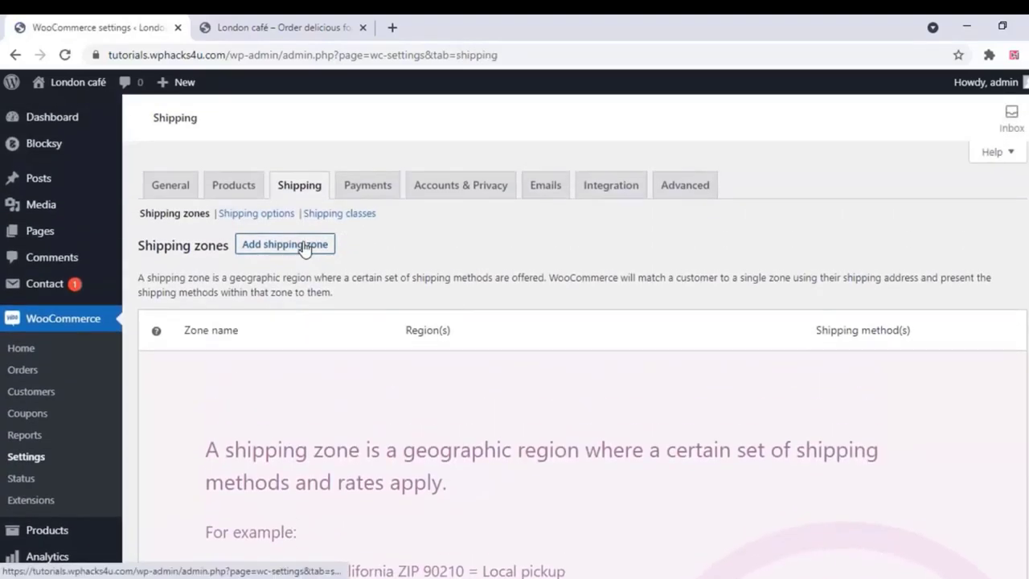
Enable the Cash on delivery and PayPal Standard payment methods in the WooCommerce settings and save the changes
left_click(370, 187)
scroll(351, 381, "down", 1)
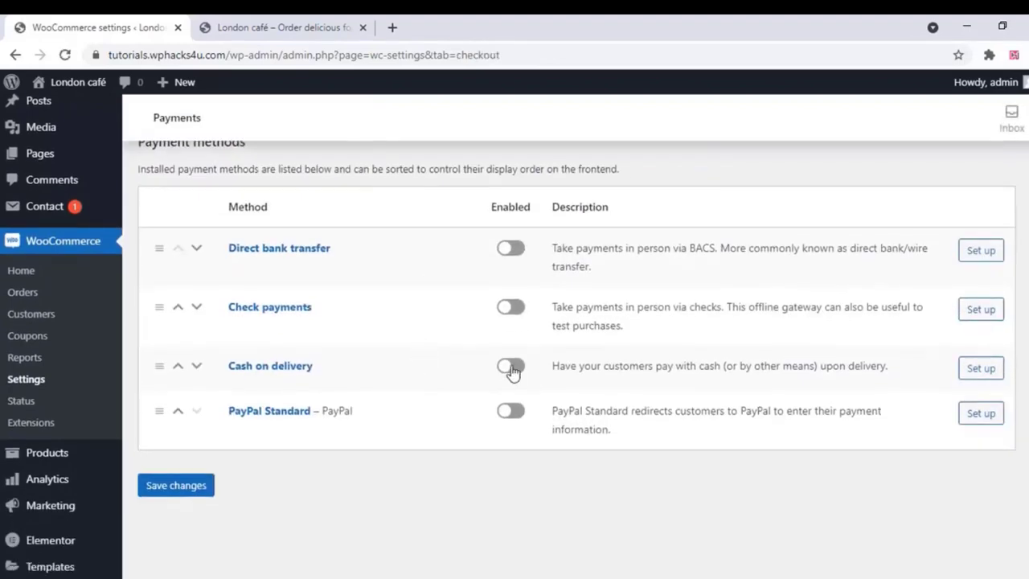
left_click(511, 366)
left_click(519, 420)
left_click(177, 487)
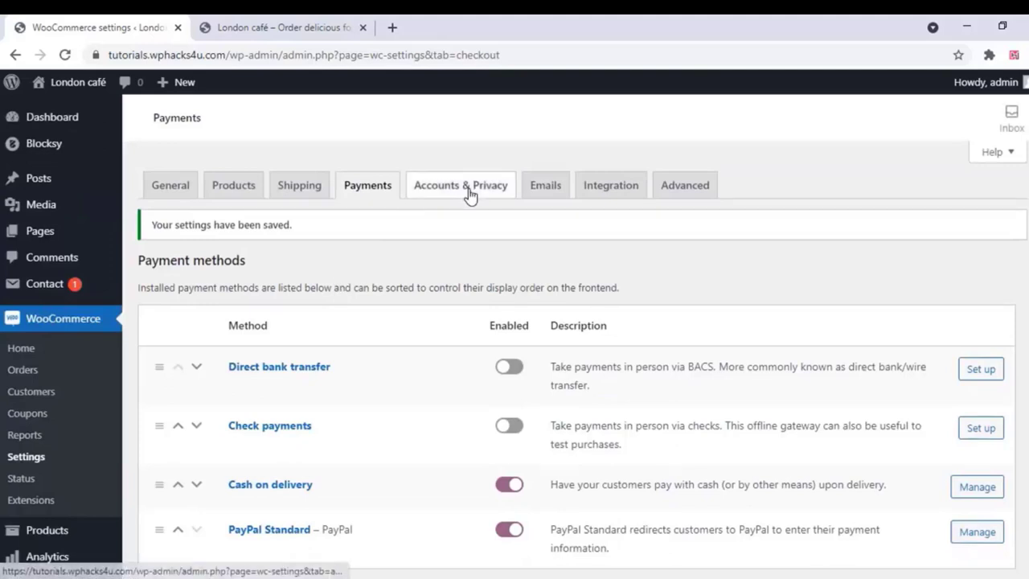
Allow customer login and account creation at checkout and on "My account", disable automatic username and password generation, and save the account settings
left_click(470, 191)
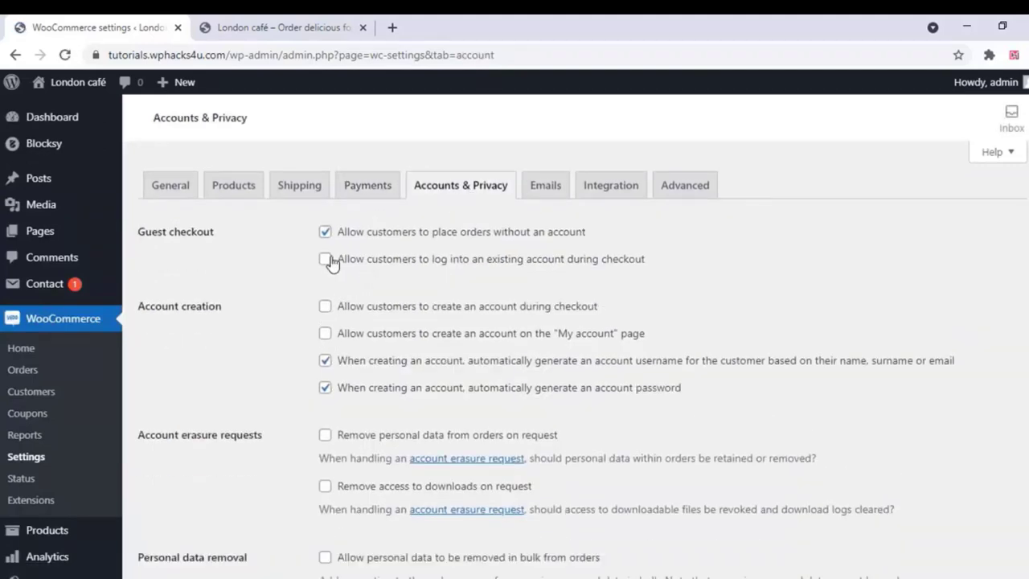
left_click(325, 259)
left_click(325, 307)
left_click(325, 334)
left_click(325, 360)
left_click(324, 387)
scroll(274, 367, "down", 4)
scroll(274, 367, "down", 4)
left_click(173, 495)
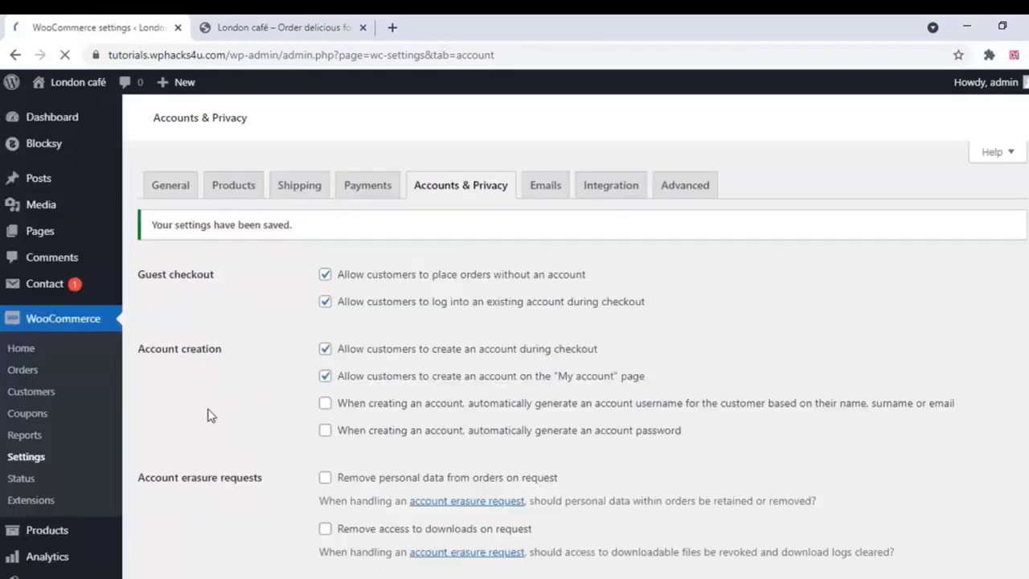
Look over the WooCommerce Emails, Integration and Advanced settings, including the cart, checkout and account page assignments
left_click(539, 183)
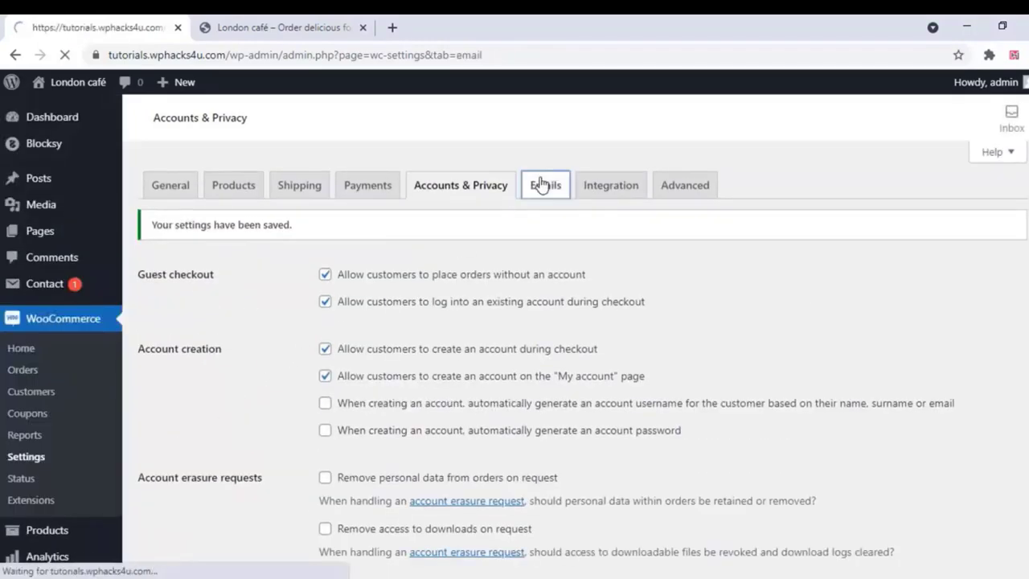
scroll(459, 275, "down", 7)
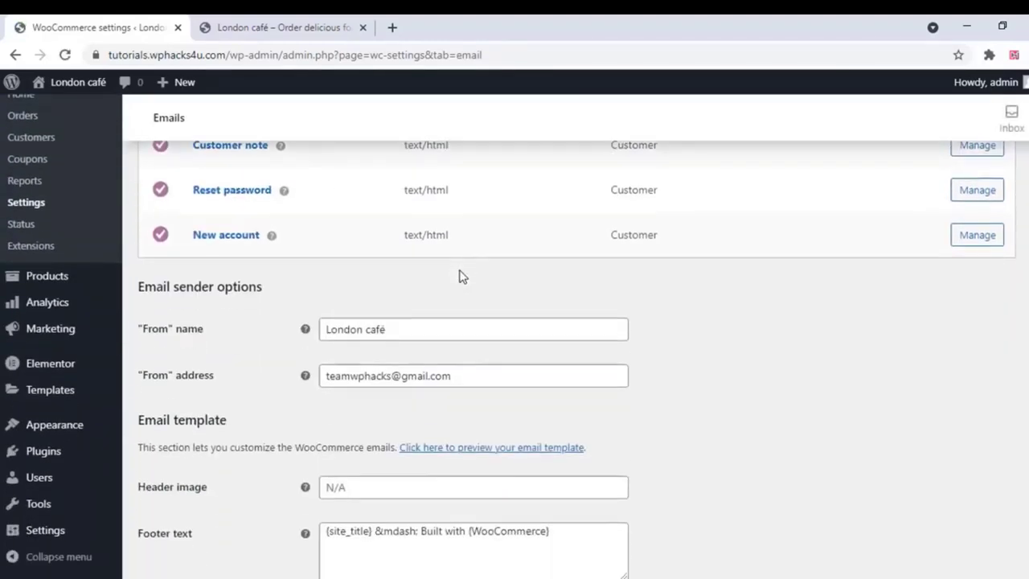
scroll(461, 273, "down", 5)
scroll(461, 273, "up", 11)
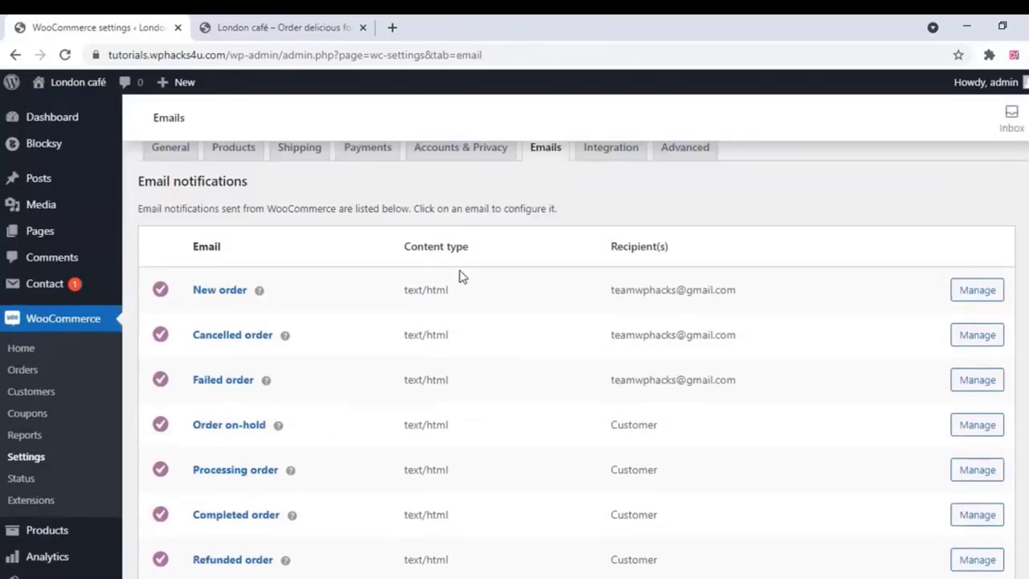
scroll(421, 333, "up", 1)
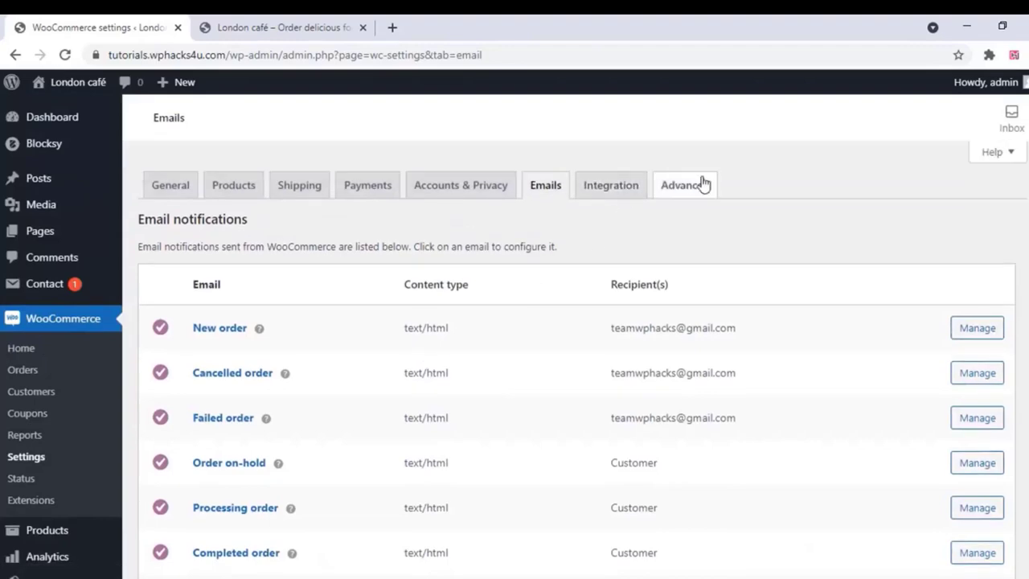
left_click(609, 189)
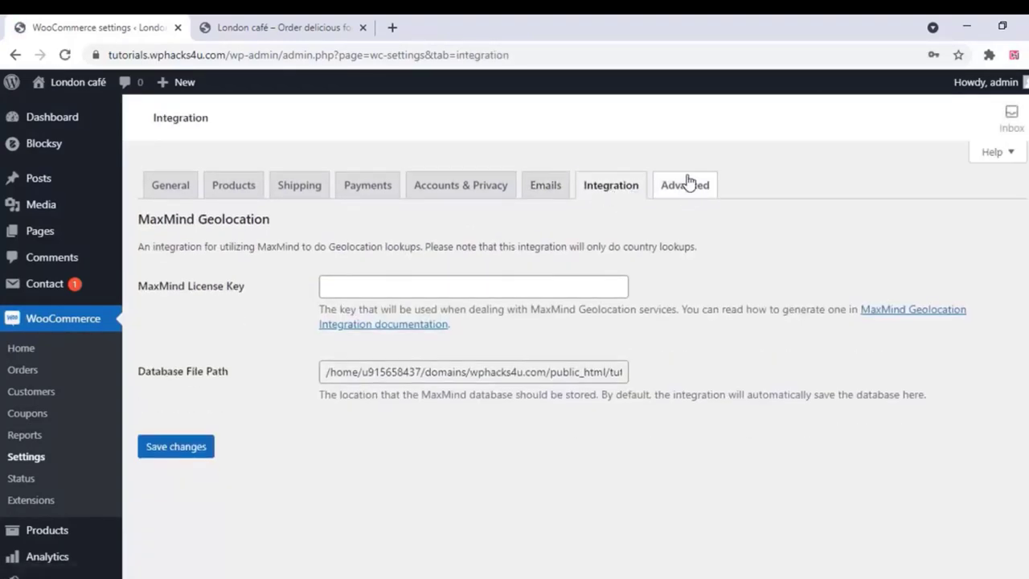
left_click(686, 185)
scroll(268, 240, "down", 3)
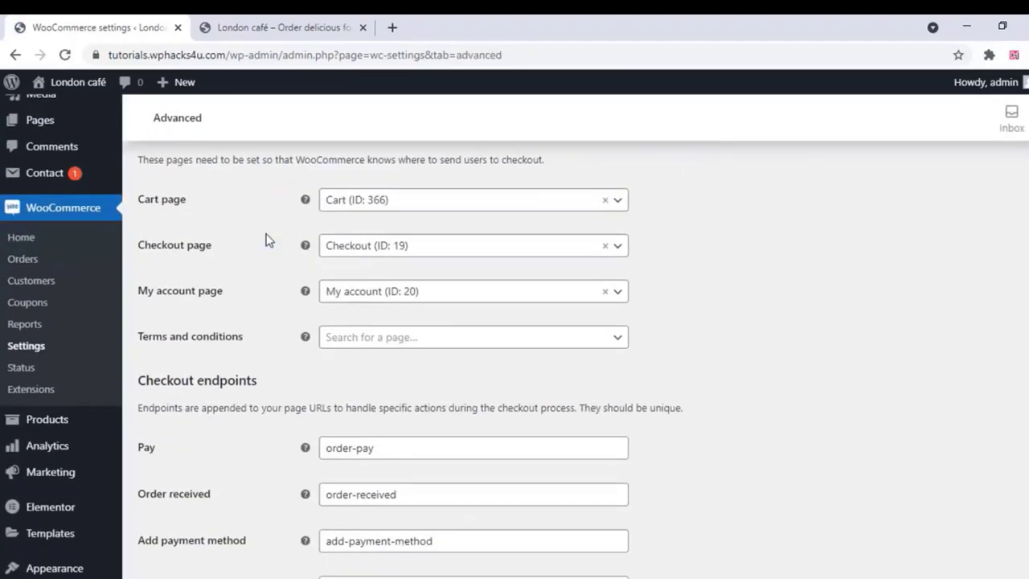
scroll(268, 239, "down", 10)
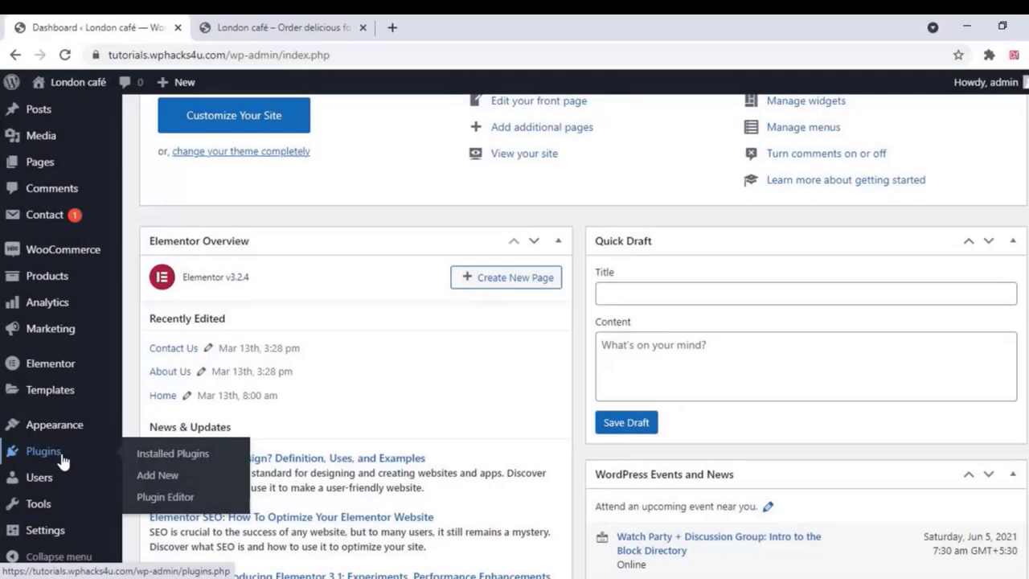
Find the "Food Store – Online Food Delivery & Pickup" plugin with the search "food store", install and activate it, and skip its opt-in
left_click(155, 480)
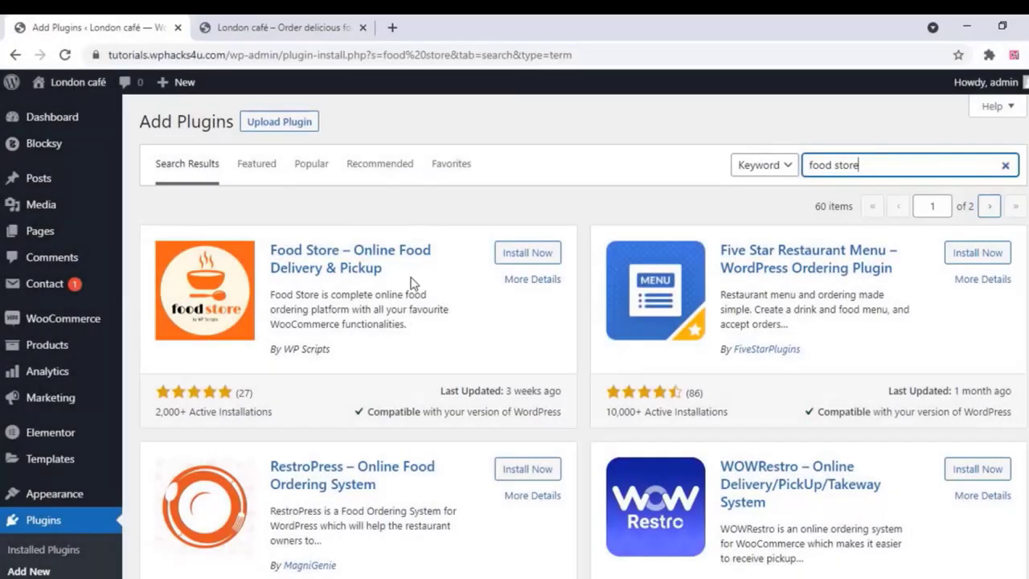
left_click(539, 261)
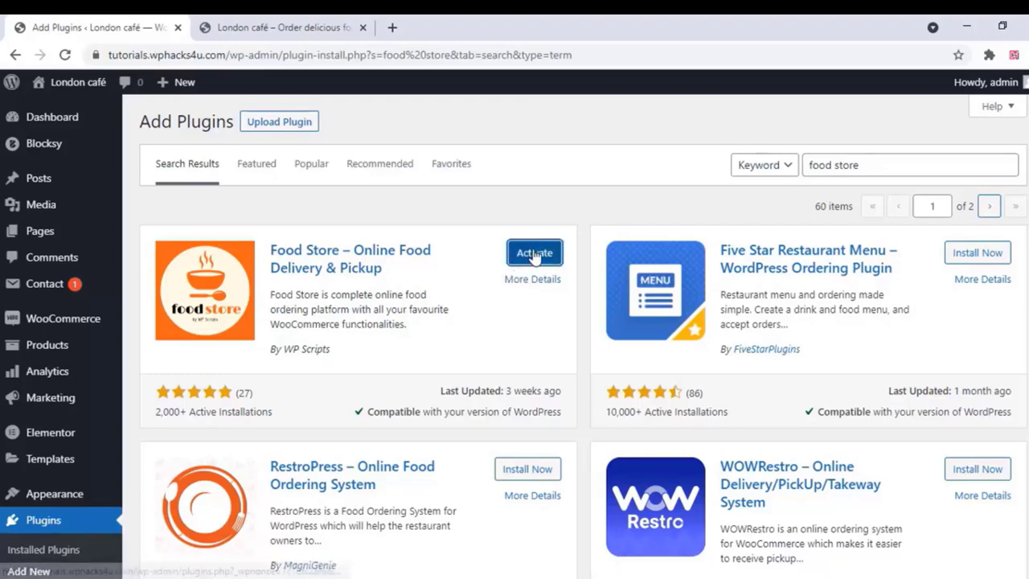
left_click(534, 254)
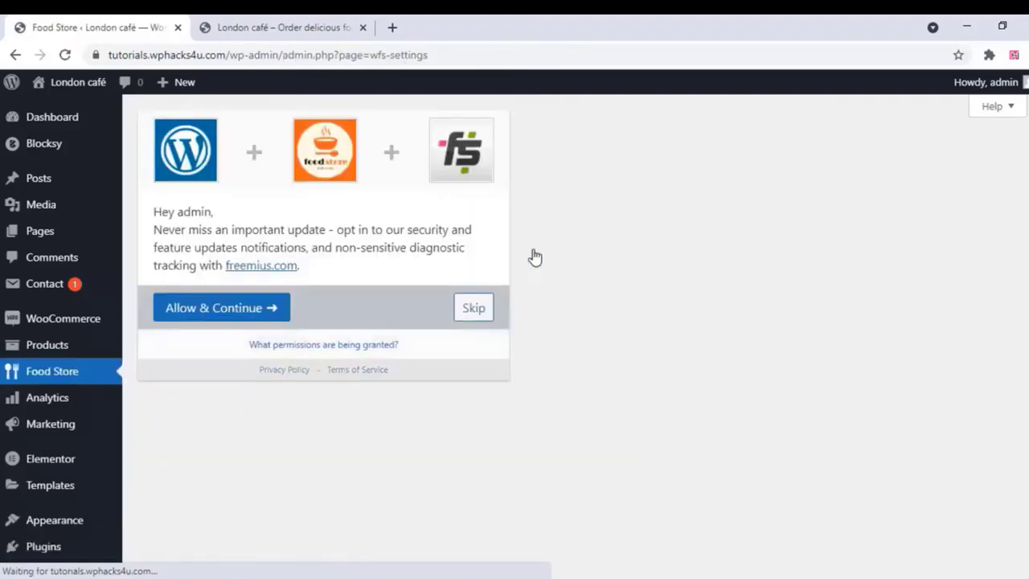
left_click(469, 316)
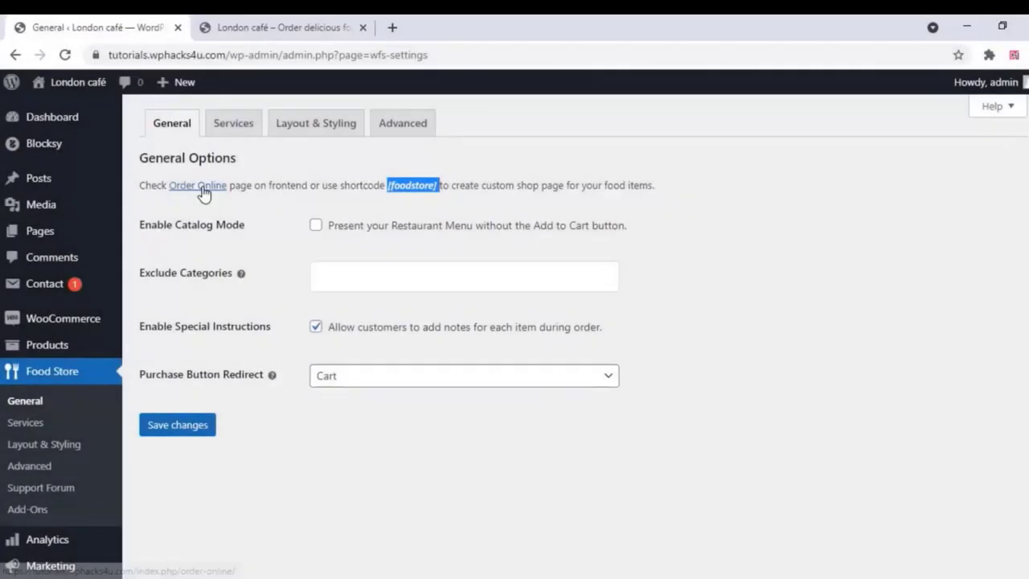
Open the Food Store Order Online page in a new browser tab and look through its menu categories and items
right_click(202, 190)
left_click(238, 202)
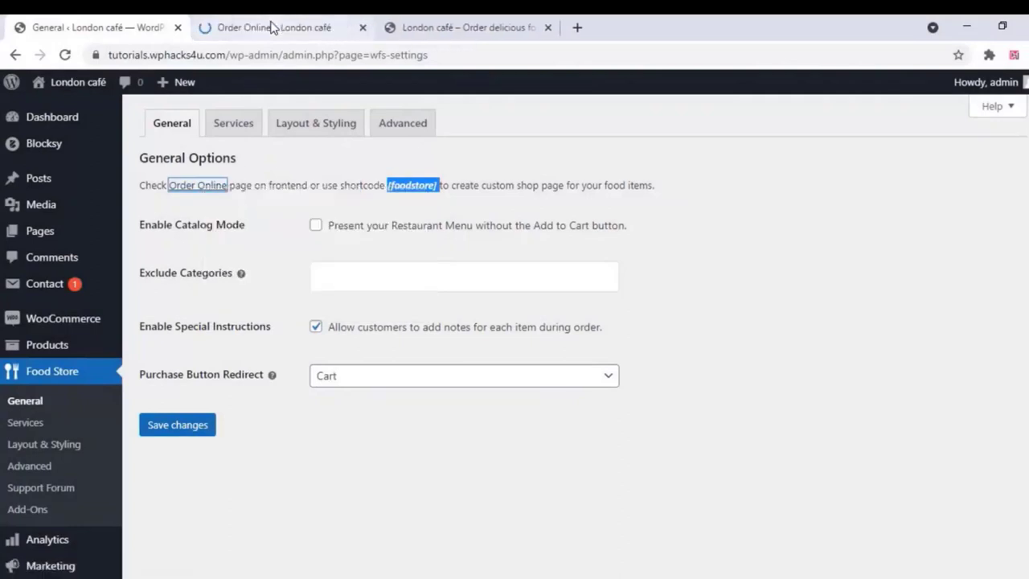
left_click(274, 25)
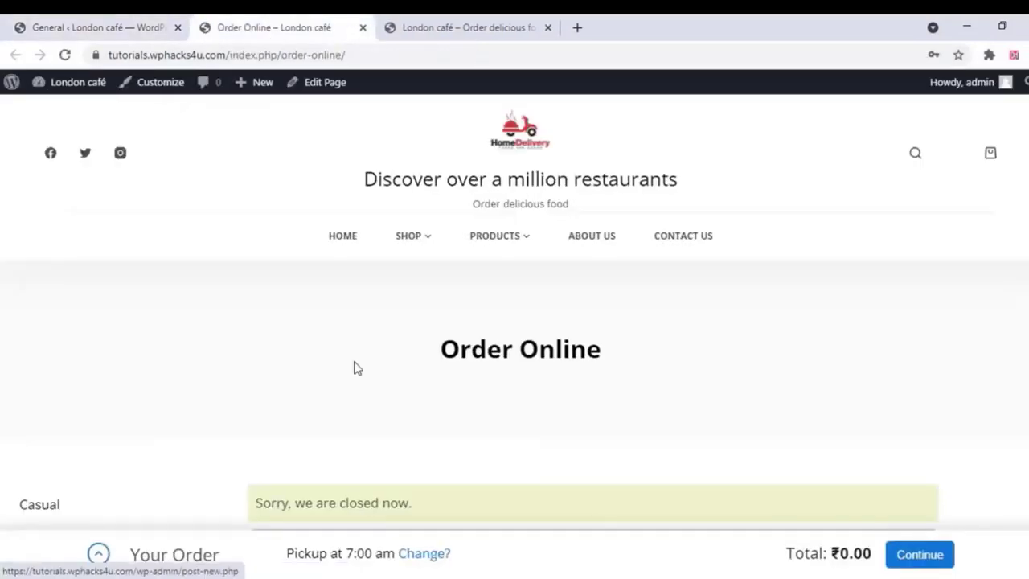
scroll(330, 350, "down", 3)
scroll(330, 349, "down", 2)
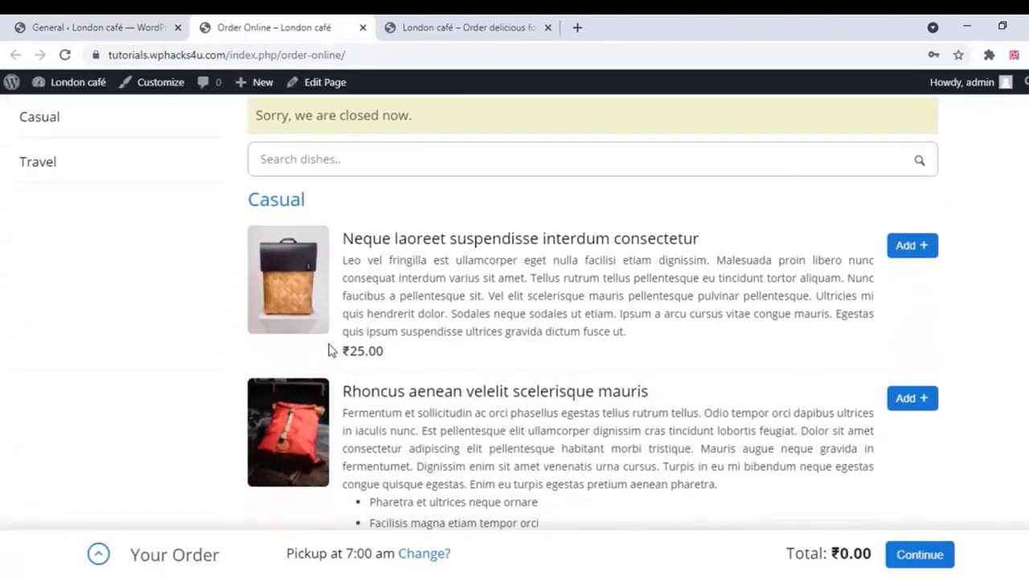
scroll(329, 350, "up", 1)
scroll(329, 350, "down", 10)
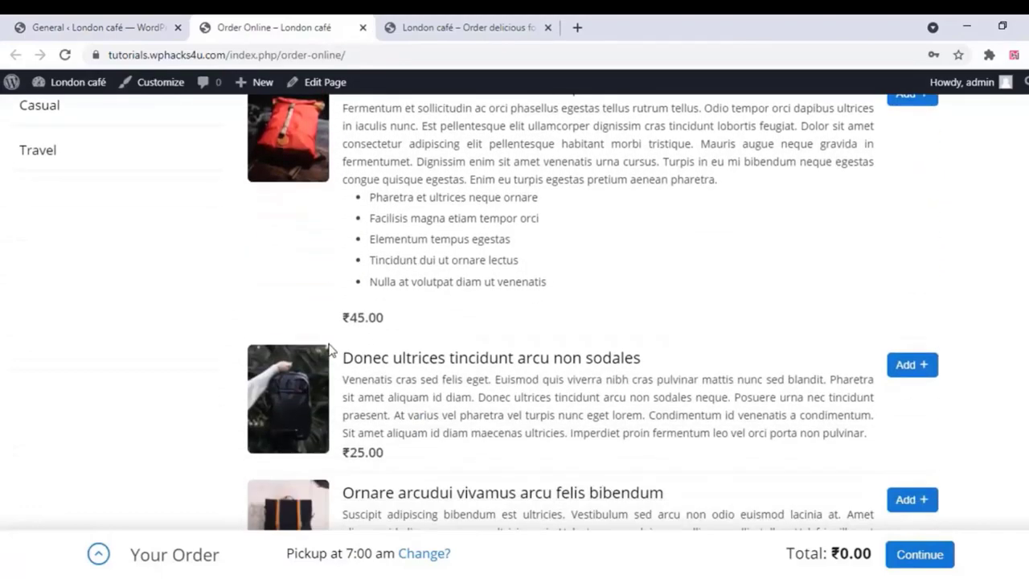
scroll(329, 350, "down", 18)
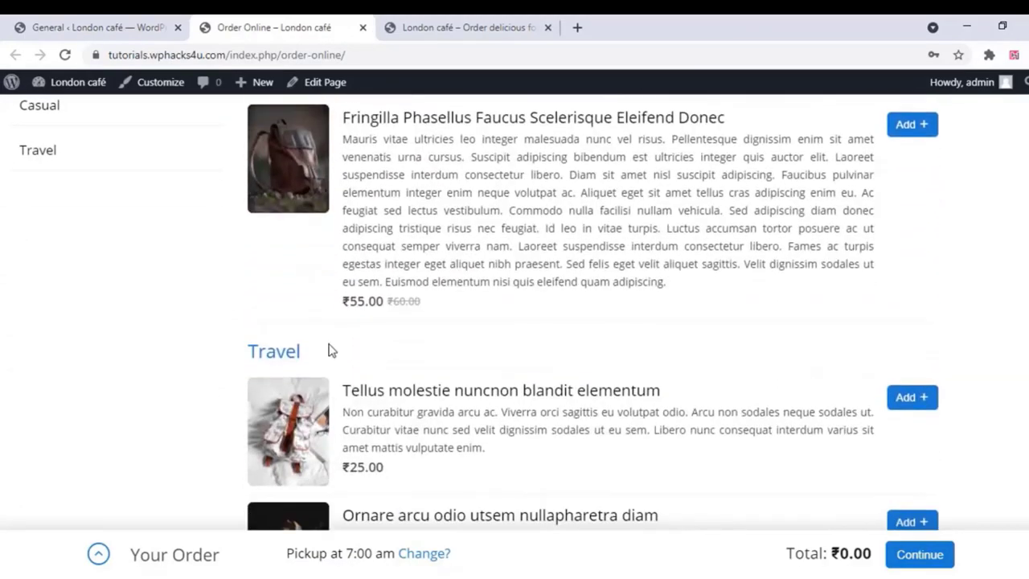
scroll(329, 350, "down", 5)
scroll(330, 350, "up", 12)
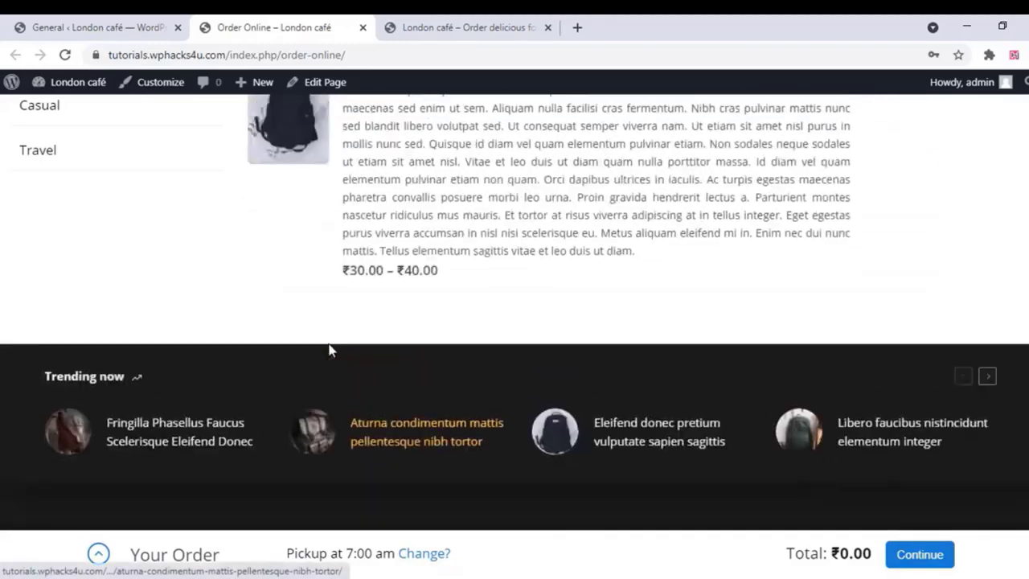
scroll(330, 350, "up", 12)
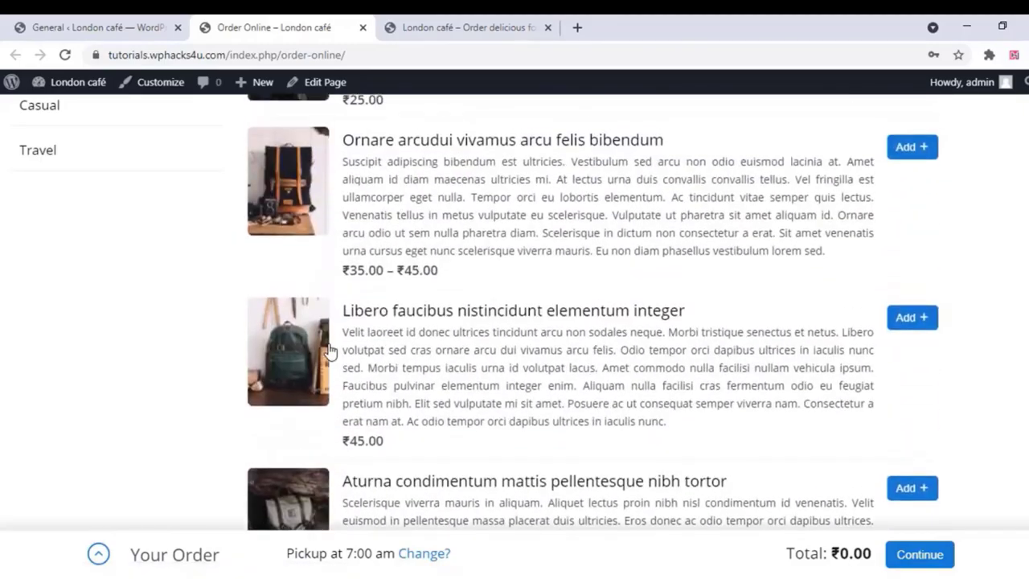
scroll(329, 349, "up", 5)
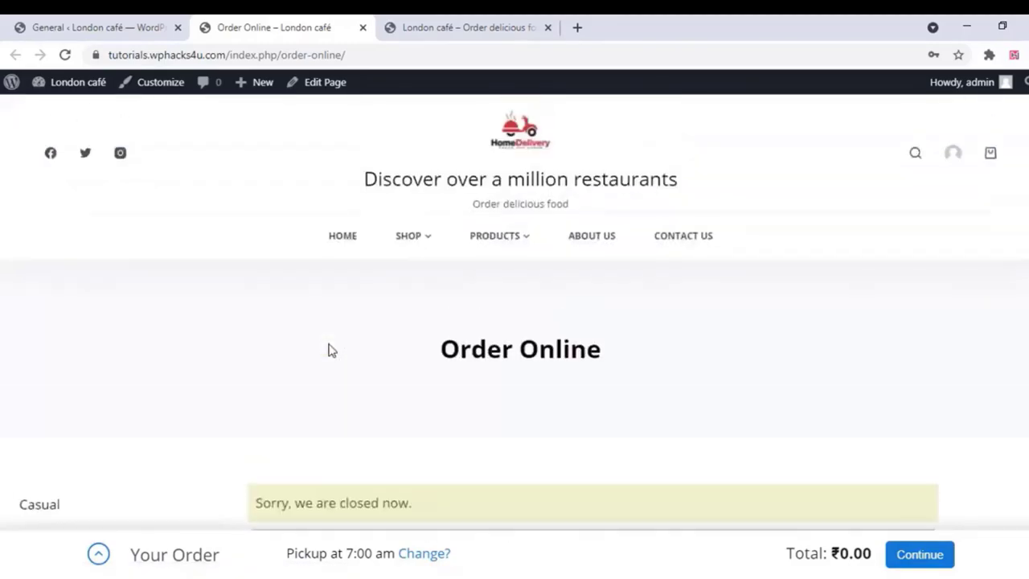
scroll(330, 349, "down", 2)
Return to the Food Store settings, open the service settings and select Pickup as the default service
left_click(135, 22)
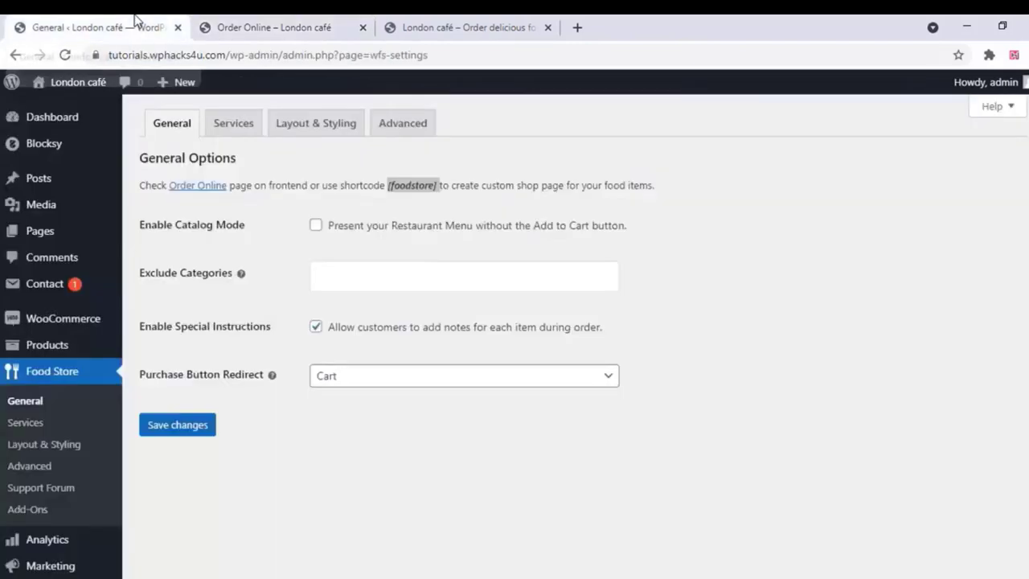
left_click(246, 126)
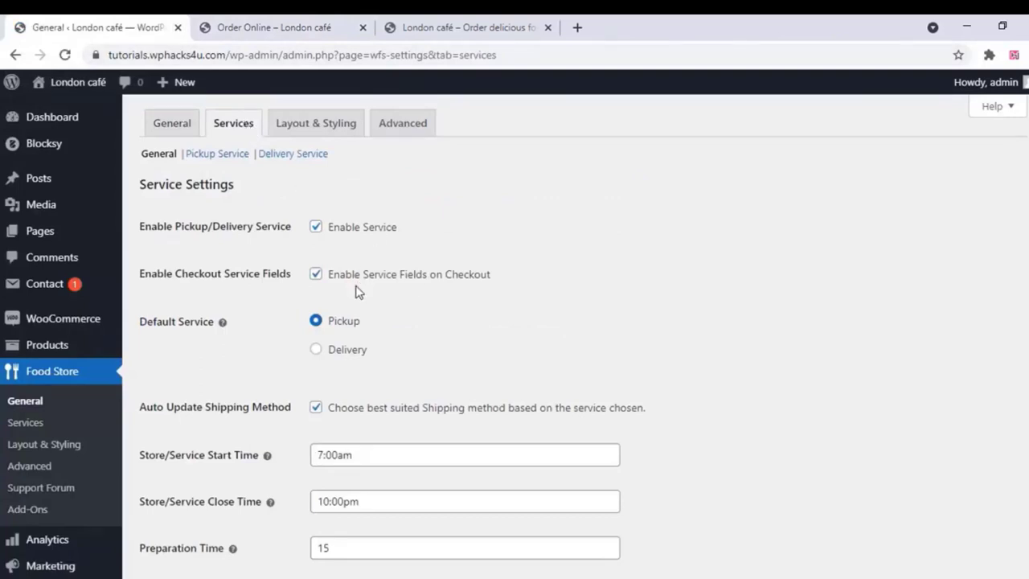
scroll(359, 292, "down", 1)
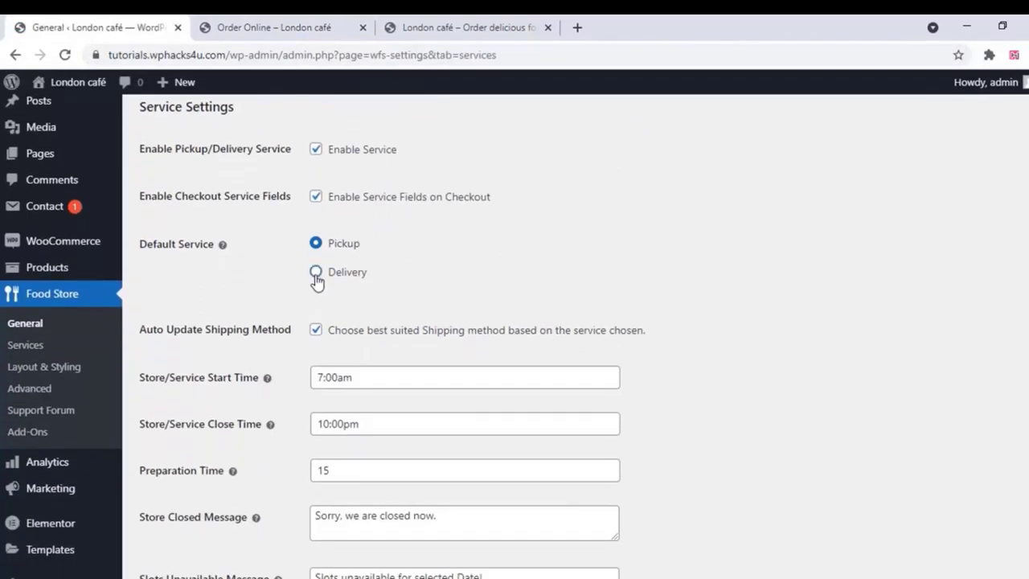
left_click(316, 275)
left_click(317, 246)
Set the Store/Service Start Time to 12:00am and save the service settings
scroll(338, 321, "down", 1)
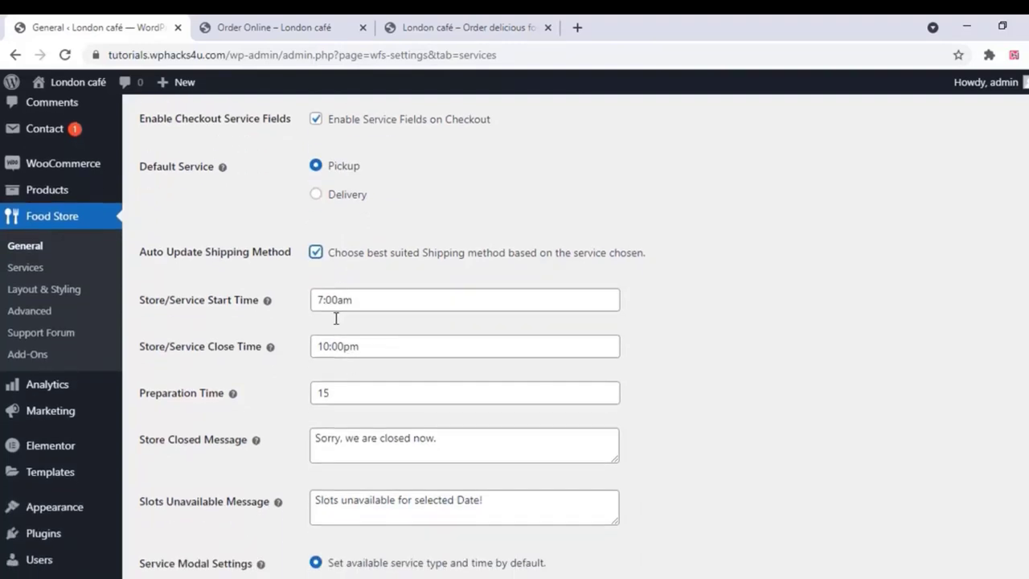
left_click(351, 303)
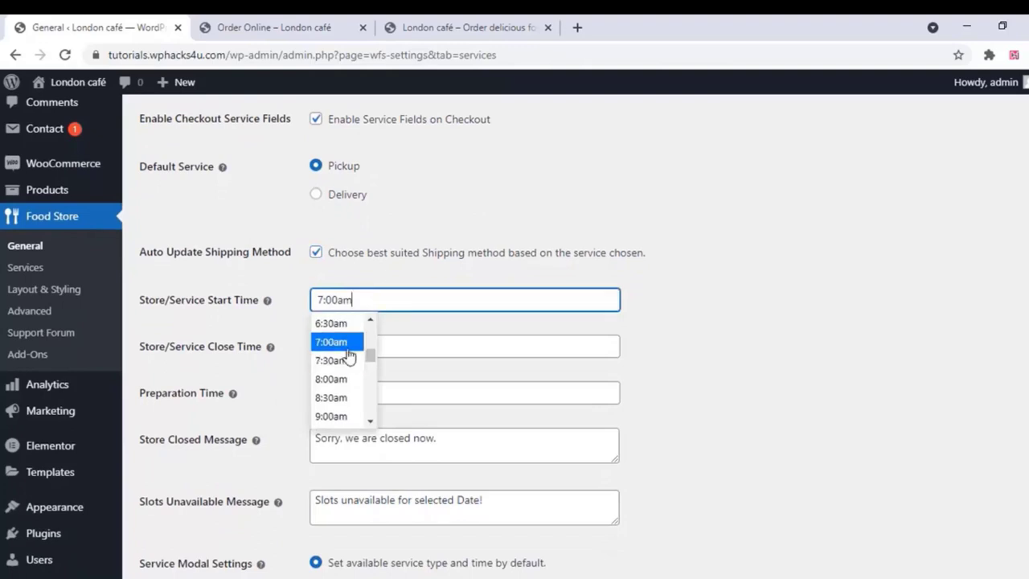
scroll(347, 354, "up", 5)
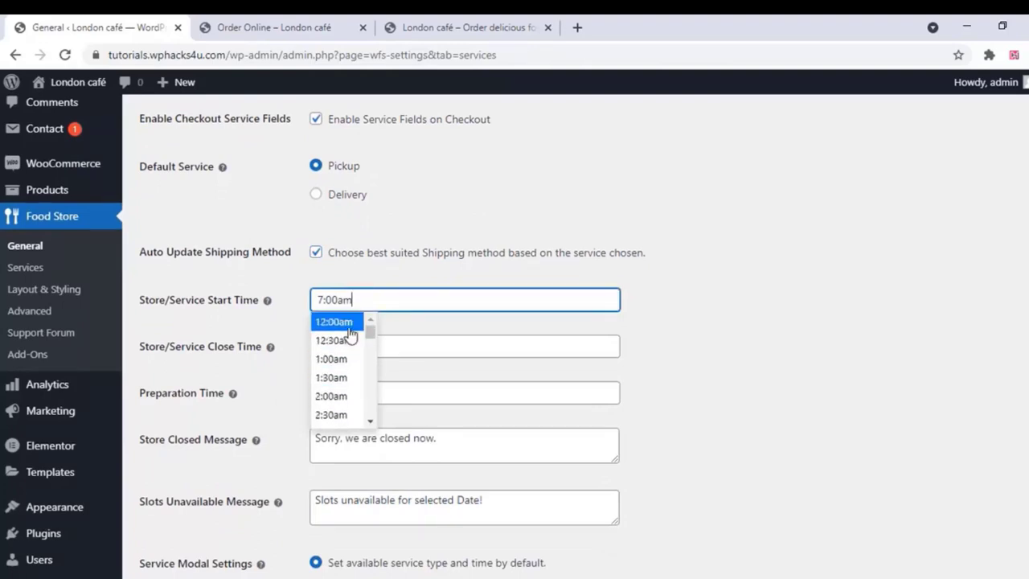
left_click(351, 326)
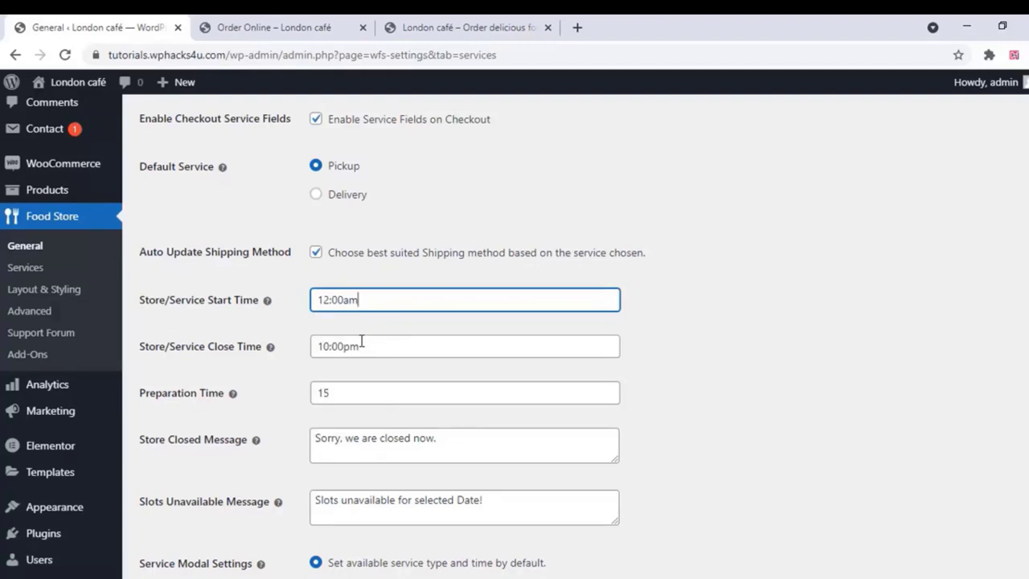
scroll(361, 342, "down", 1)
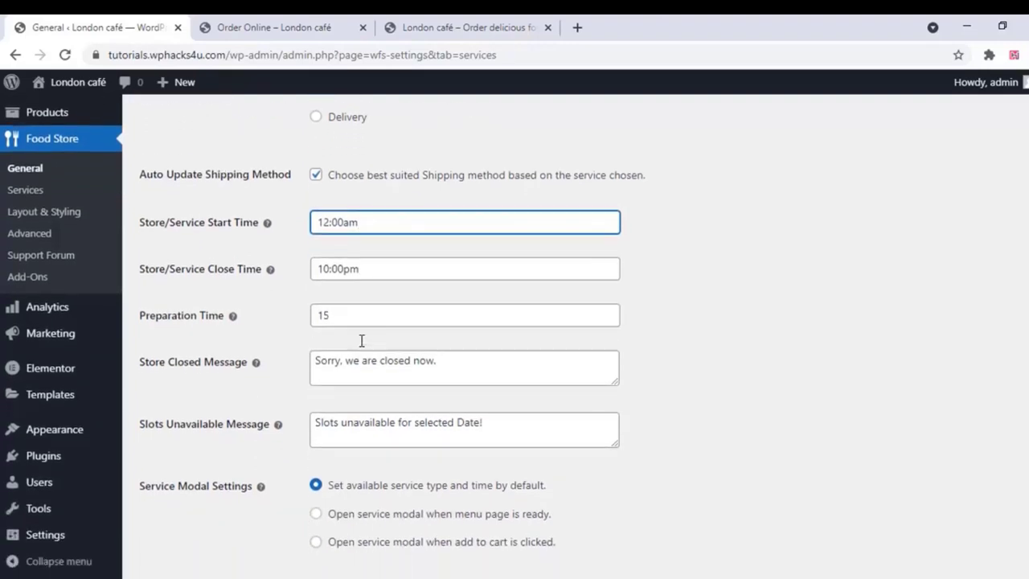
scroll(361, 342, "down", 2)
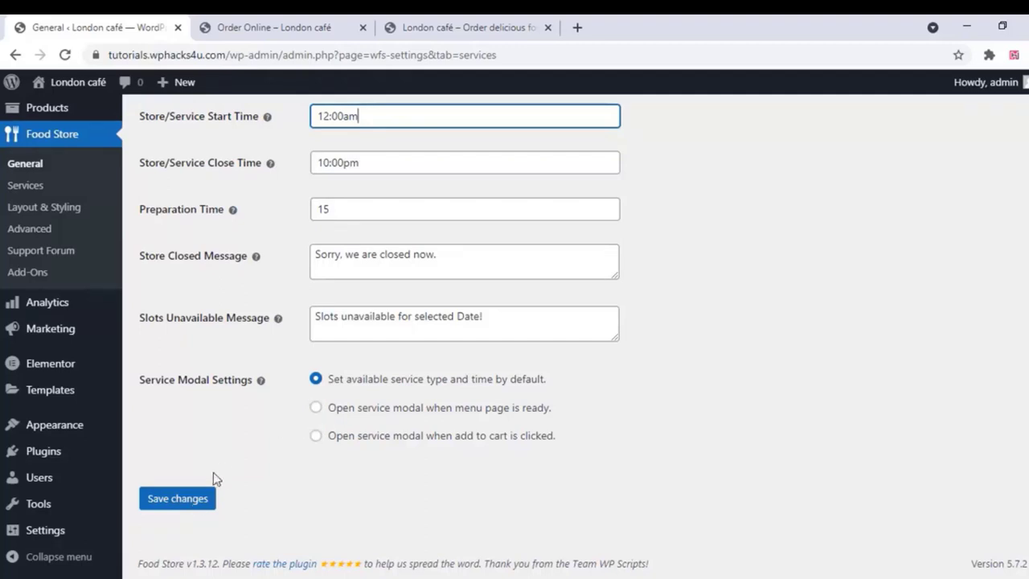
left_click(183, 500)
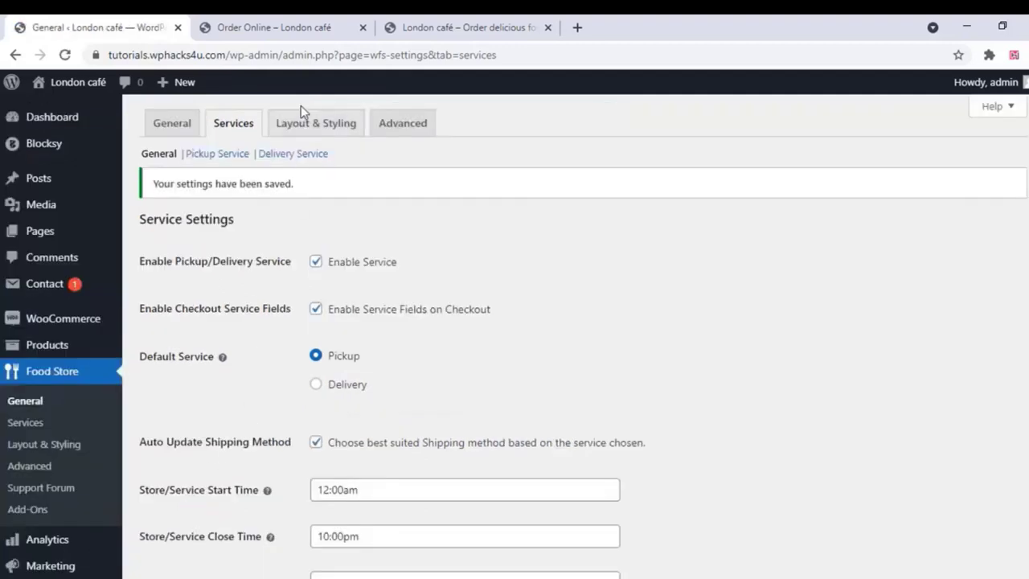
Review the pickup service settings, enable the delivery service in the Delivery Service settings and save
left_click(216, 158)
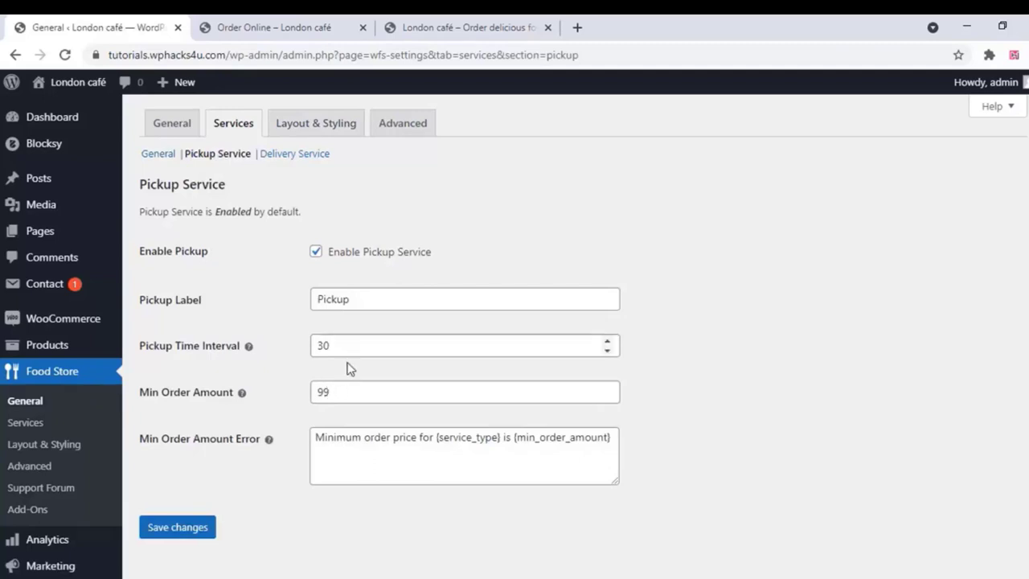
left_click(290, 157)
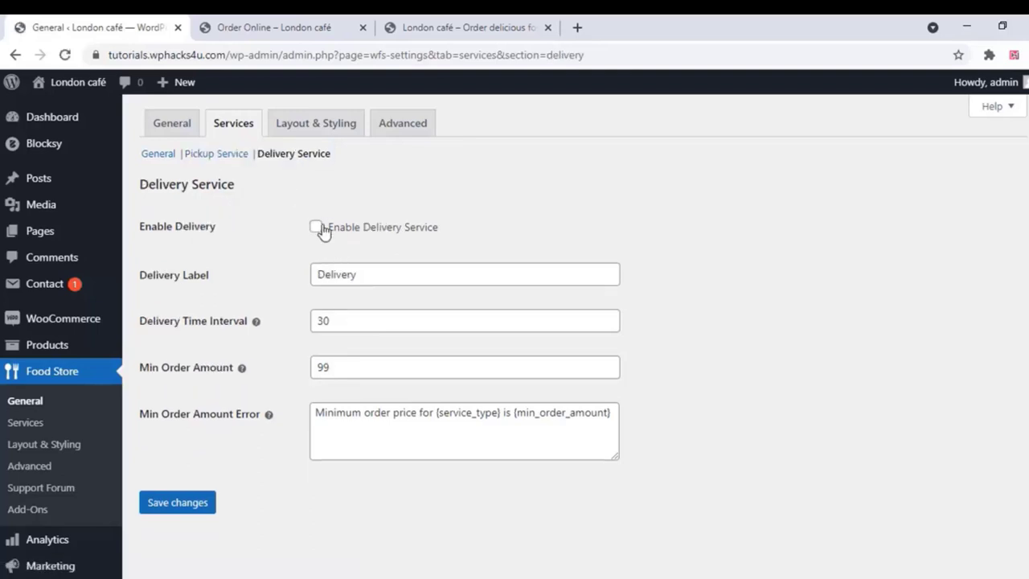
left_click(319, 228)
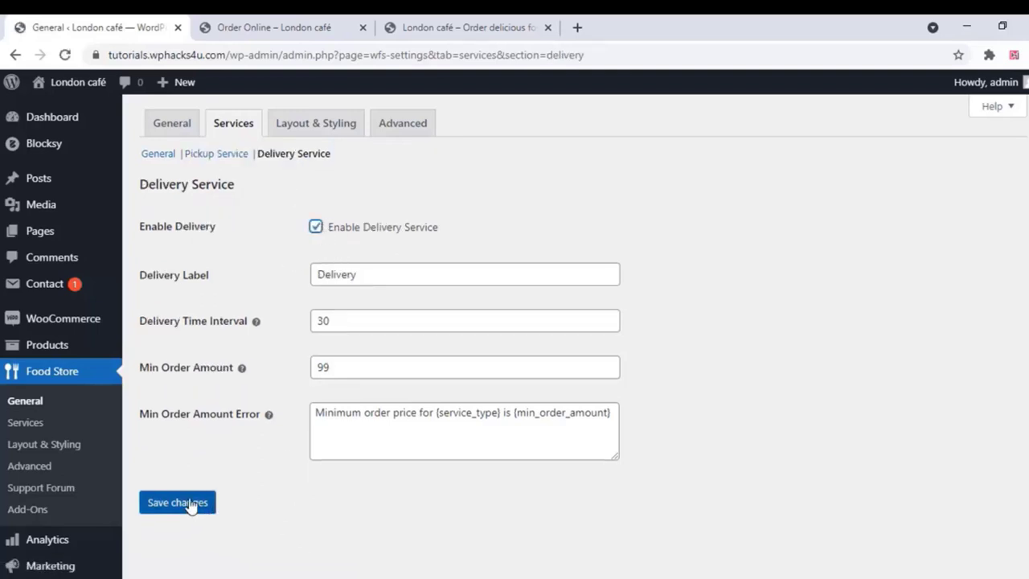
left_click(193, 504)
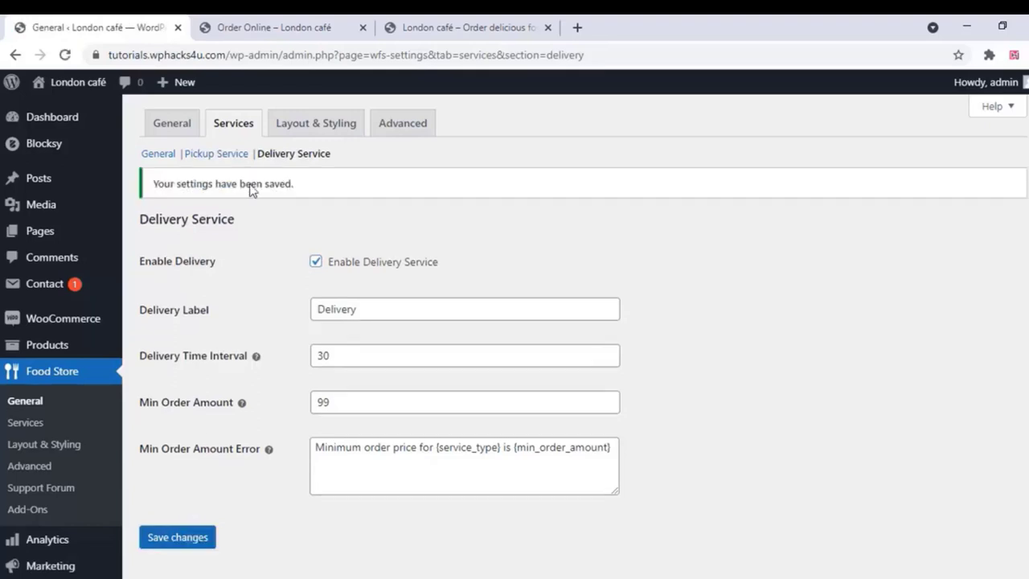
Set the Food Store layout's number of columns to Two and save the layout settings
left_click(304, 125)
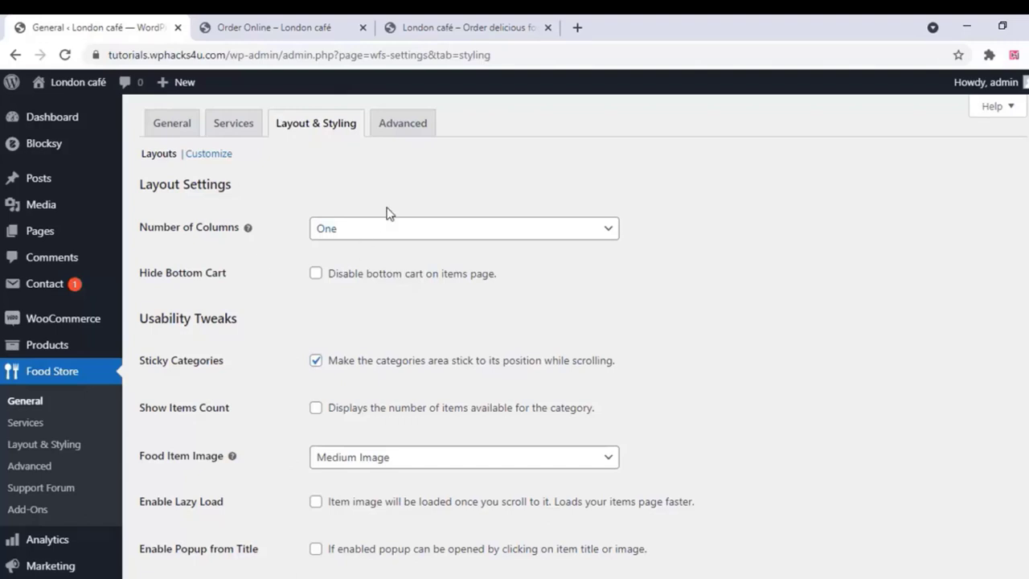
left_click(371, 231)
left_click(344, 279)
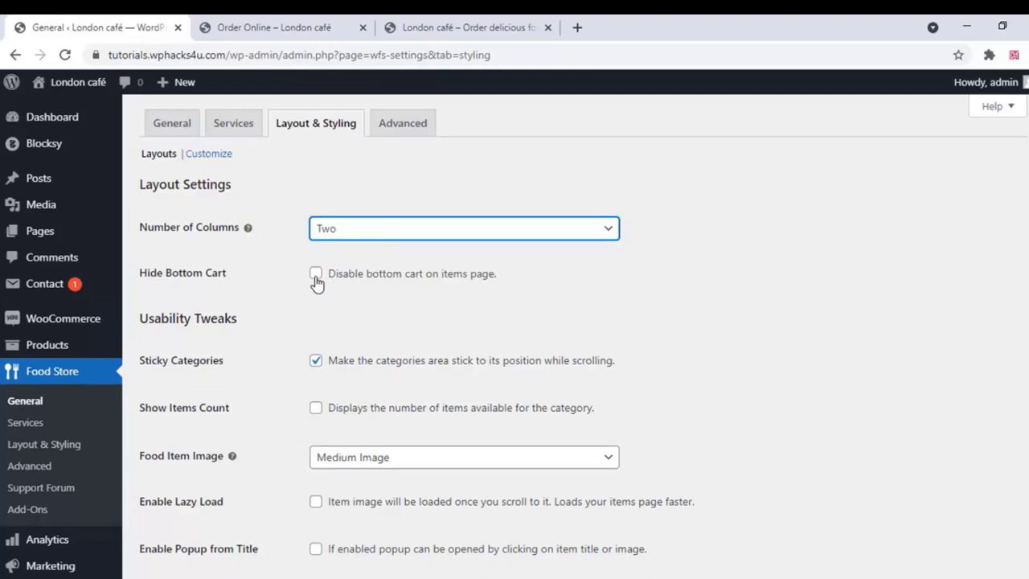
scroll(269, 295, "down", 3)
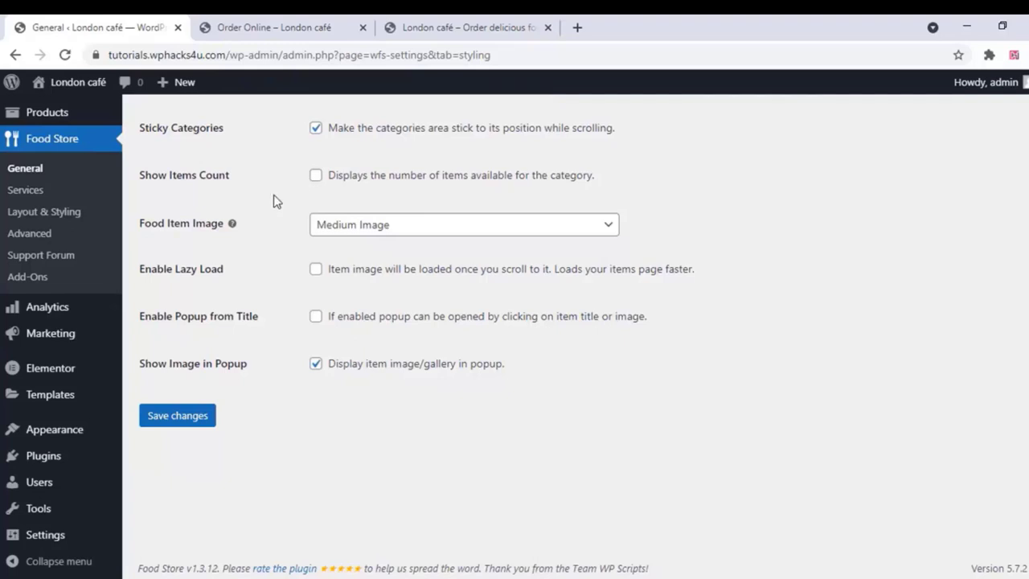
left_click(208, 418)
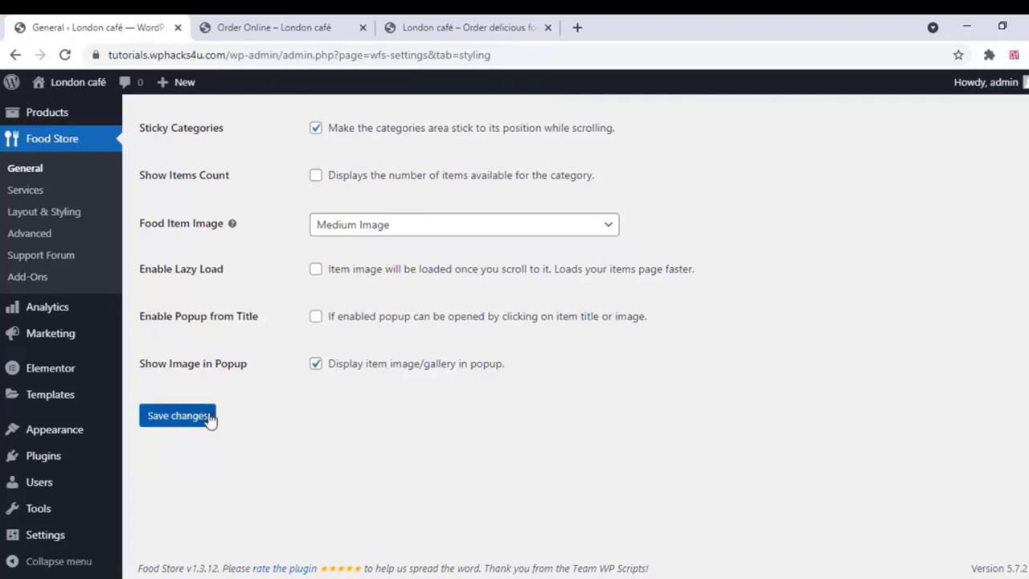
left_click(209, 419)
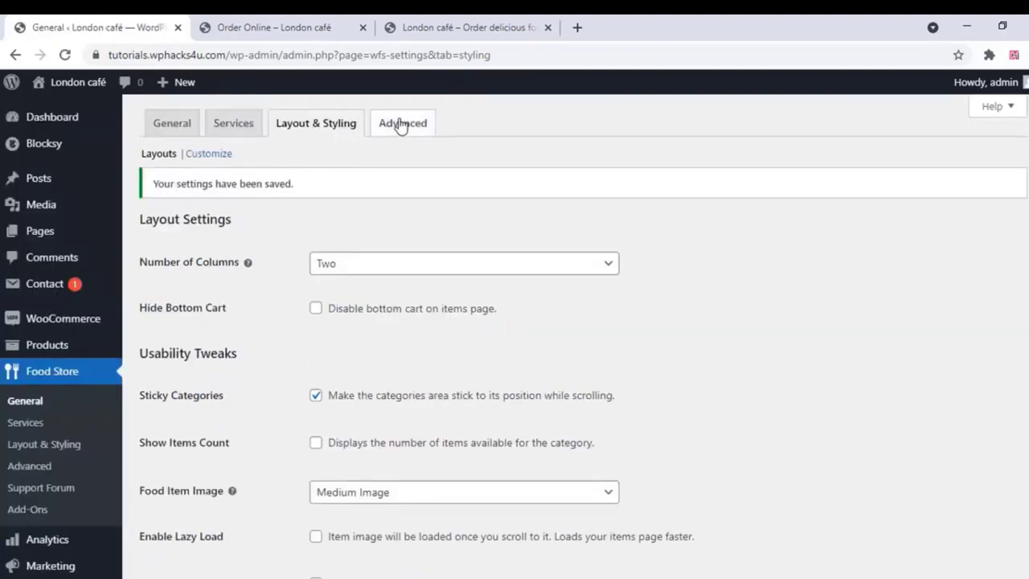
Look over the Food Store styling and advanced settings, and check the Order Online page's order-online address
left_click(219, 156)
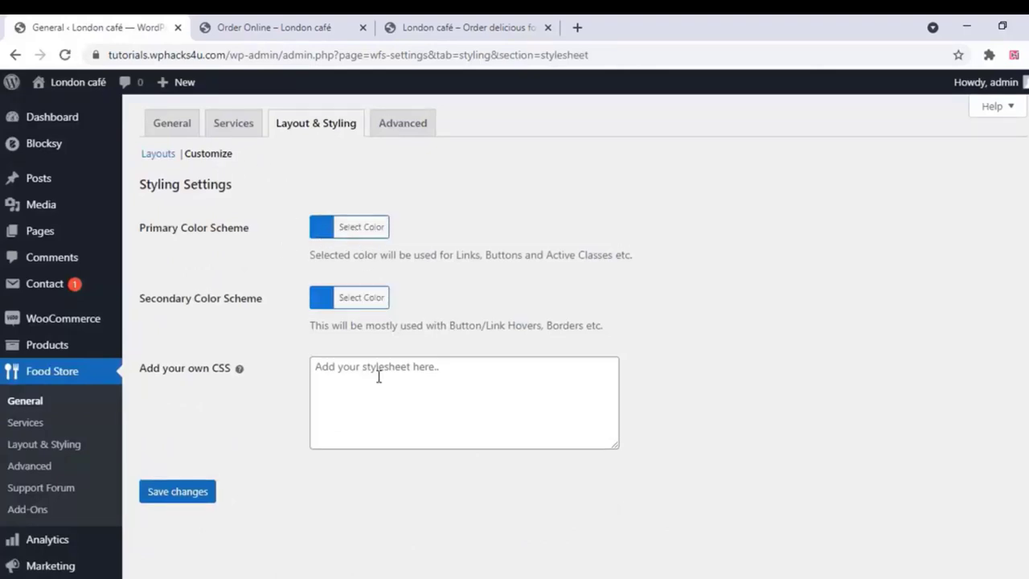
left_click(406, 123)
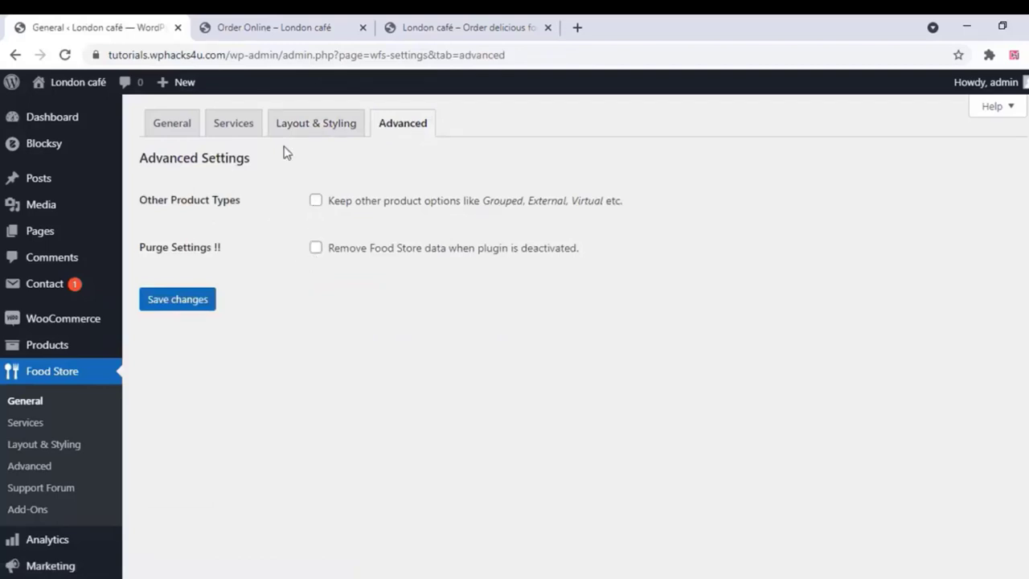
left_click(264, 29)
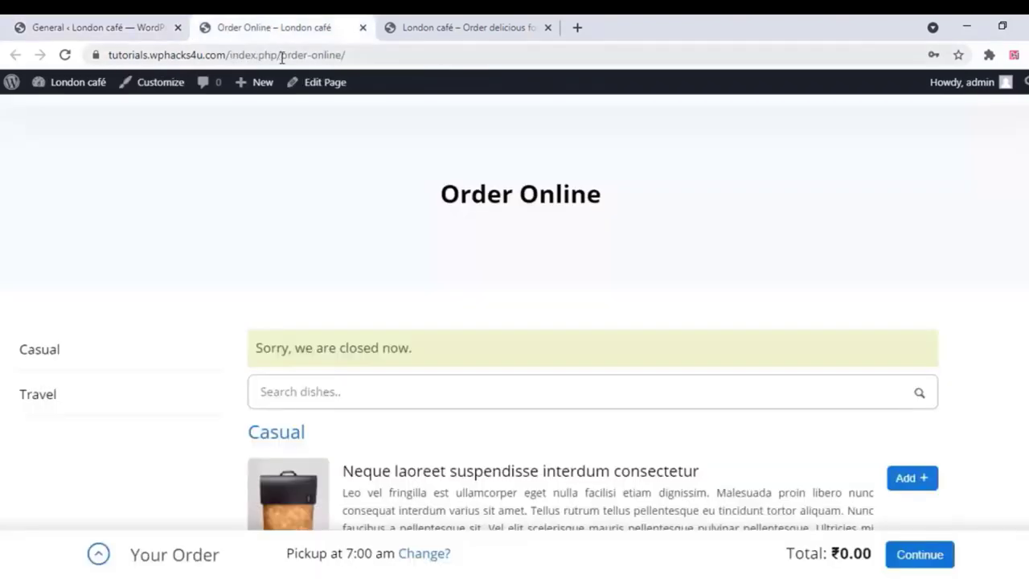
left_click_drag(280, 54, 342, 54)
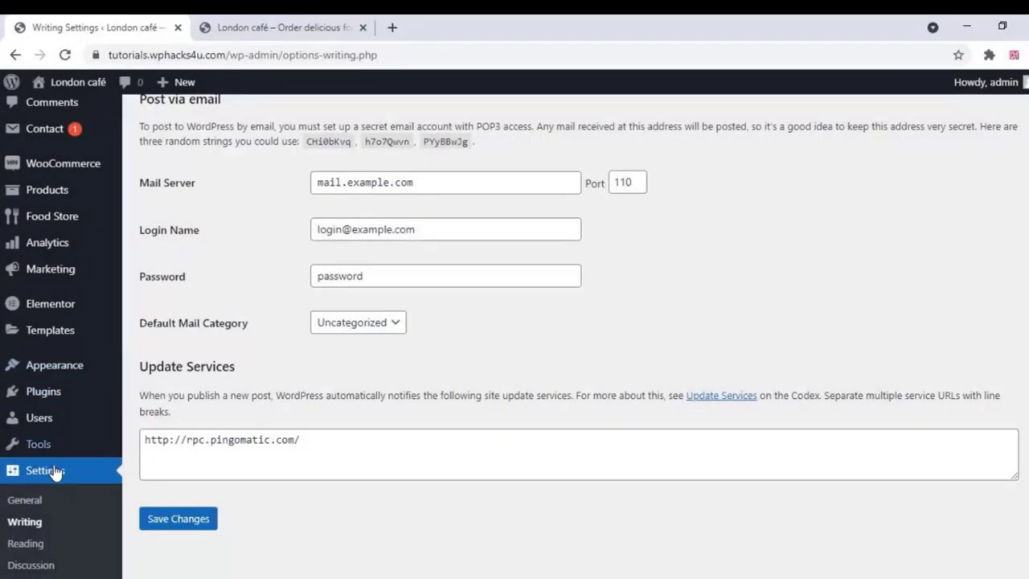
Set the static homepage to Order Online in the Reading Settings and save the changes
left_click(29, 544)
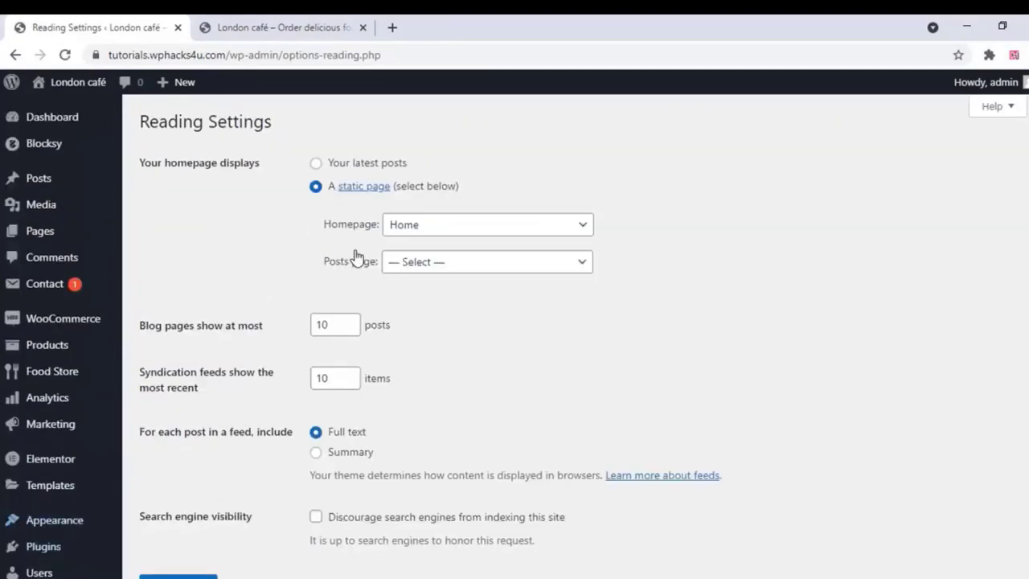
left_click(491, 233)
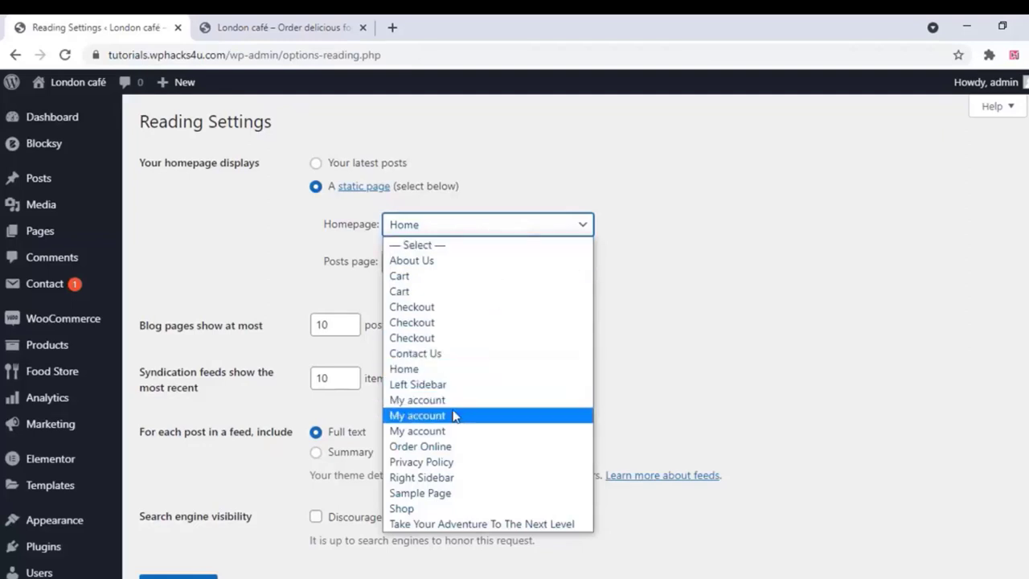
left_click(454, 447)
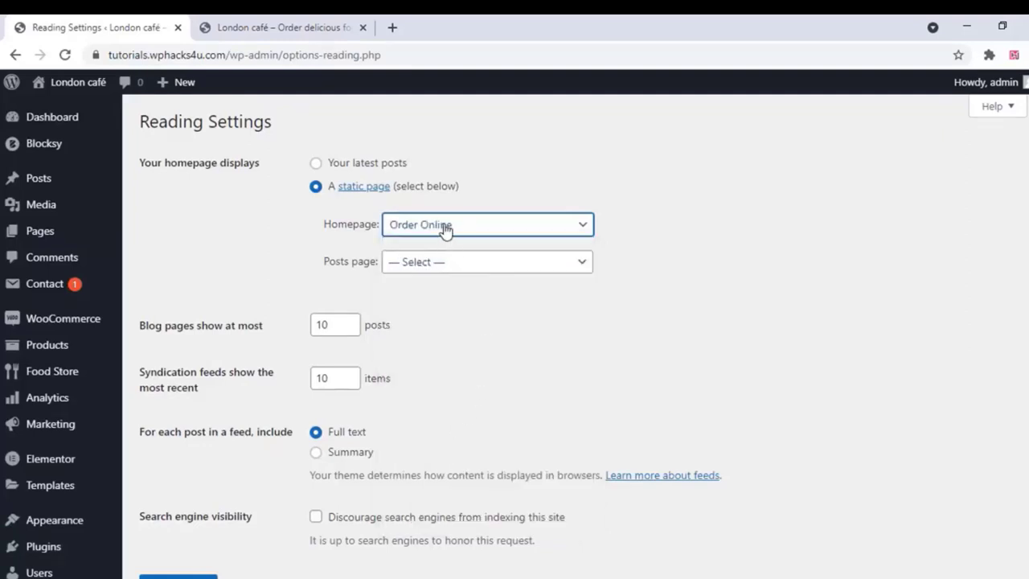
scroll(212, 321, "down", 3)
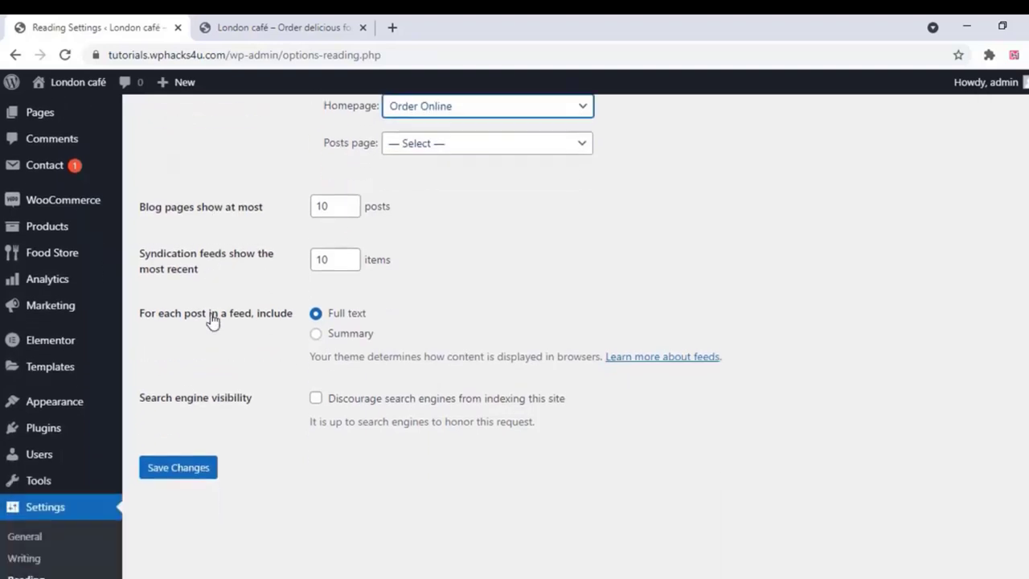
left_click(177, 329)
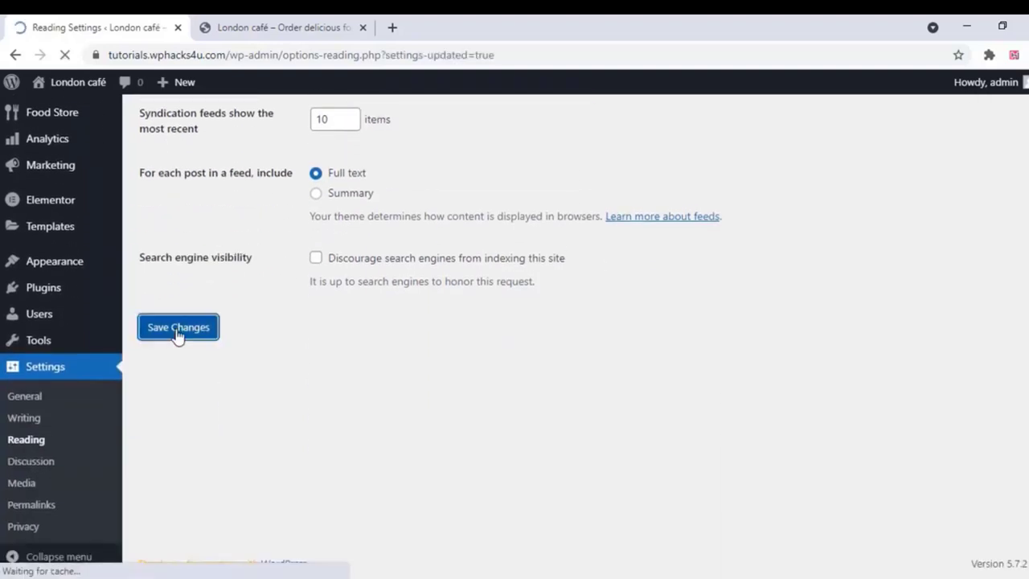
Reload the site's homepage and look through the Casual and Travel items on the two-column order page
left_click(271, 23)
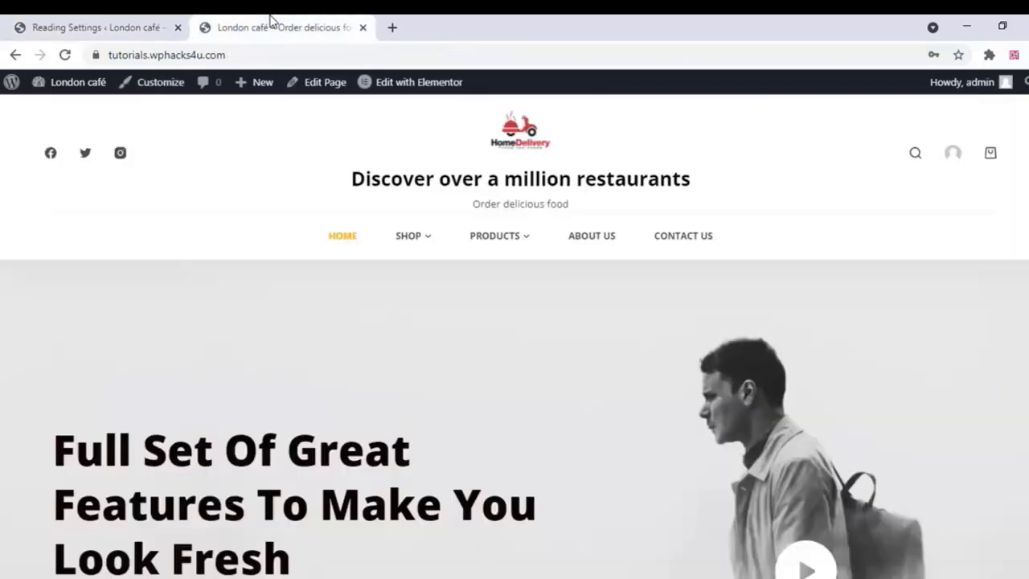
right_click(221, 175)
left_click(274, 212)
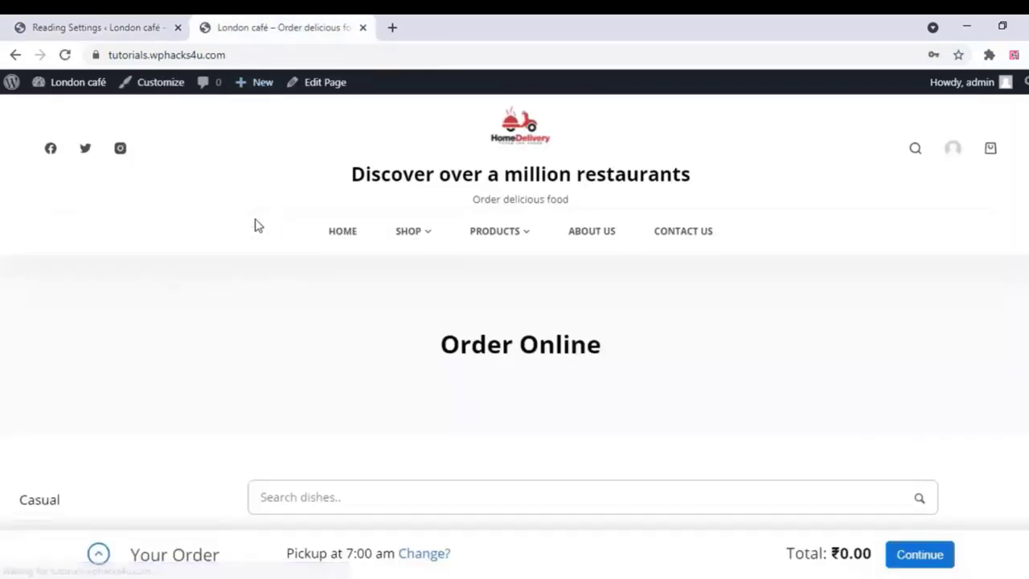
scroll(256, 225, "down", 5)
scroll(255, 225, "down", 9)
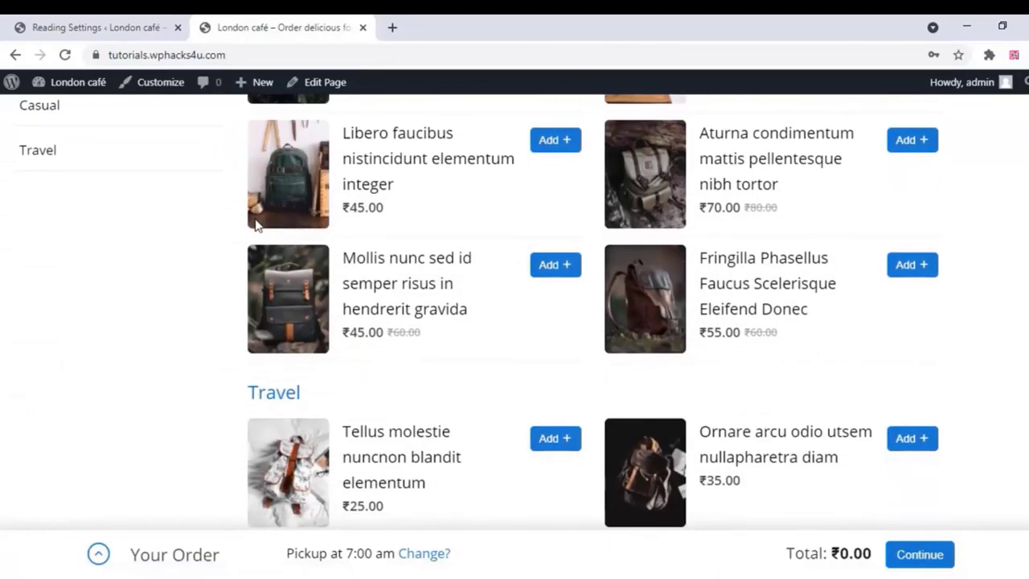
scroll(255, 225, "up", 14)
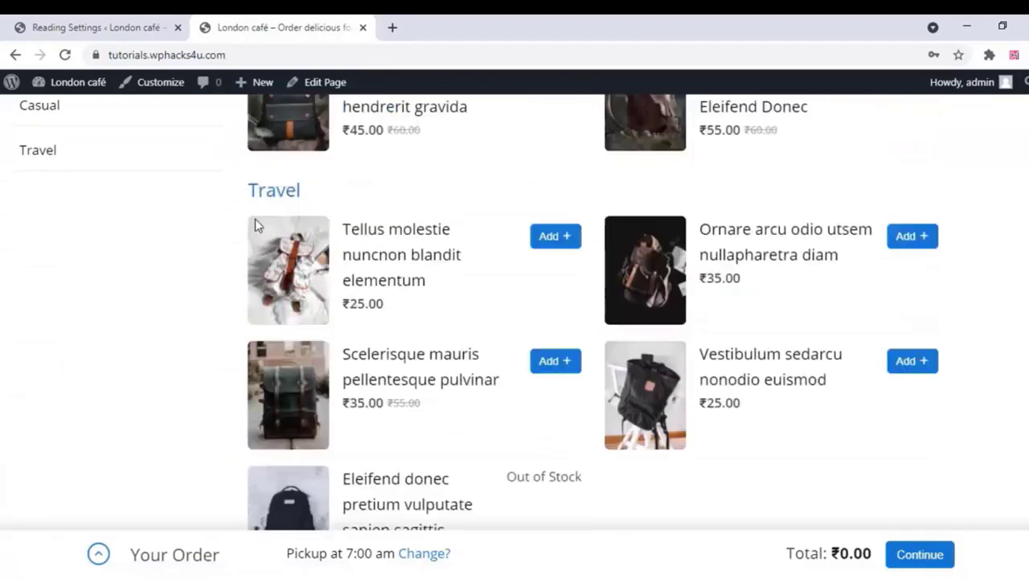
scroll(255, 225, "up", 1)
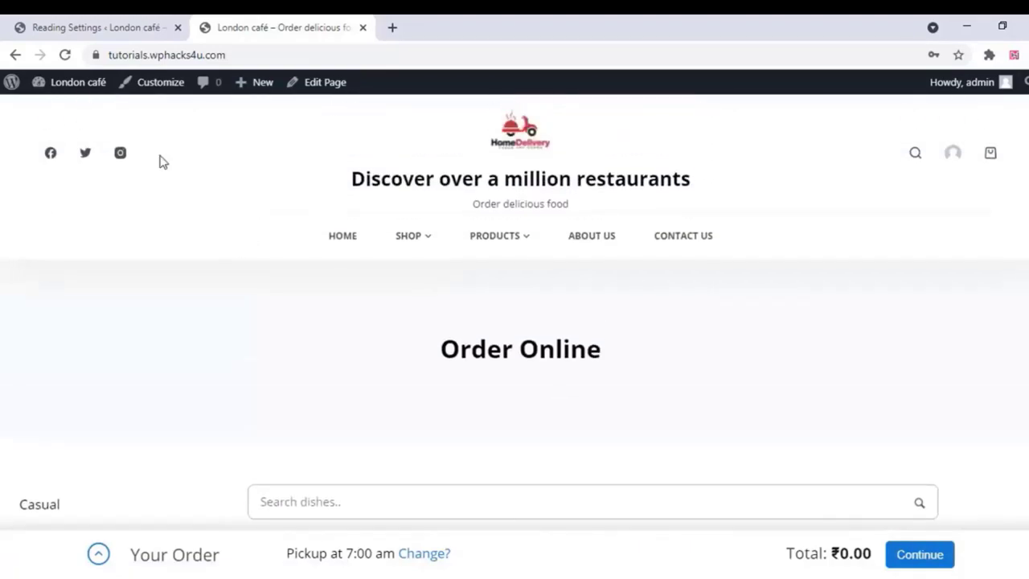
Return to the WordPress admin, start a new product and paste in the copied product name
left_click(105, 24)
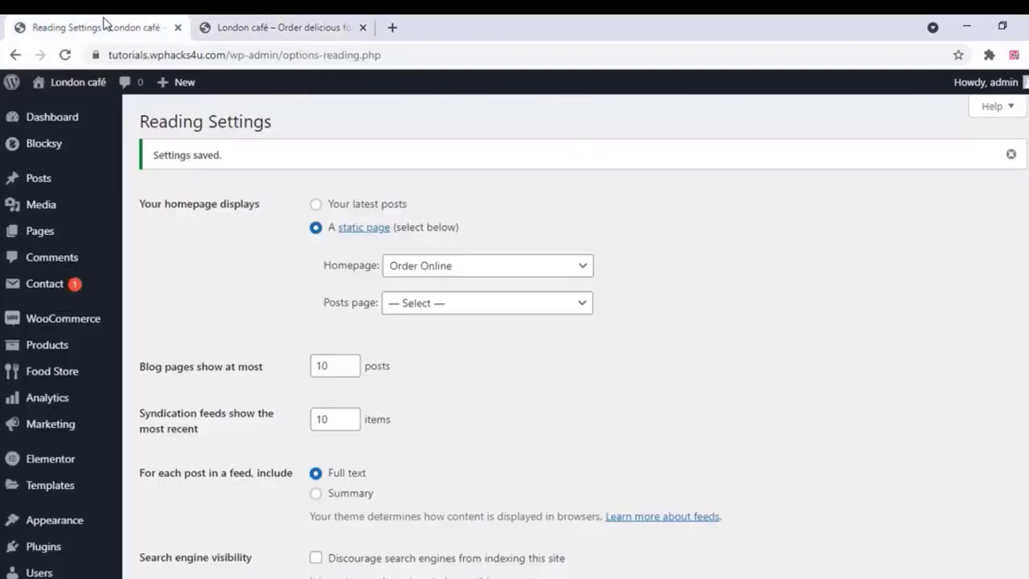
mouse_move(45, 345)
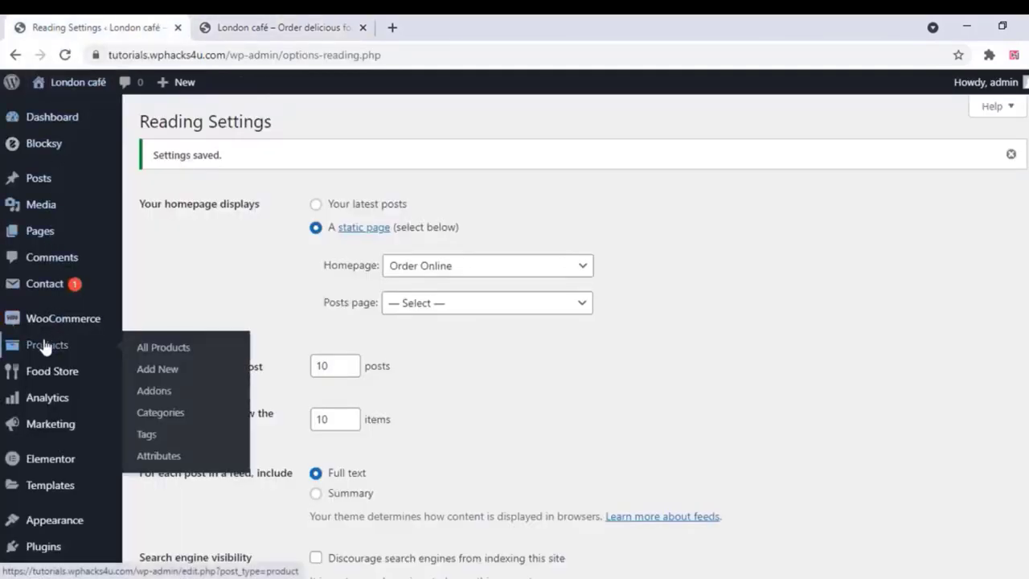
left_click(161, 371)
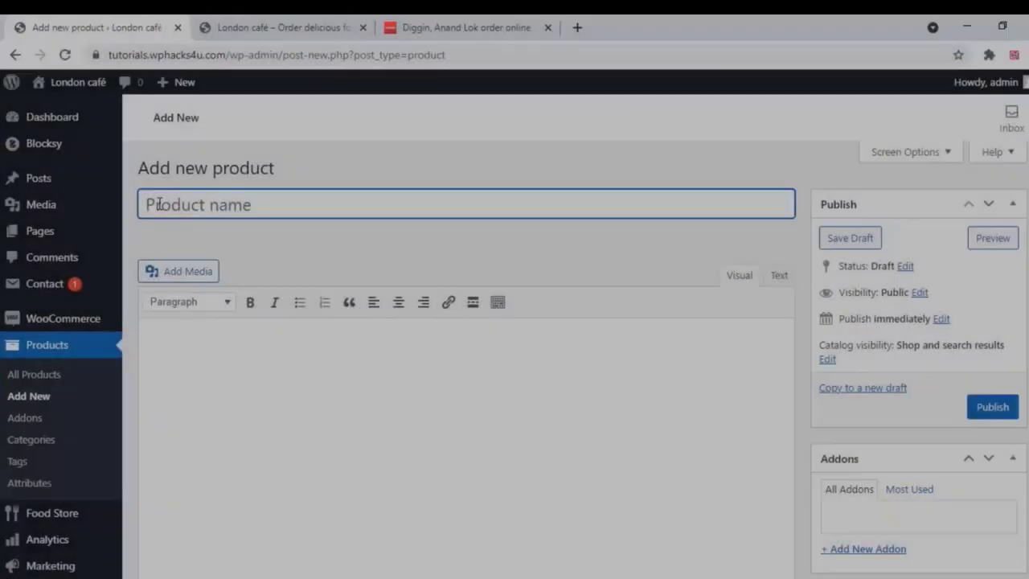
right_click(161, 206)
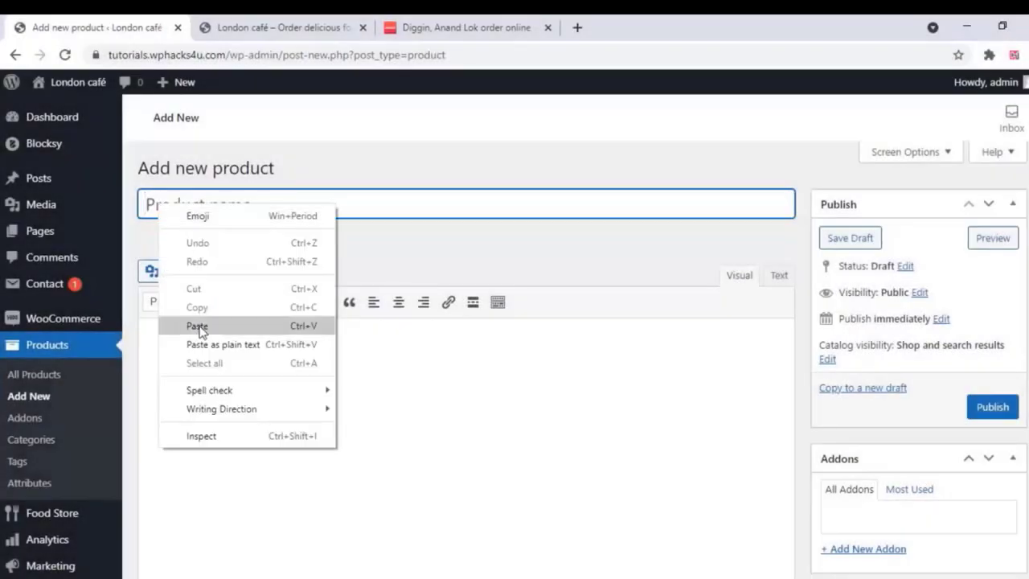
left_click(197, 326)
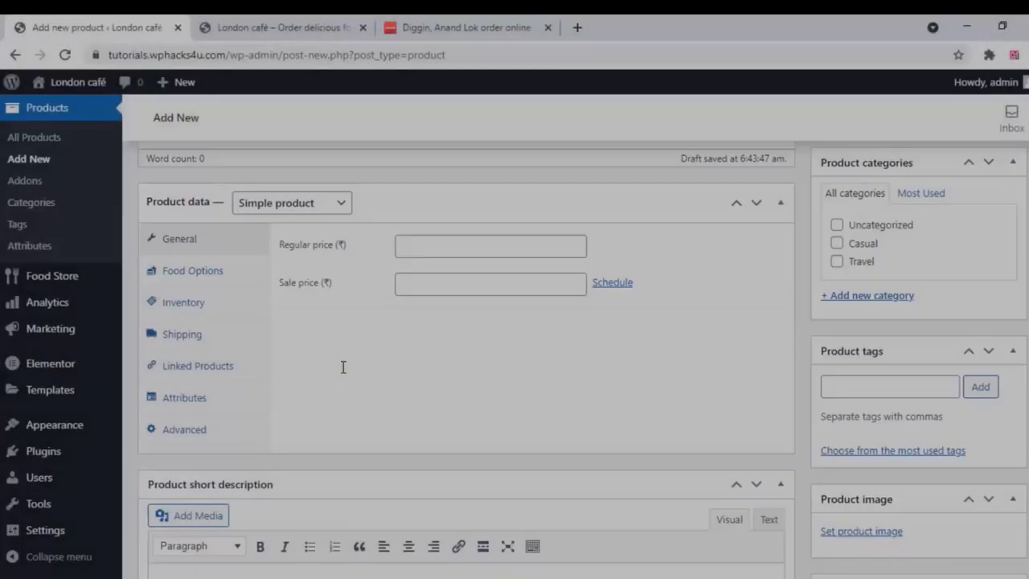
Paste the copied text into the new product's short description
scroll(341, 370, "down", 1)
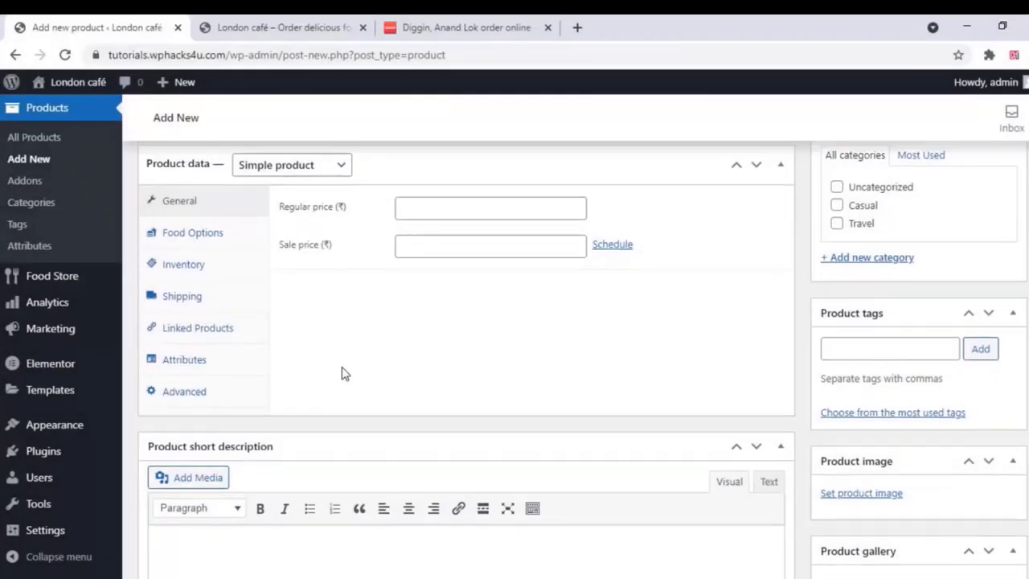
scroll(342, 373, "down", 3)
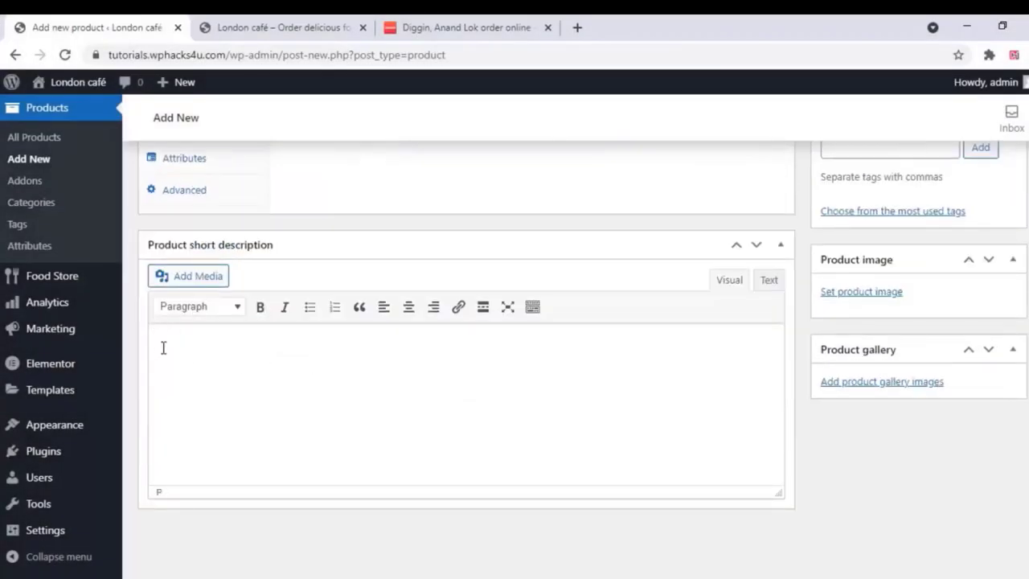
right_click(177, 346)
left_click(237, 242)
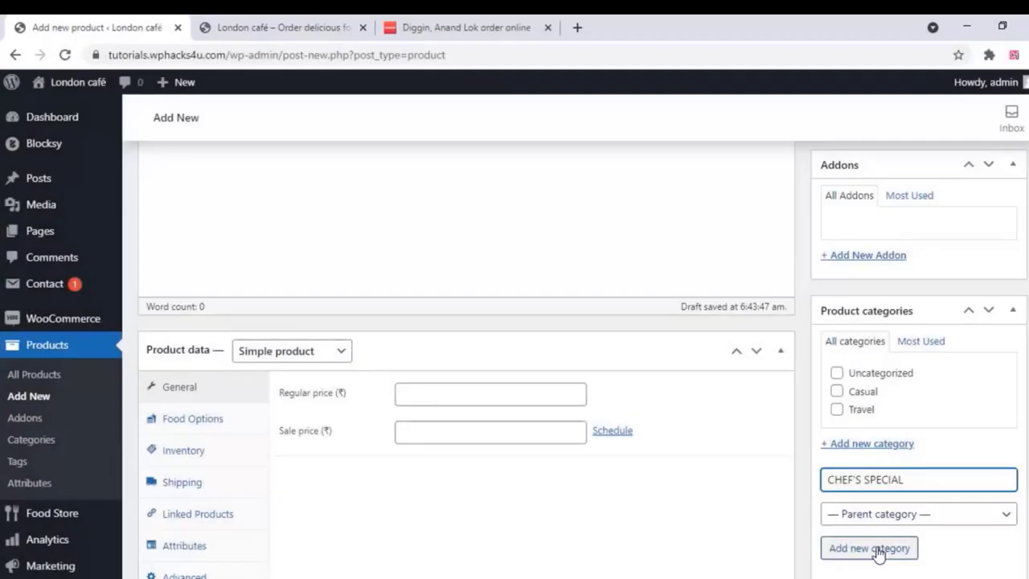
Create the product category CHEF'S SPECIAL and the addon Spicy for the new product
left_click(872, 564)
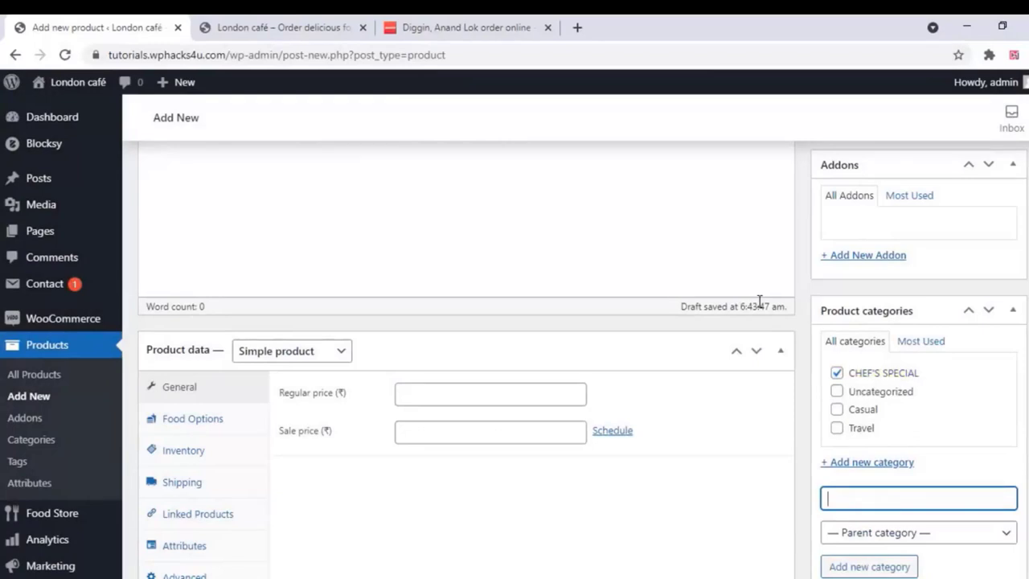
left_click(872, 256)
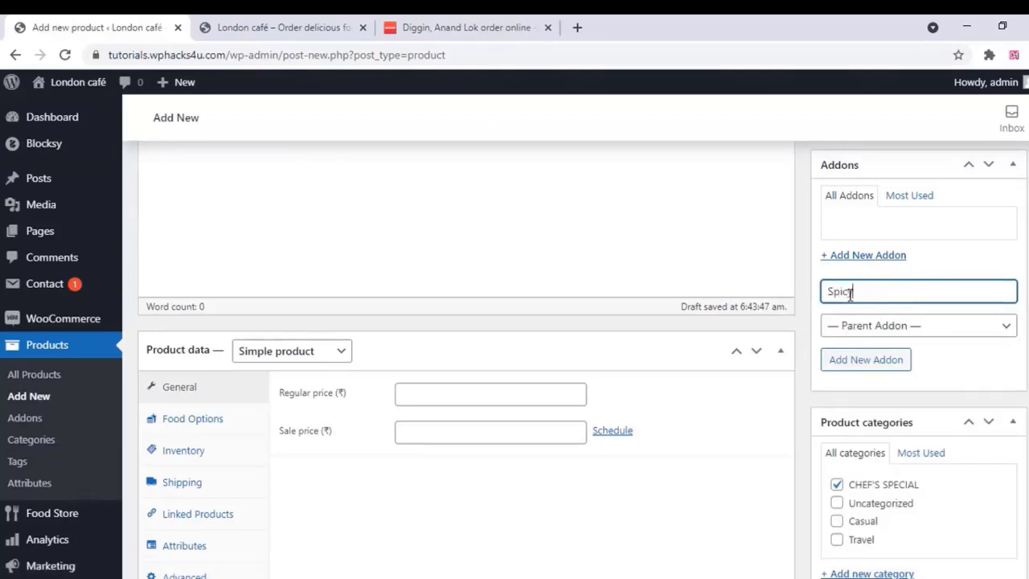
left_click(880, 361)
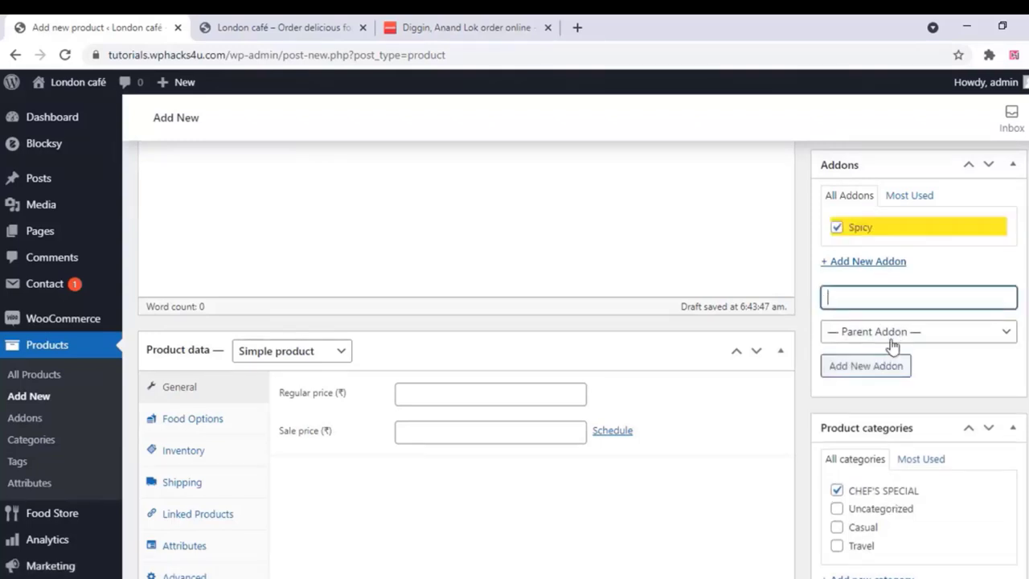
left_click(864, 263)
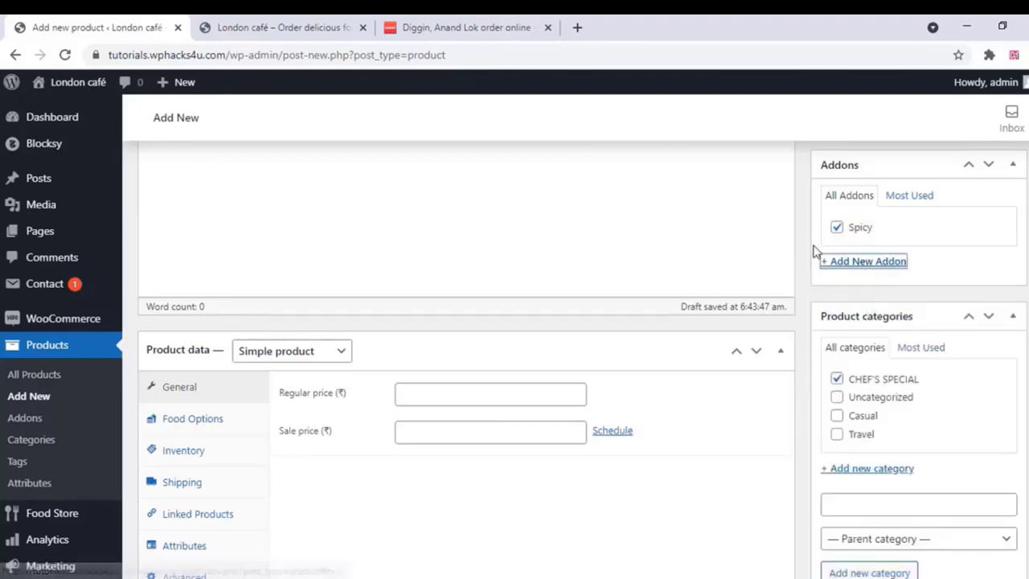
Create the addon Sour for the product and add the product tag CHEF'S SPECIAL
left_click(855, 263)
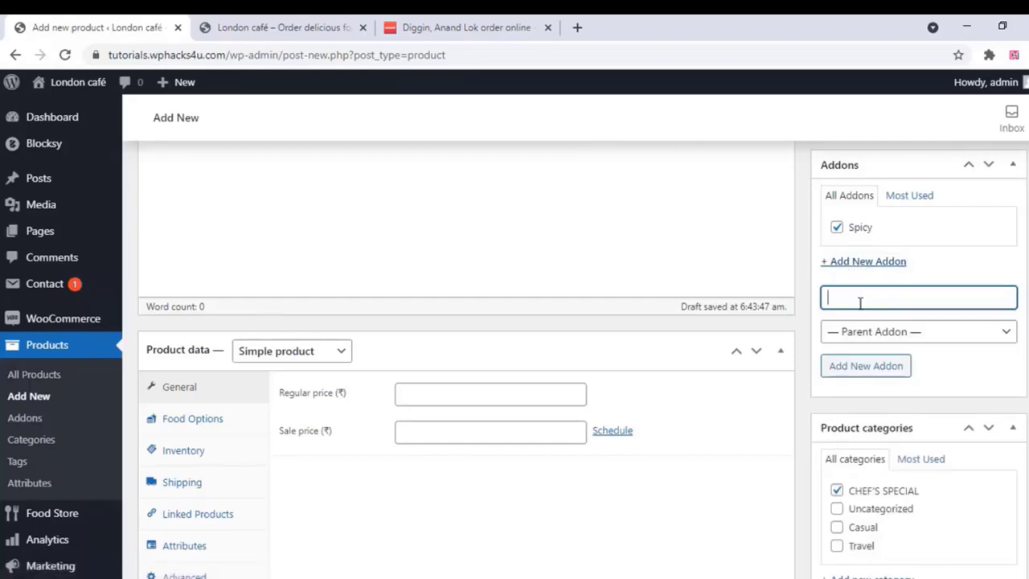
left_click(875, 376)
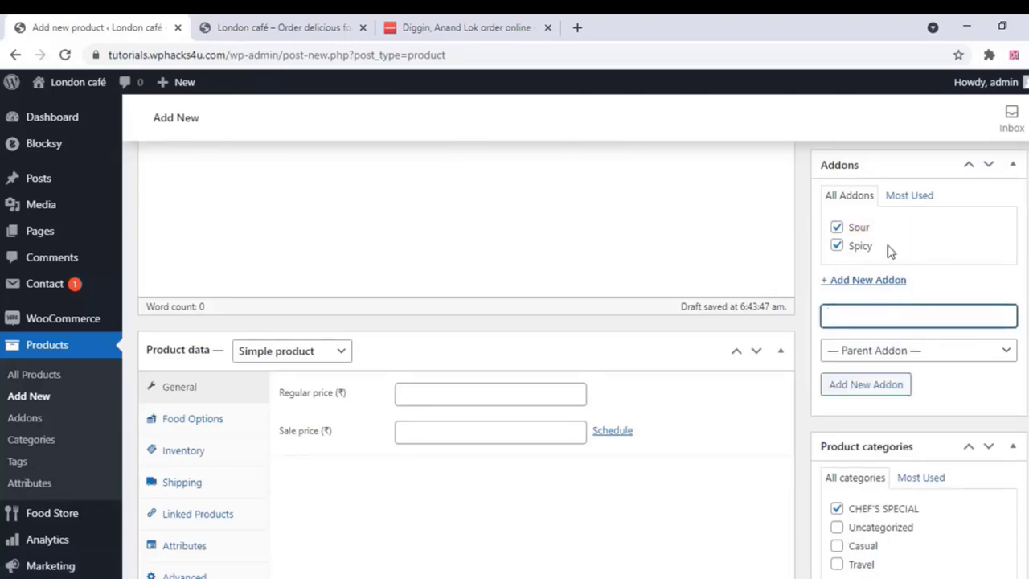
scroll(882, 318, "down", 3)
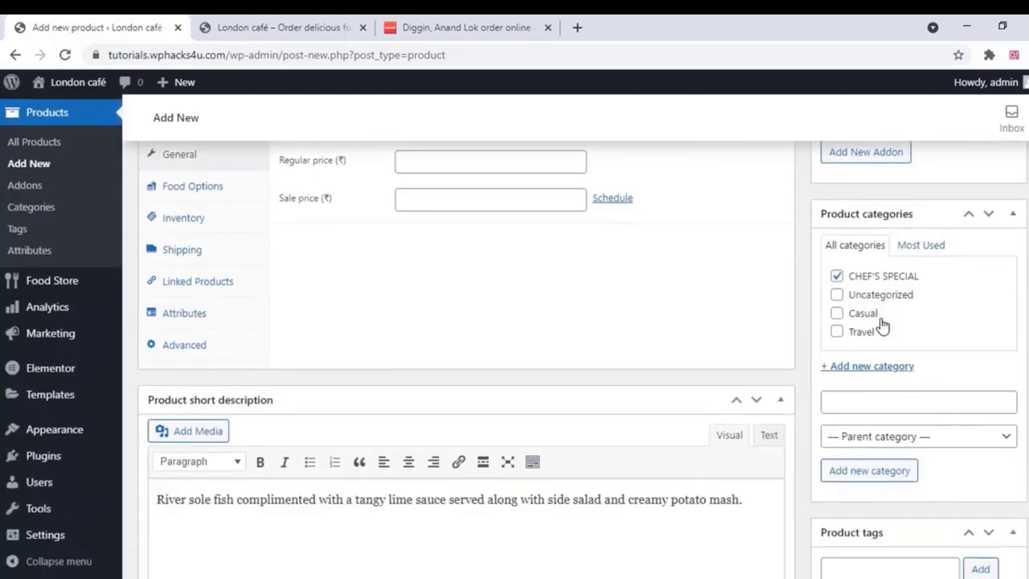
scroll(882, 324, "down", 1)
scroll(864, 317, "down", 3)
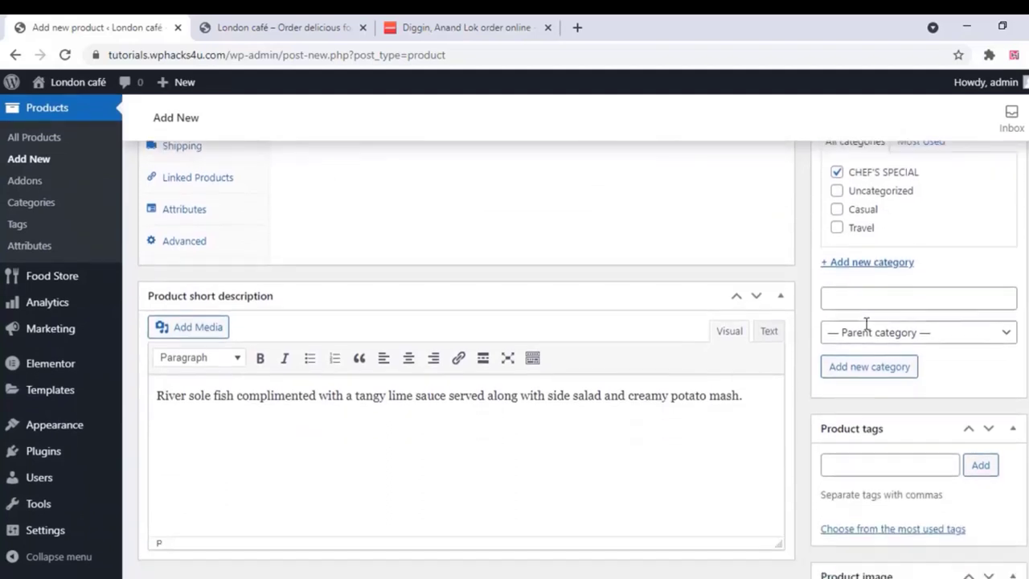
right_click(840, 262)
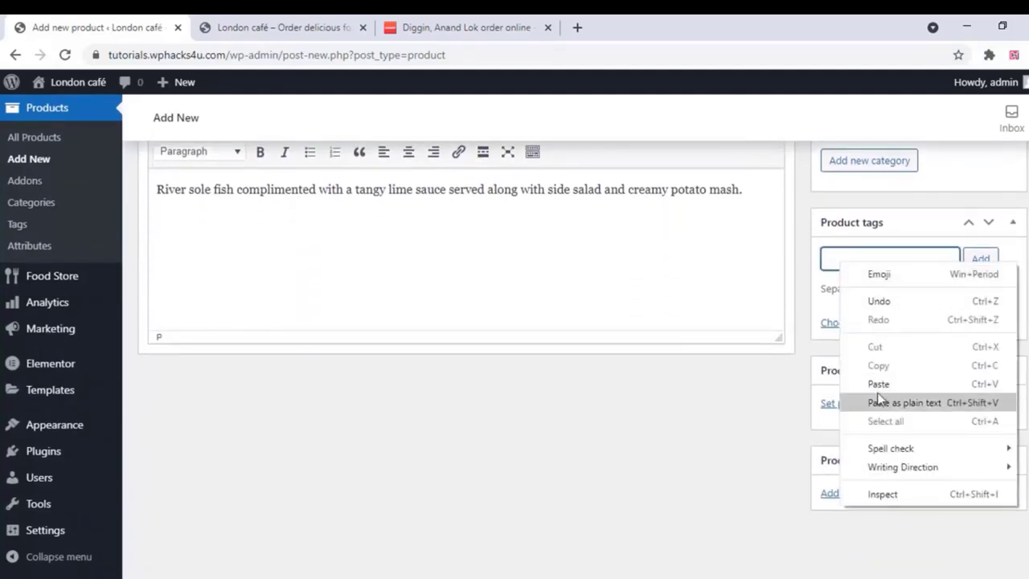
left_click(884, 335)
left_click(965, 258)
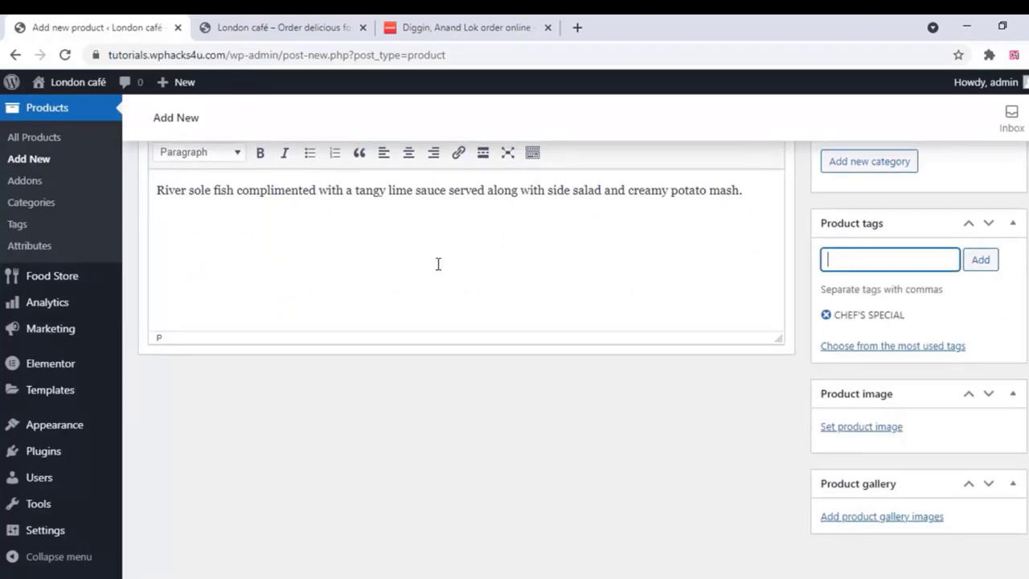
Copy Fresh Fish from the product name and add it as a second product tag
scroll(436, 264, "up", 6)
scroll(438, 265, "up", 5)
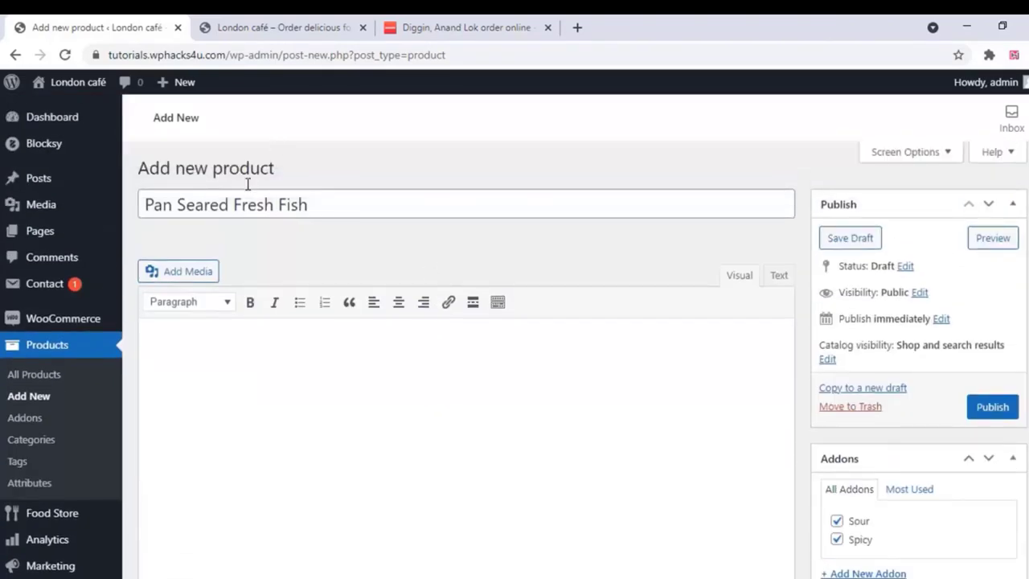
left_click_drag(233, 205, 308, 204)
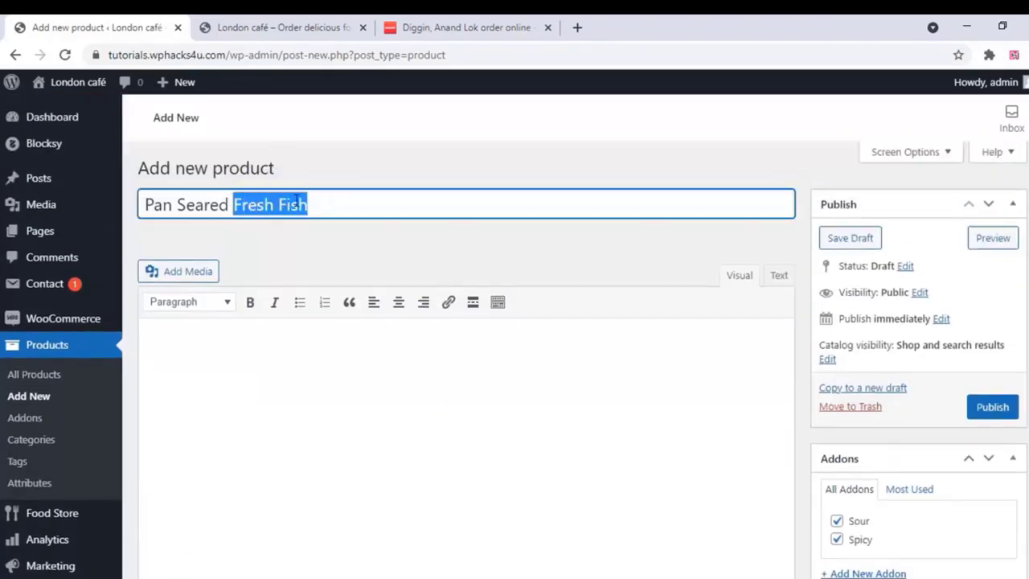
right_click(286, 204)
left_click(319, 259)
scroll(314, 259, "down", 4)
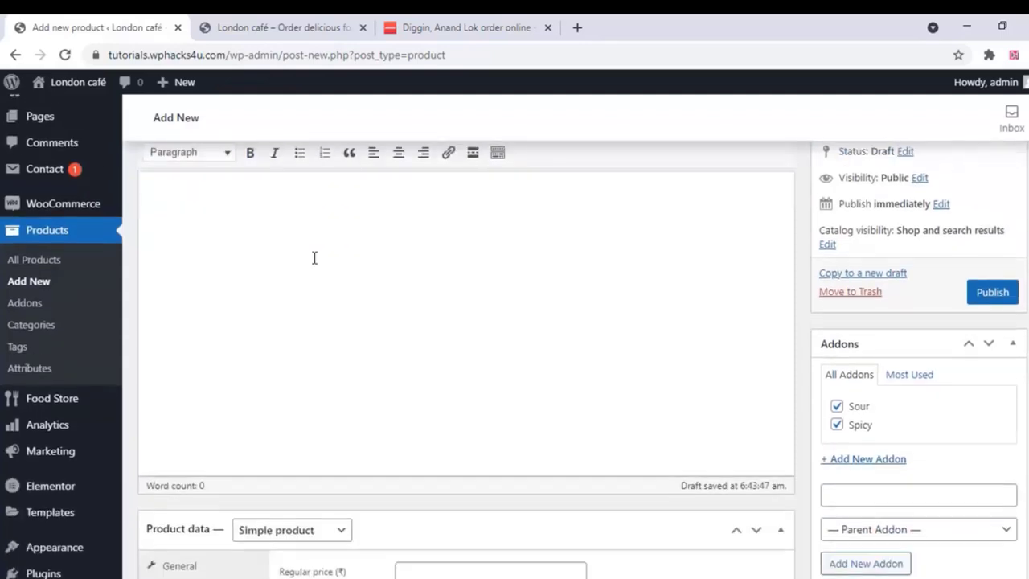
scroll(792, 408, "down", 3)
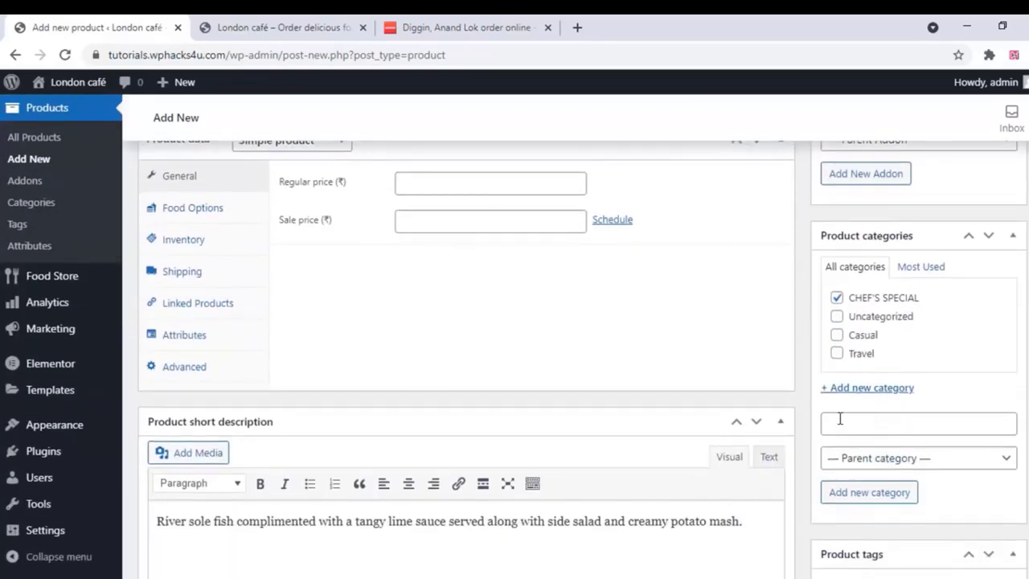
right_click(835, 422)
scroll(770, 441, "down", 3)
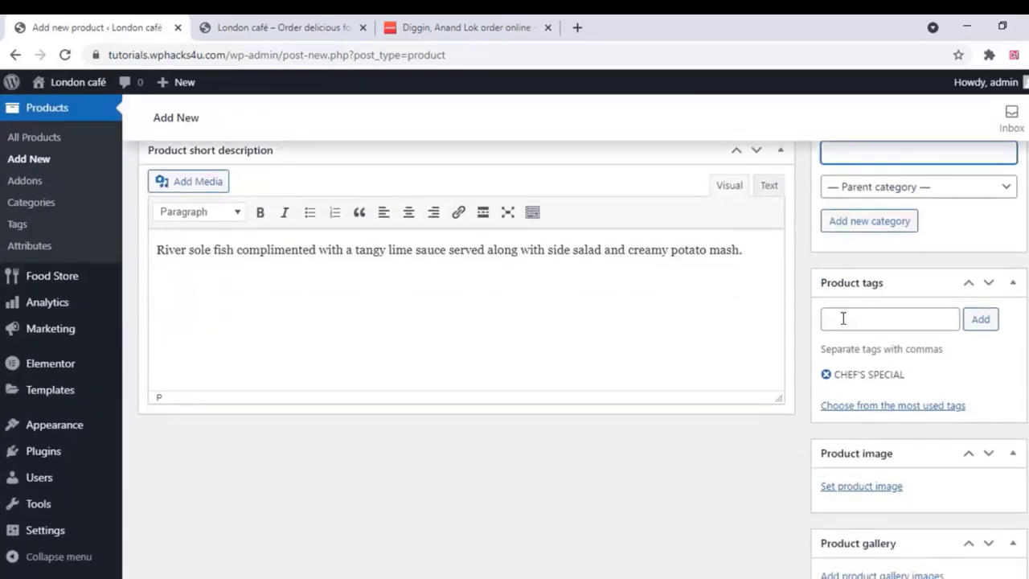
right_click(843, 320)
left_click(878, 439)
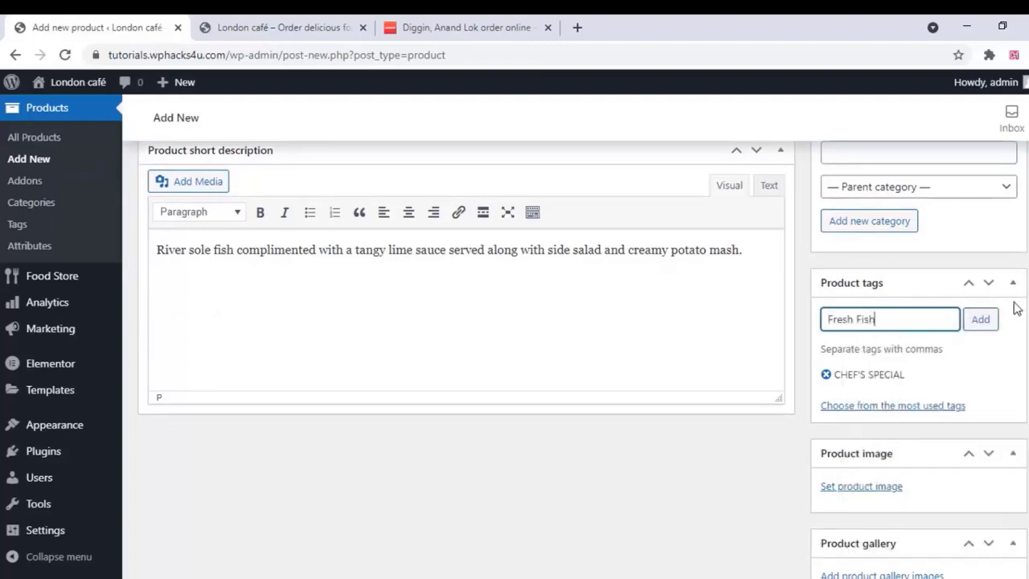
left_click(980, 320)
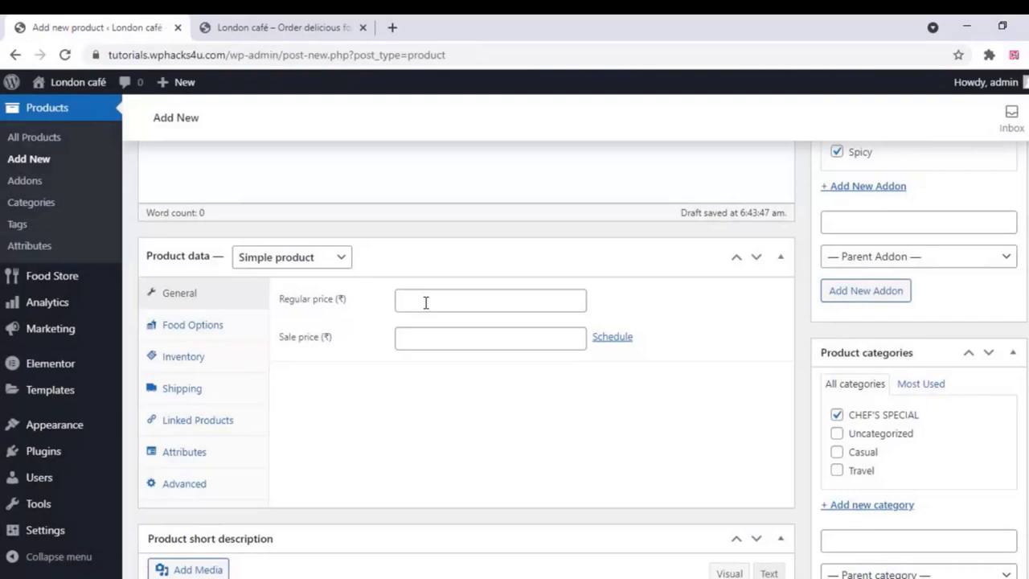
Set the product's regular price to 150 and its sale price to 100
left_click(426, 302)
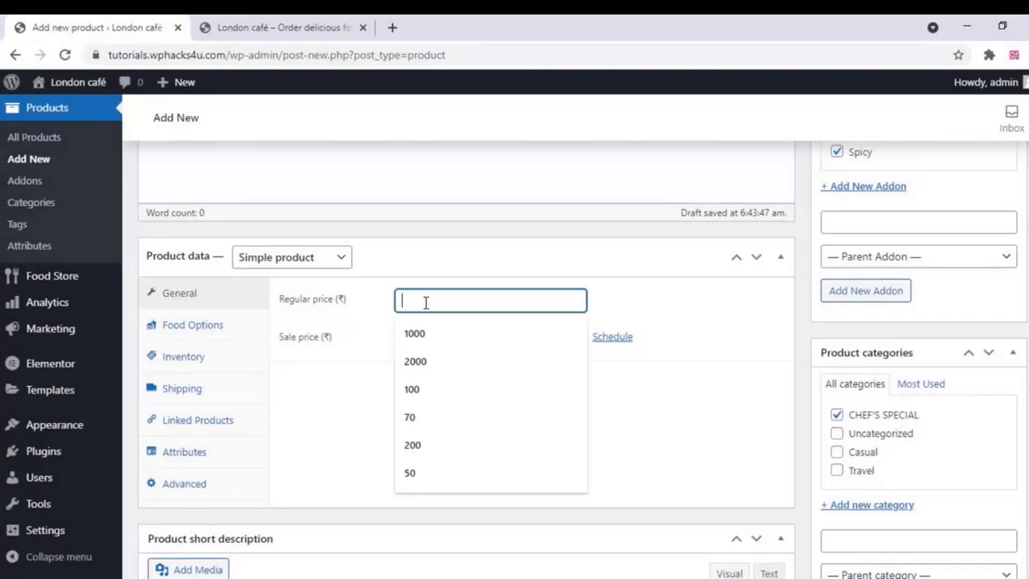
type("150")
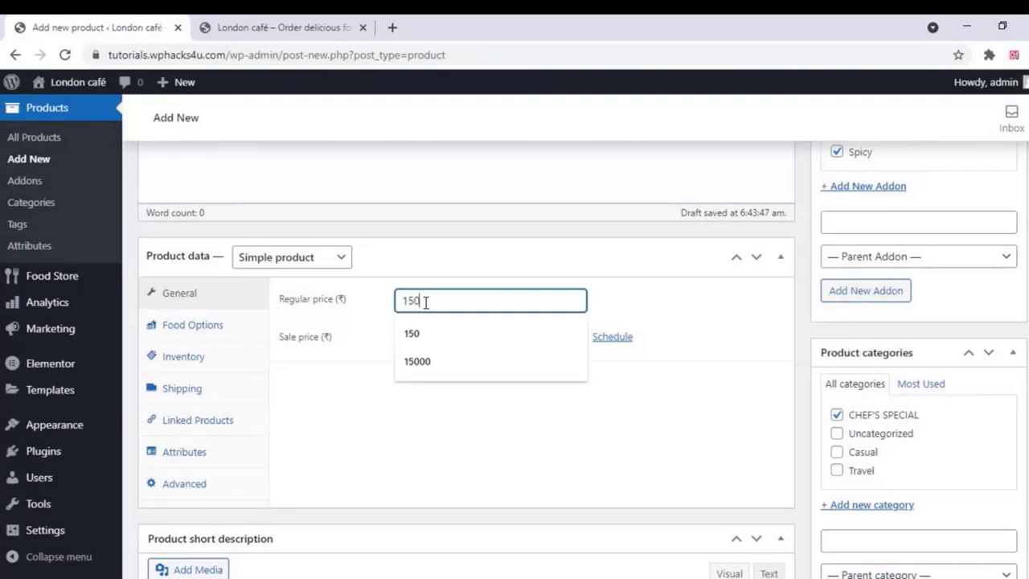
left_click(670, 320)
left_click(415, 349)
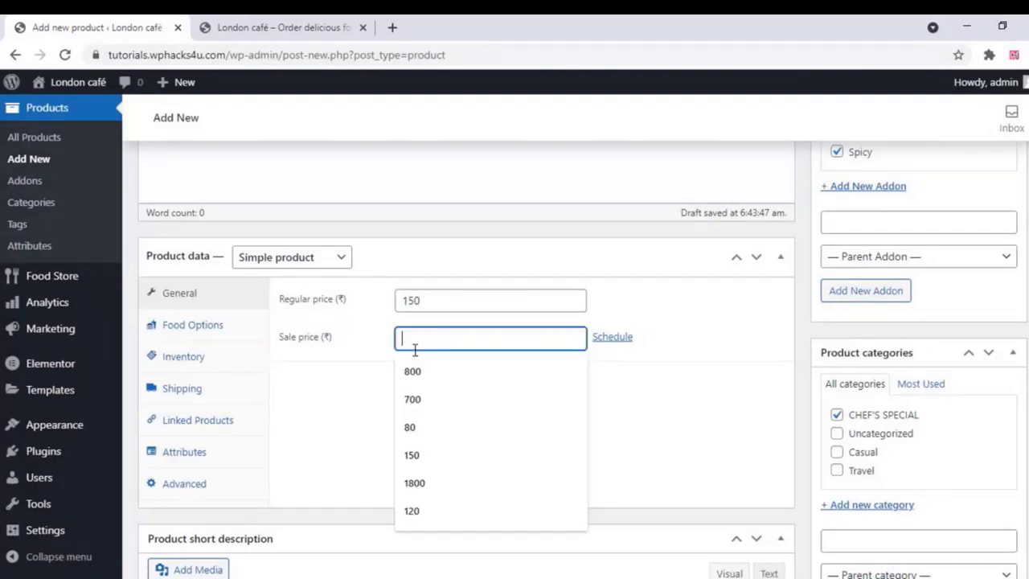
type("100")
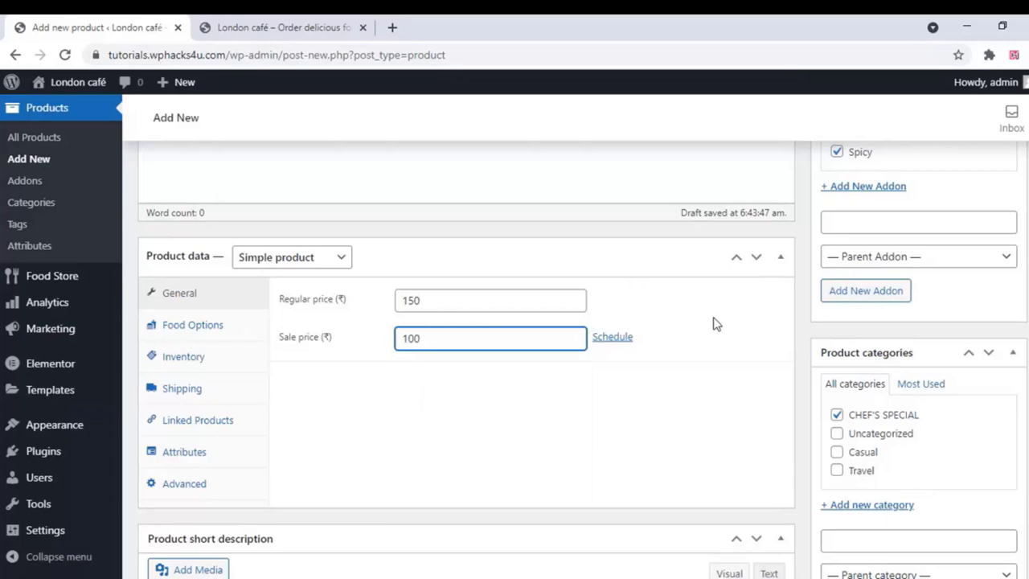
left_click(704, 325)
Upload the pan-seared-fish-fillet-recipe-fp.jpg.optimal picture from Downloads and set it as the product image
scroll(704, 325, "down", 6)
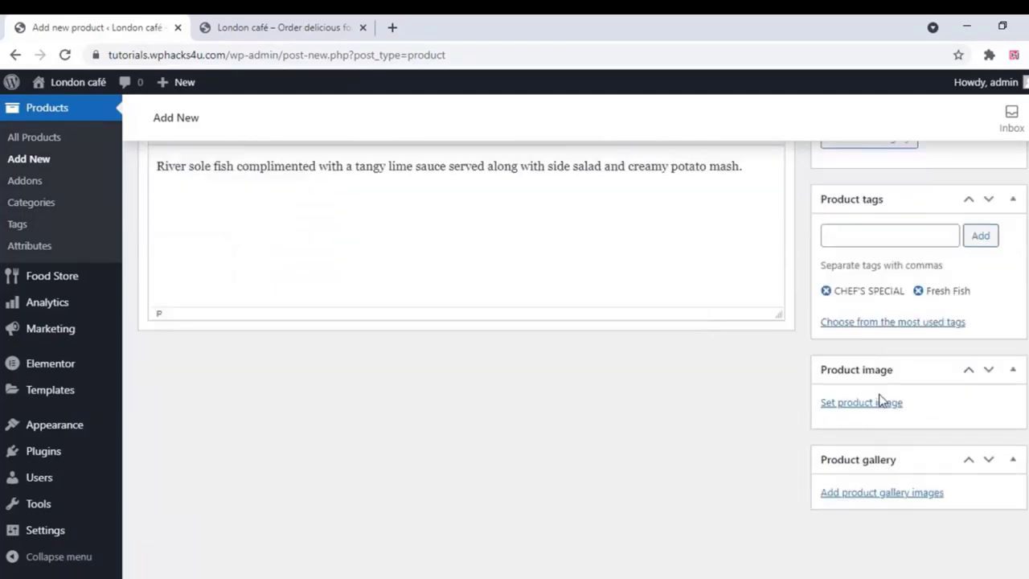
left_click(833, 404)
left_click(76, 142)
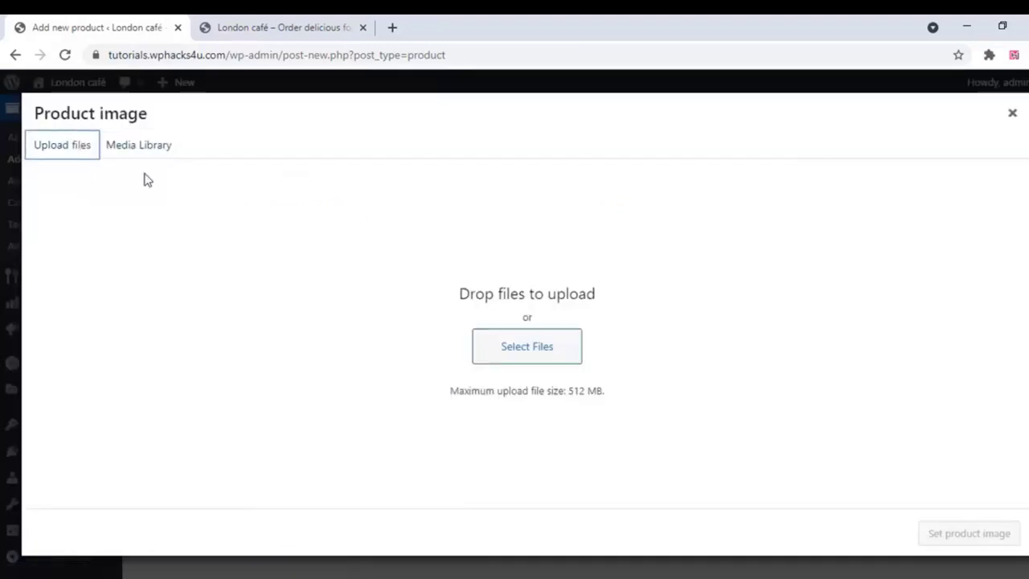
left_click(524, 351)
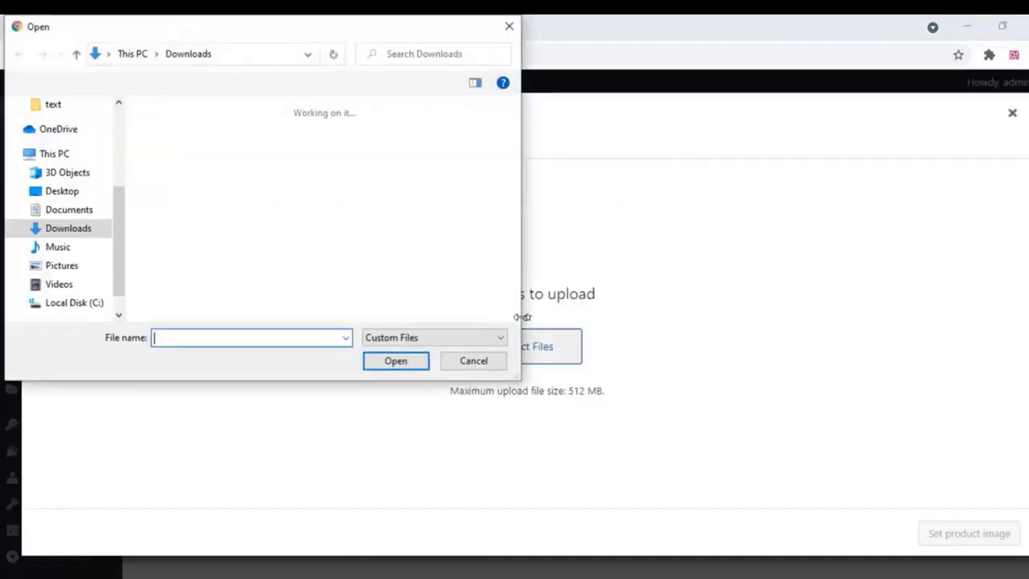
left_click(178, 165)
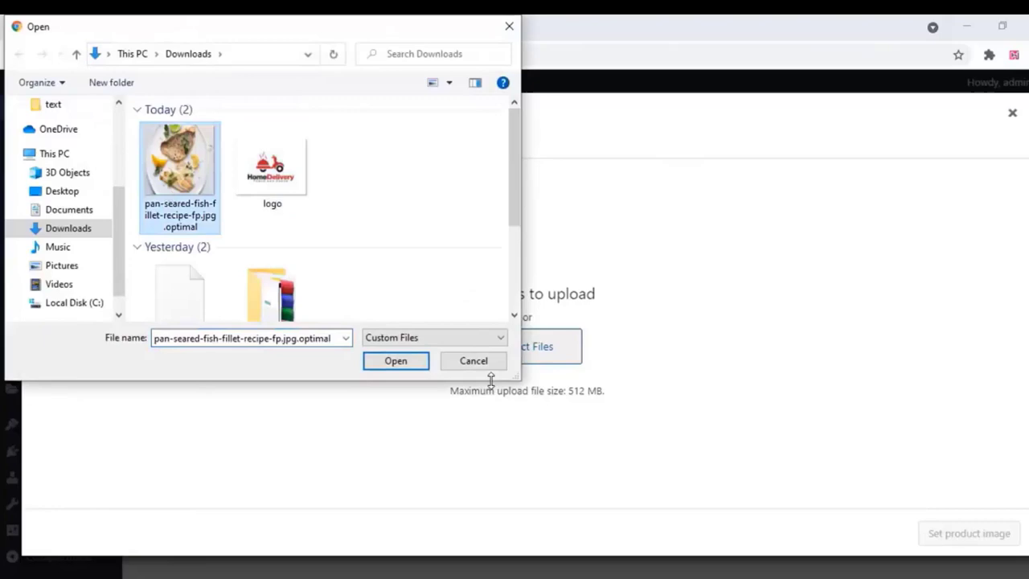
left_click(397, 362)
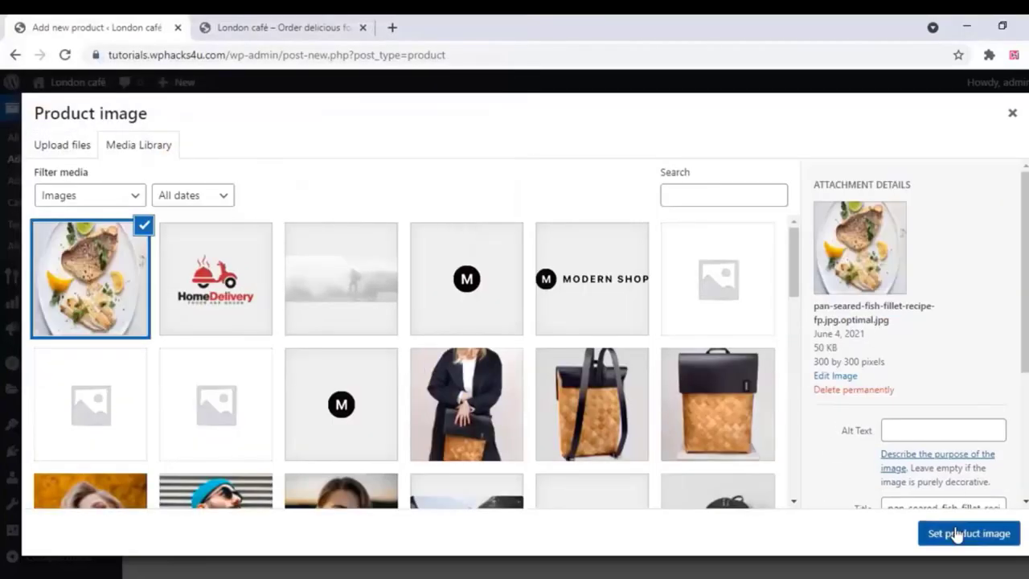
left_click(957, 534)
Publish the Pan Seared Fresh Fish product
scroll(724, 457, "up", 6)
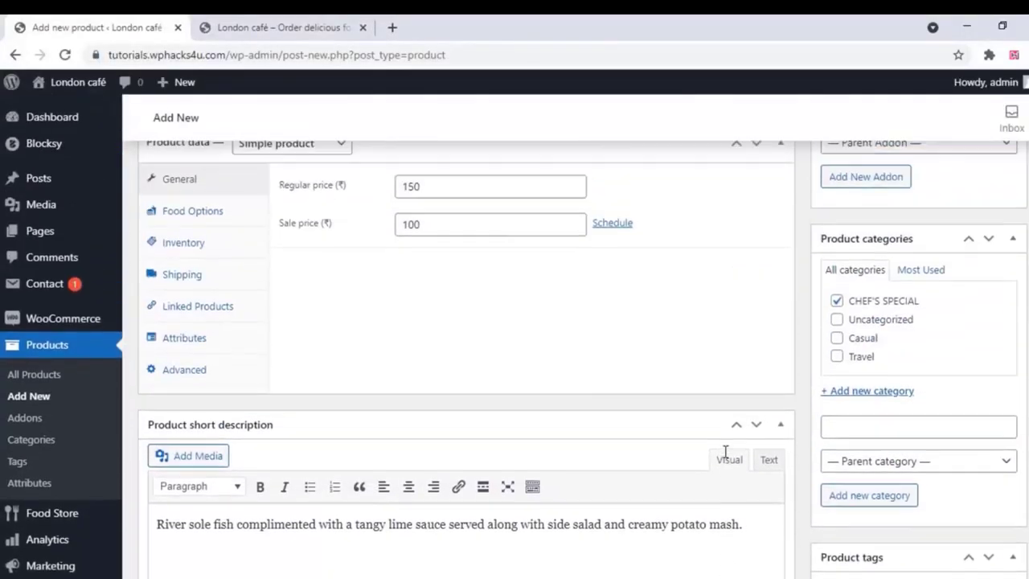
scroll(727, 454, "up", 5)
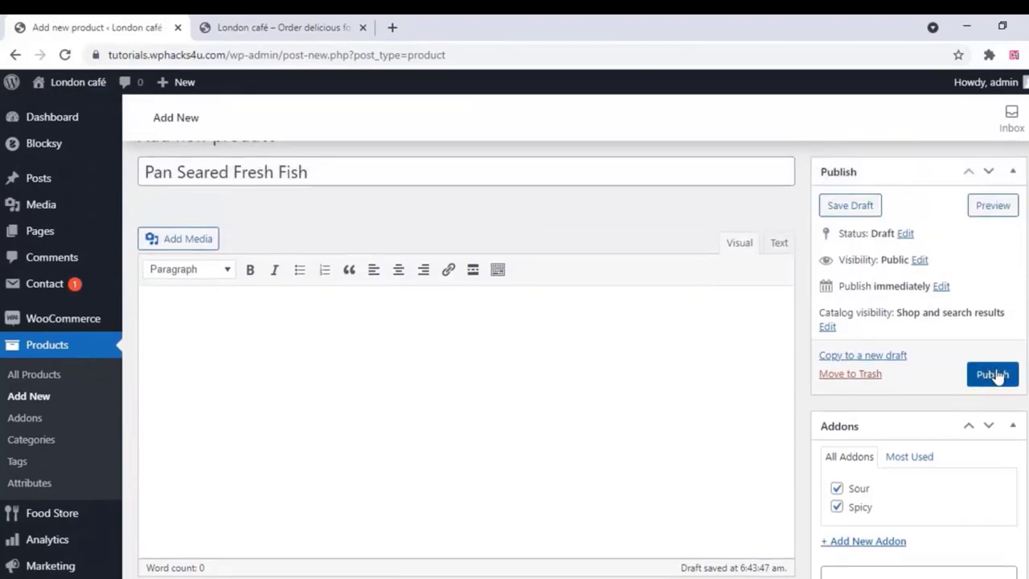
left_click(992, 375)
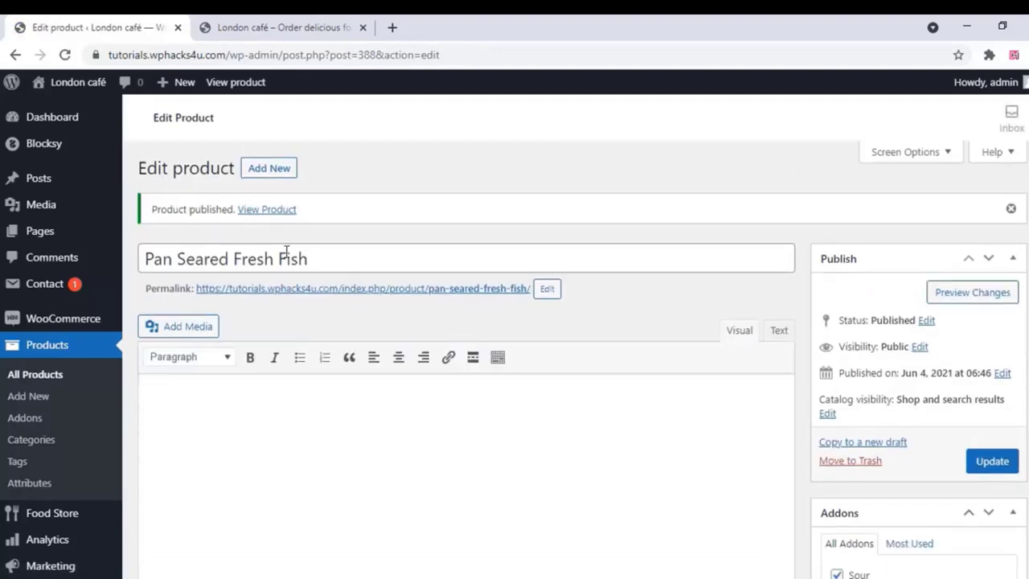
Open the published product's page in a new tab and check its image, prices, description, category, tags and URL
right_click(267, 211)
left_click(289, 213)
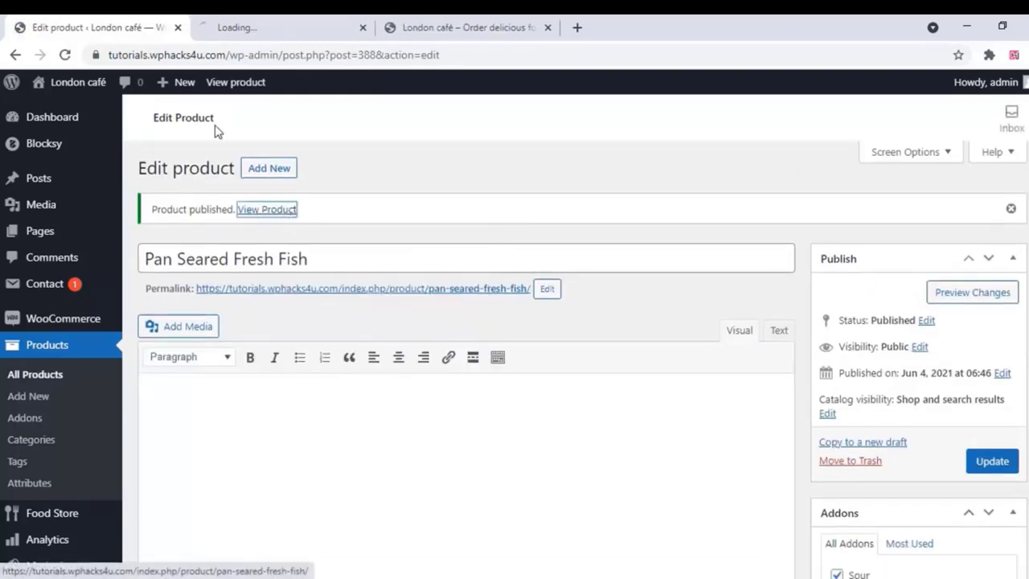
left_click(264, 30)
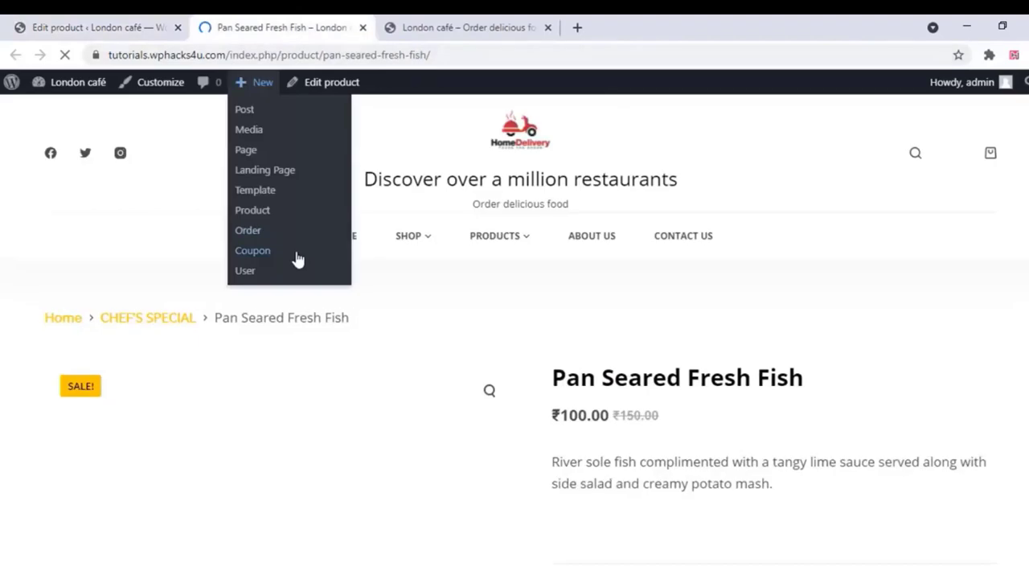
scroll(546, 283, "down", 3)
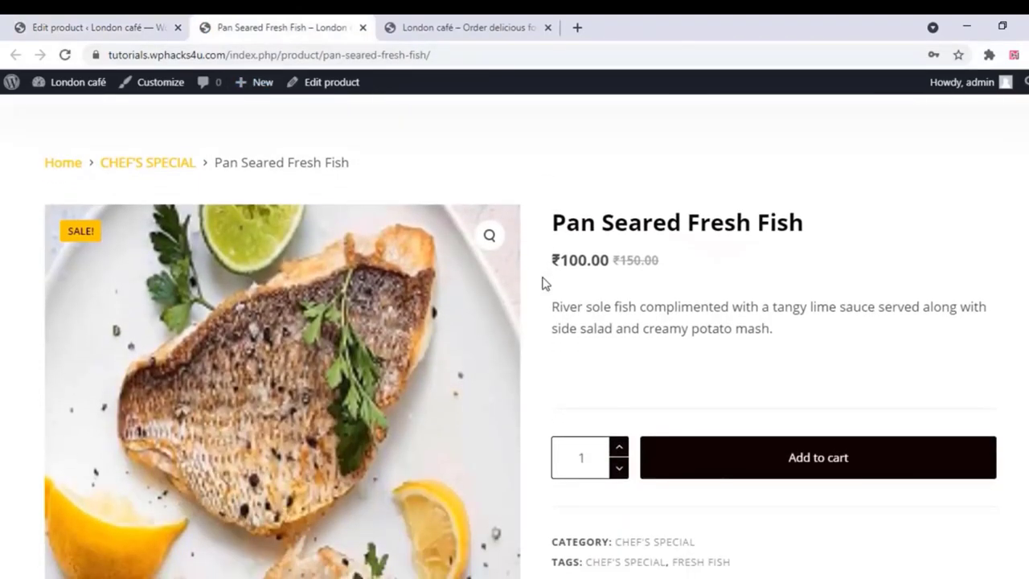
scroll(542, 283, "down", 1)
scroll(543, 283, "down", 5)
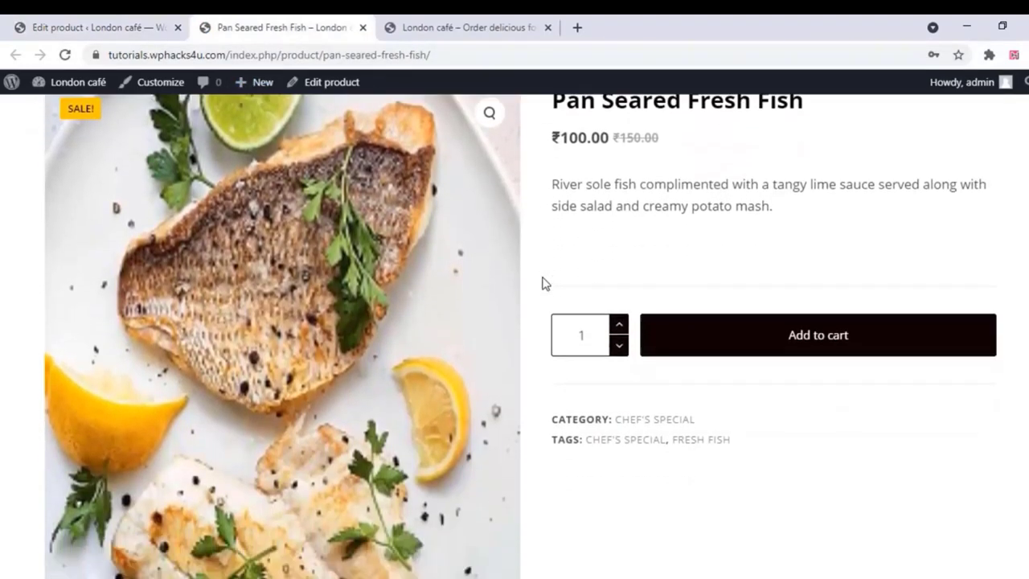
scroll(543, 287, "up", 10)
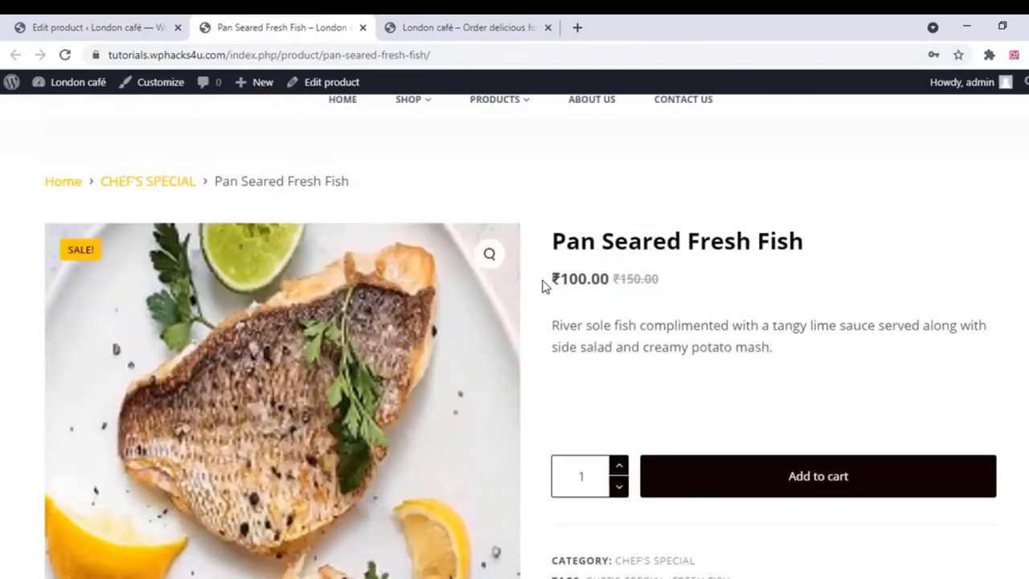
left_click(95, 56)
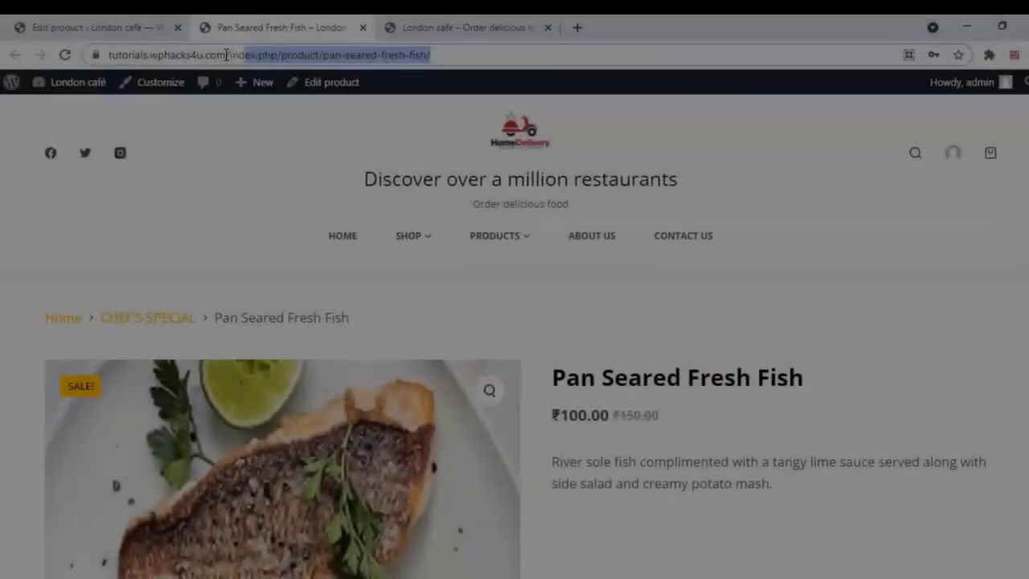
In the site's permalink settings, choose the Post name structure for the common URLs
left_click(119, 26)
scroll(101, 445, "down", 1)
scroll(101, 445, "down", 5)
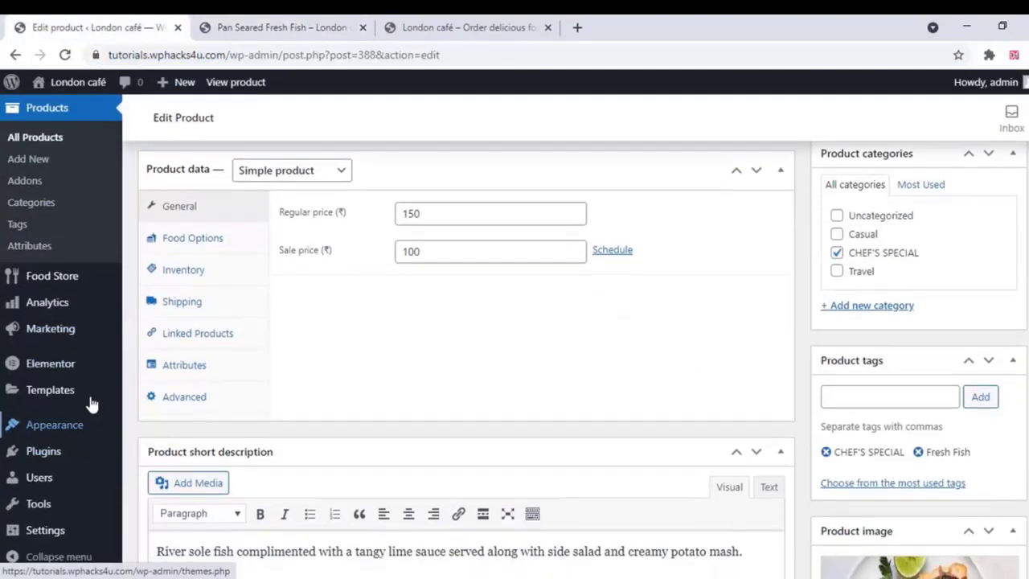
mouse_move(50, 531)
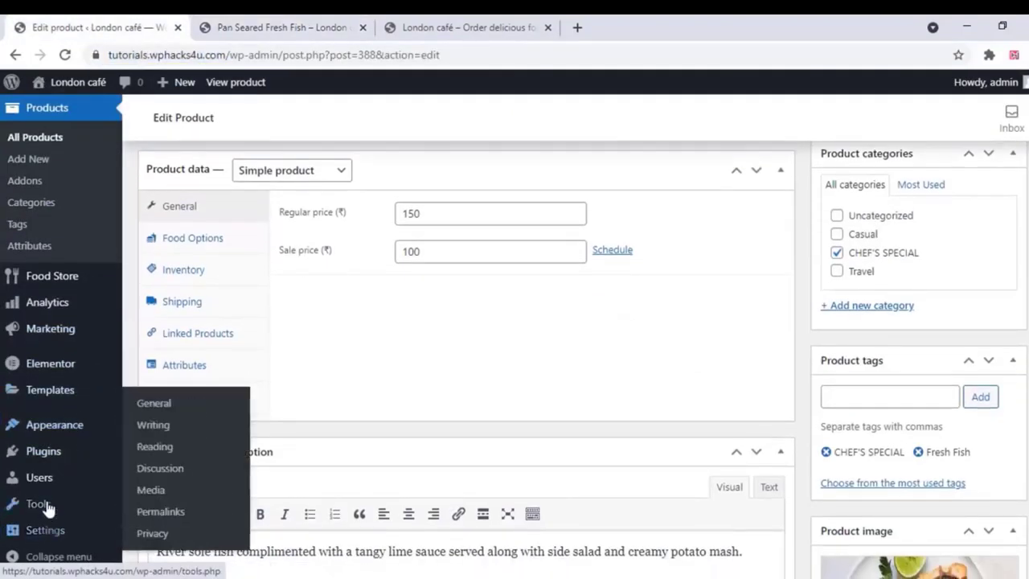
left_click(168, 513)
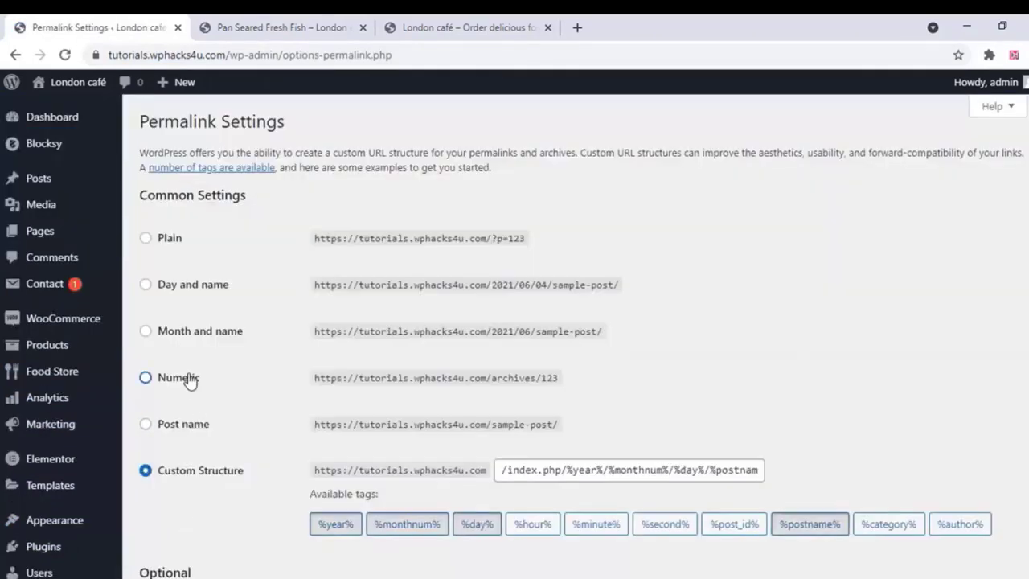
left_click(146, 427)
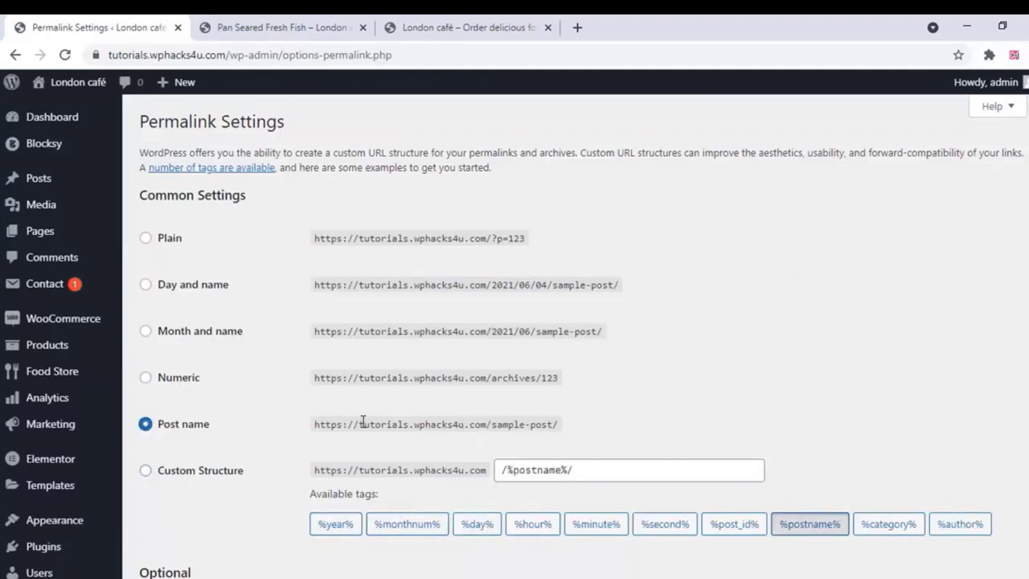
Set the product permalinks to Default and save the permalink changes
scroll(363, 421, "down", 4)
scroll(359, 466, "up", 2)
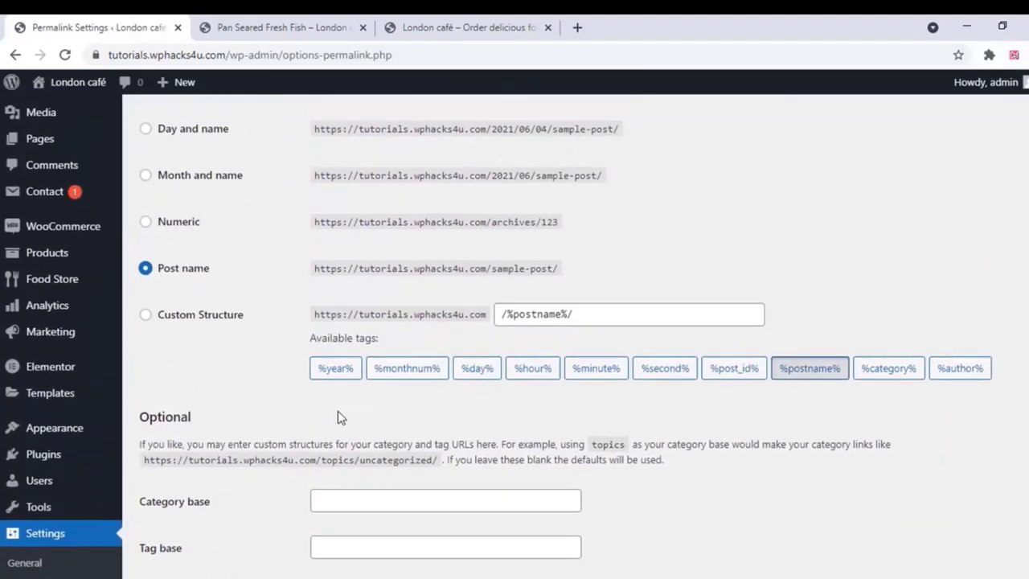
scroll(312, 408, "down", 4)
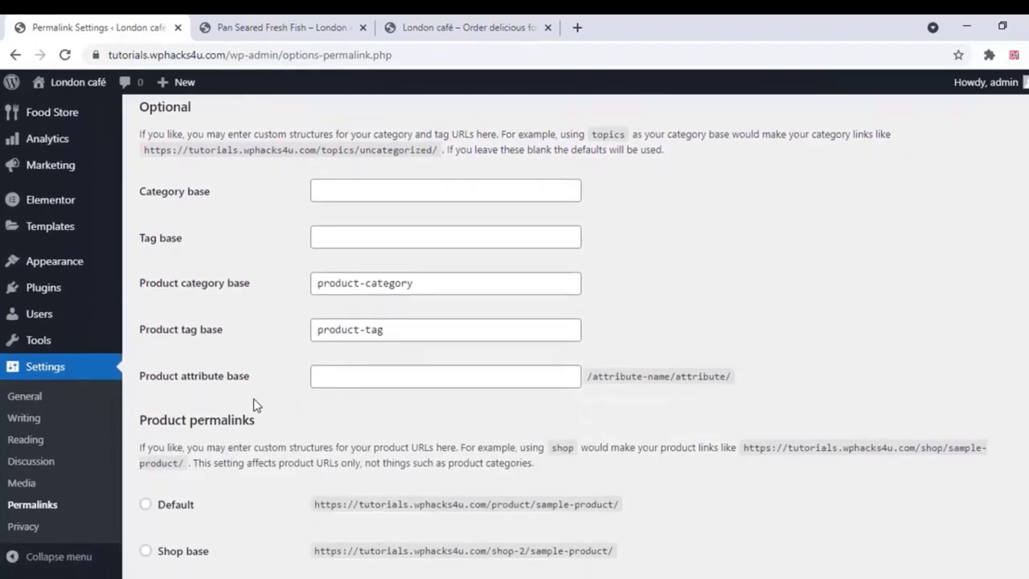
scroll(254, 404, "down", 3)
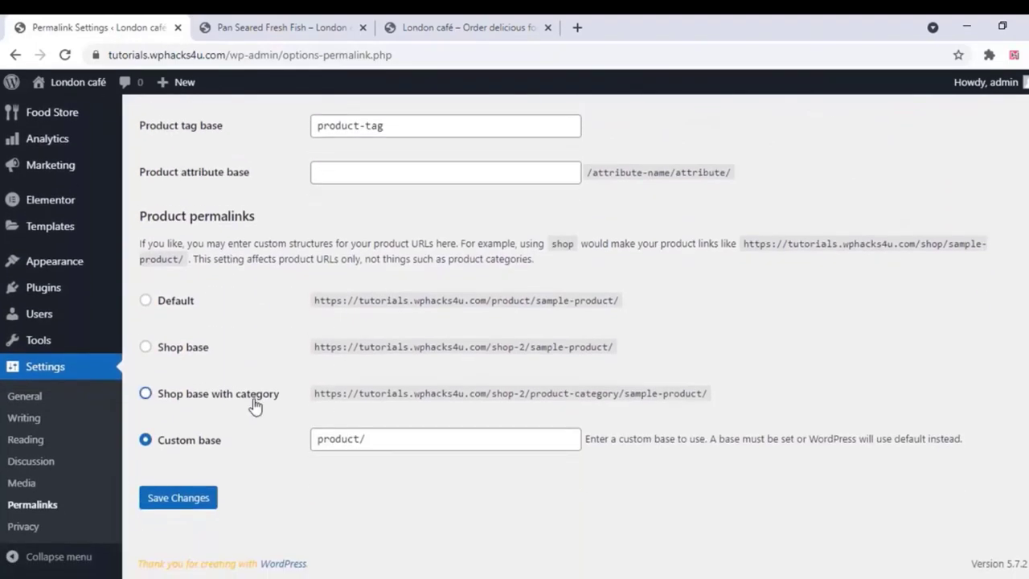
left_click(146, 300)
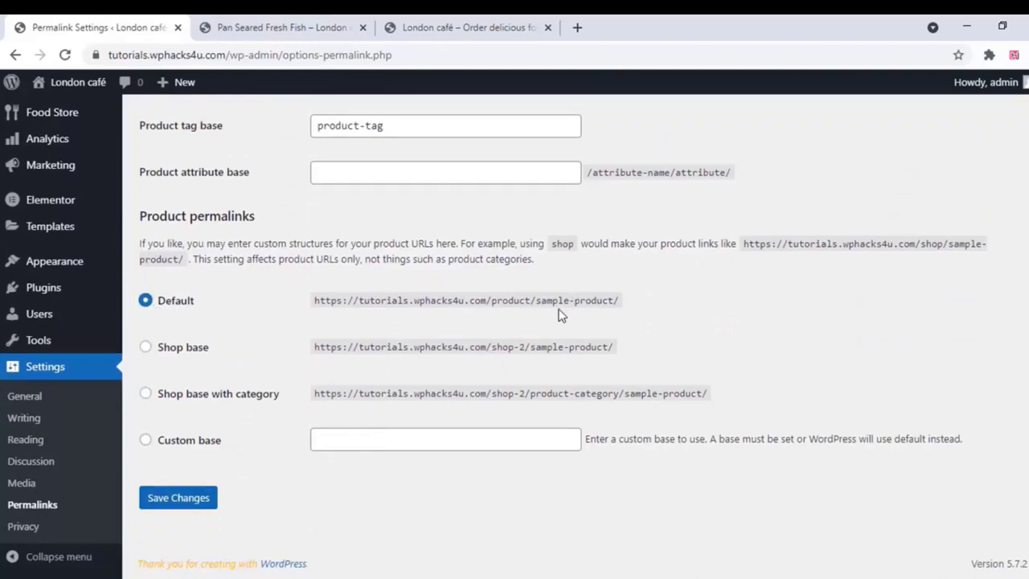
left_click(190, 500)
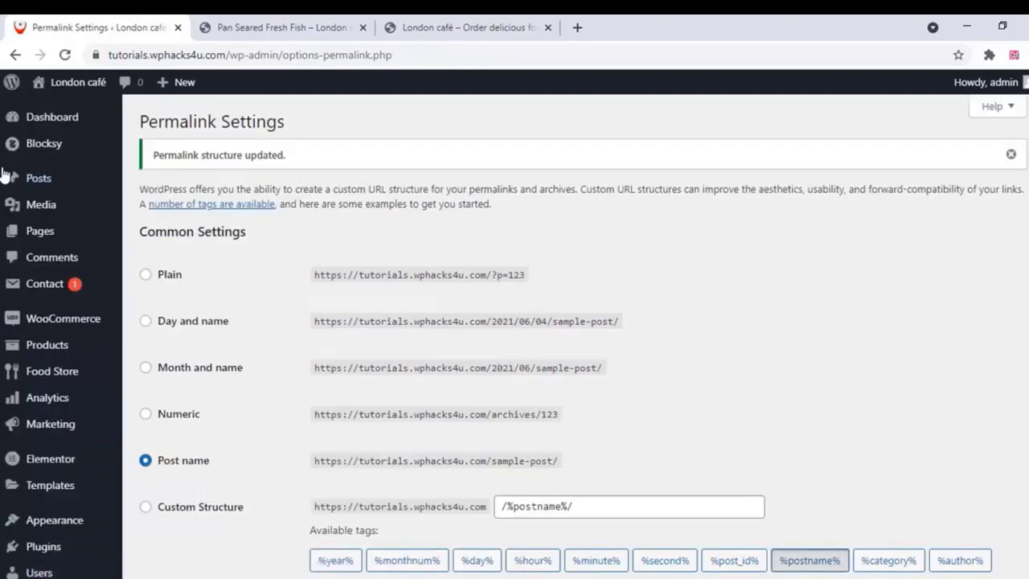
Reload the Pan Seared Fresh Fish product page and check its URL
left_click(285, 26)
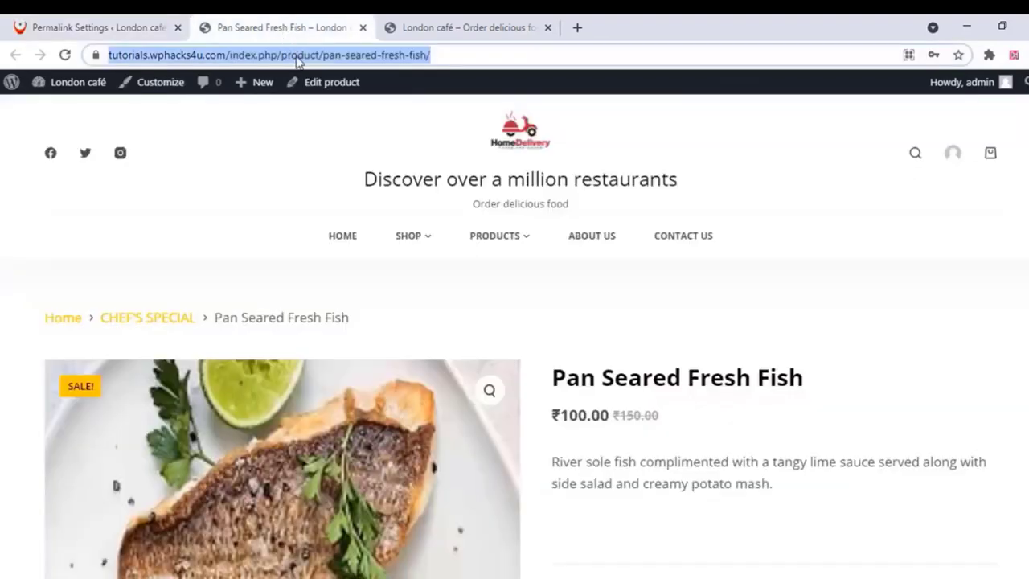
right_click(146, 211)
left_click(178, 253)
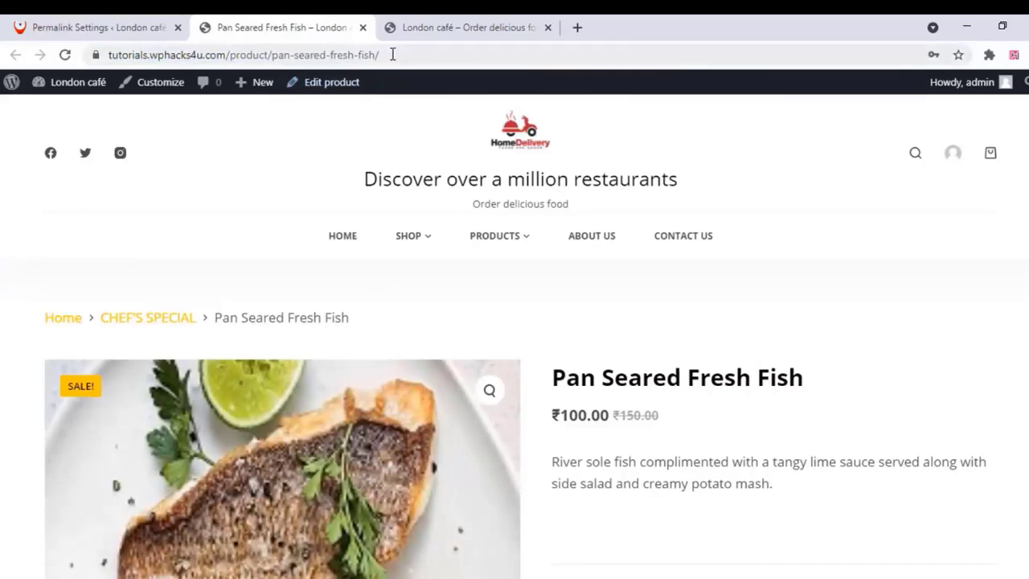
left_click_drag(393, 55, 170, 61)
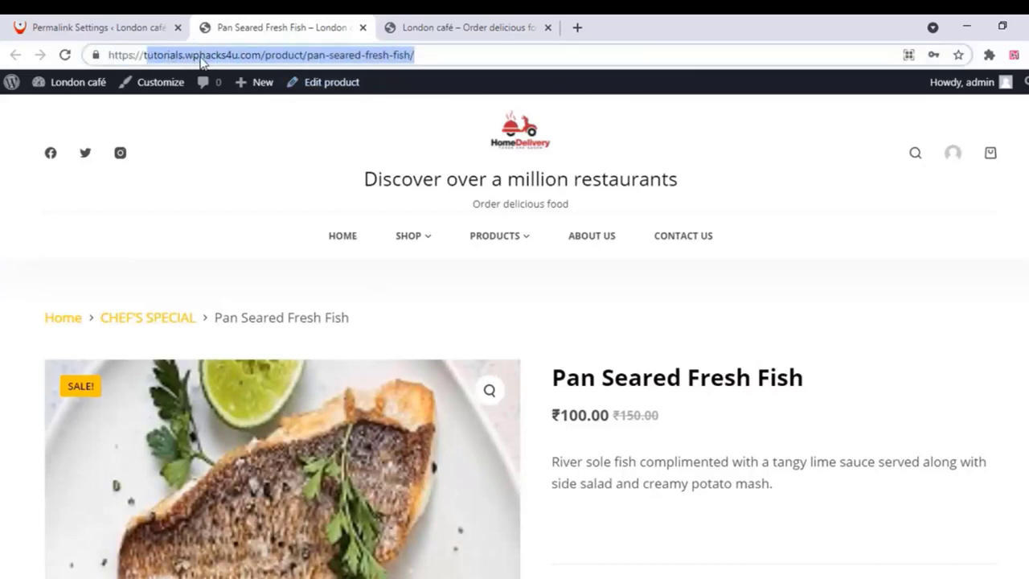
left_click(381, 58)
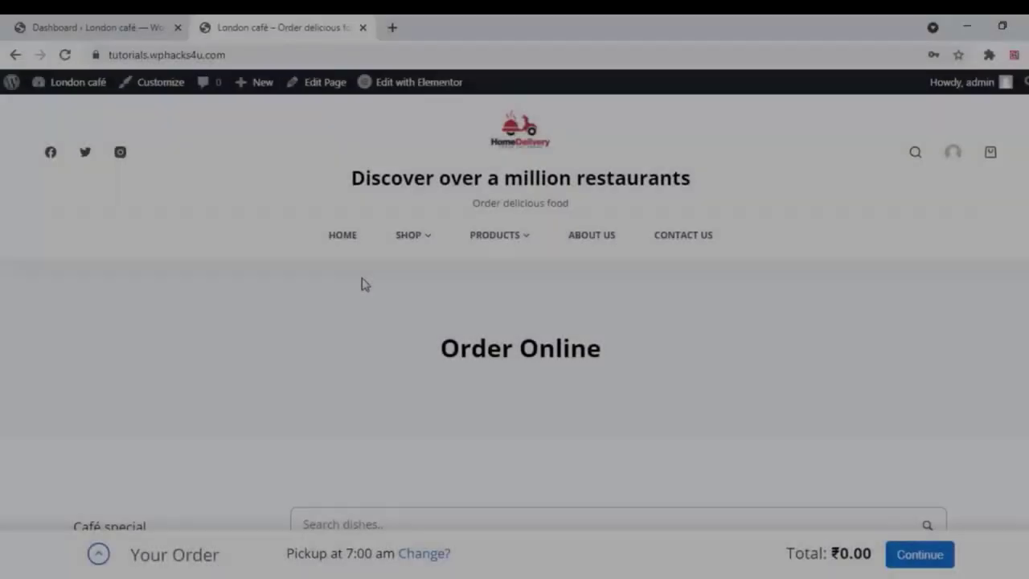
On the Order Online page, add one Pan Seared Fresh Fish from the CHEF'S SPECIAL section to the cart
scroll(362, 284, "down", 5)
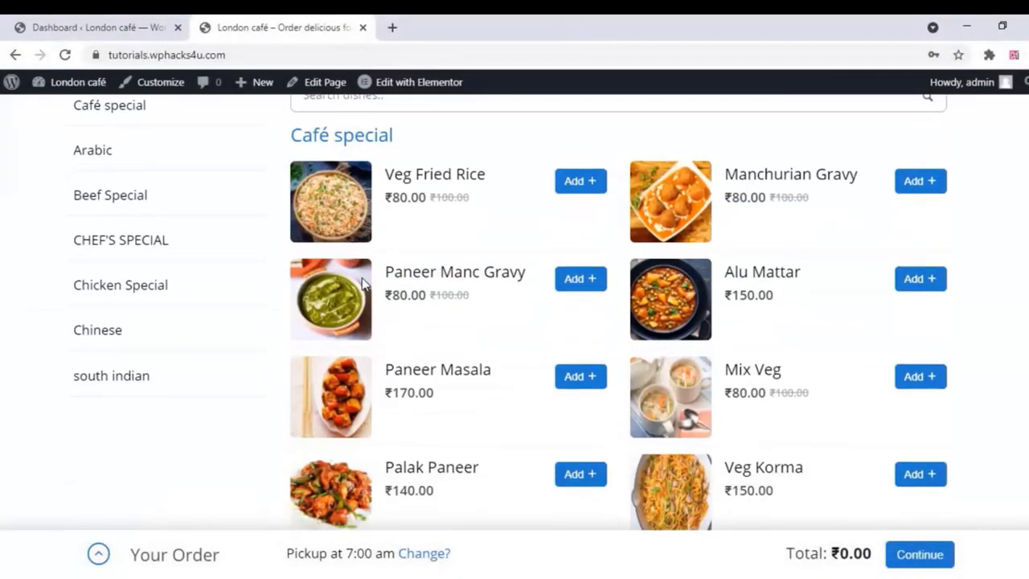
scroll(362, 281, "down", 6)
scroll(362, 281, "down", 4)
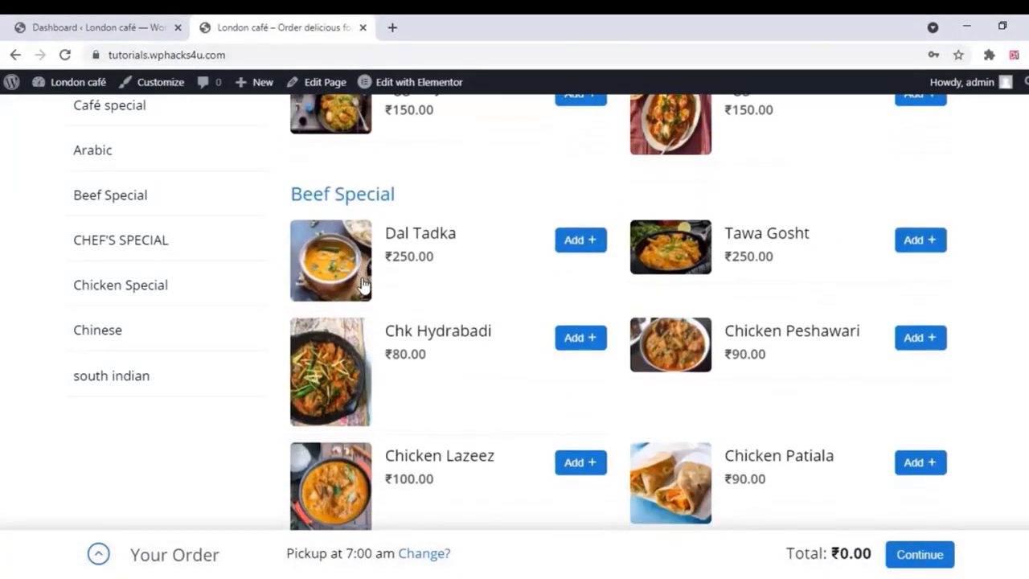
scroll(362, 286, "down", 6)
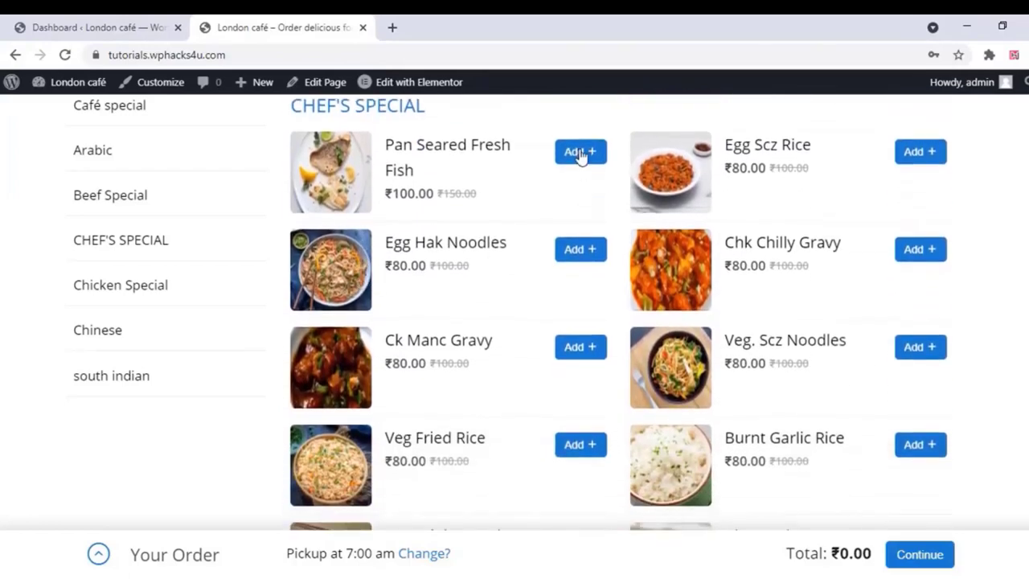
left_click(581, 152)
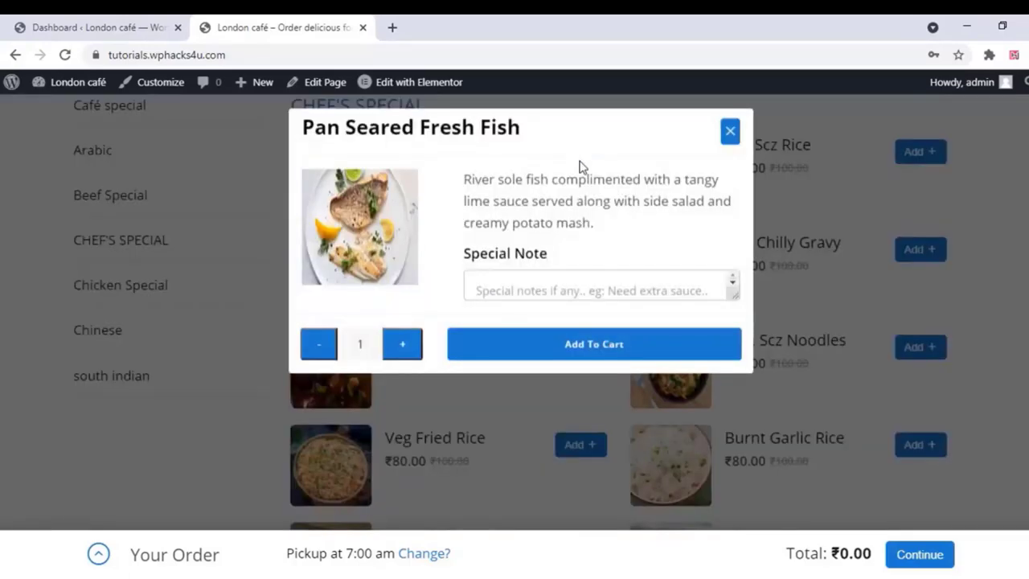
left_click(630, 289)
left_click(618, 345)
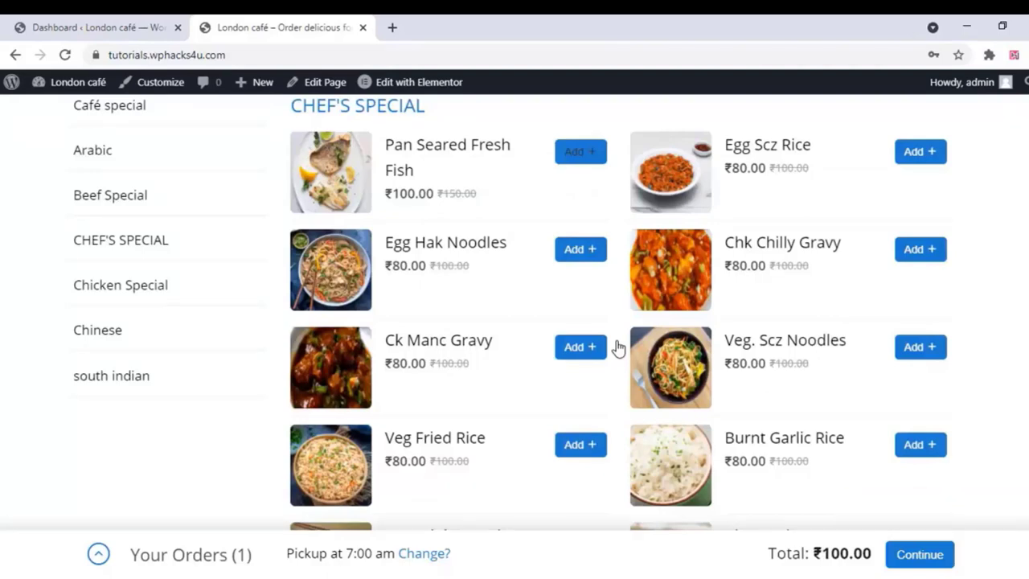
Continue to the checkout and review its service type, billing fields, order summary and payment options
left_click(921, 555)
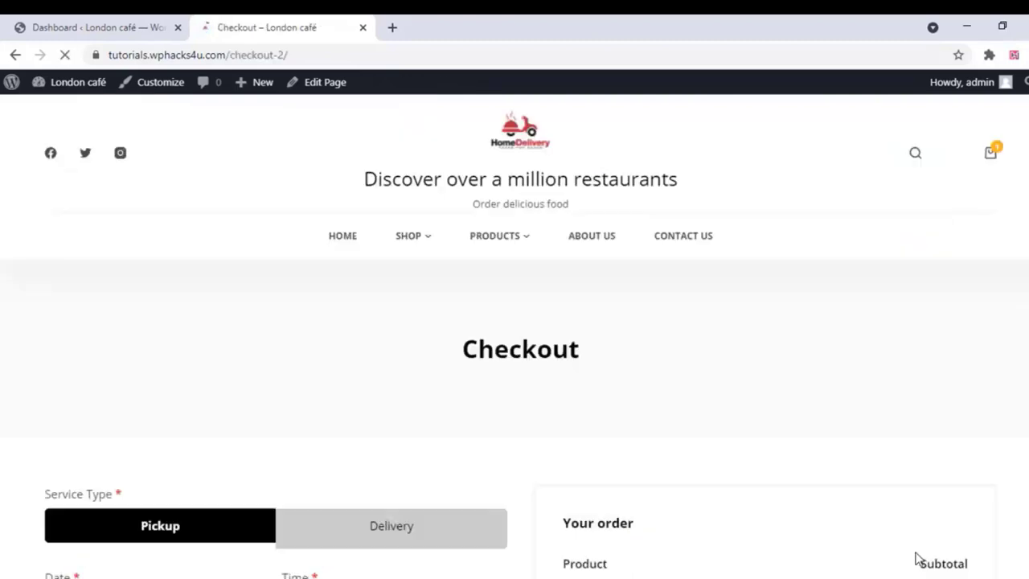
scroll(368, 401, "down", 6)
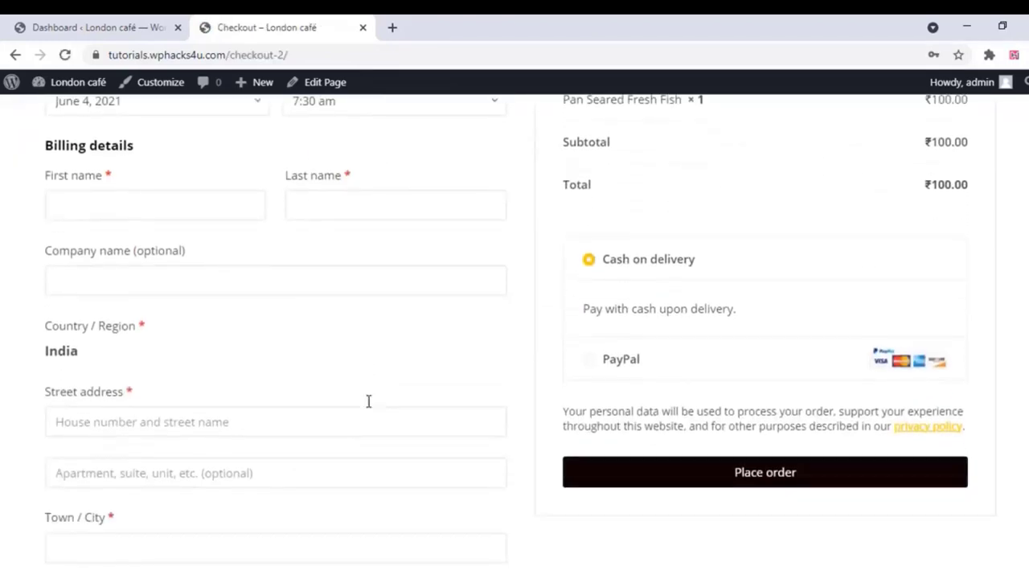
scroll(368, 402, "up", 6)
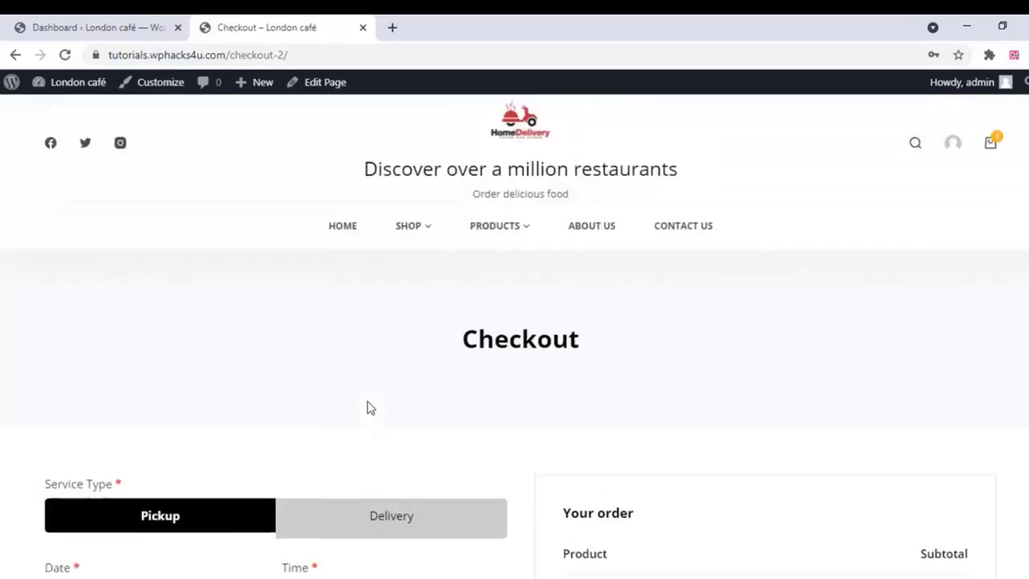
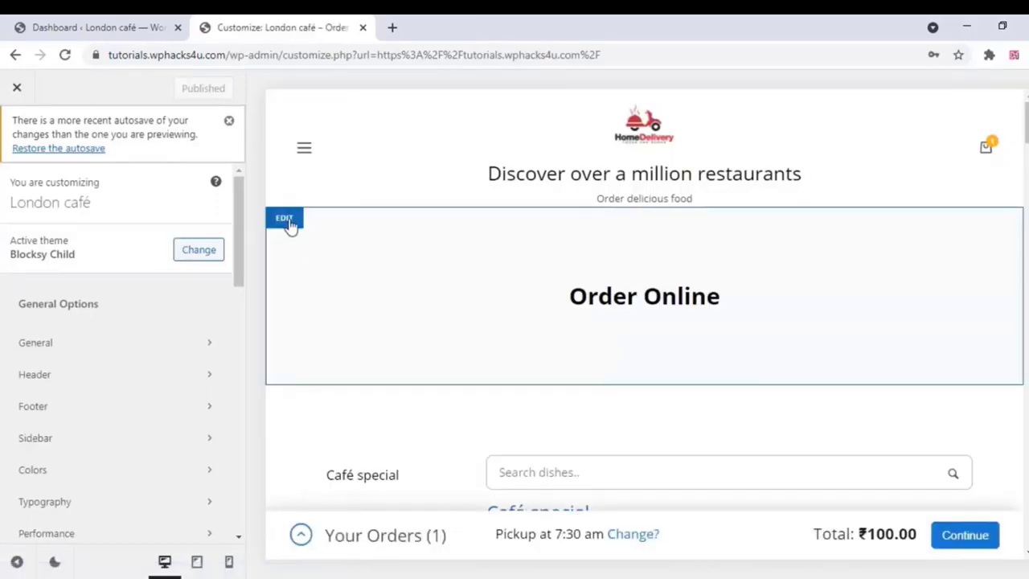
Upload banner1 from Downloads and set it as the container background image of the Order Online page title
left_click(287, 220)
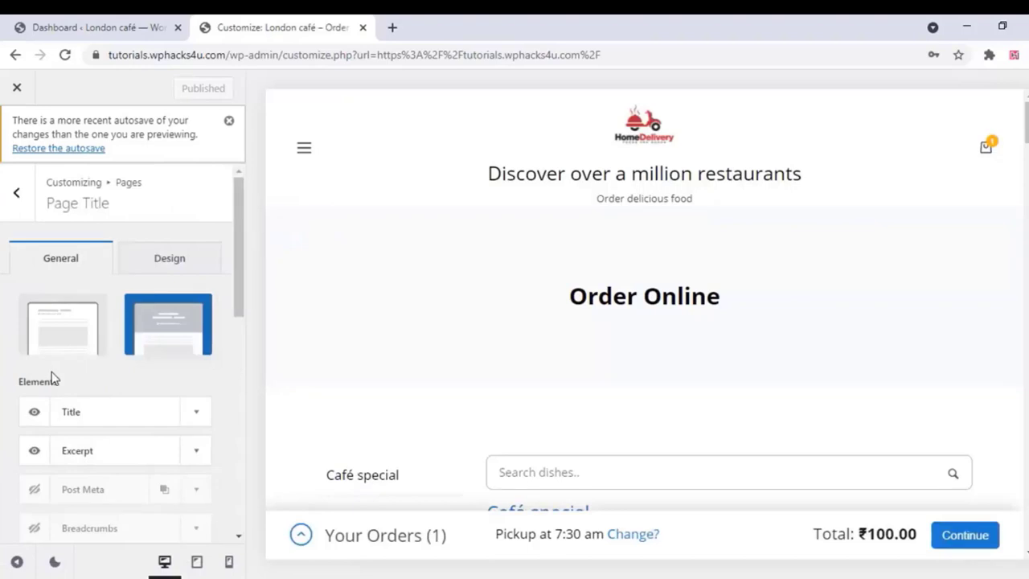
left_click(168, 259)
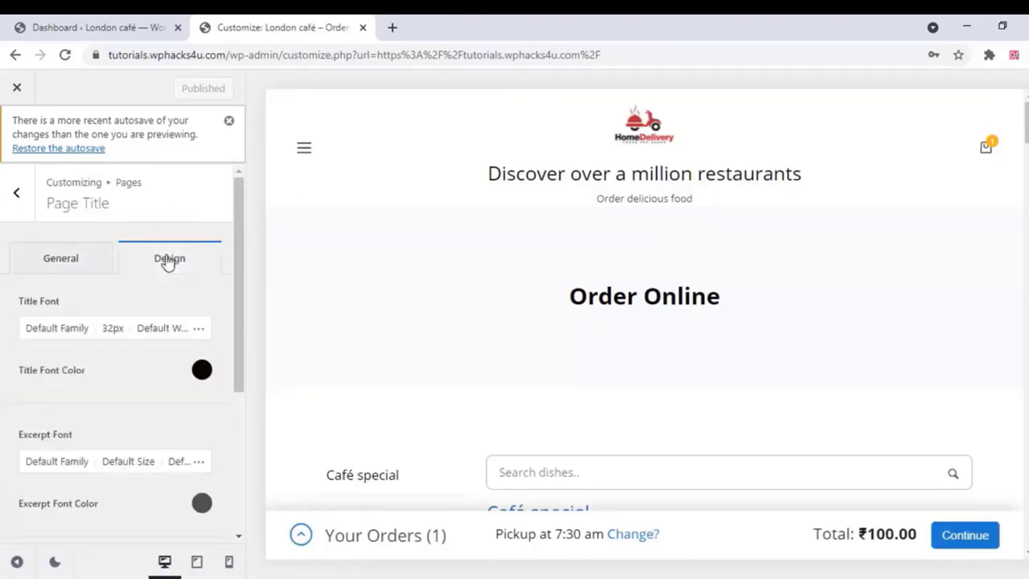
scroll(147, 380, "down", 5)
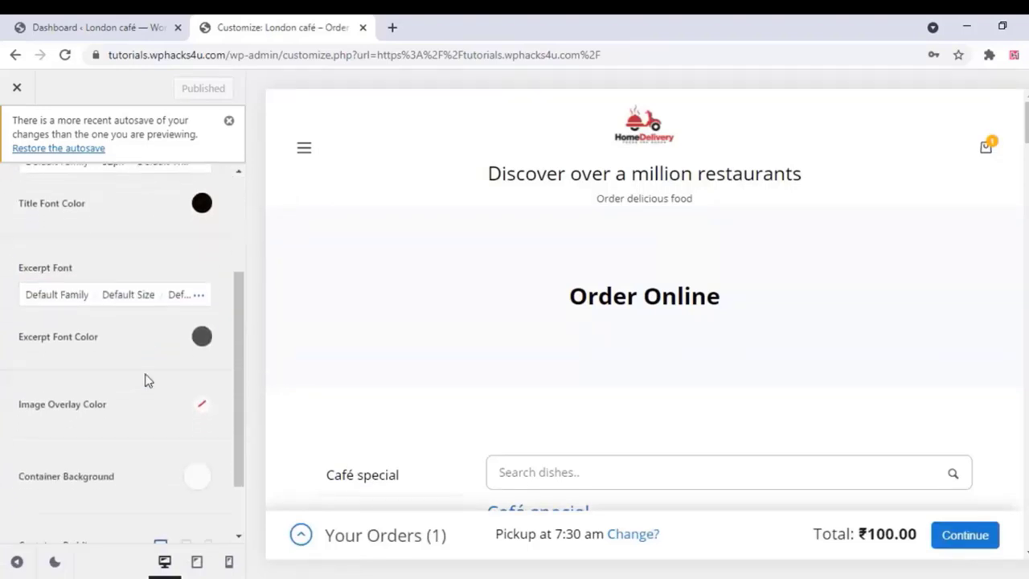
scroll(151, 373, "down", 1)
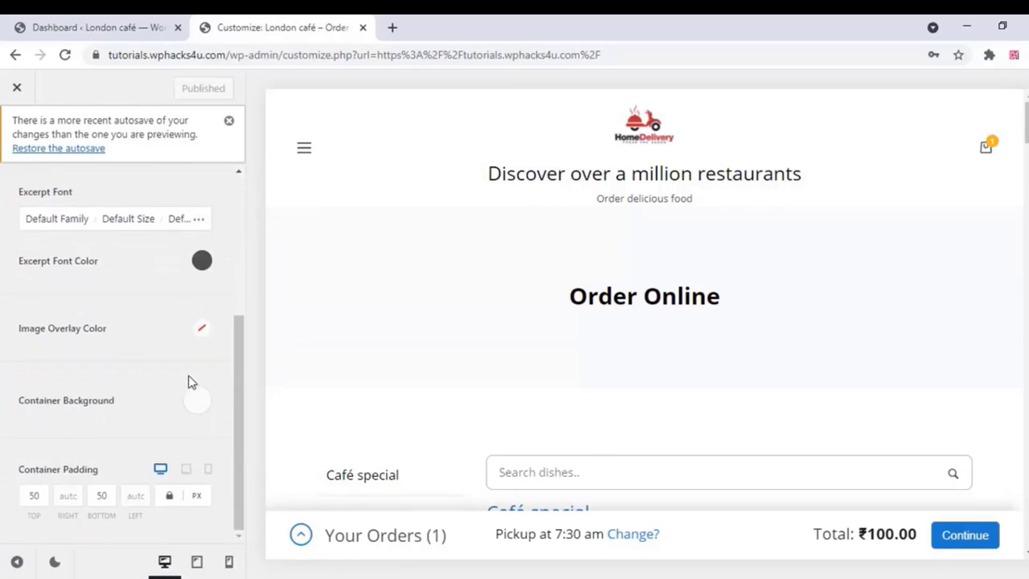
left_click(197, 400)
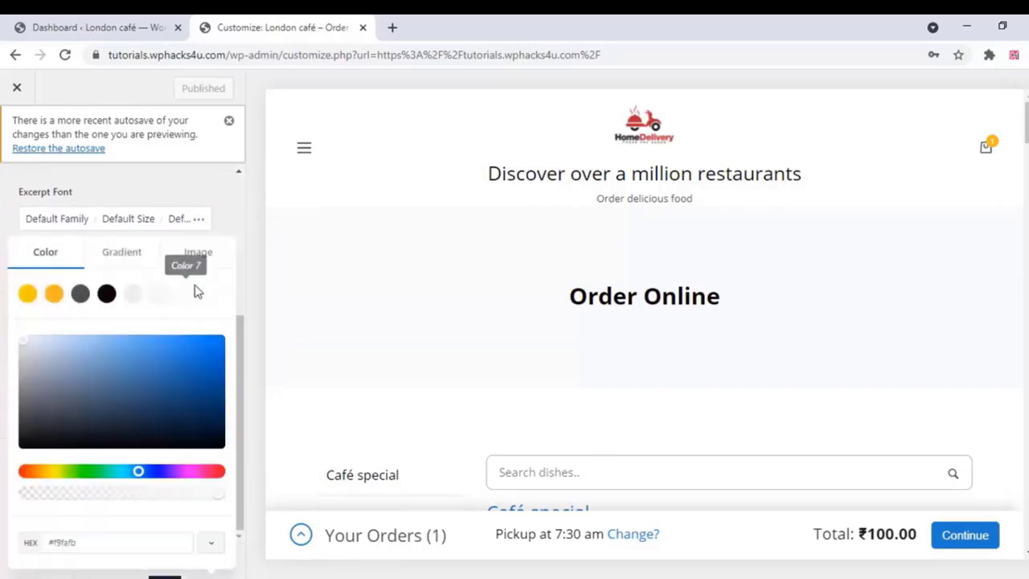
left_click(198, 254)
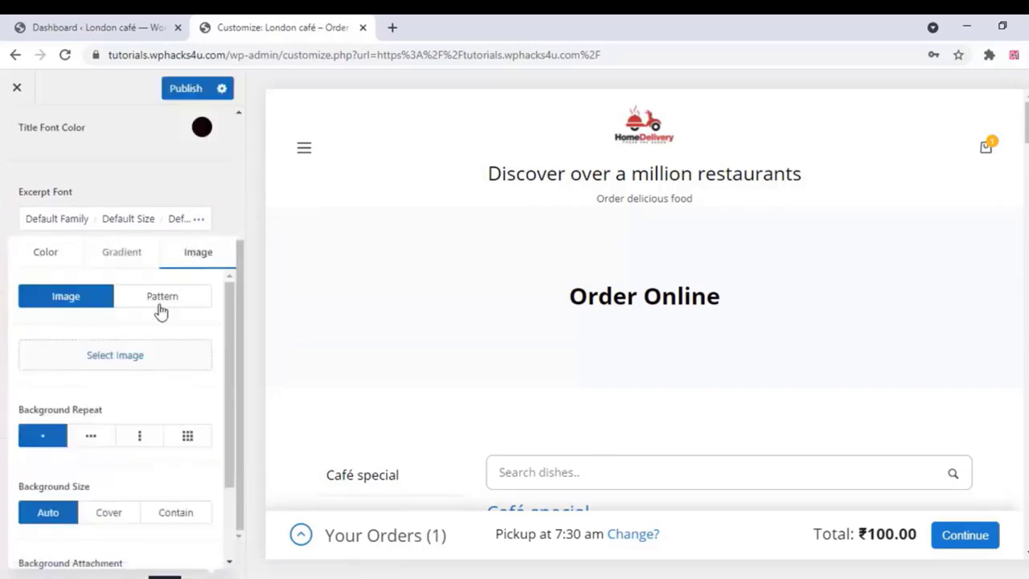
left_click(137, 363)
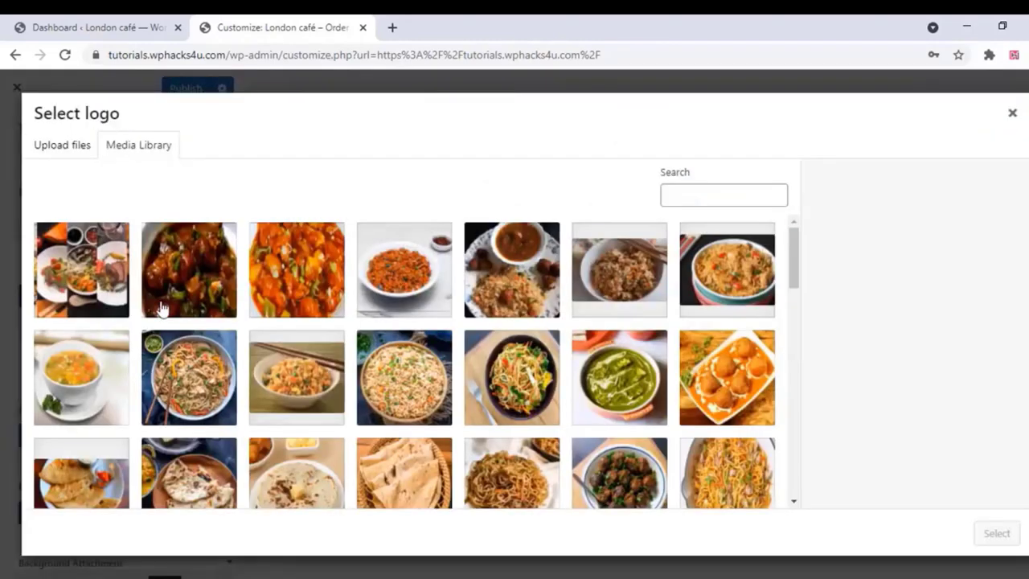
left_click(58, 147)
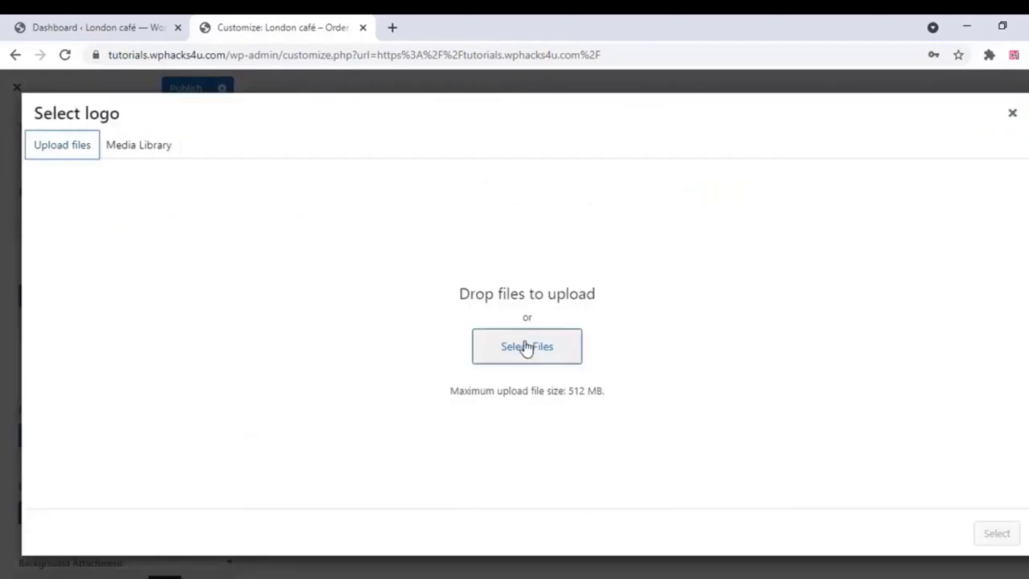
left_click(525, 346)
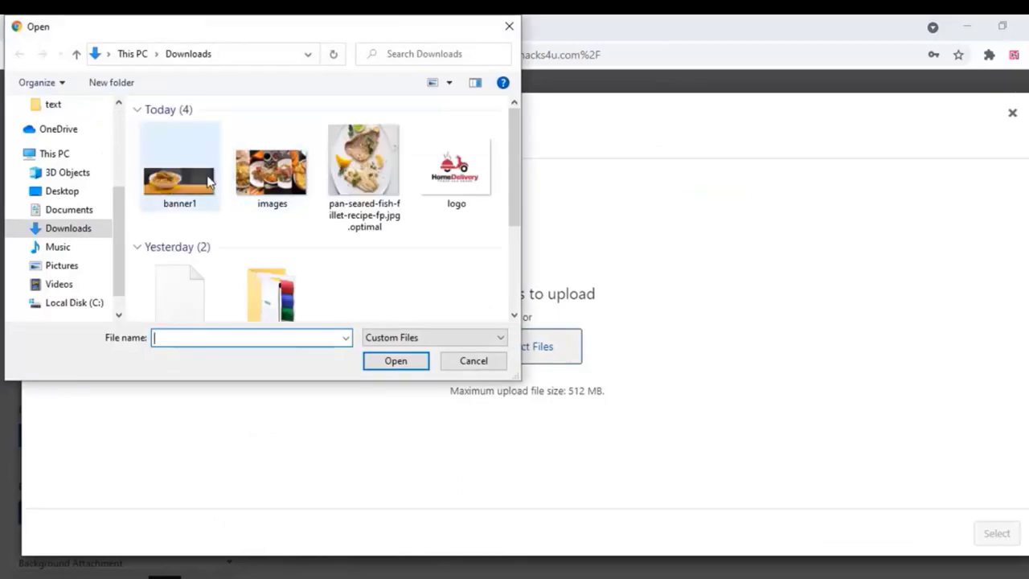
left_click(207, 187)
left_click(408, 363)
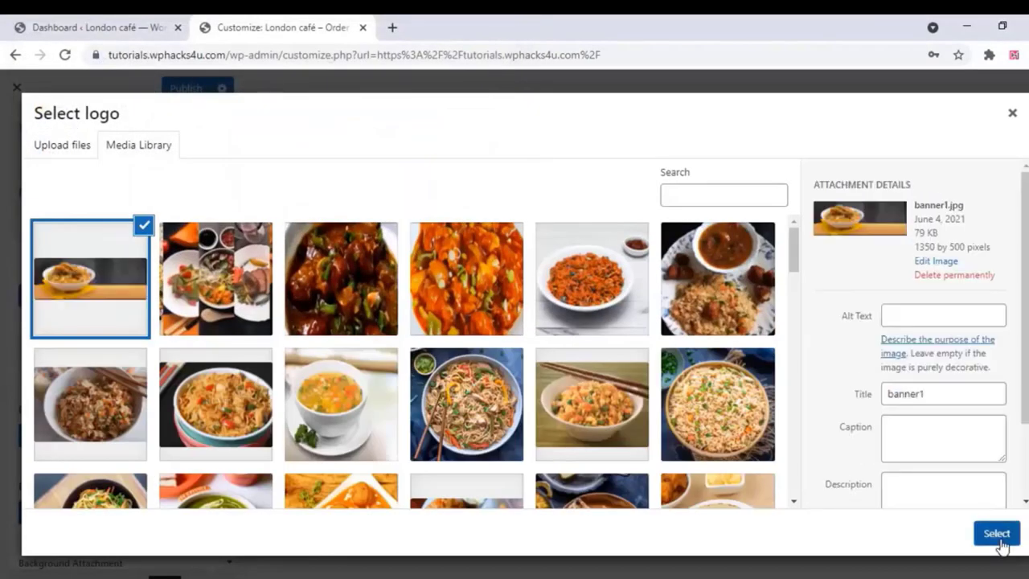
left_click(997, 534)
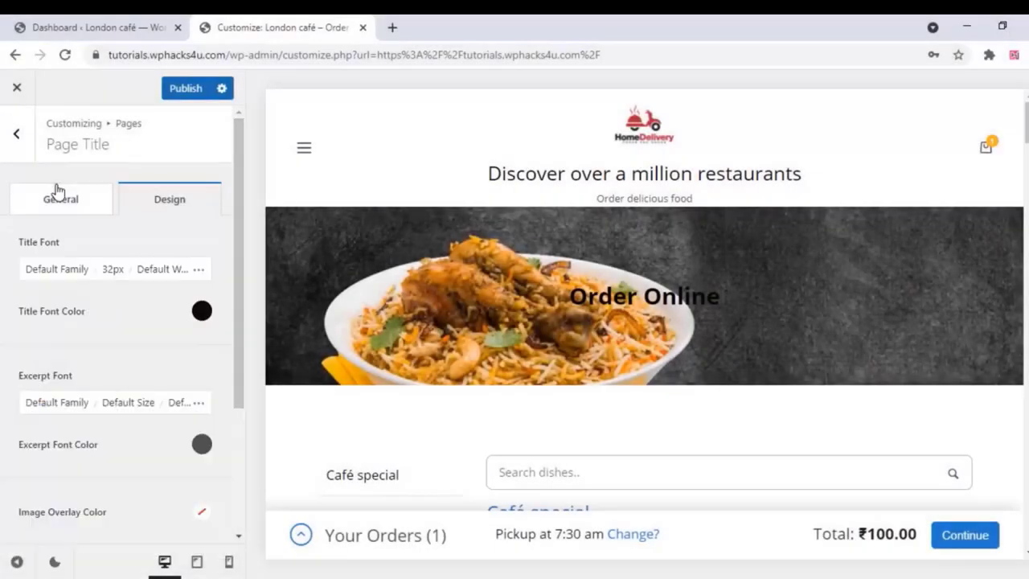
Set the page title font of the Order Online banner to Times New Roman at 108 px
left_click(58, 207)
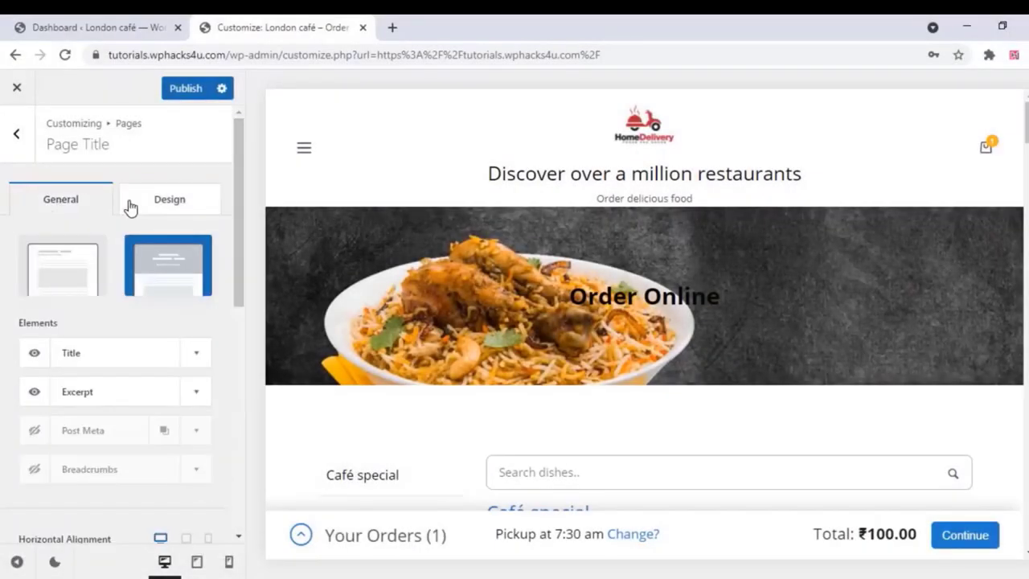
left_click(167, 202)
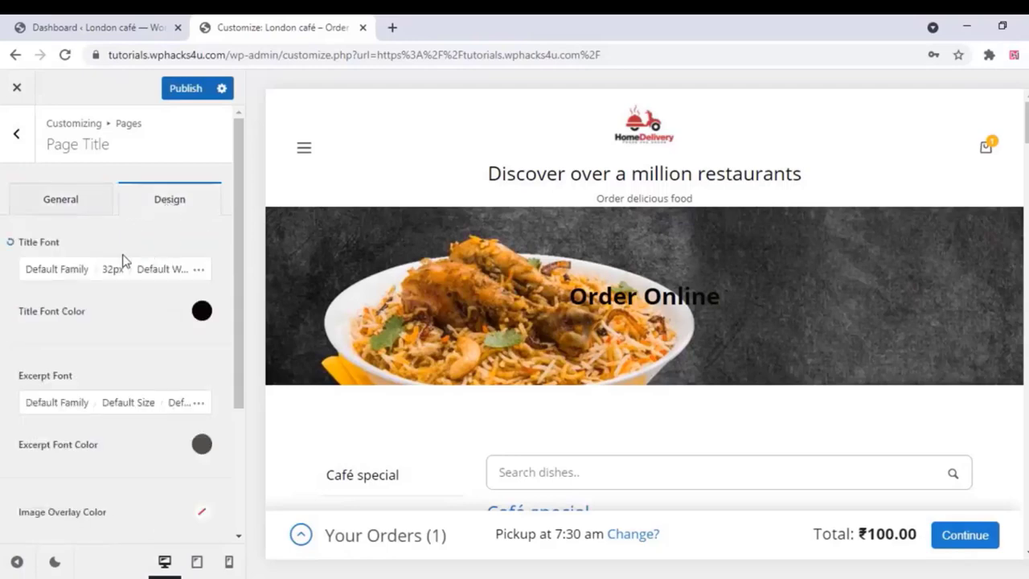
left_click(78, 273)
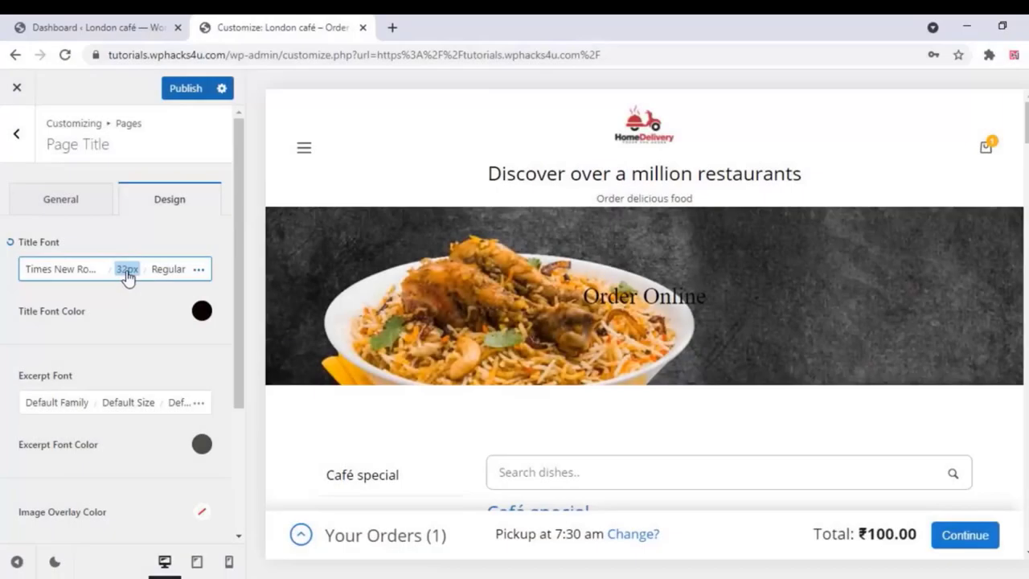
left_click(126, 270)
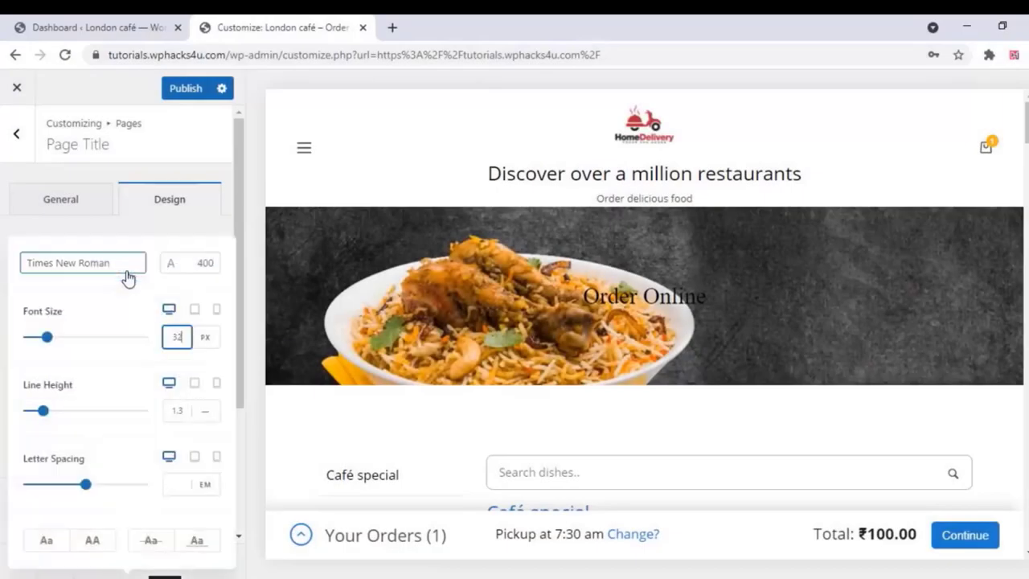
left_click(87, 337)
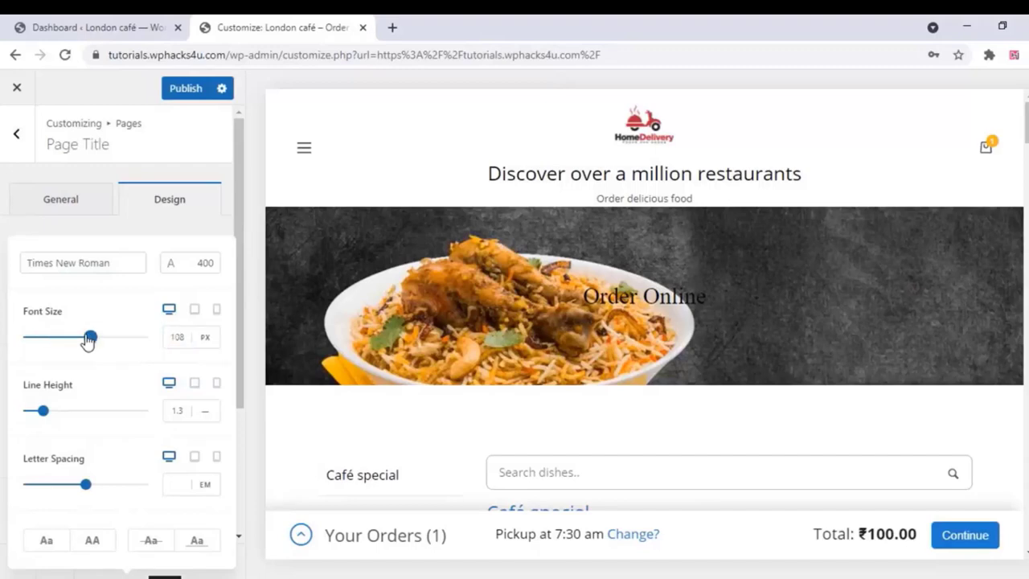
left_click(160, 197)
Set the page title's font colour to light grey #edeff2 and its weight to Ultra-Bold 900
left_click(202, 314)
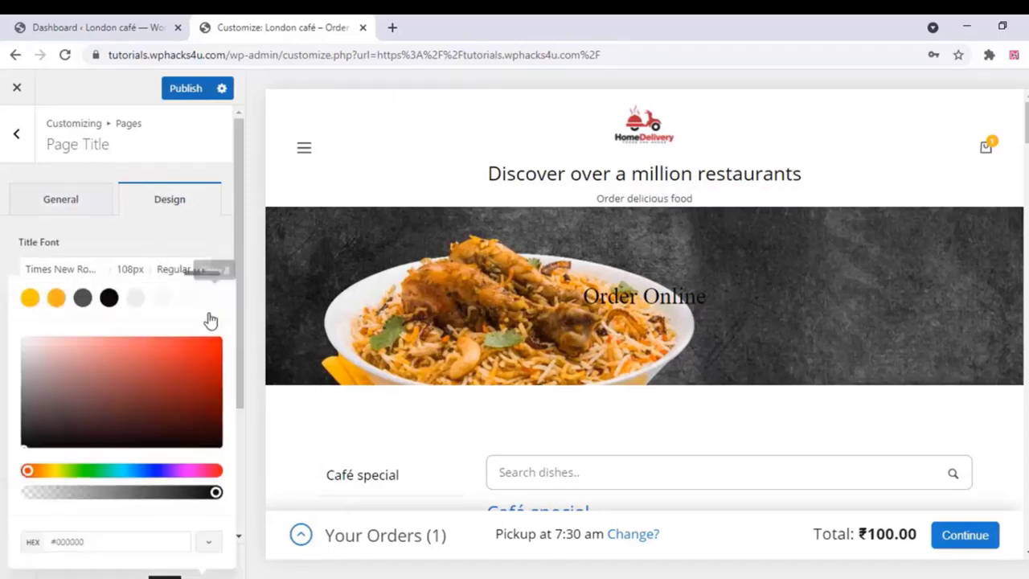
left_click(137, 299)
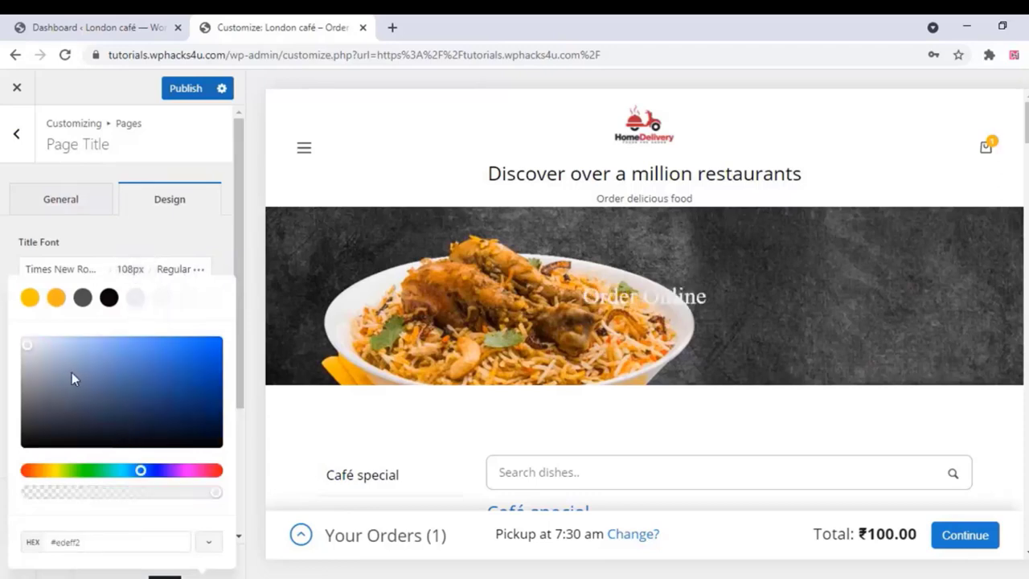
left_click(180, 270)
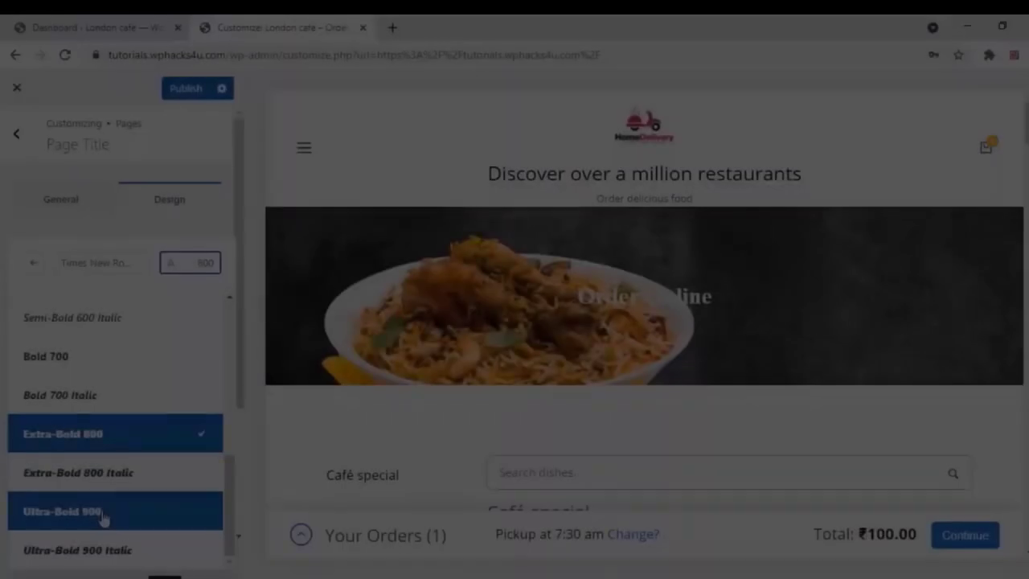
left_click(102, 515)
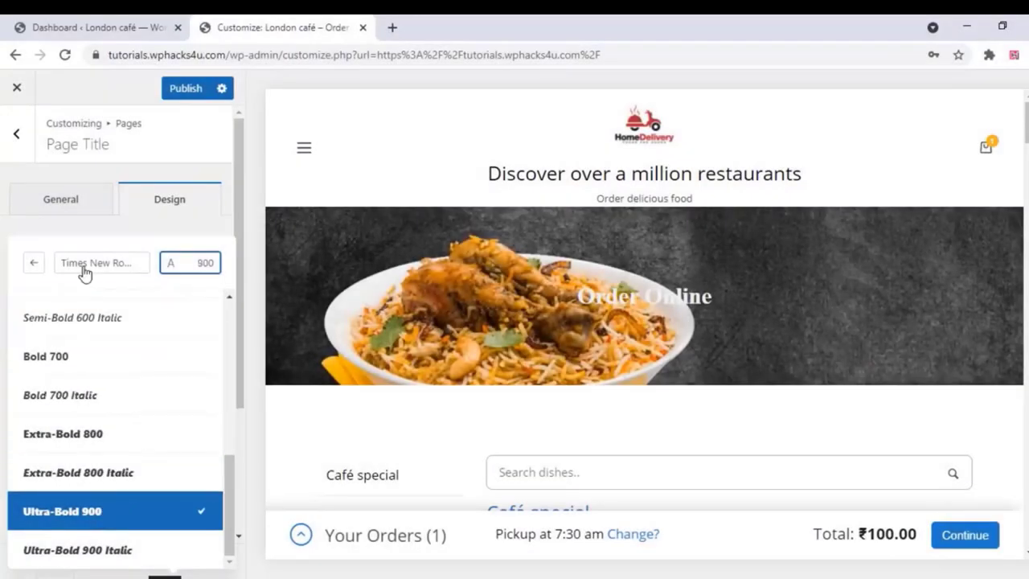
left_click(176, 222)
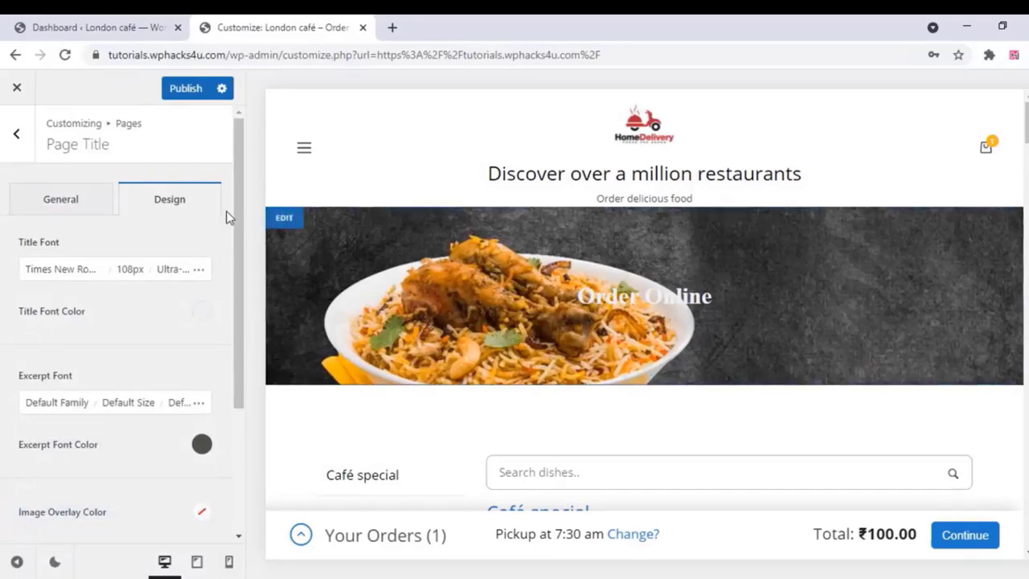
Publish the page title changes and check the banner and footer on the live Order Online page
left_click(184, 88)
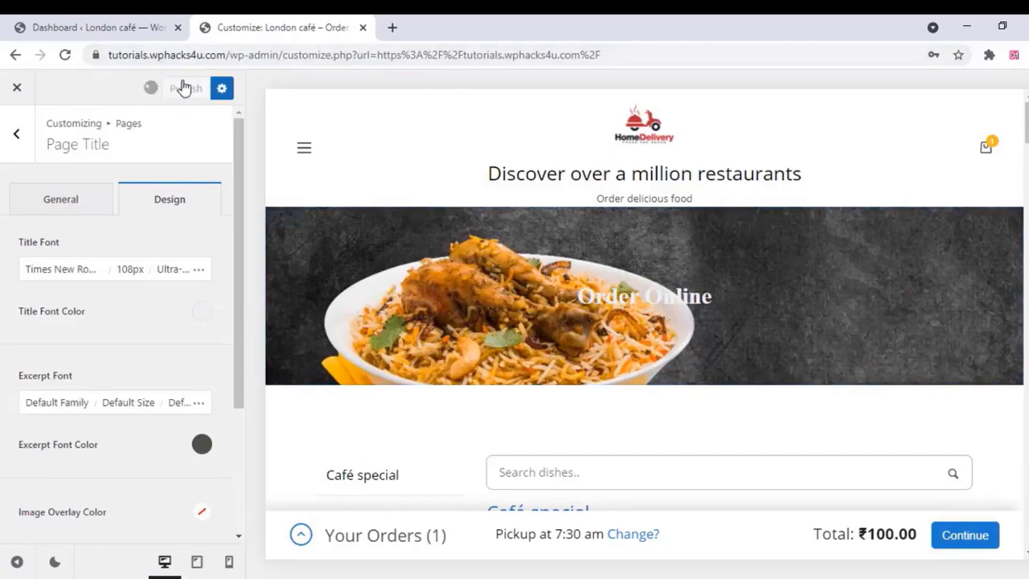
left_click(17, 87)
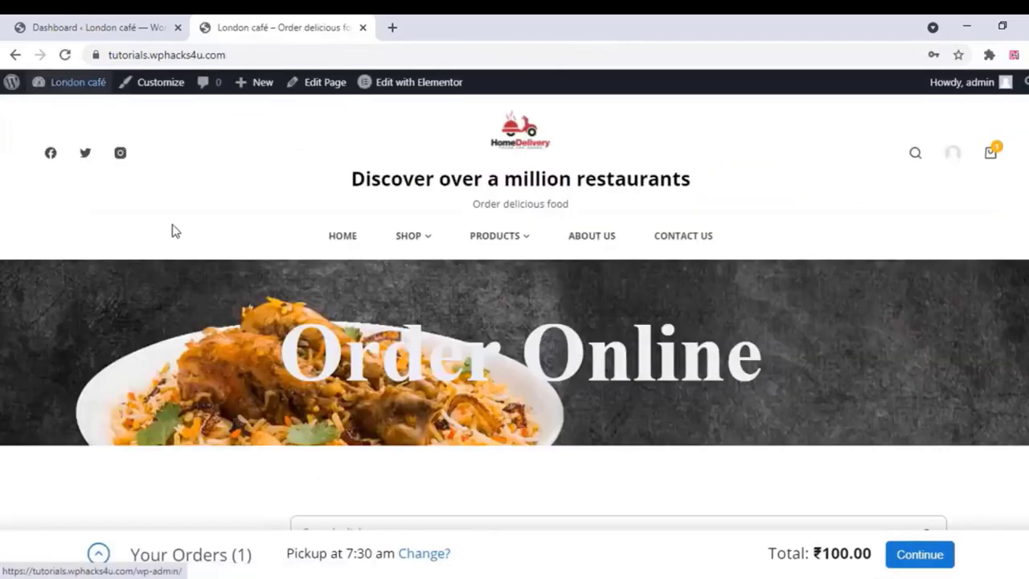
scroll(172, 231, "down", 1)
scroll(172, 231, "down", 1)
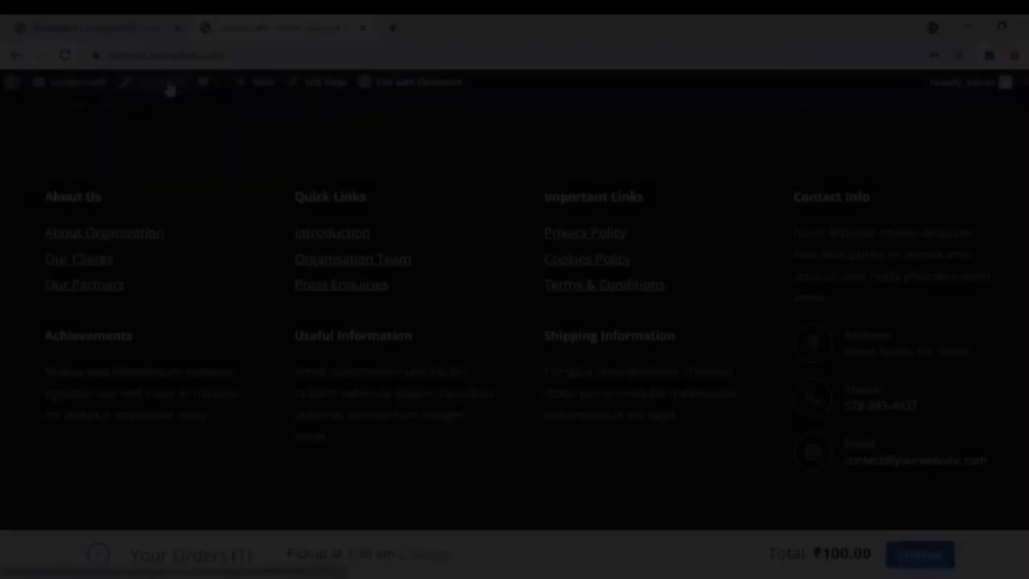
Reopen the site for customizing and remove Widget Area 1 from the footer's middle row
left_click(168, 87)
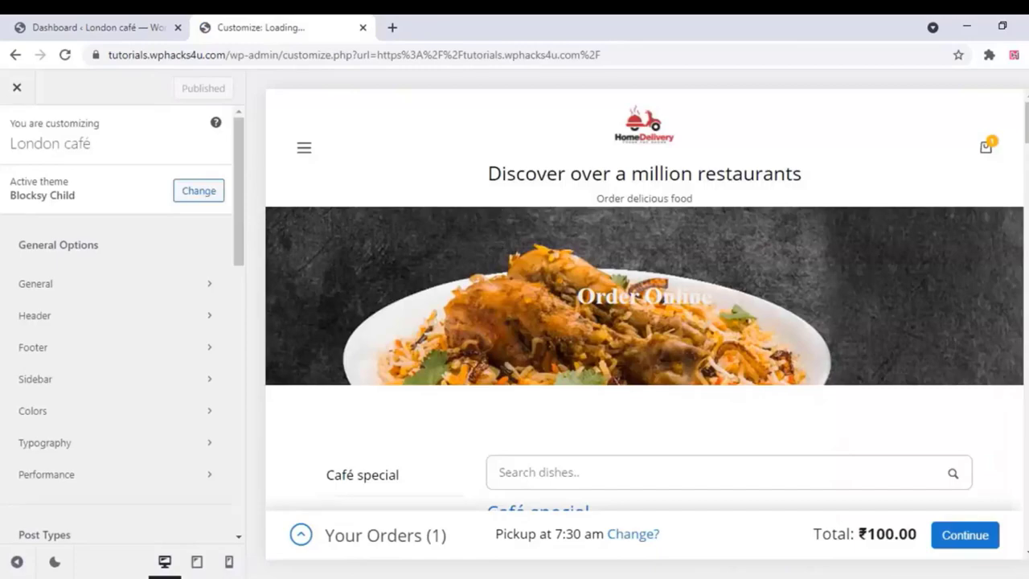
left_click_drag(1026, 120, 1026, 491)
scroll(643, 297, "down", 2)
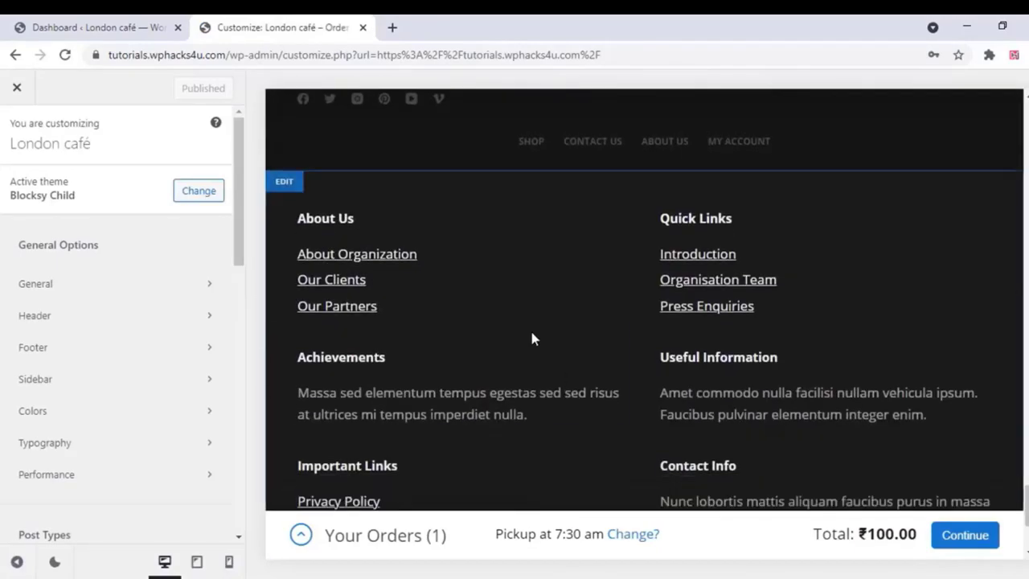
scroll(511, 293, "down", 1)
scroll(512, 301, "down", 1)
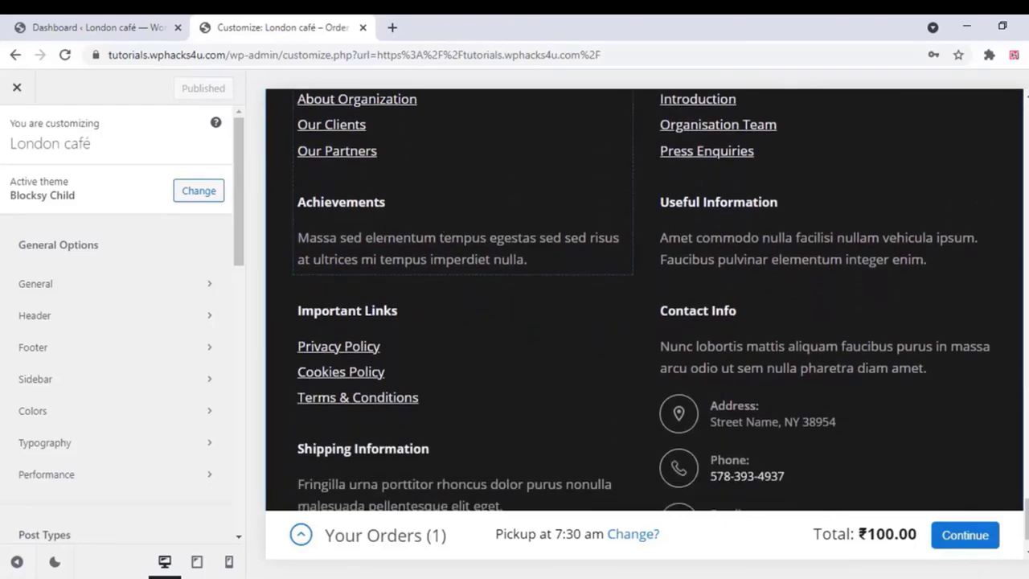
scroll(386, 233, "up", 3)
left_click(312, 217)
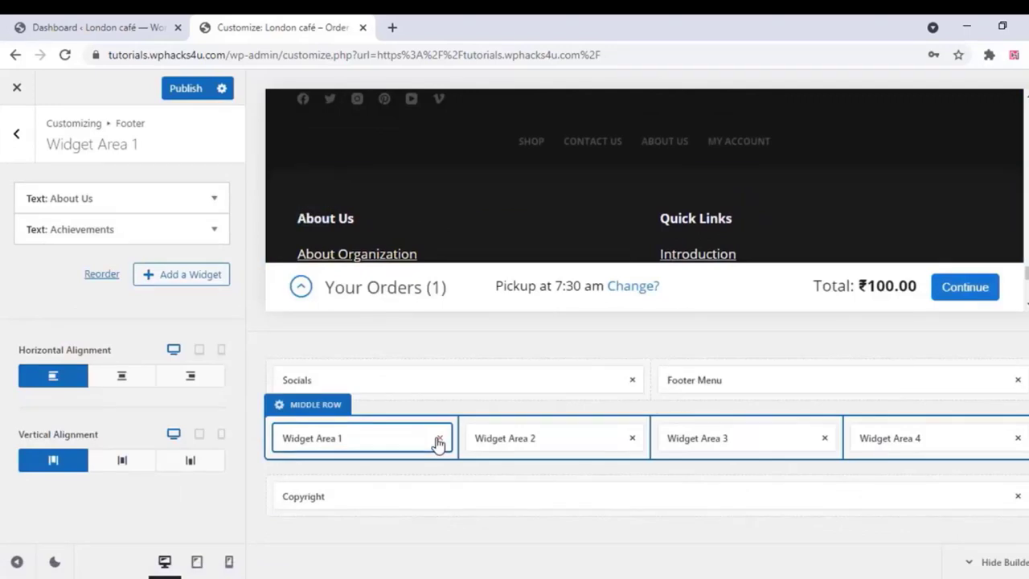
left_click(439, 440)
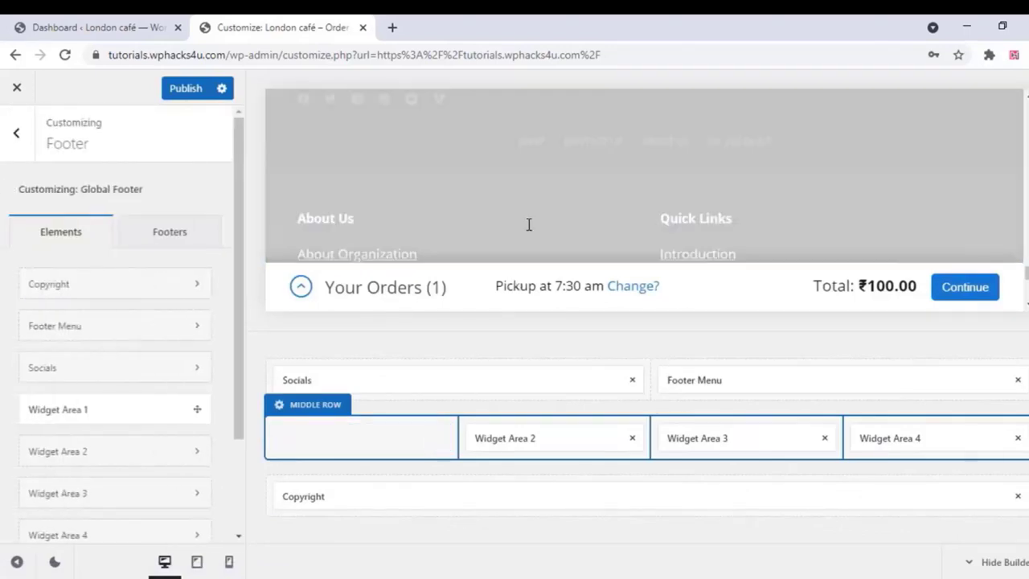
Replace the footer's Contact Info text with "Delivering With All Safety Measures. Use Code SWIGGYIT And Get Upto Rs. 100 Off. Temperature Checks, Sanitized Kitchens,"
scroll(532, 193, "down", 3)
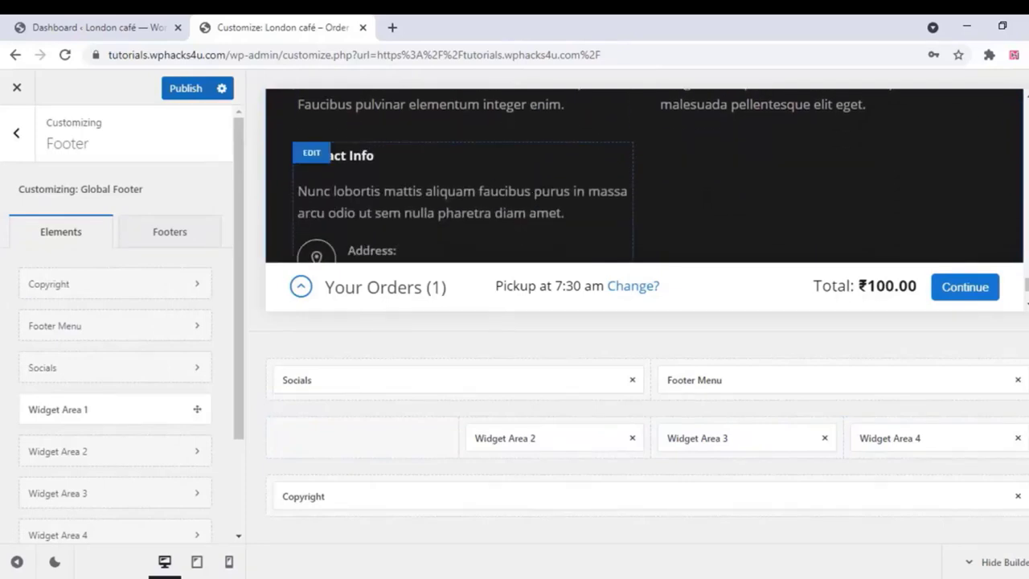
scroll(487, 171, "down", 1)
scroll(442, 172, "up", 1)
scroll(179, 420, "down", 3)
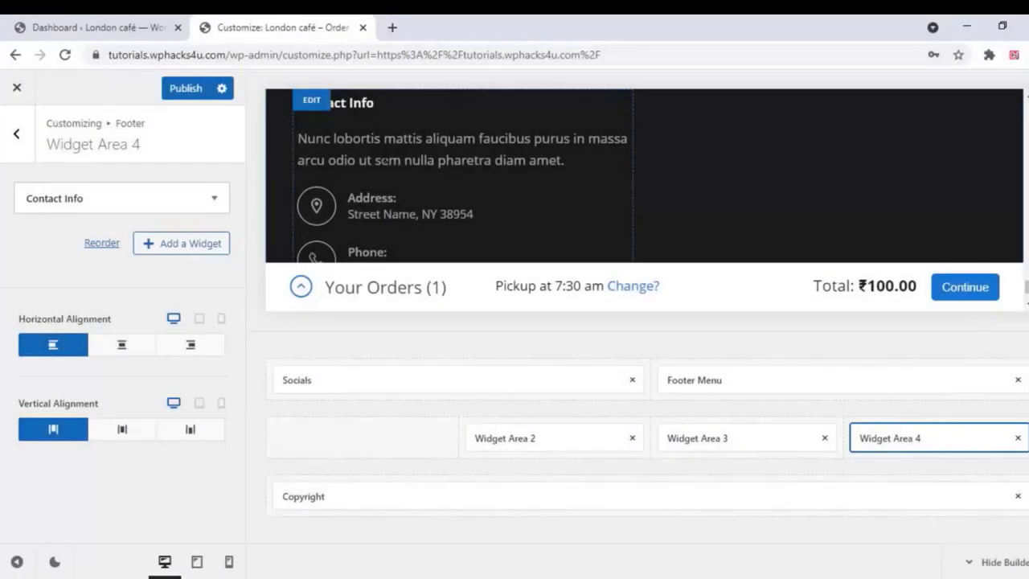
left_click(385, 159, "shift")
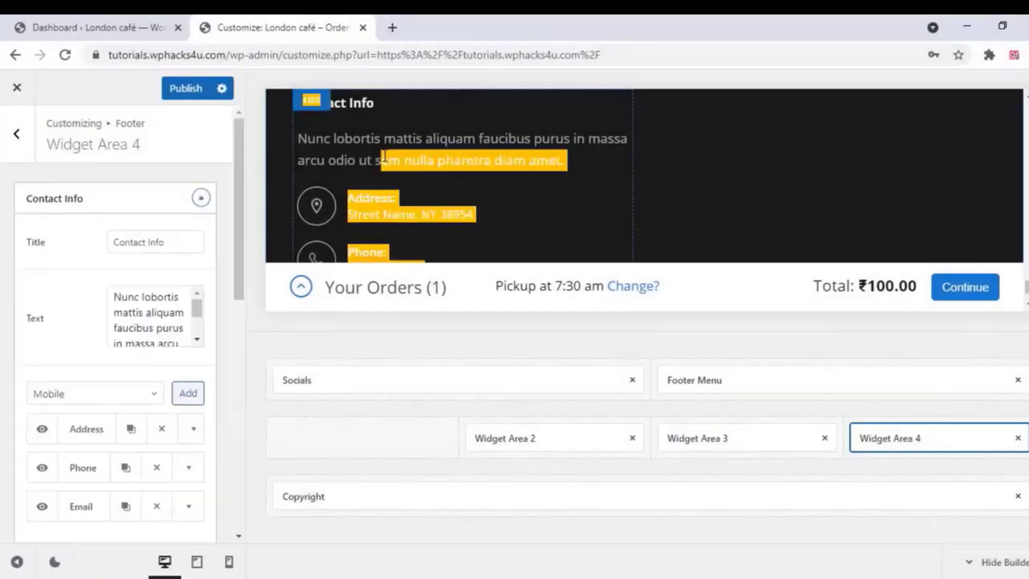
left_click(576, 161)
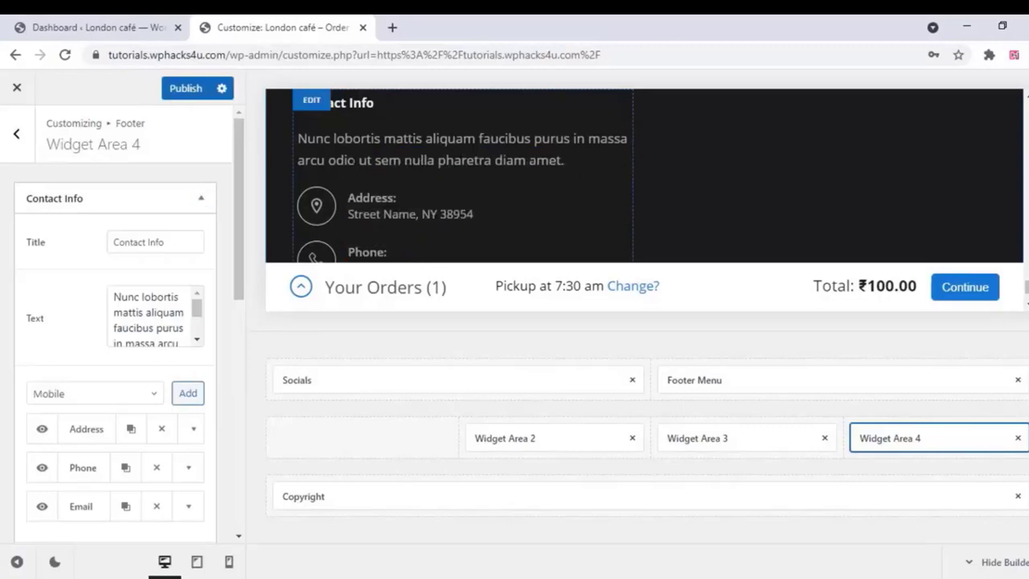
left_click(117, 299)
scroll(137, 305, "down", 2)
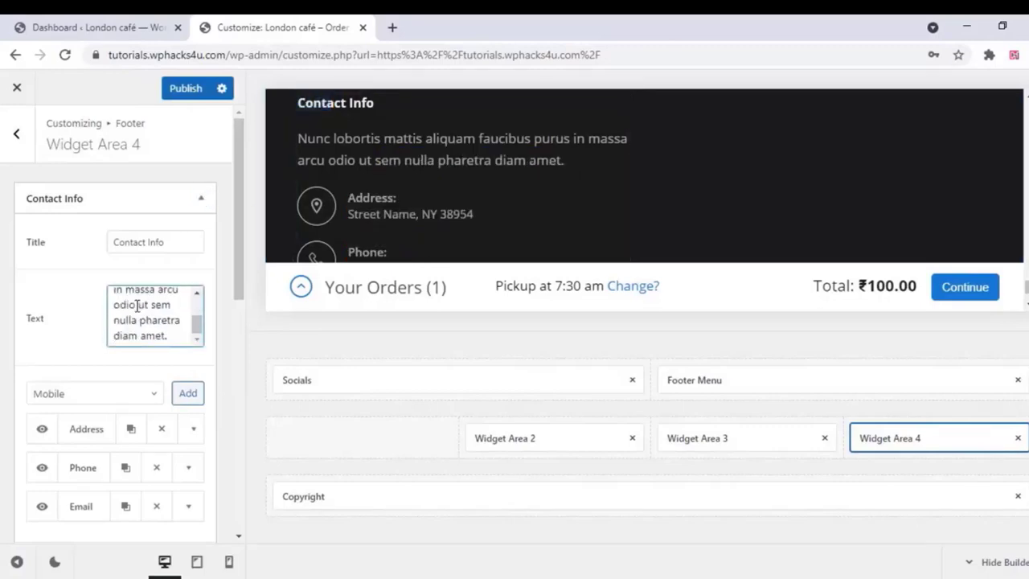
scroll(137, 306, "up", 2)
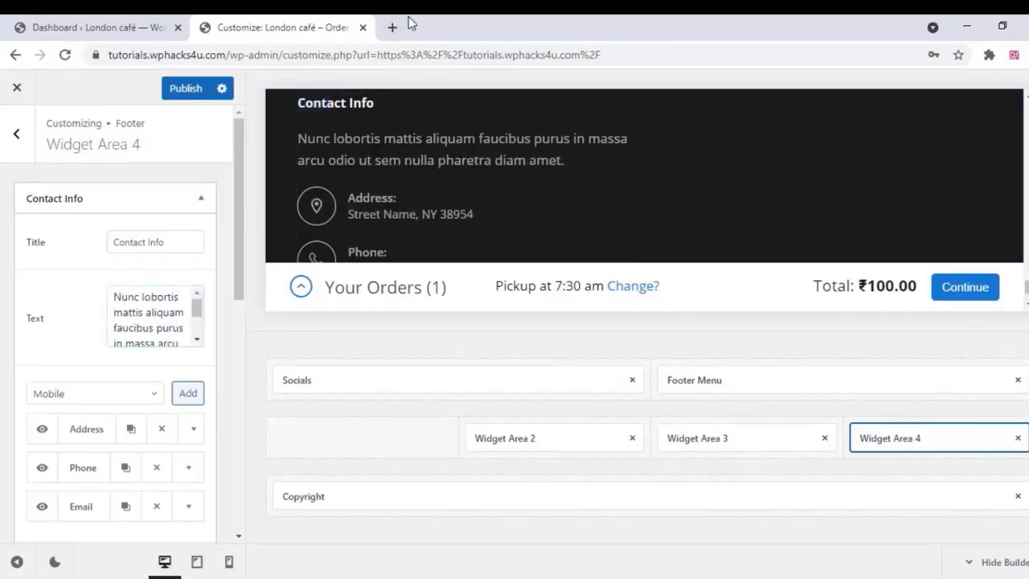
key("ctrl+a")
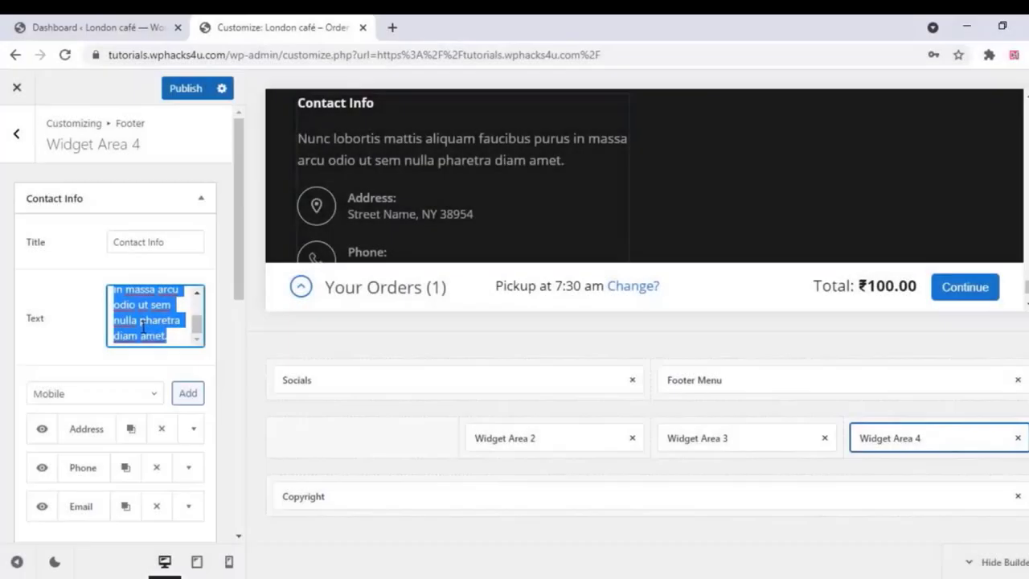
right_click(144, 330)
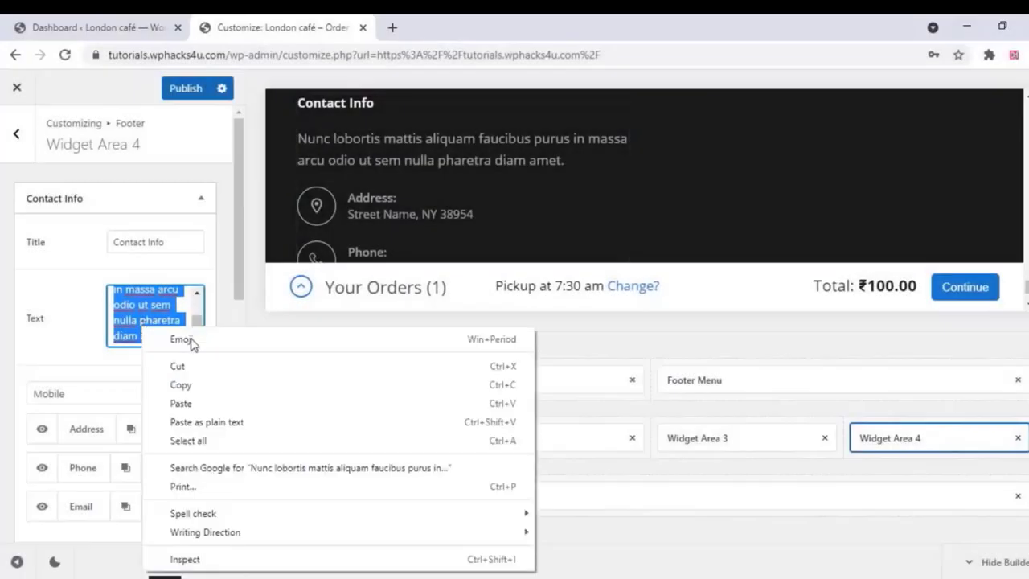
left_click(198, 422)
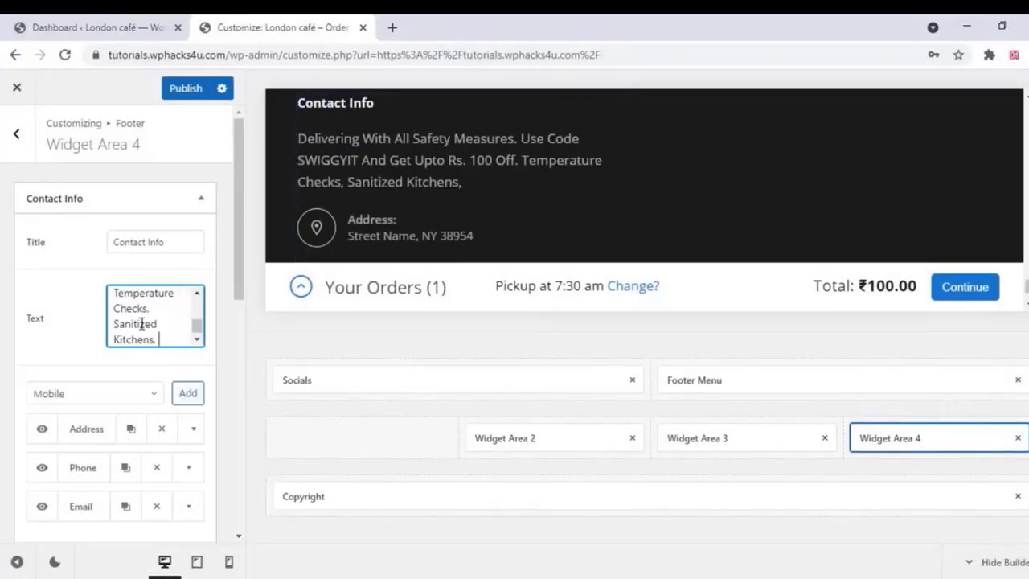
Delete "Use Code SWIGGYIT" from the Contact Info text and publish the footer changes
scroll(146, 313, "up", 2)
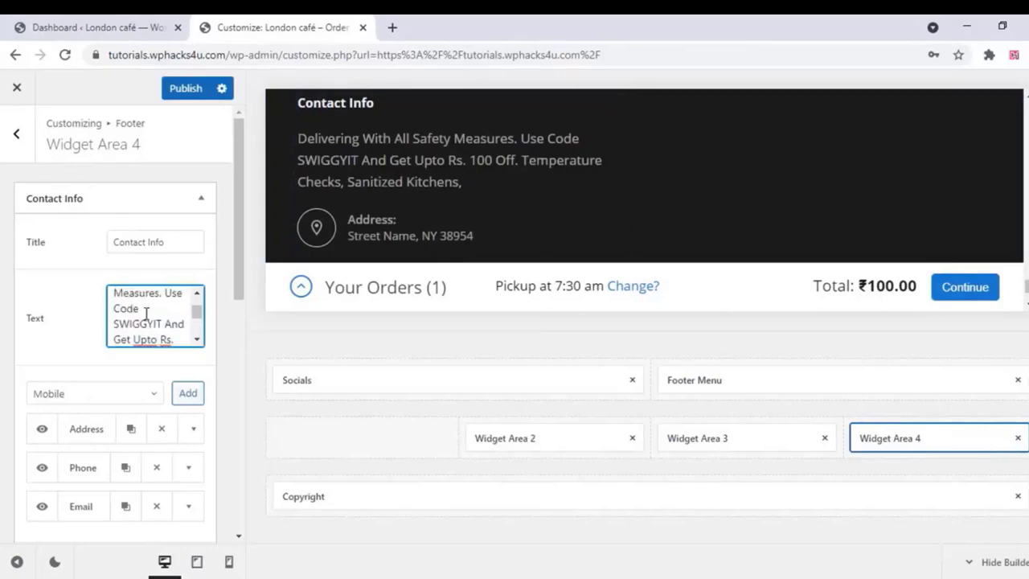
left_click_drag(154, 324, 124, 311)
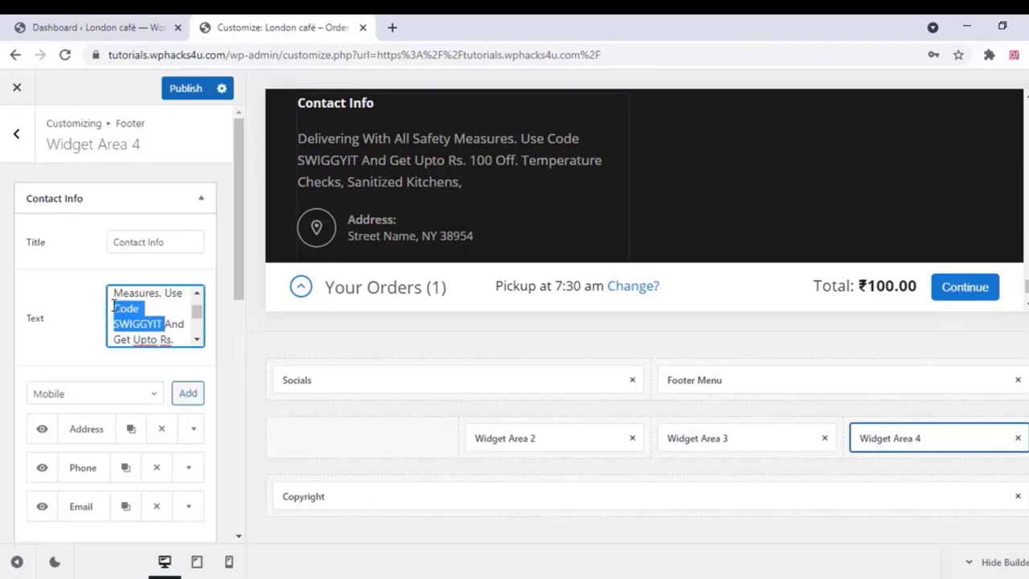
key("BackSpace")
key("BackSpace")
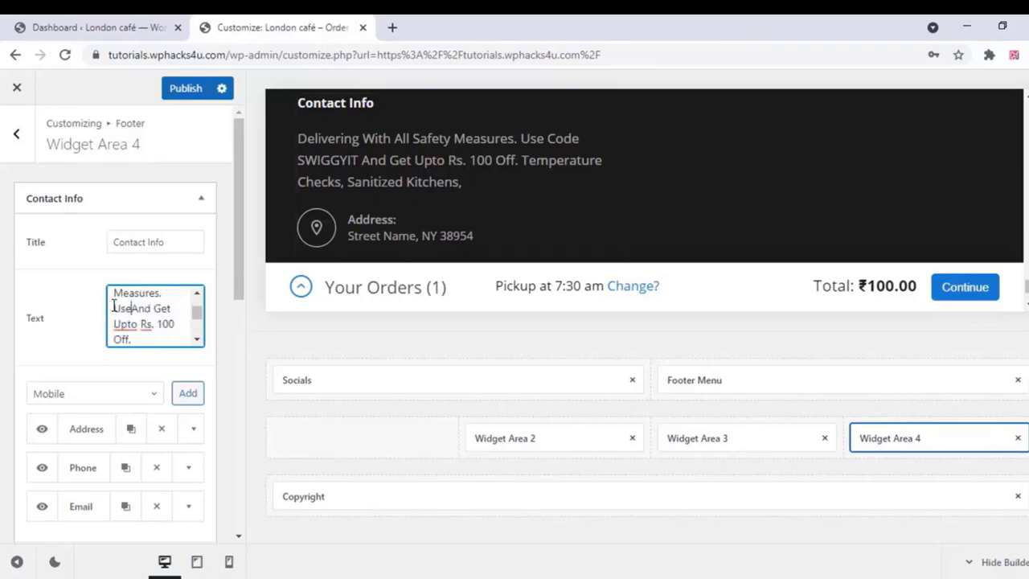
key("BackSpace")
key("BackSpace")
key("BackSpace")
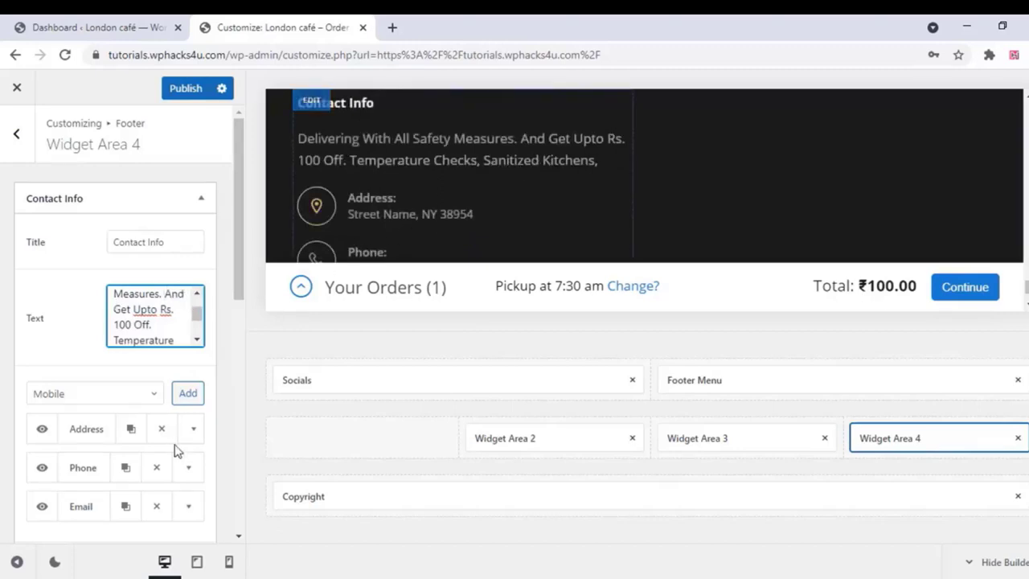
left_click(188, 95)
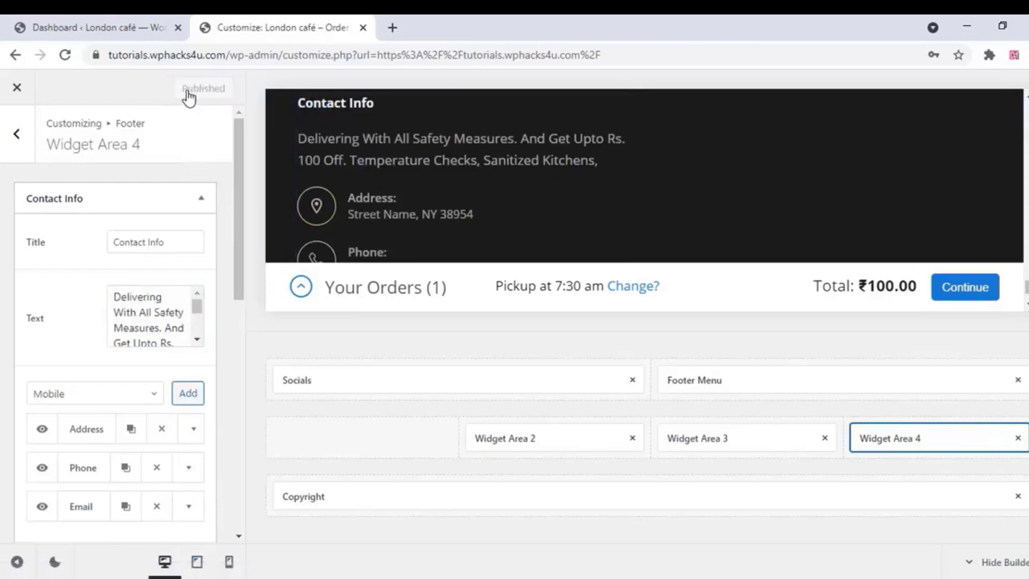
Leave the Customizer and open the list of all pages in the WordPress dashboard
left_click(19, 90)
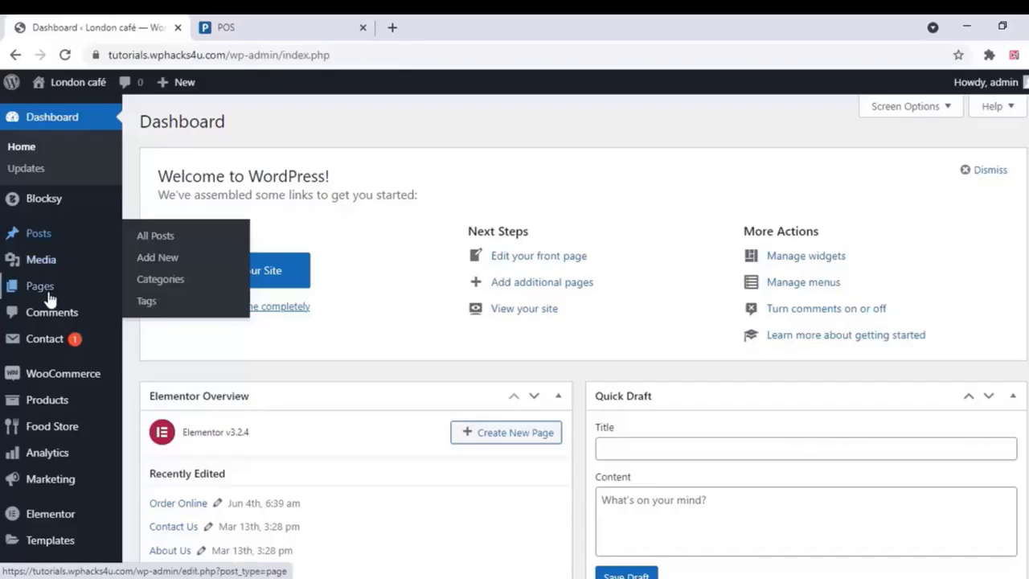
mouse_move(58, 291)
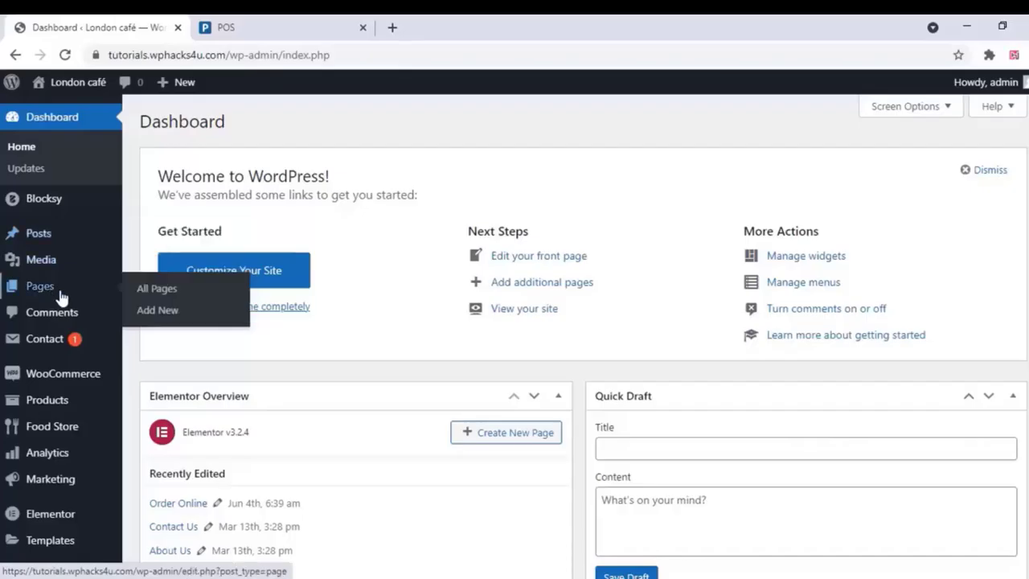
left_click(153, 289)
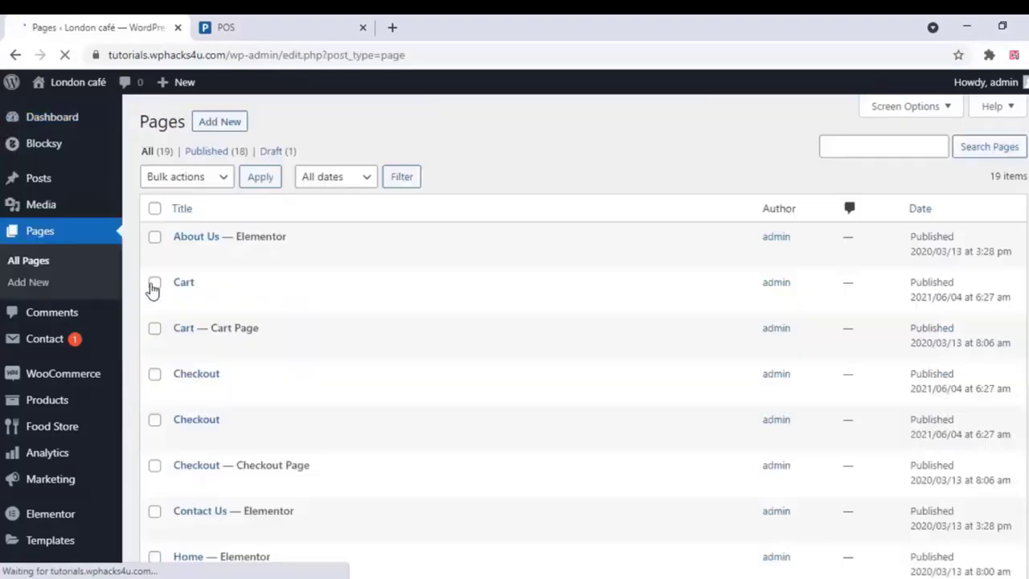
Move the Left Sidebar, Right Sidebar, Sample Page and the two unassigned My account pages to the trash in bulk
scroll(153, 290, "down", 2)
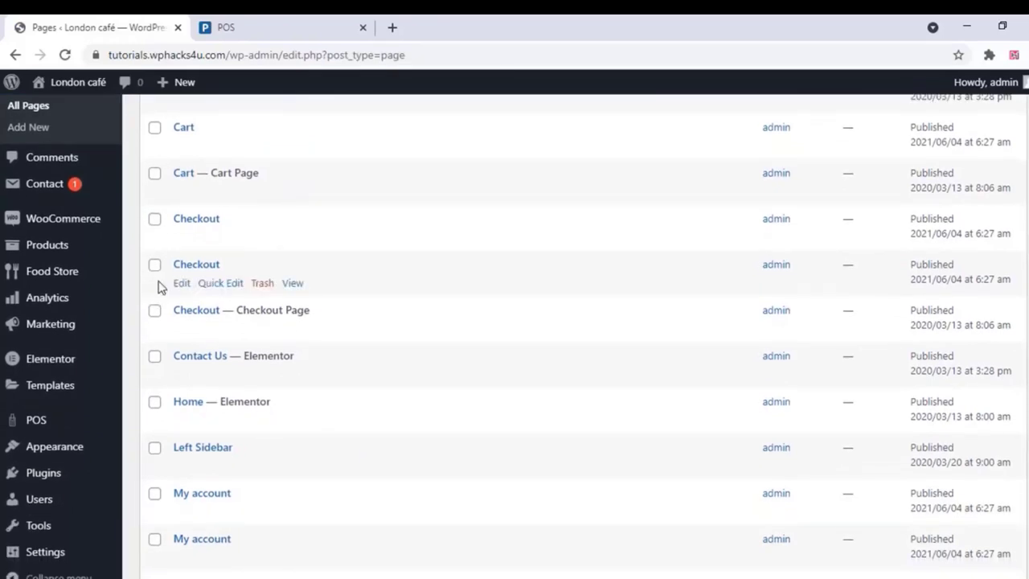
scroll(159, 287, "down", 3)
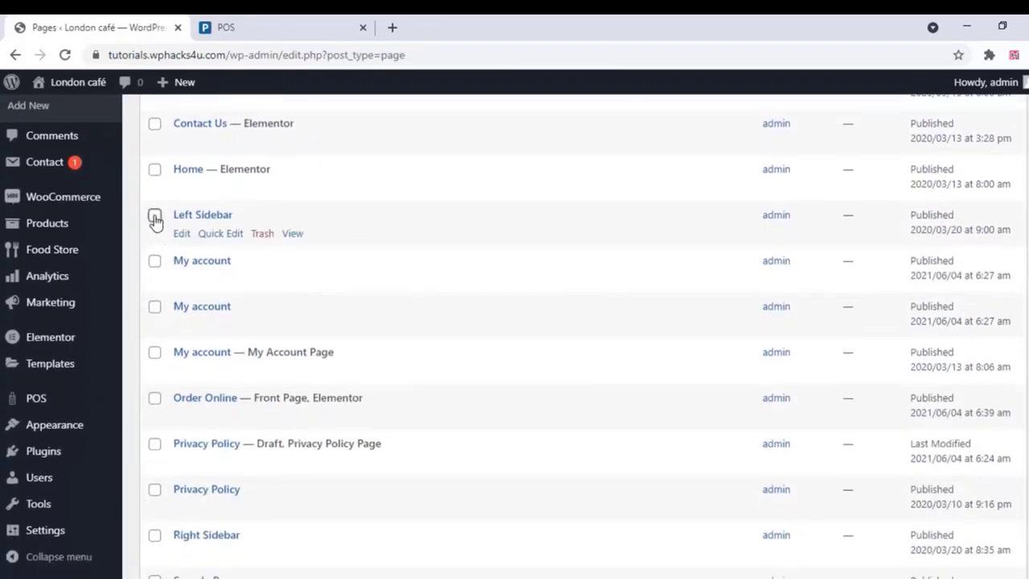
left_click(154, 216)
left_click(155, 261)
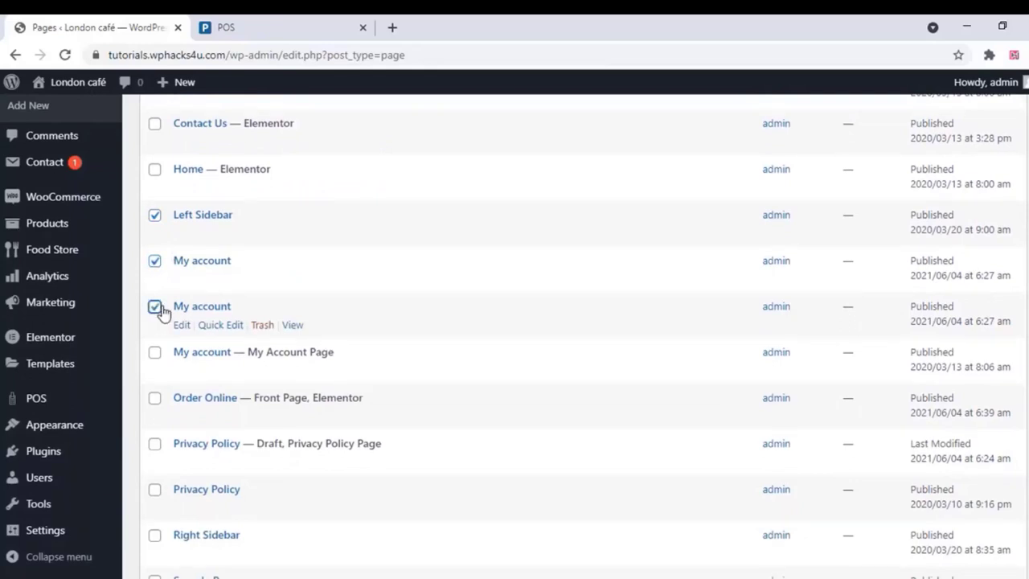
scroll(154, 312, "down", 3)
left_click(155, 304)
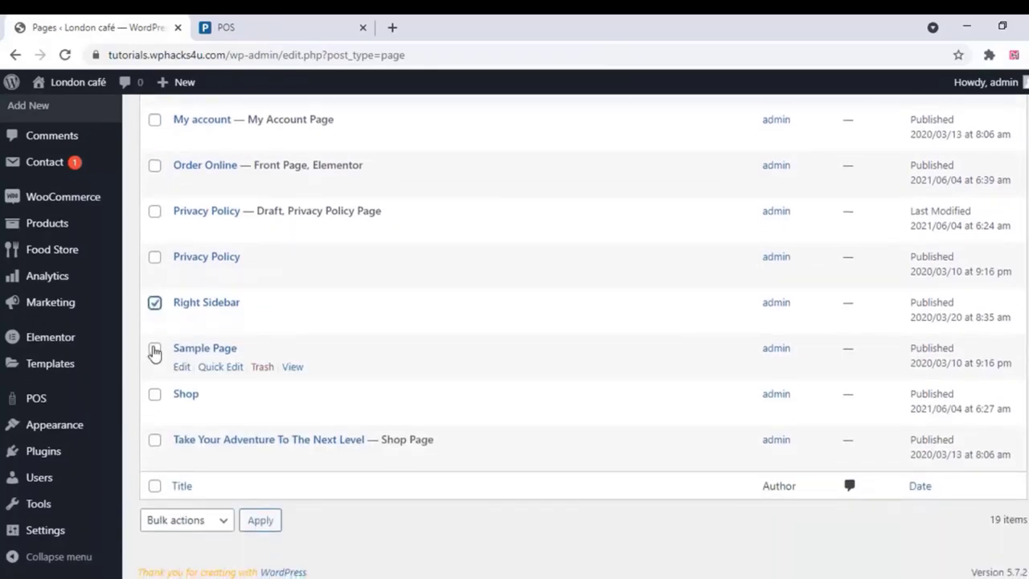
left_click(154, 348)
left_click(216, 524)
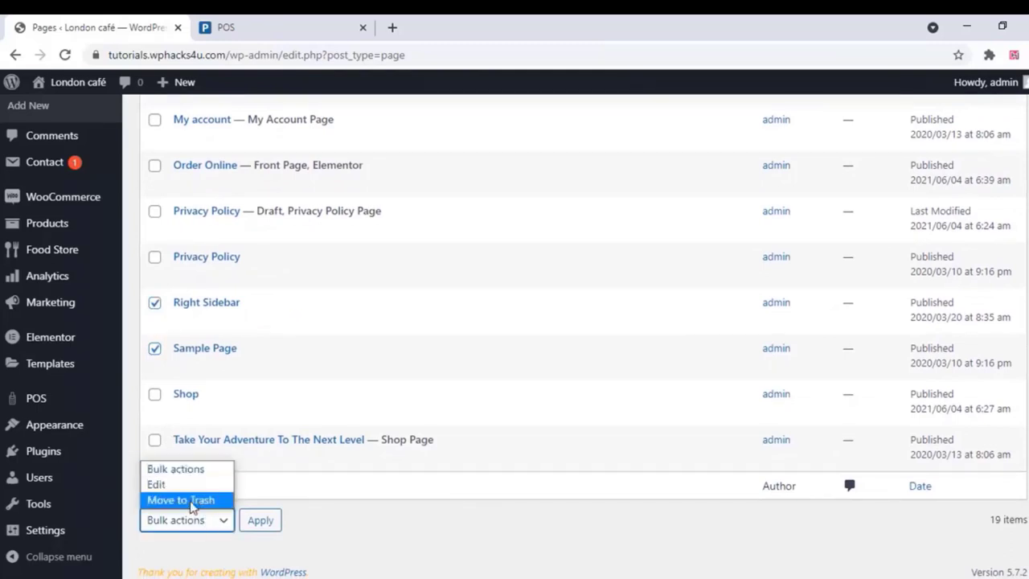
left_click(193, 502)
left_click(262, 521)
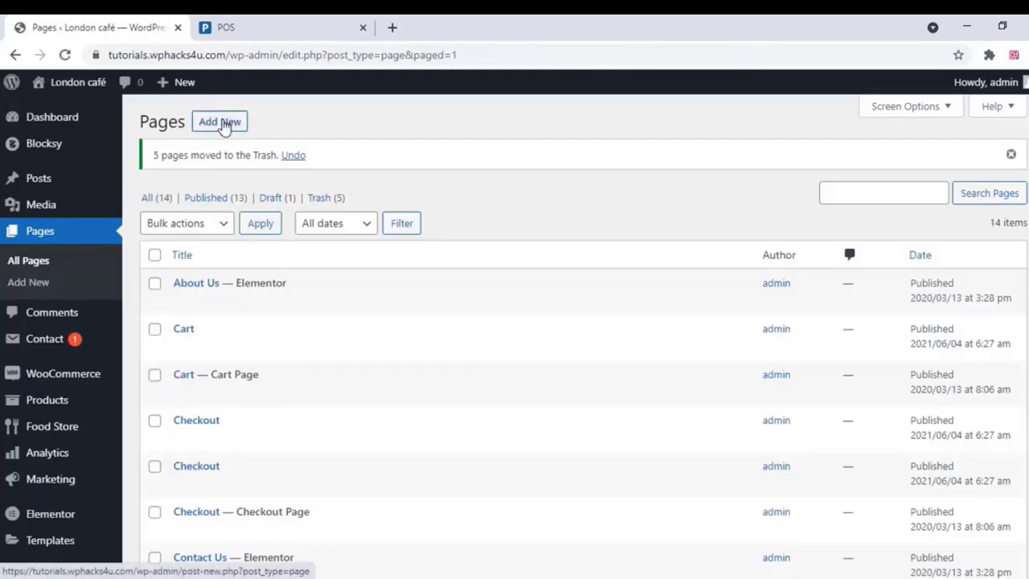
Create and publish a page titled "demo" with an empty paragraph block, and return to the page list
left_click(226, 125)
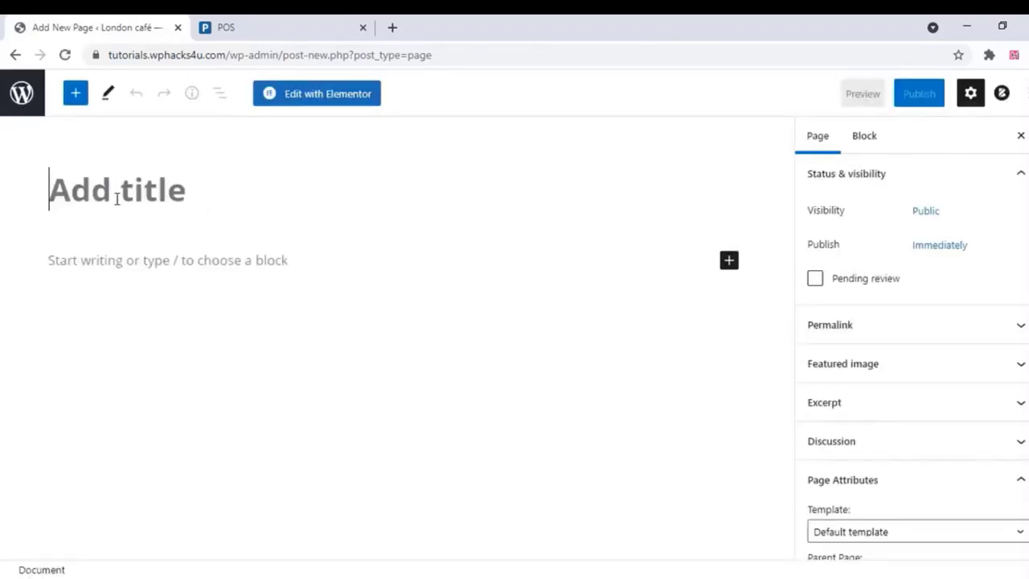
type("demo")
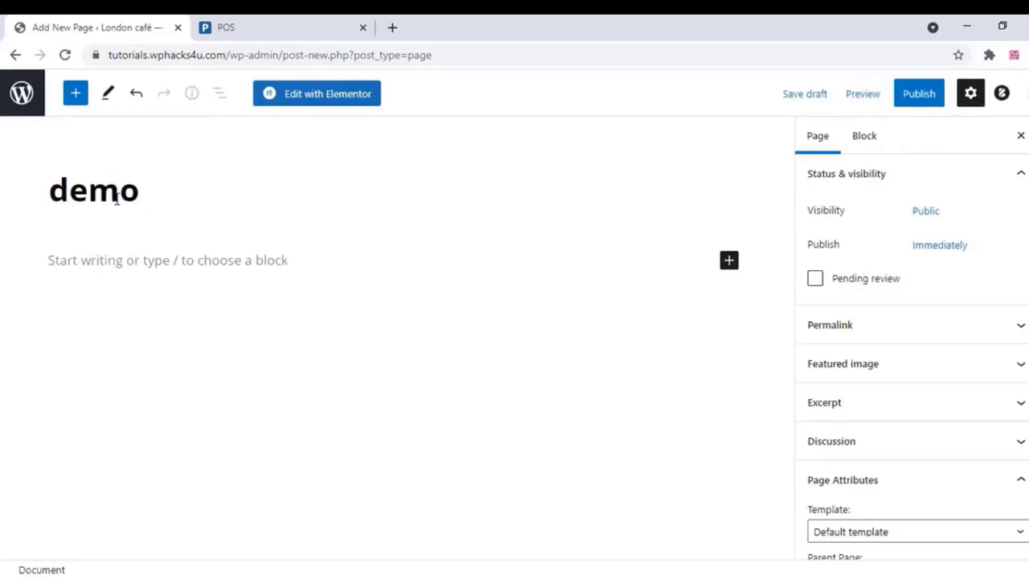
left_click(94, 266)
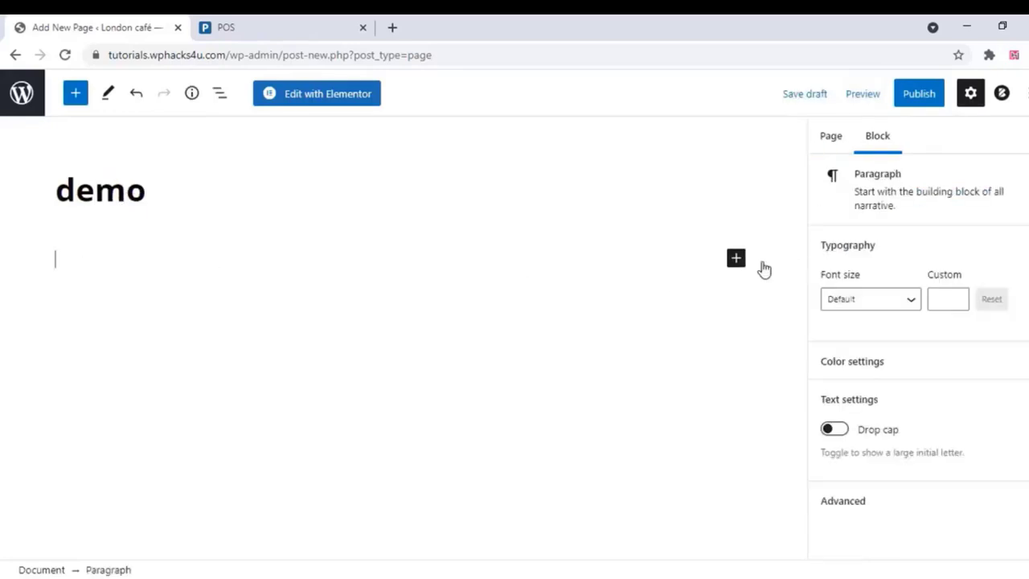
left_click(737, 259)
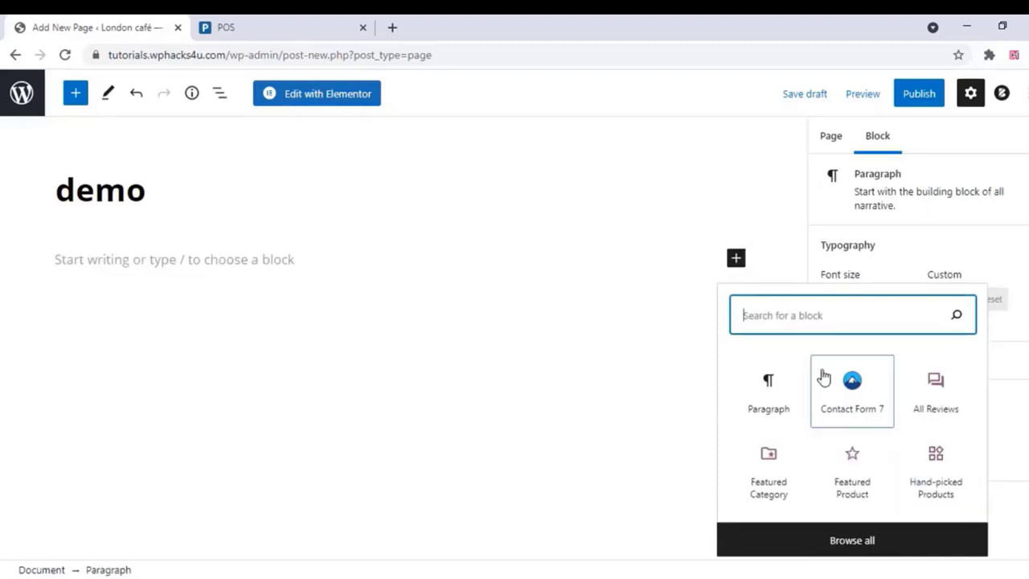
left_click(769, 389)
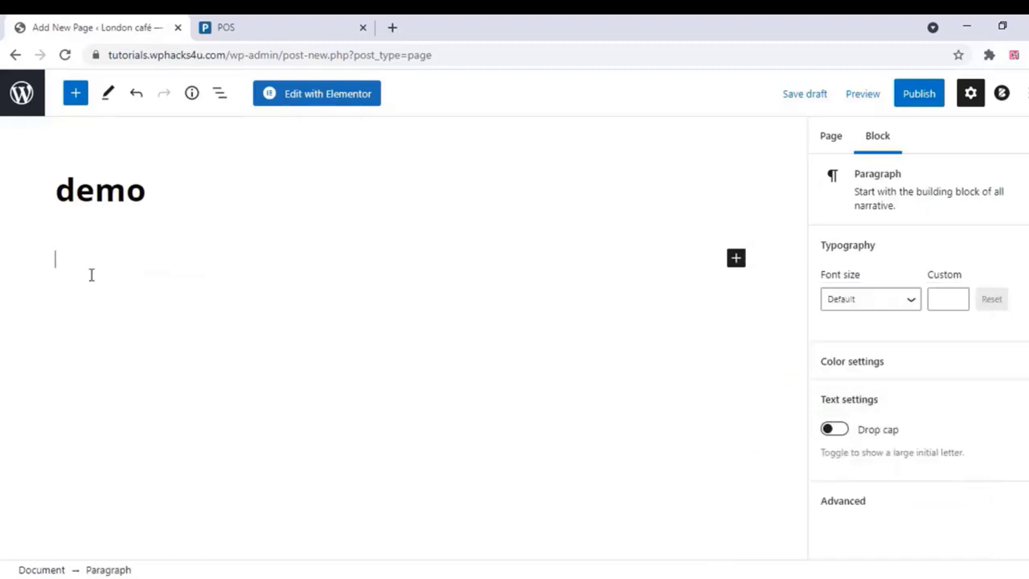
left_click(916, 101)
left_click(901, 97)
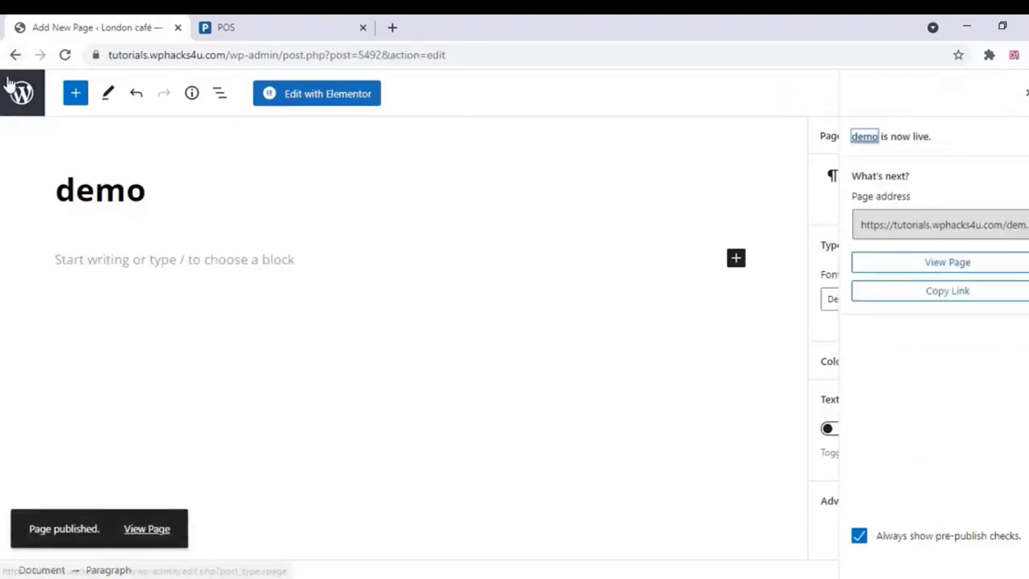
left_click(14, 55)
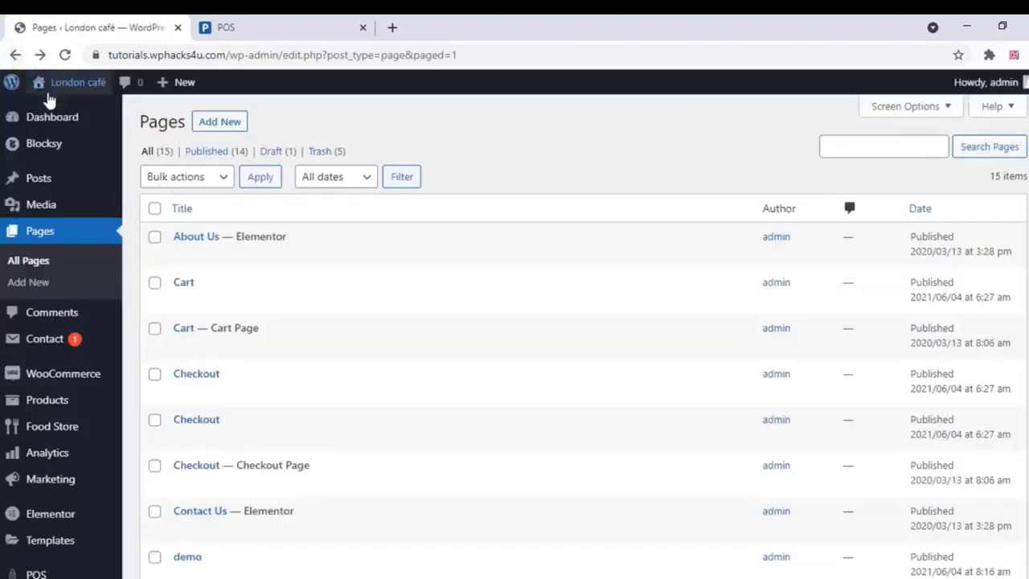
Create a navigation menu named "newmenu" with Header Menu 1 and Header Menu 2 as its display locations
scroll(94, 349, "down", 3)
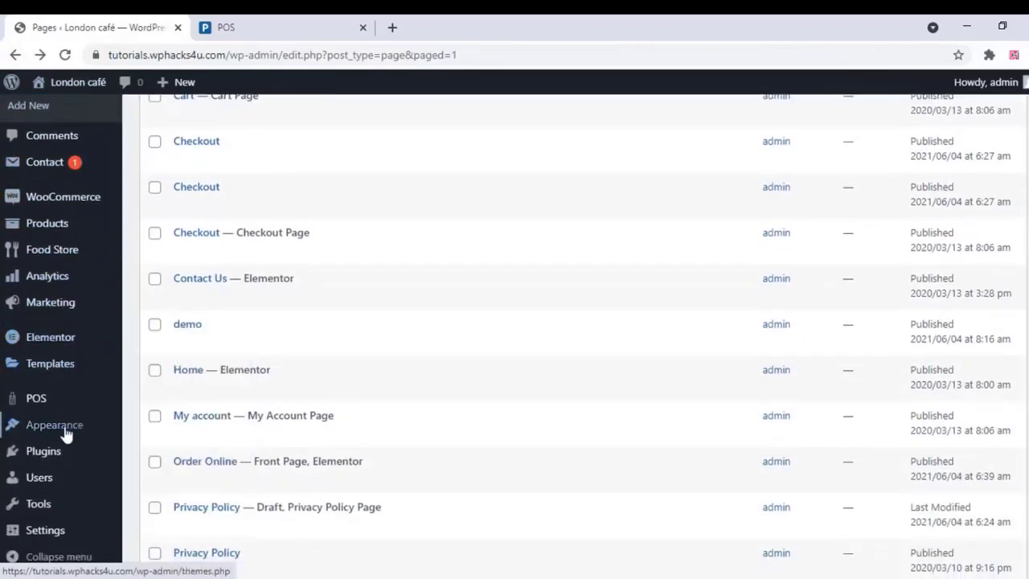
mouse_move(67, 432)
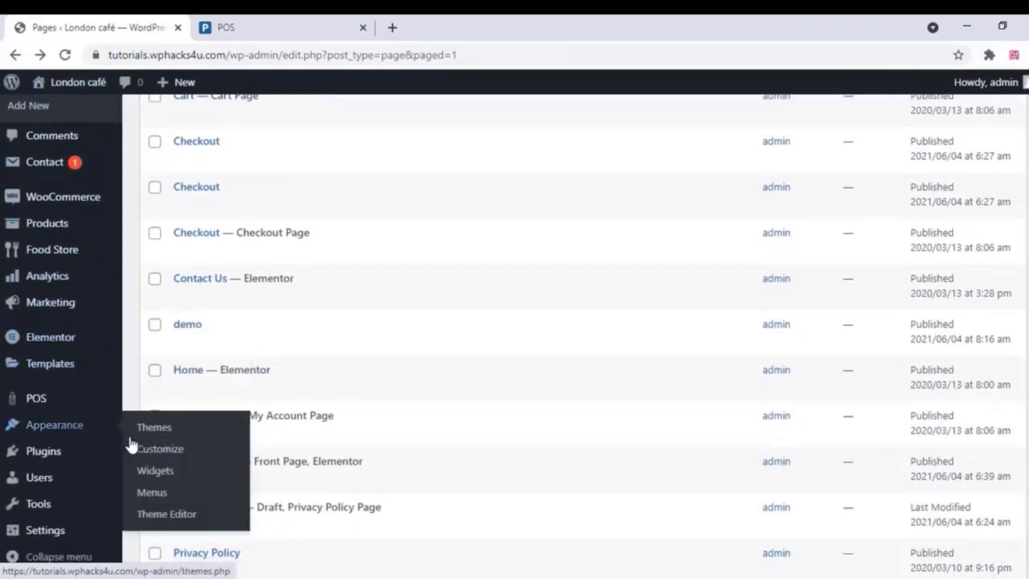
left_click(153, 494)
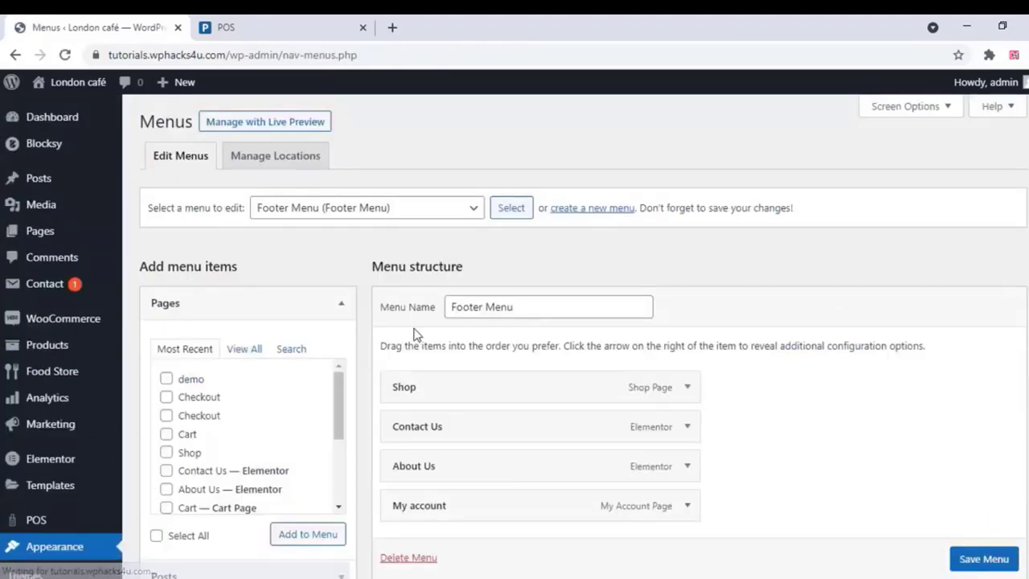
scroll(450, 306, "down", 1)
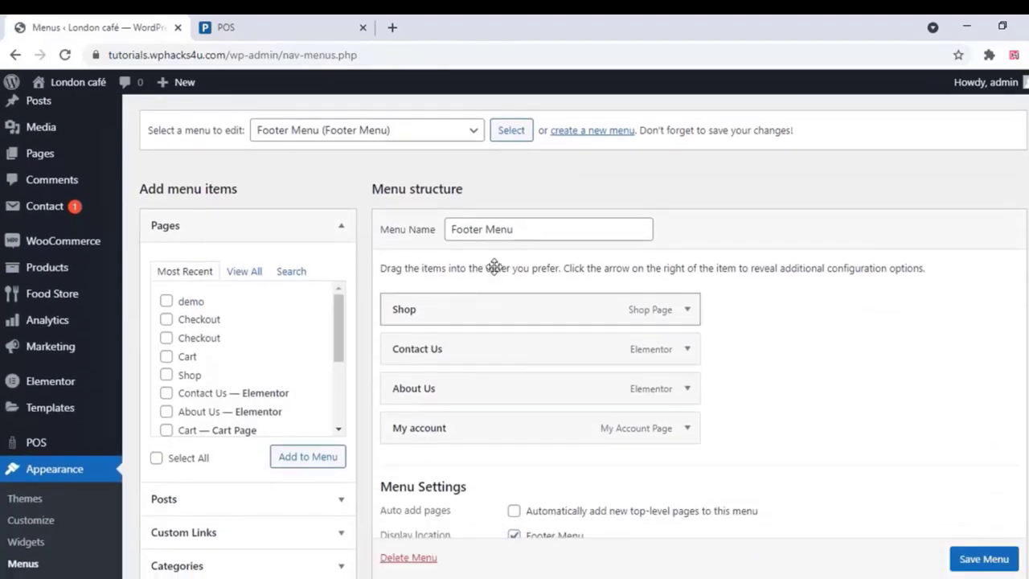
left_click(582, 135)
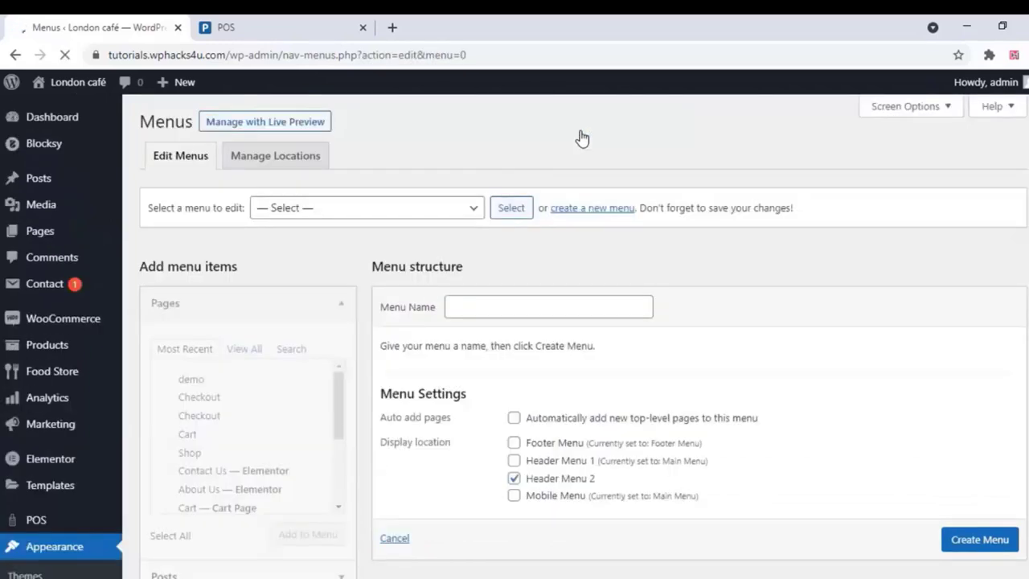
left_click(475, 310)
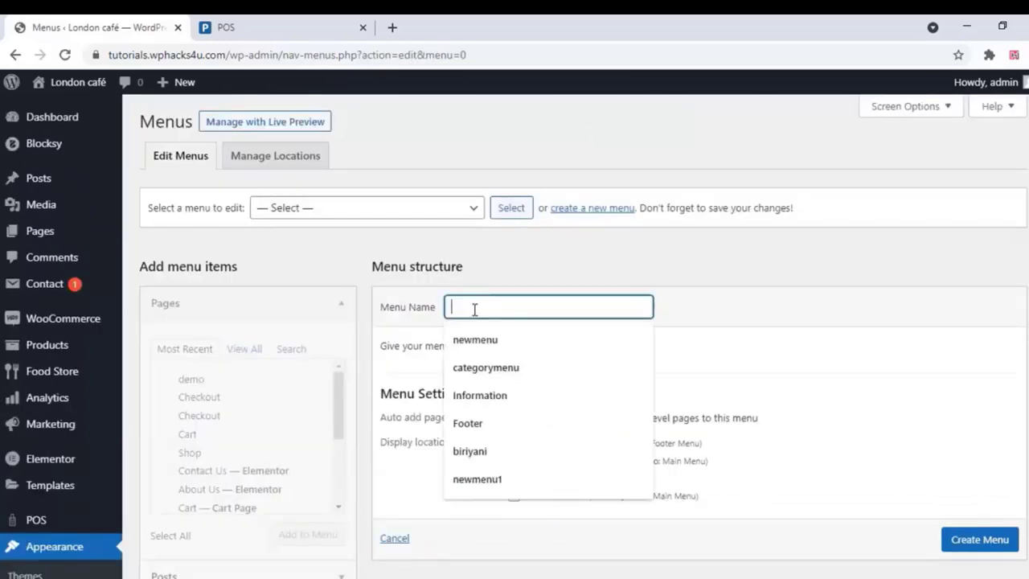
left_click(467, 343)
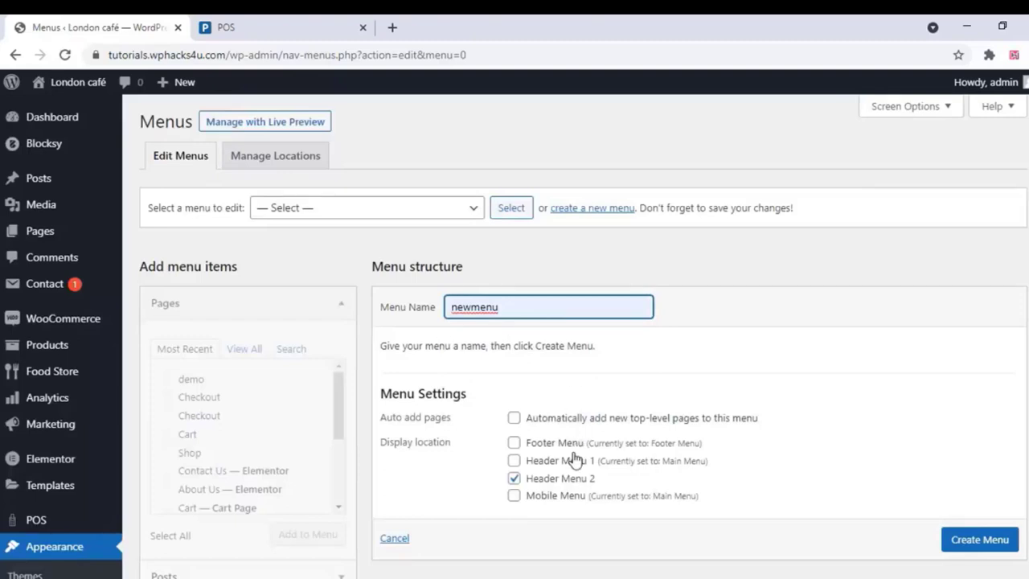
left_click(514, 461)
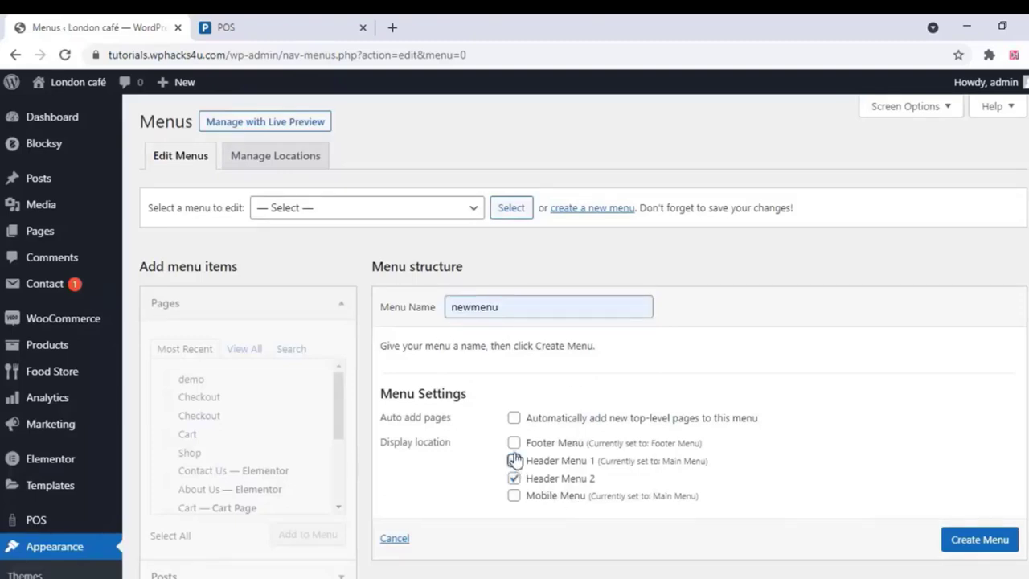
left_click(514, 480)
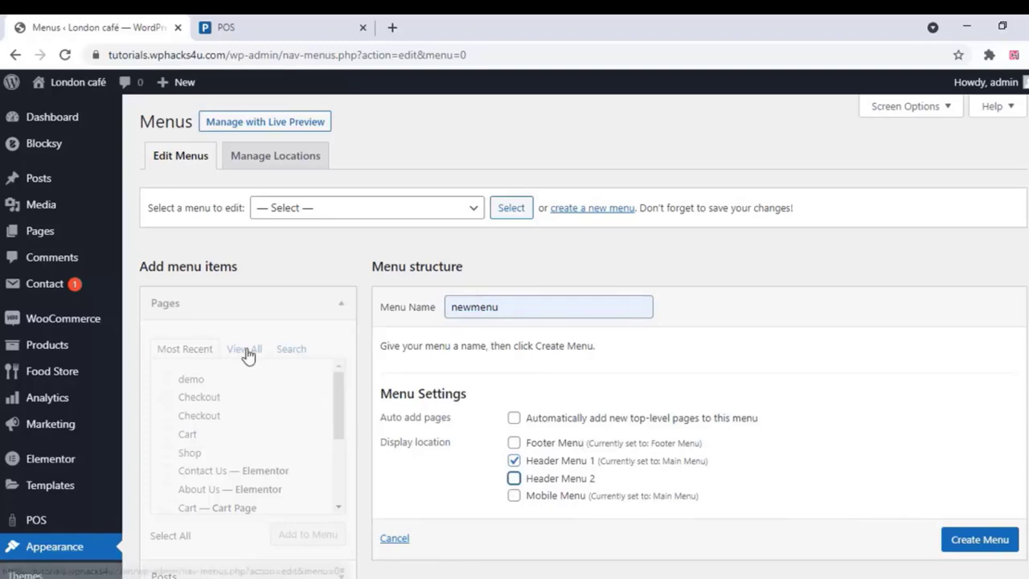
left_click(976, 541)
Add the Order Online, About Us, Cart (Cart Page), Checkout (Checkout Page) and Contact Us pages to newmenu
scroll(976, 541, "down", 1)
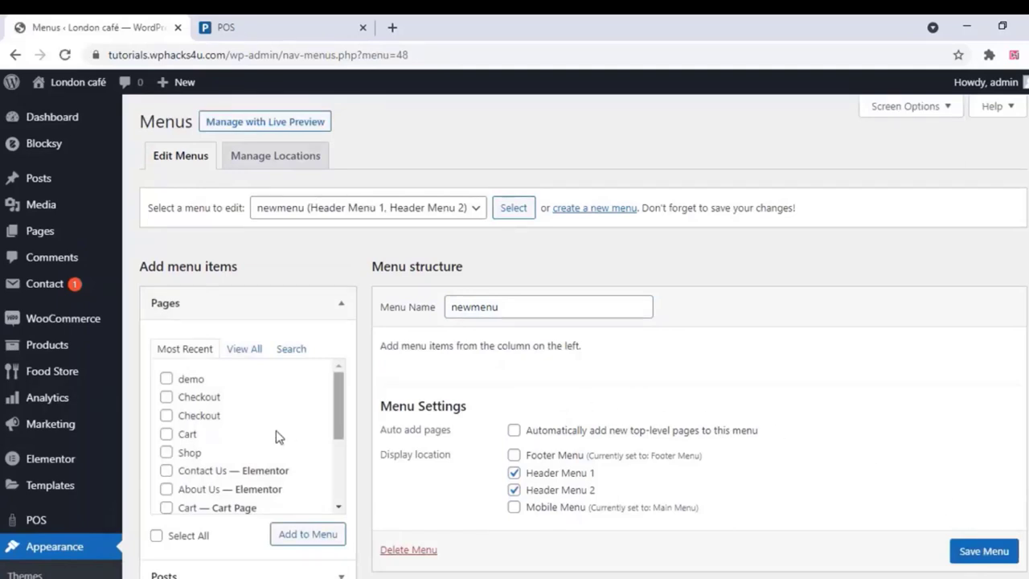
left_click(242, 349)
left_click(168, 379)
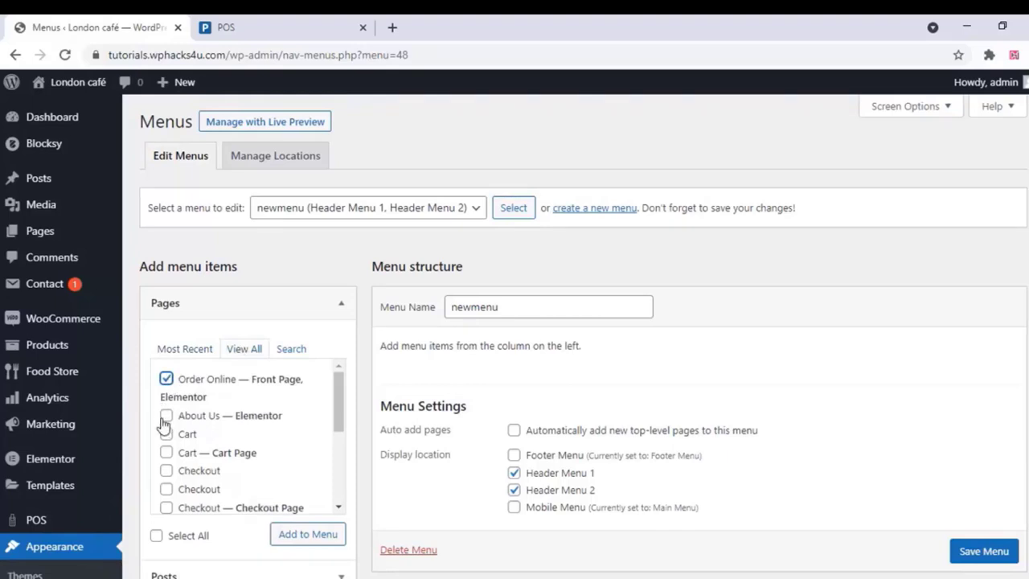
left_click(164, 417)
left_click(165, 453)
scroll(166, 450, "down", 1)
left_click(166, 430)
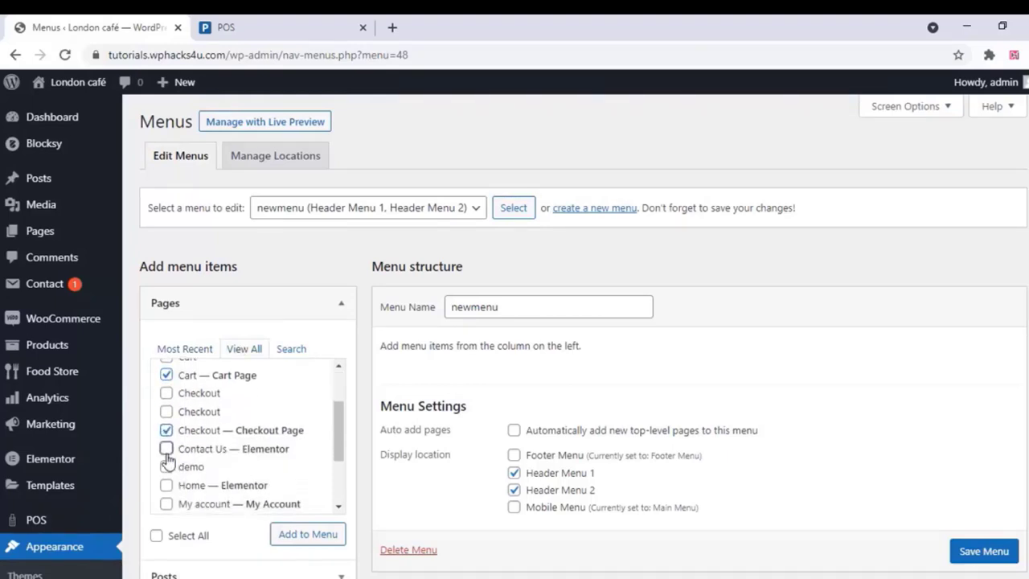
left_click(166, 449)
left_click(320, 538)
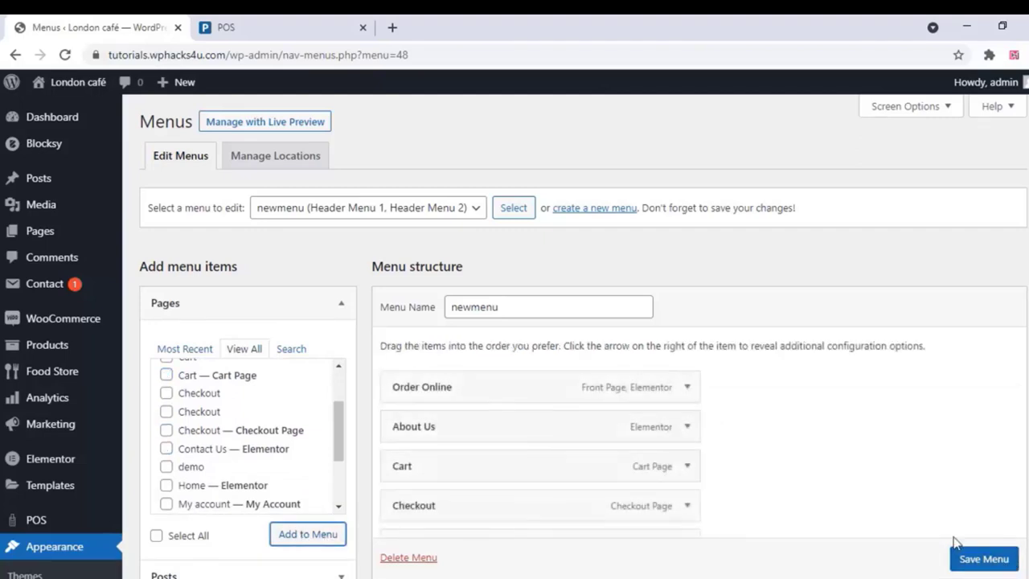
Save newmenu with its added pages and header display locations
scroll(955, 544, "down", 1)
scroll(955, 543, "down", 2)
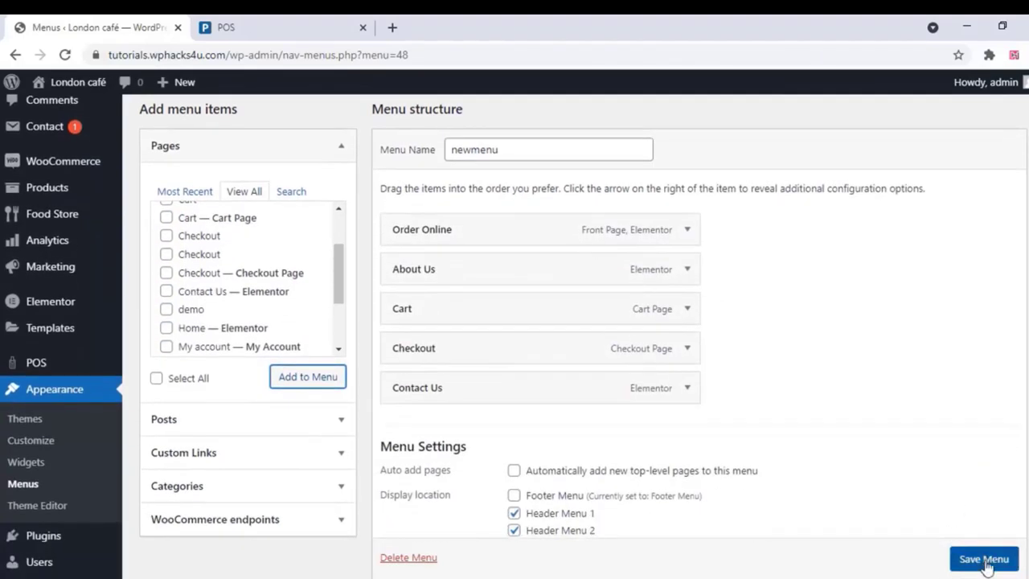
scroll(986, 567, "down", 1)
left_click(984, 556)
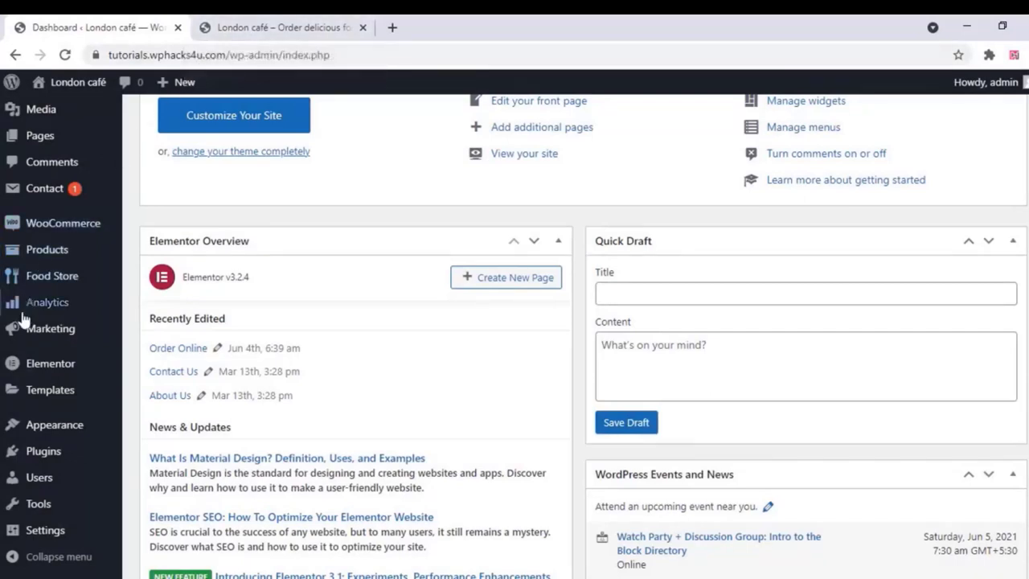
Upload woocommerce-openpos.zip from the Desktop as a new plugin, install it and activate it
mouse_move(35, 454)
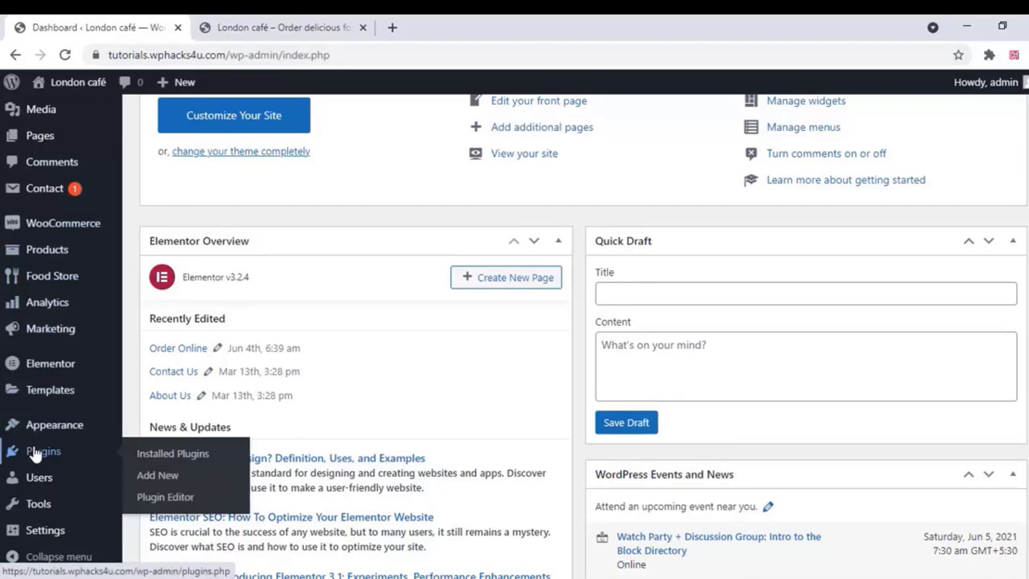
left_click(158, 477)
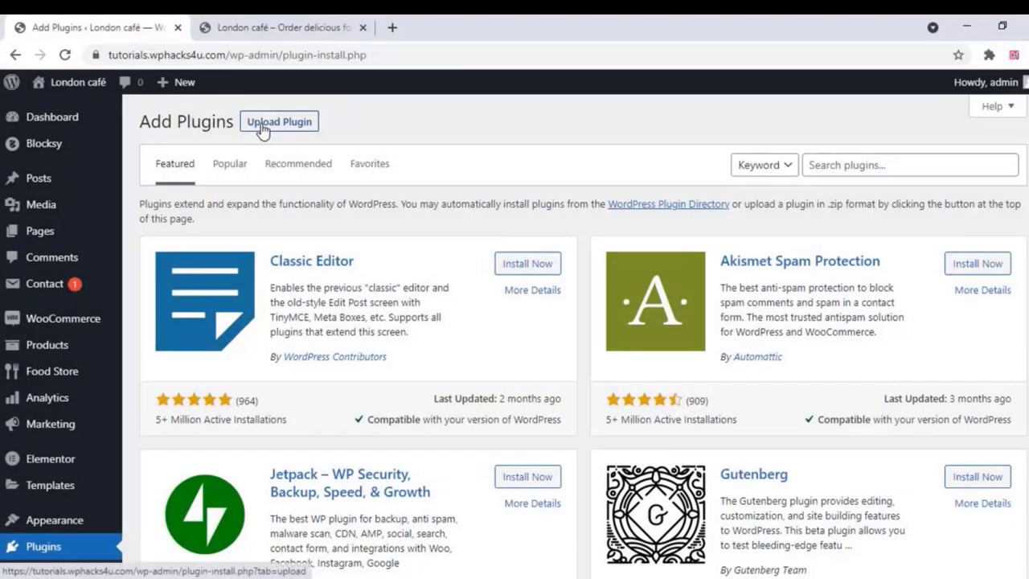
left_click(264, 127)
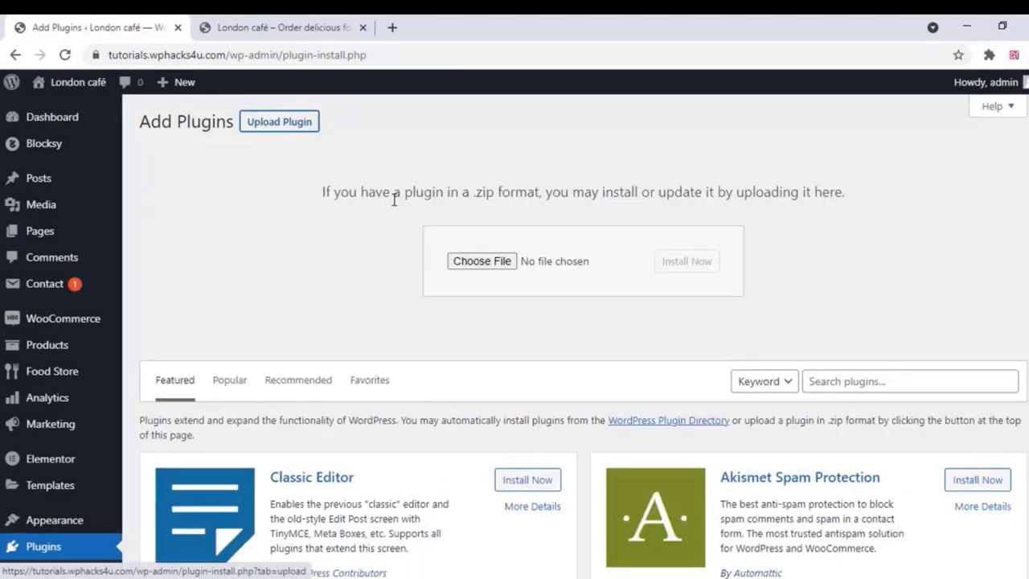
left_click(478, 260)
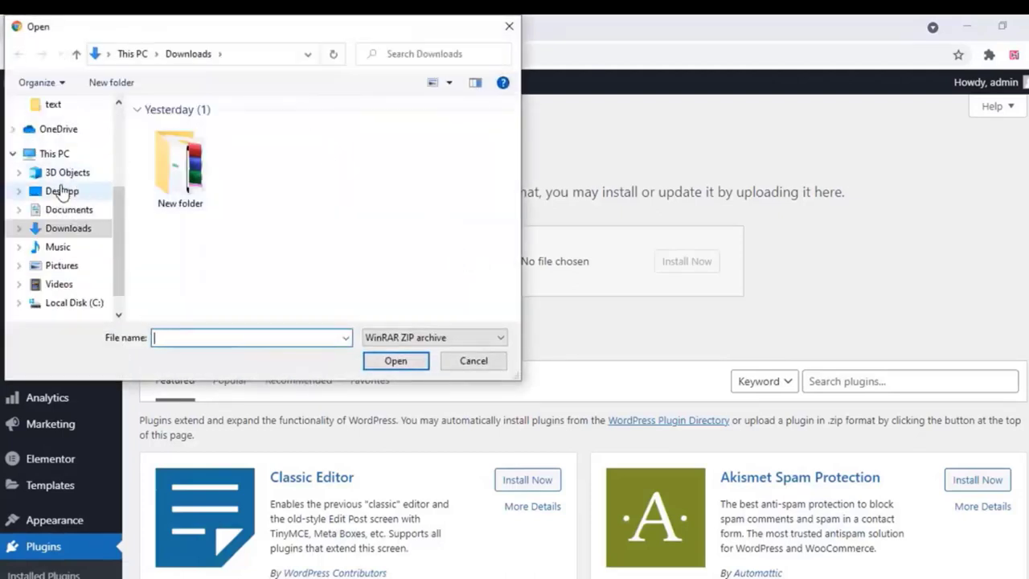
left_click(62, 191)
left_click(366, 294)
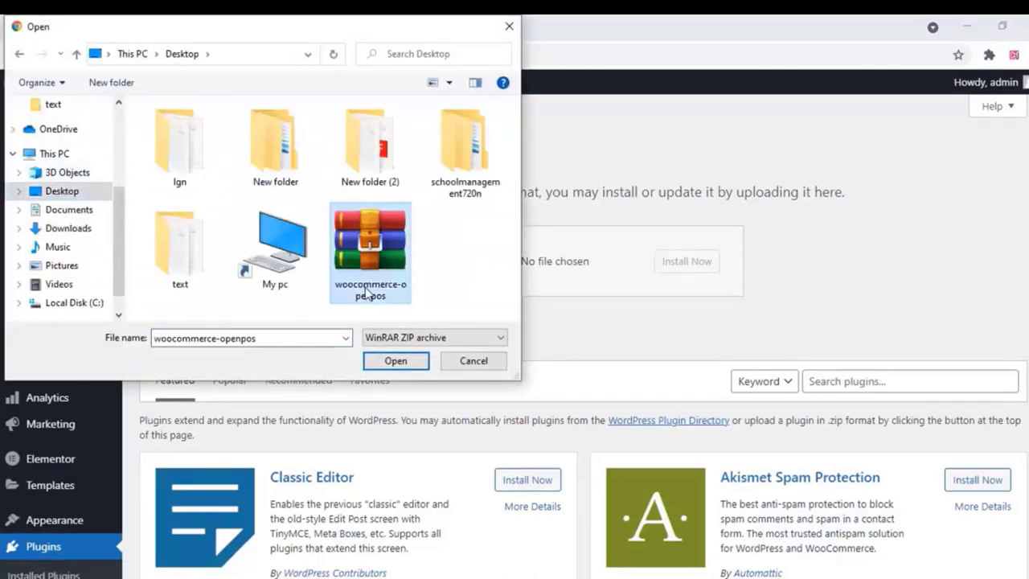
left_click(406, 335)
left_click(388, 363)
left_click(389, 362)
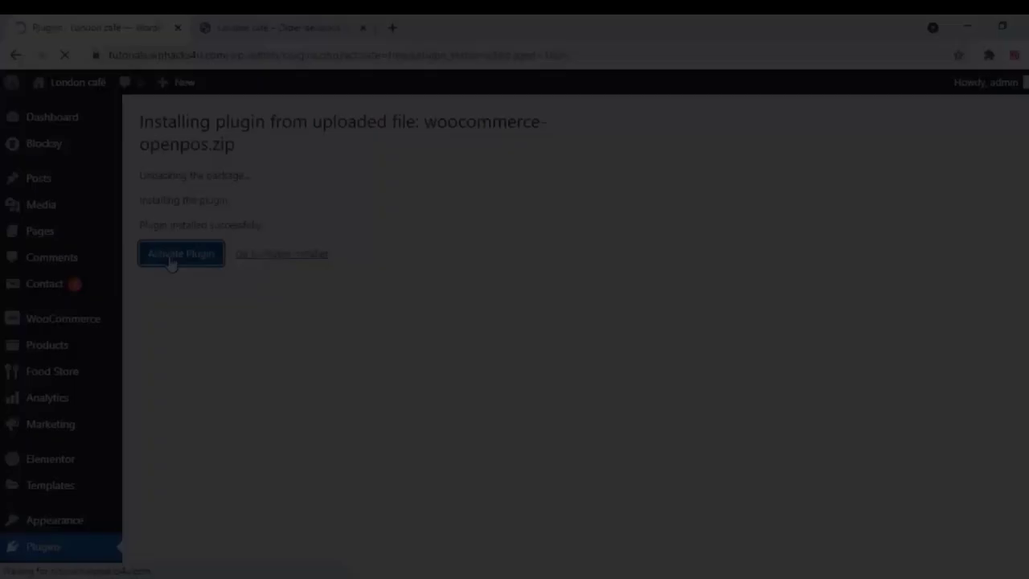
left_click(169, 256)
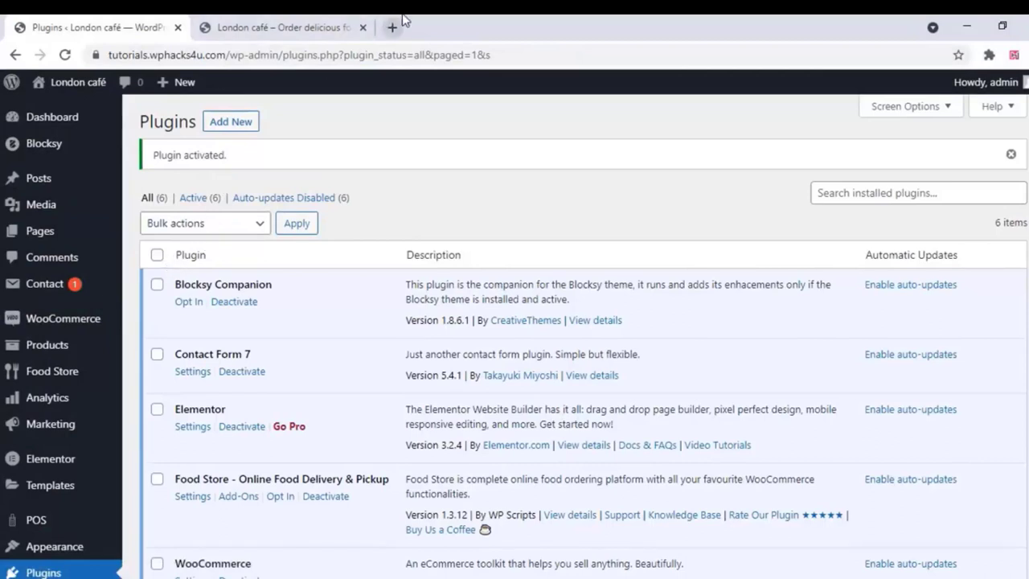
Open the General Settings of the newly added POS plugin
scroll(350, 334, "down", 3)
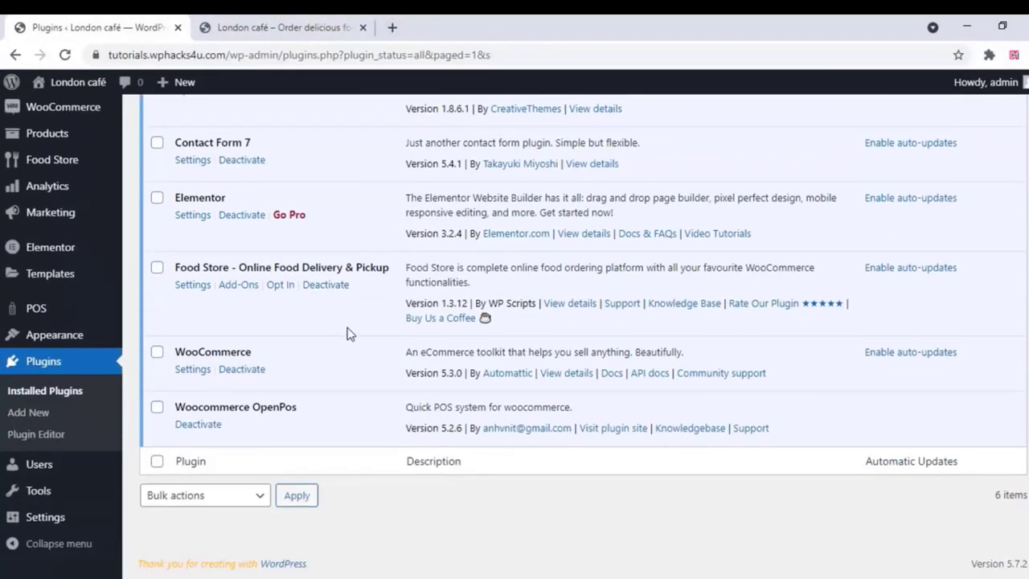
mouse_move(8, 315)
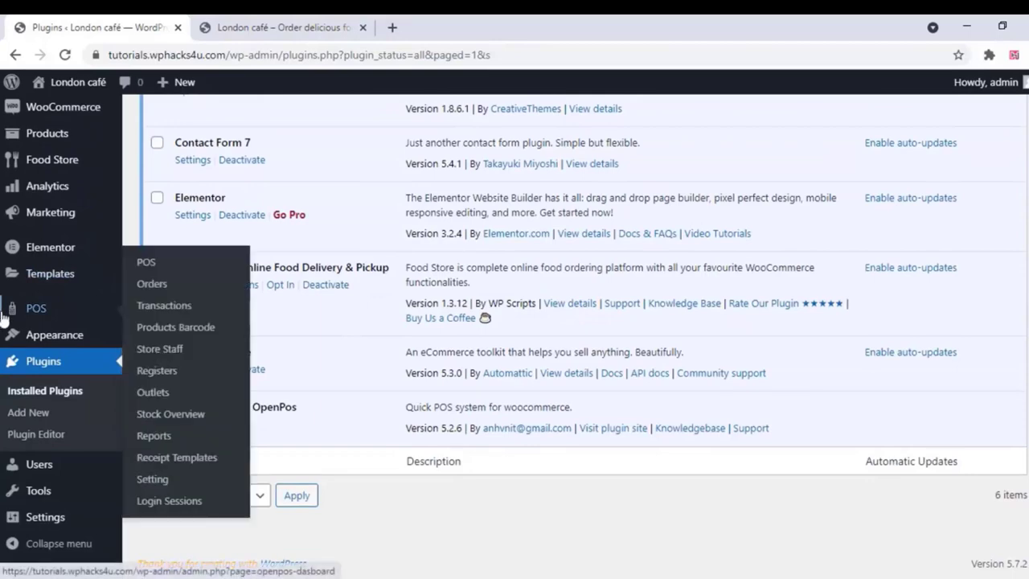
scroll(81, 305, "up", 5)
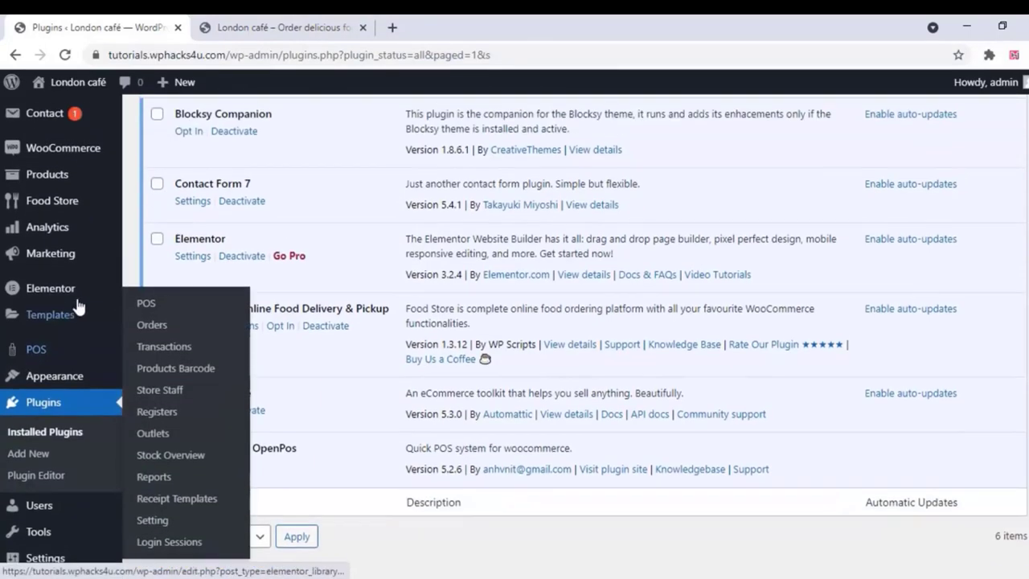
mouse_move(58, 120)
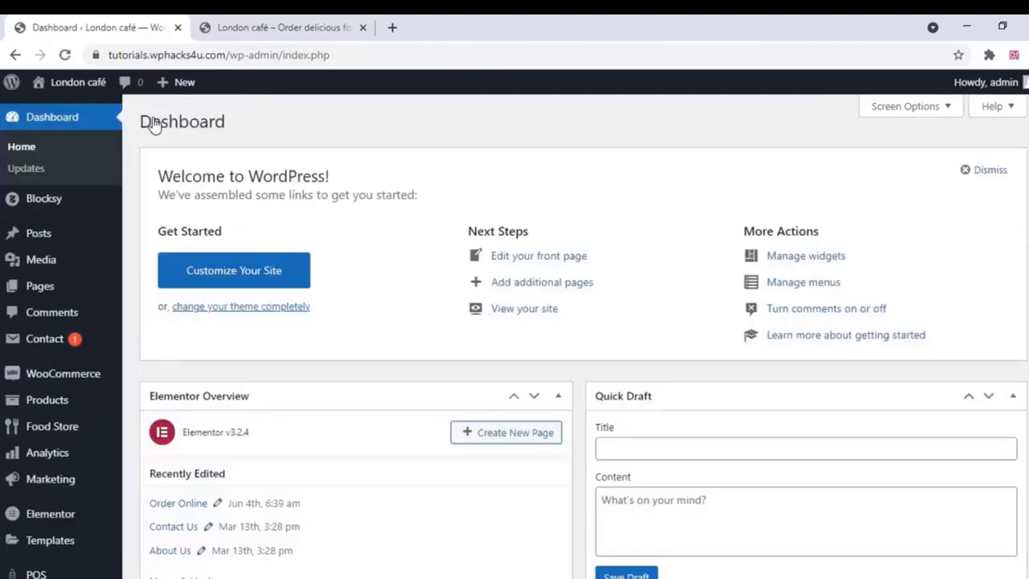
scroll(40, 173, "down", 4)
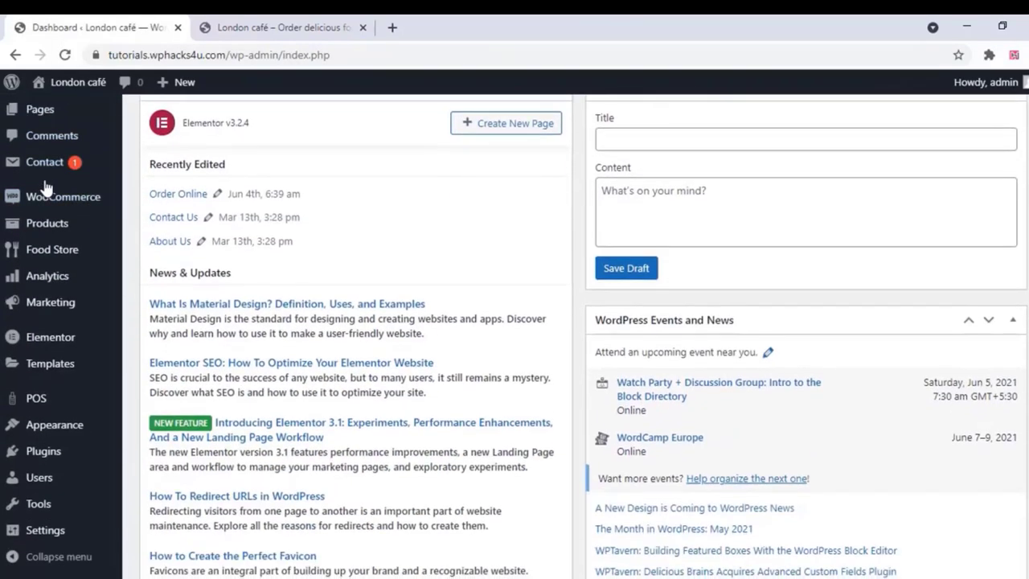
mouse_move(36, 398)
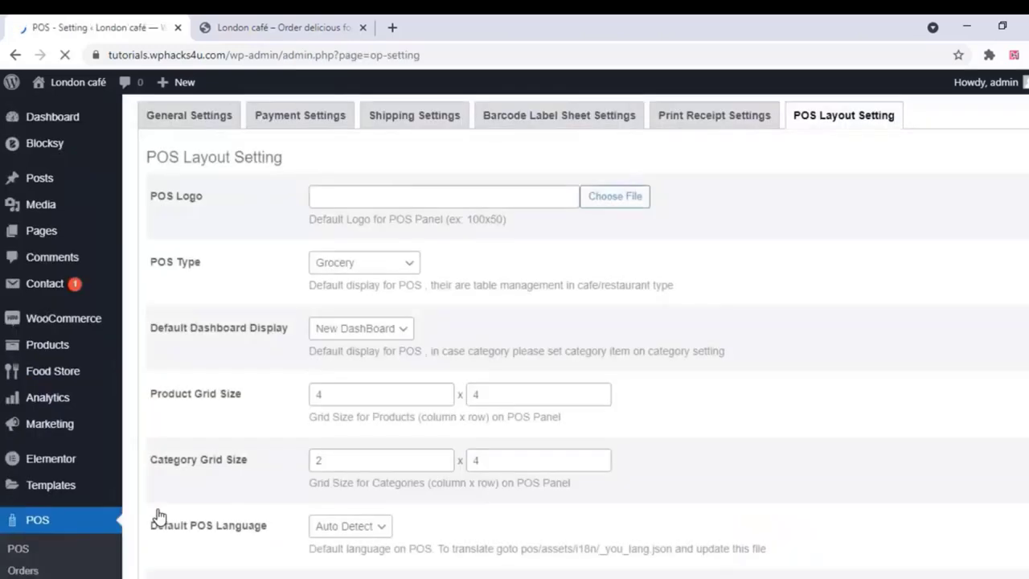
left_click(189, 117)
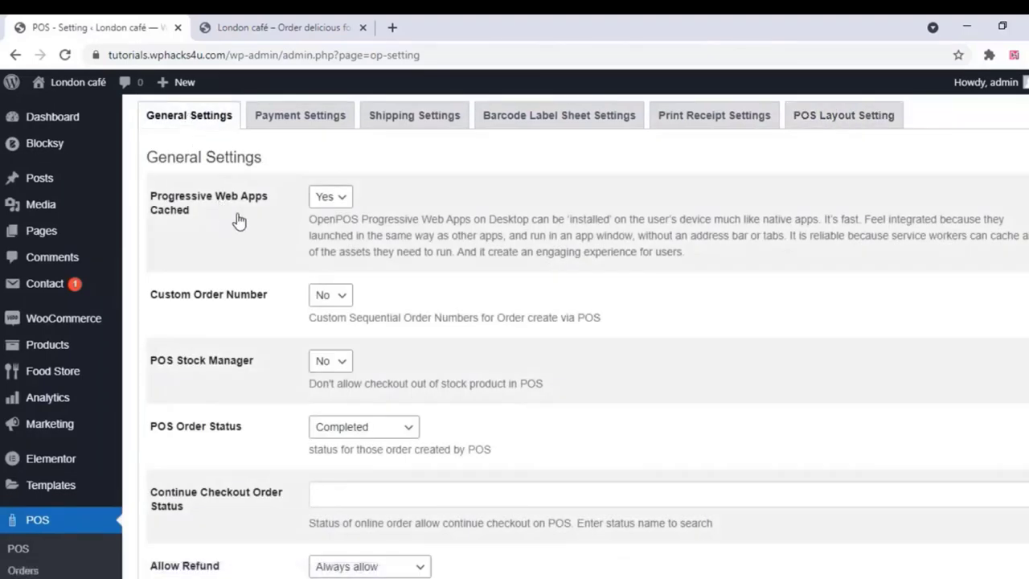
triple_click(179, 210)
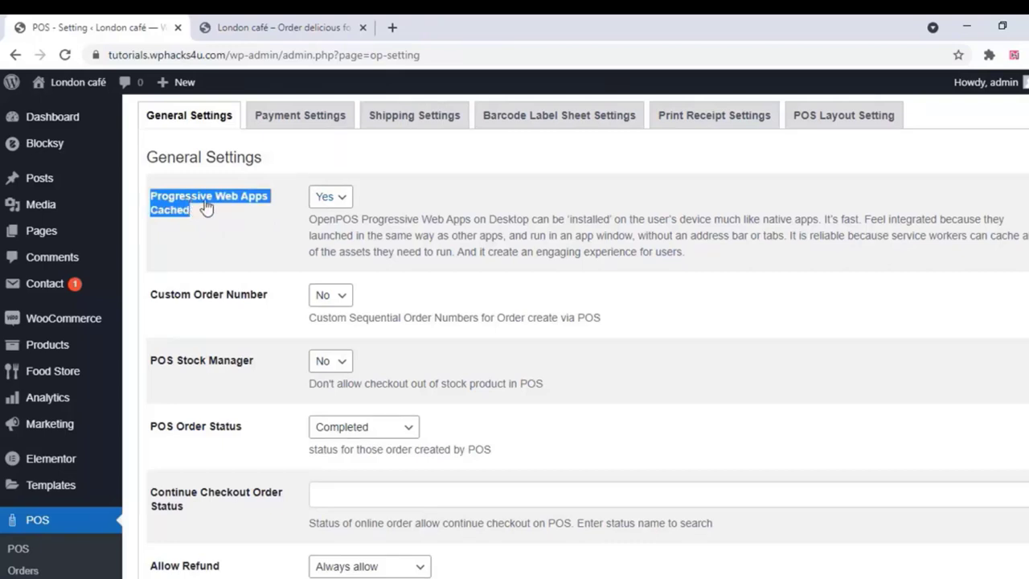
Set Custom Order Number to Yes in the POS general settings
scroll(308, 218, "down", 1)
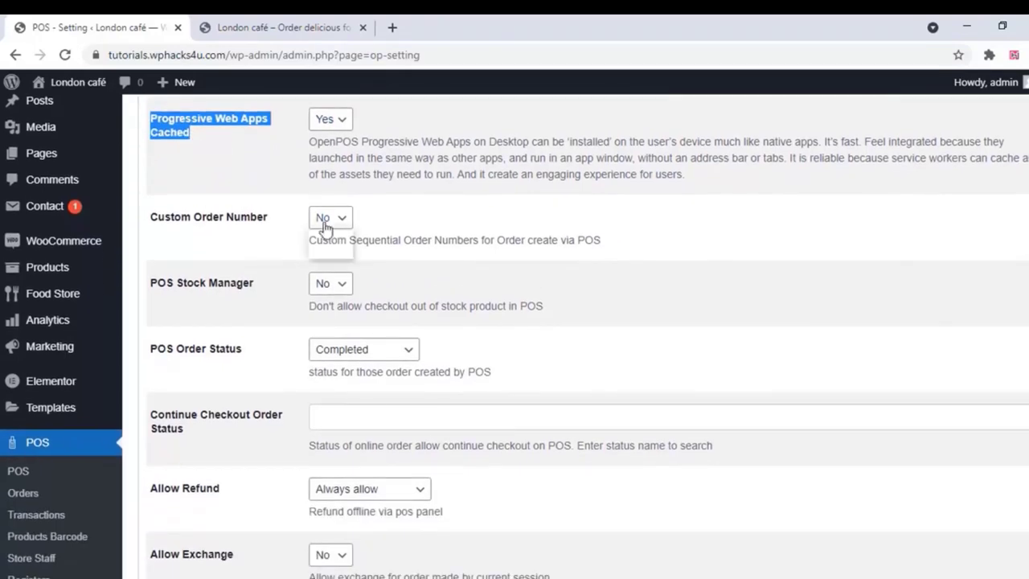
left_click(325, 224)
left_click(325, 237)
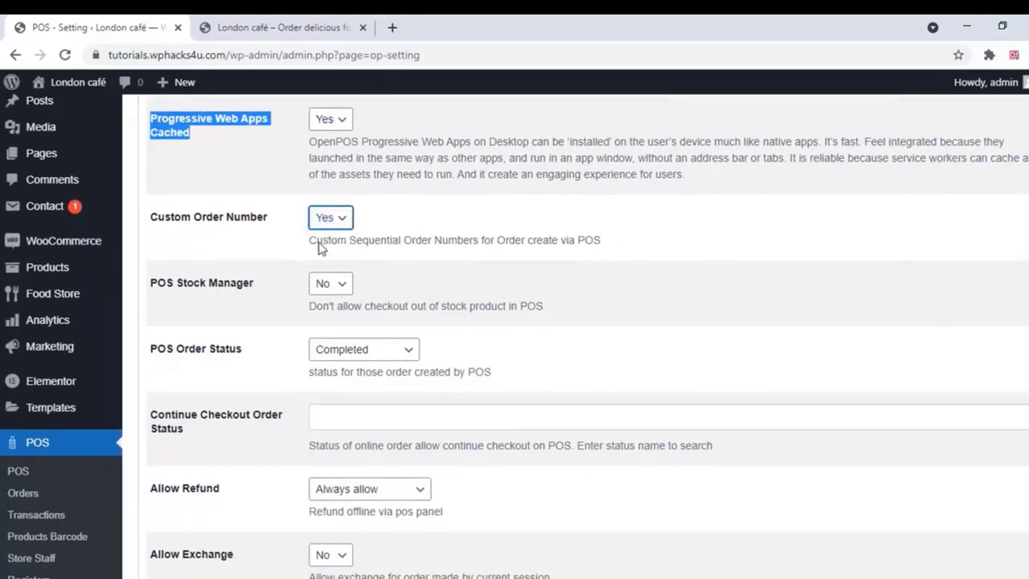
left_click(426, 240)
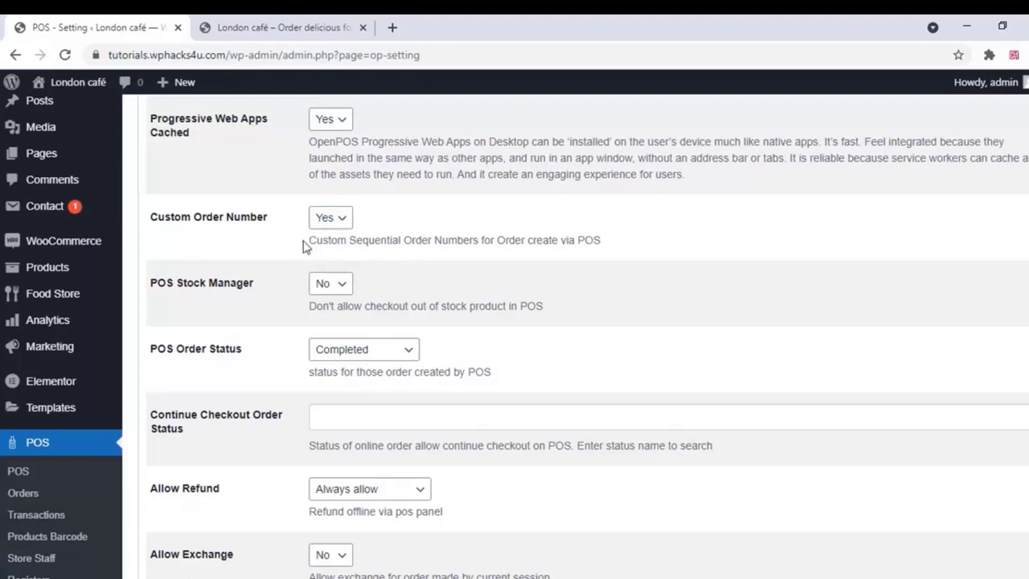
Check the choices for POS Order Status, Allow Refund and Allow Exchange, and save the POS general settings
scroll(306, 247, "down", 1)
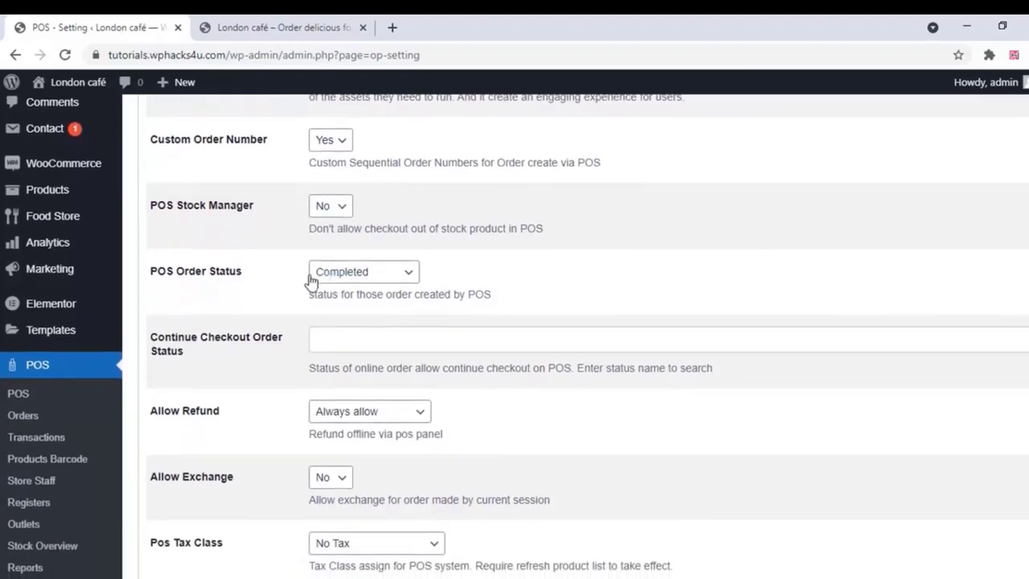
scroll(248, 292, "down", 1)
left_click(386, 196)
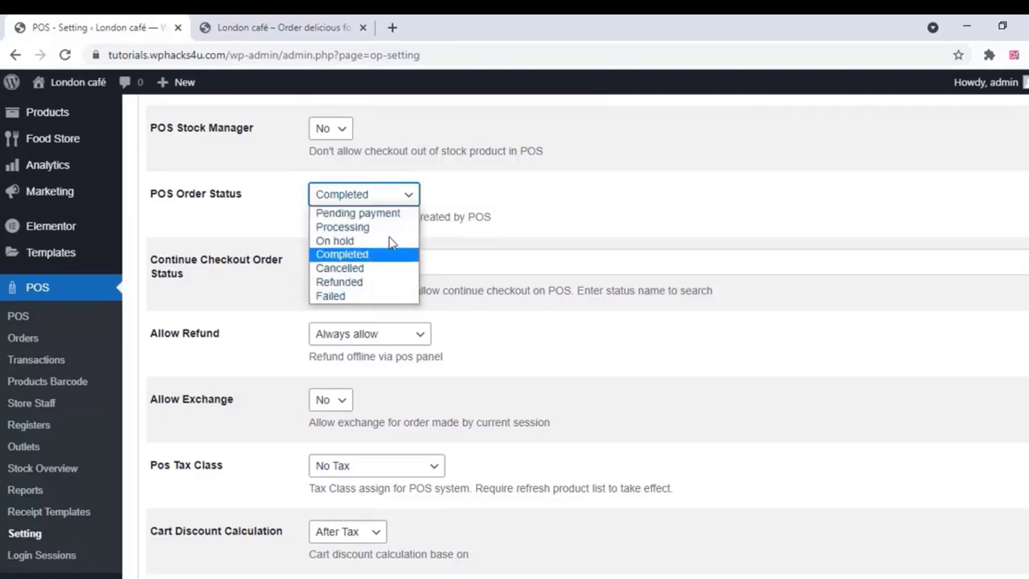
left_click(527, 217)
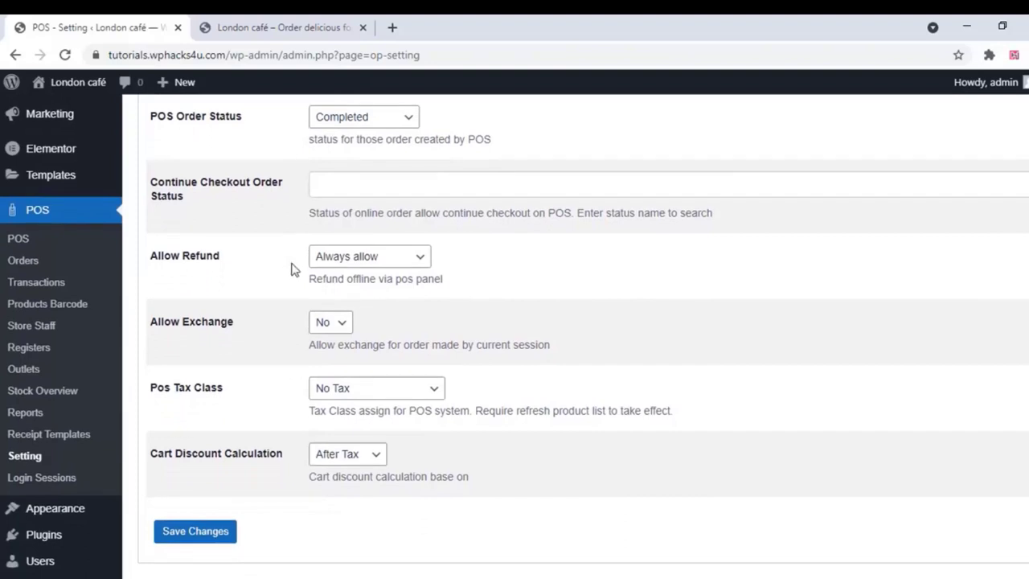
left_click(361, 259)
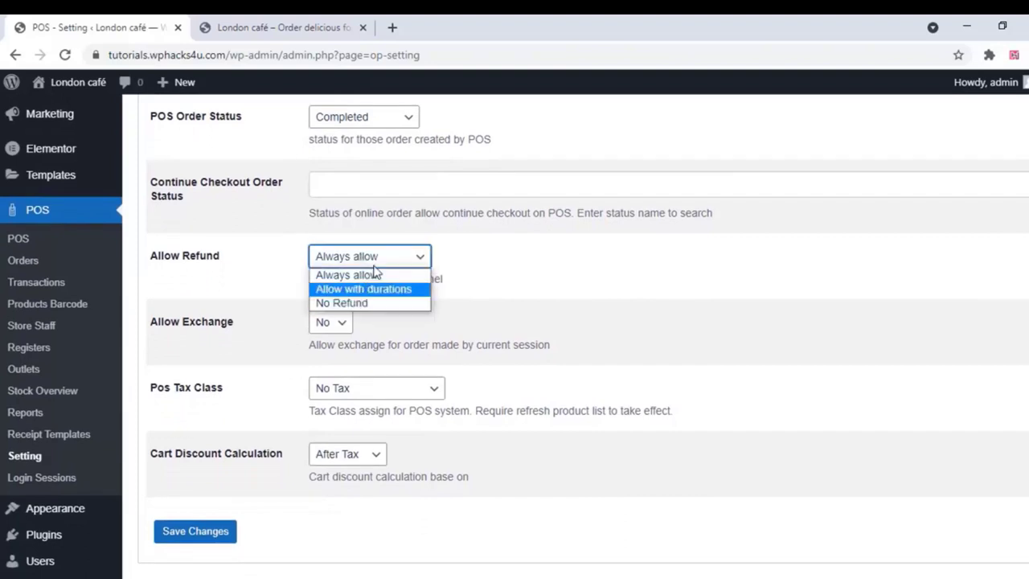
left_click(562, 240)
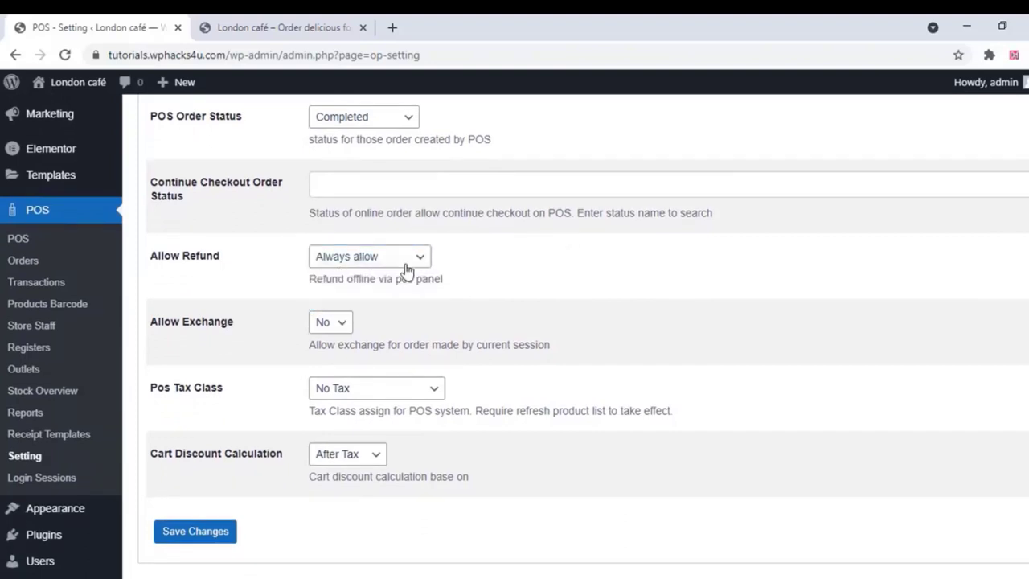
left_click(330, 326)
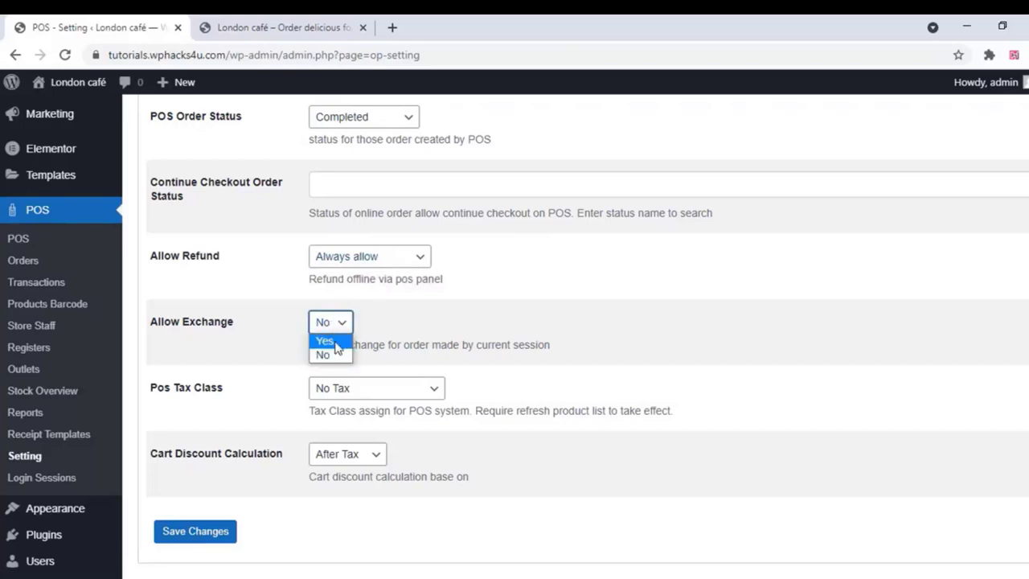
left_click(460, 323)
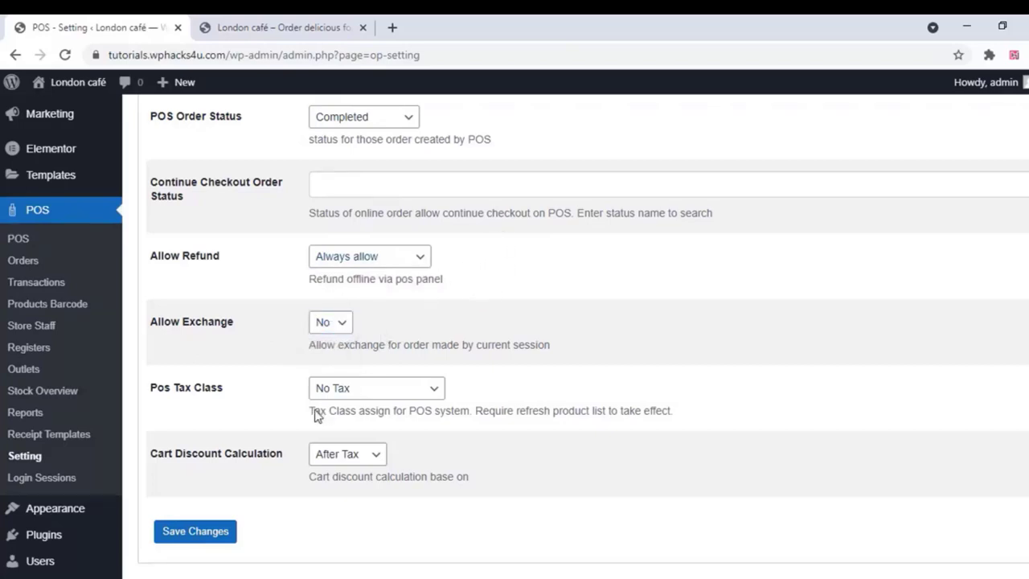
left_click(215, 534)
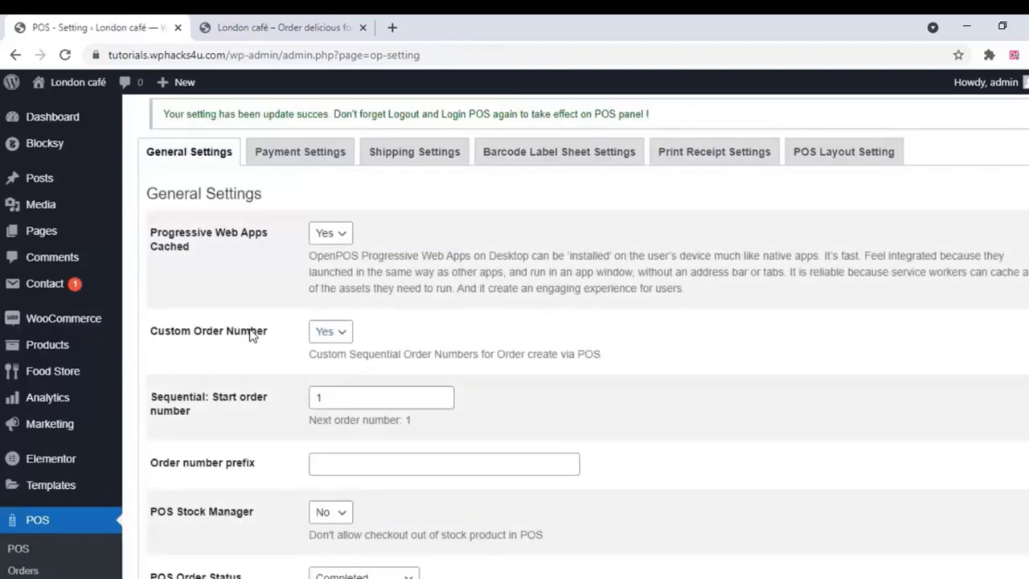
Enable Chip & PIN and Cash on delivery as additional POS payment methods and save the payment settings
left_click(291, 156)
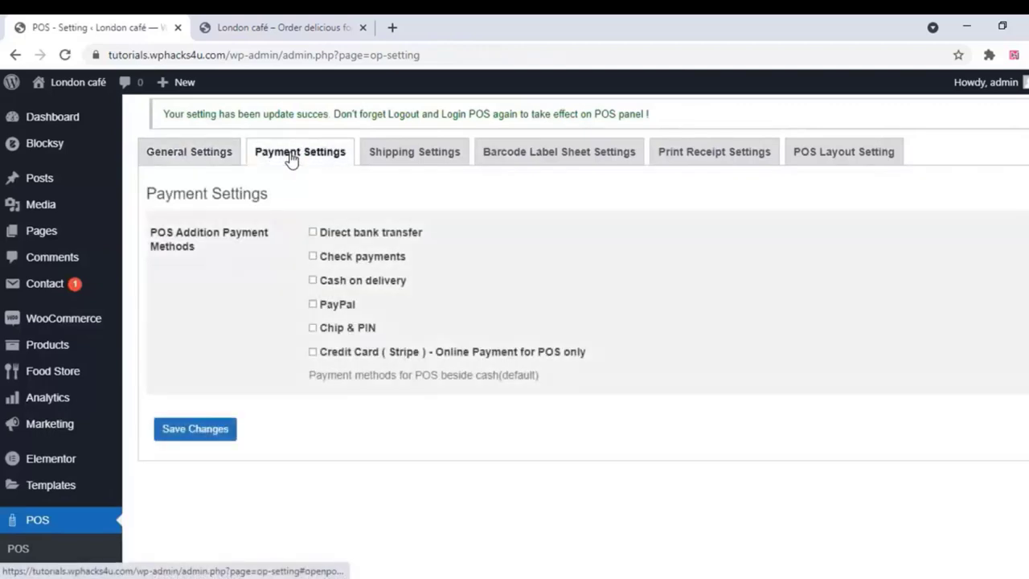
left_click(313, 328)
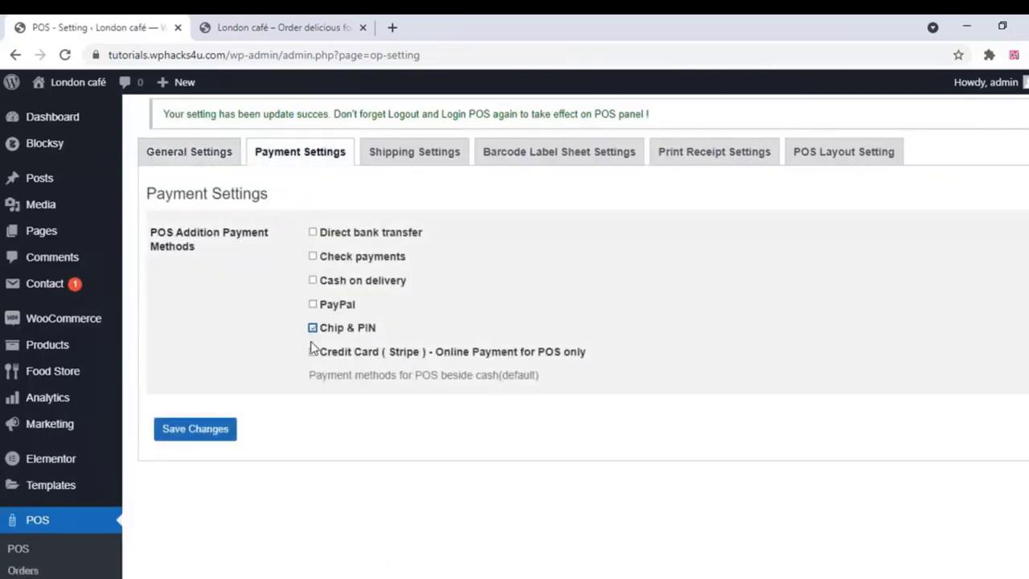
left_click(313, 280)
left_click(207, 434)
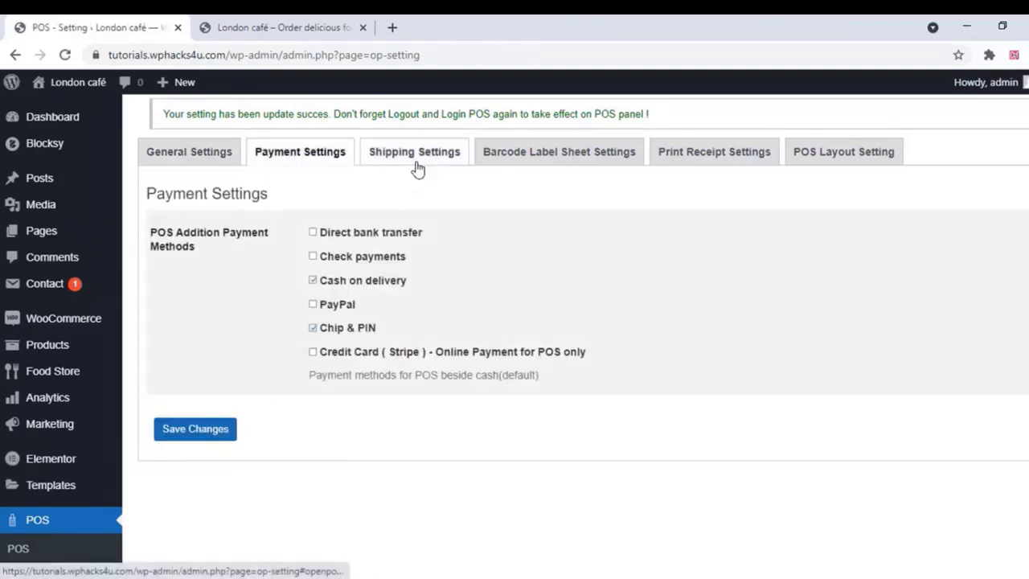
Enable Free shipping and Local pickup as POS shipping methods and save the shipping settings
left_click(414, 157)
left_click(312, 256)
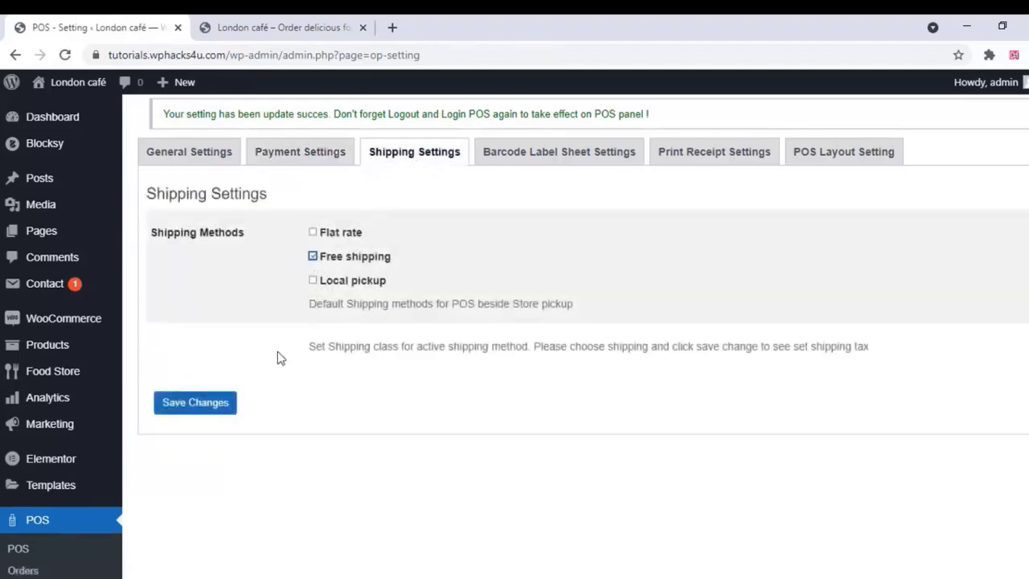
left_click(313, 280)
left_click(215, 407)
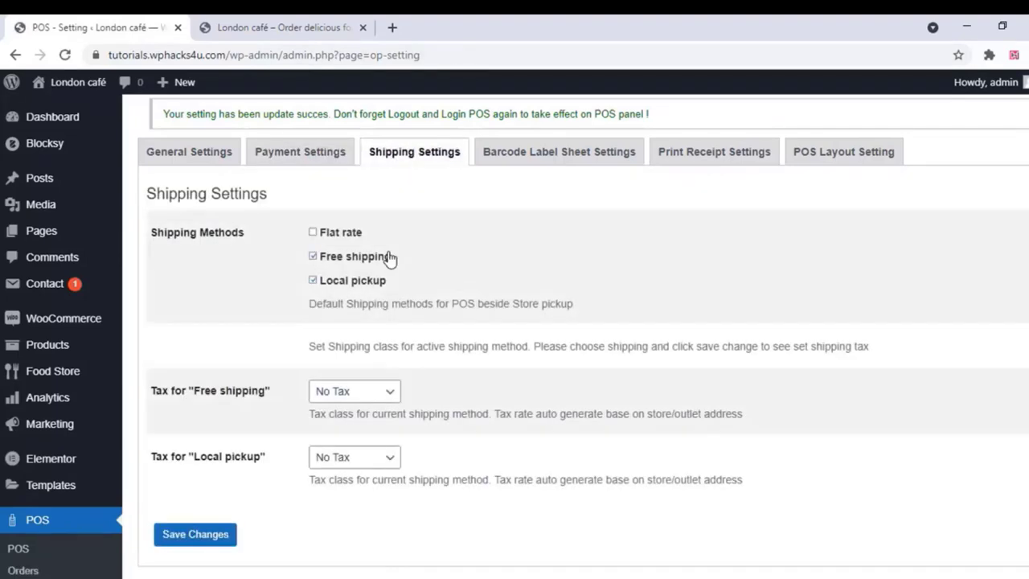
Review the POS barcode label sheet settings and the print receipt settings
left_click(545, 153)
scroll(531, 273, "down", 4)
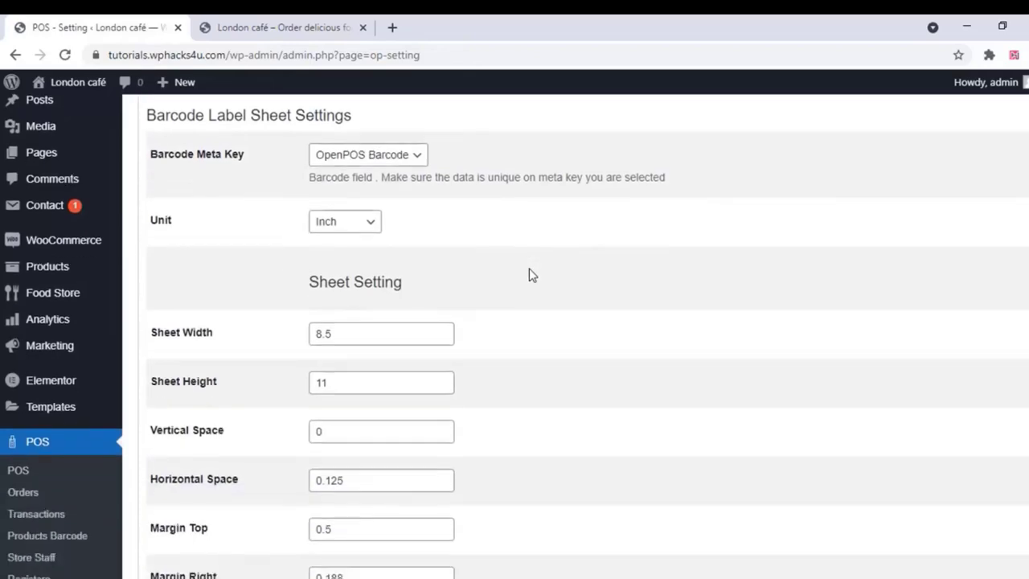
scroll(530, 275, "down", 9)
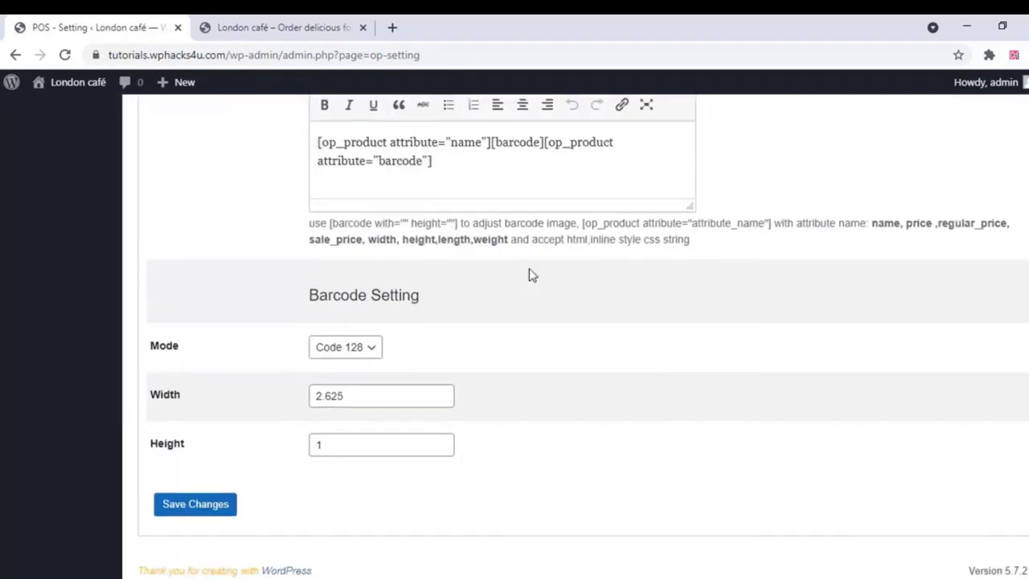
scroll(356, 394, "up", 15)
left_click(719, 154)
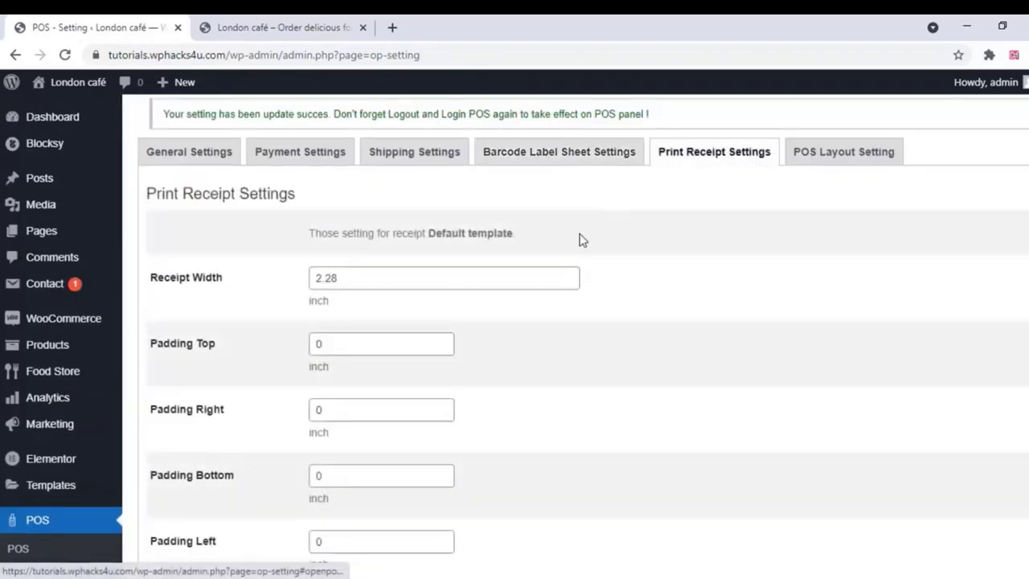
scroll(582, 239, "down", 2)
scroll(582, 240, "down", 9)
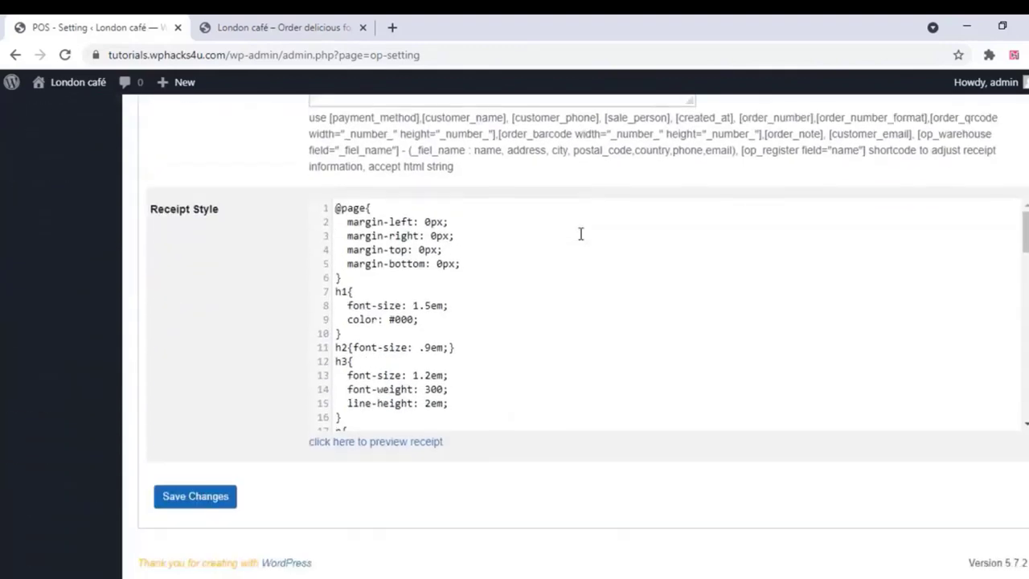
Preview the sample print receipt in a separate tab, enlarge it for reading, and close the preview
right_click(363, 445)
left_click(425, 455)
left_click(257, 26)
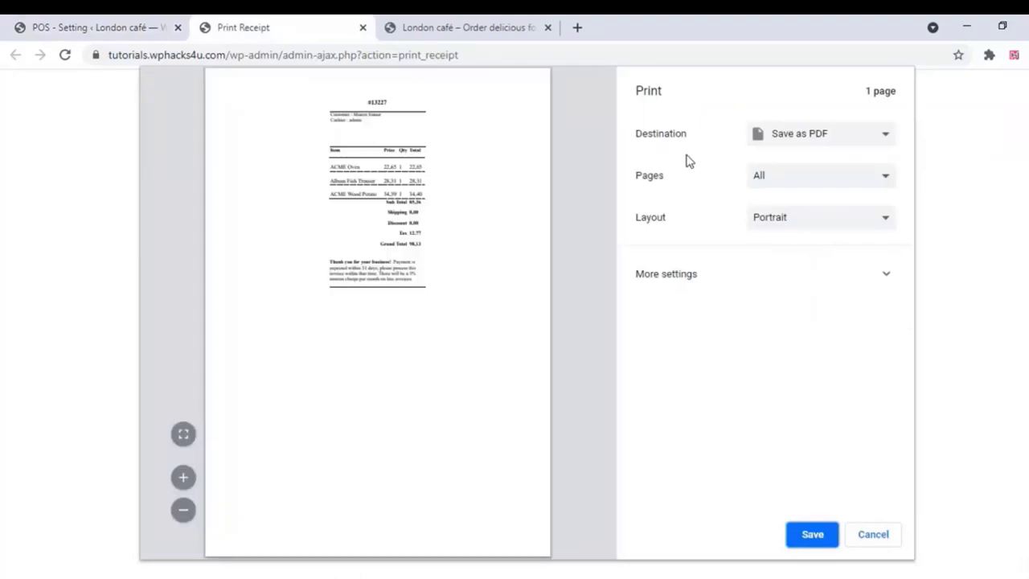
left_click(183, 476)
left_click(183, 477)
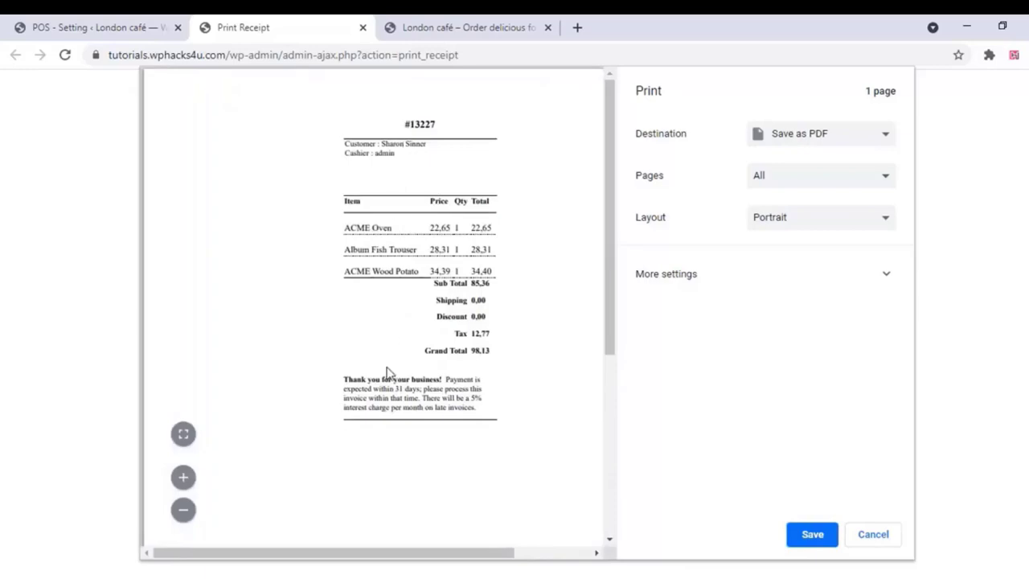
left_click(363, 27)
In the POS layout settings, choose the HomeDelivery image from the media library as the POS logo
scroll(457, 201, "up", 8)
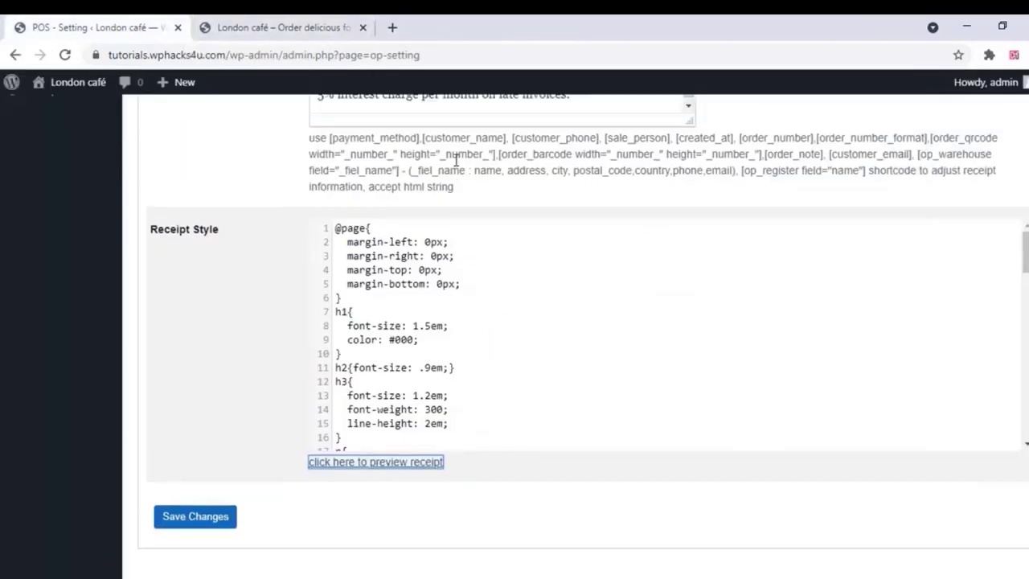
scroll(456, 160, "up", 5)
left_click(845, 152)
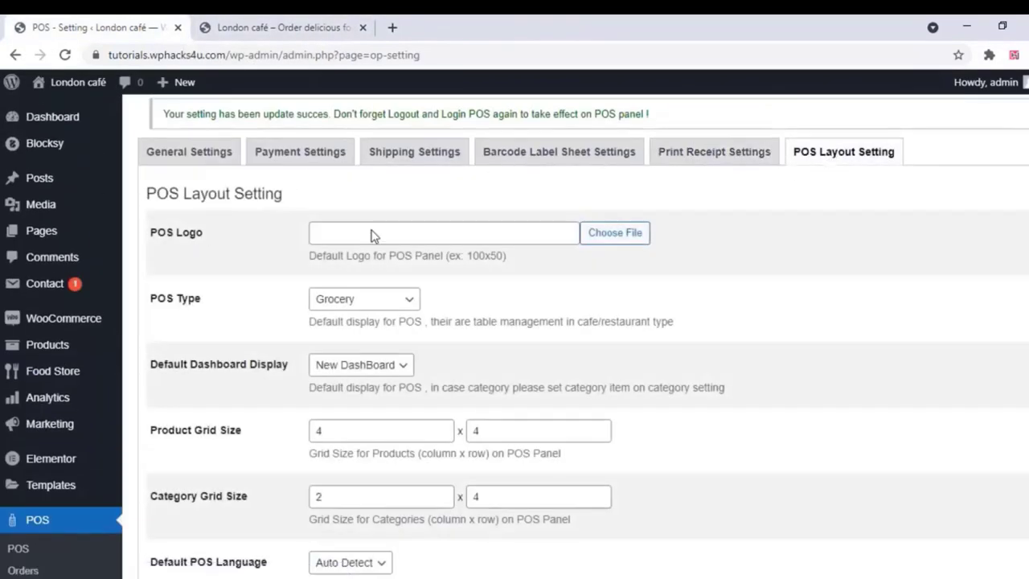
left_click(618, 233)
scroll(415, 320, "down", 10)
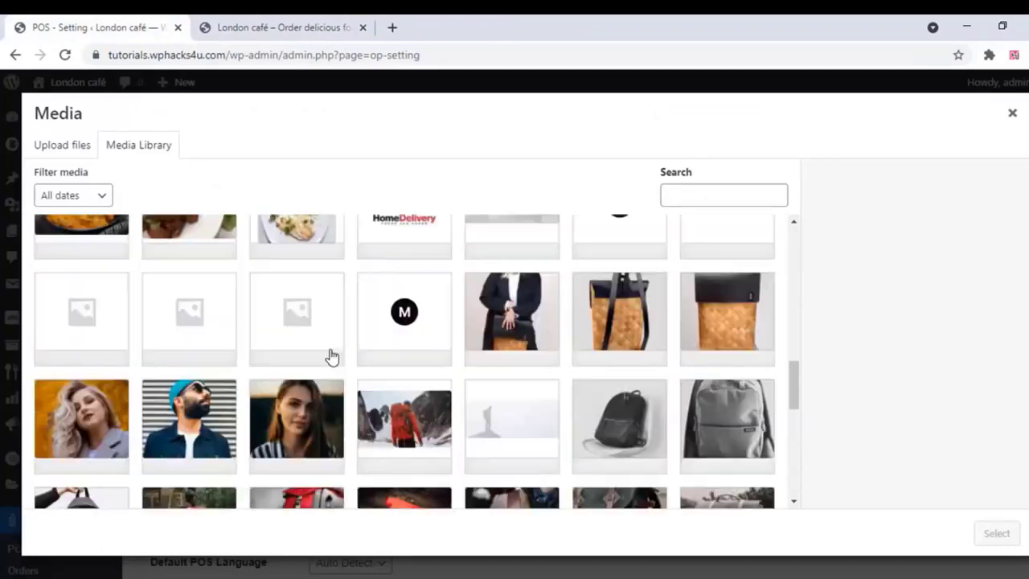
scroll(333, 359, "up", 2)
left_click(403, 351)
left_click(996, 533)
Set the POS Type to Cafe / Restaurant and keep New DashBoard as the default dashboard display
left_click(408, 302)
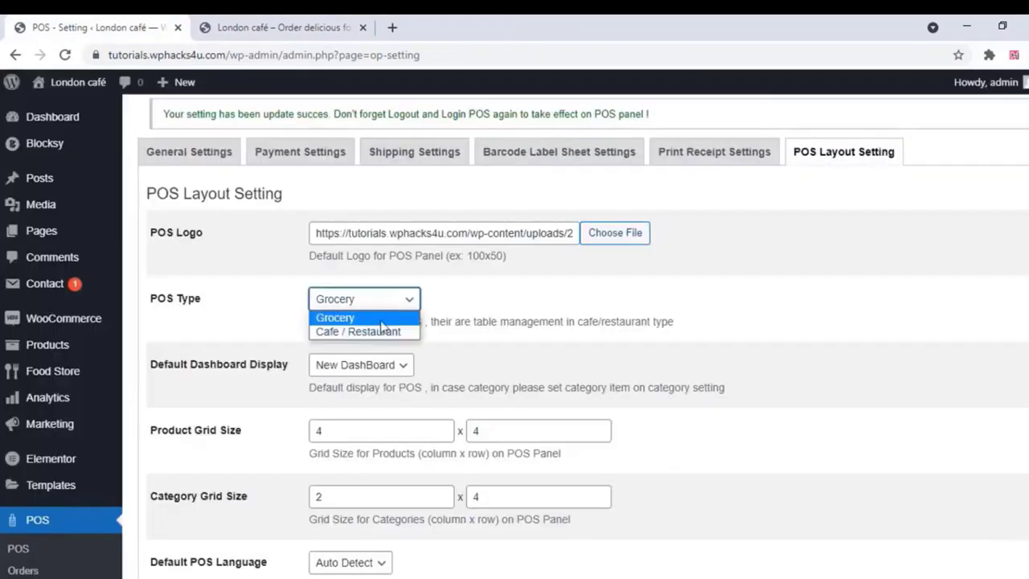
left_click(408, 333)
scroll(407, 321, "down", 2)
left_click(382, 209)
left_click(355, 229)
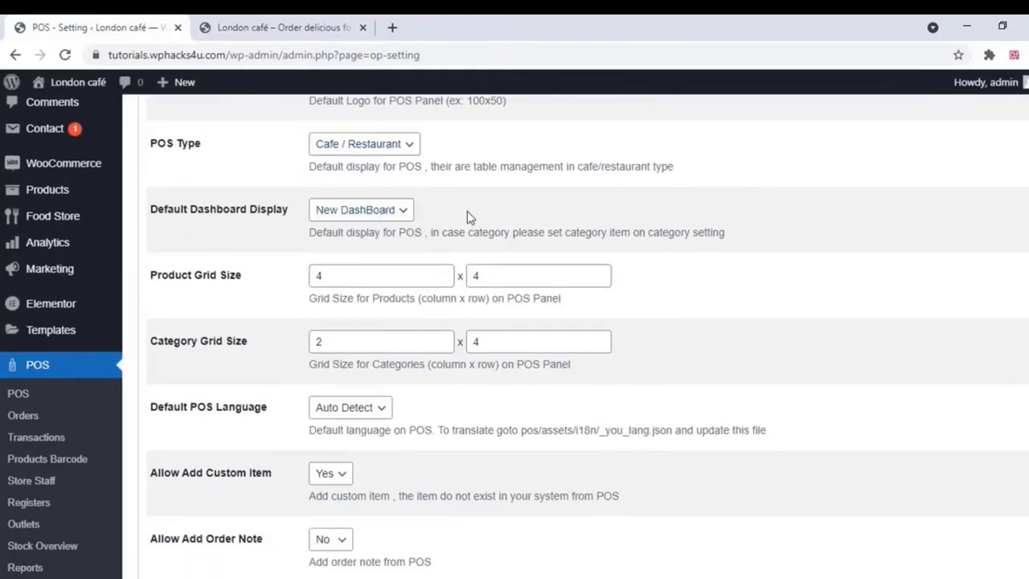
Review the remaining POS layout settings through Allow Digital Scale and save the layout settings
scroll(322, 202, "down", 3)
scroll(340, 166, "down", 1)
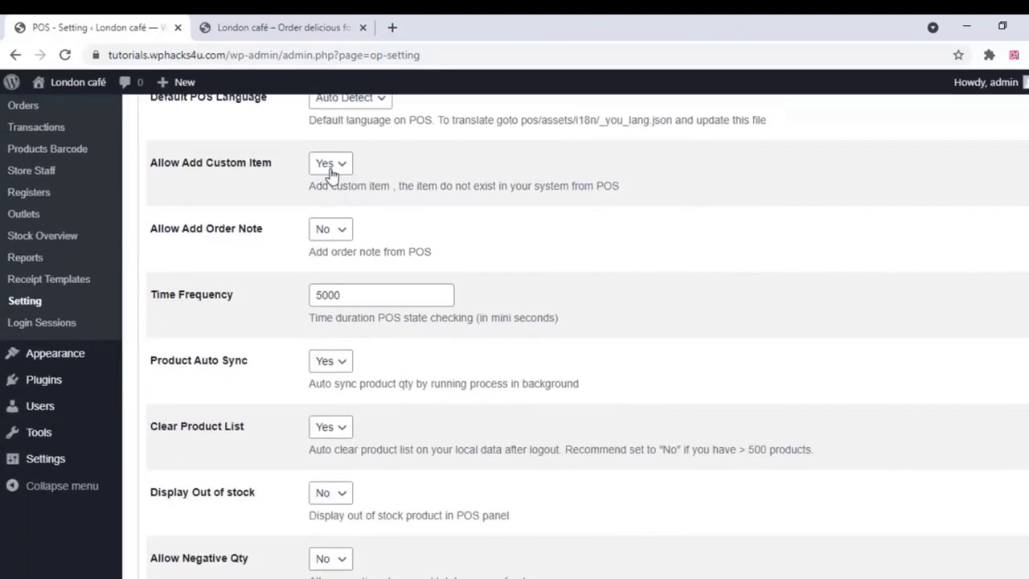
scroll(338, 233, "down", 4)
scroll(303, 239, "down", 3)
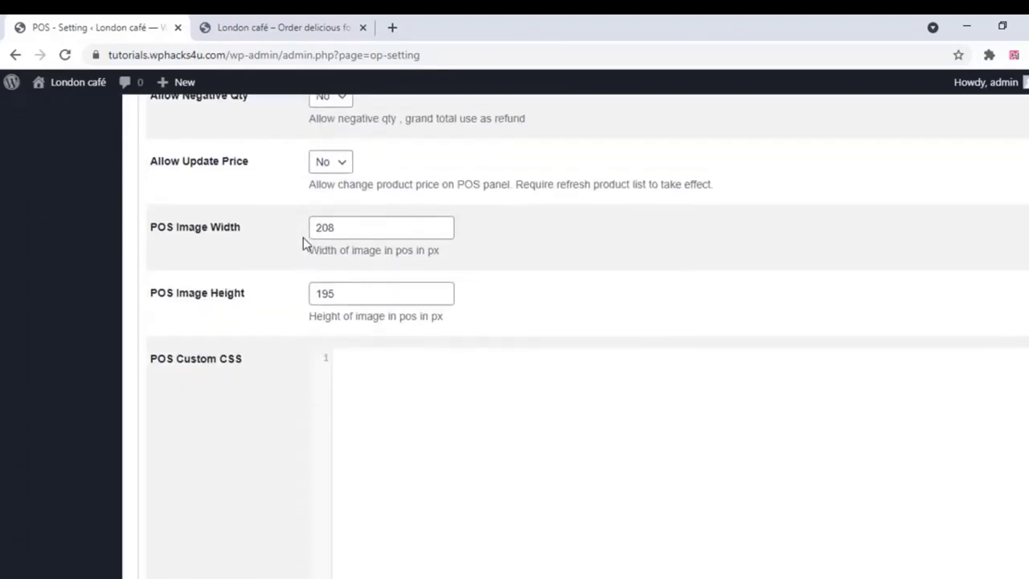
scroll(303, 239, "down", 6)
scroll(305, 244, "down", 2)
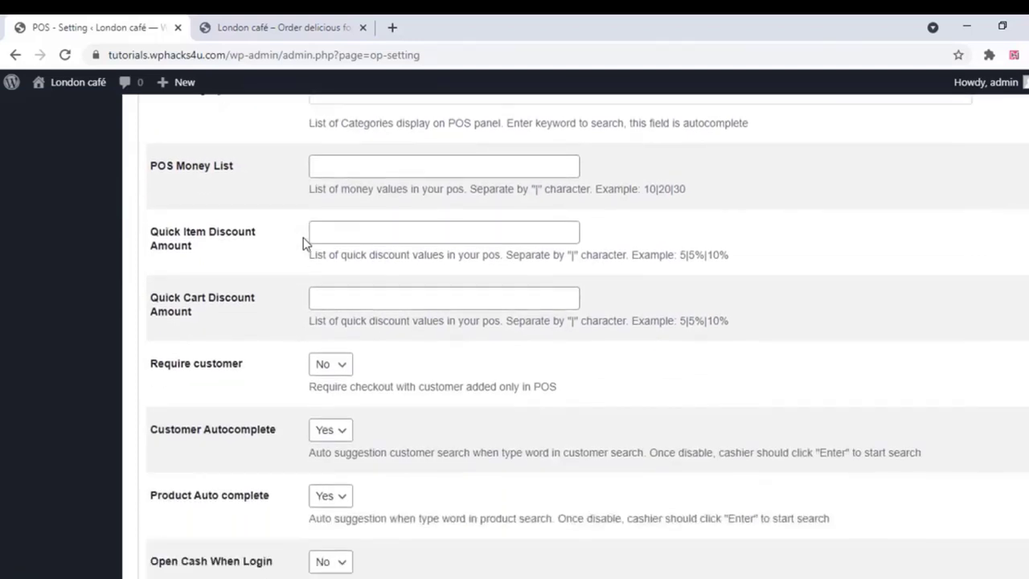
scroll(305, 243, "down", 3)
scroll(305, 248, "down", 2)
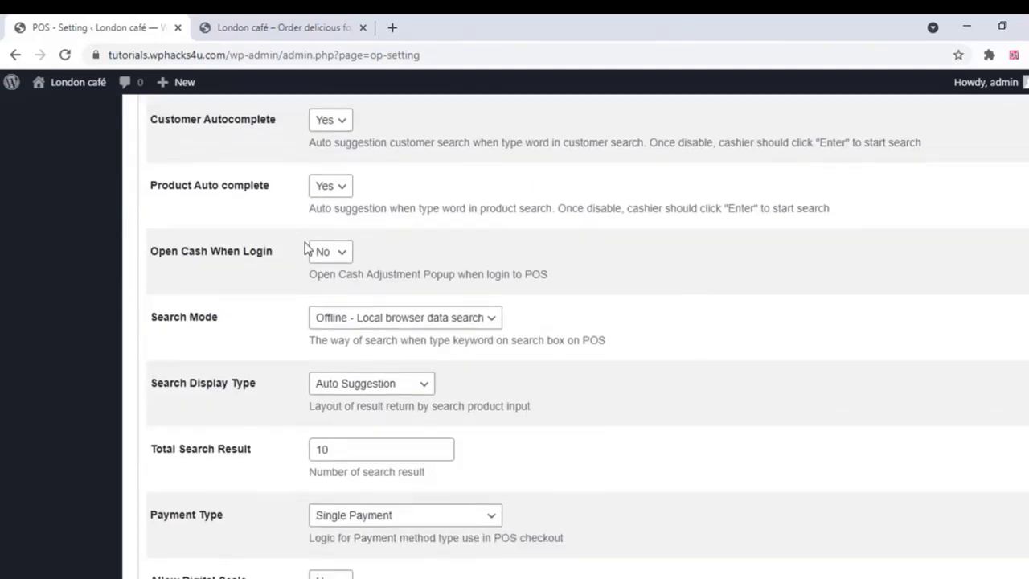
scroll(288, 250, "down", 1)
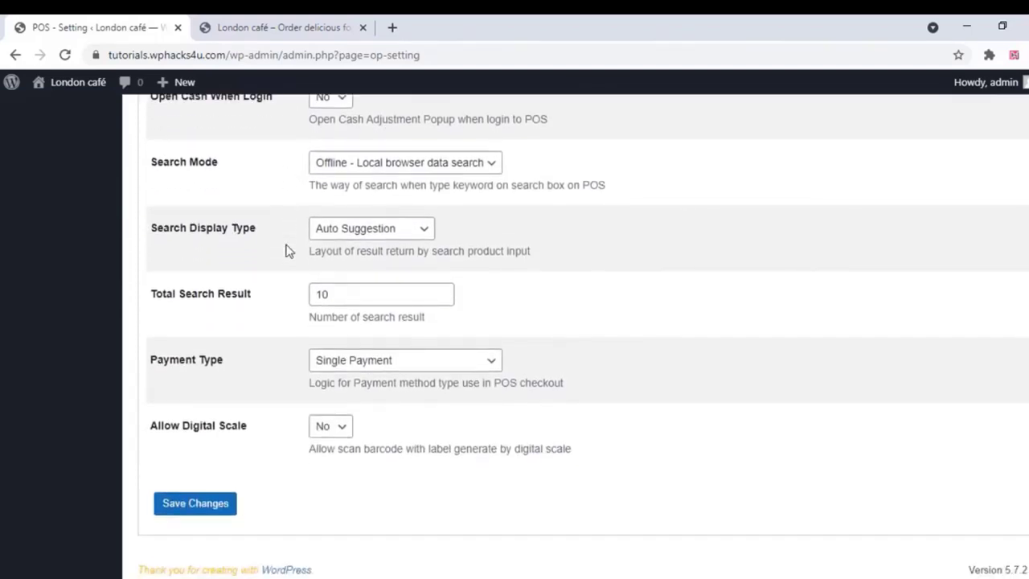
scroll(287, 250, "down", 1)
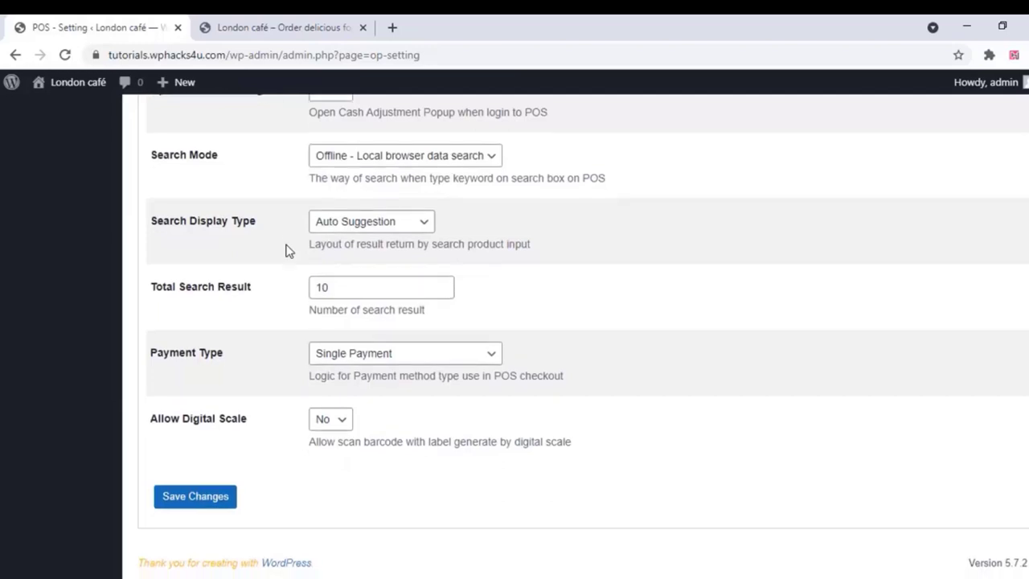
left_click(216, 501)
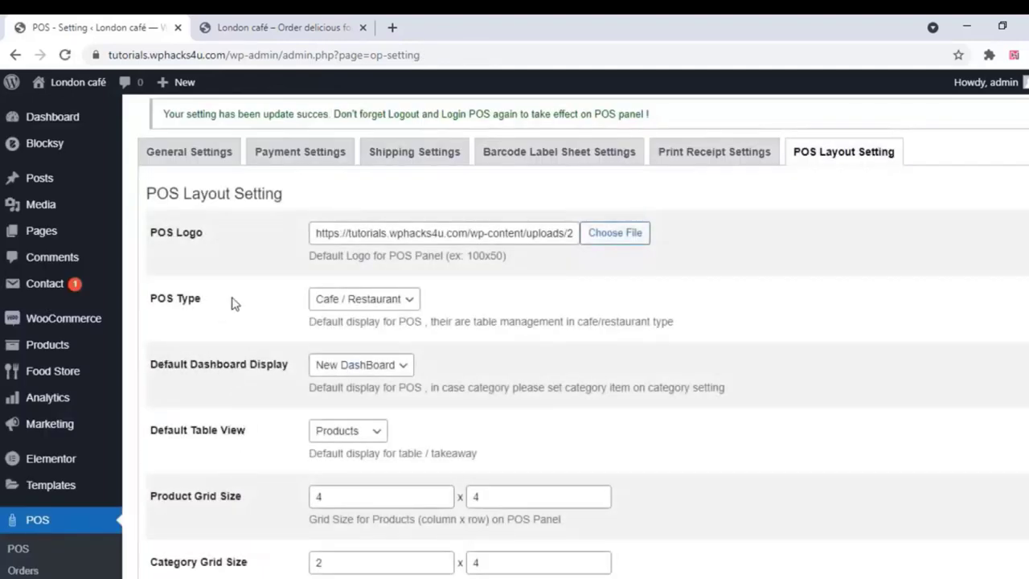
Open the site's POS panel in a new browser tab and switch to it
mouse_move(69, 82)
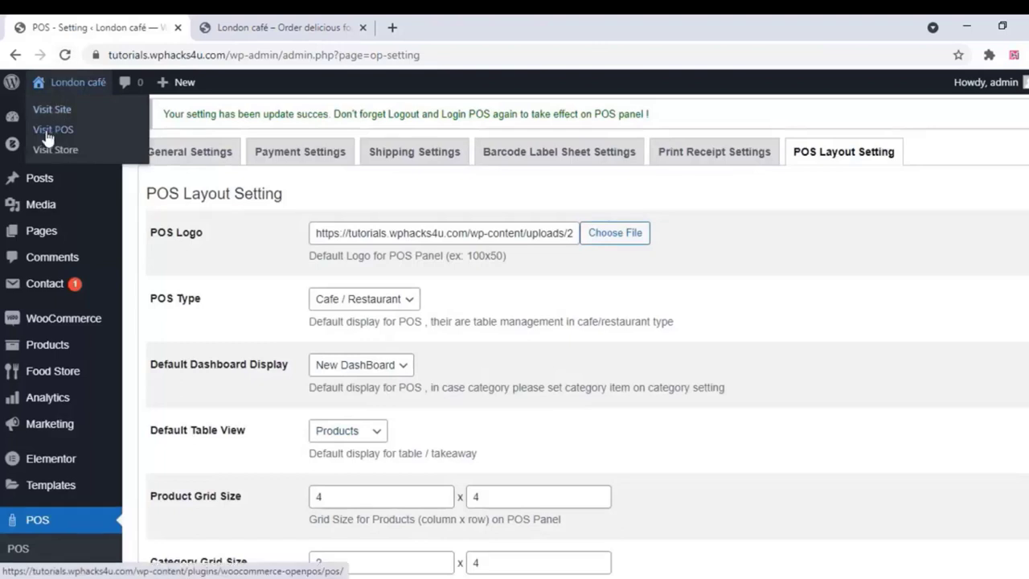
right_click(47, 138)
left_click(85, 144)
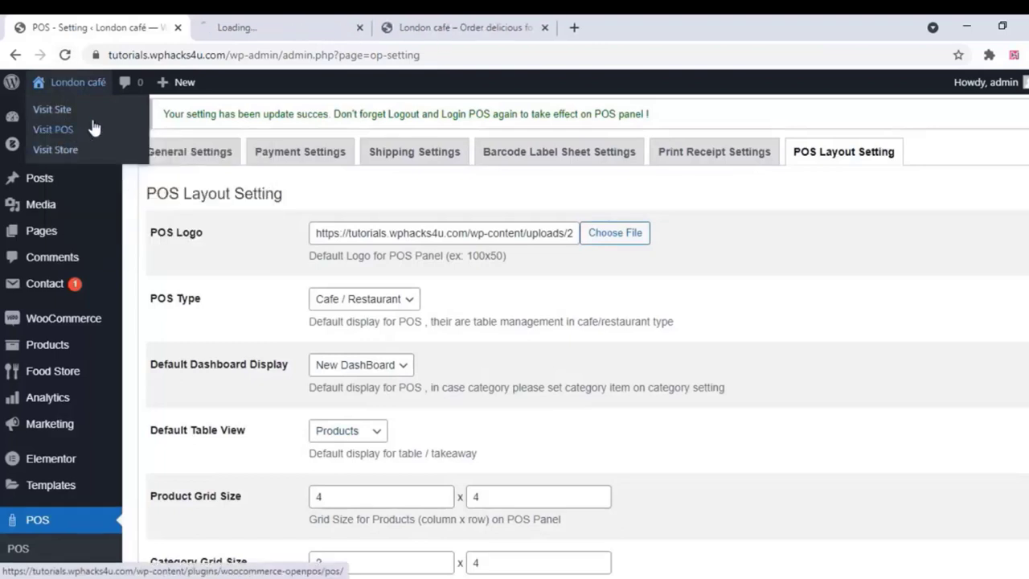
left_click(266, 31)
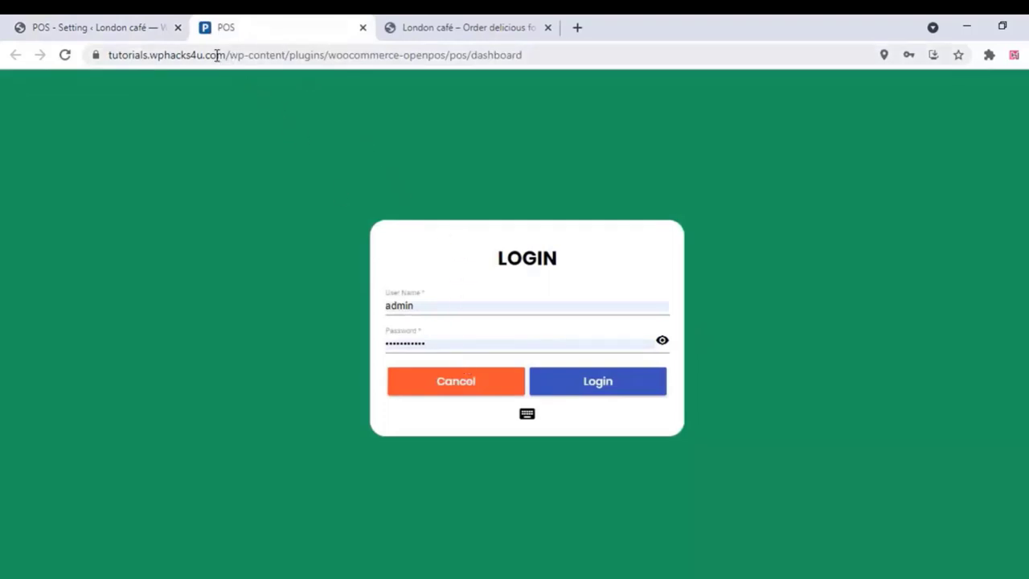
left_click_drag(217, 55, 331, 58)
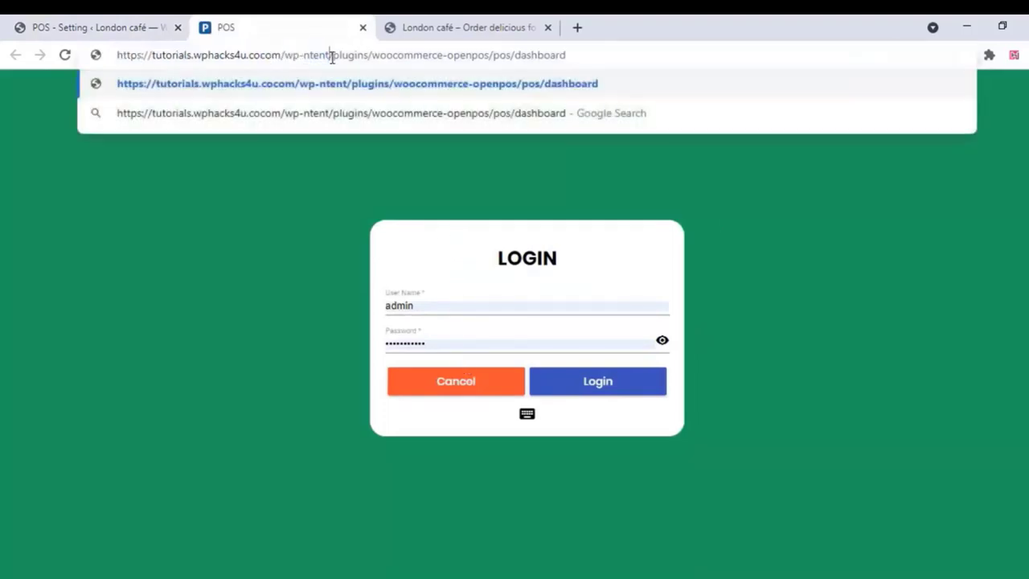
left_click(190, 213)
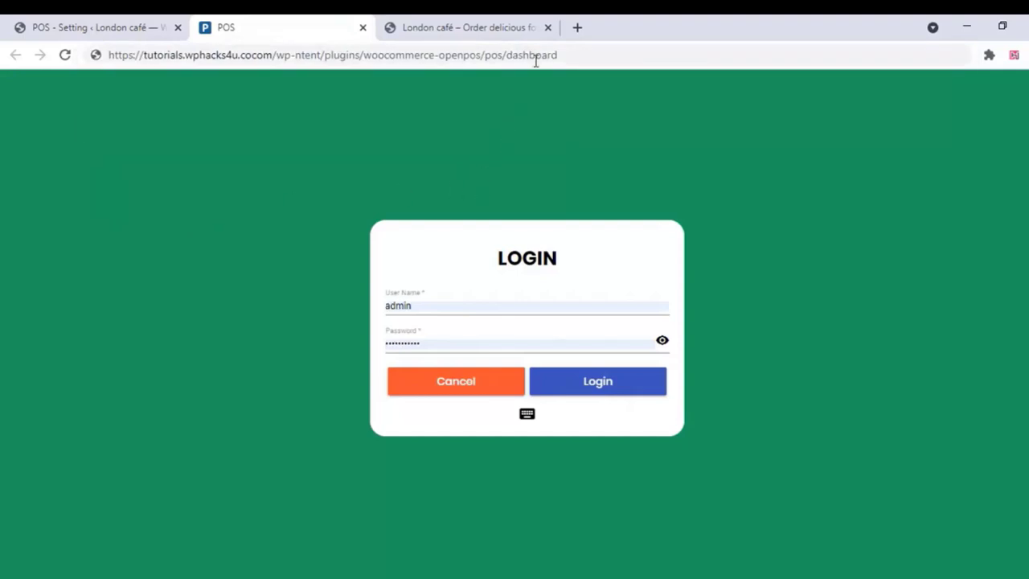
left_click_drag(565, 58, 111, 53)
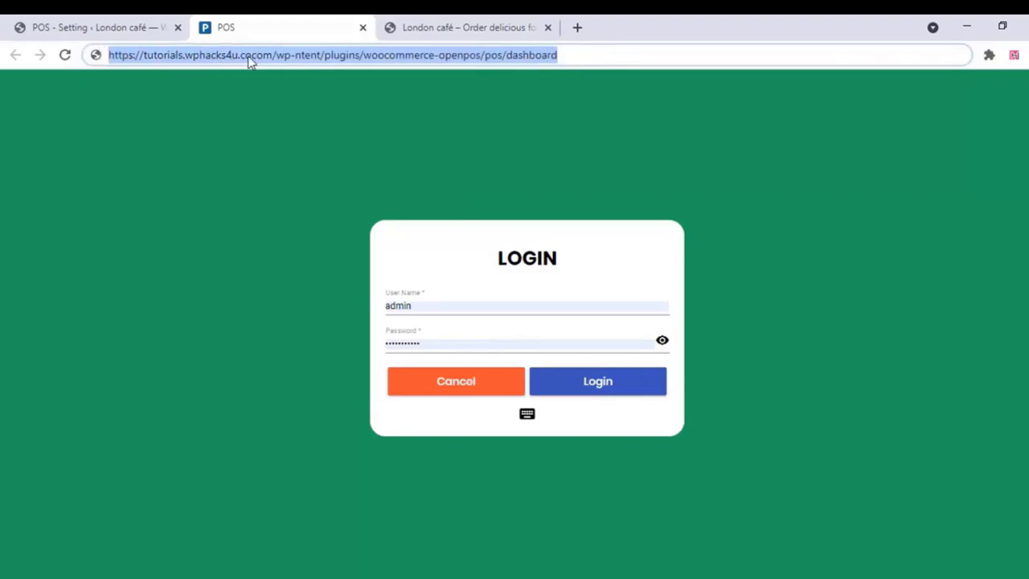
left_click(210, 125)
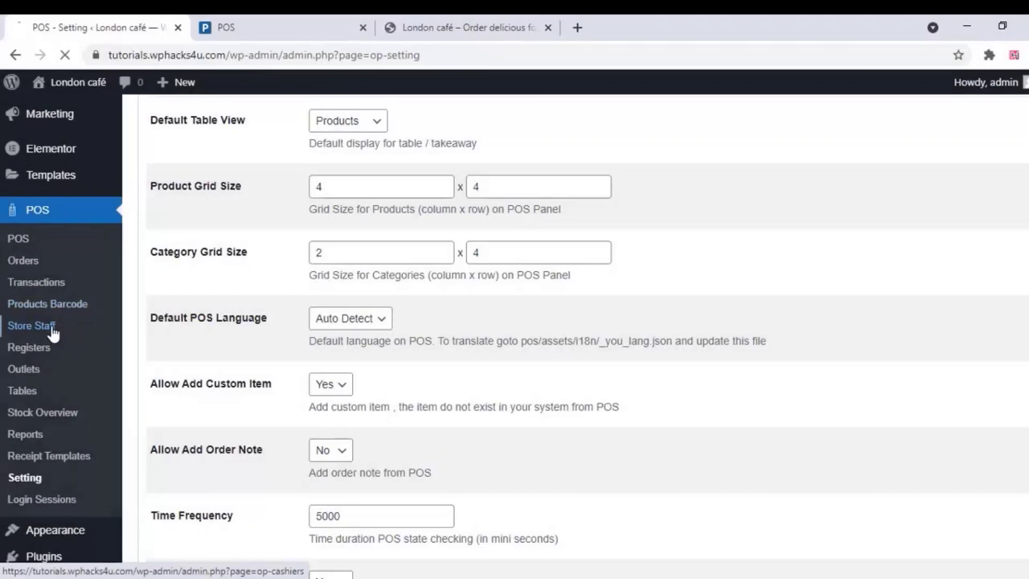
In the POS store staff list, set Is POS Staff to Yes for the admin account and save the change
left_click(51, 331)
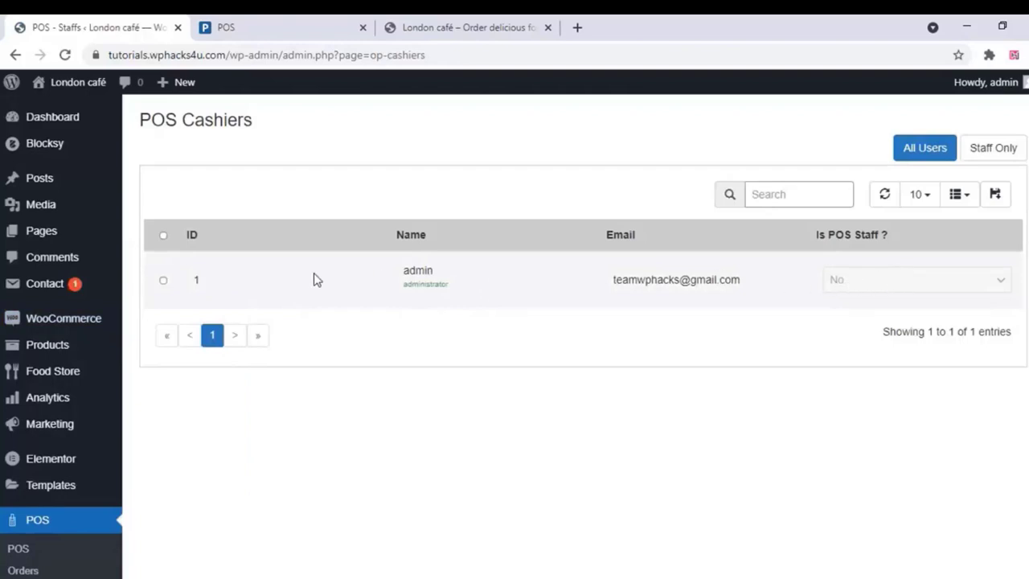
left_click(163, 282)
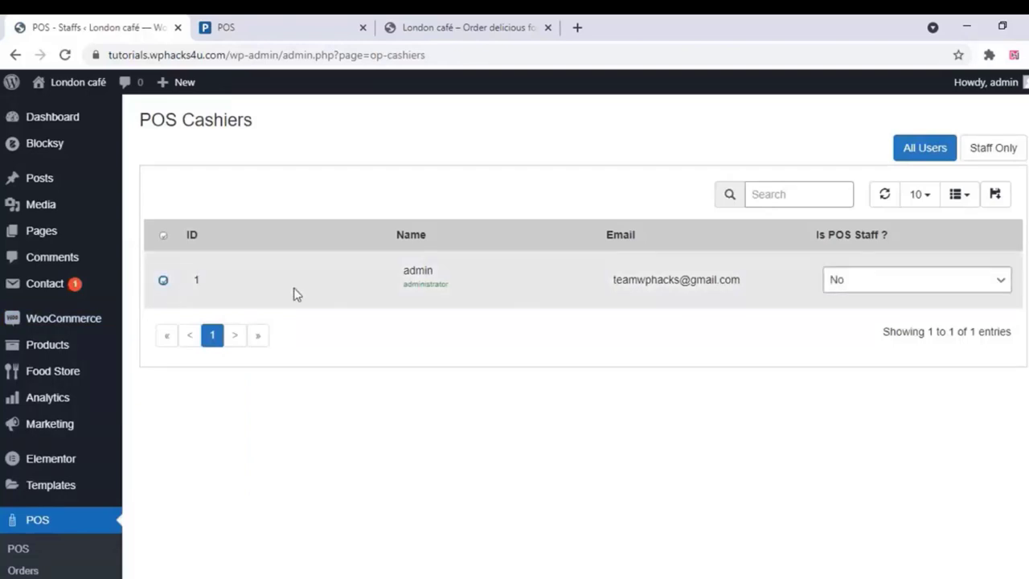
left_click(874, 284)
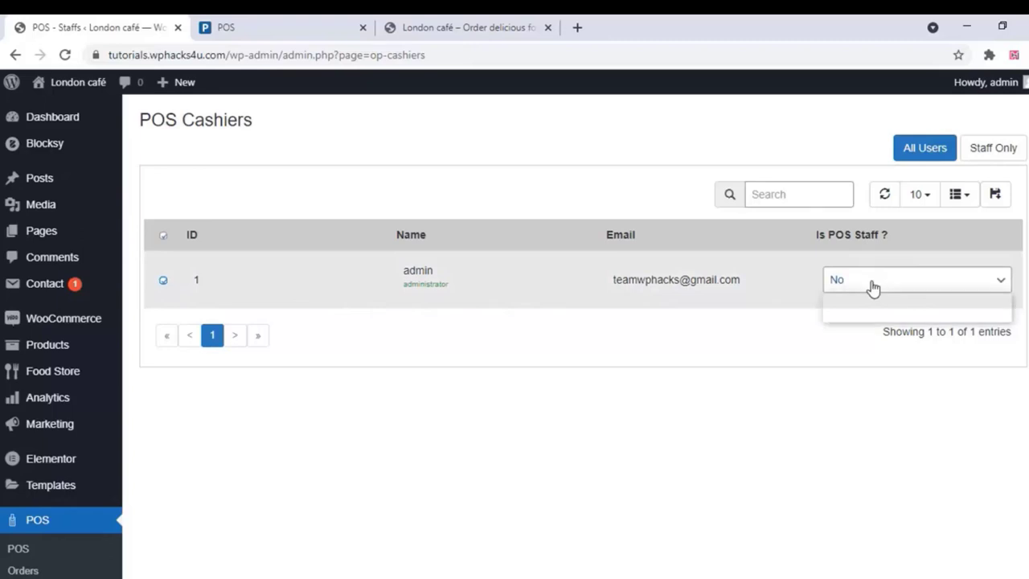
left_click(865, 315)
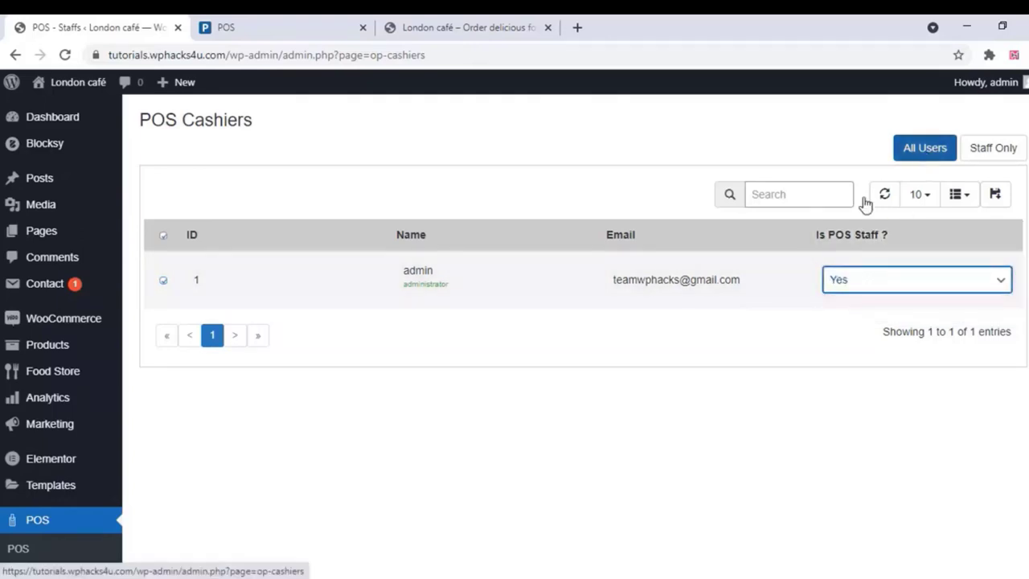
left_click(997, 196)
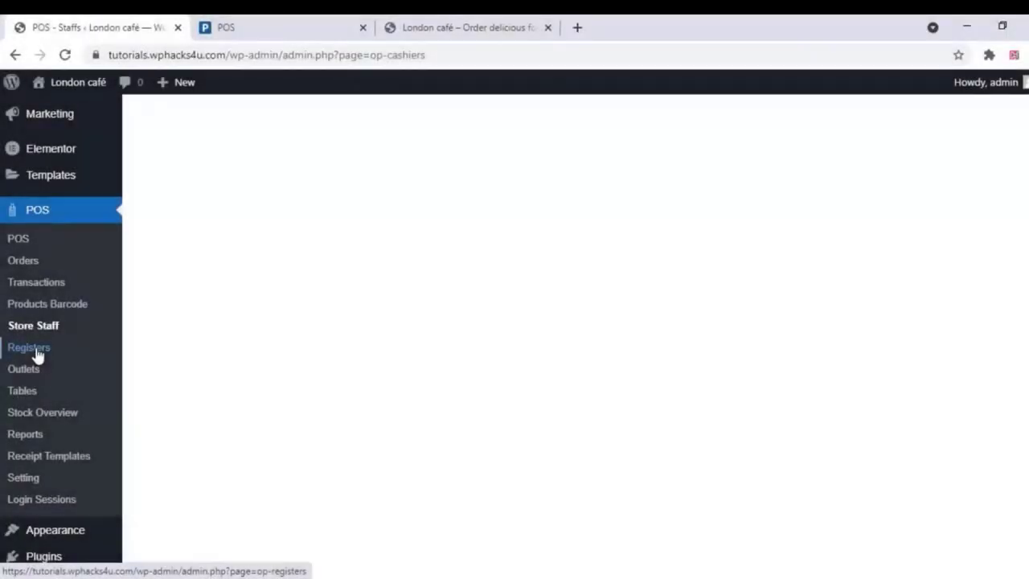
Create and save a POS register named Branch1 with admin as cashier, in Cashier Mode
left_click(36, 354)
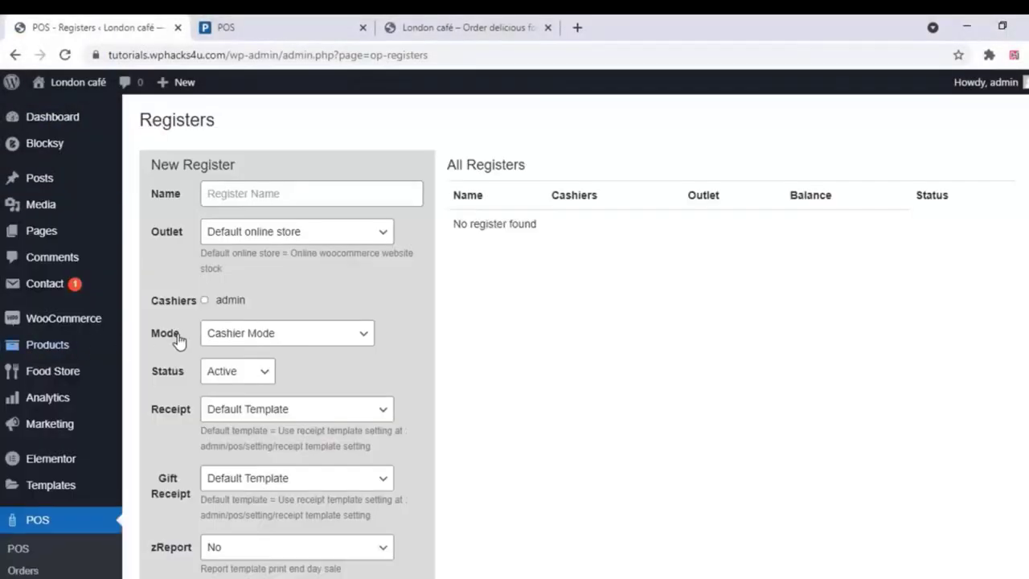
left_click(234, 193)
type("Branch1")
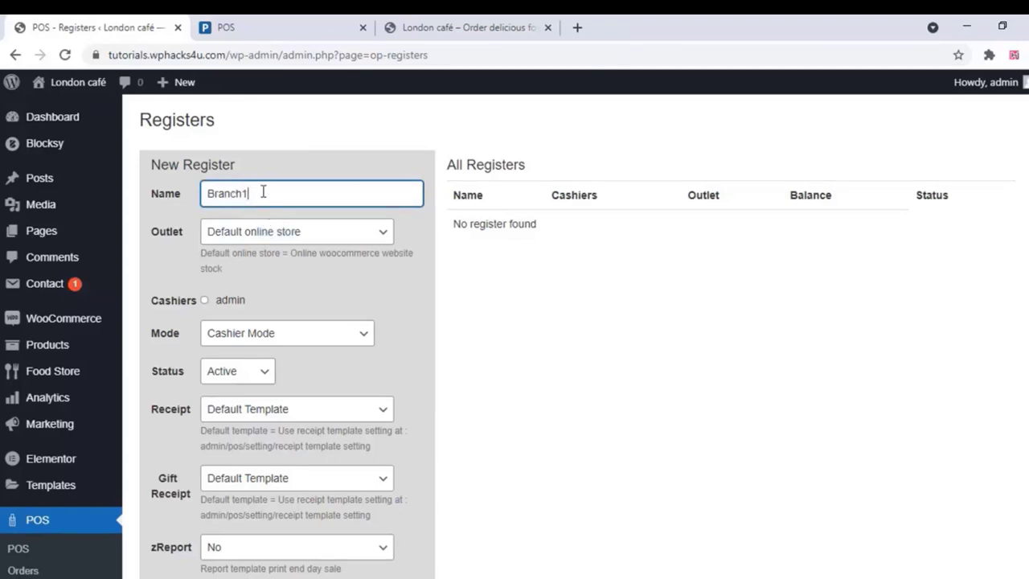
left_click(204, 302)
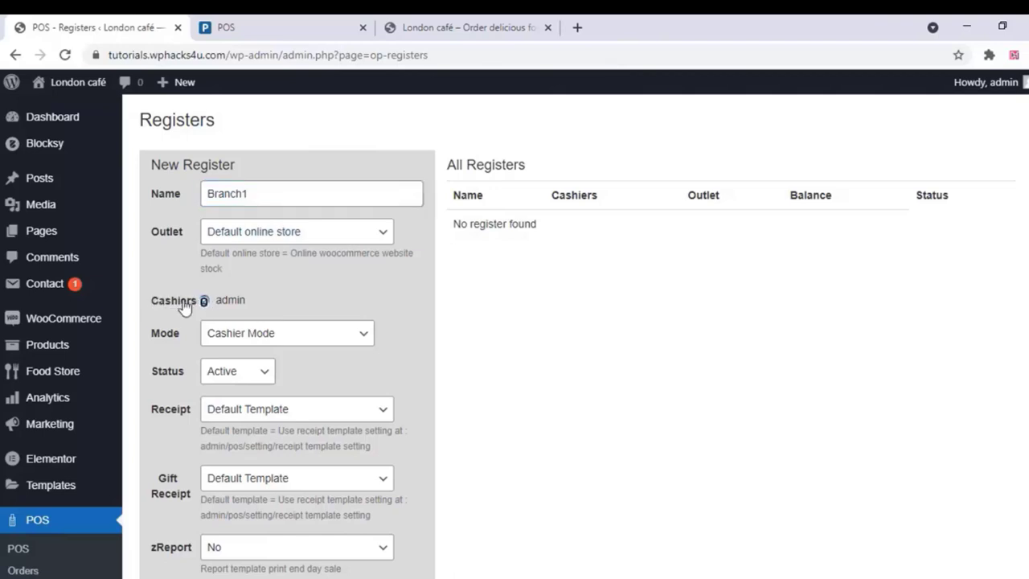
left_click(306, 342)
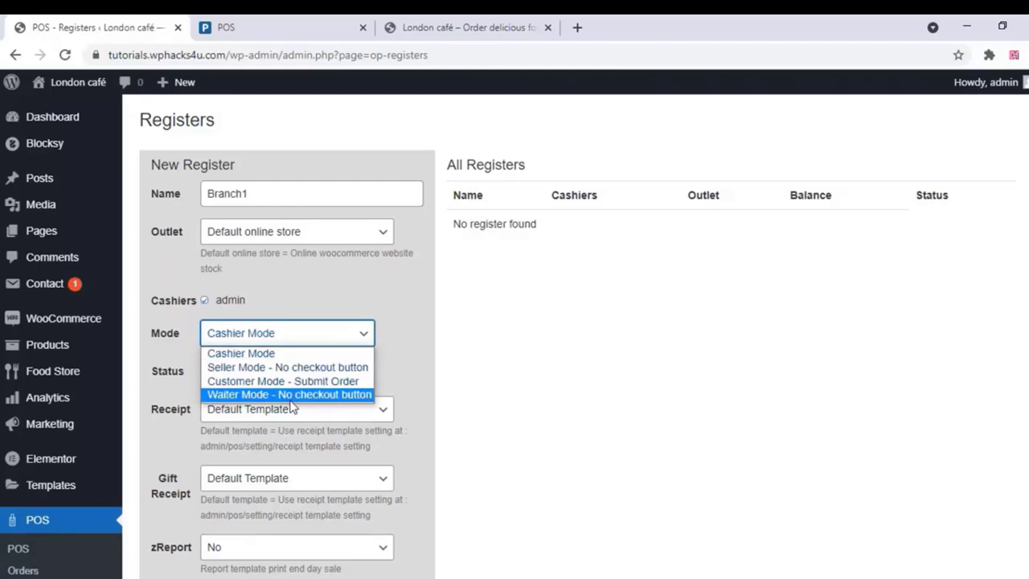
left_click(268, 356)
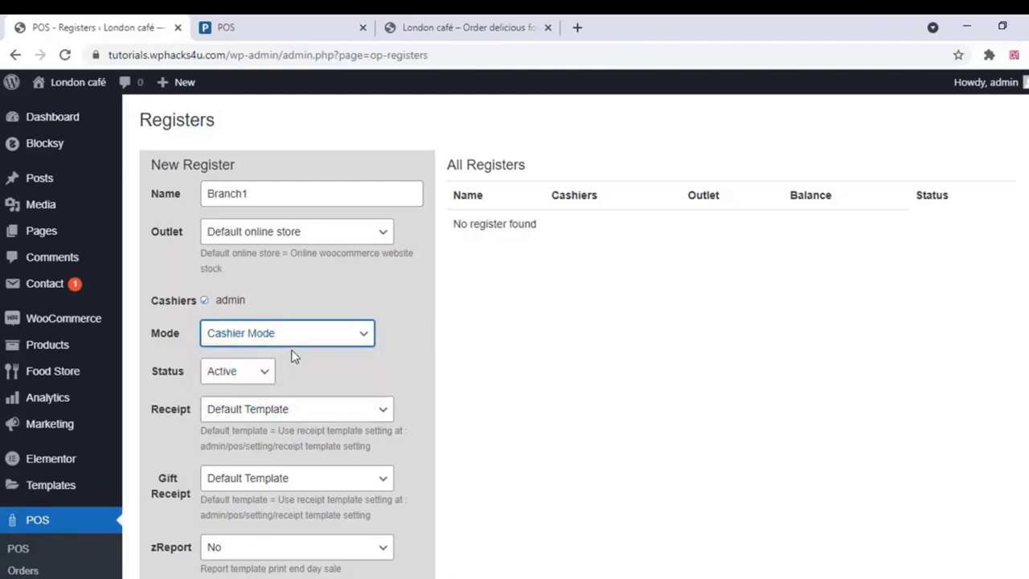
scroll(293, 356, "down", 2)
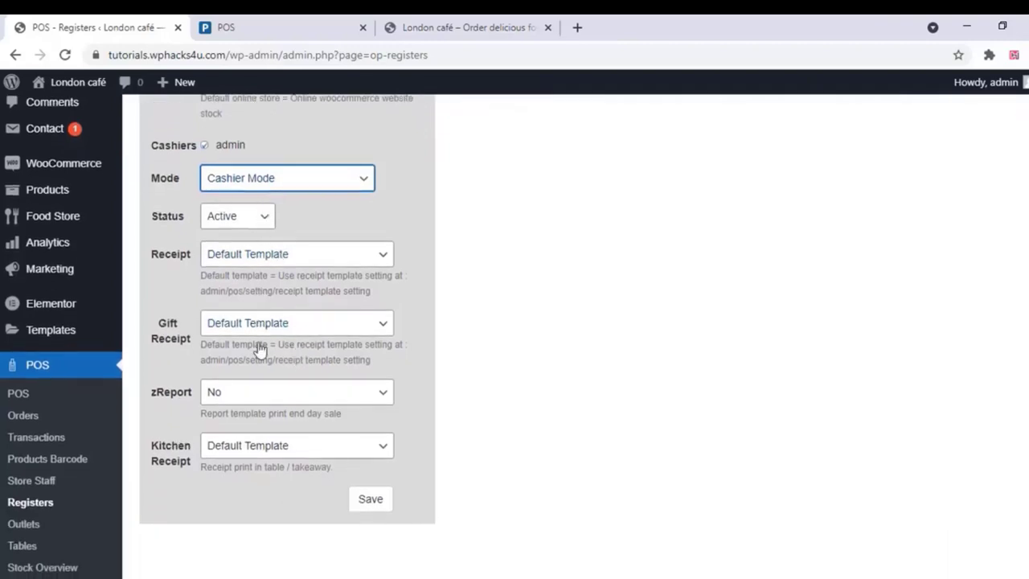
left_click(382, 502)
left_click(381, 501)
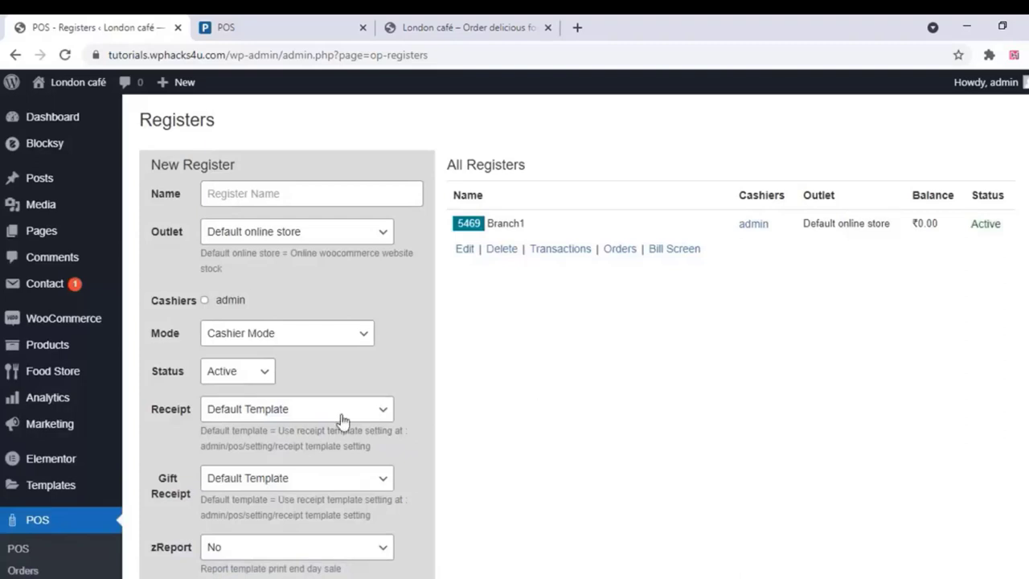
Add a new site user with a username, e-mail address and password, assigning the Customer role
scroll(80, 362, "down", 2)
scroll(87, 384, "down", 1)
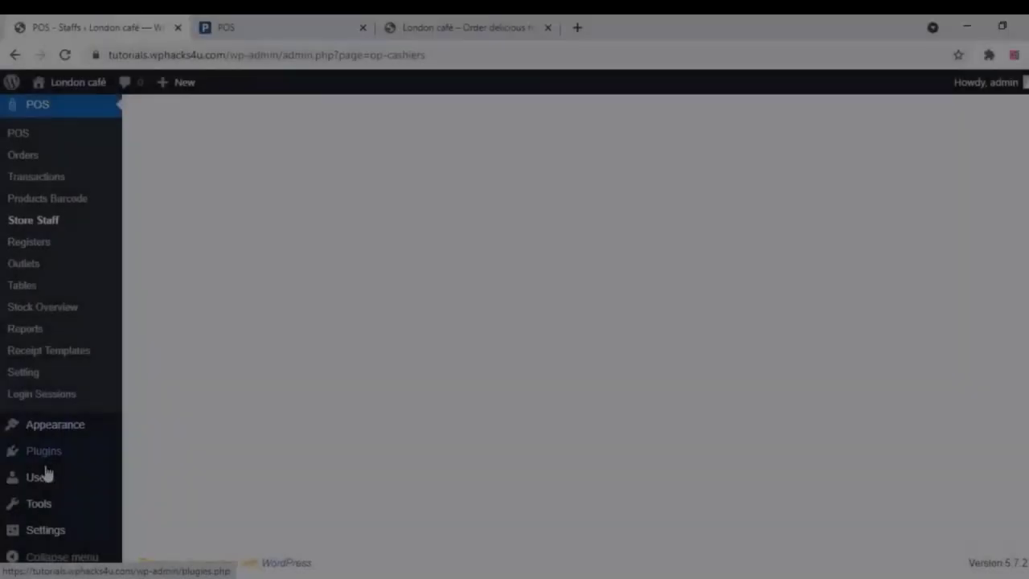
mouse_move(44, 476)
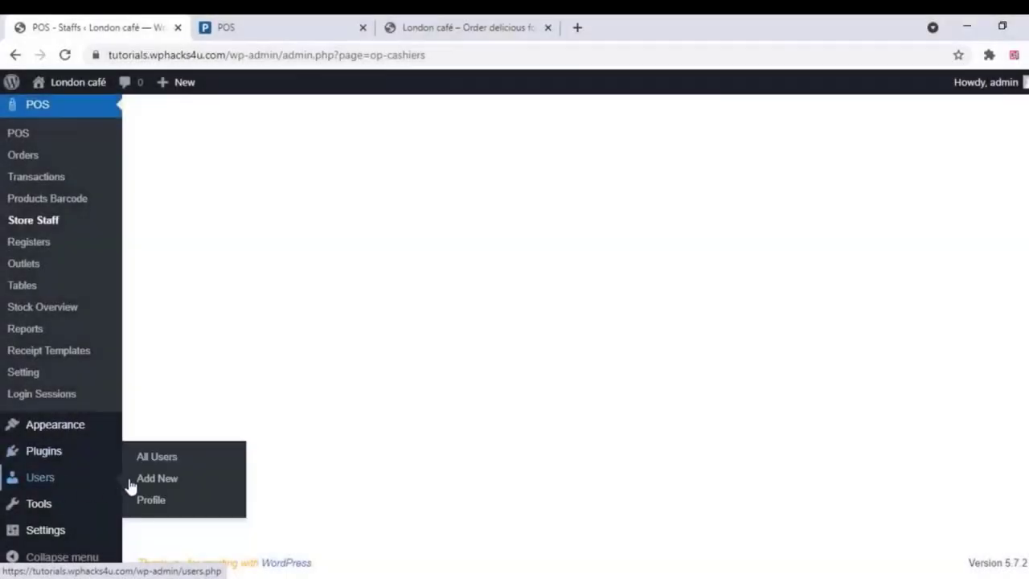
left_click(168, 480)
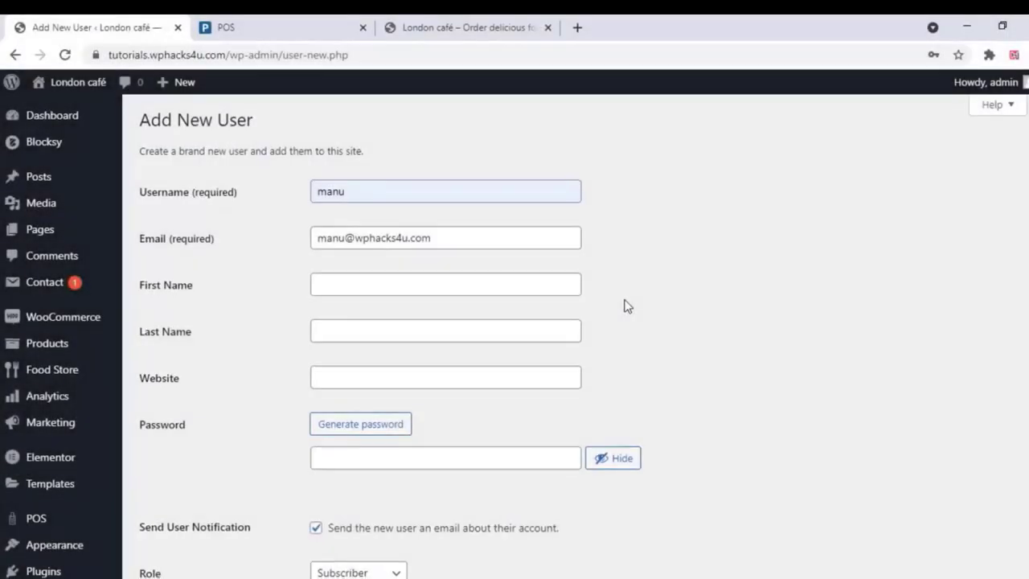
scroll(619, 305, "down", 2)
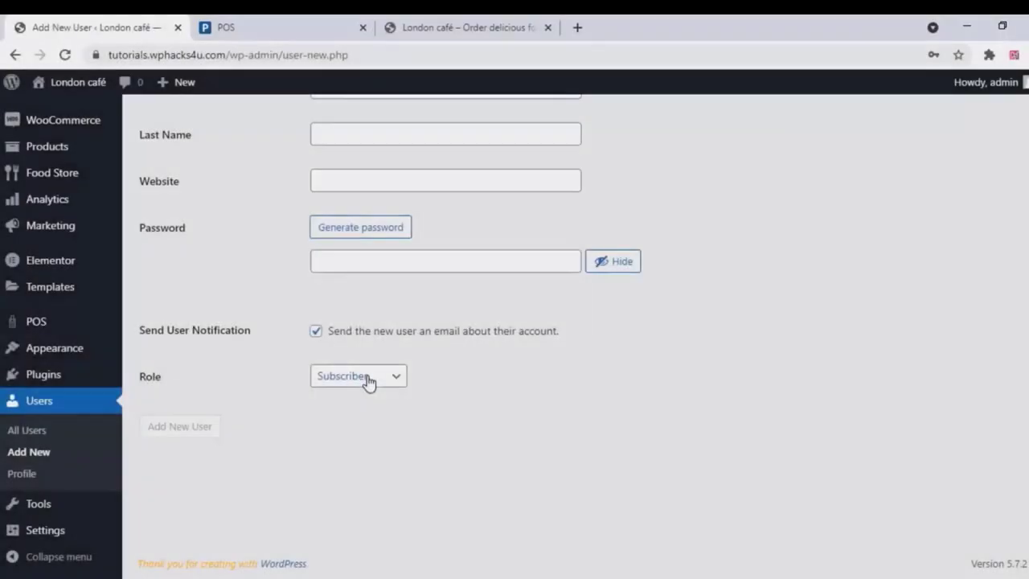
left_click(359, 376)
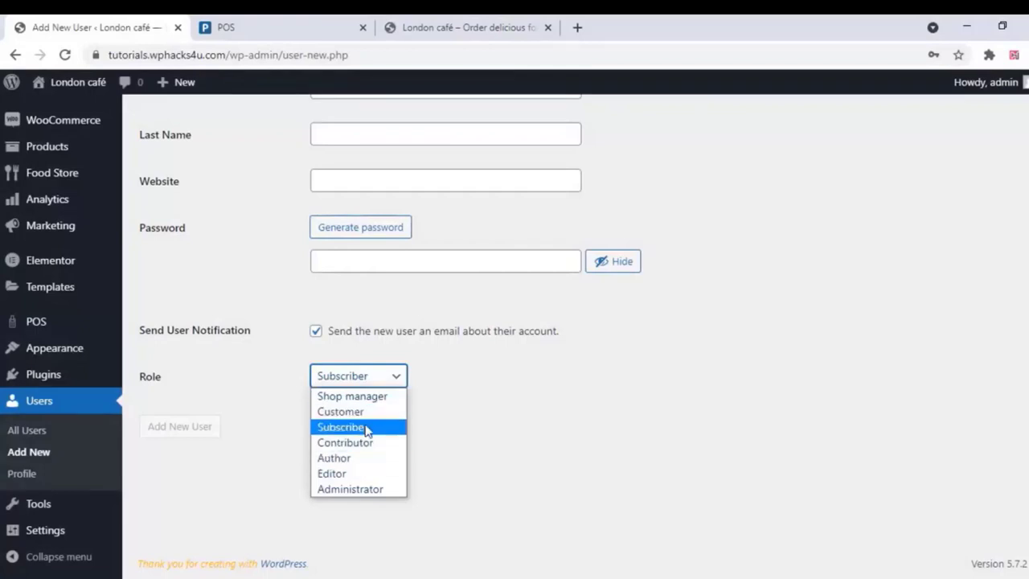
left_click(340, 411)
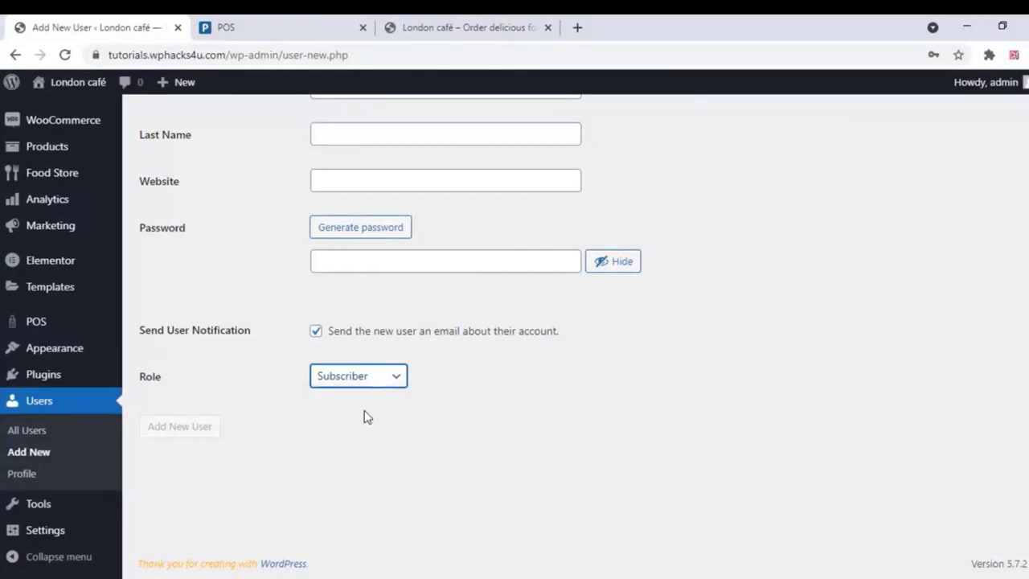
scroll(346, 331, "up", 1)
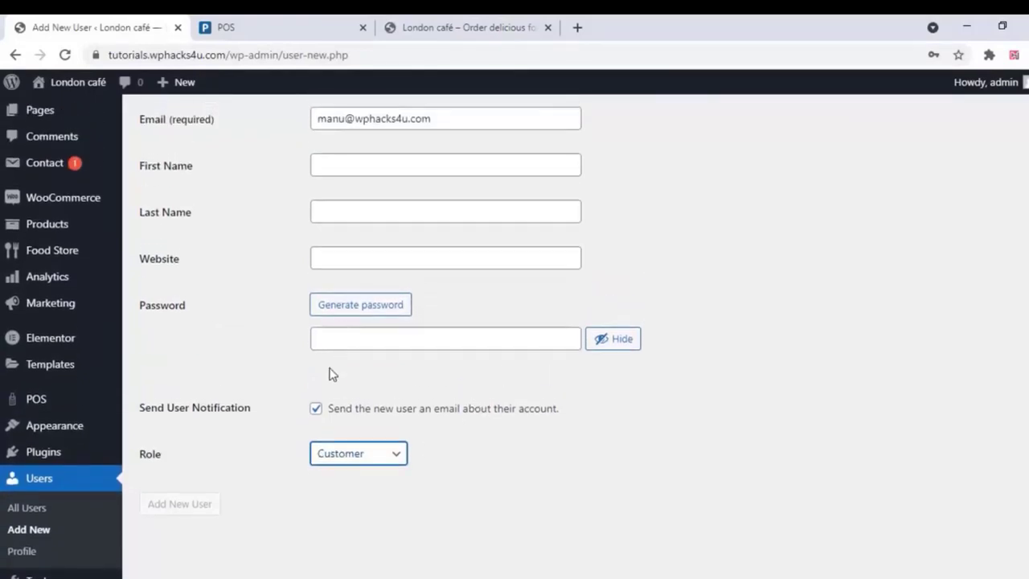
scroll(330, 376, "down", 1)
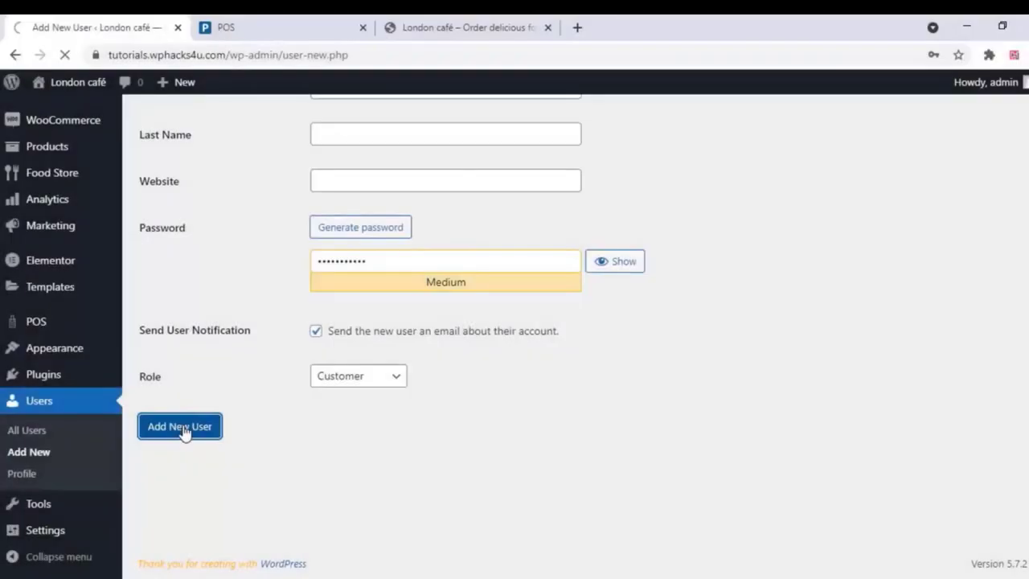
left_click(182, 431)
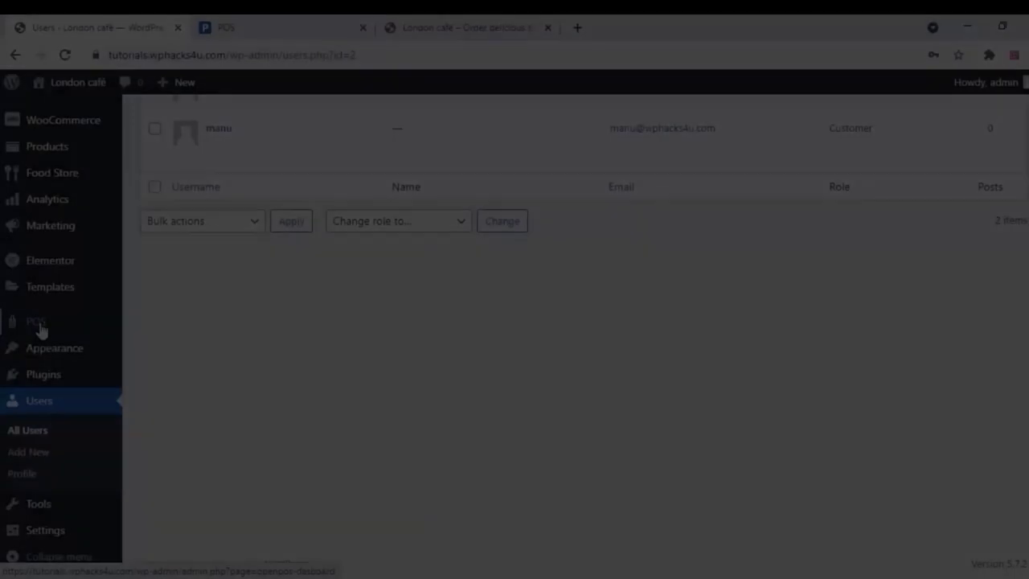
In the POS store staff list, set Is POS Staff to Yes for the new customer account and save the change
mouse_move(40, 329)
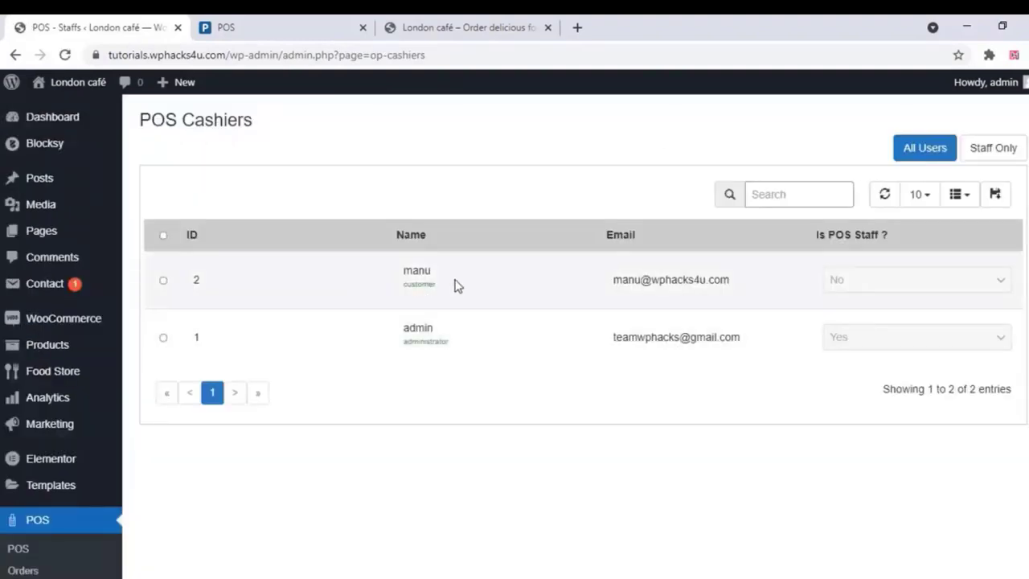
left_click(165, 283)
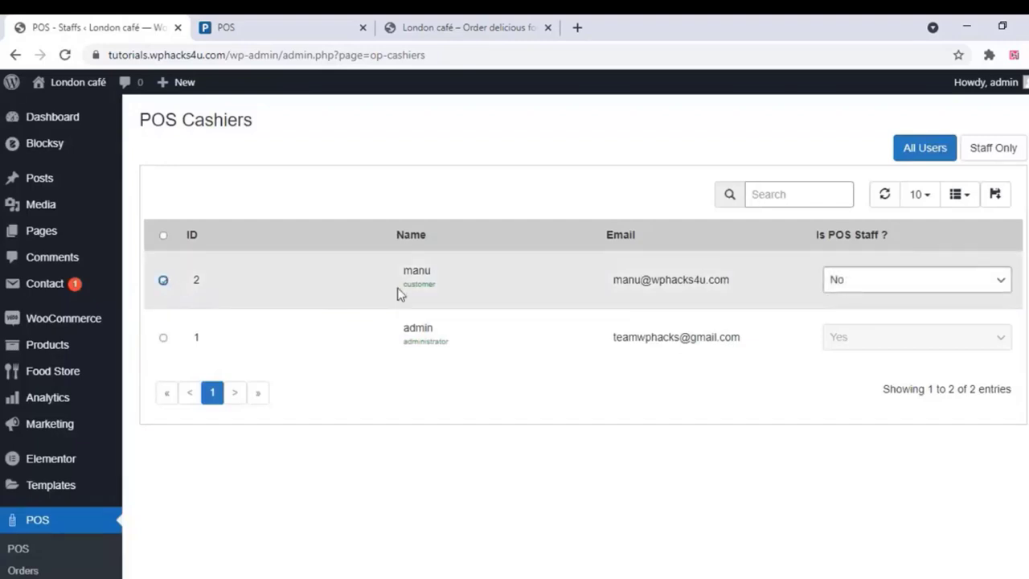
left_click(882, 281)
left_click(865, 314)
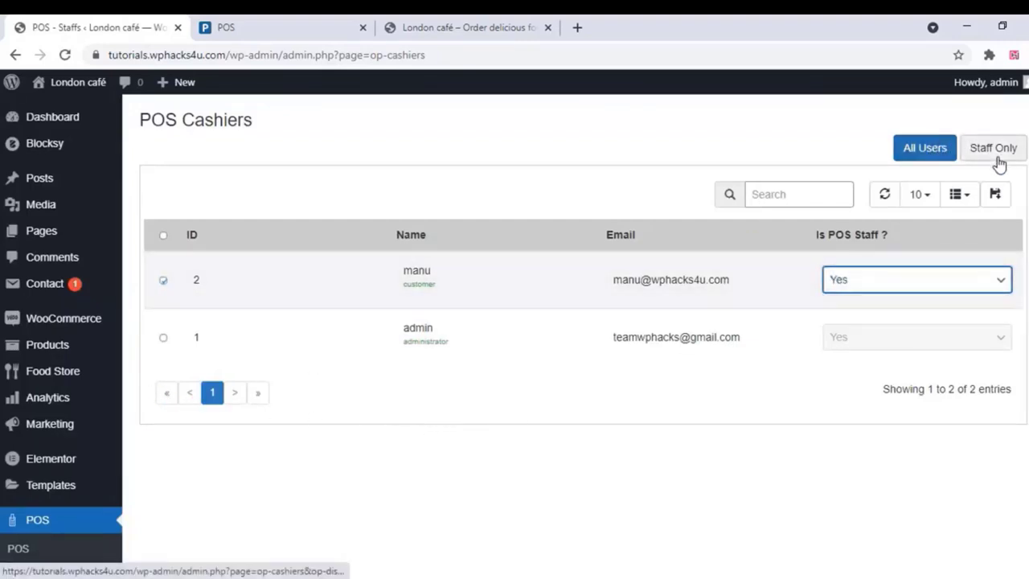
left_click(996, 195)
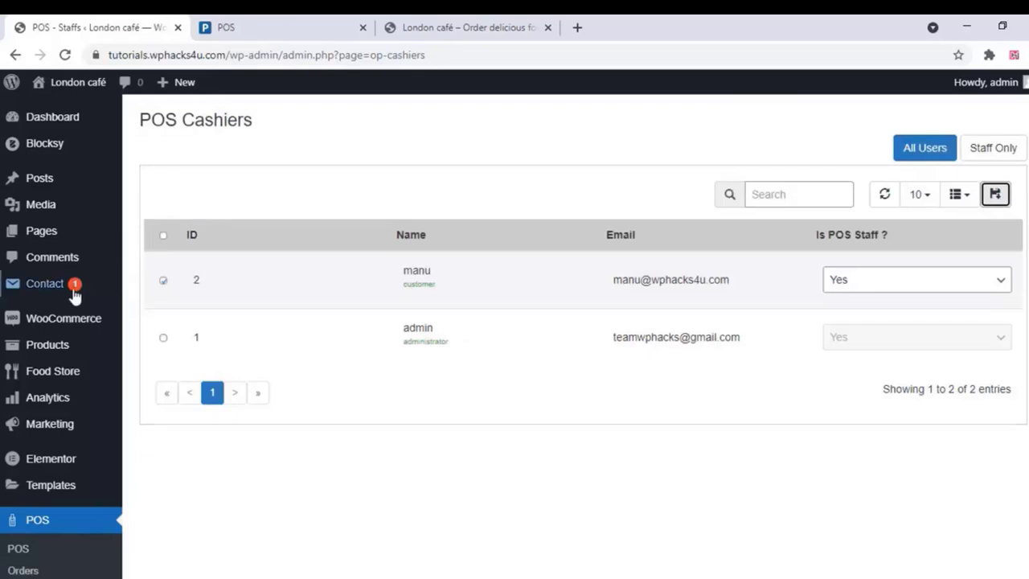
Open the Branch1 POS register for editing and select the new staff account as an additional cashier
scroll(79, 291, "down", 3)
scroll(80, 269, "down", 1)
scroll(80, 269, "down", 2)
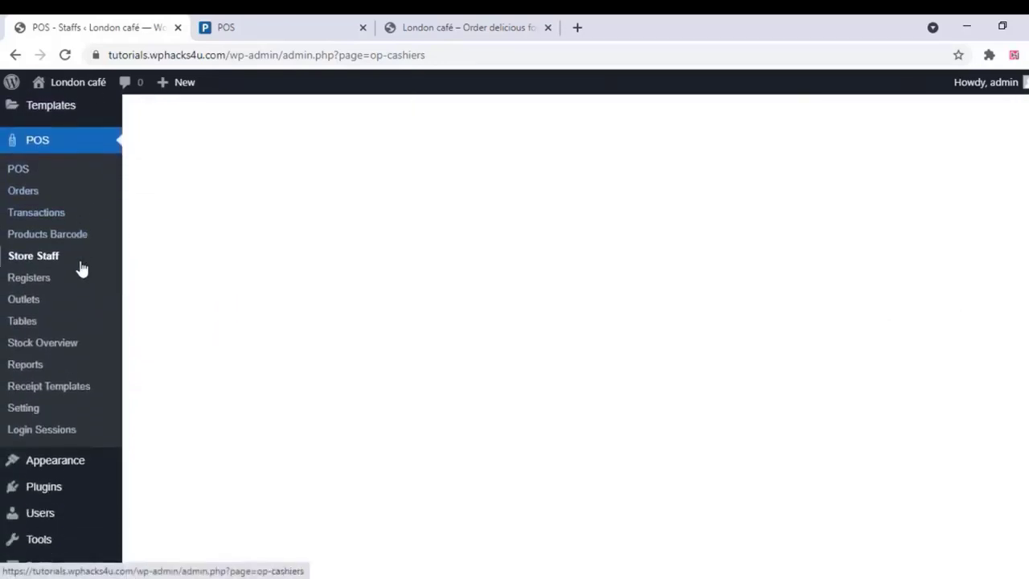
left_click(32, 276)
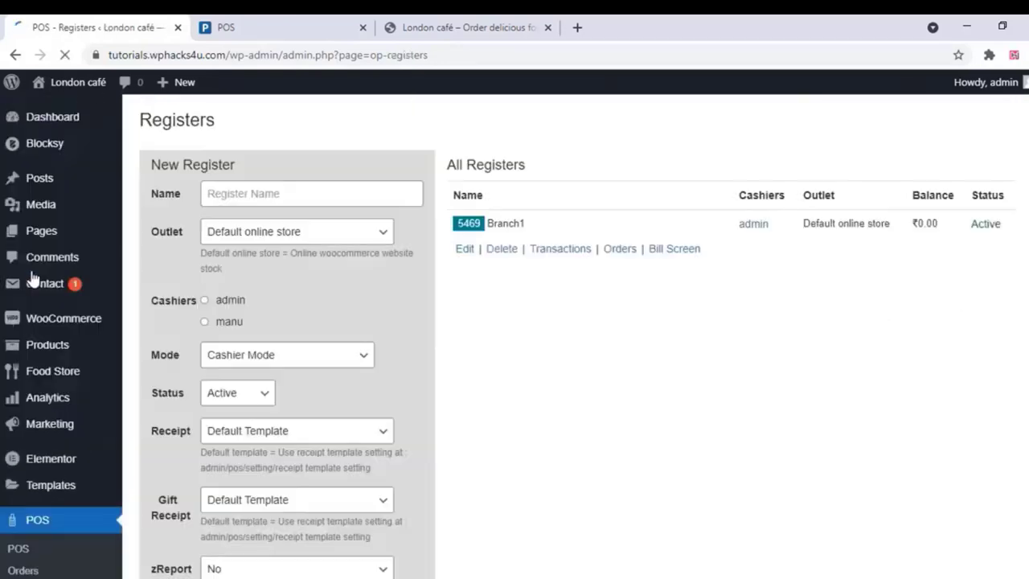
left_click(467, 250)
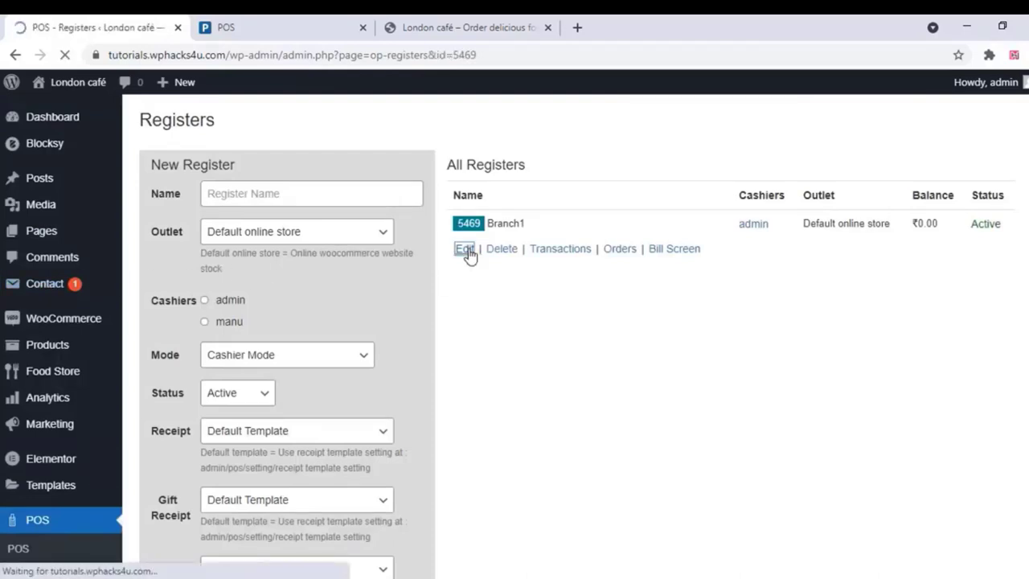
scroll(312, 249, "down", 1)
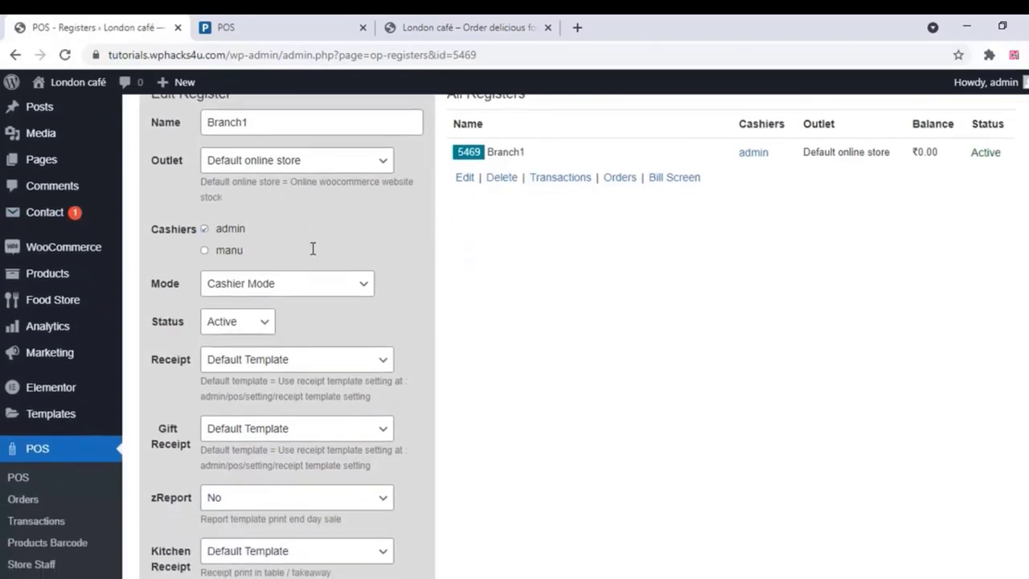
left_click(204, 246)
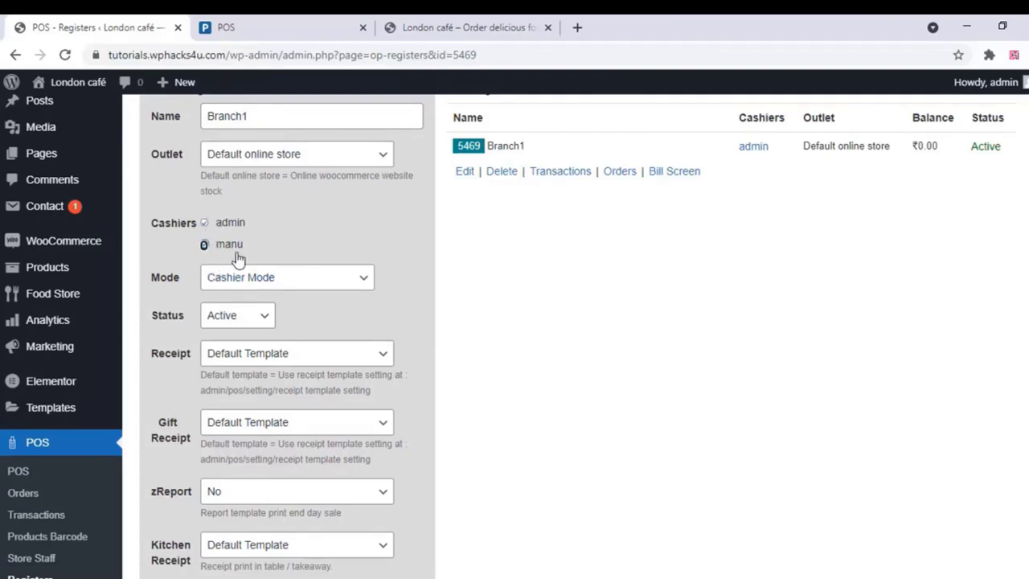
Review the Branch1 register's mode options, keep Cashier Mode, and save the register
left_click(265, 285)
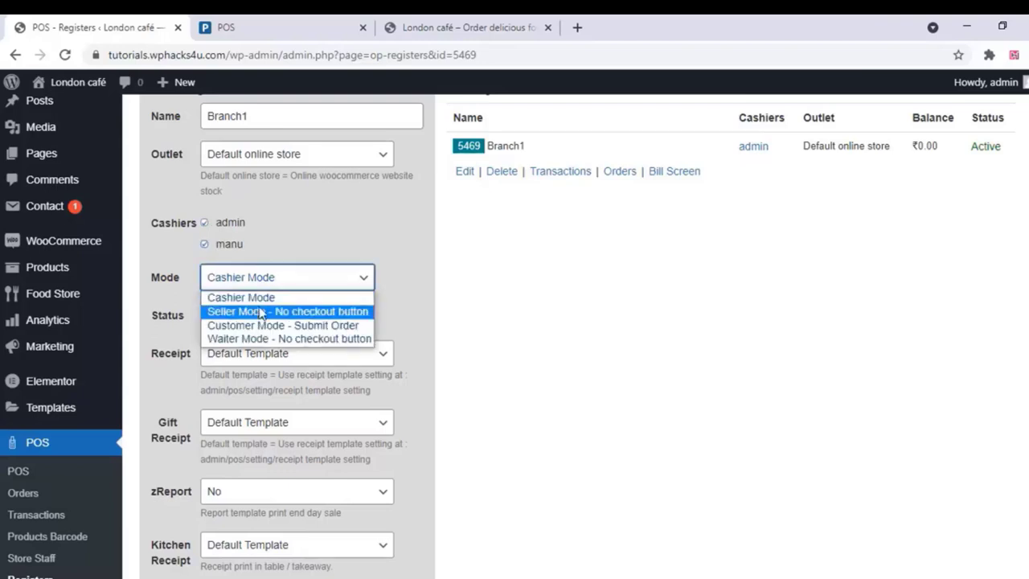
left_click(321, 233)
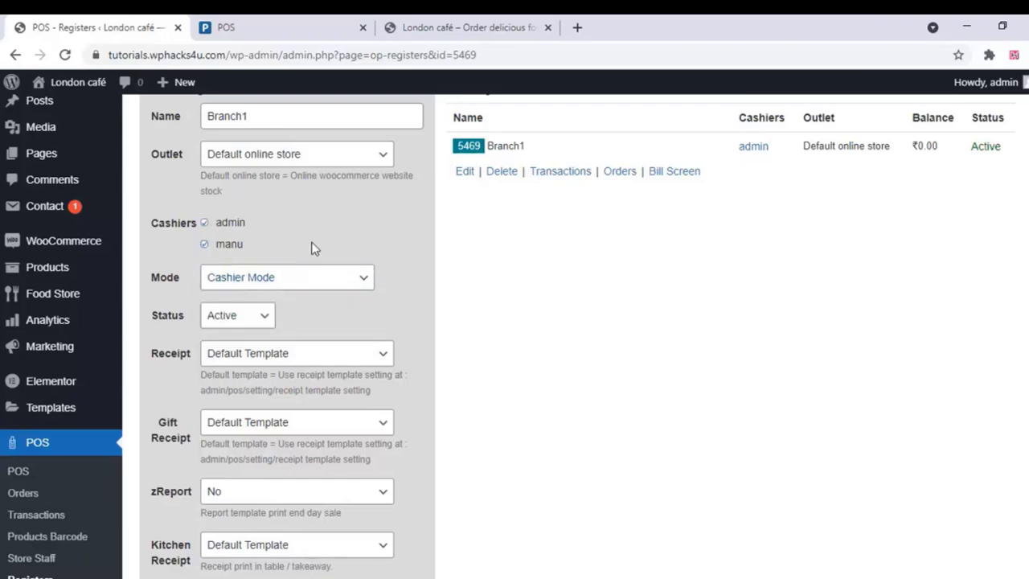
double_click(231, 244)
left_click(254, 280)
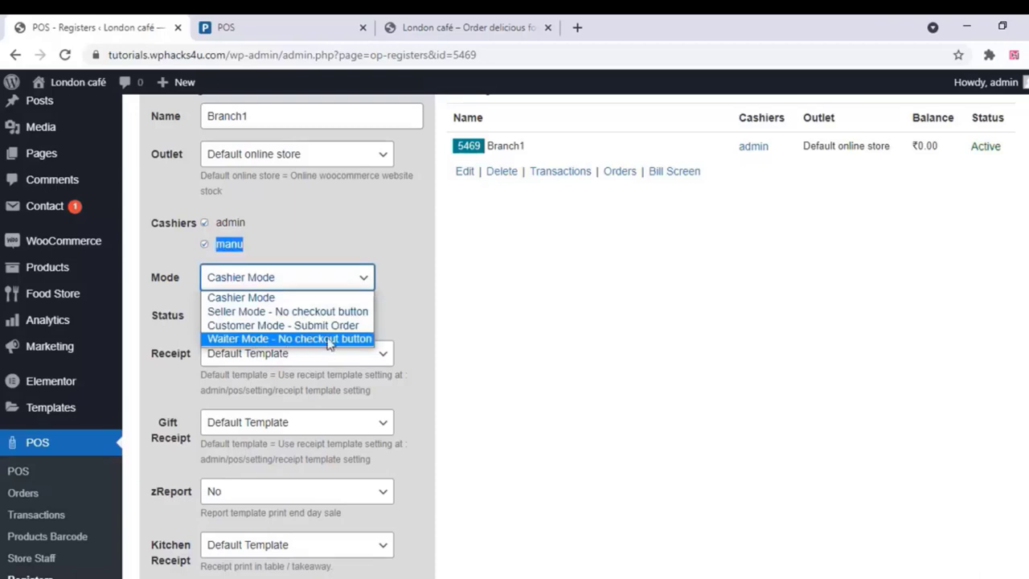
left_click(365, 212)
scroll(365, 212, "down", 4)
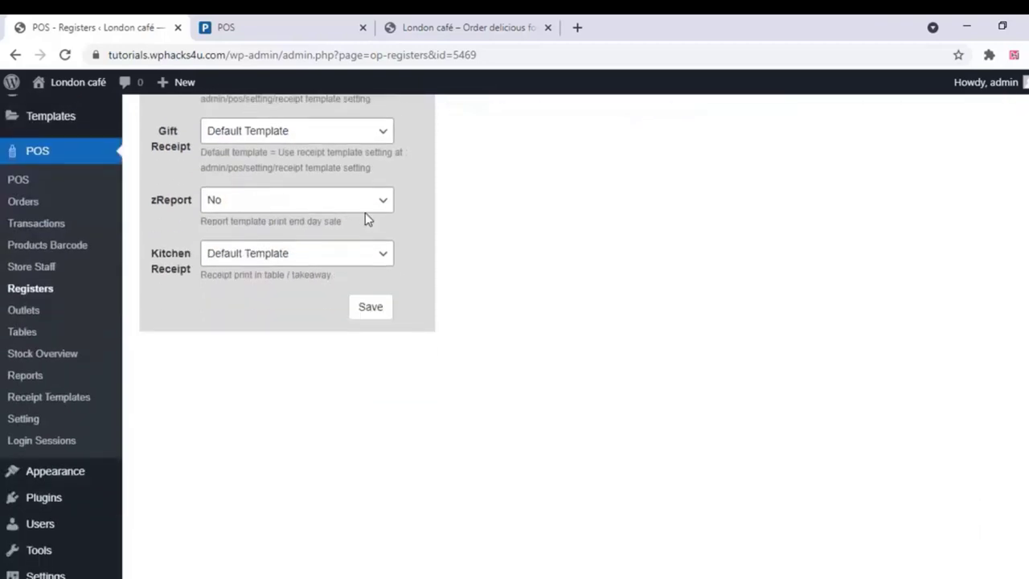
left_click(369, 268)
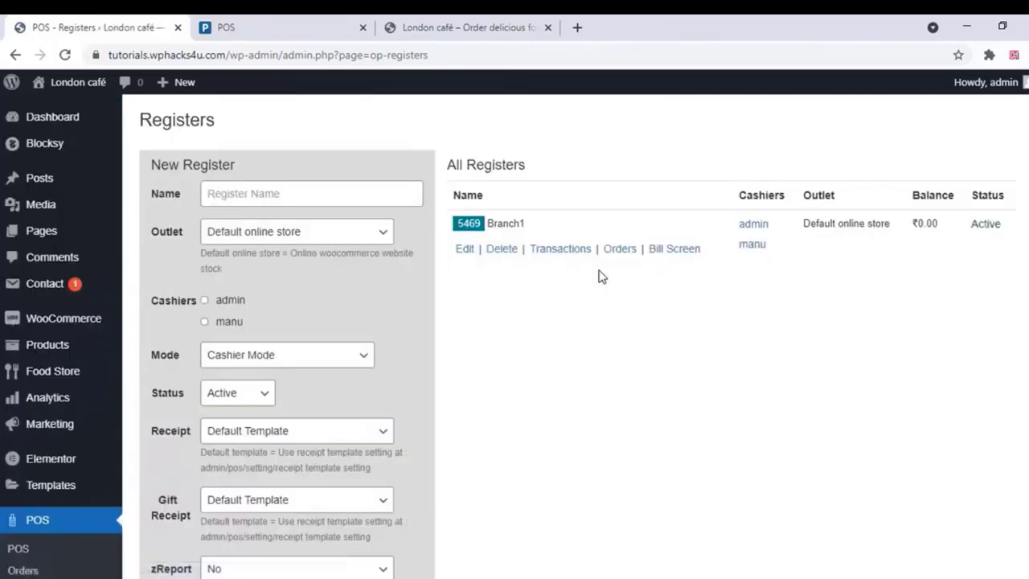
From the POS outlets list, open the Default online store's Kitchen Screen in a new browser tab and view it
scroll(599, 277, "down", 5)
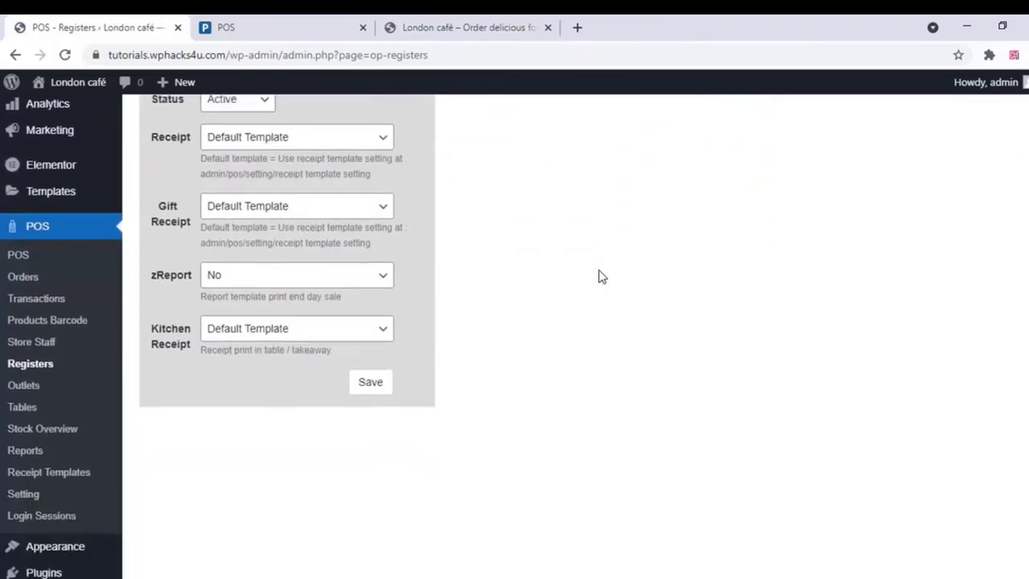
left_click(27, 370)
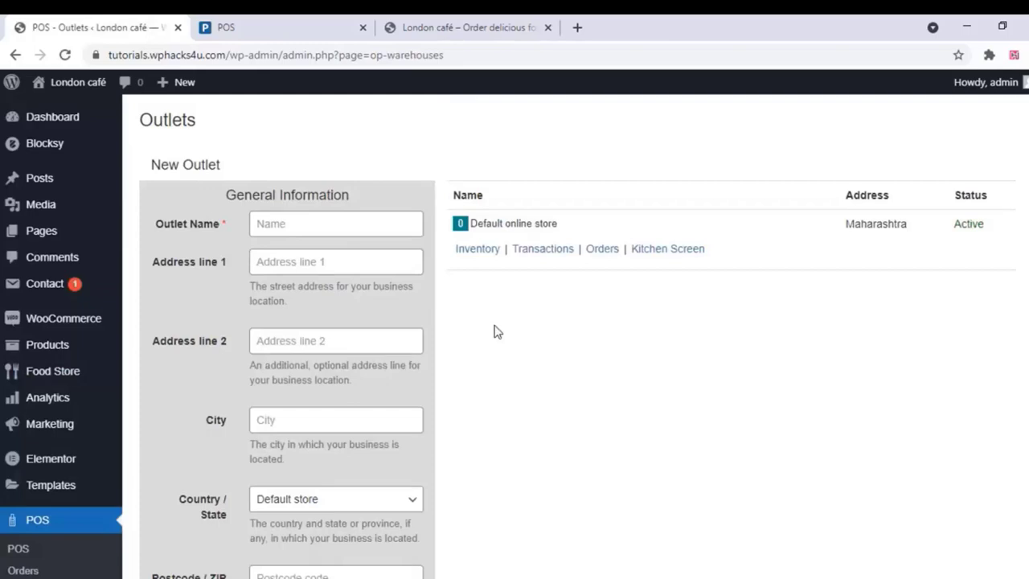
right_click(660, 251)
left_click(691, 262)
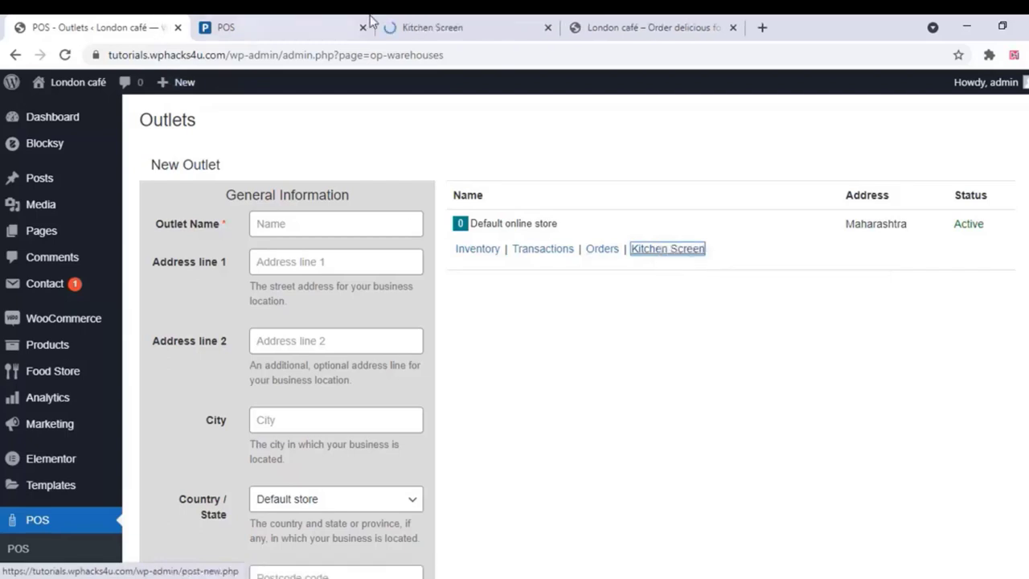
left_click(515, 26)
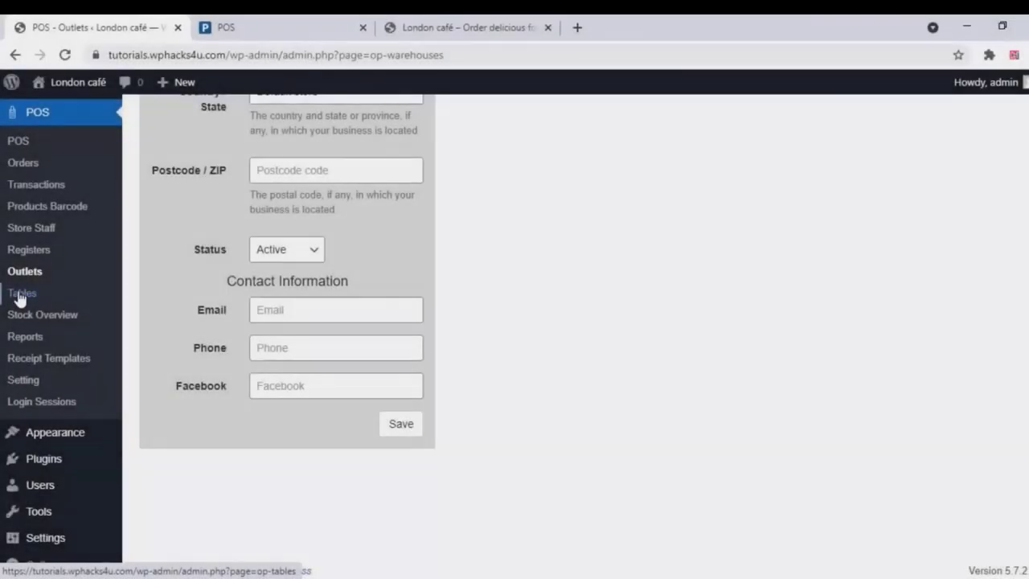
Create and save a POS table named table1 for the Default online store outlet
left_click(20, 294)
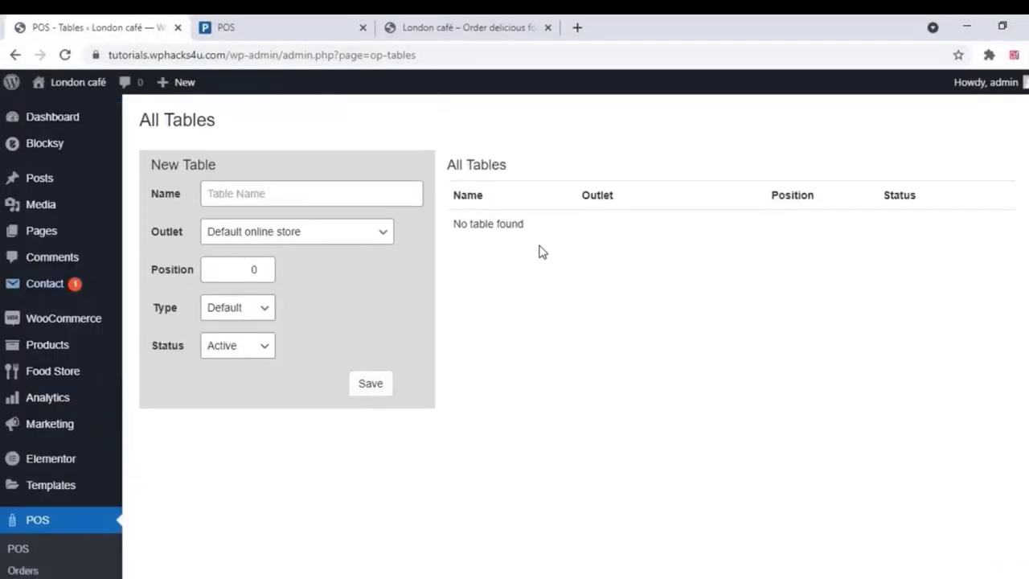
left_click(266, 193)
type("table1")
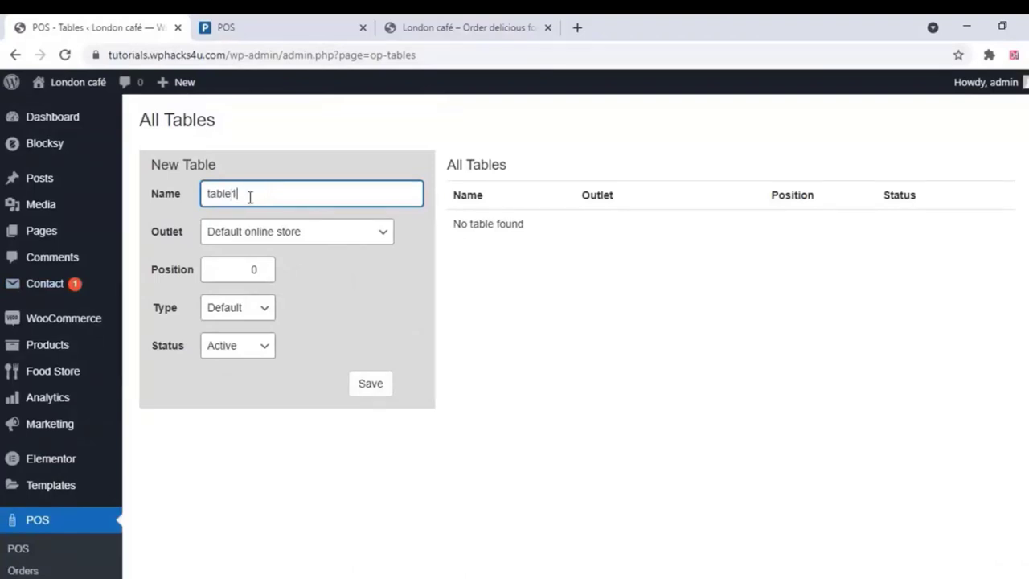
left_click(268, 240)
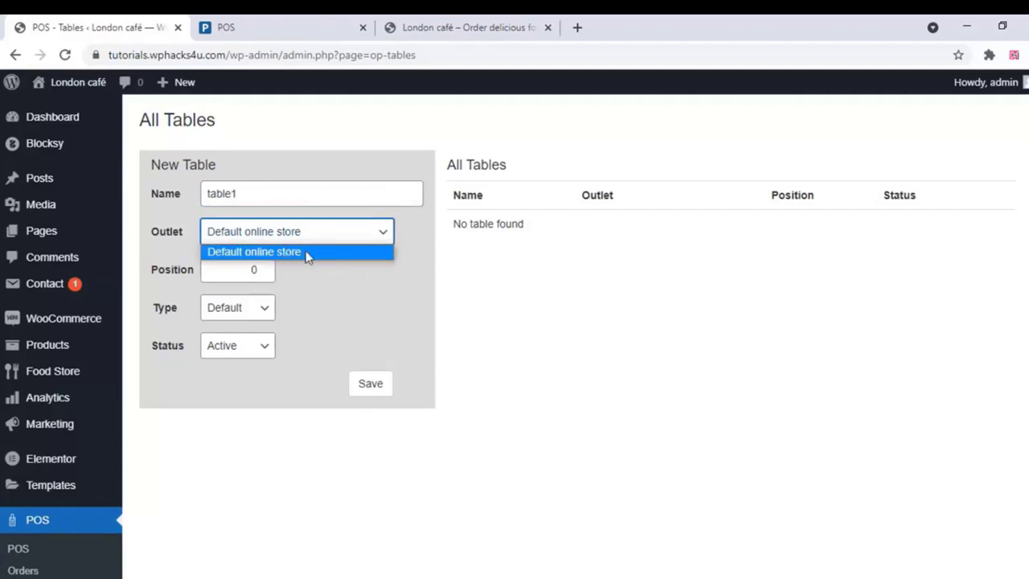
left_click(306, 252)
left_click(379, 395)
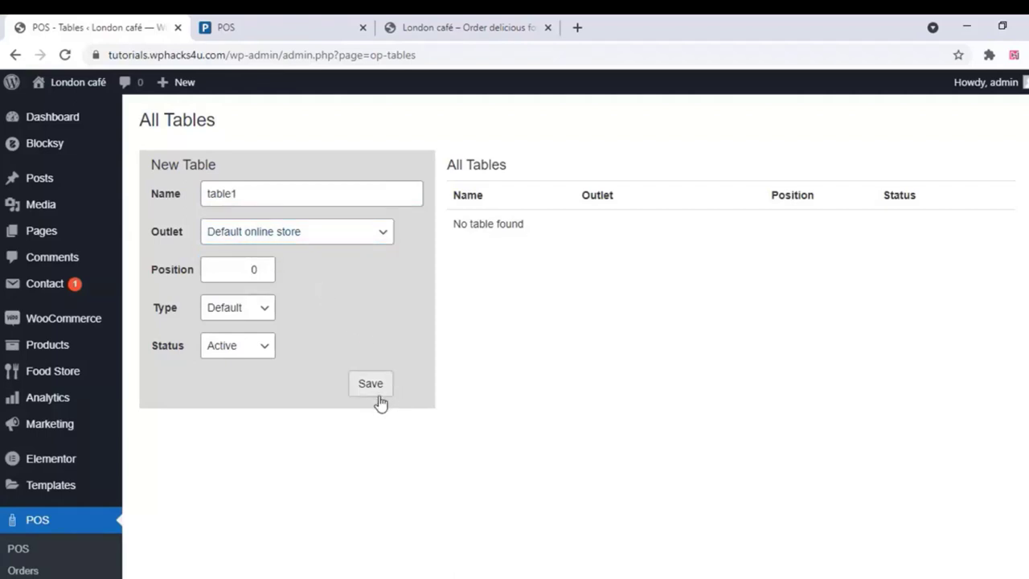
left_click(371, 385)
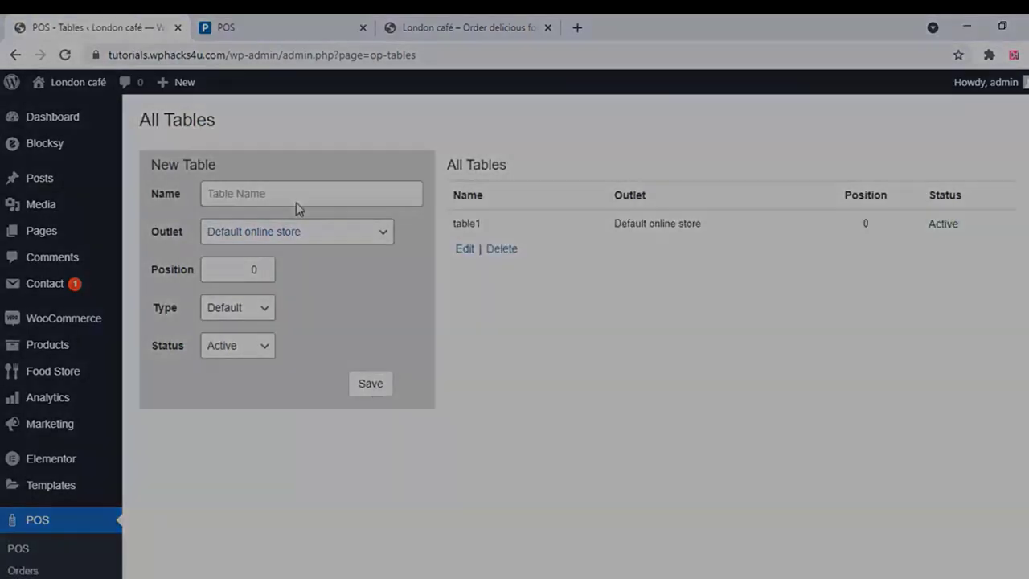
Create and save a second POS table named Table2 with the default outlet, position and type
left_click(237, 194)
type("Table")
type("2")
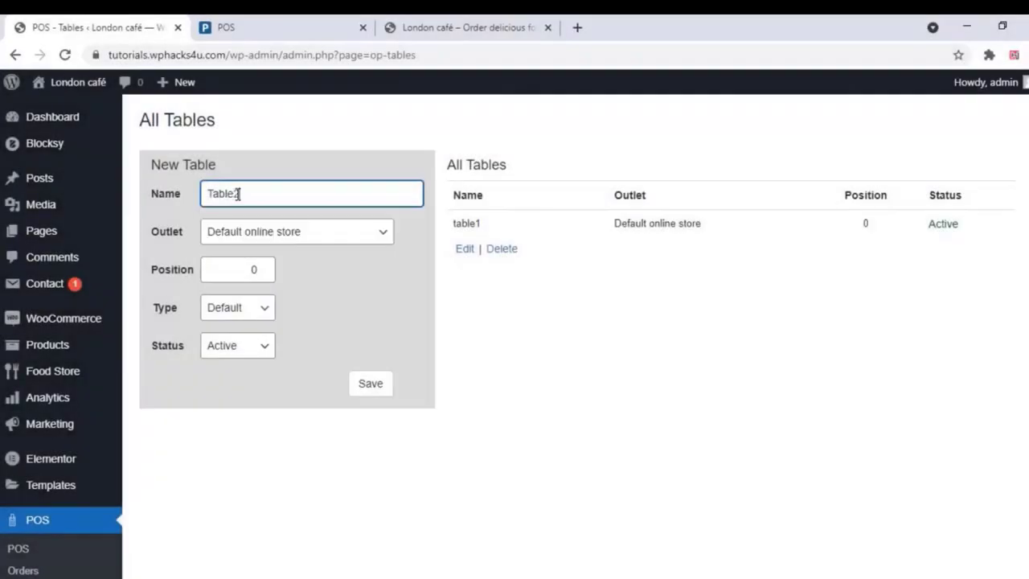
left_click(380, 386)
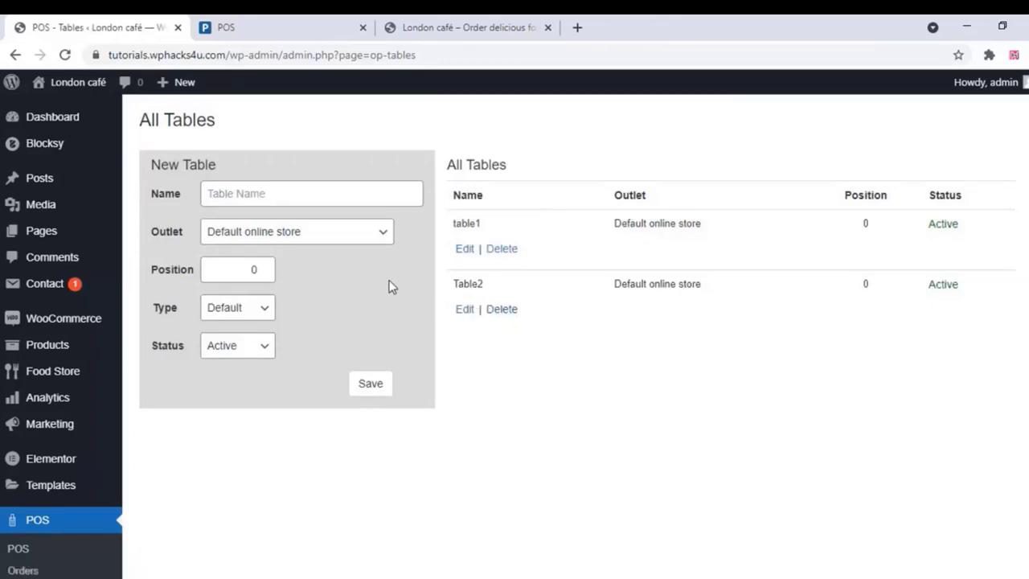
Reload the POS login page in the browser, log in with the prefilled staff account, and open the products
left_click(280, 24)
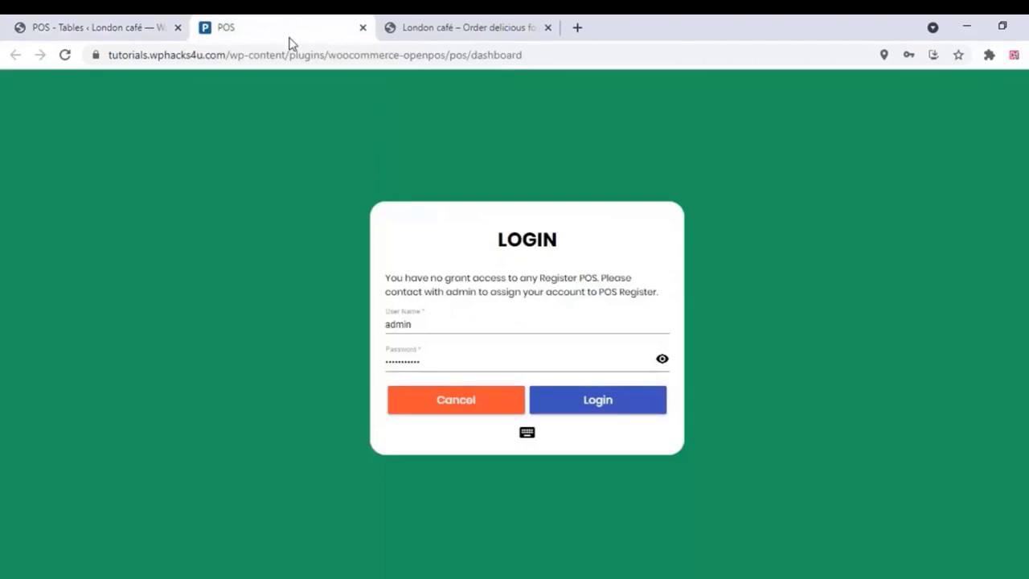
right_click(75, 147)
left_click(117, 194)
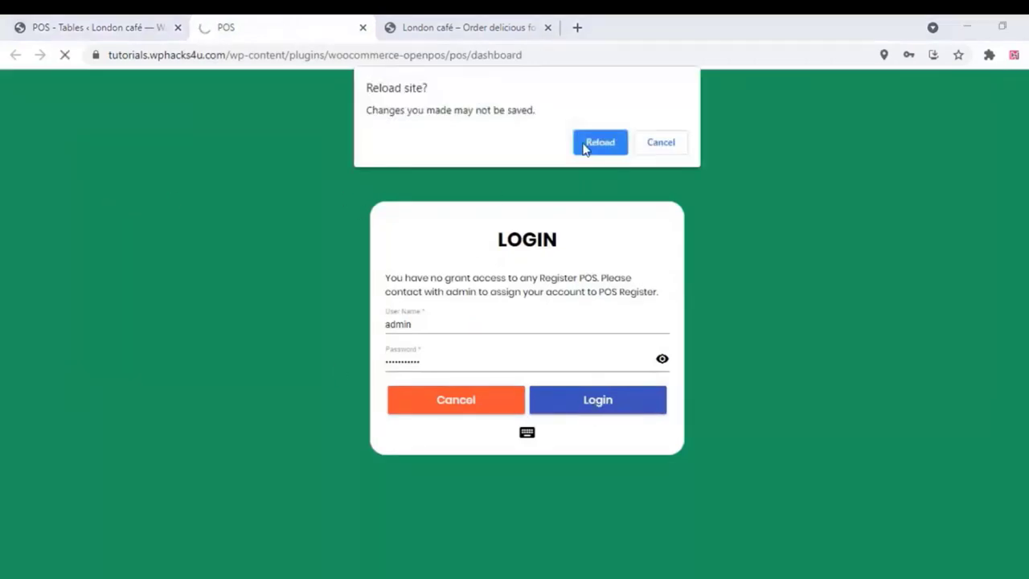
left_click(600, 142)
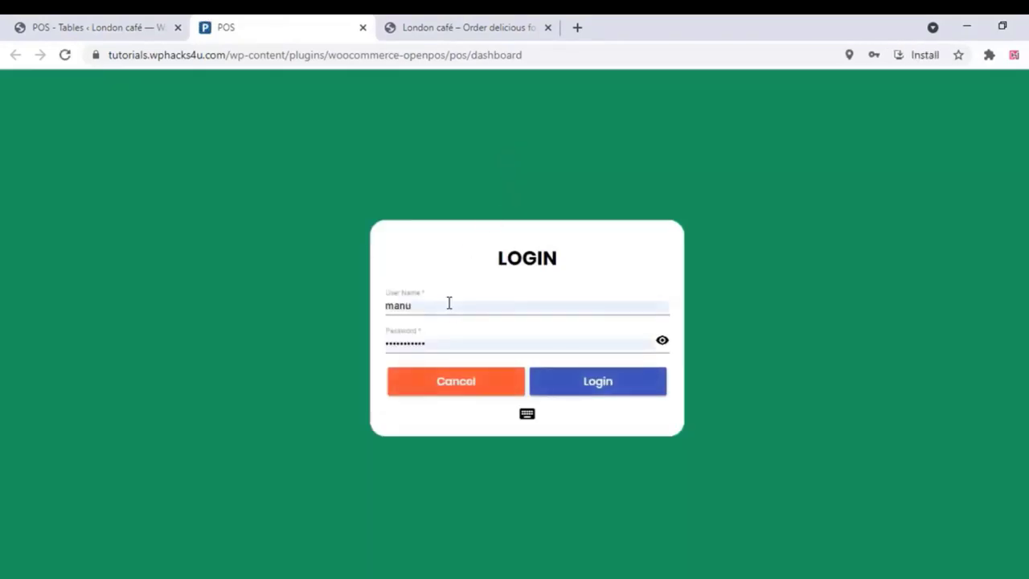
left_click(620, 384)
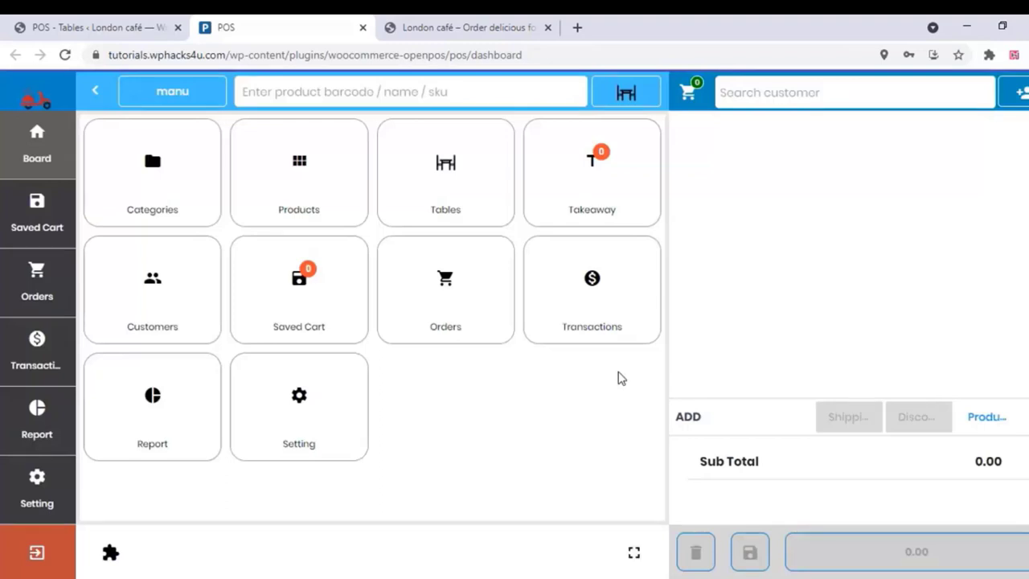
left_click(329, 182)
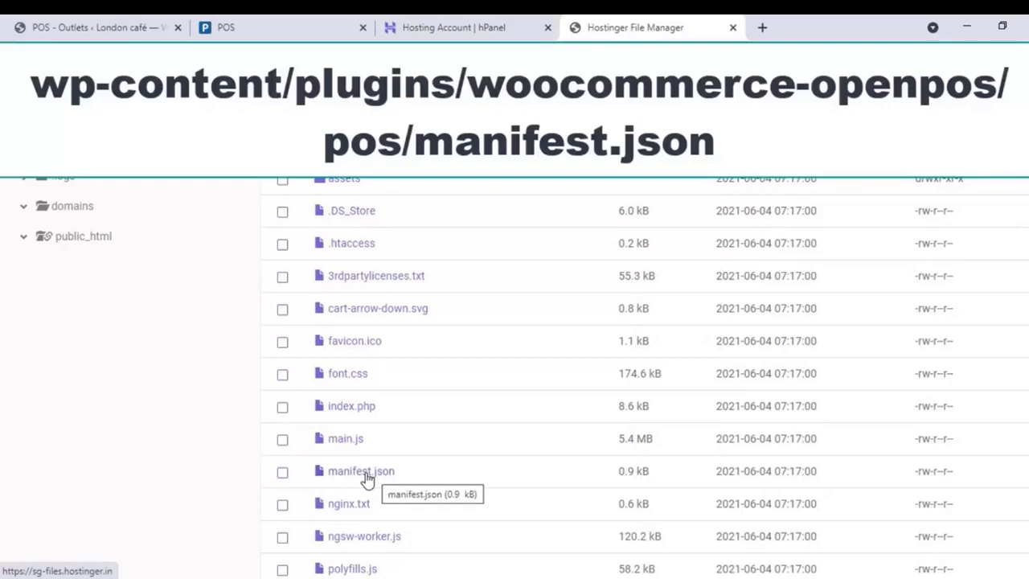
Open the plugin's pos/manifest.json for editing in Hostinger File Manager and set its name value to "London Cafe pos"
left_click(283, 473)
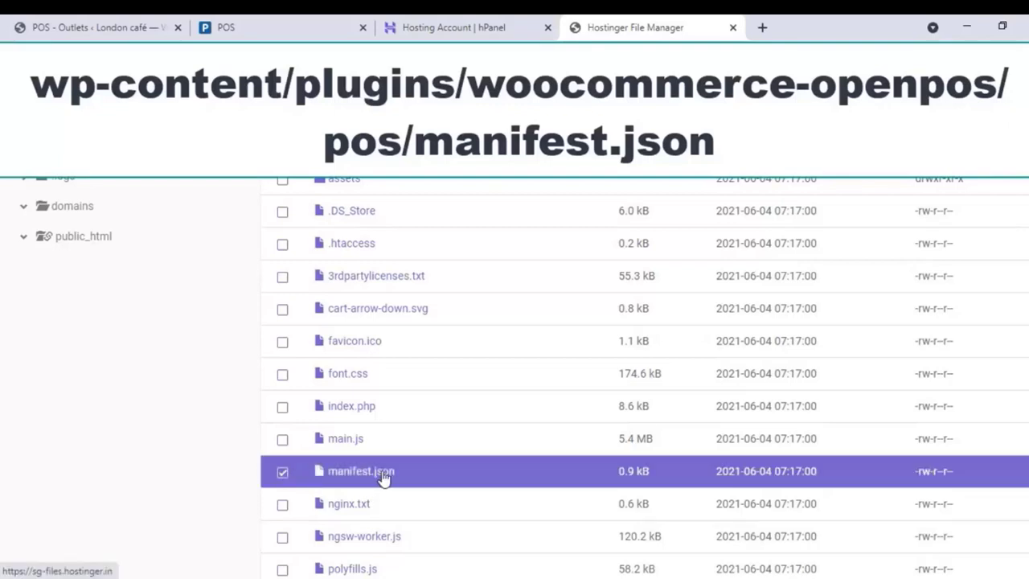
double_click(384, 474)
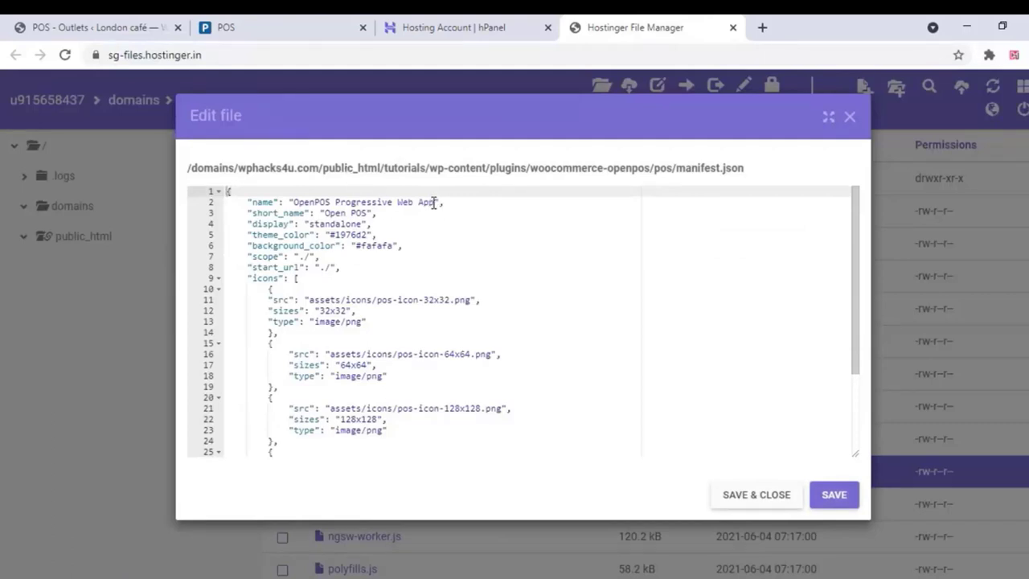
left_click_drag(434, 203, 293, 203)
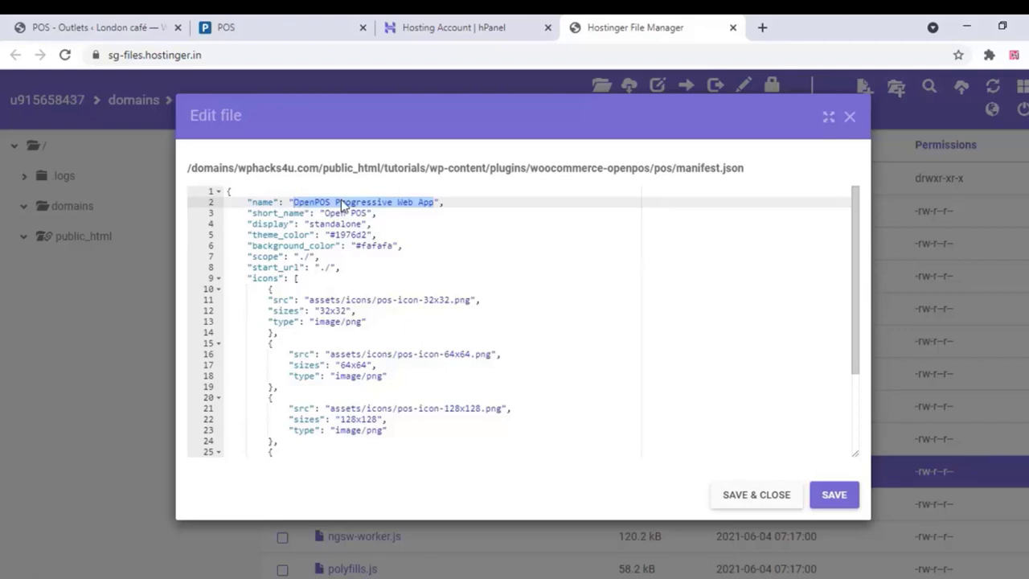
type("Lon")
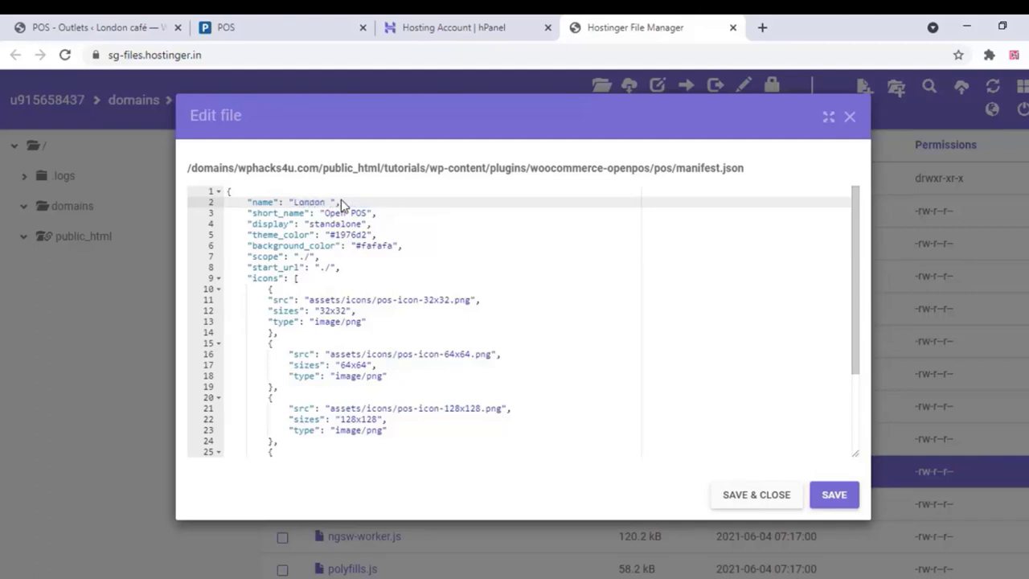
type("don Cafe pos")
Set short_name in manifest.json to "London Cafe" by copying the text from the name value, then save and close the file
left_click_drag(353, 202, 292, 203)
right_click(326, 205)
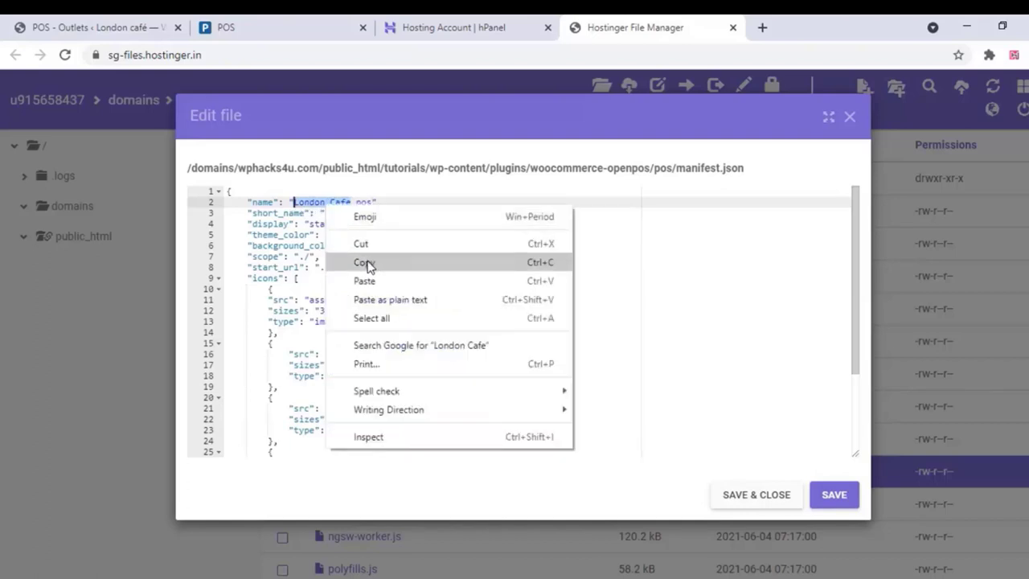
left_click(368, 264)
left_click_drag(367, 213, 324, 213)
right_click(339, 214)
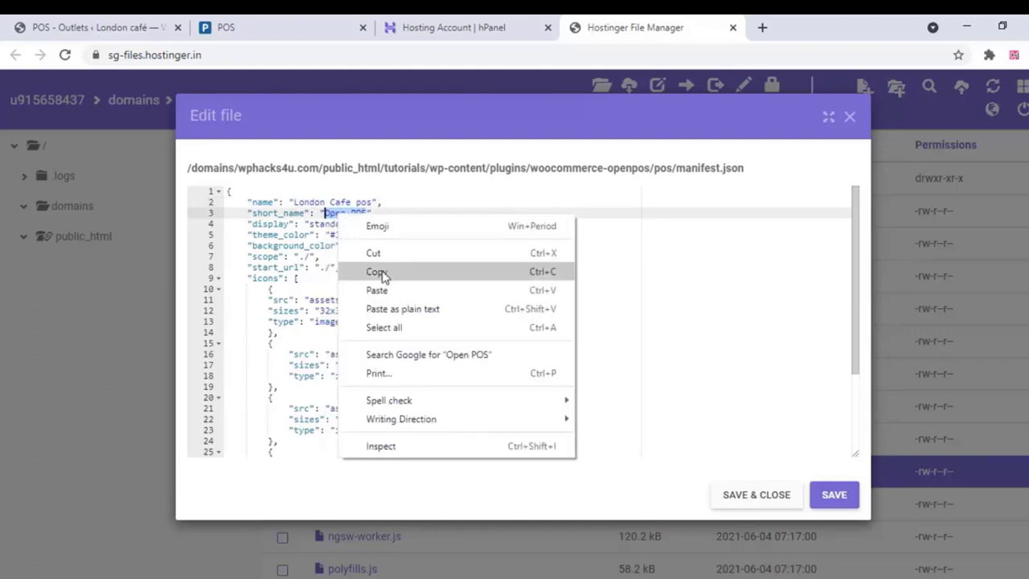
left_click(378, 291)
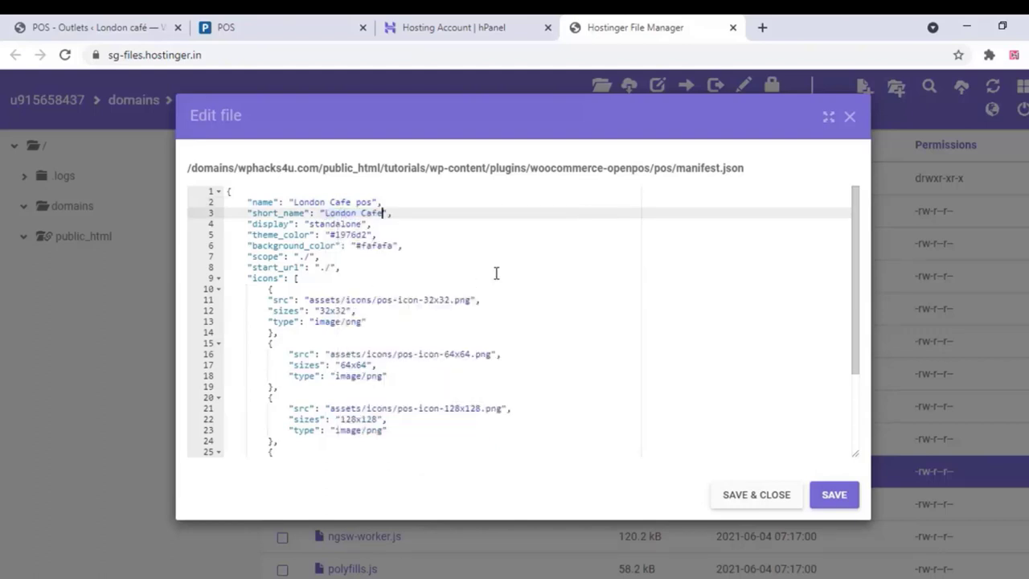
key("ctrl+plus")
left_click(873, 541)
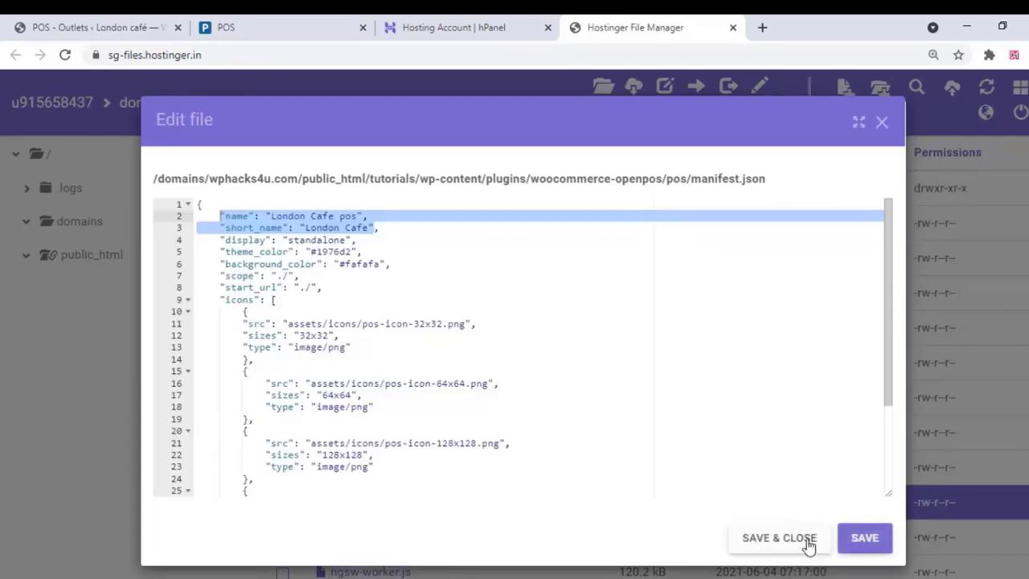
left_click(808, 546)
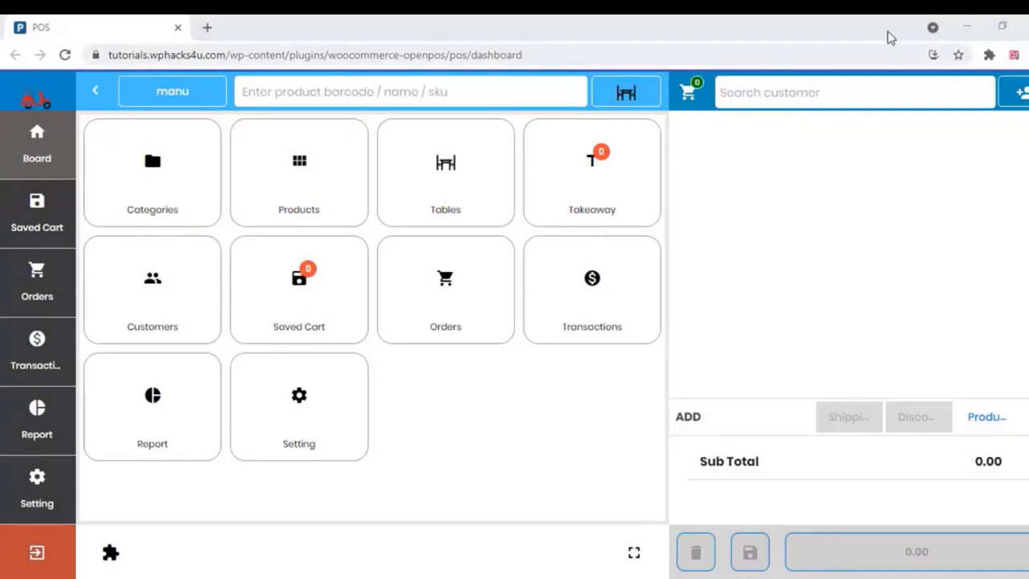
Install the London Cafe pos web app from the browser's POS dashboard and launch it from the Windows desktop
left_click(934, 56)
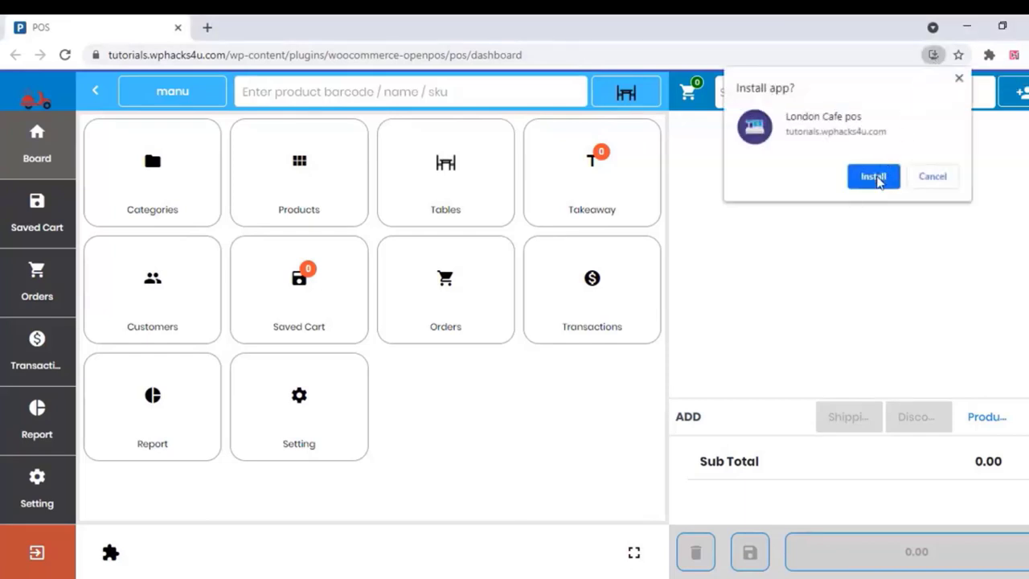
left_click(874, 176)
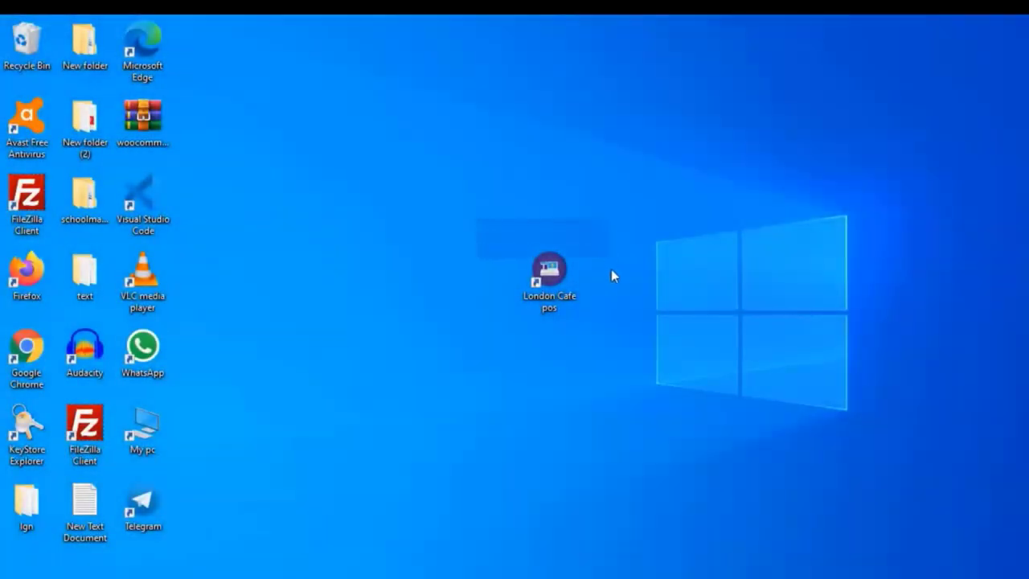
left_click_drag(611, 271, 585, 339)
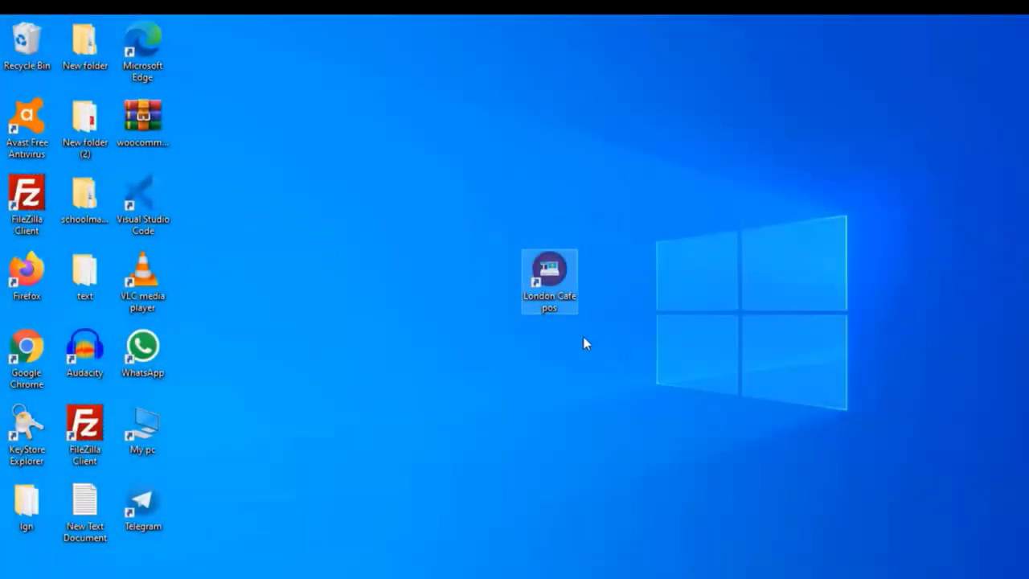
double_click(553, 277)
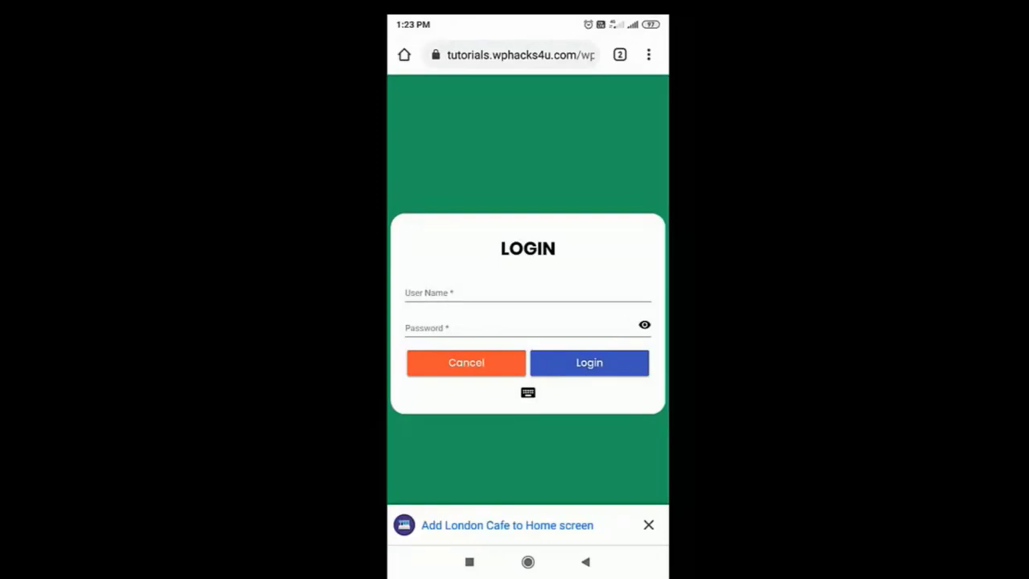
On the phone, add London Cafe to the home screen as an installed app and launch it
left_click(507, 525)
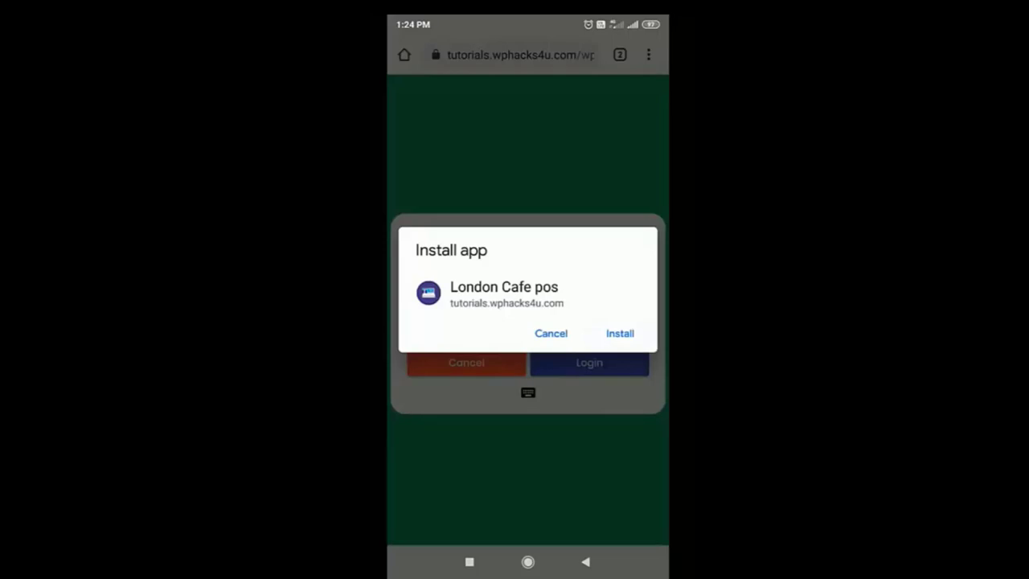
left_click(620, 333)
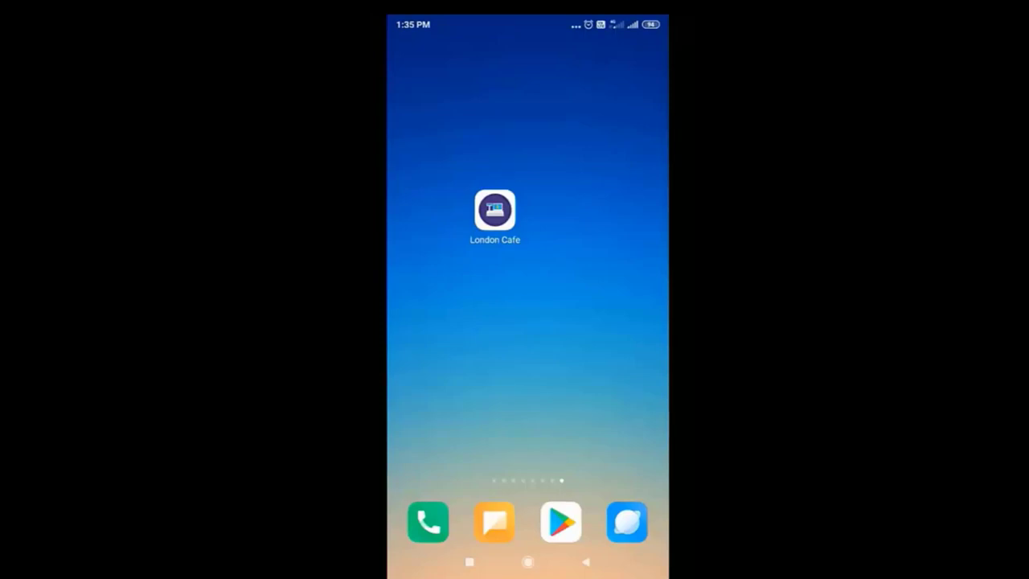
left_click(494, 212)
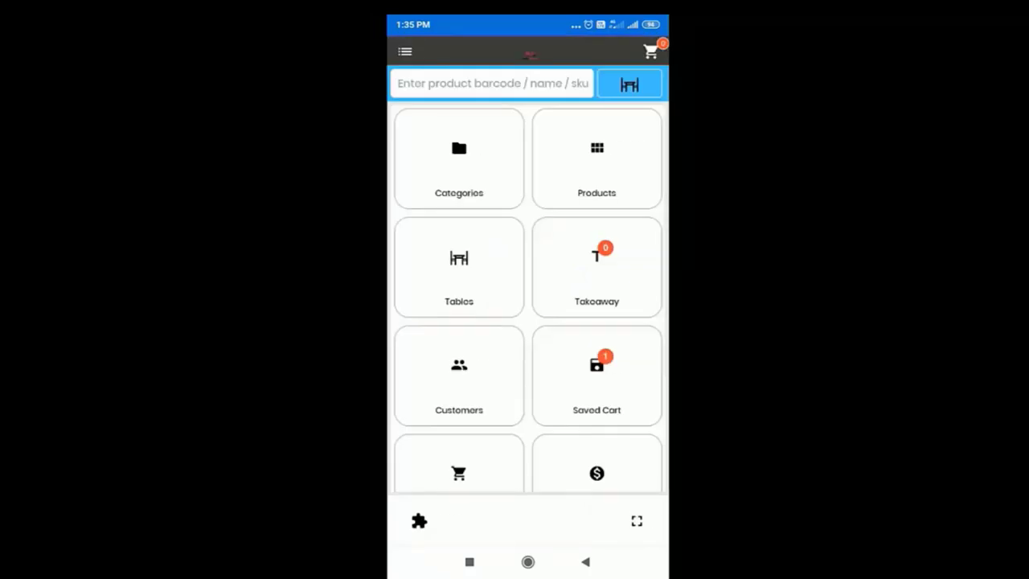
Look through the mobile POS board, view the logout options without logging out, and return to the phone's home screen
scroll(530, 297, "down", 4)
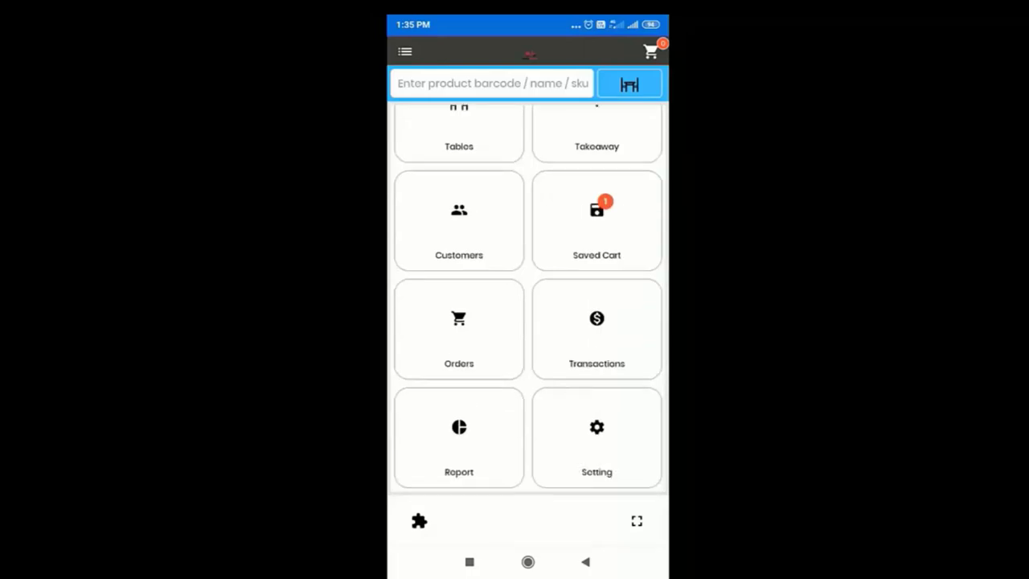
scroll(530, 297, "up", 4)
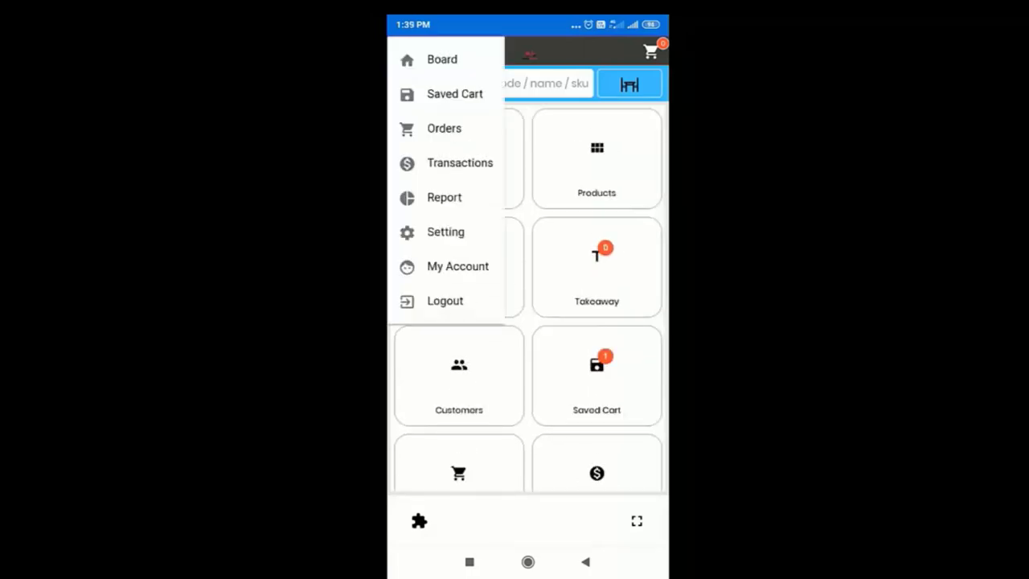
left_click(444, 301)
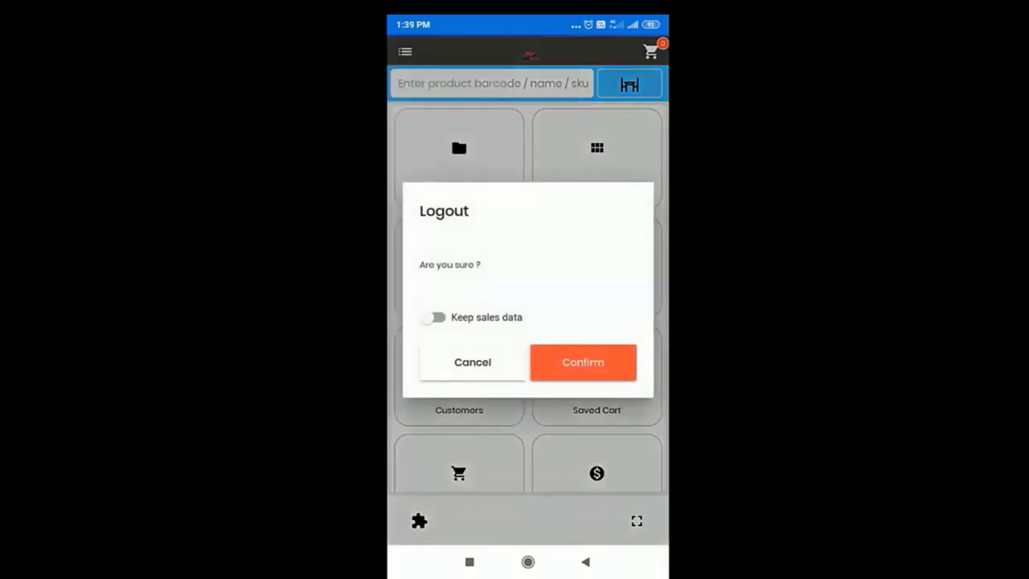
left_click(472, 362)
left_click(527, 562)
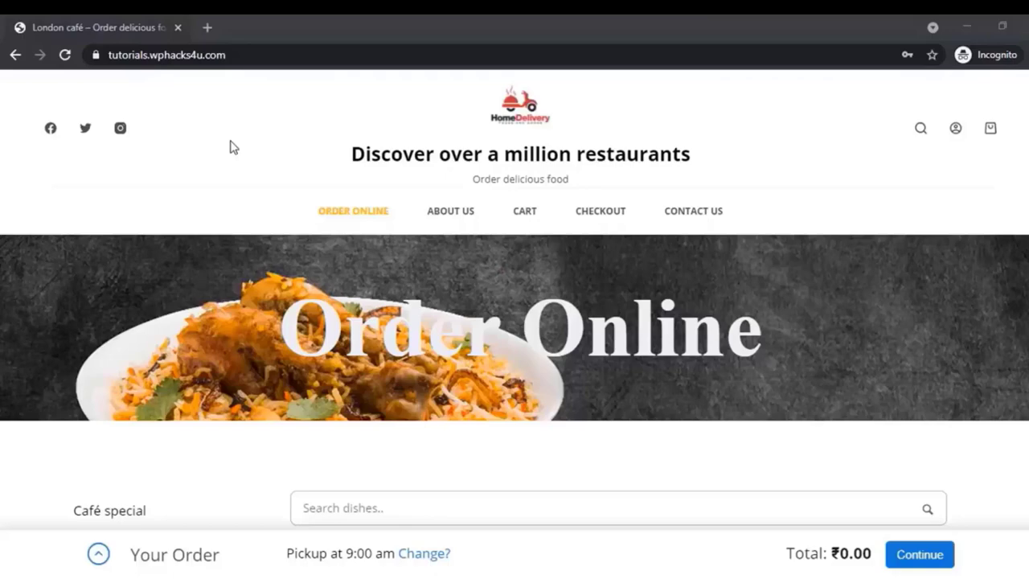
Browse the dish categories on the London café Order Online page and add one Veg Fried Rice to the cart
scroll(231, 146, "down", 5)
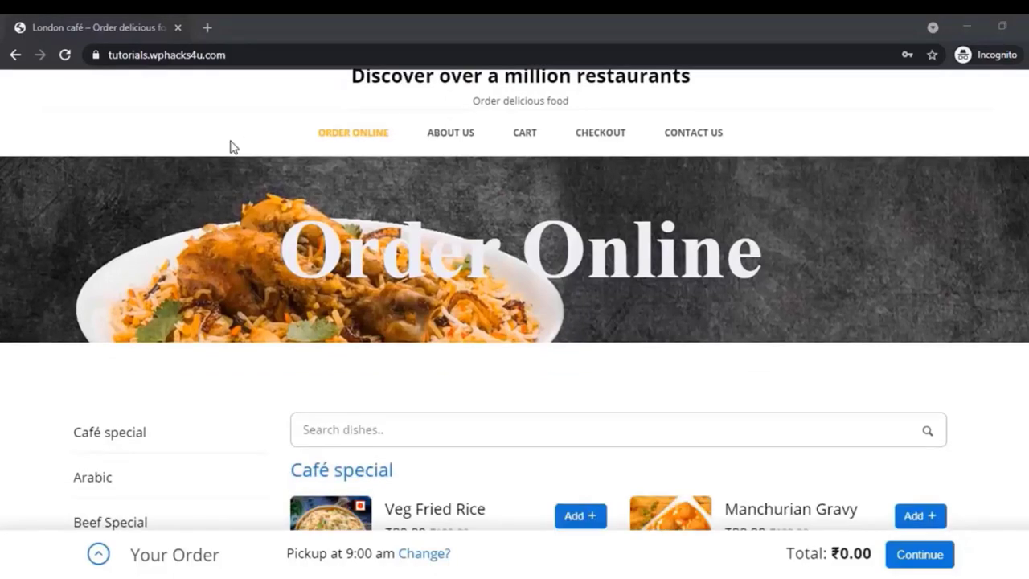
scroll(231, 146, "down", 5)
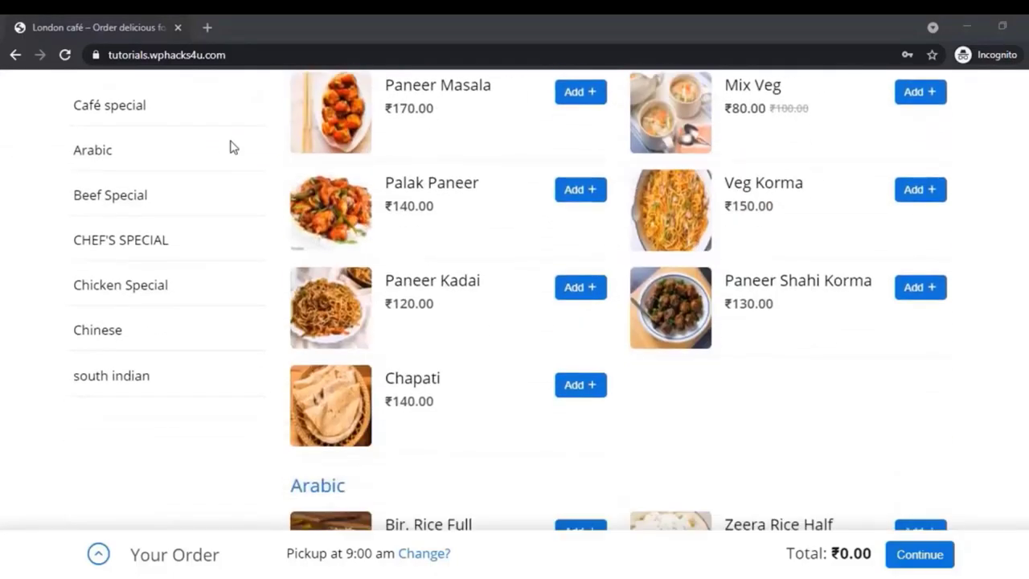
scroll(231, 147, "down", 10)
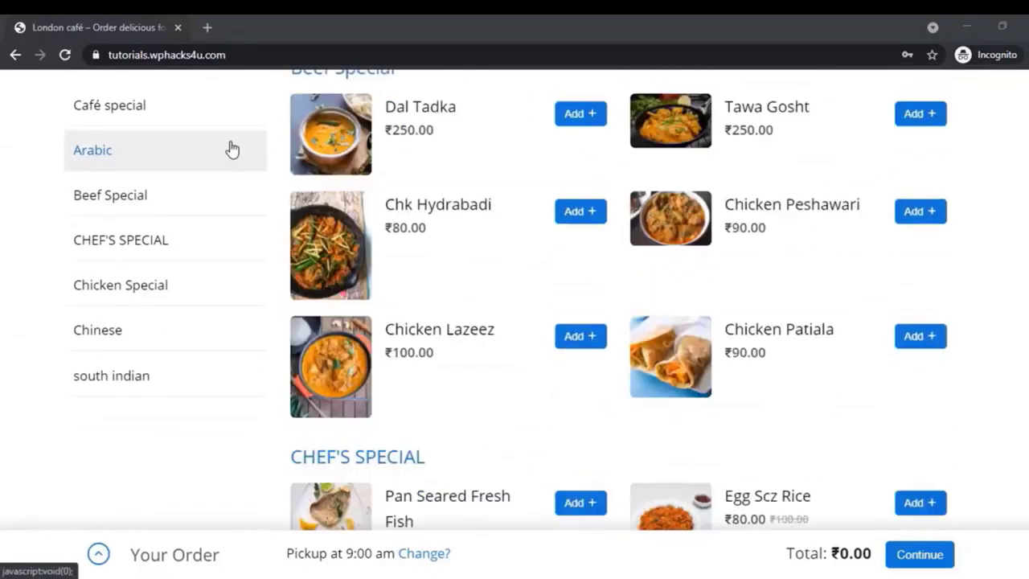
scroll(230, 149, "down", 10)
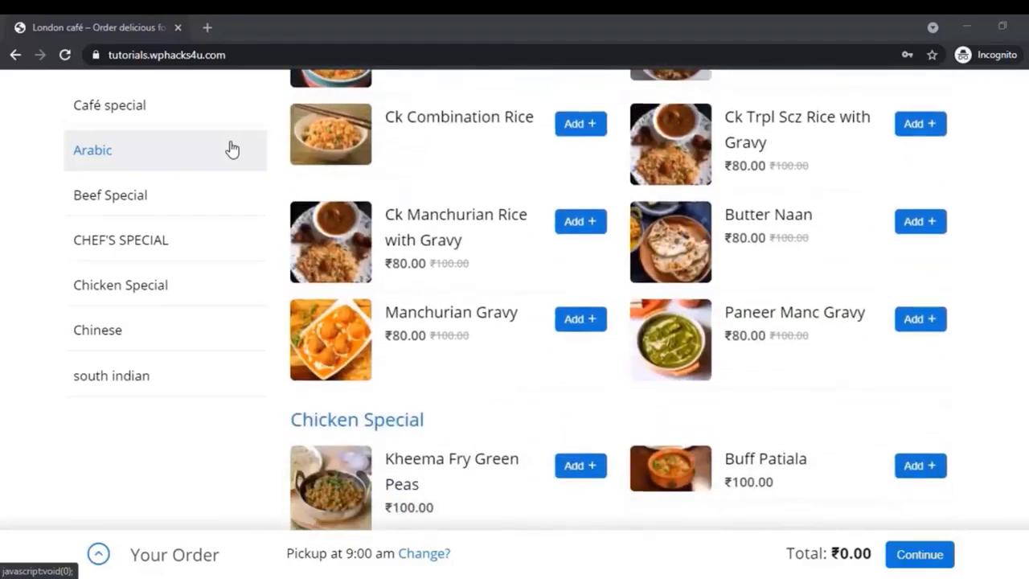
scroll(231, 151, "down", 15)
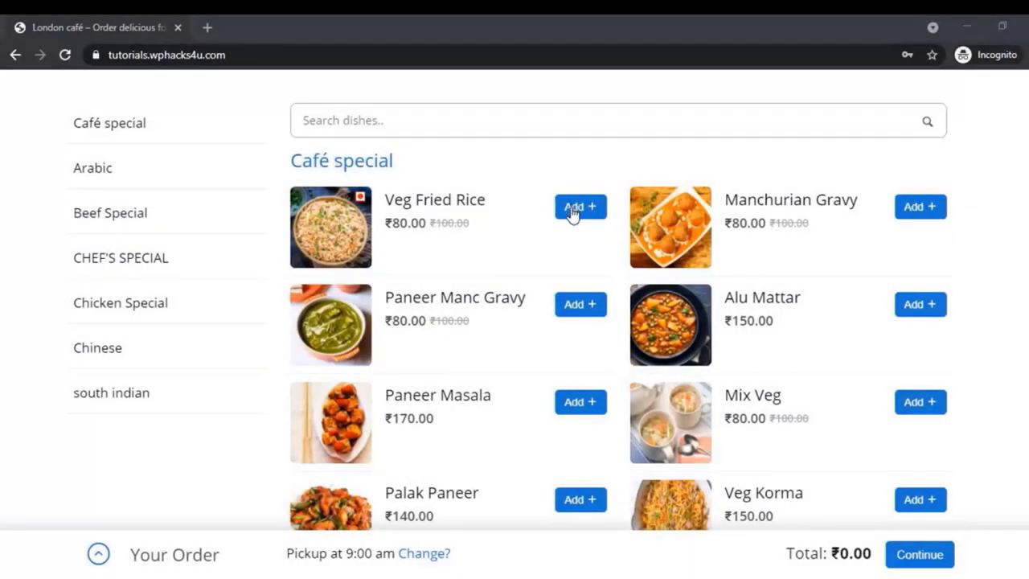
left_click(573, 210)
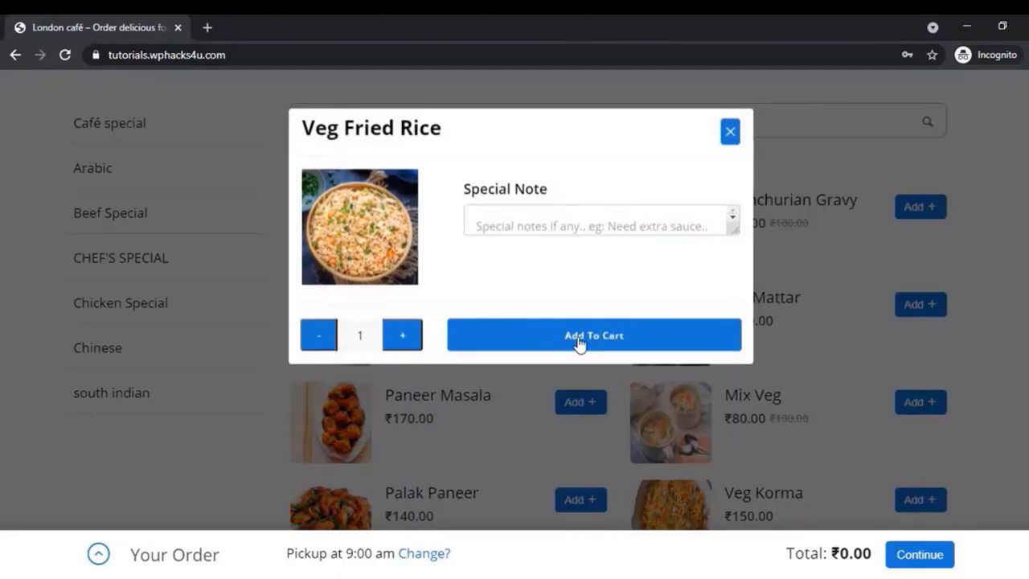
left_click(579, 343)
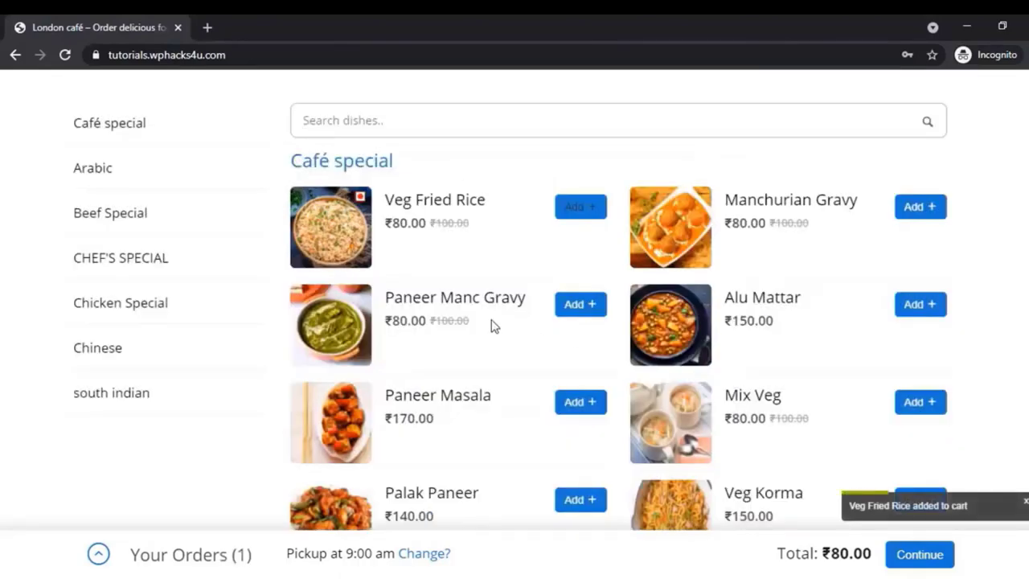
Add one Alu Mattar from the Café special dishes to the cart and continue to checkout
scroll(494, 325, "down", 1)
scroll(492, 326, "down", 1)
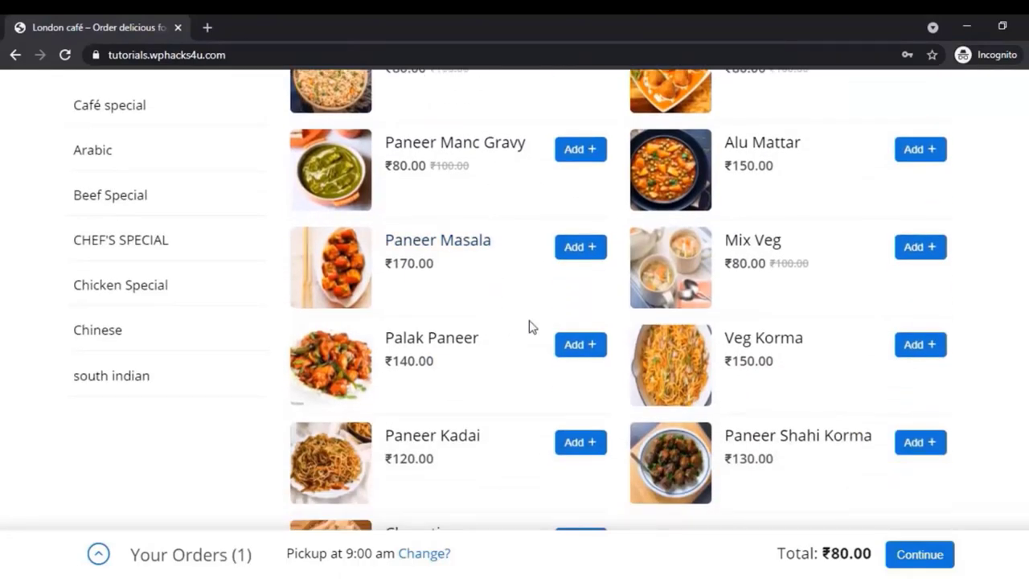
scroll(525, 314, "up", 1)
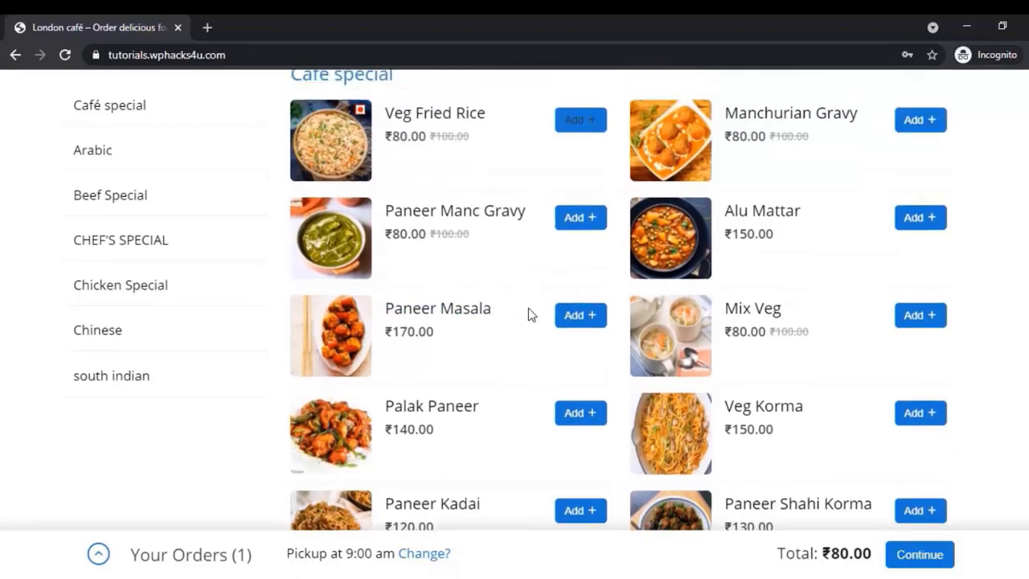
left_click(917, 229)
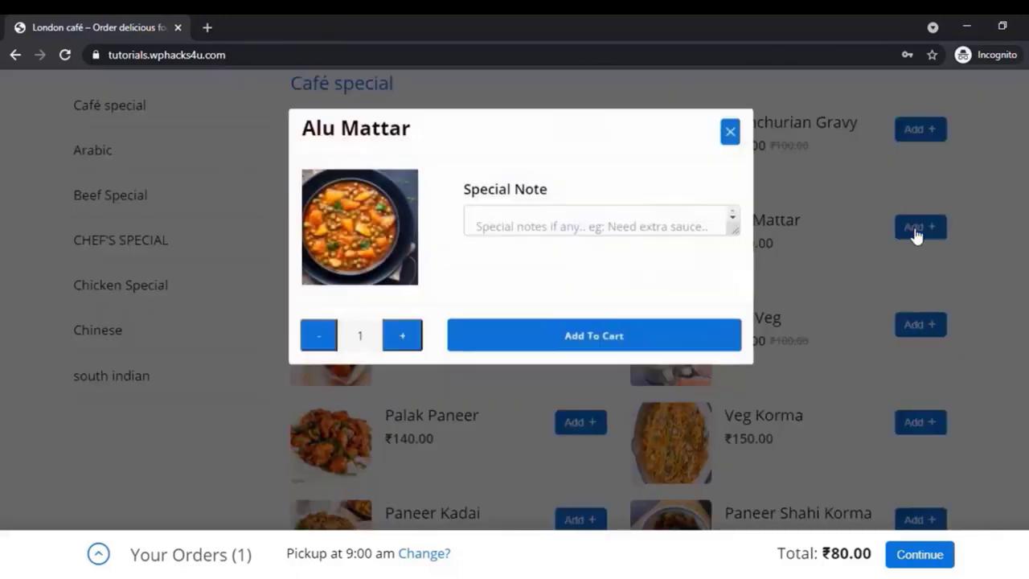
left_click(578, 338)
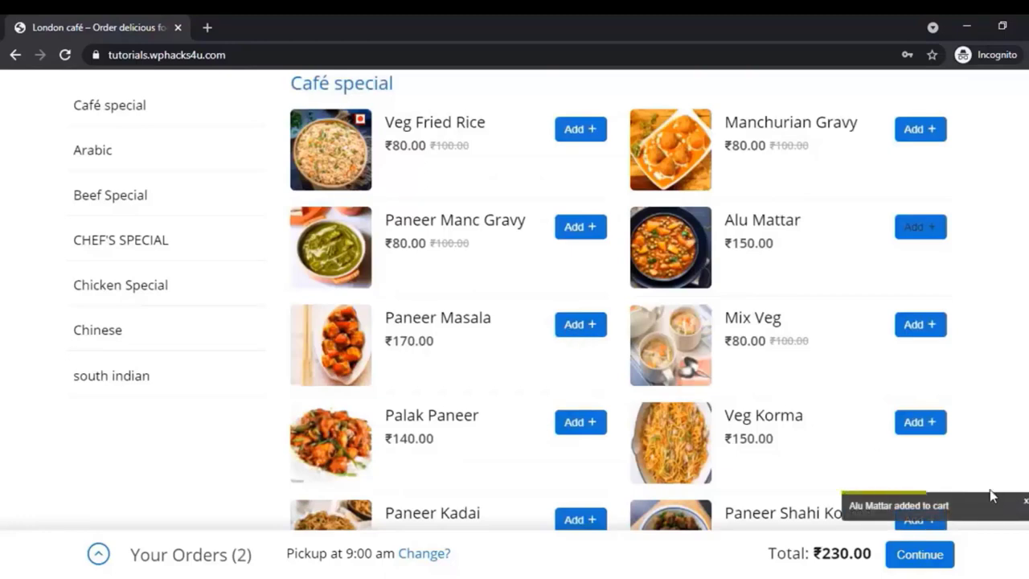
left_click(915, 560)
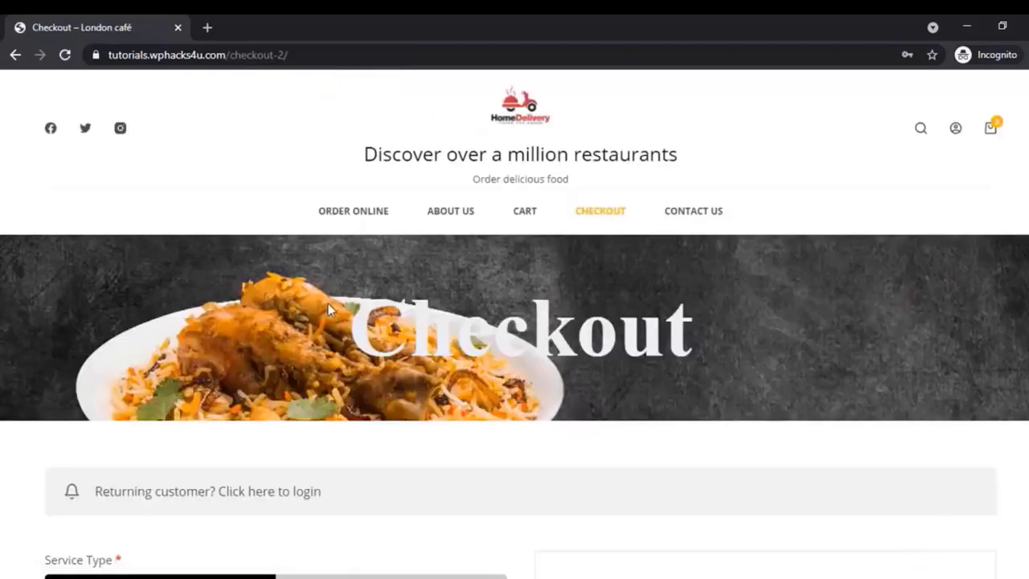
View the returning-customer login form on the checkout page, then collapse it without logging in
scroll(329, 308, "down", 4)
scroll(342, 306, "down", 1)
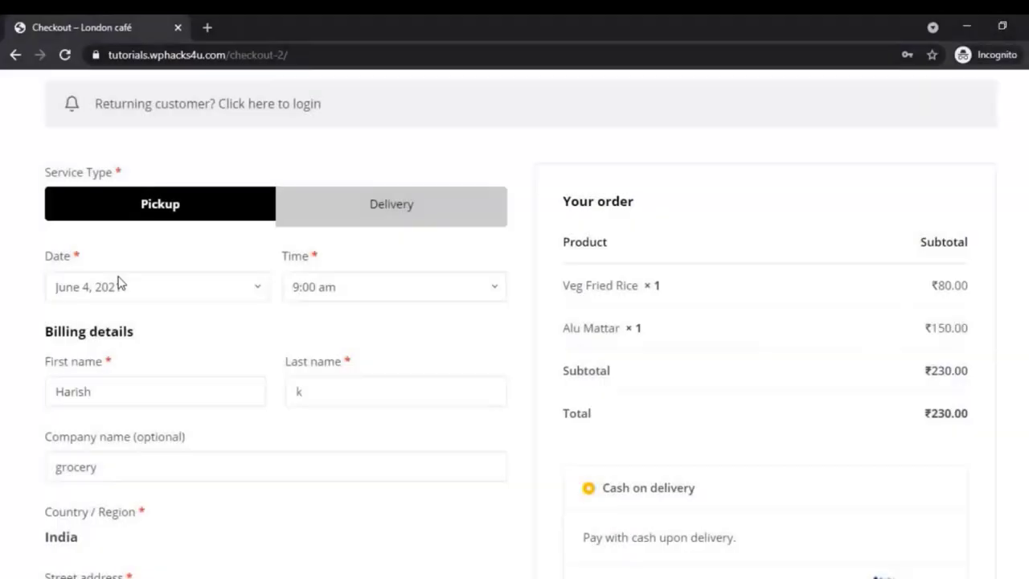
left_click(279, 103)
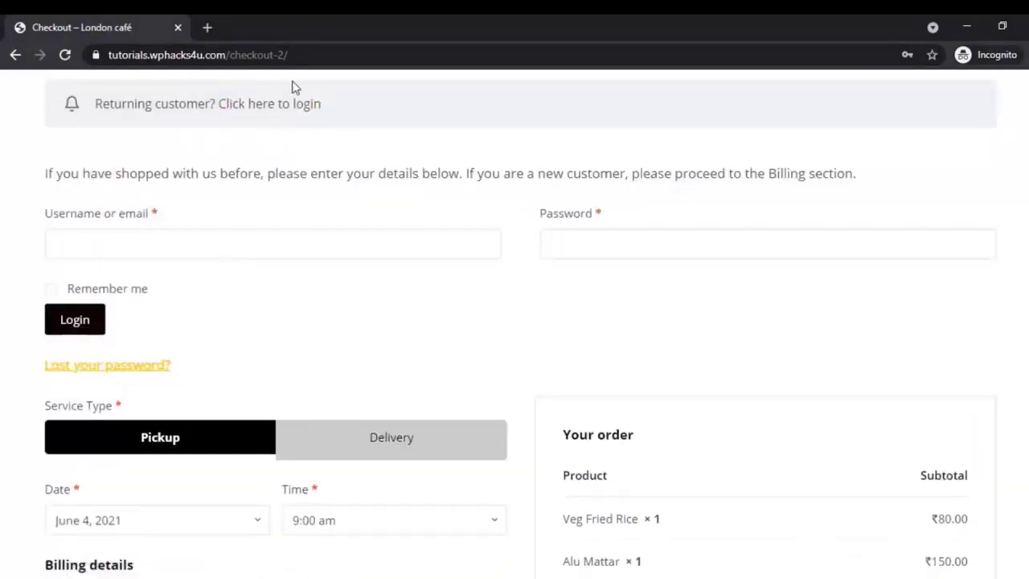
left_click(265, 107)
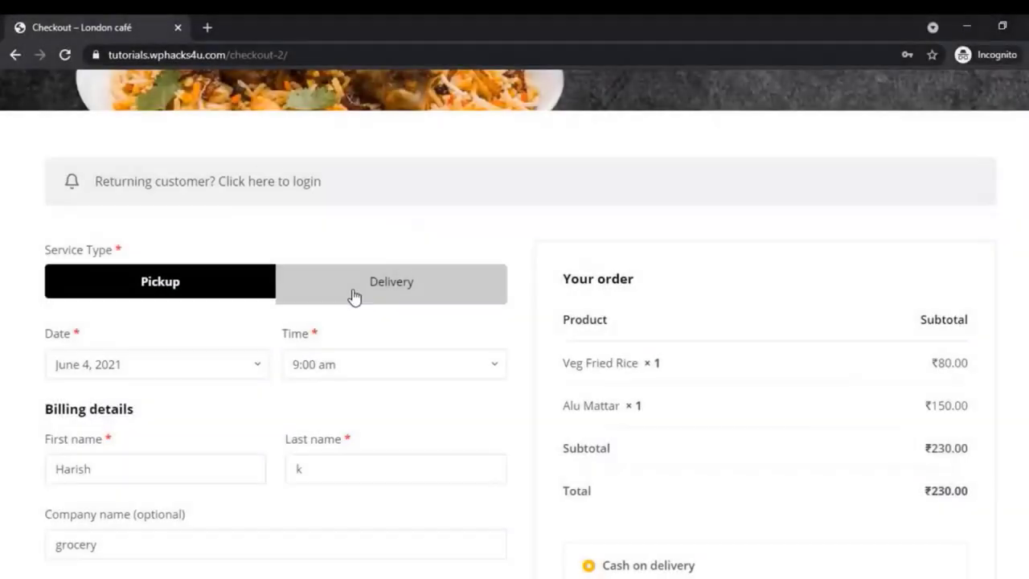
Switch the order's service type to Delivery, keep the June 4, 2021 date and set the time to 10:00 am
left_click(352, 295)
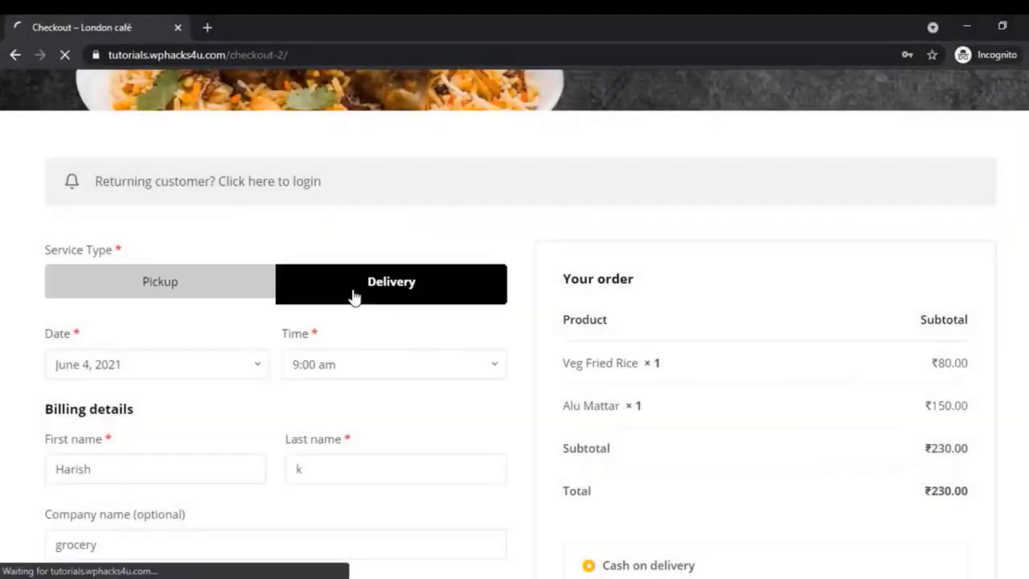
scroll(354, 296, "down", 5)
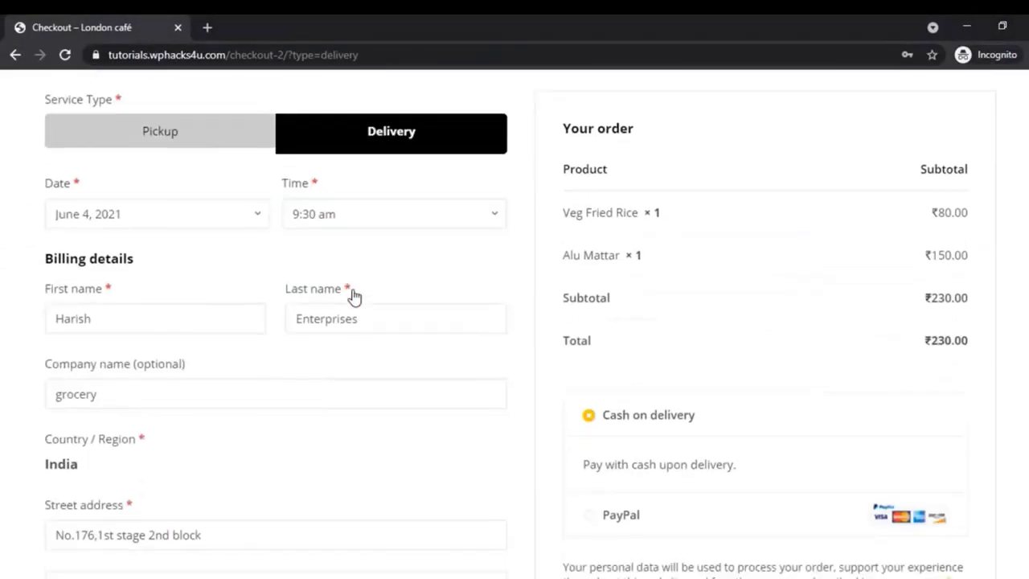
left_click(195, 220)
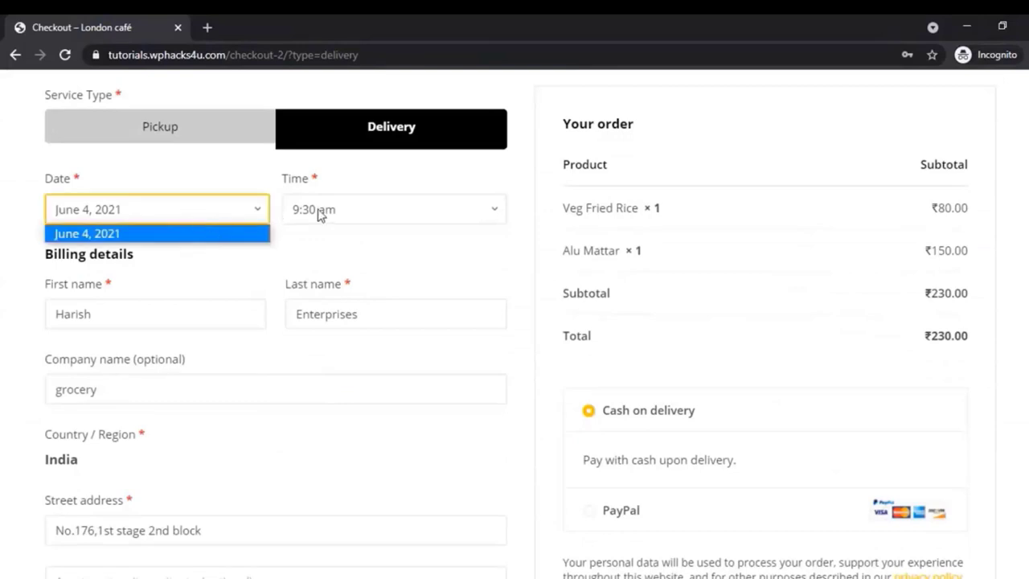
left_click(368, 213)
left_click(367, 212)
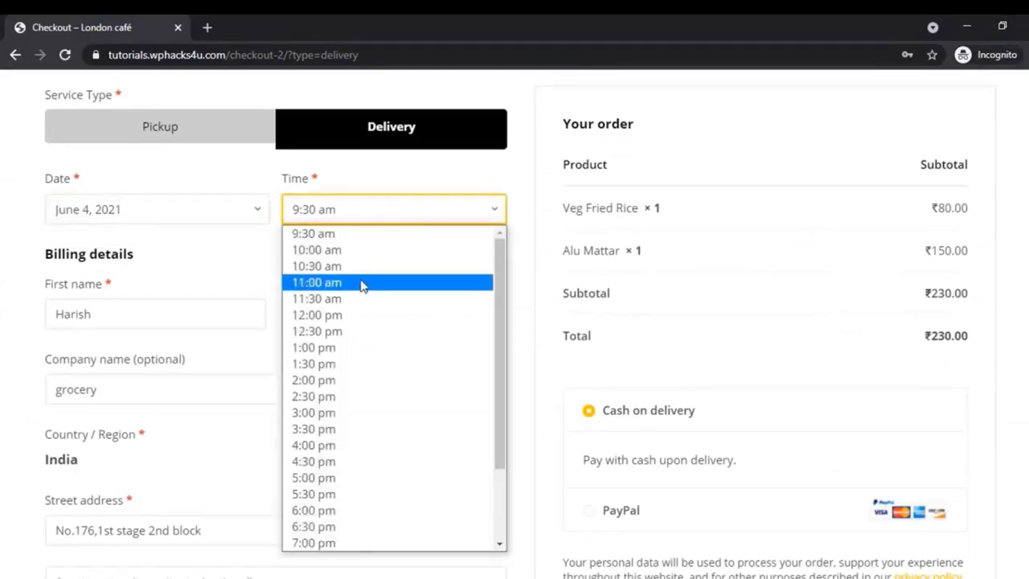
left_click(362, 250)
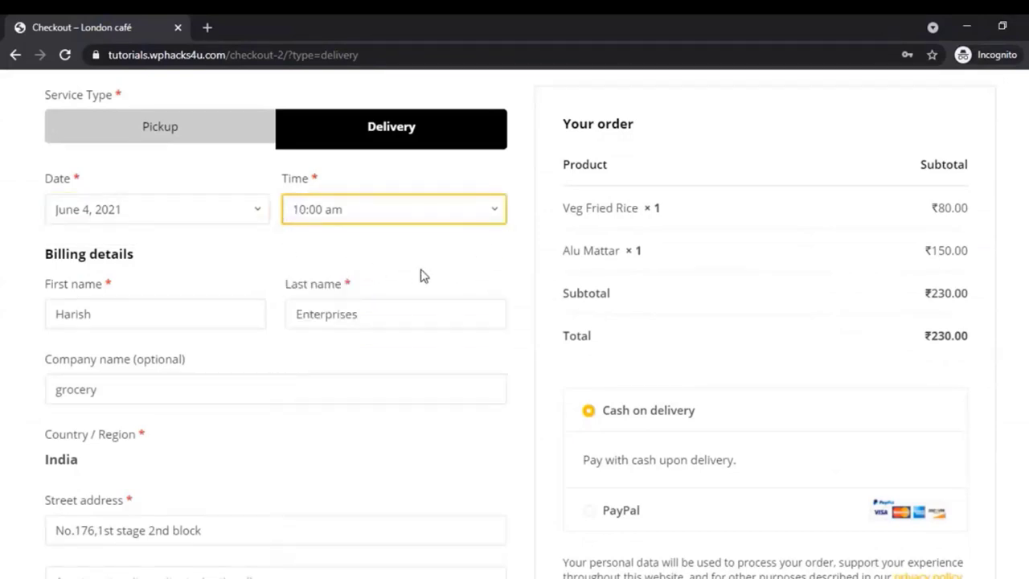
Place the order with cash on delivery and check the order number on the confirmation page
scroll(424, 276, "down", 1)
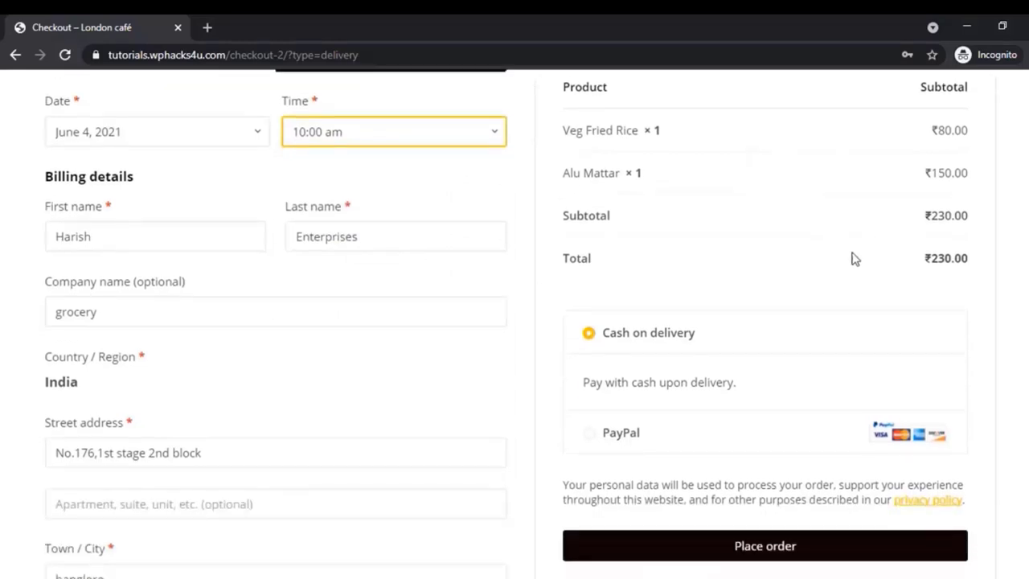
scroll(850, 257, "down", 2)
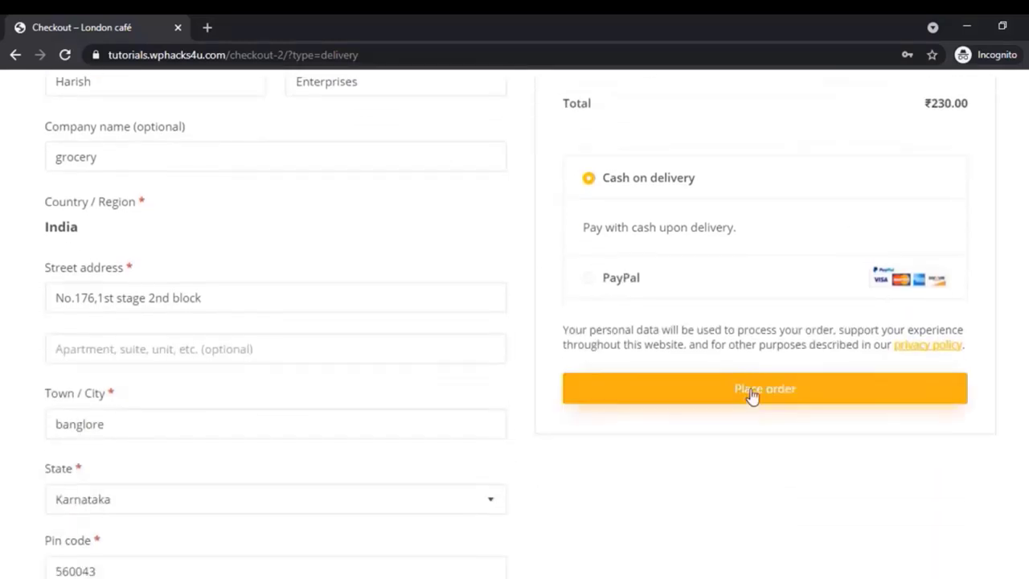
left_click(750, 394)
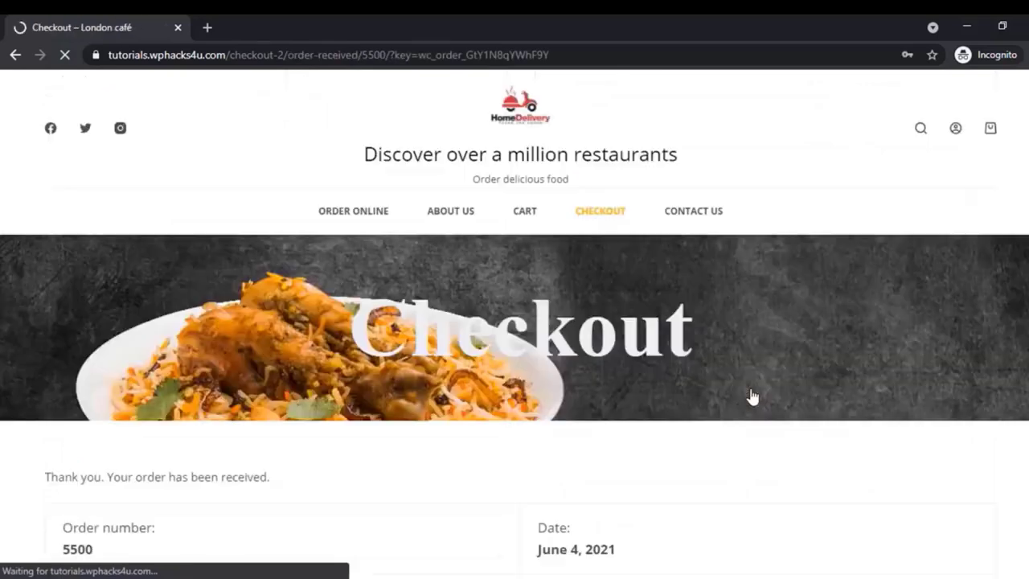
scroll(662, 325, "down", 1)
scroll(661, 325, "down", 1)
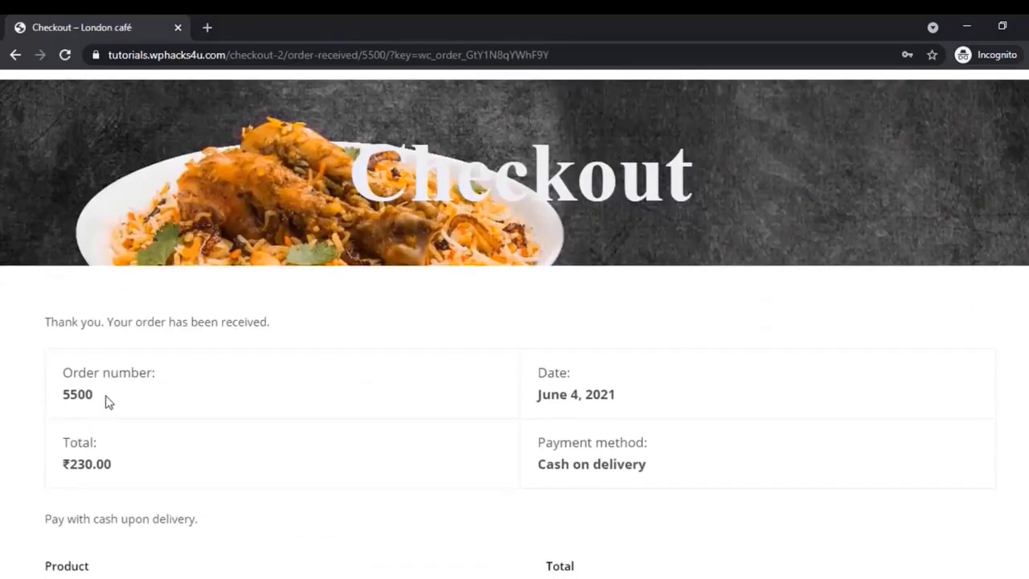
left_click_drag(97, 402, 62, 400)
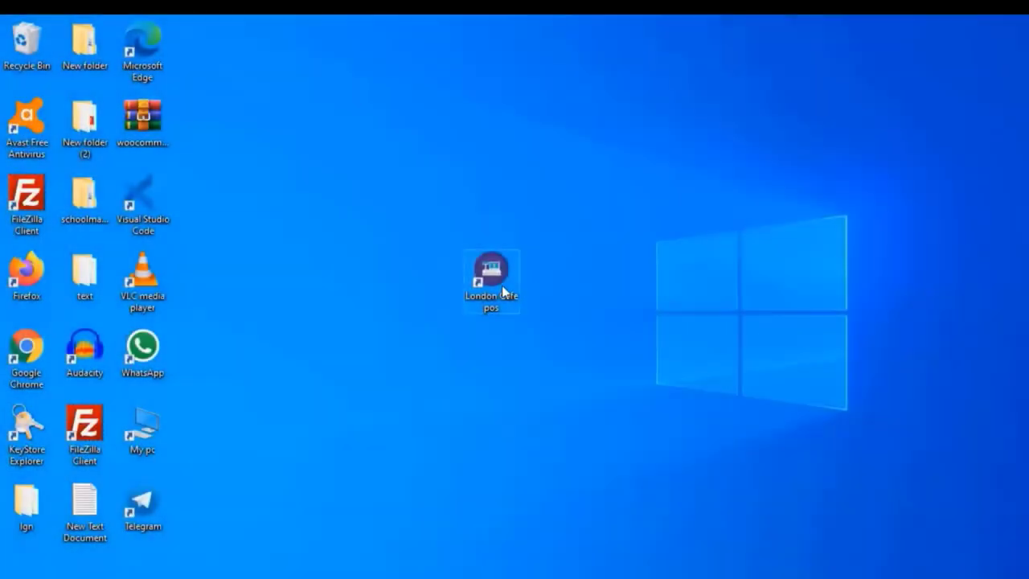
Launch London Cafe pos from the Windows desktop, maximize it and open the new website order from the orders list
double_click(502, 286)
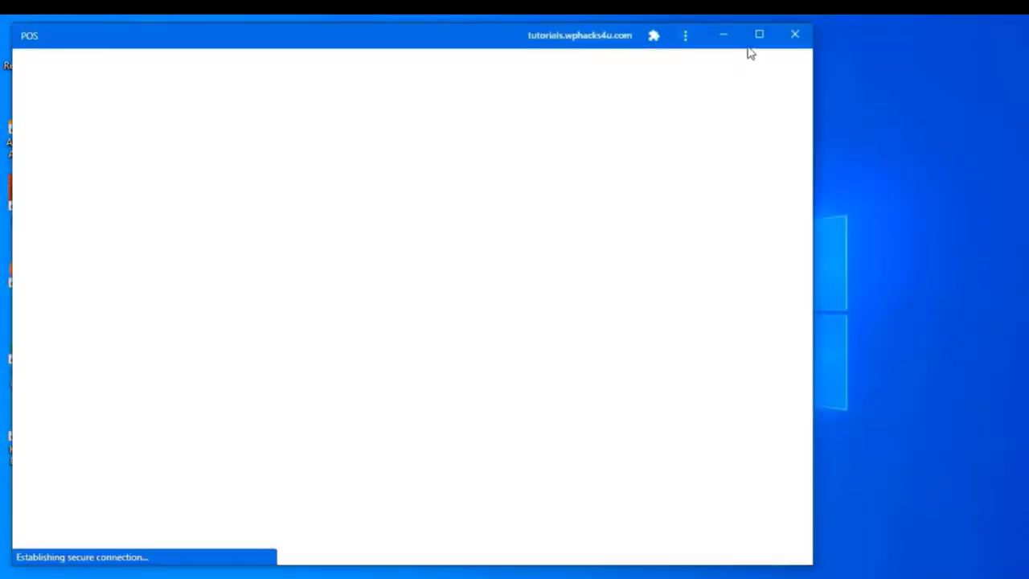
left_click(759, 35)
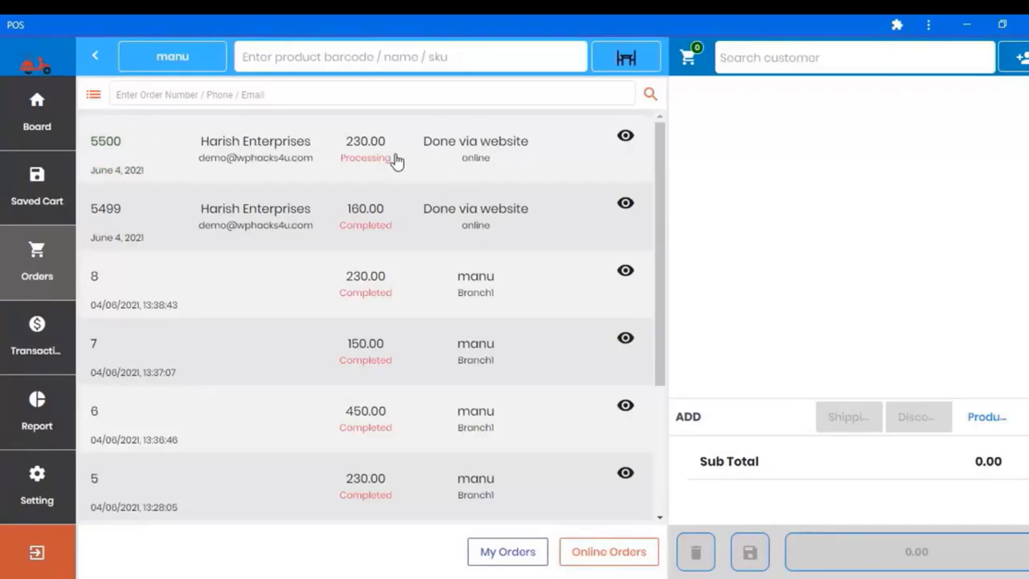
left_click(283, 151)
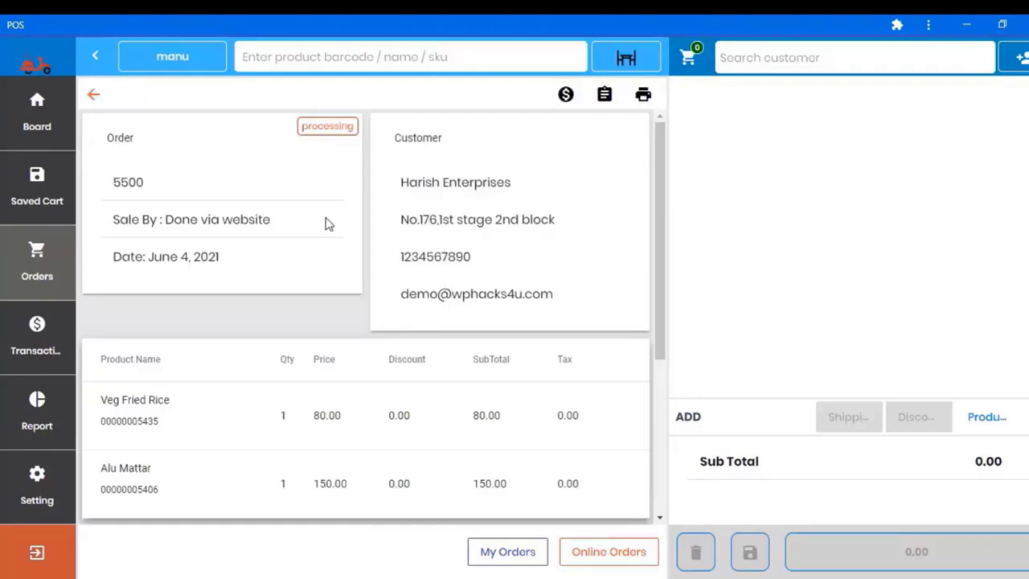
Send the open website order to the kitchen and accept the confirmation
scroll(327, 222, "down", 4)
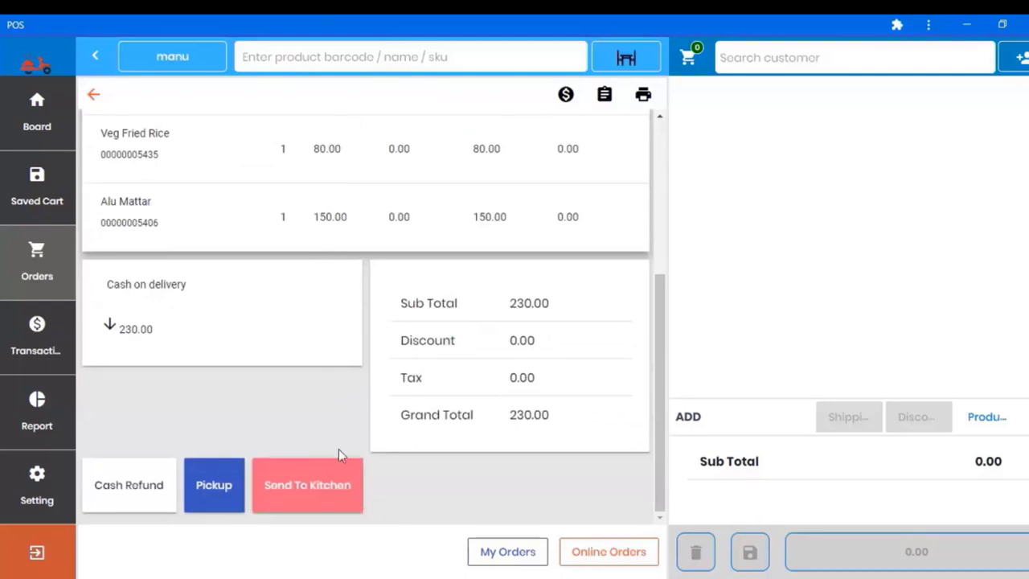
left_click(311, 501)
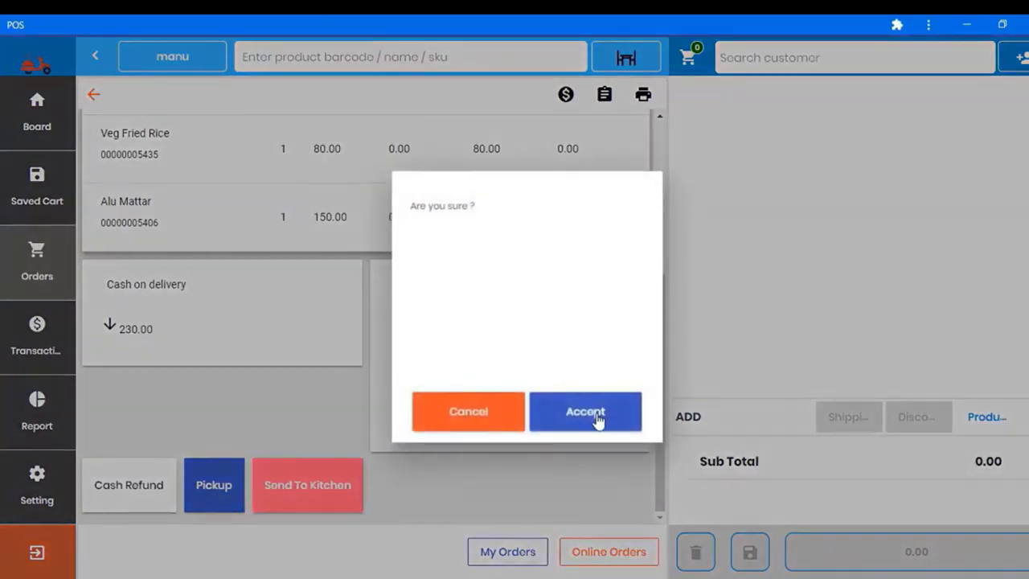
left_click(596, 418)
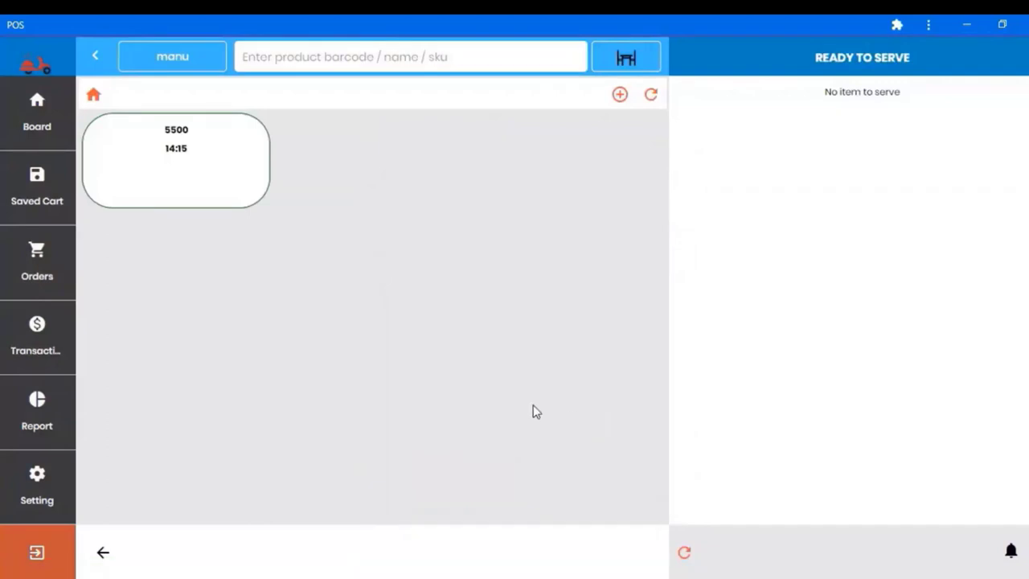
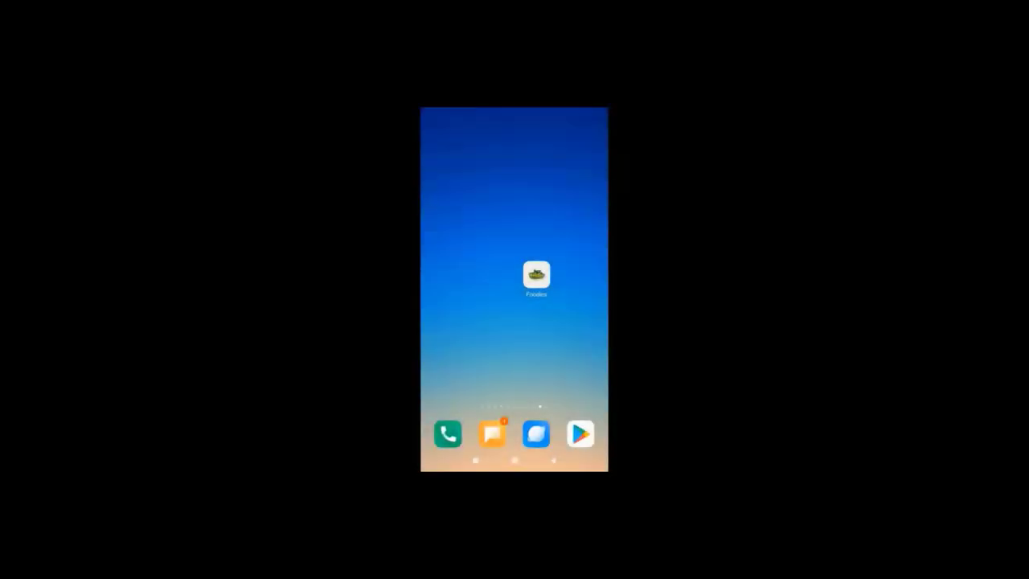
Launch the food-ordering app on the phone and look through the banners and dishes on its home page
left_click(536, 274)
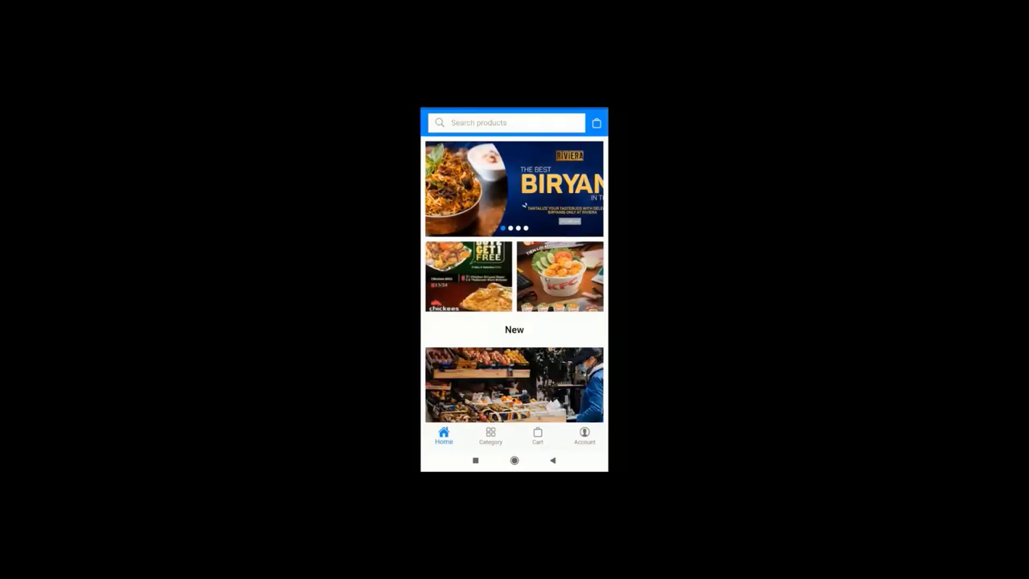
scroll(515, 281, "down", 5)
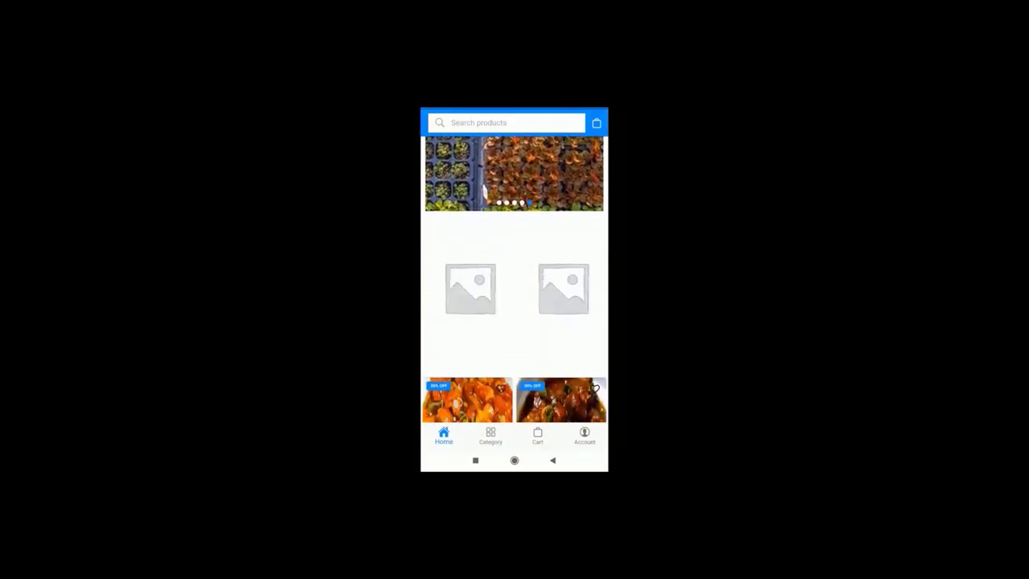
scroll(515, 281, "down", 4)
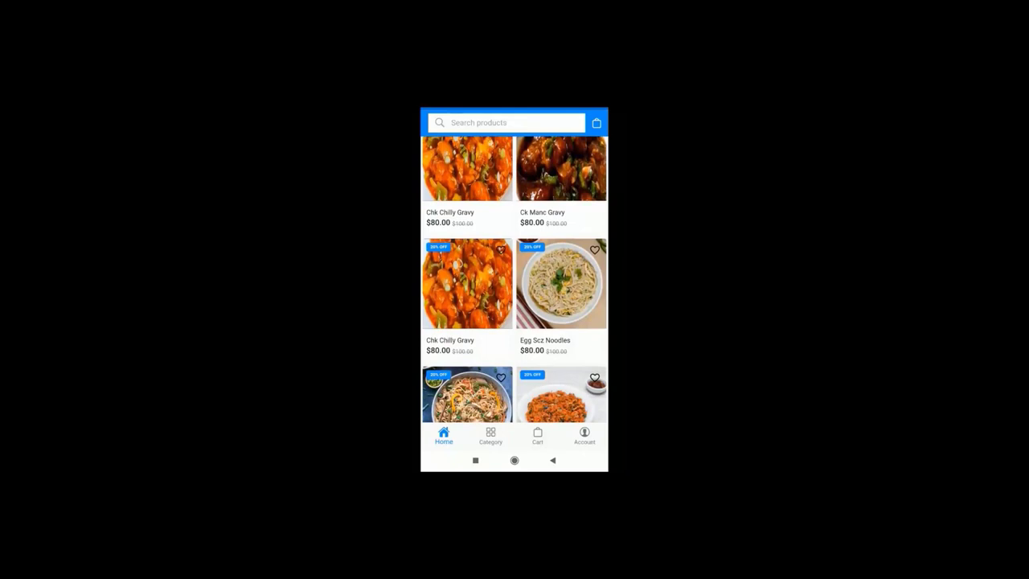
scroll(515, 282, "down", 5)
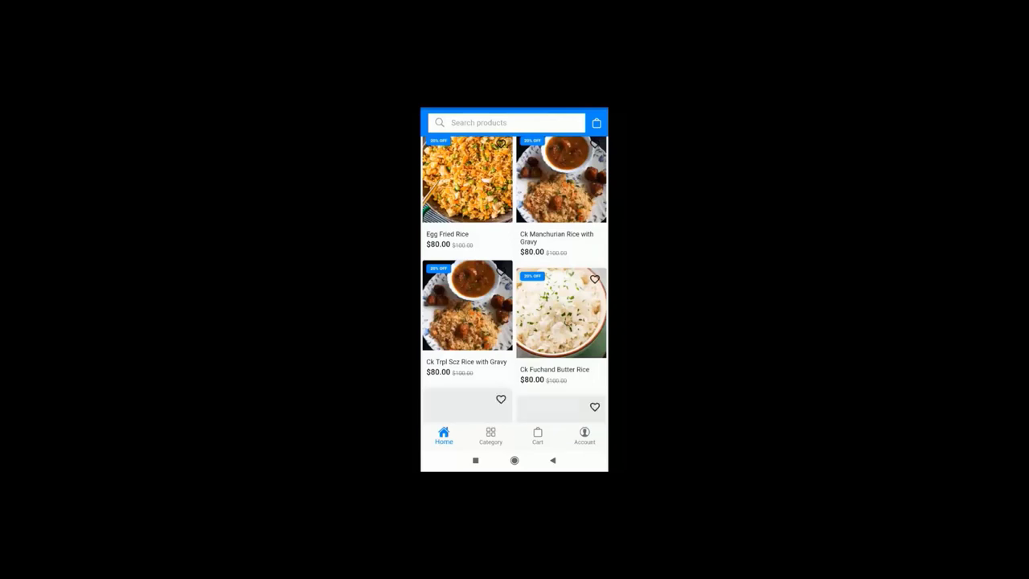
scroll(515, 281, "down", 10)
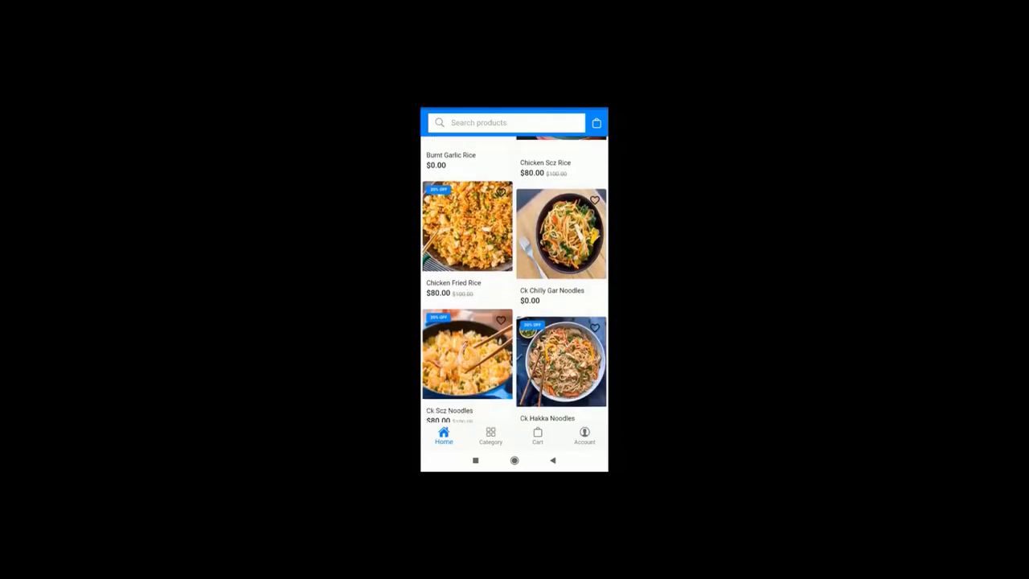
scroll(514, 281, "down", 2)
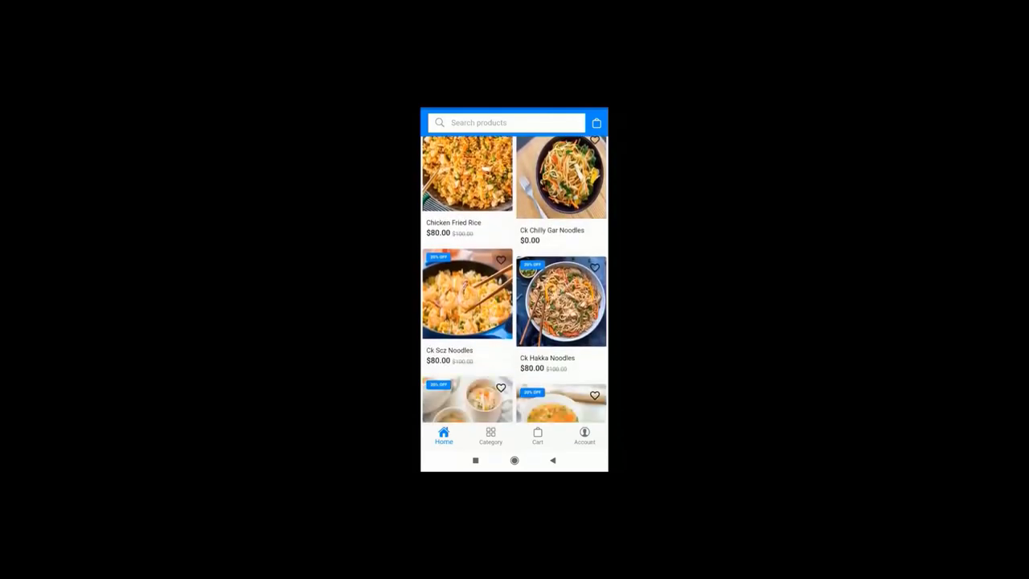
View the Ck Hakka Noodles product page with its related products and open its Write Your Review section
left_click(561, 301)
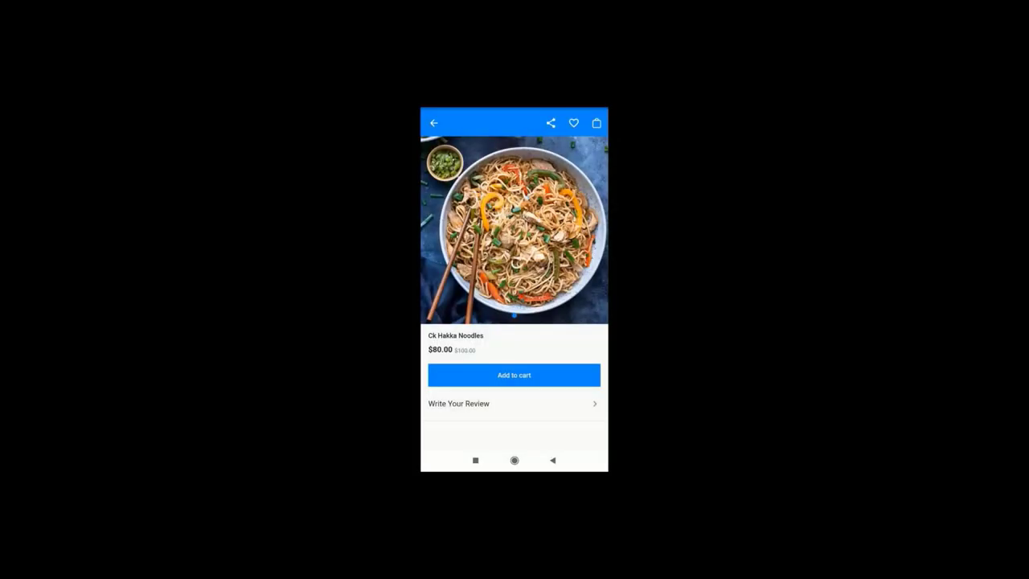
scroll(515, 292, "down", 5)
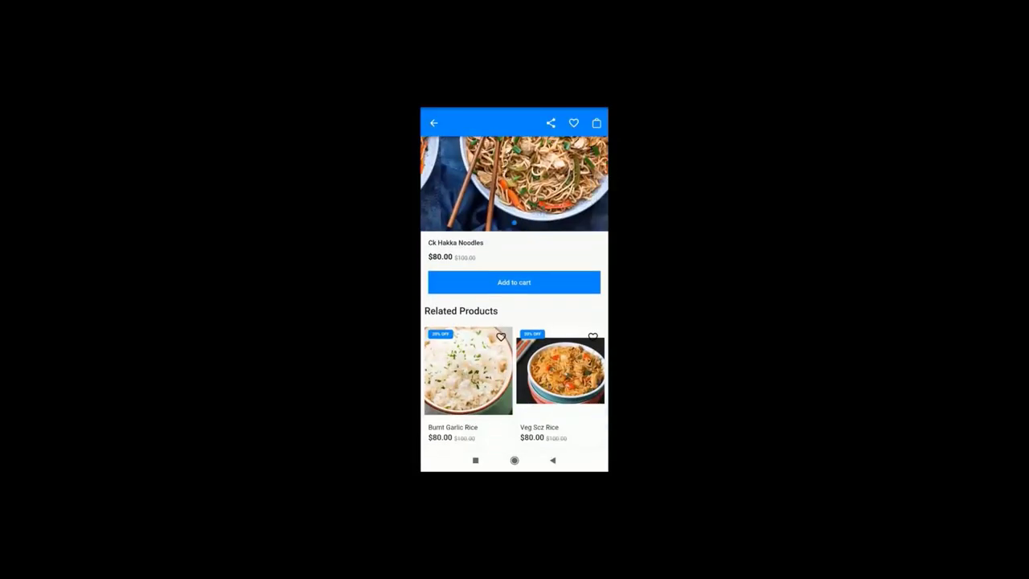
scroll(515, 293, "down", 5)
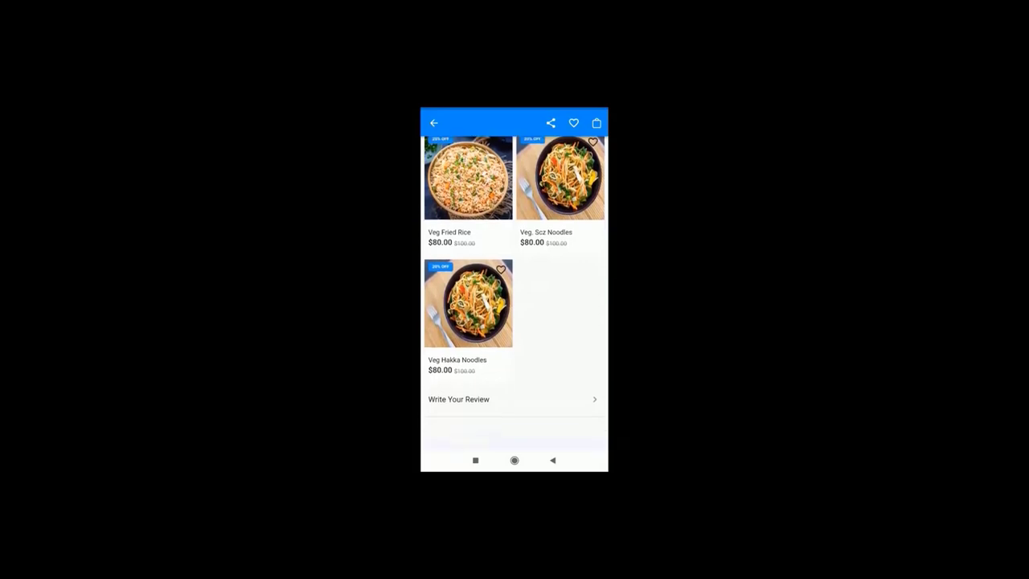
left_click(459, 399)
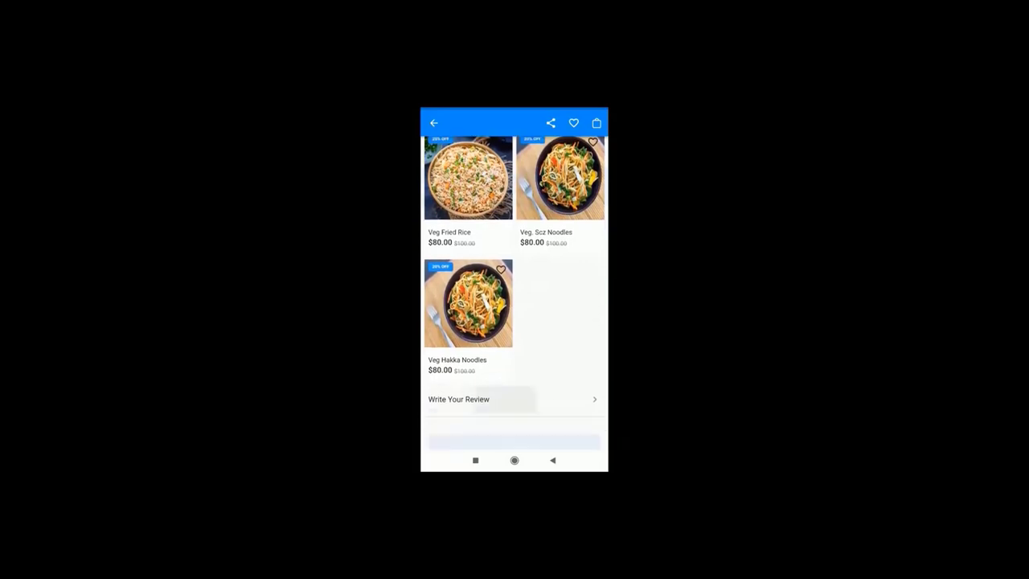
Pick a five-star rating in the review form and return to the product page without submitting it
left_click(496, 162)
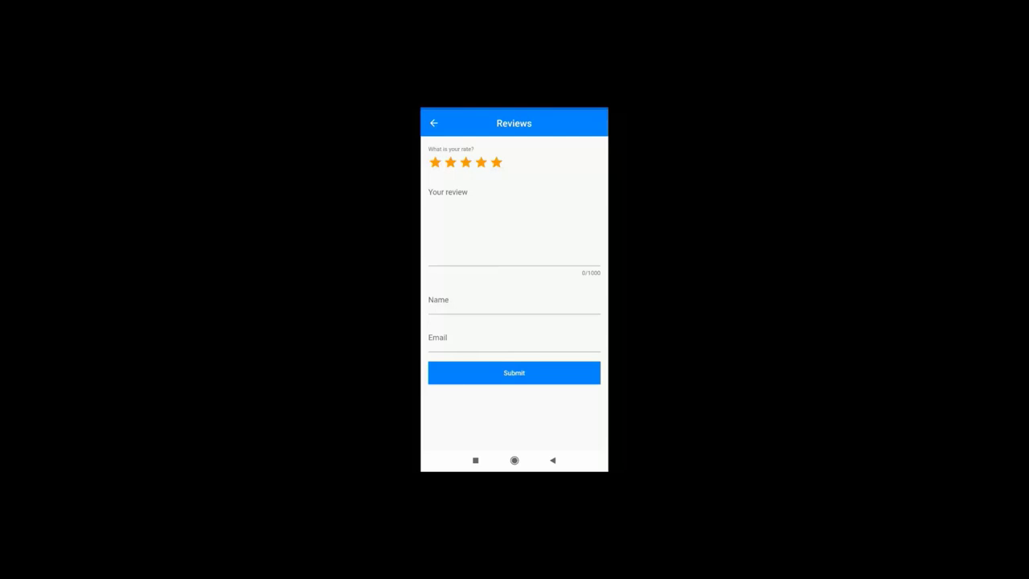
key("Escape")
Add the Ck Hakka Noodles to the cart and open the cart
scroll(514, 293, "up", 6)
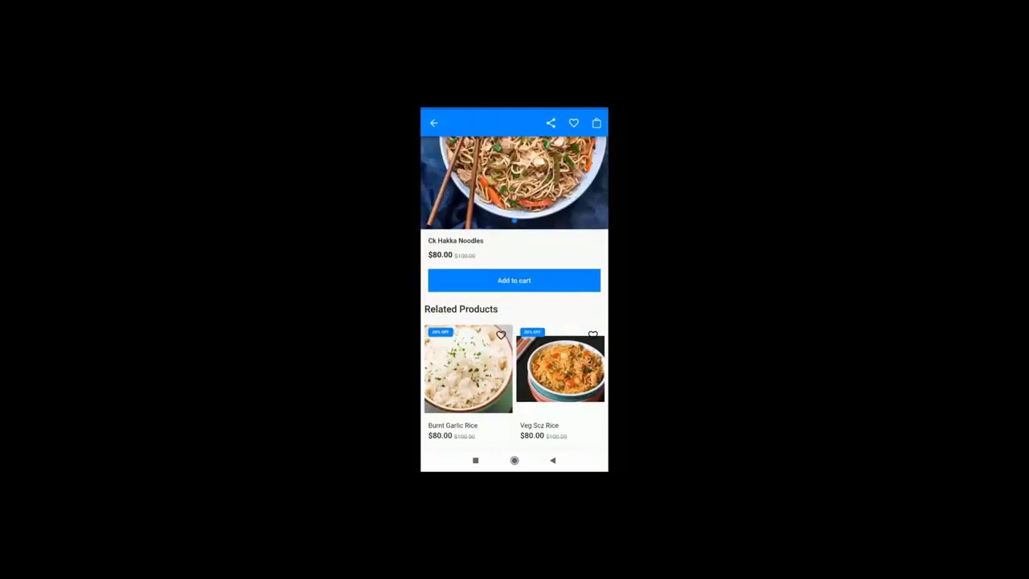
left_click(514, 374)
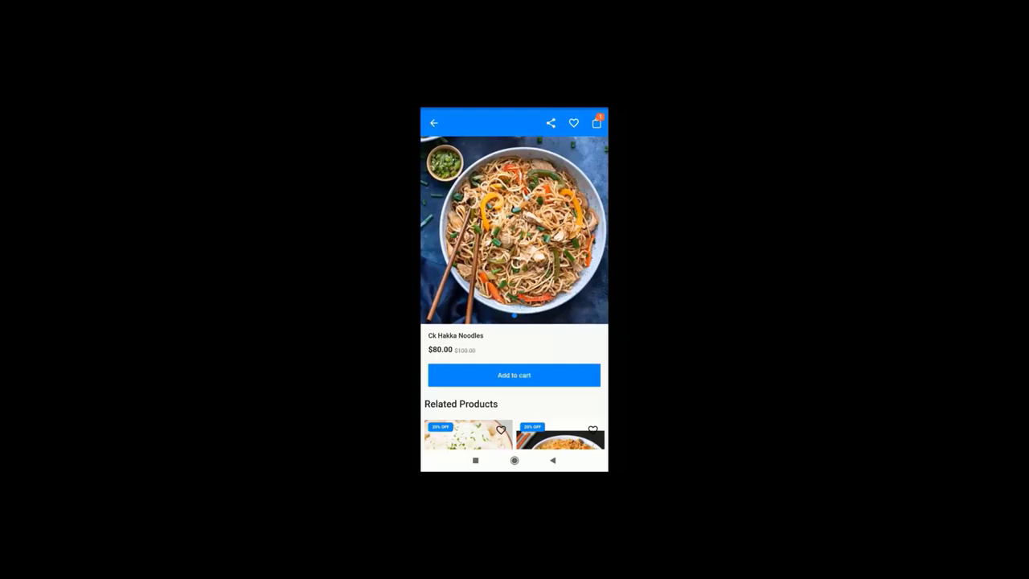
left_click(597, 122)
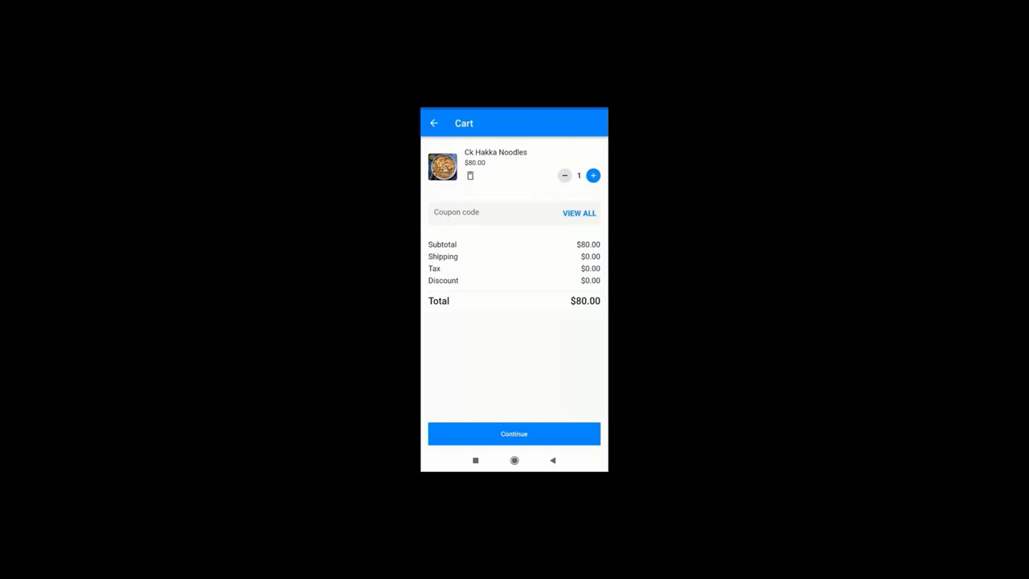
Check out the cart with the prefilled billing details and cash on delivery, place the order and leave the confirmation page
left_click(514, 434)
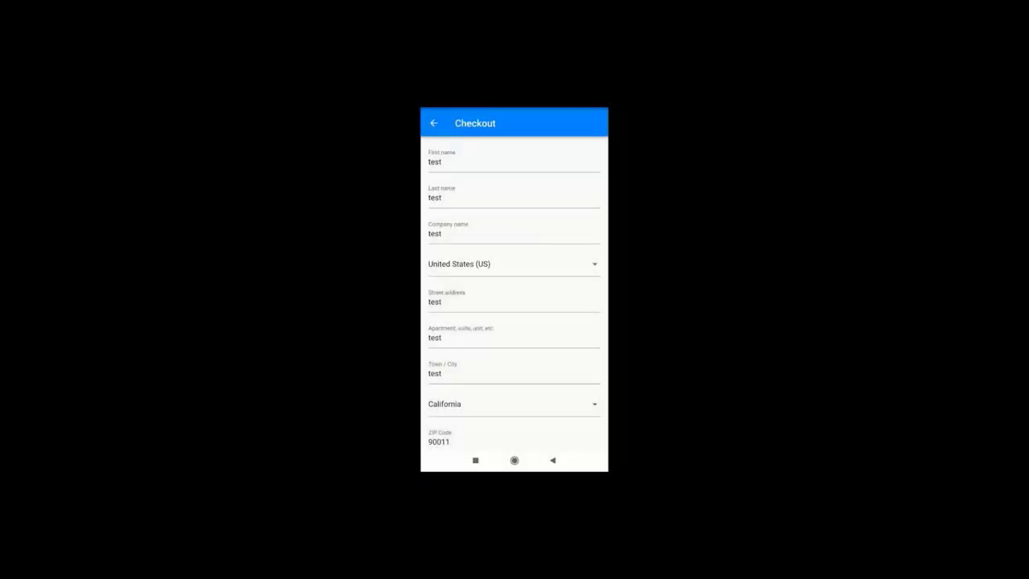
scroll(514, 290, "down", 3)
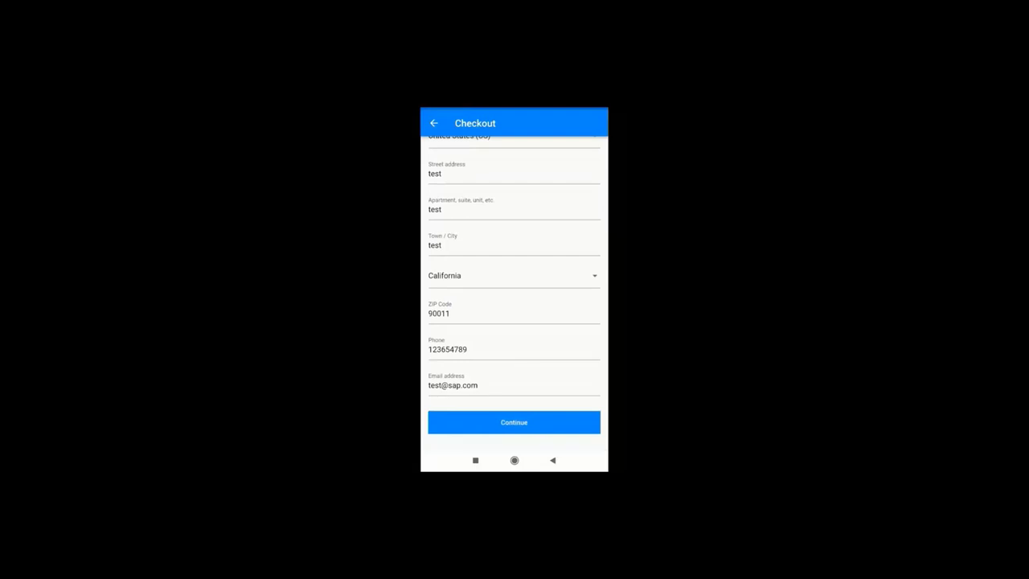
left_click(515, 423)
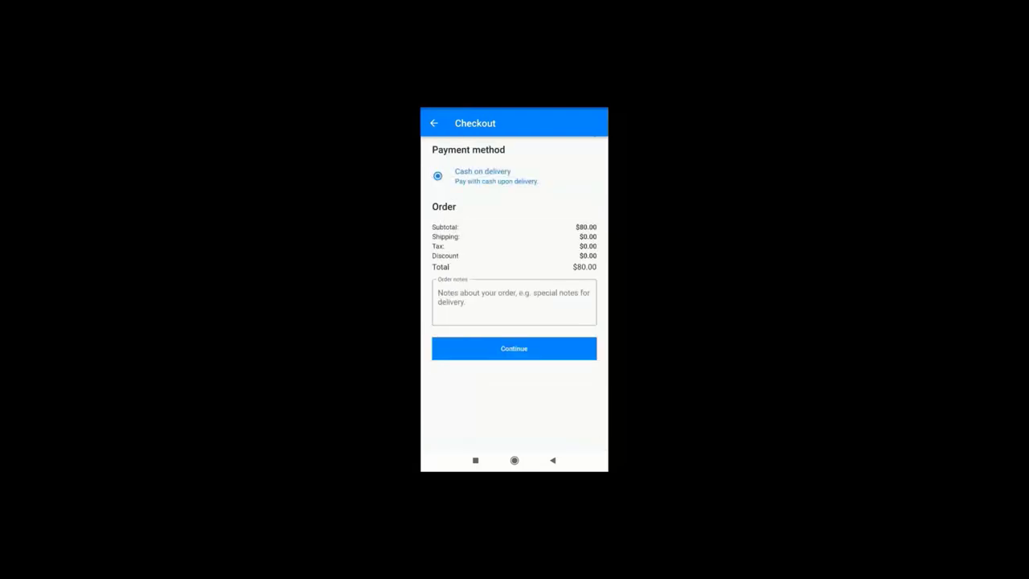
left_click(514, 348)
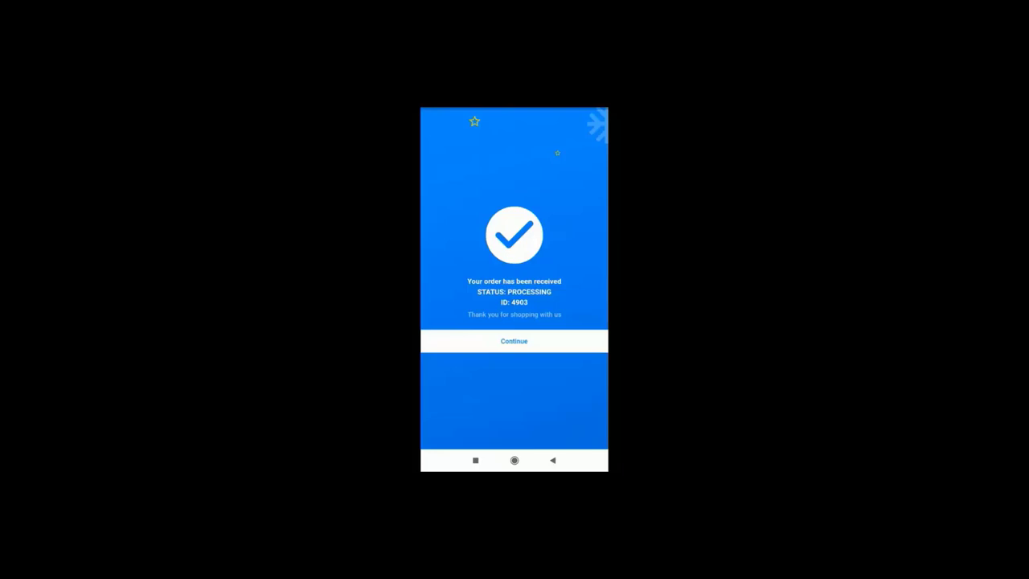
left_click(513, 341)
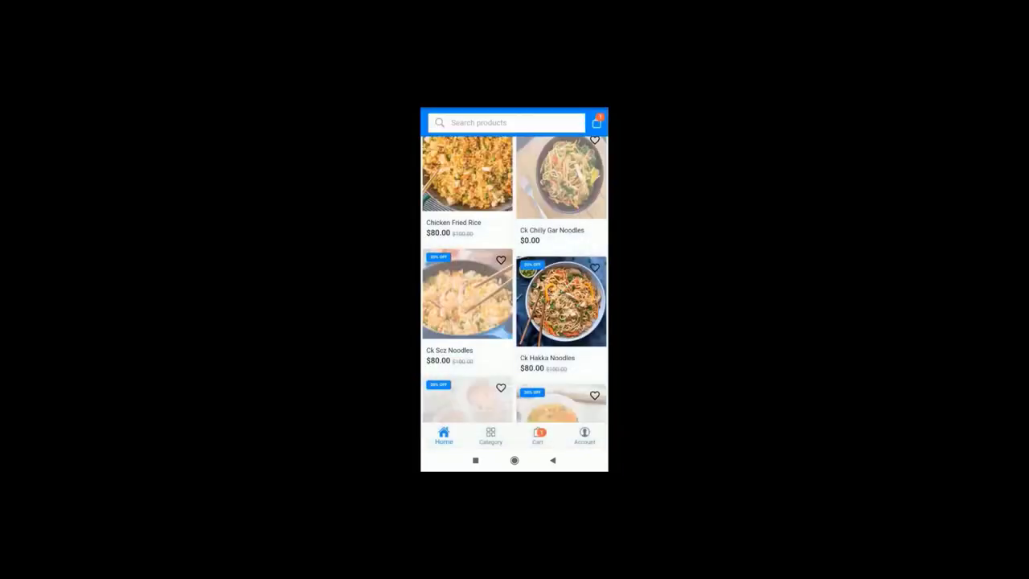
Look through the account page's sign-in and sign-up forms, then return to the account page
left_click(585, 435)
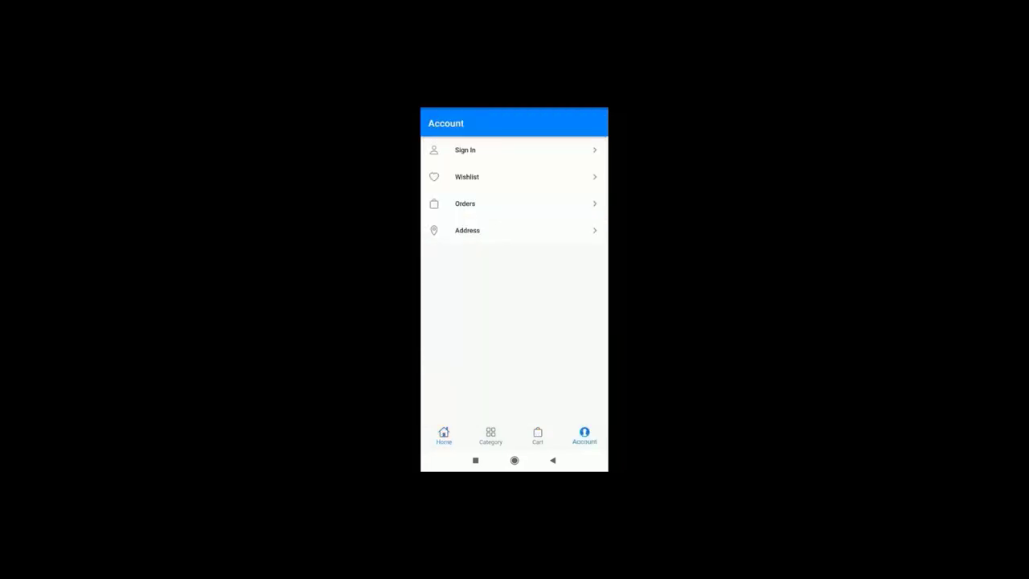
left_click(588, 152)
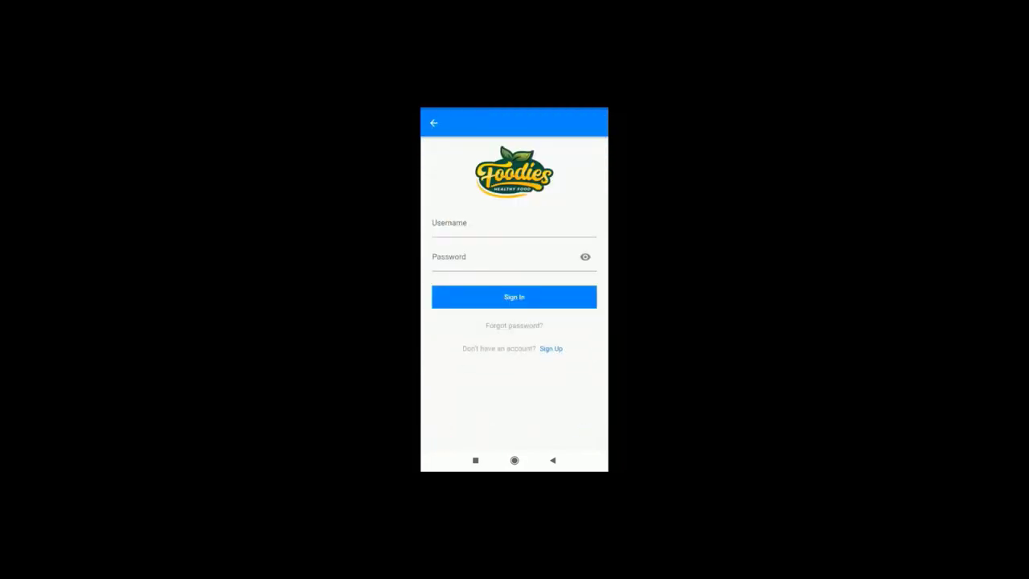
left_click(551, 348)
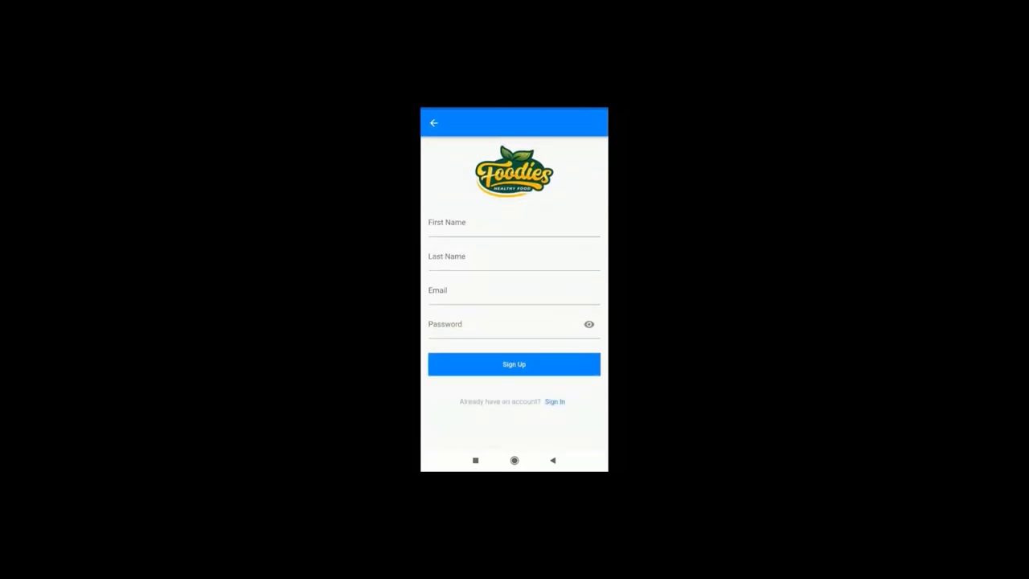
left_click(555, 402)
left_click(552, 460)
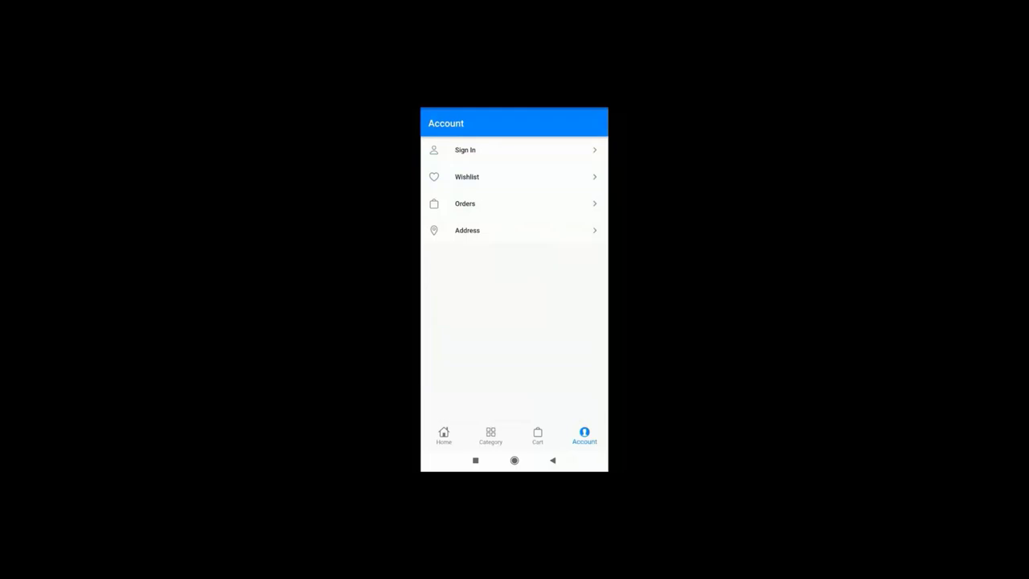
Browse the food categories, including Chicken, Buff, Chinese and Dairy & Eggs, and return to the home page
left_click(491, 436)
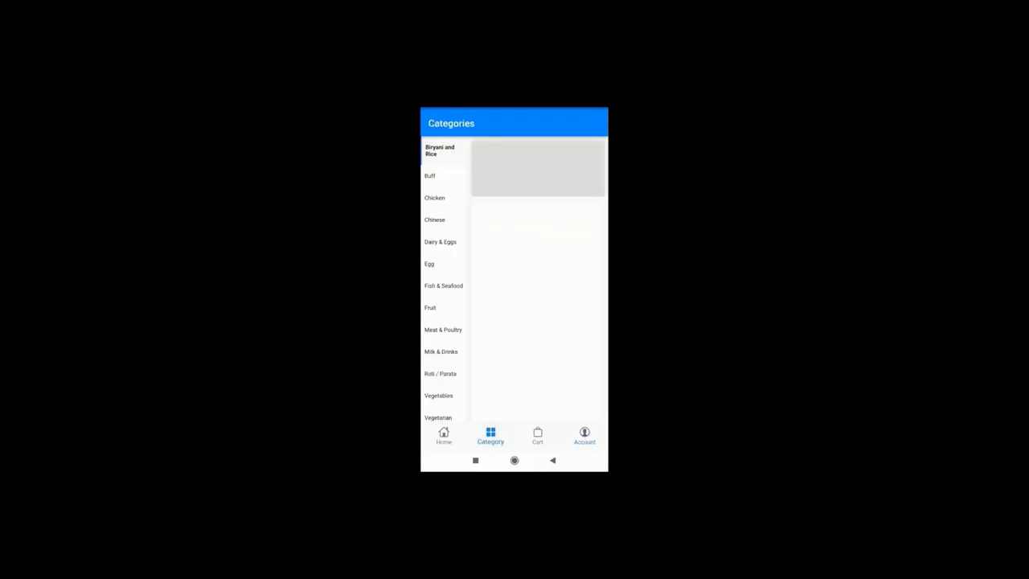
left_click(439, 242)
left_click(434, 197)
left_click(430, 176)
left_click(441, 241)
left_click(435, 220)
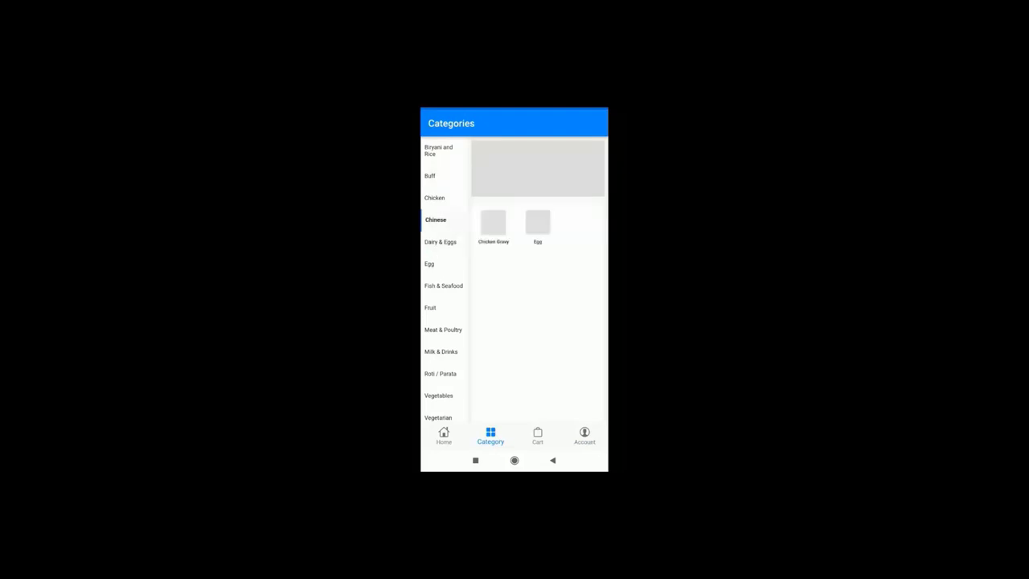
left_click(441, 242)
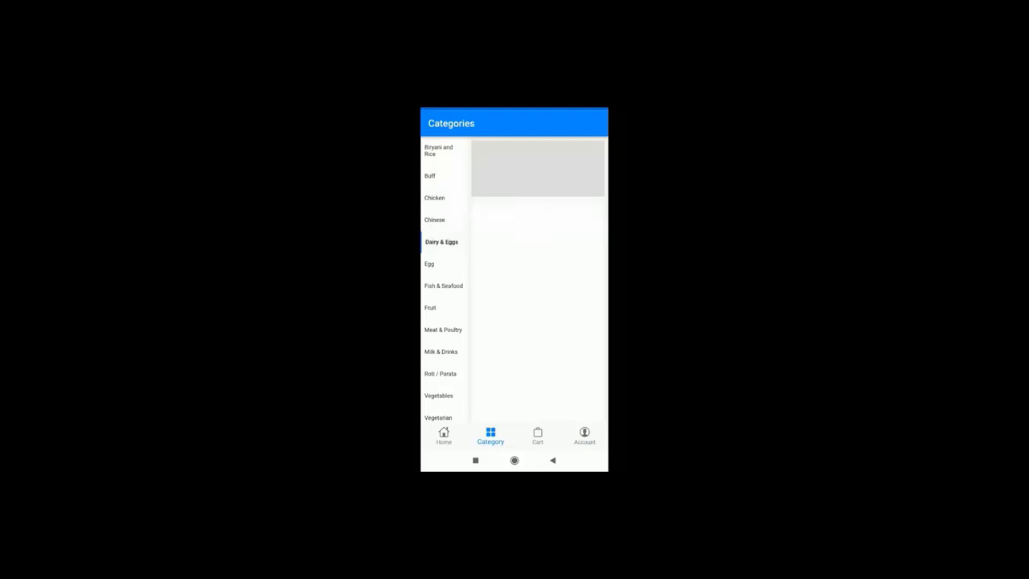
left_click(444, 436)
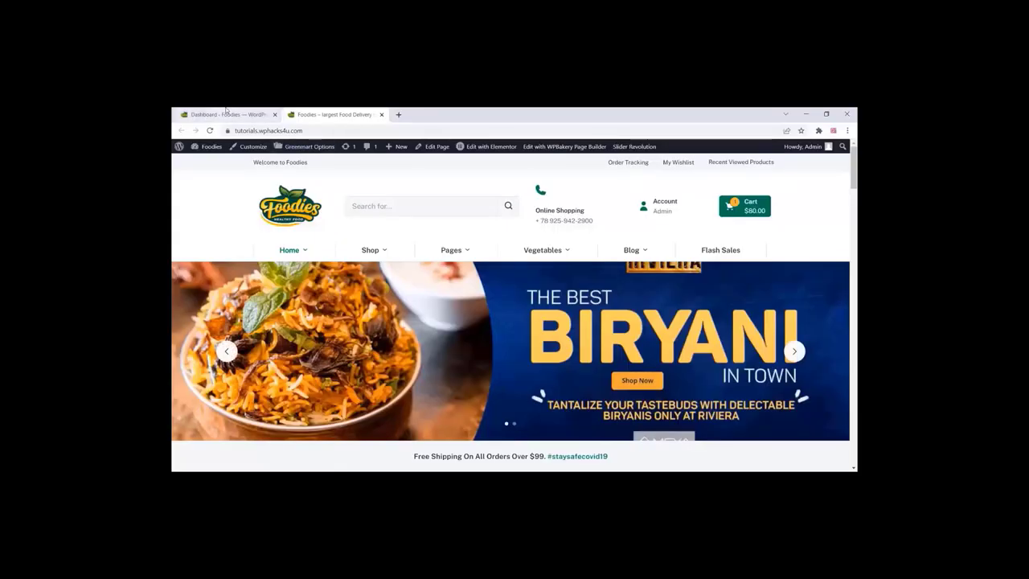
In the WordPress admin, search the plugin directory for "build app online" and install the Build App Online plugin
left_click(226, 114)
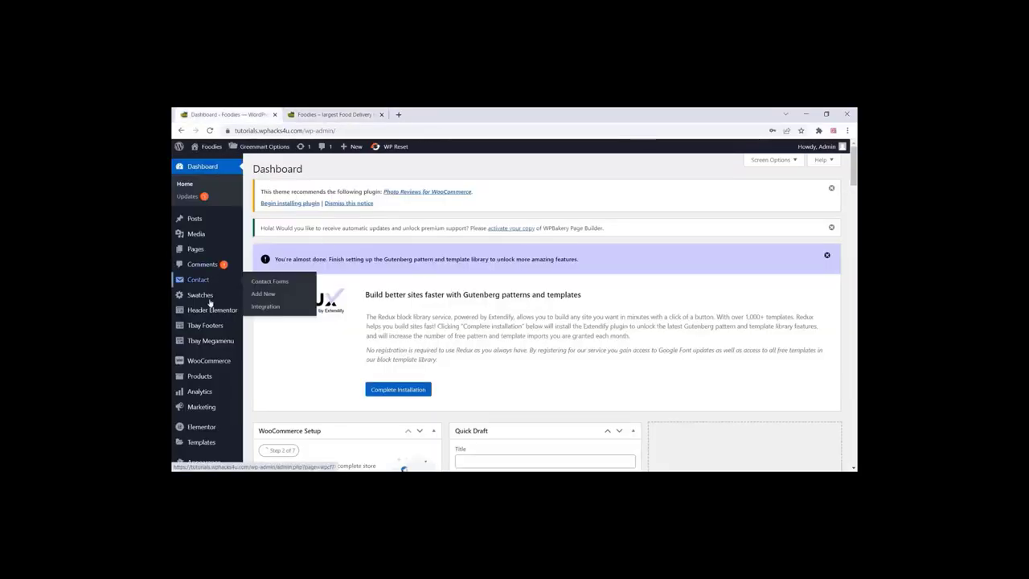
scroll(206, 327, "down", 2)
scroll(206, 328, "down", 2)
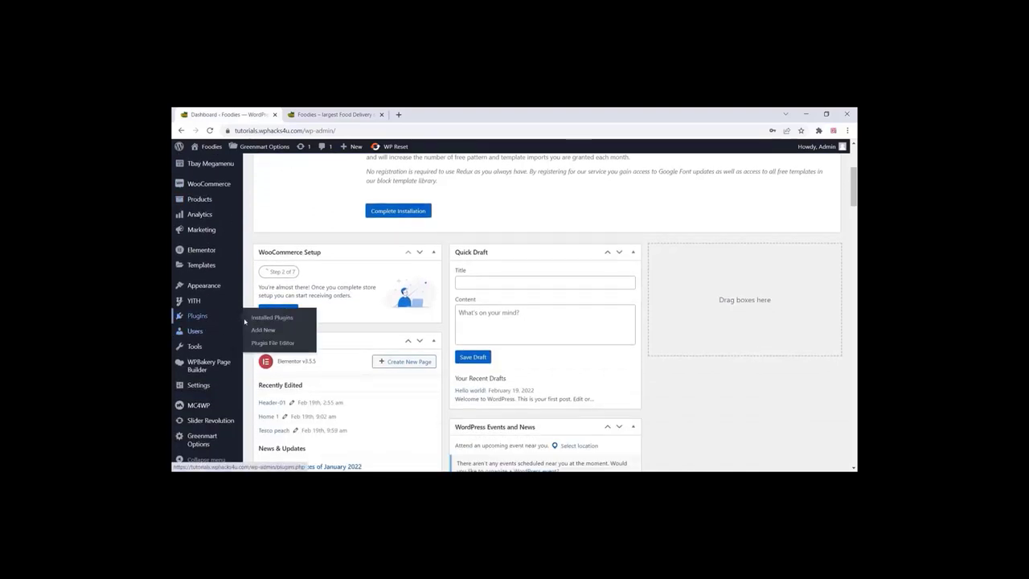
left_click(265, 332)
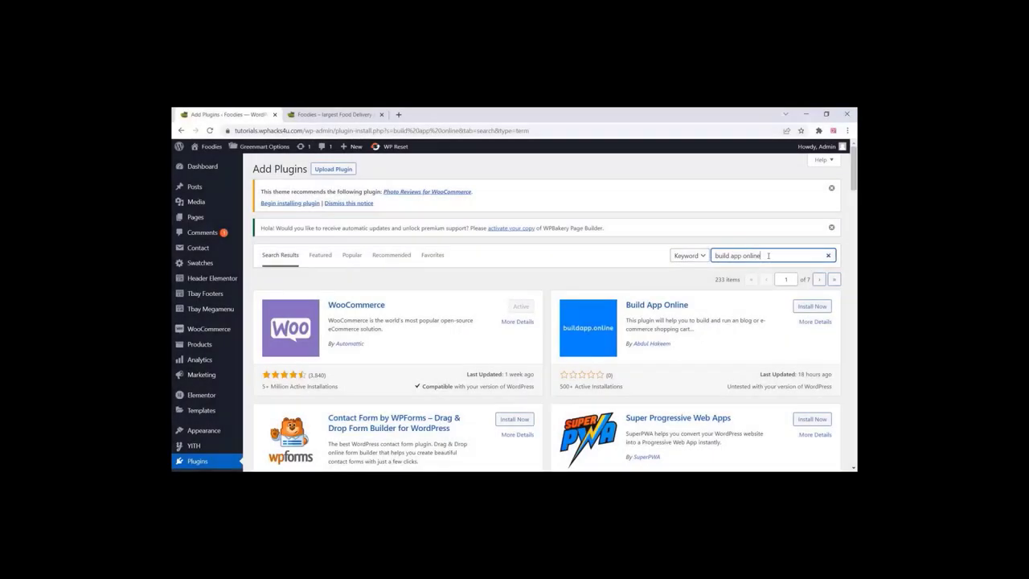
left_click_drag(756, 255, 710, 259)
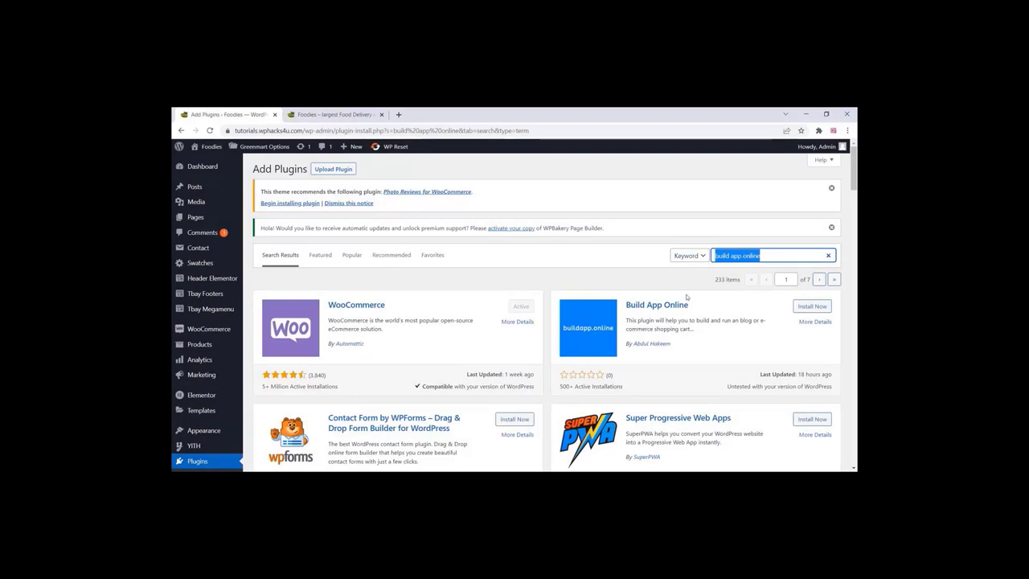
left_click_drag(691, 308, 625, 307)
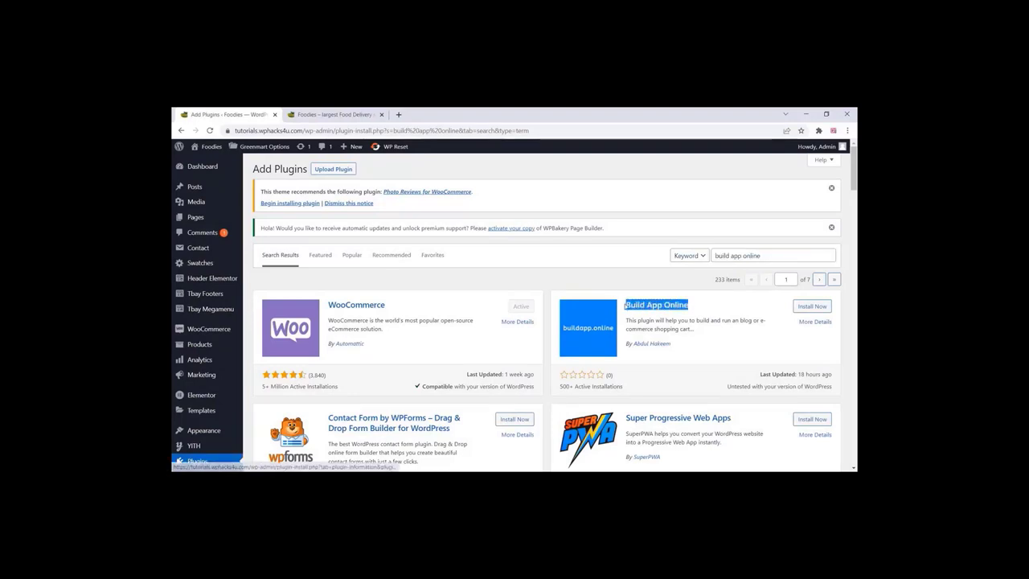
left_click(812, 306)
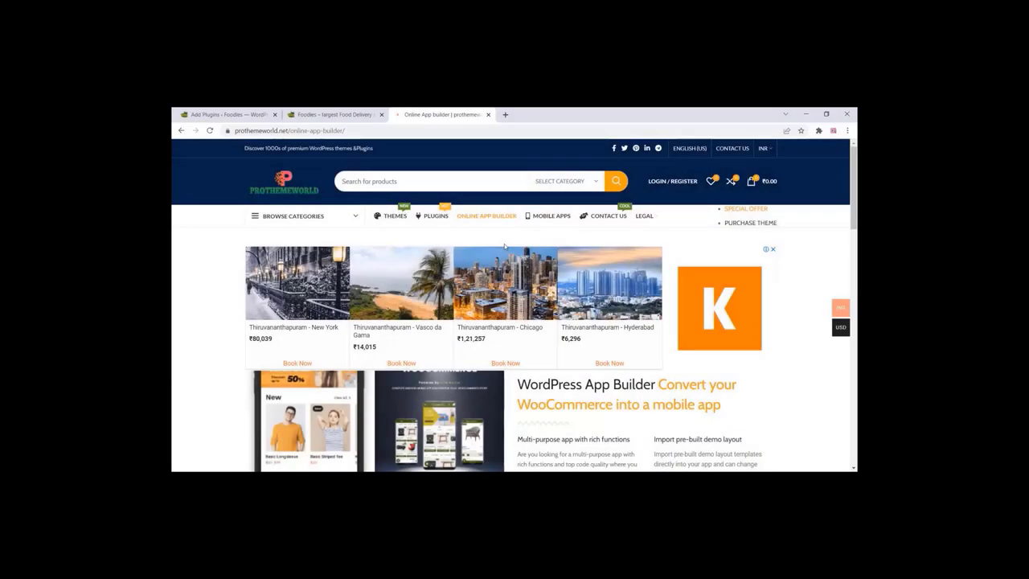
scroll(505, 247, "down", 3)
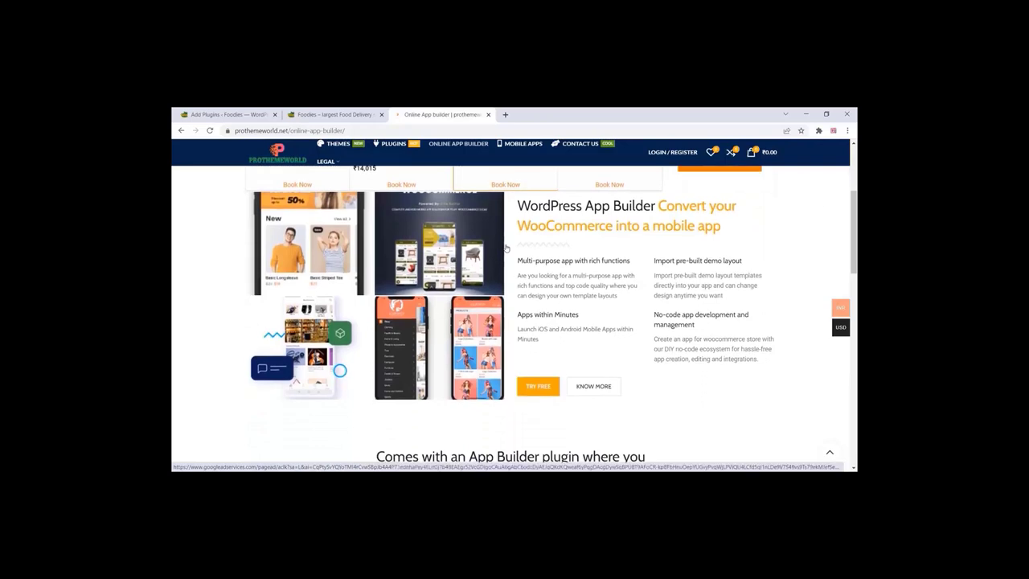
scroll(506, 247, "down", 1)
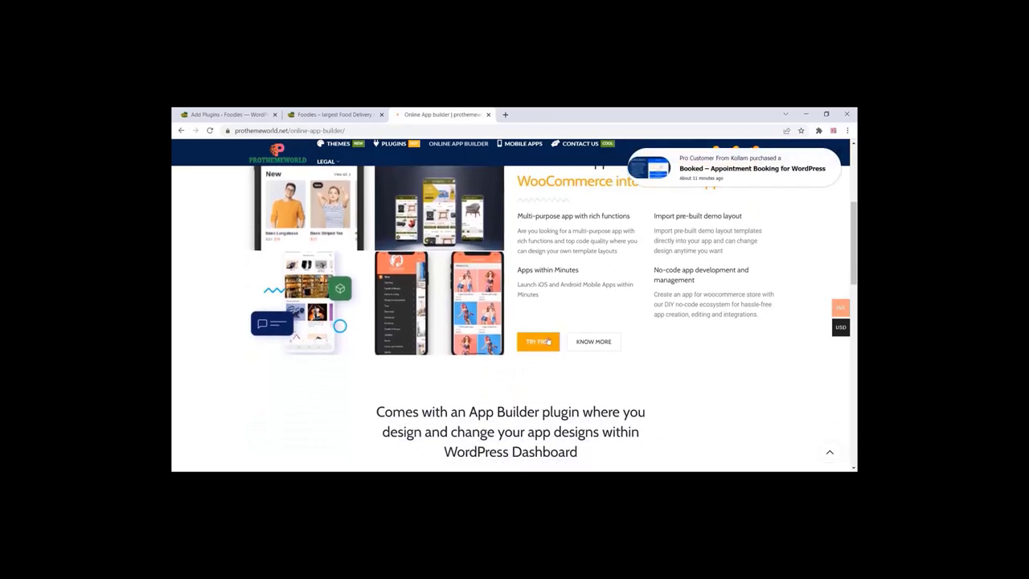
left_click(544, 342)
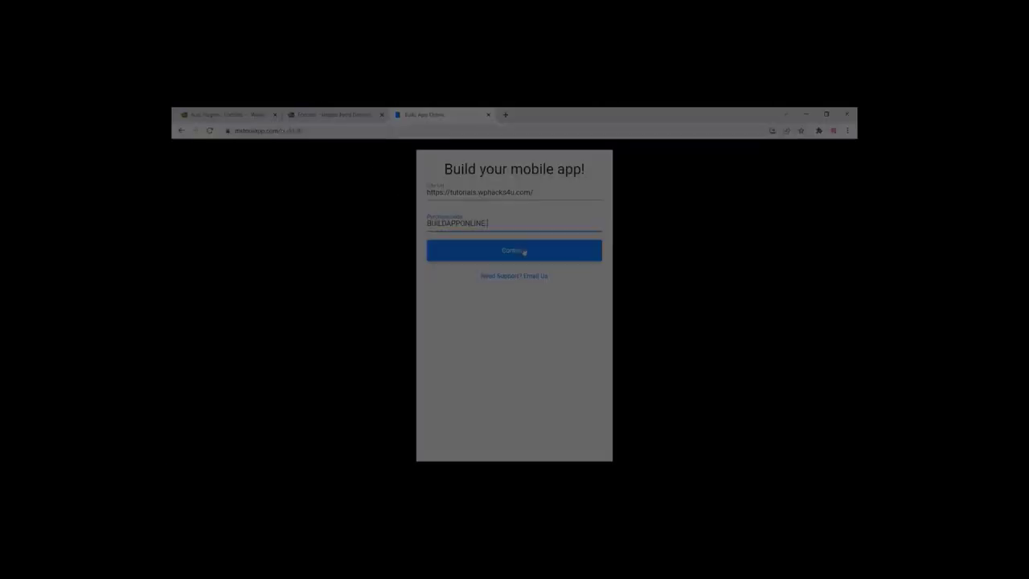
left_click(524, 251)
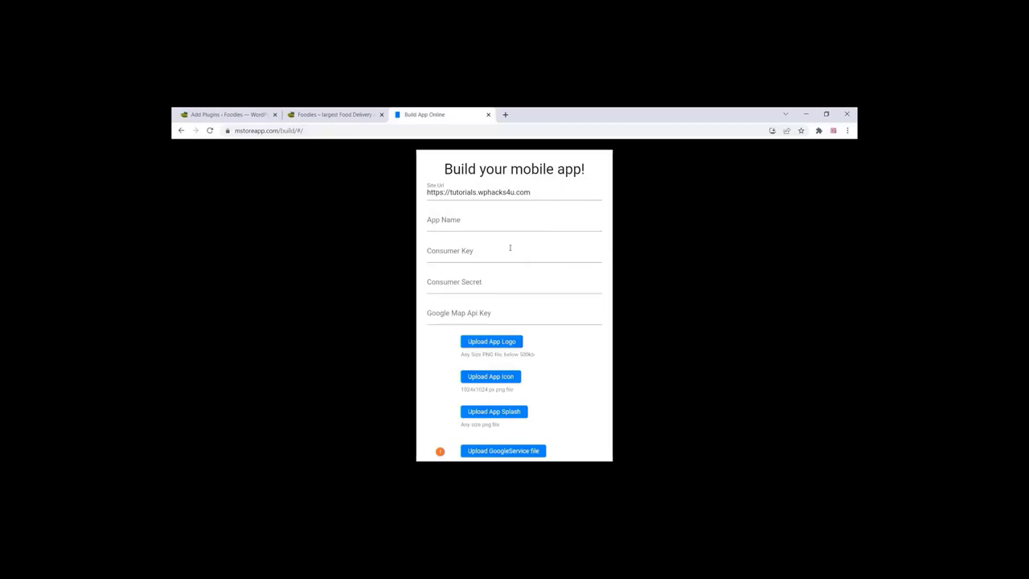
Set the app name to Foodies in the mobile app build form
left_click(460, 219)
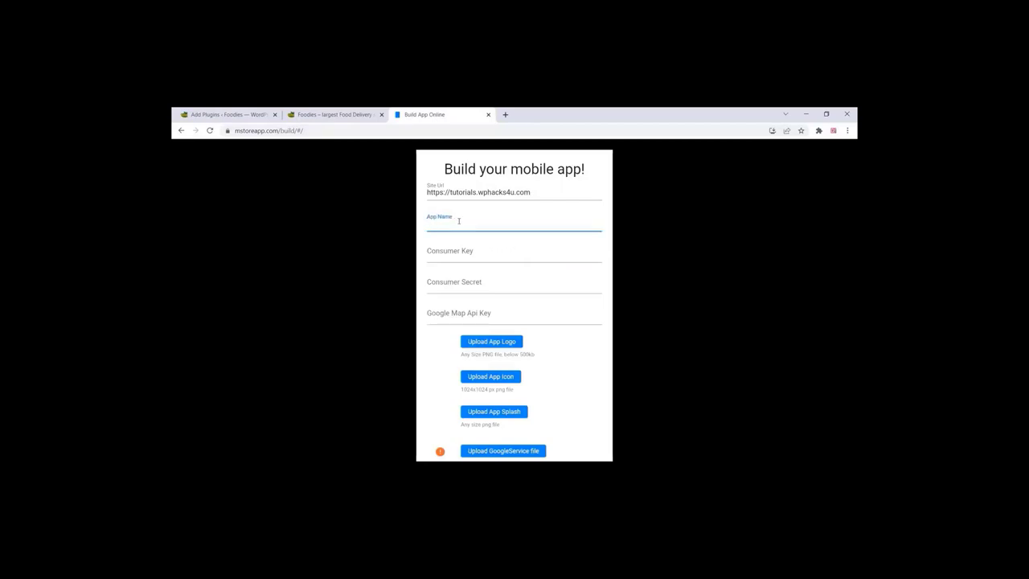
type("F")
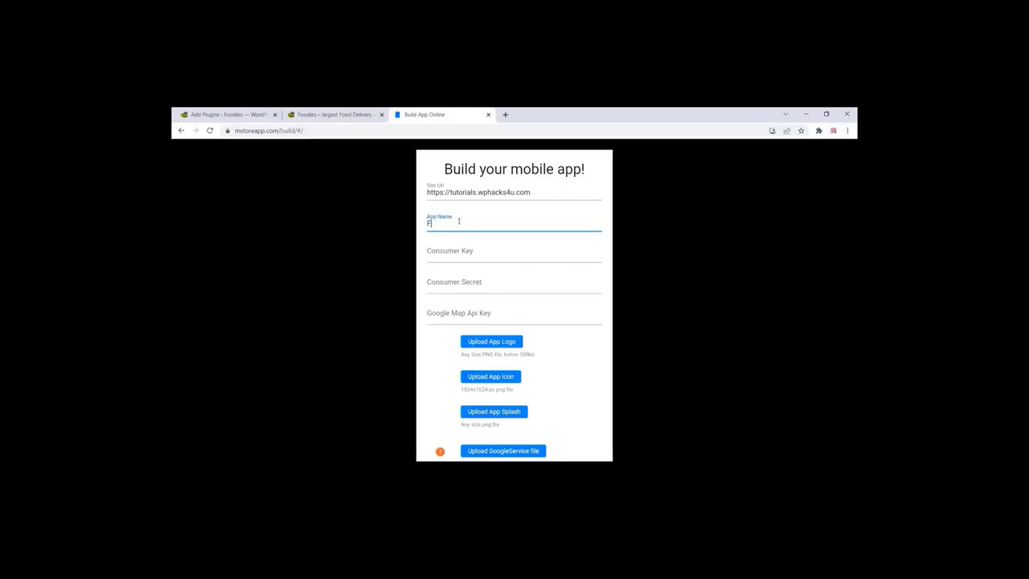
type("oodies")
In the WordPress admin, enable the legacy REST API in WooCommerce's advanced settings and save the changes
left_click(237, 113)
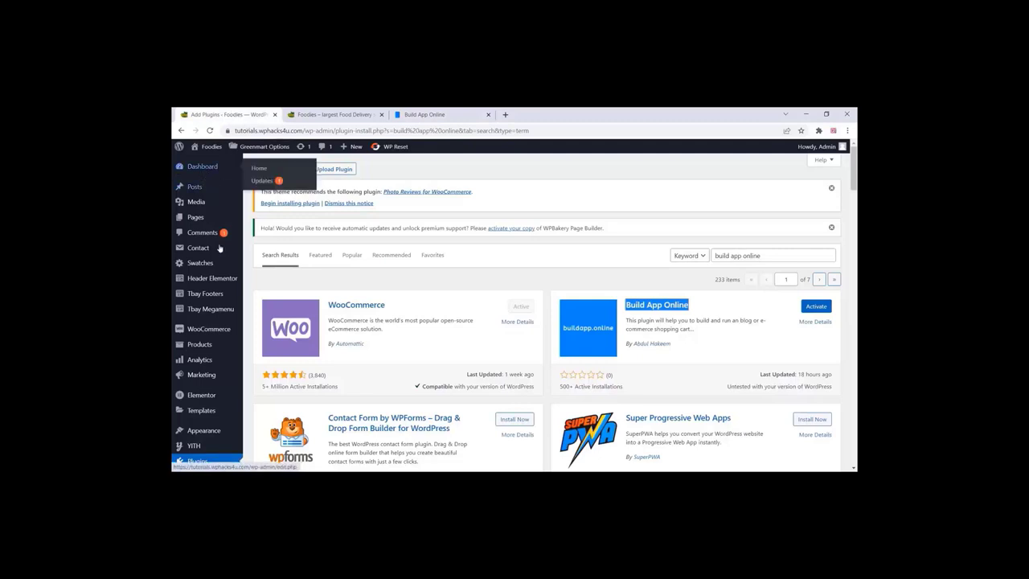
mouse_move(217, 329)
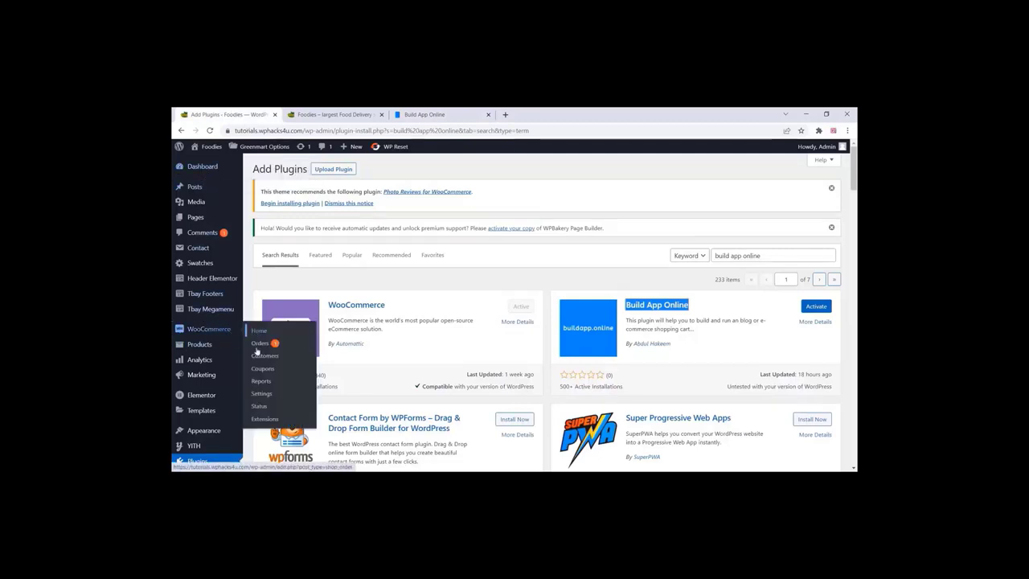
left_click(261, 394)
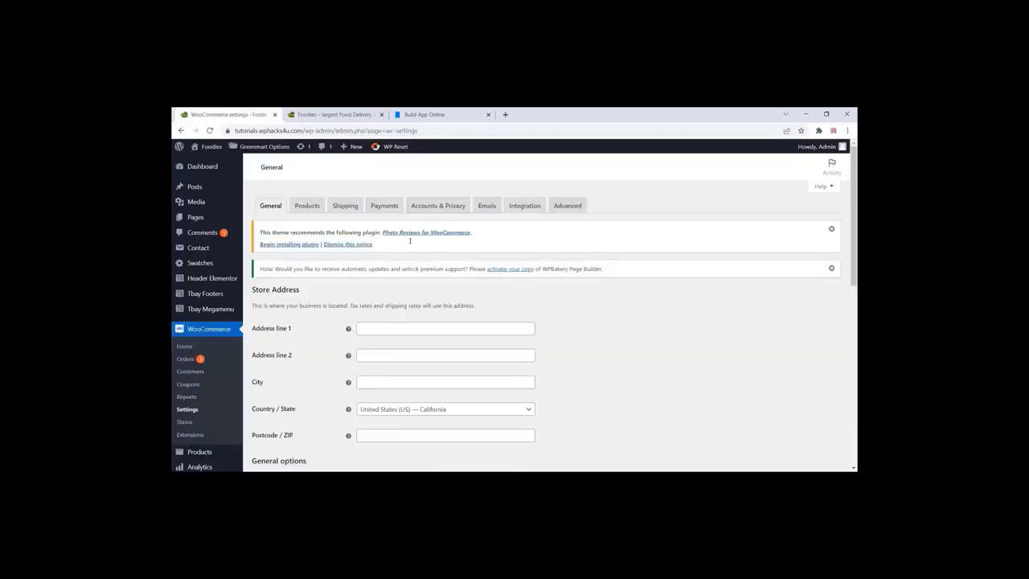
left_click(567, 205)
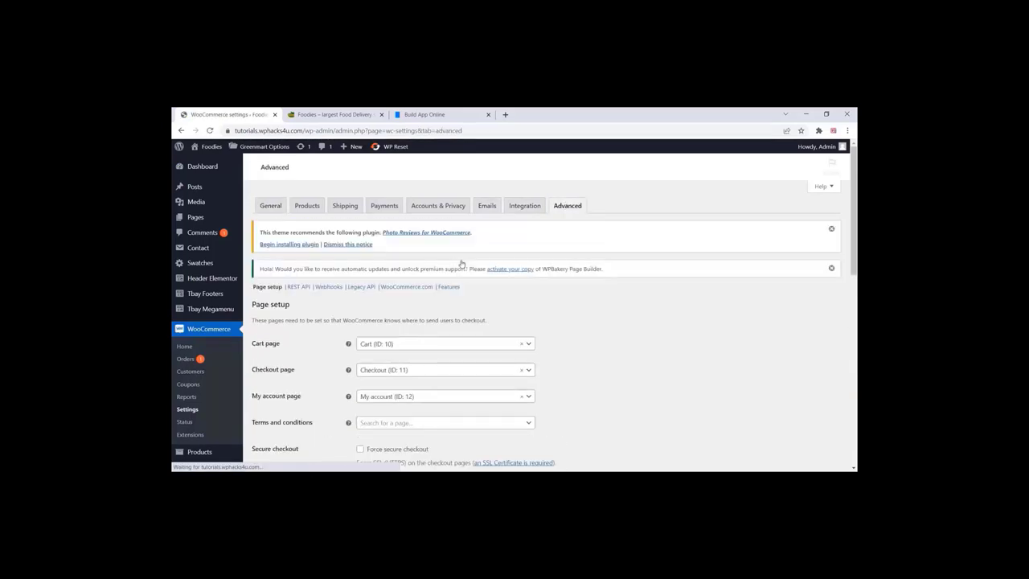
left_click(360, 288)
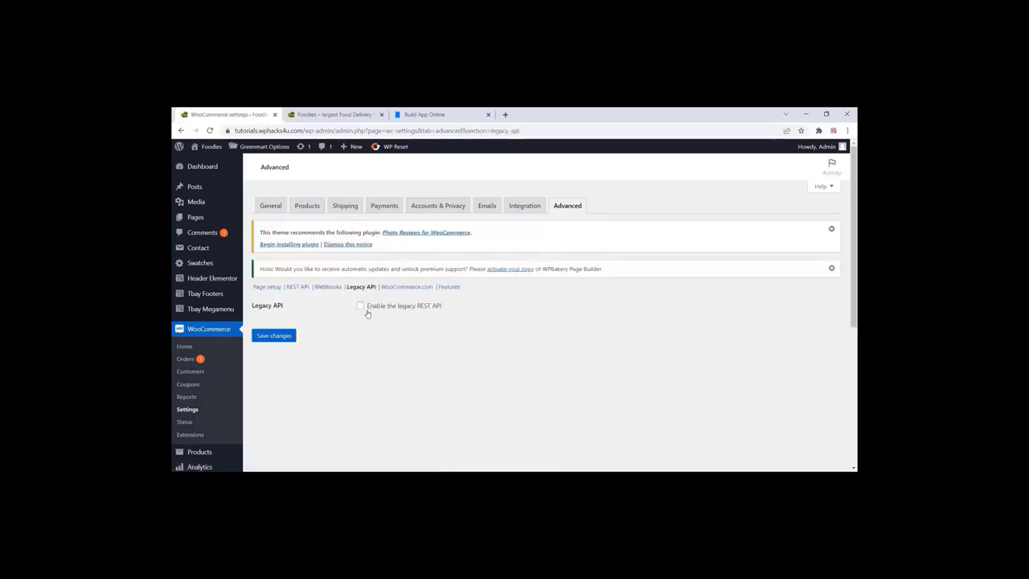
left_click(359, 306)
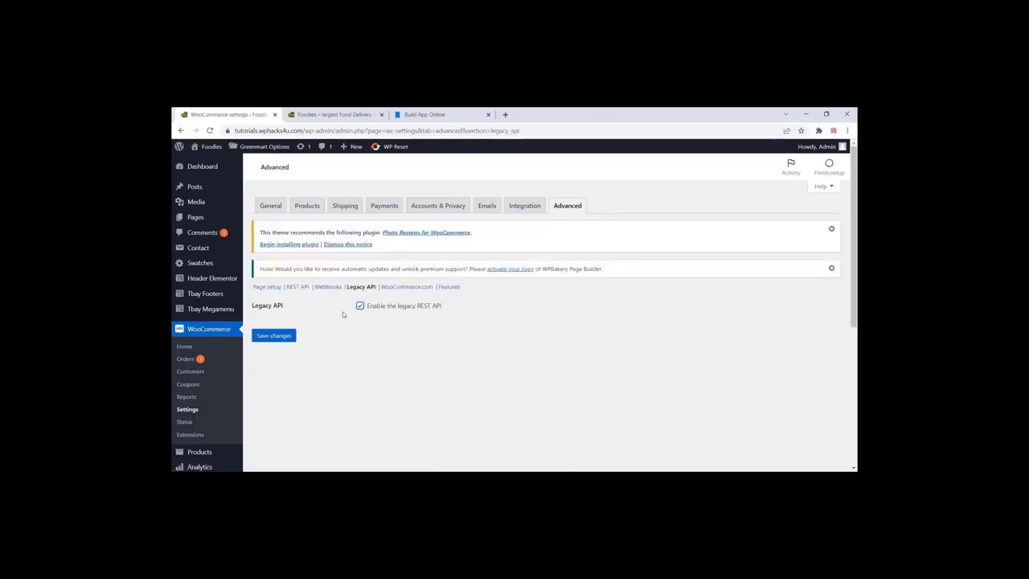
left_click(273, 339)
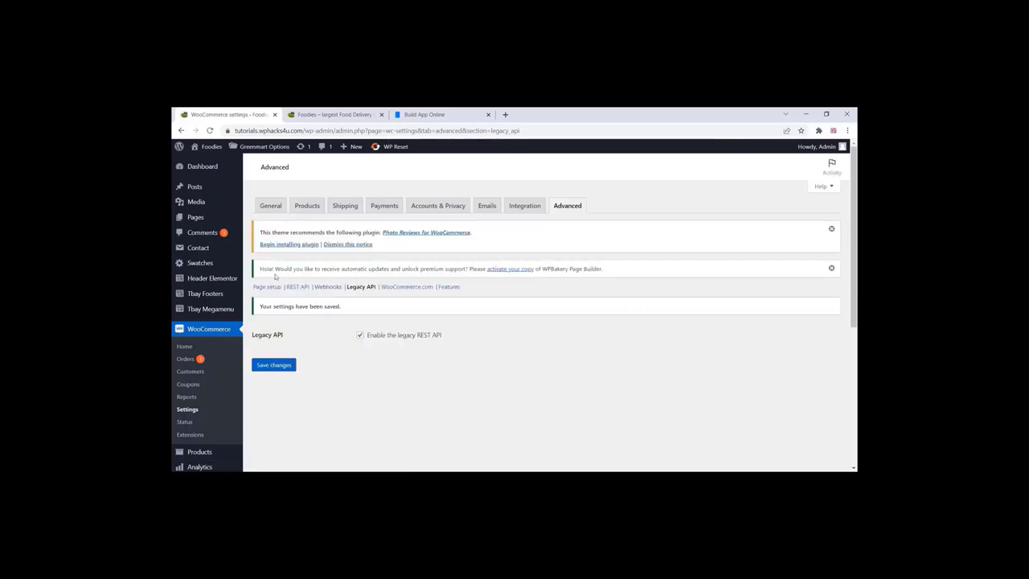
Generate a WooCommerce REST API key with the description foodies and Read/Write permissions
left_click(298, 289)
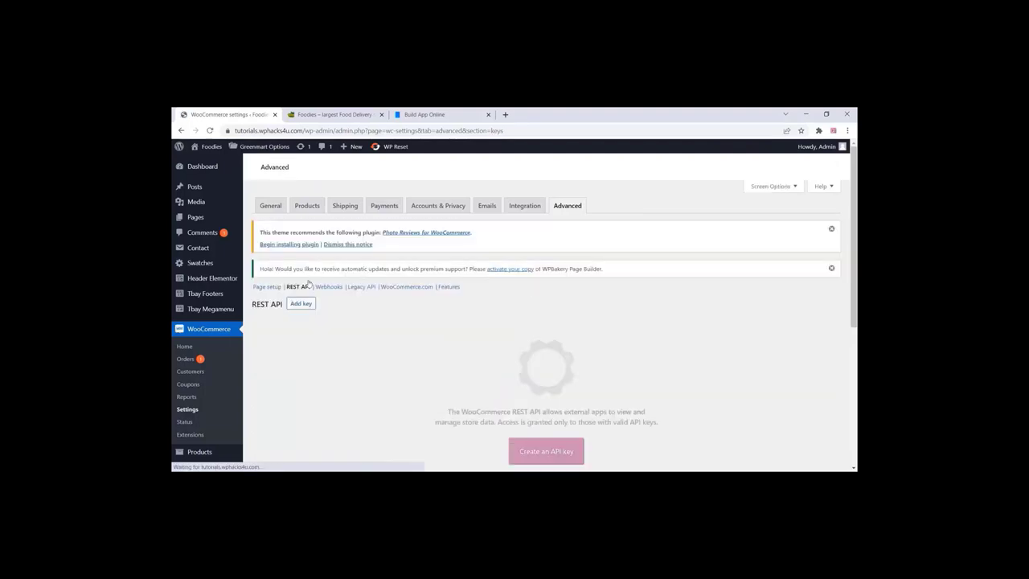
left_click(299, 305)
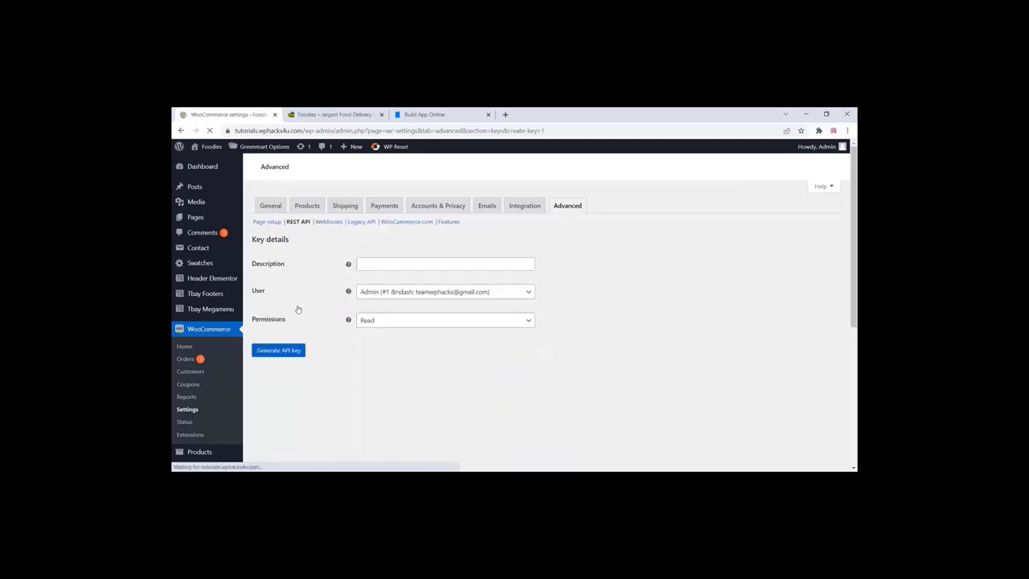
scroll(373, 292, "down", 1)
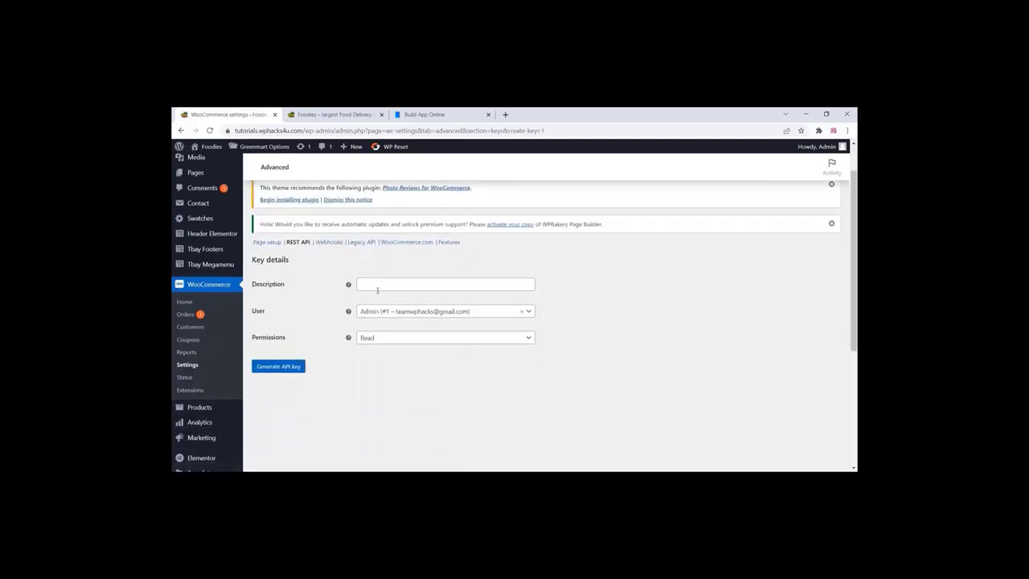
left_click(378, 286)
type("foodies")
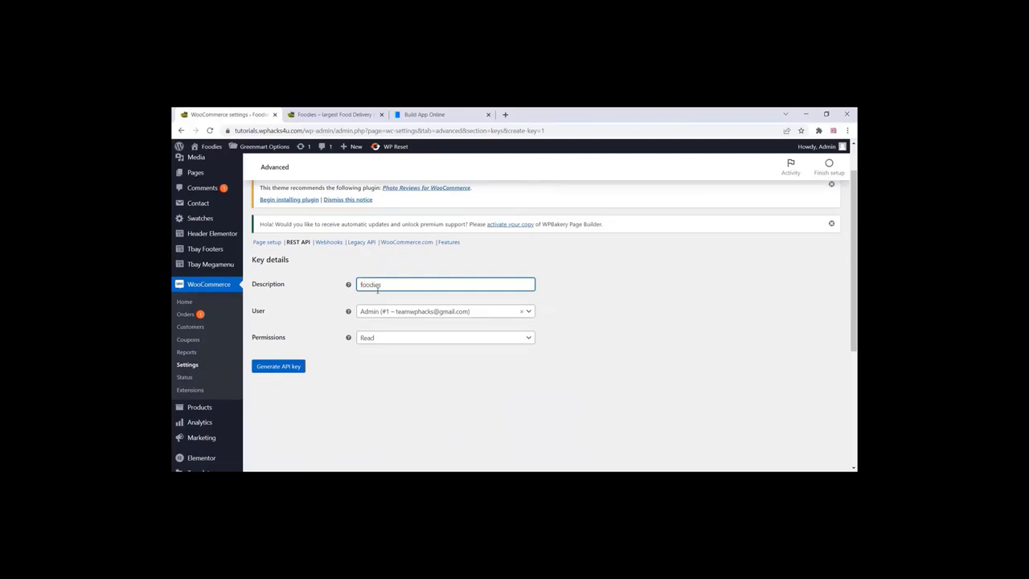
left_click(382, 338)
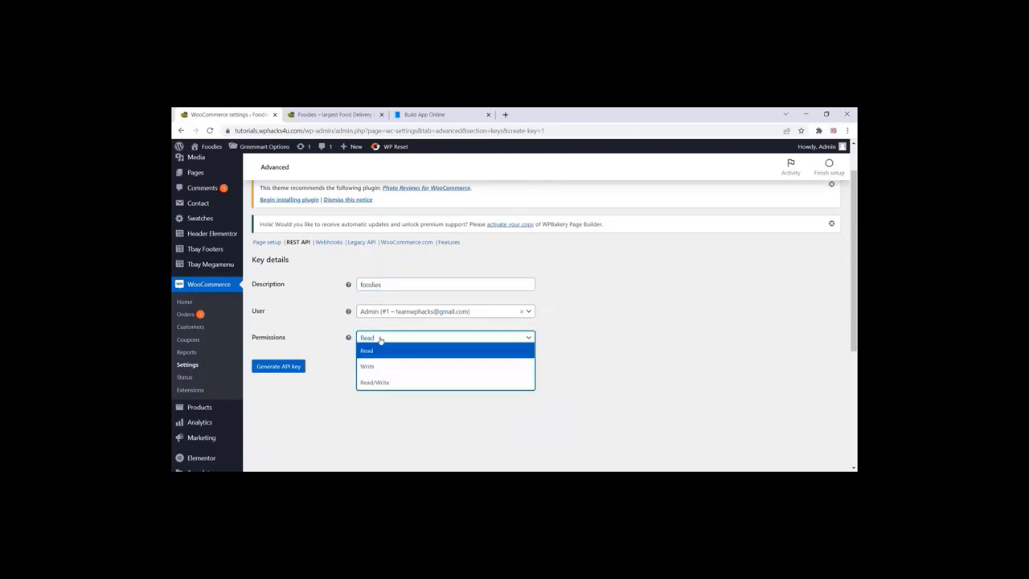
left_click(374, 382)
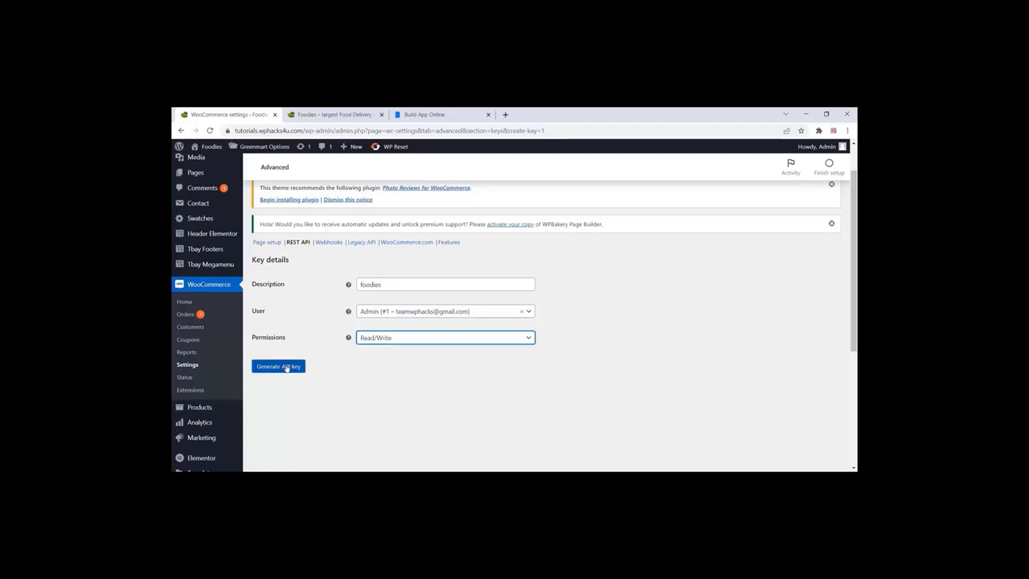
left_click(287, 367)
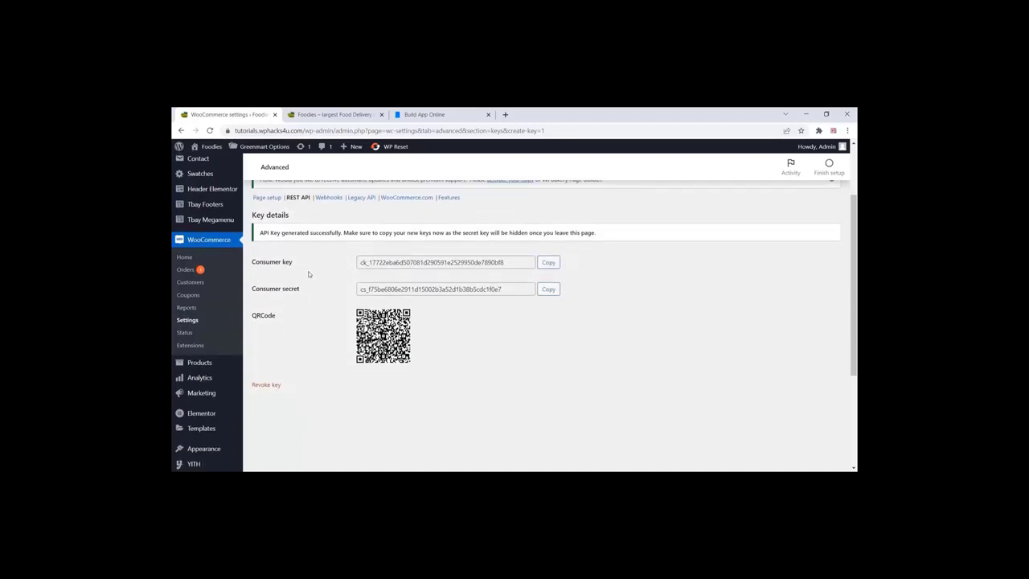
Copy the generated consumer key and consumer secret from WooCommerce into the matching fields of the mobile app build form
left_click(549, 263)
left_click(429, 113)
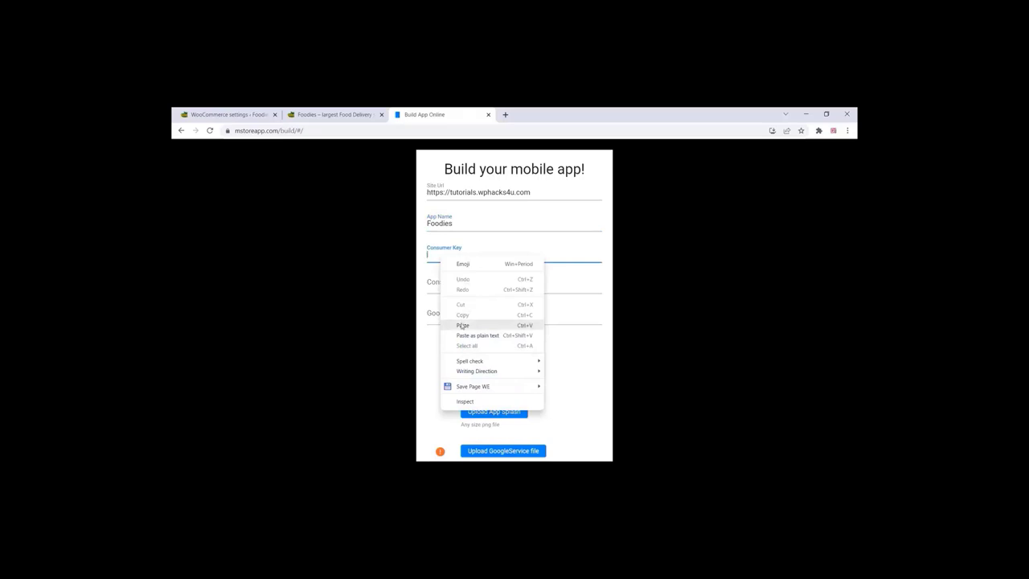
left_click(462, 325)
left_click(242, 114)
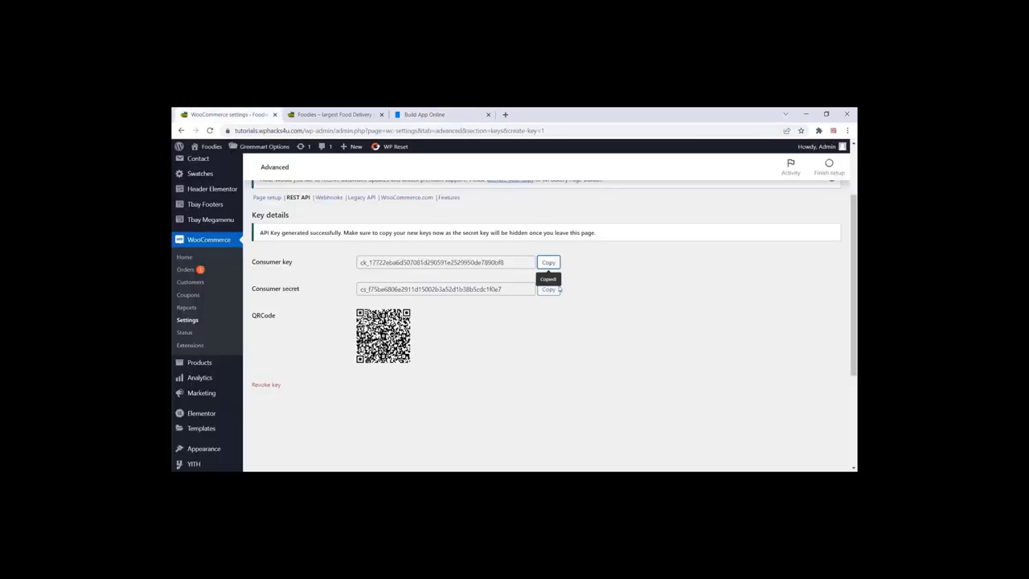
left_click(547, 290)
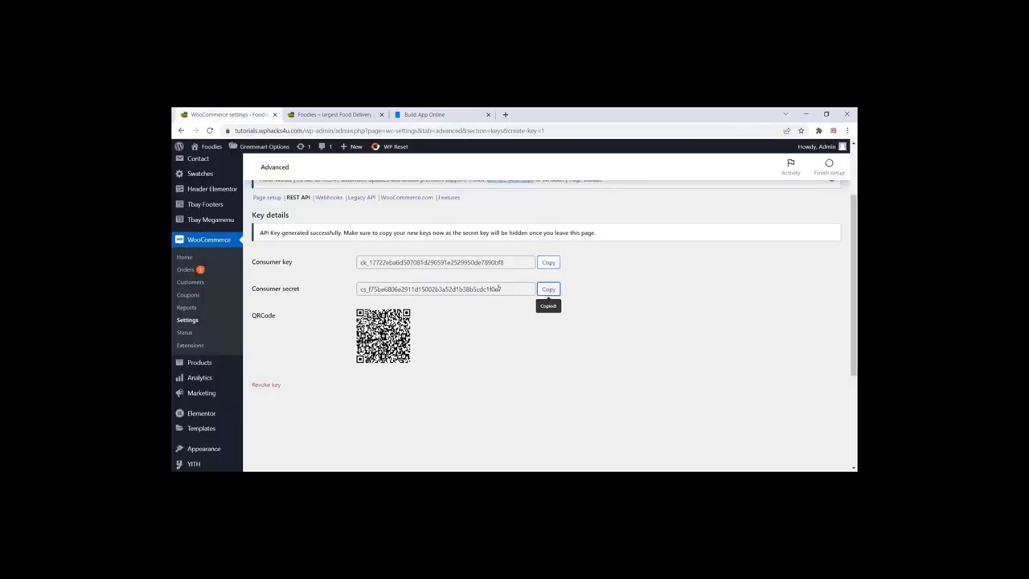
left_click(434, 115)
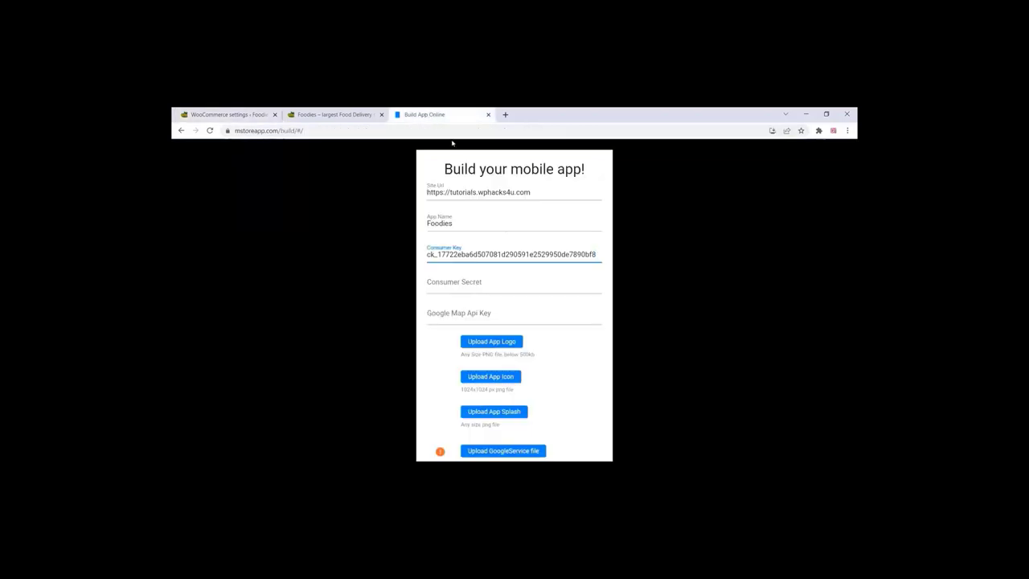
right_click(453, 282)
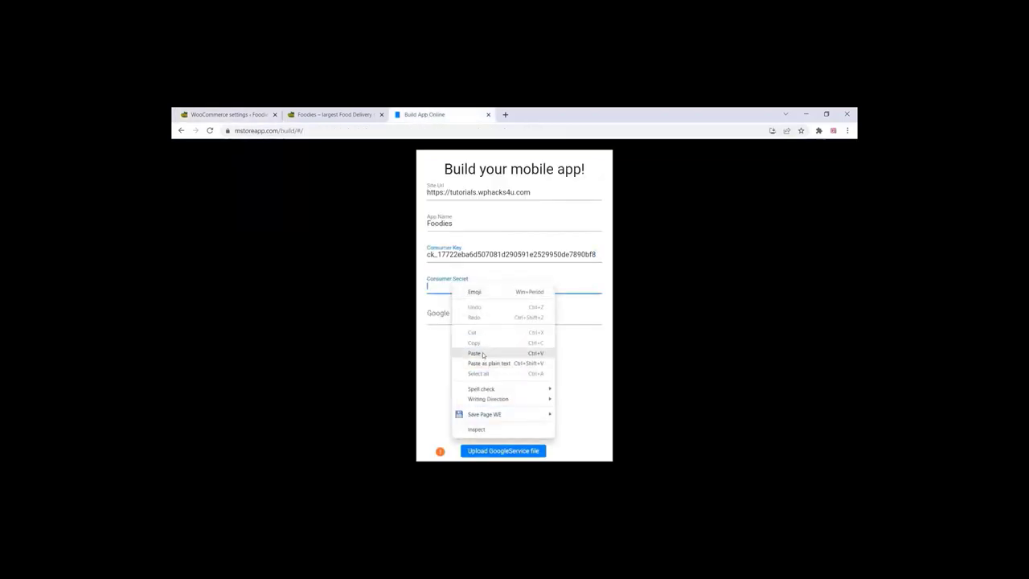
left_click(485, 352)
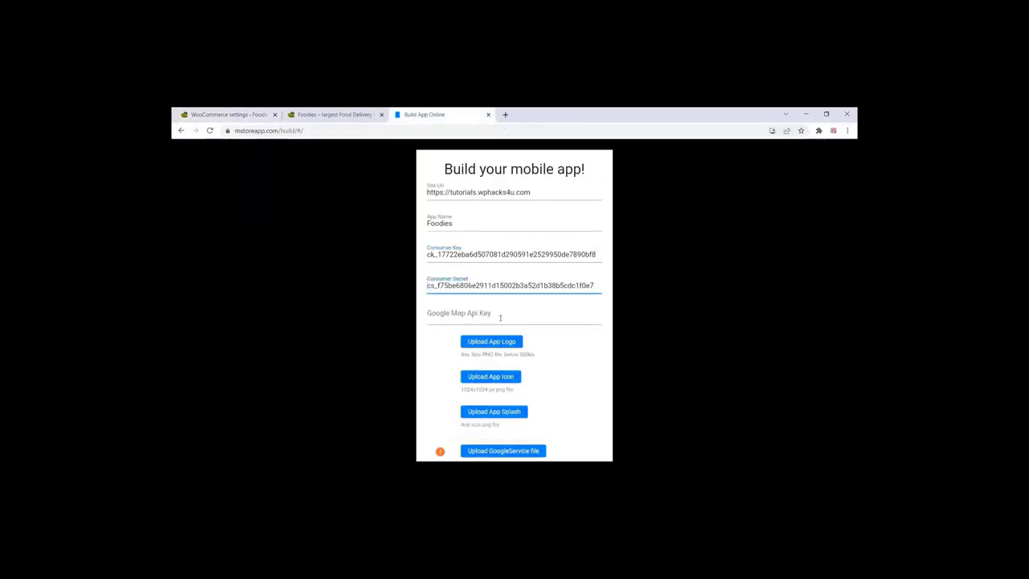
Upload the foodies-typography-logo-premium-vector-template image from Downloads as the app logo
scroll(500, 317, "down", 1)
left_click(491, 296)
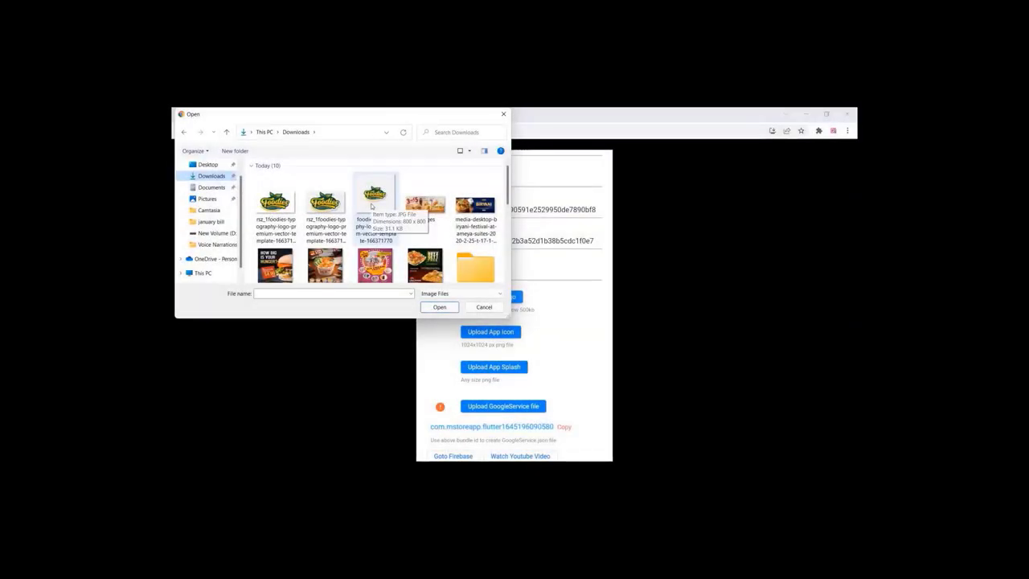
left_click(374, 197)
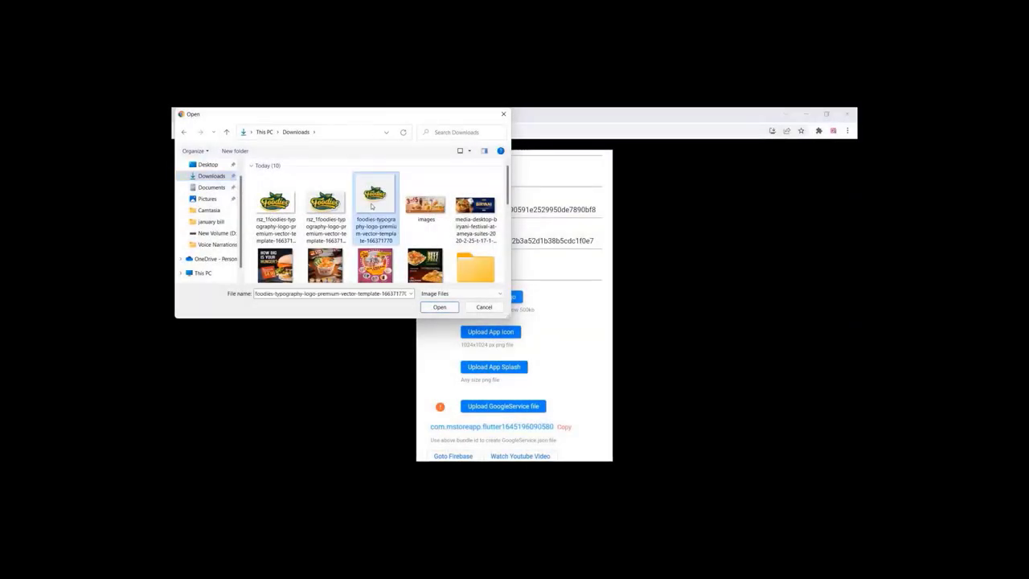
left_click(439, 307)
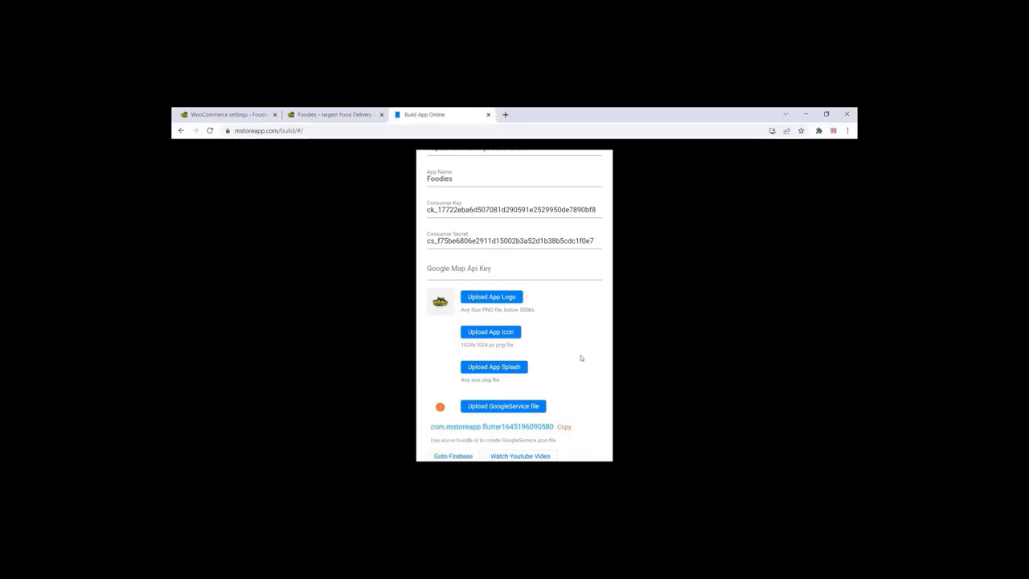
Upload the foodies image from Downloads as both the app icon and the app splash
scroll(581, 358, "down", 2)
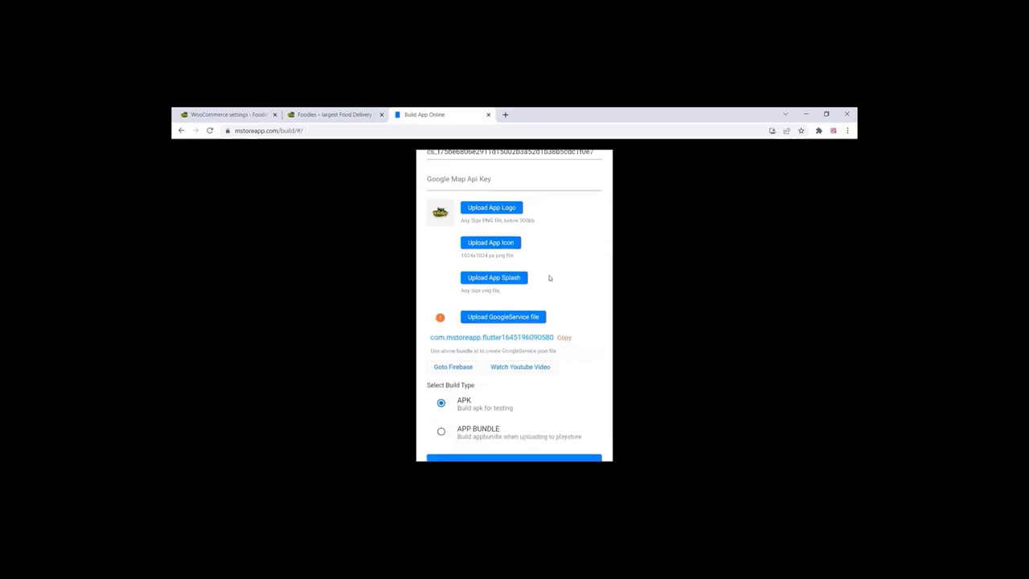
left_click(518, 277)
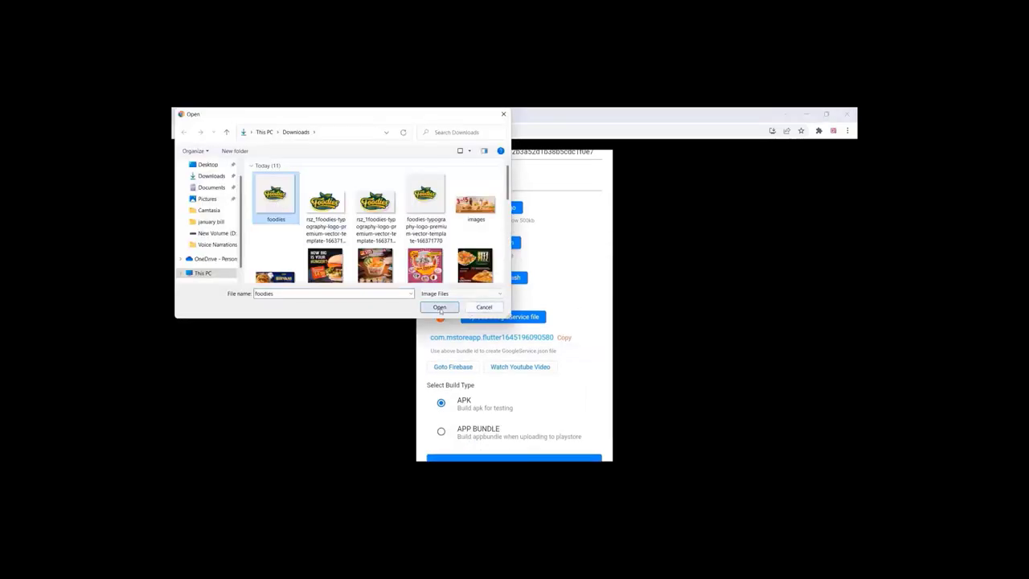
left_click(440, 308)
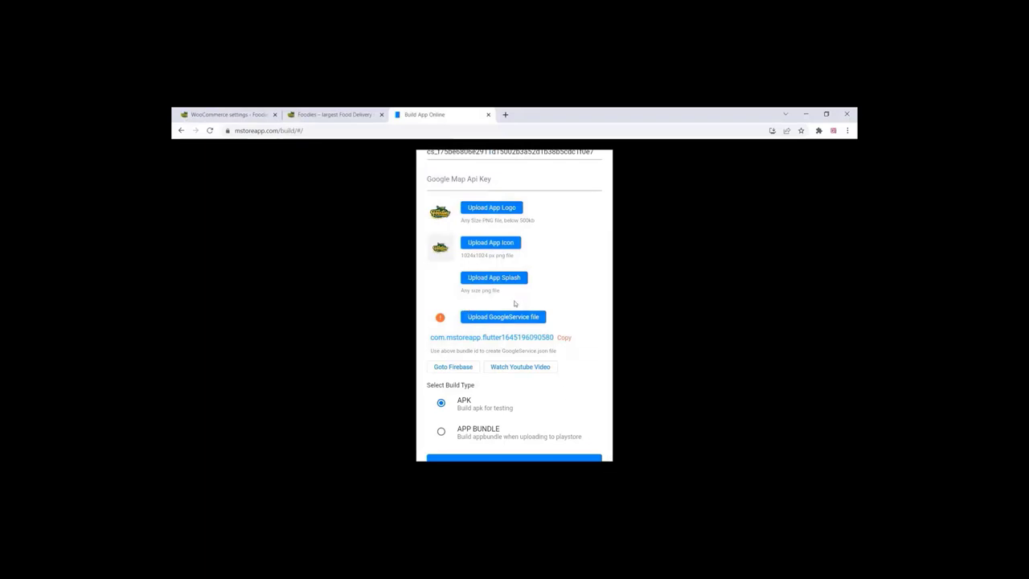
left_click(494, 277)
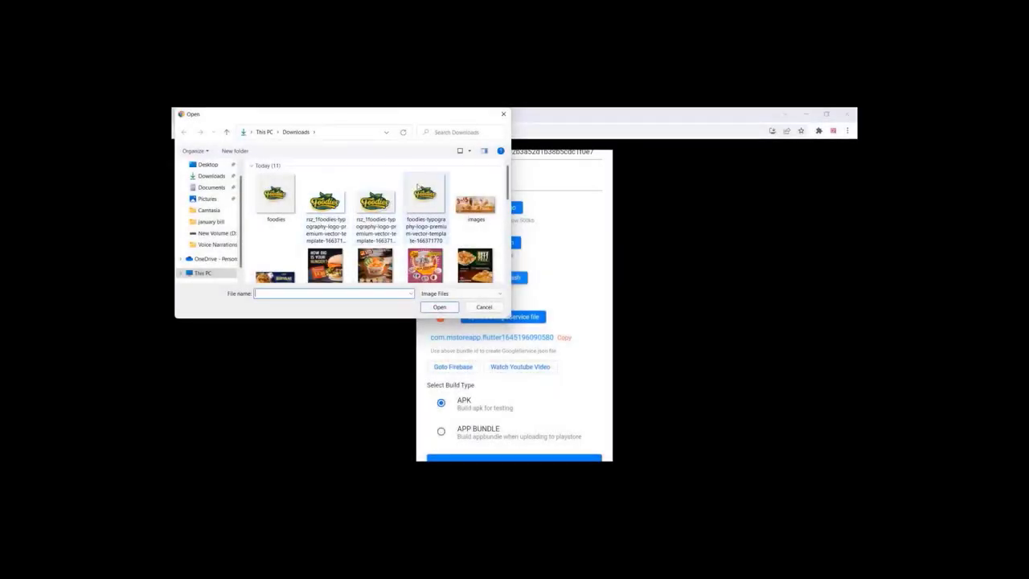
left_click(424, 199)
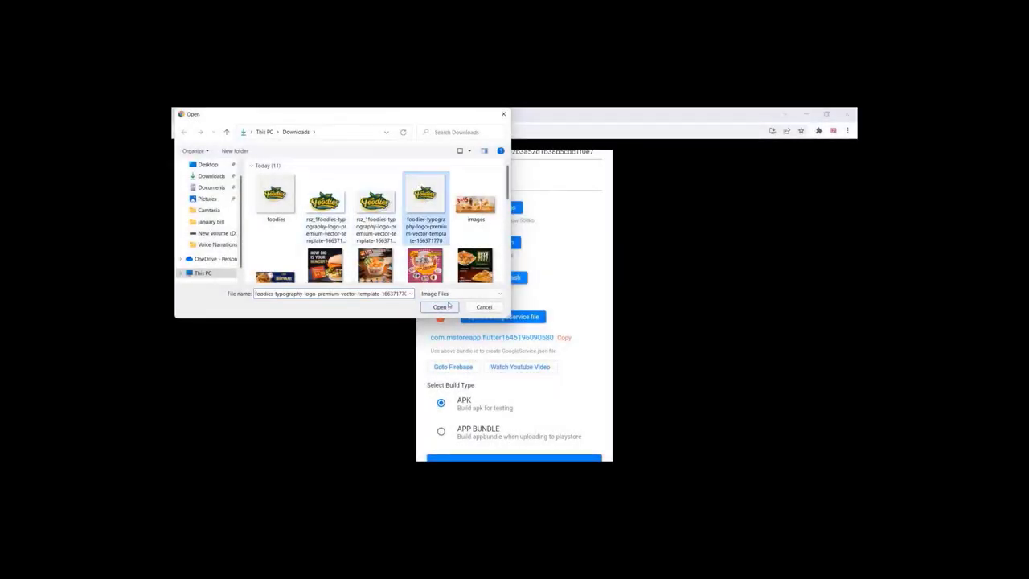
left_click(273, 201)
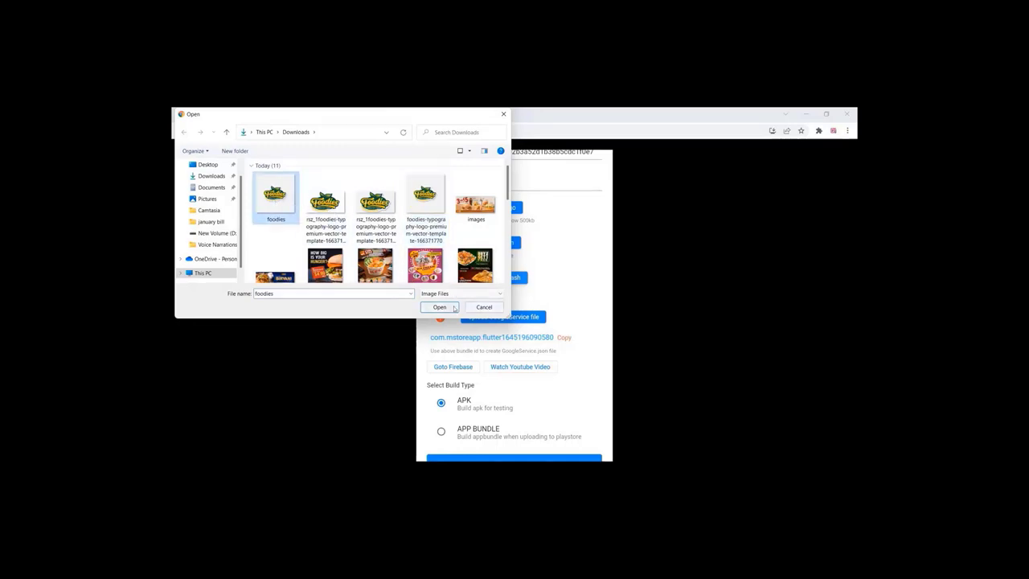
left_click(440, 308)
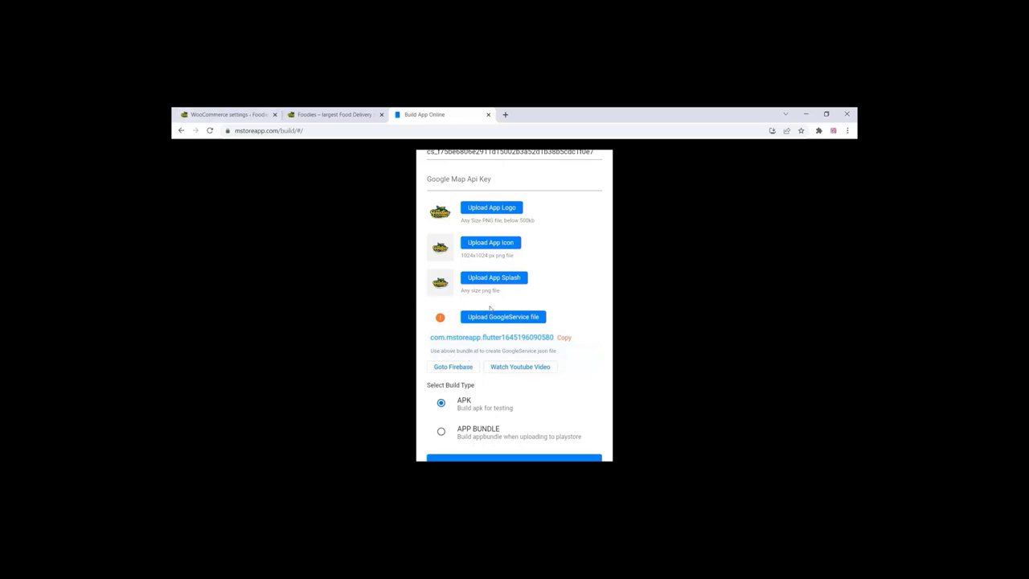
Copy the app's bundle ID and start a new project named foodies in the Firebase console, accepting the Firebase terms
left_click(565, 338)
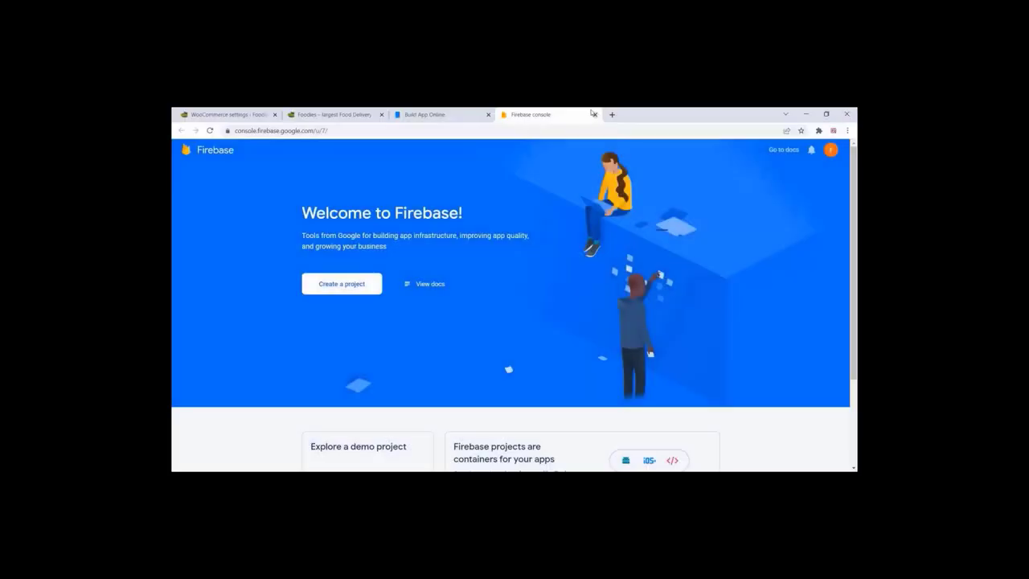
left_click(350, 286)
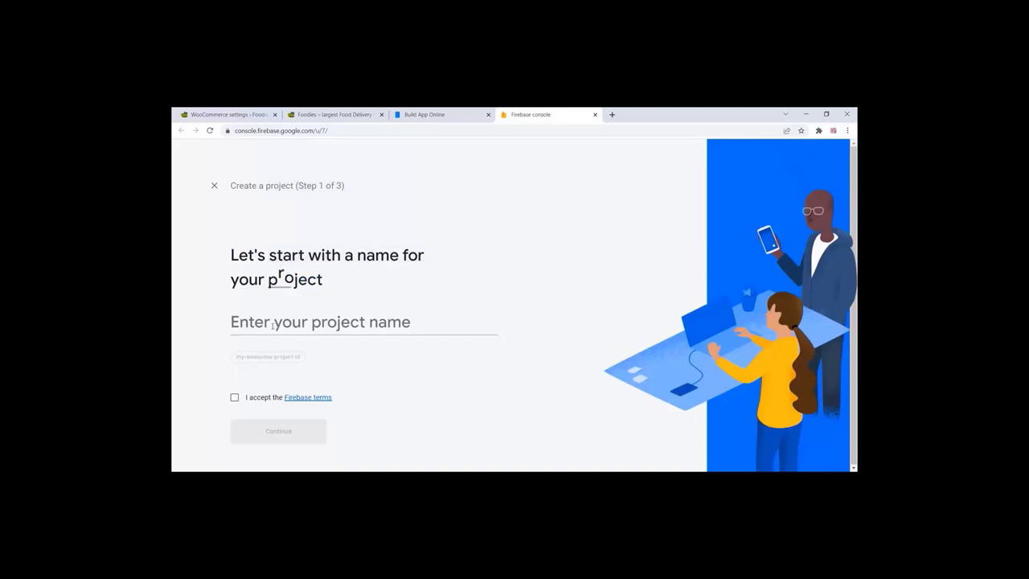
left_click(272, 326)
type("foodies")
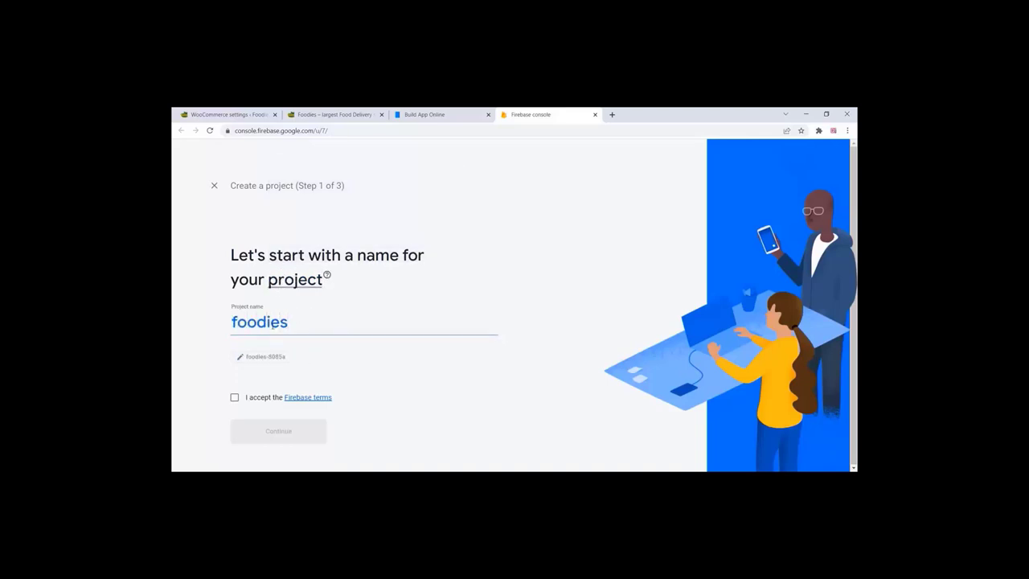
left_click(234, 398)
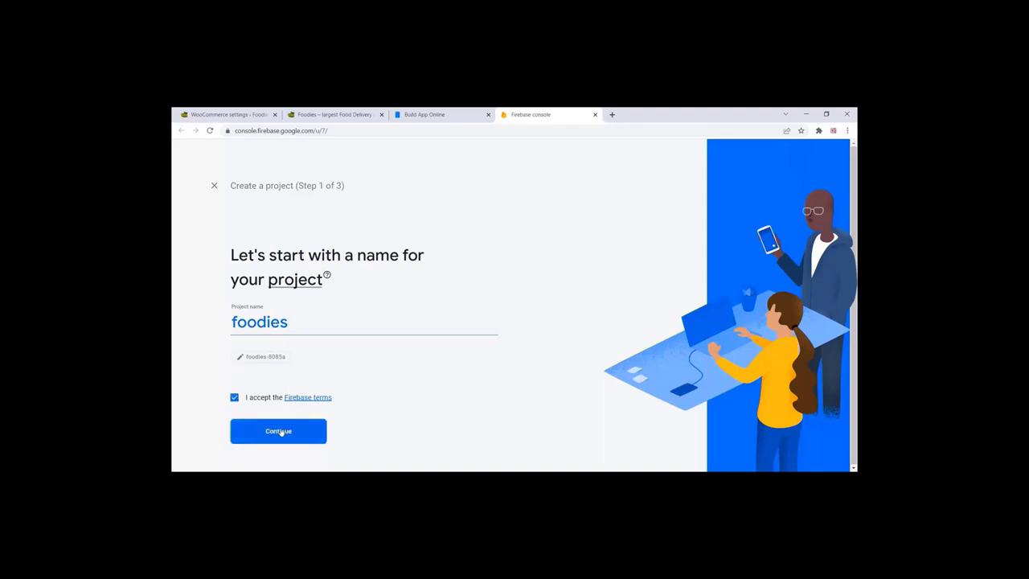
left_click(278, 429)
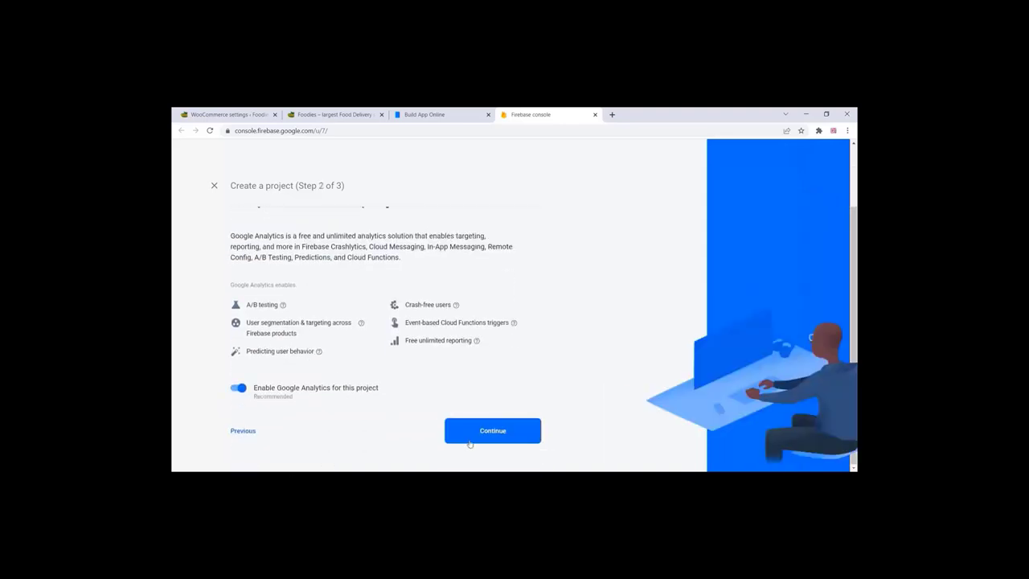
Keep Google Analytics enabled, set its location to India, accept the Analytics terms and create the foodies project
left_click(482, 433)
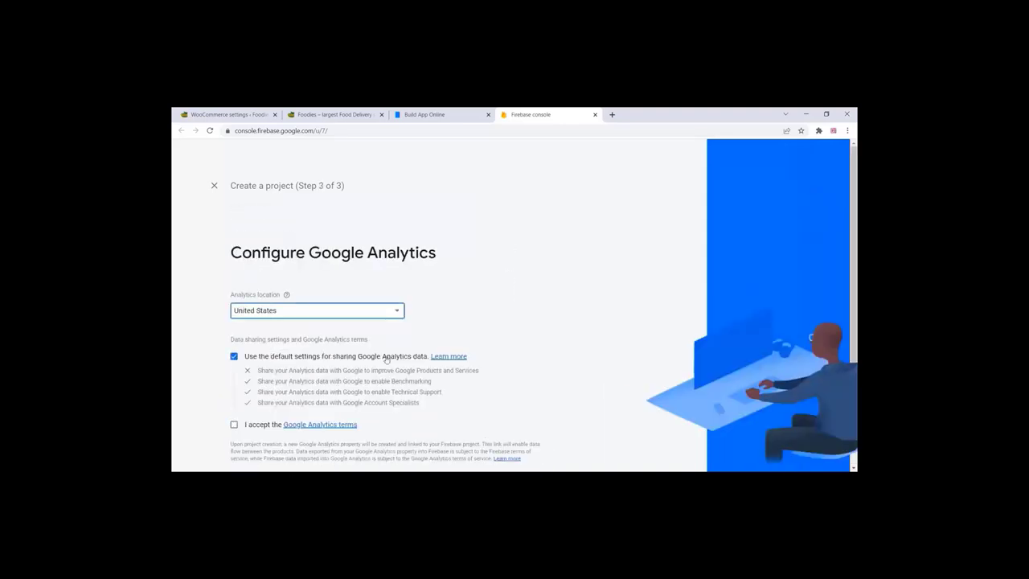
left_click(300, 312)
scroll(300, 313, "up", 15)
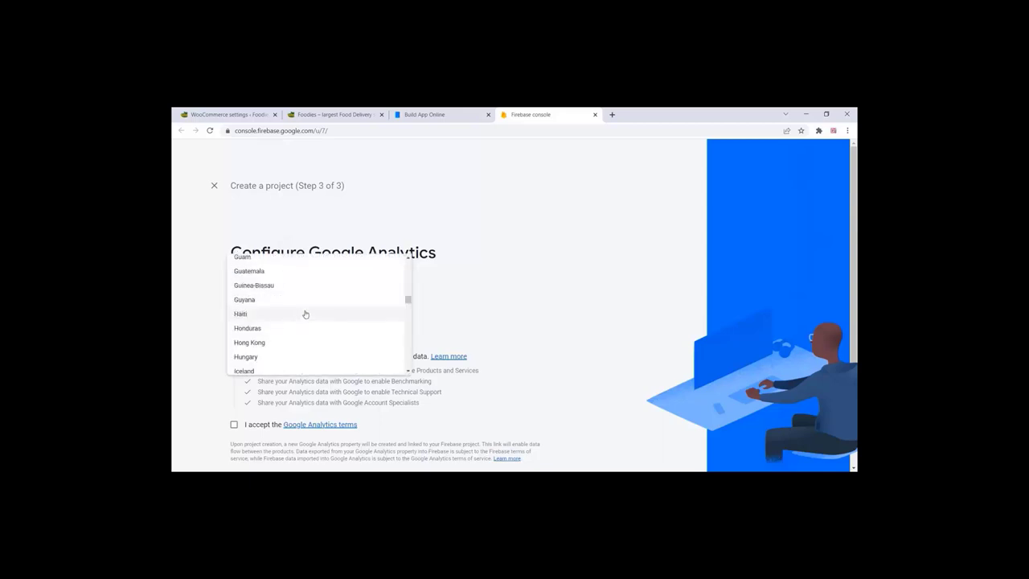
scroll(304, 314, "down", 1)
left_click(241, 296)
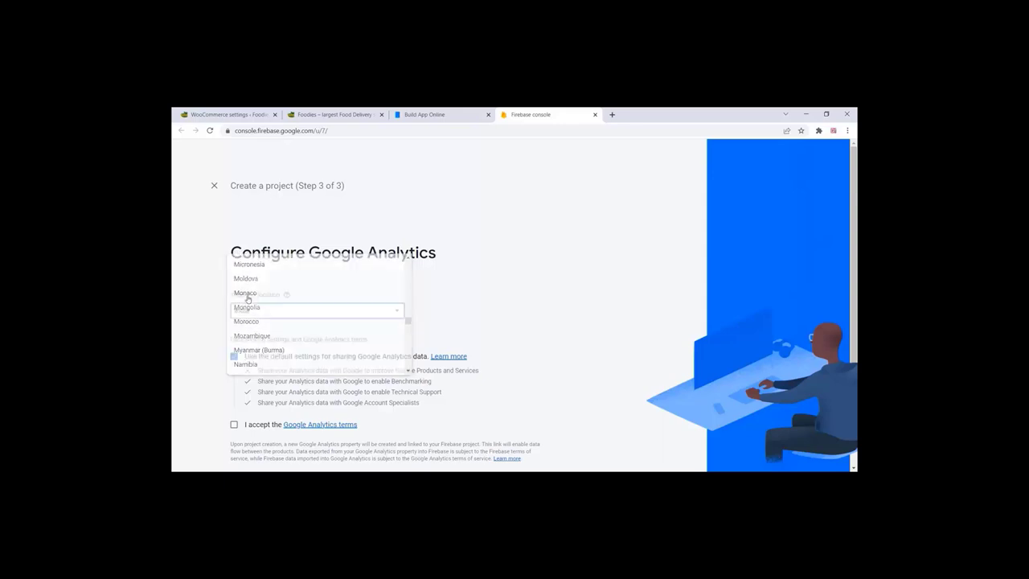
left_click(233, 425)
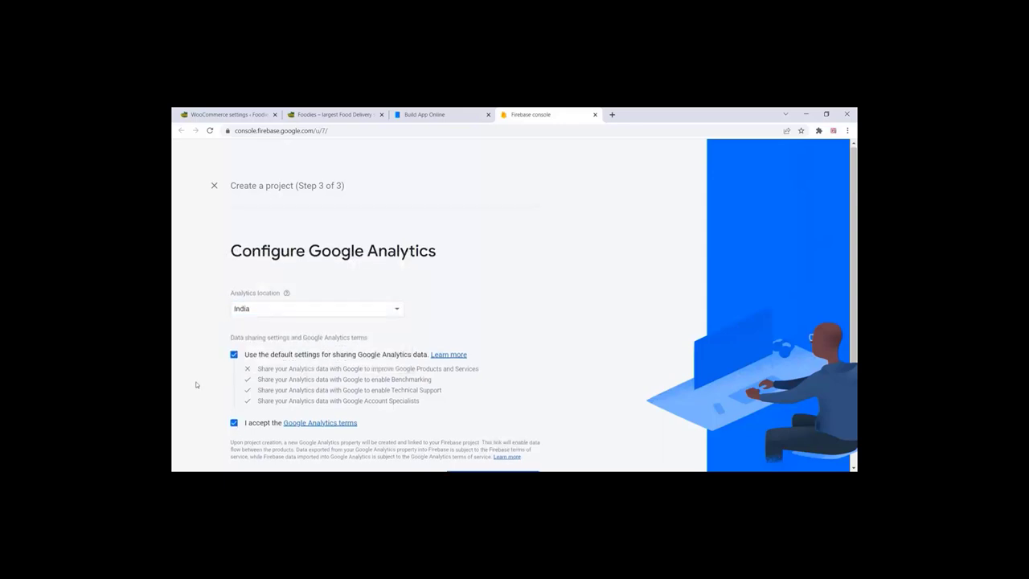
scroll(198, 384, "down", 1)
left_click(492, 432)
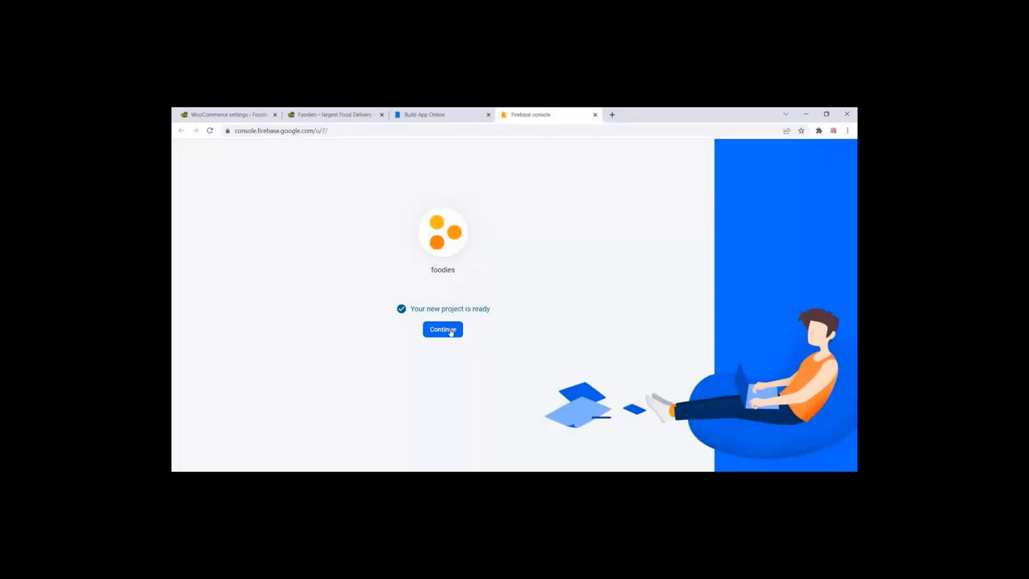
left_click(452, 330)
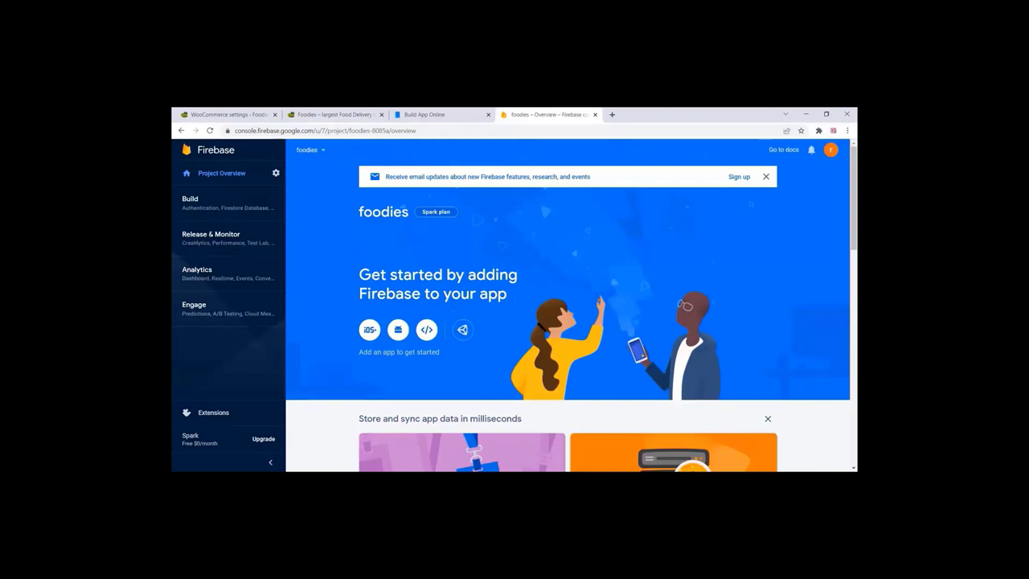
left_click(400, 333)
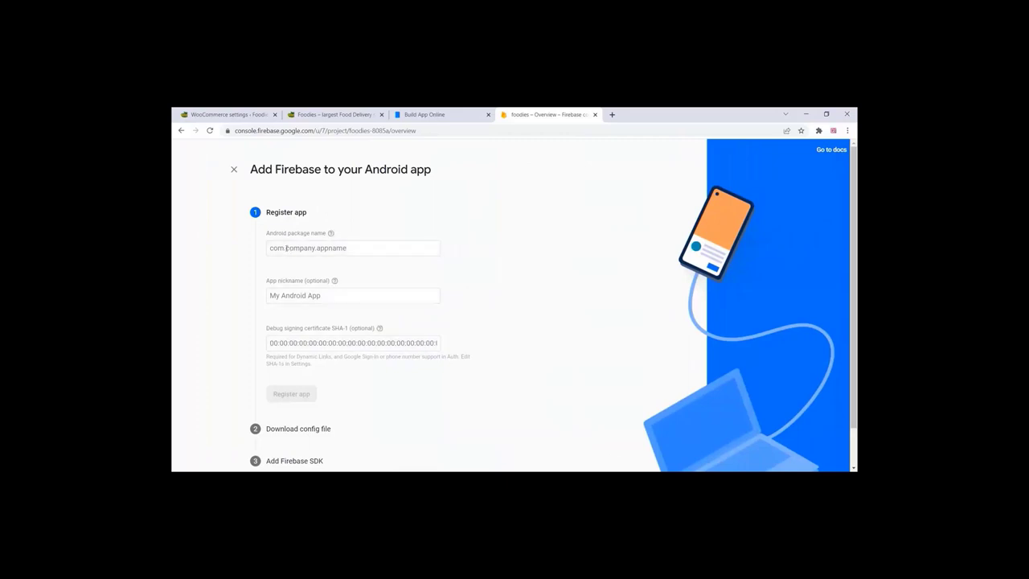
left_click(286, 248)
right_click(286, 248)
left_click(318, 314)
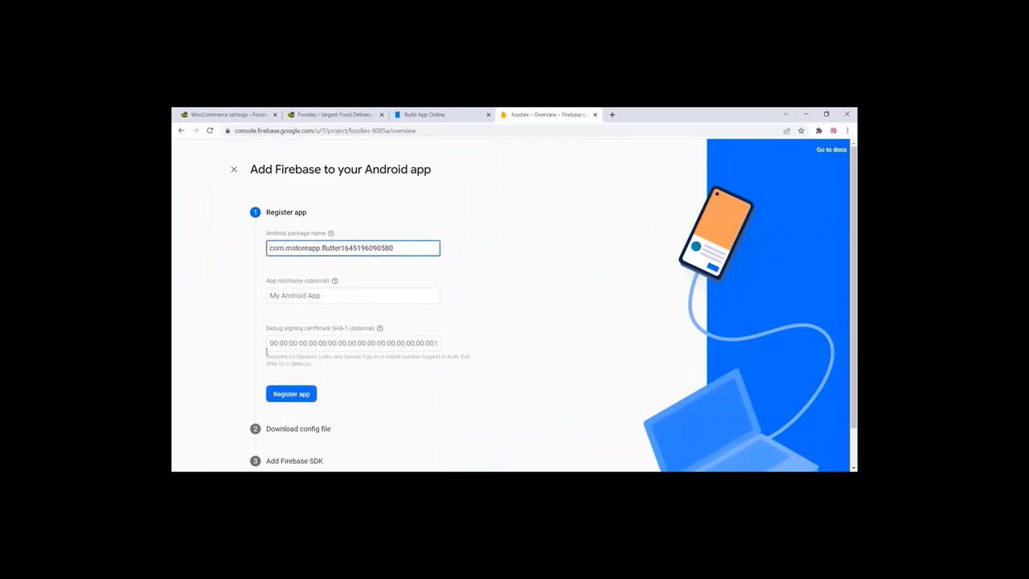
scroll(260, 327, "down", 1)
left_click(294, 352)
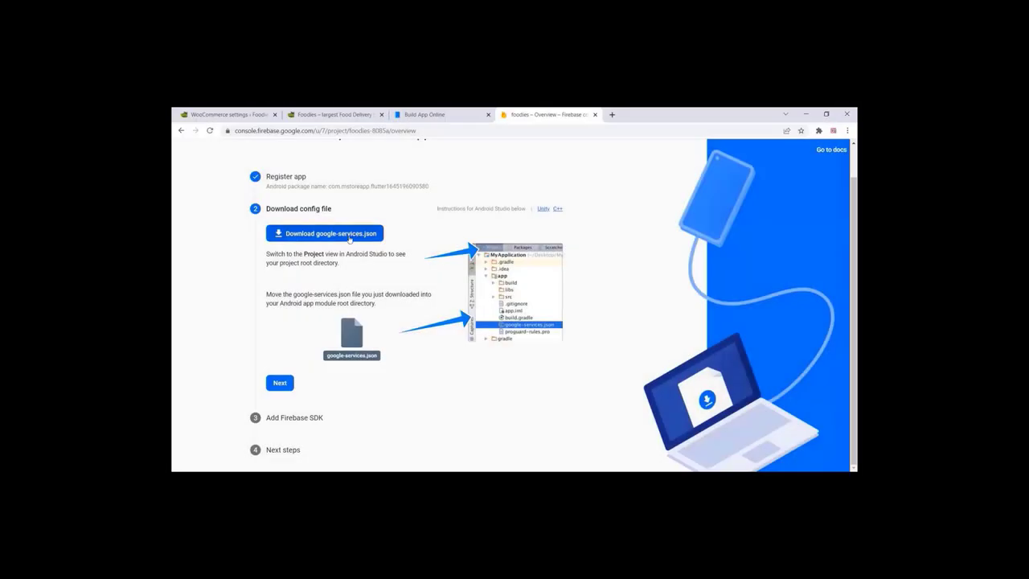
Download the google-services.json config file and finish the Android app setup, returning to the project console
left_click(349, 236)
left_click(321, 234)
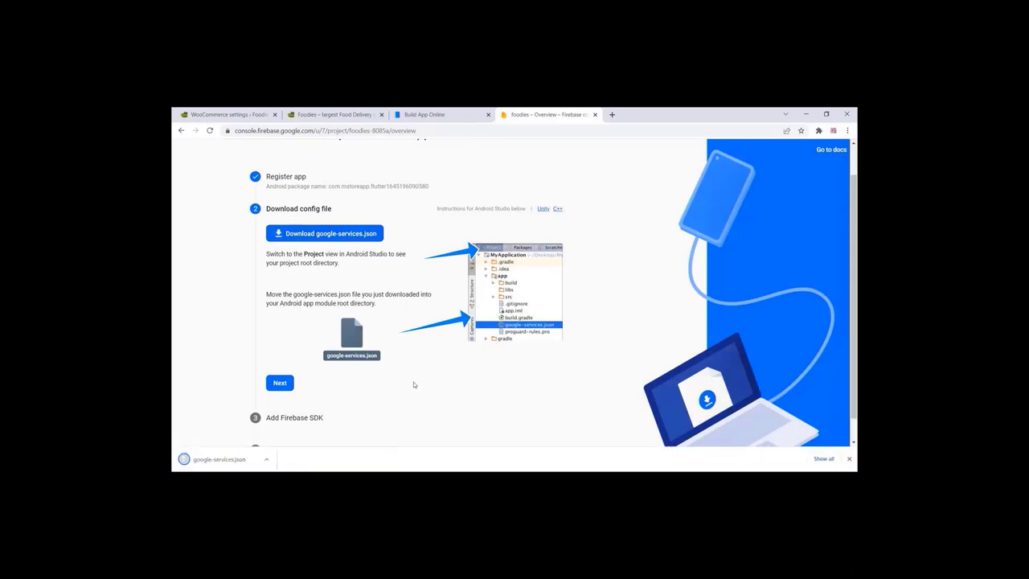
scroll(386, 344, "down", 1)
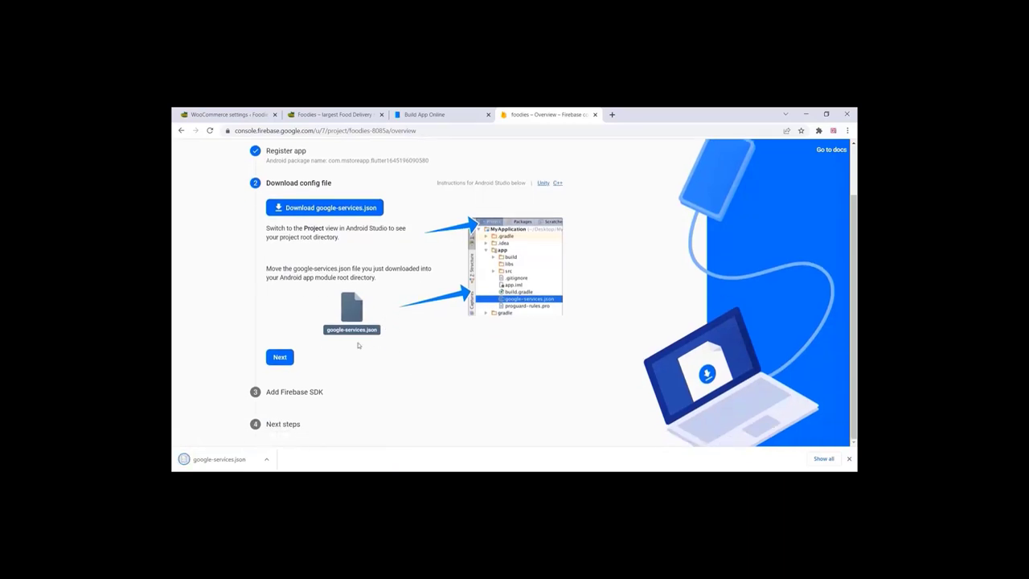
left_click(282, 361)
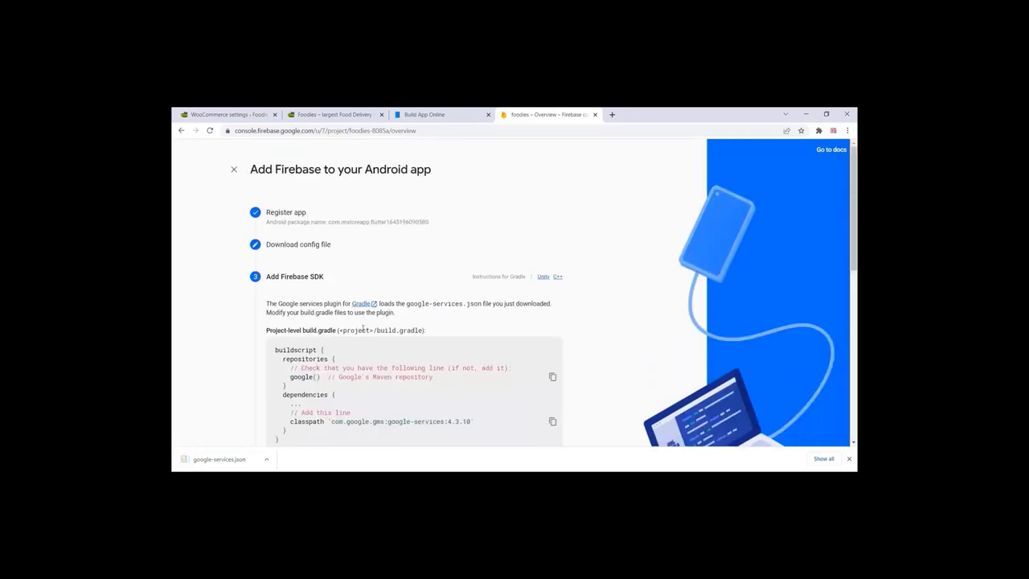
scroll(363, 328, "down", 5)
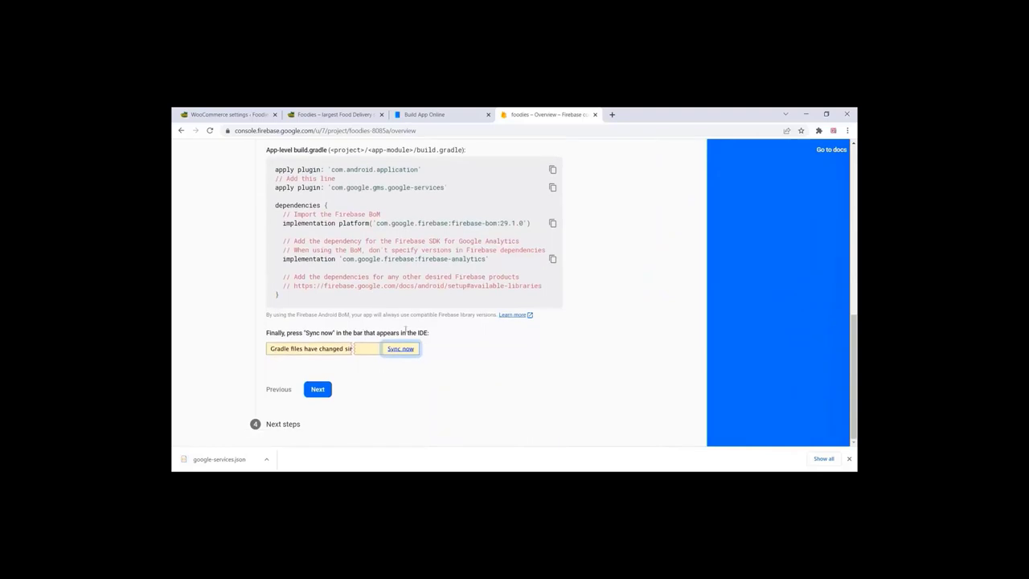
left_click(326, 392)
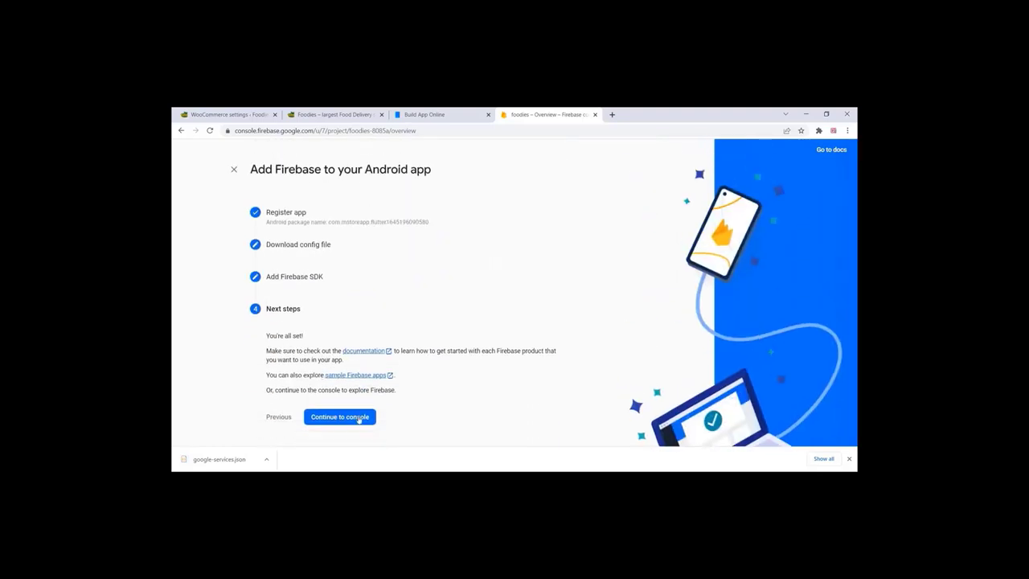
left_click(356, 418)
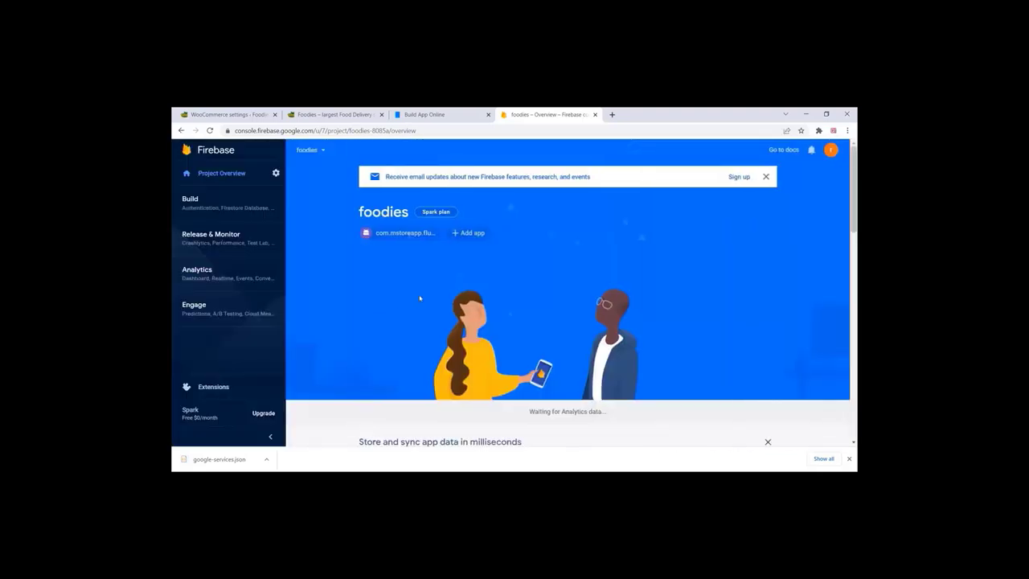
Upload the google-services file from Downloads as the GoogleService file in the mobile app build form
left_click(415, 114)
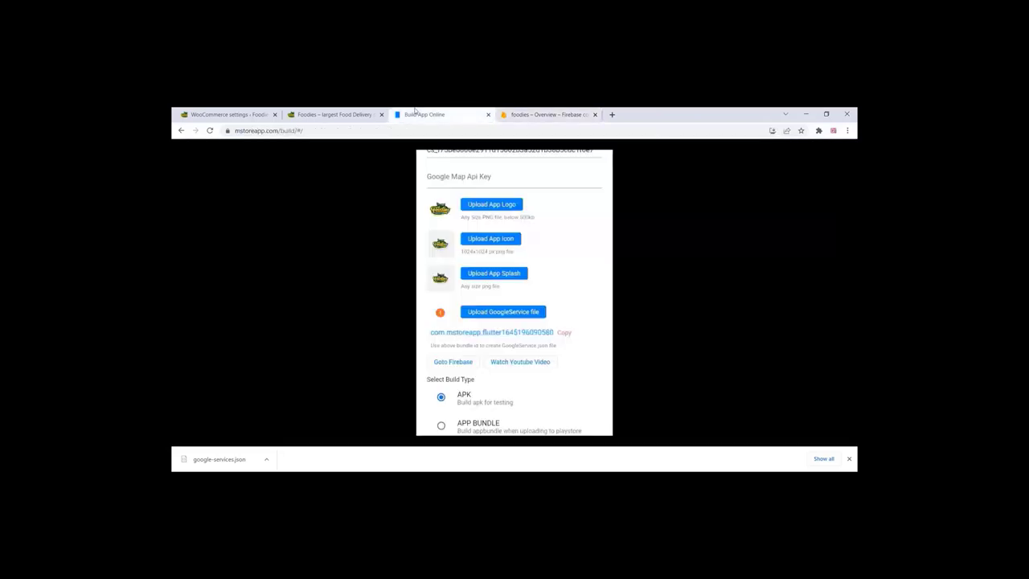
left_click(497, 312)
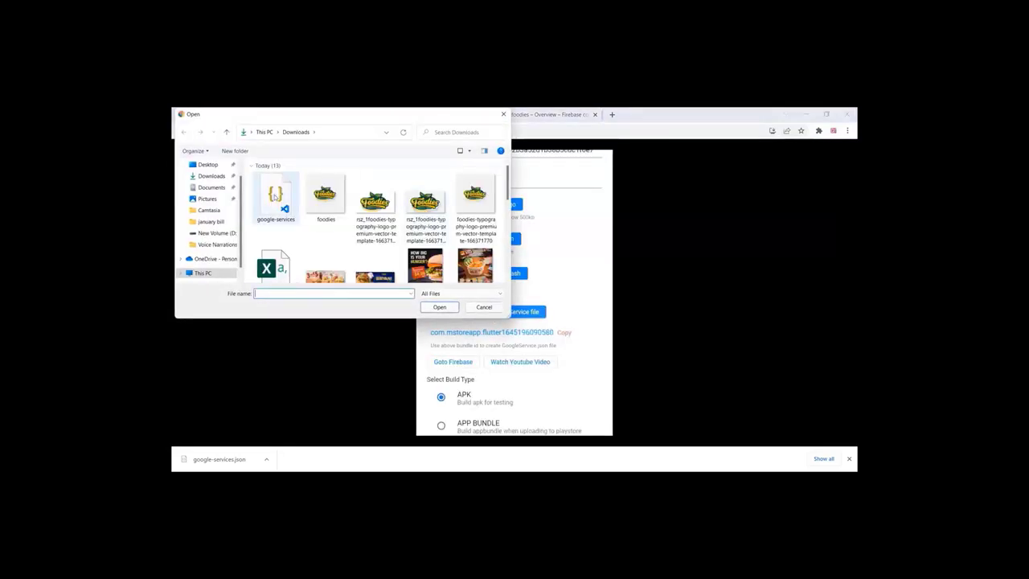
left_click(291, 198)
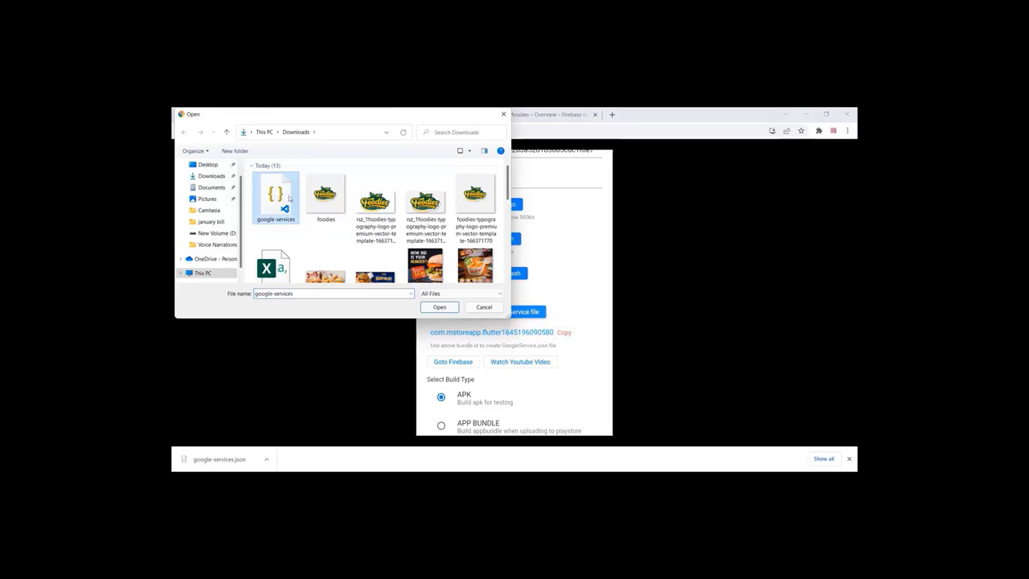
left_click(439, 307)
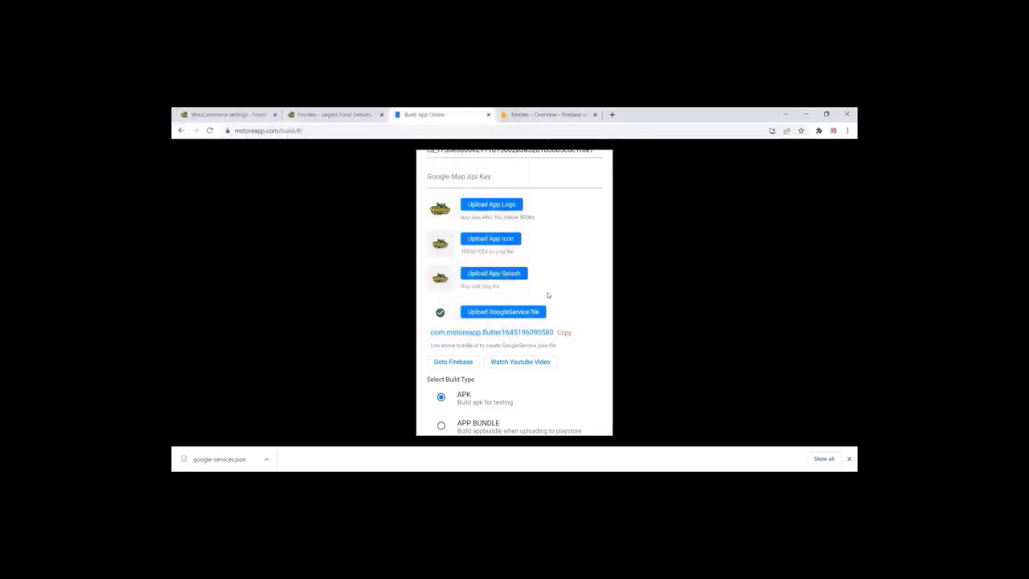
Save the app build form with the APK build type and download the built app
scroll(564, 278, "down", 1)
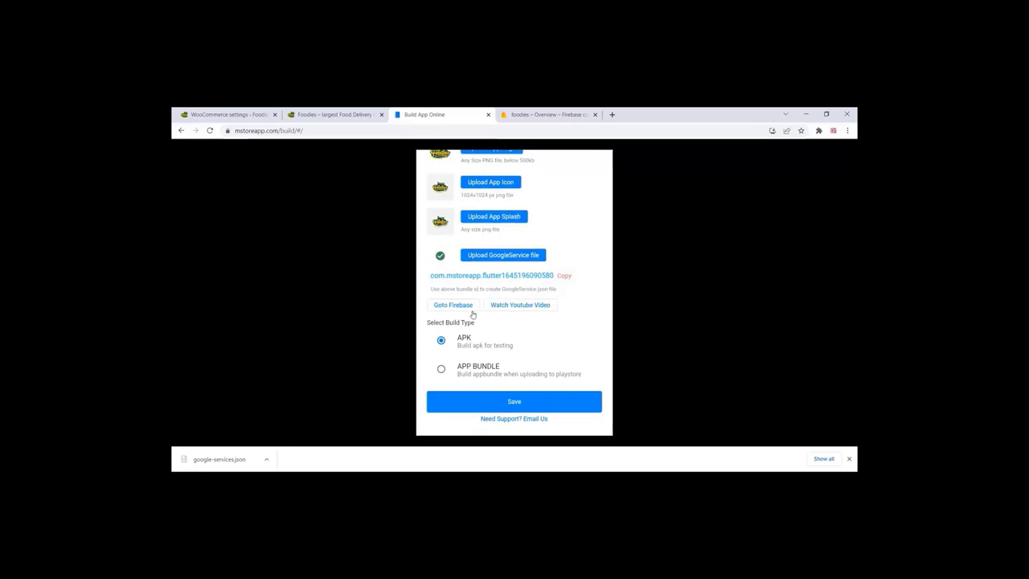
left_click(493, 400)
left_click(516, 401)
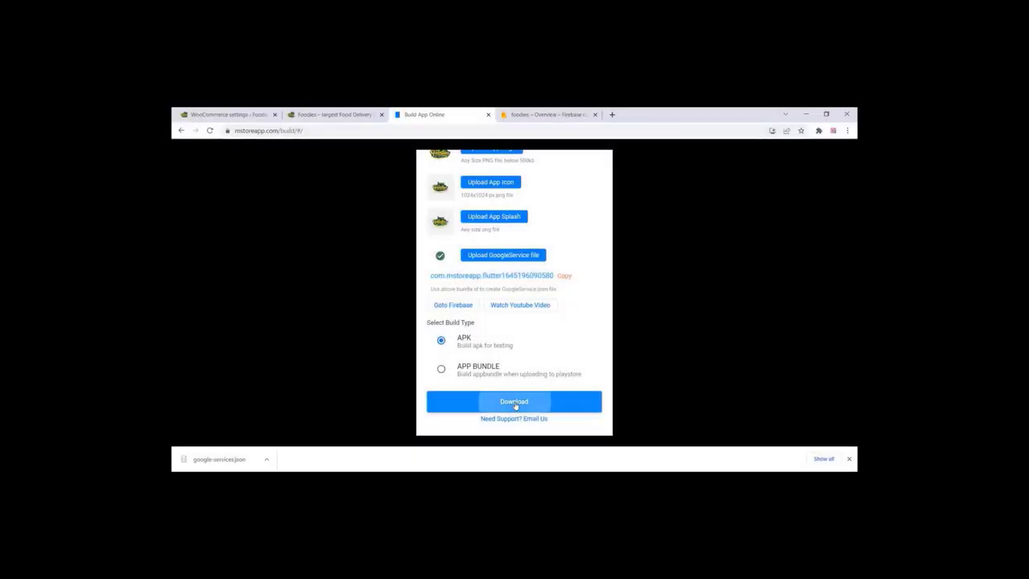
left_click(516, 403)
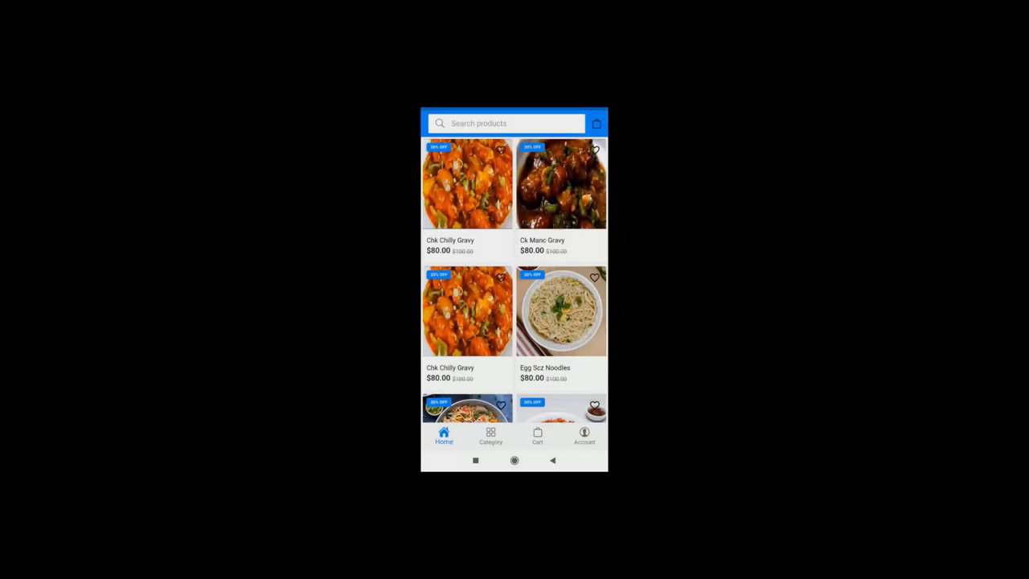
Browse the product listings on the home page of the built mobile app and open its categories
scroll(515, 279, "down", 5)
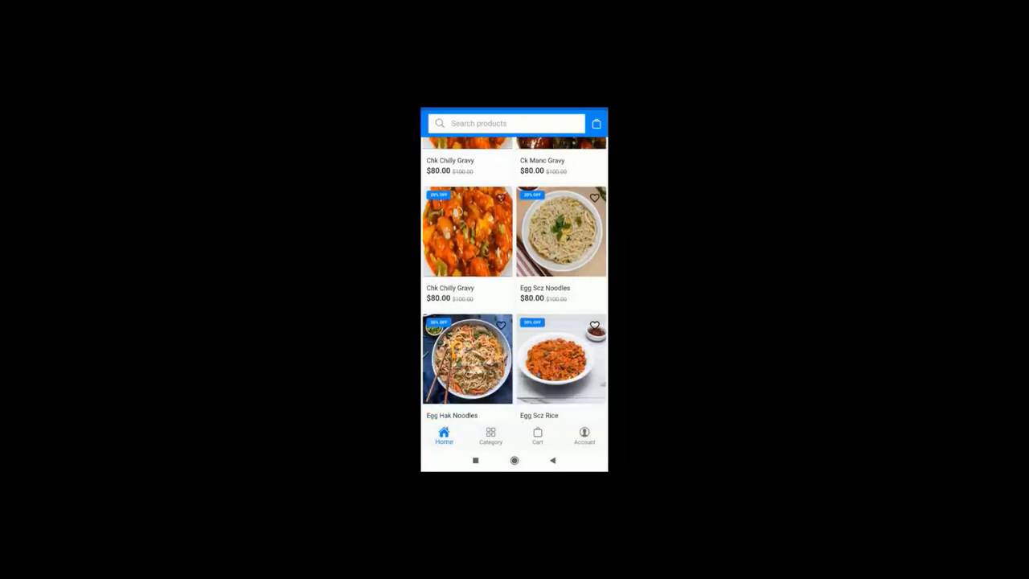
scroll(514, 279, "down", 5)
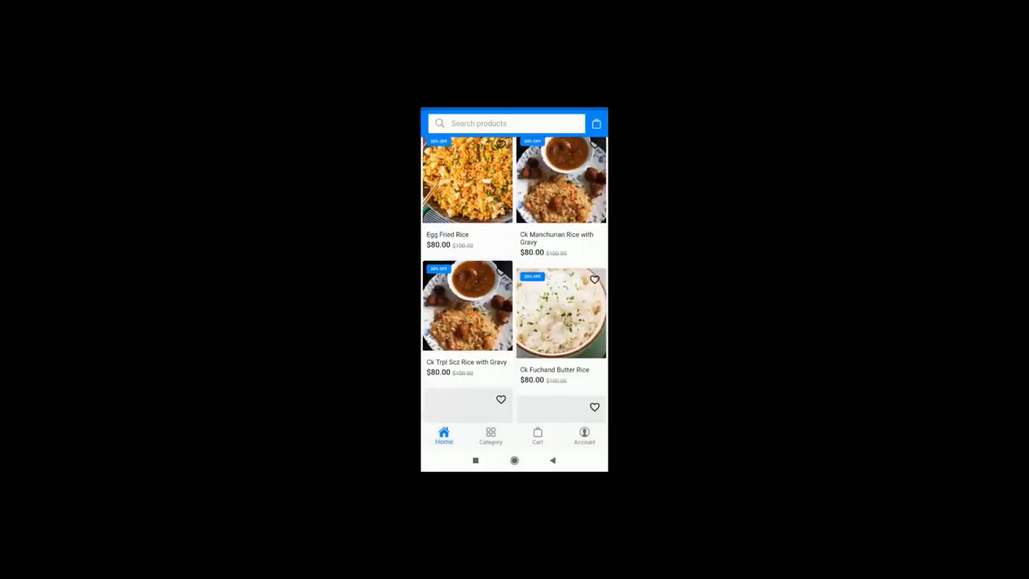
scroll(515, 279, "up", 2)
scroll(515, 279, "up", 4)
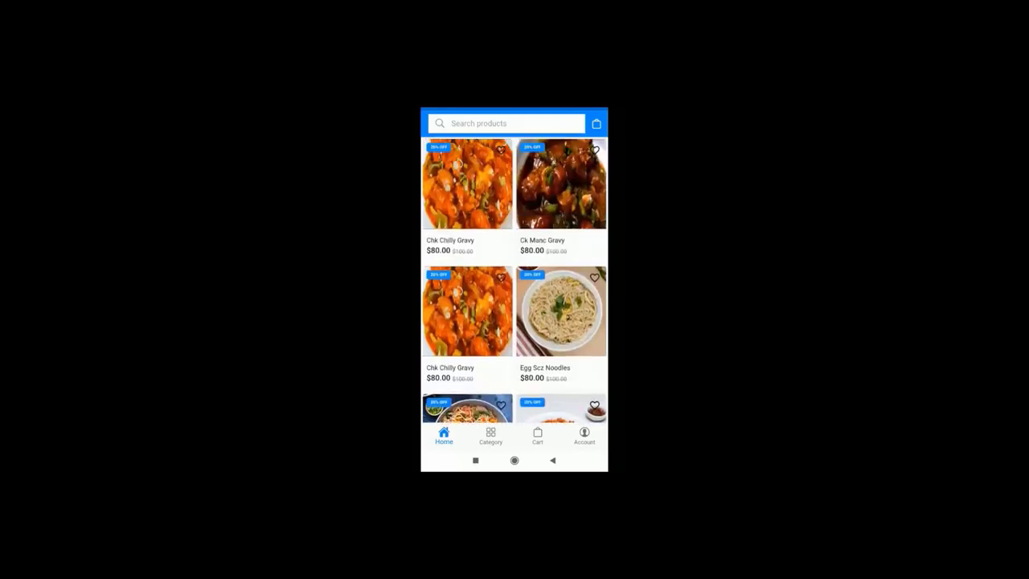
scroll(515, 279, "down", 6)
scroll(514, 279, "down", 10)
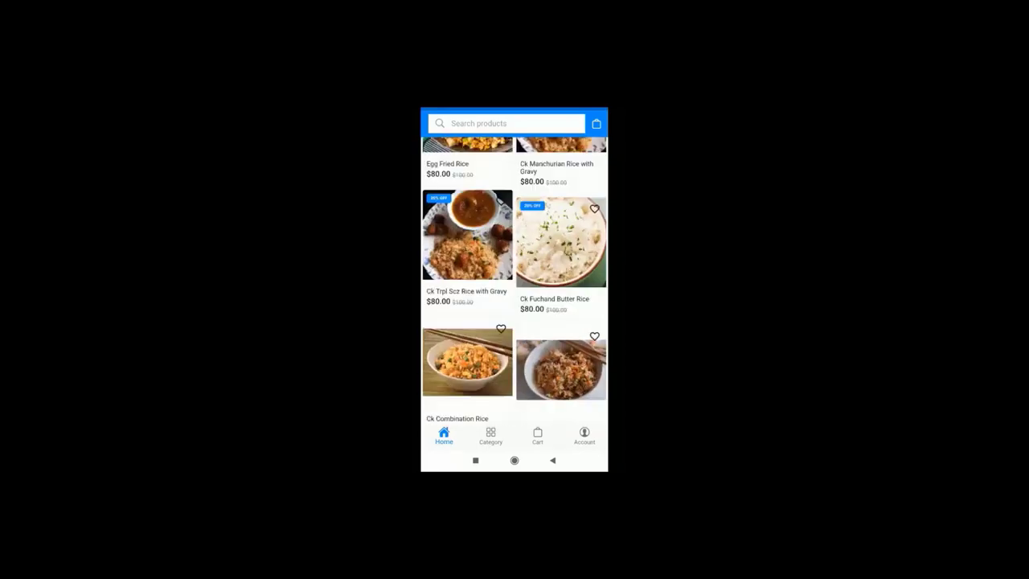
scroll(515, 280, "up", 1)
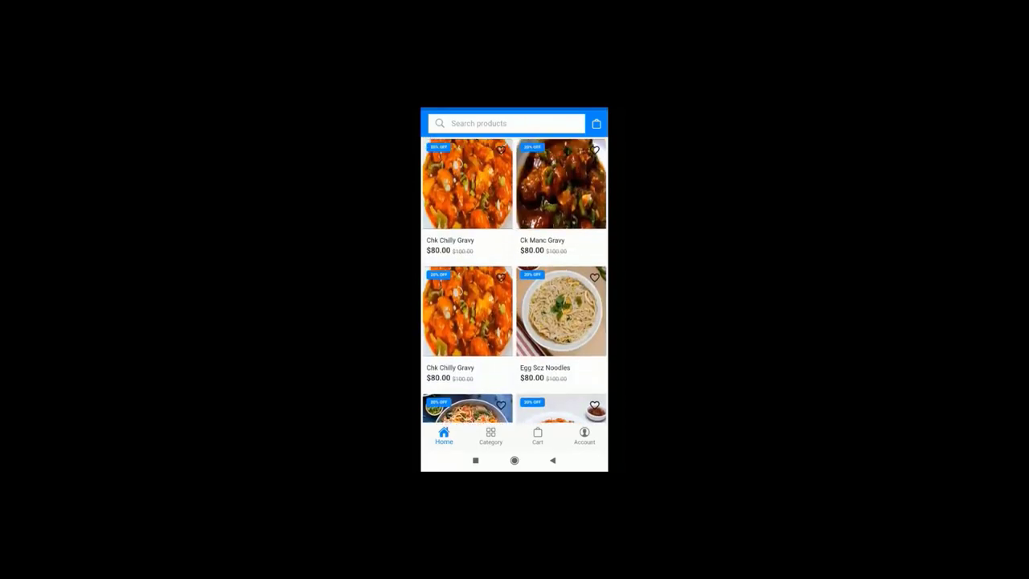
left_click(490, 436)
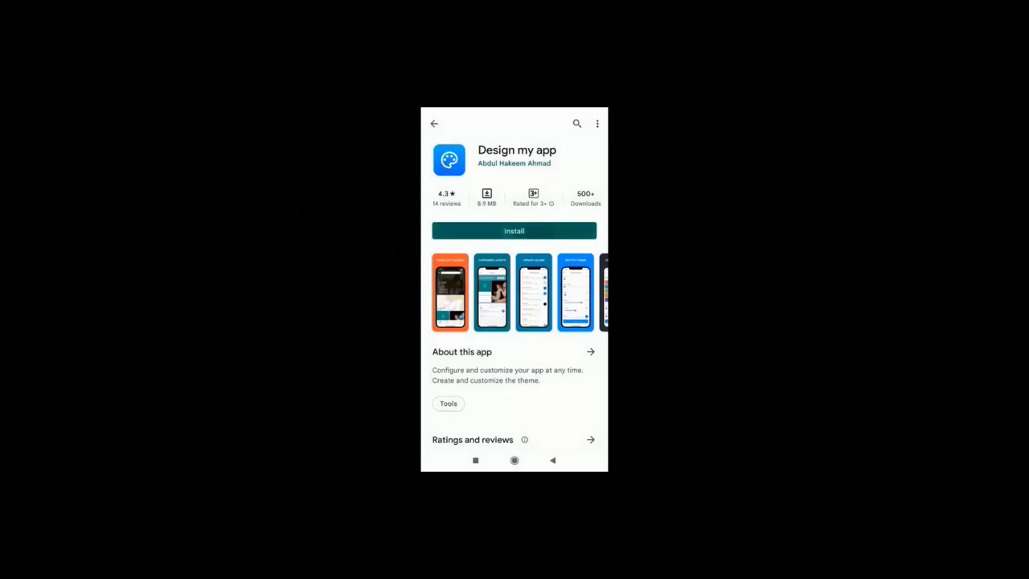
left_click(514, 231)
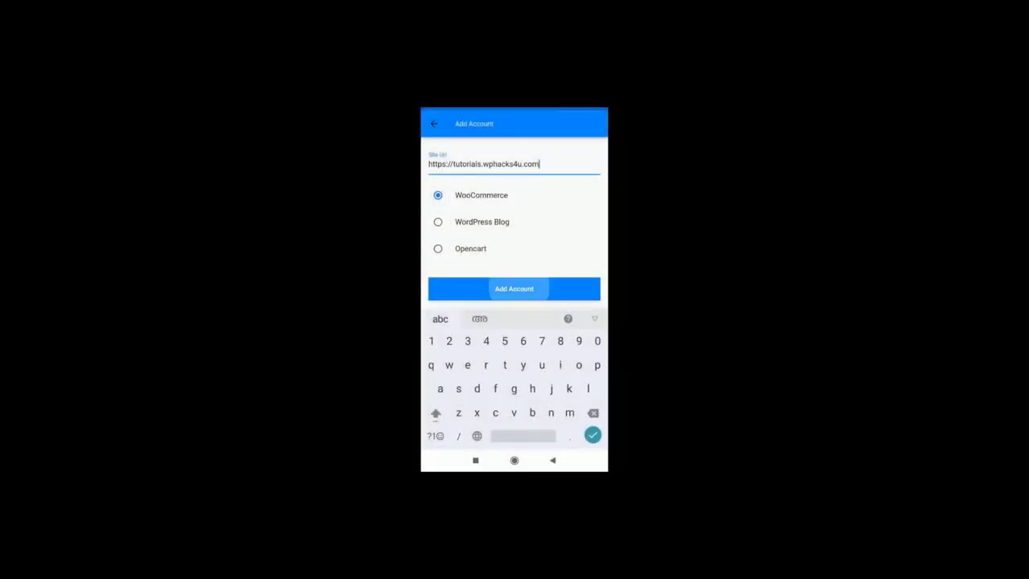
left_click(514, 289)
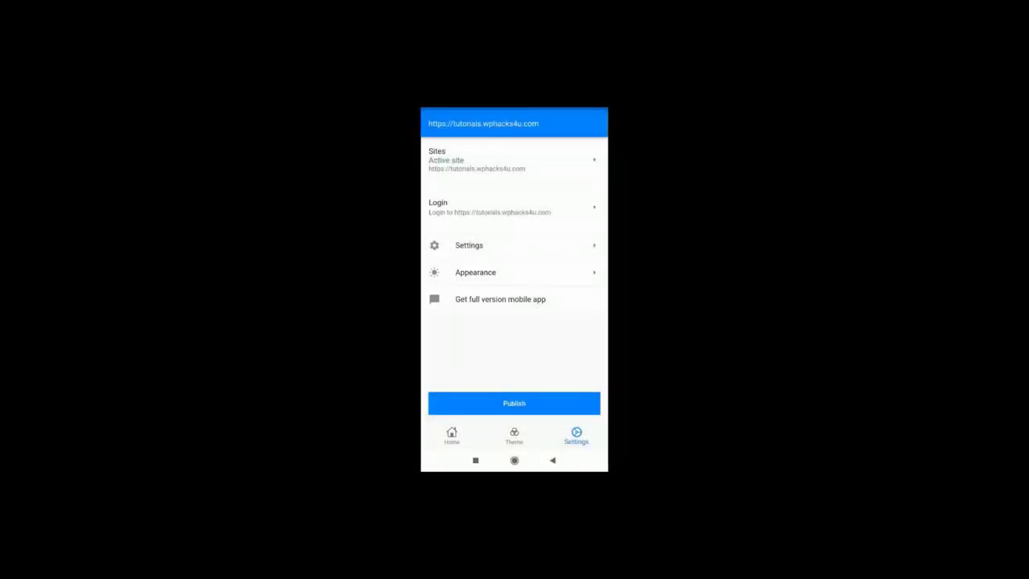
left_click(514, 233)
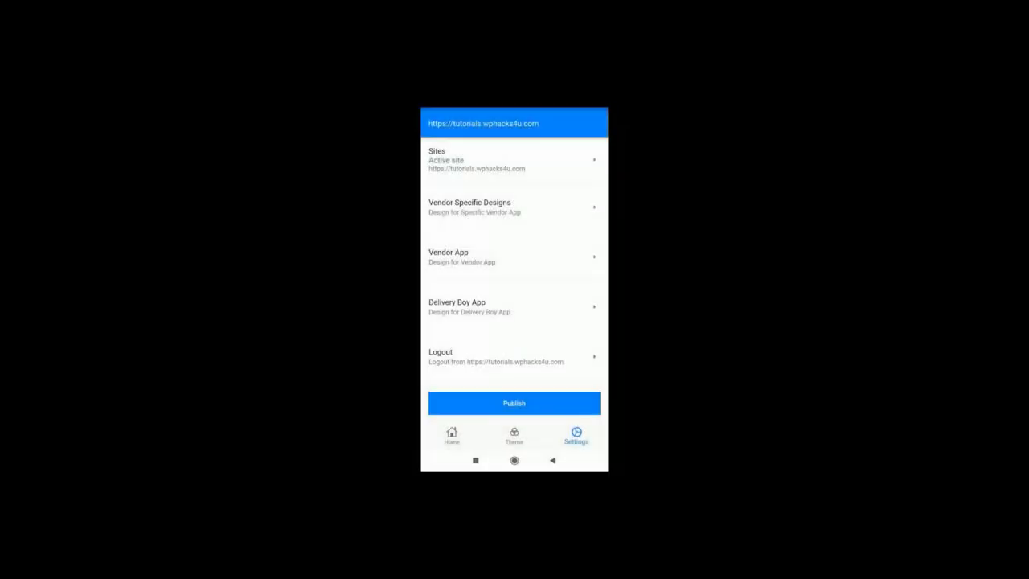
scroll(514, 258, "down", 3)
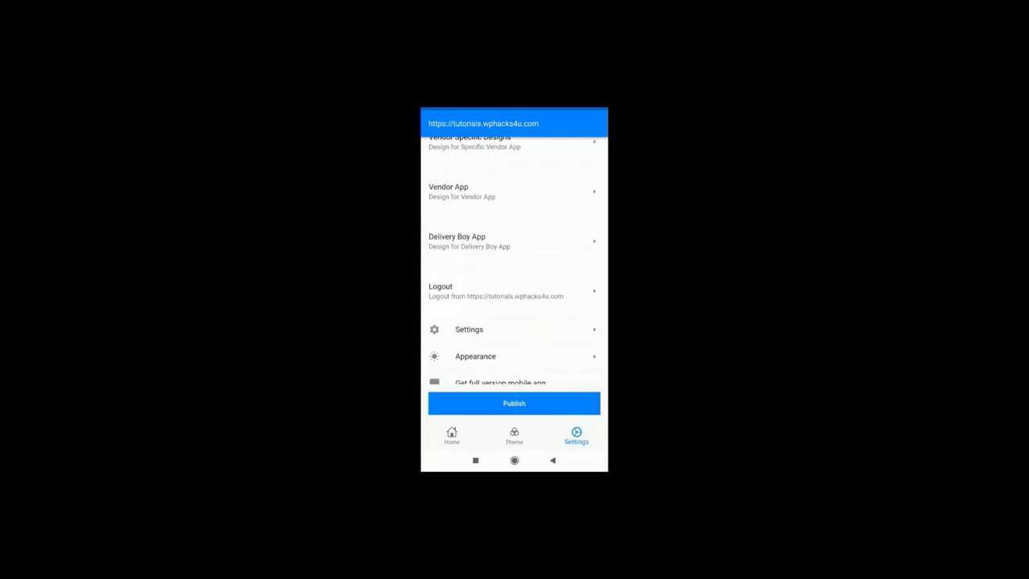
scroll(514, 258, "down", 1)
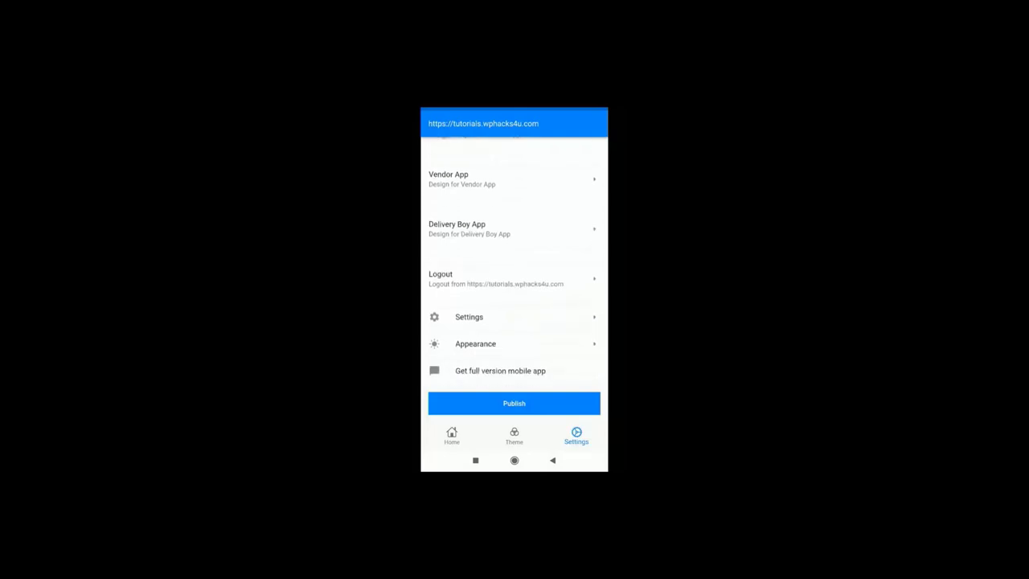
Apply the ready-made Template 06 (Restaurants) to the app's home page
left_click(451, 436)
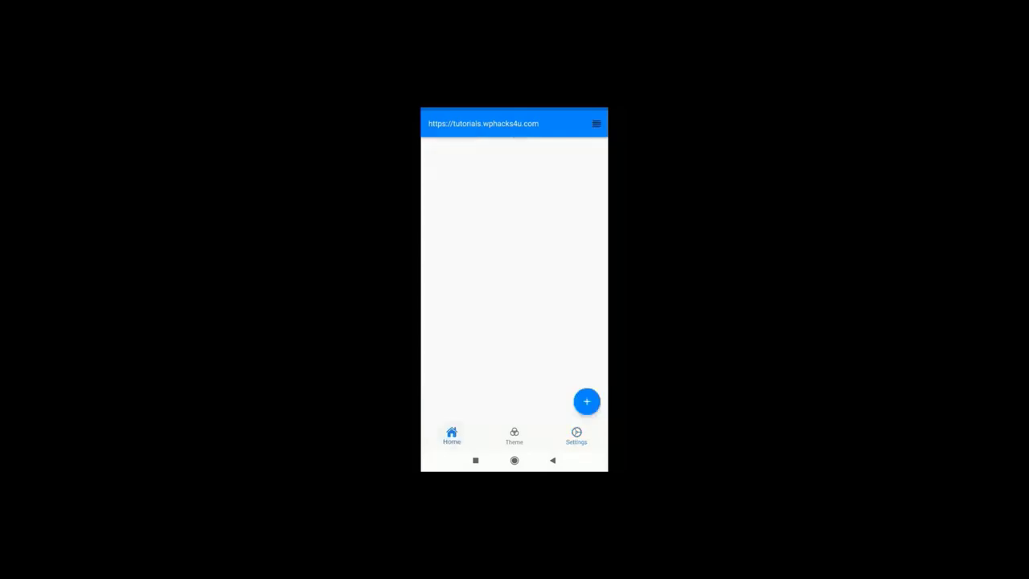
left_click(596, 123)
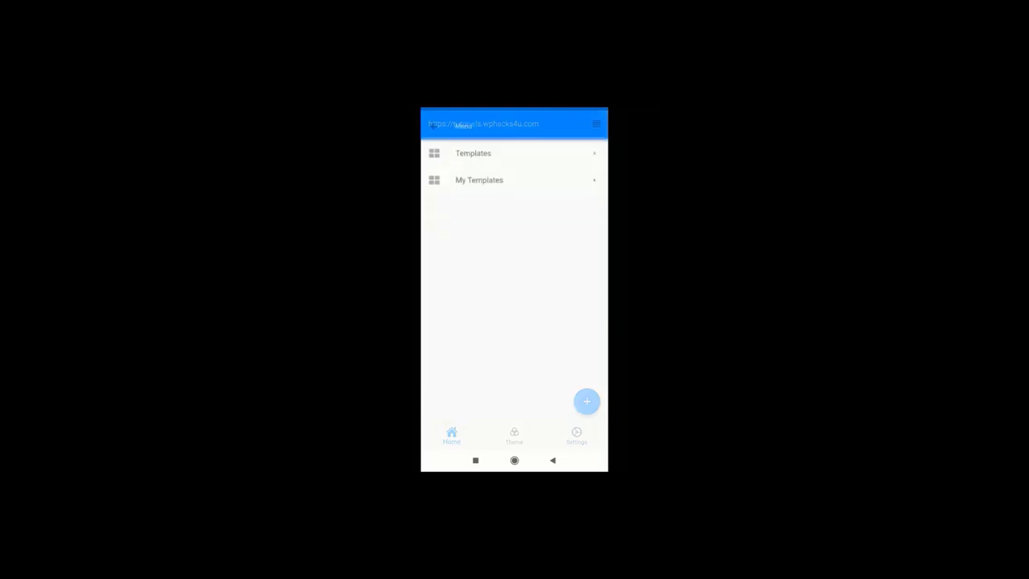
left_click(473, 150)
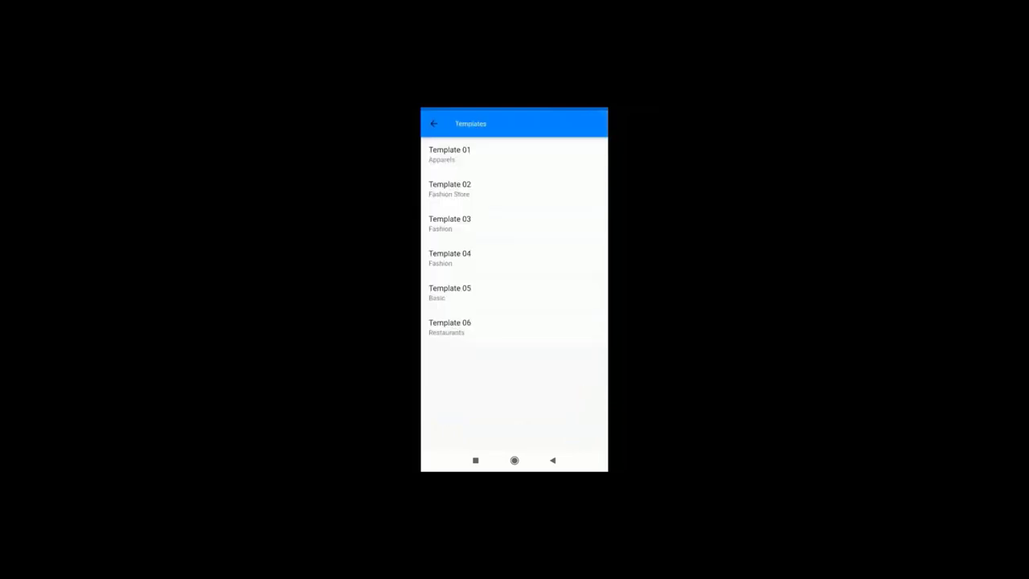
left_click(450, 327)
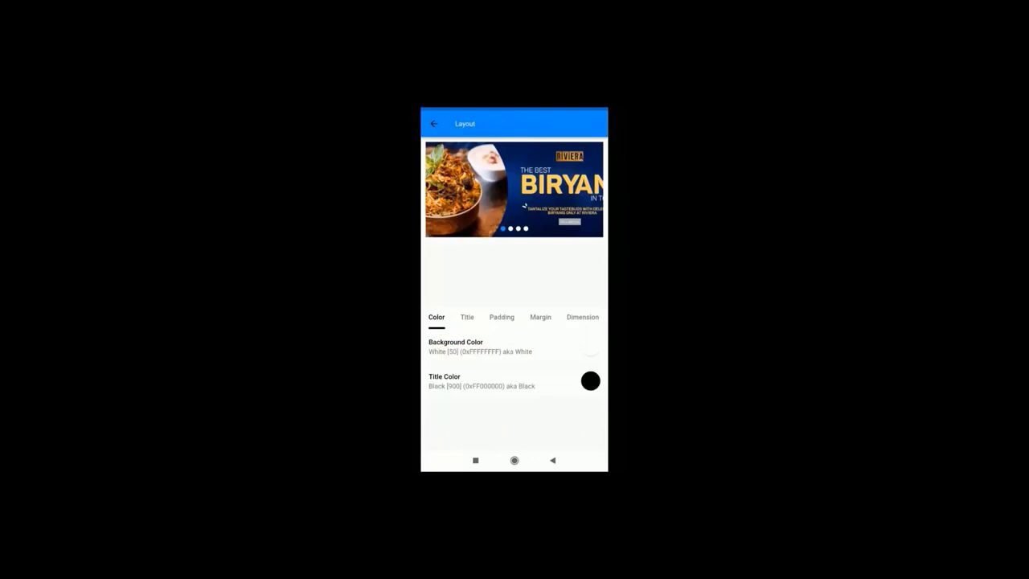
Examine the banner slider's title, padding, margin, dimension and general settings, switching its status off and back on
left_click(466, 316)
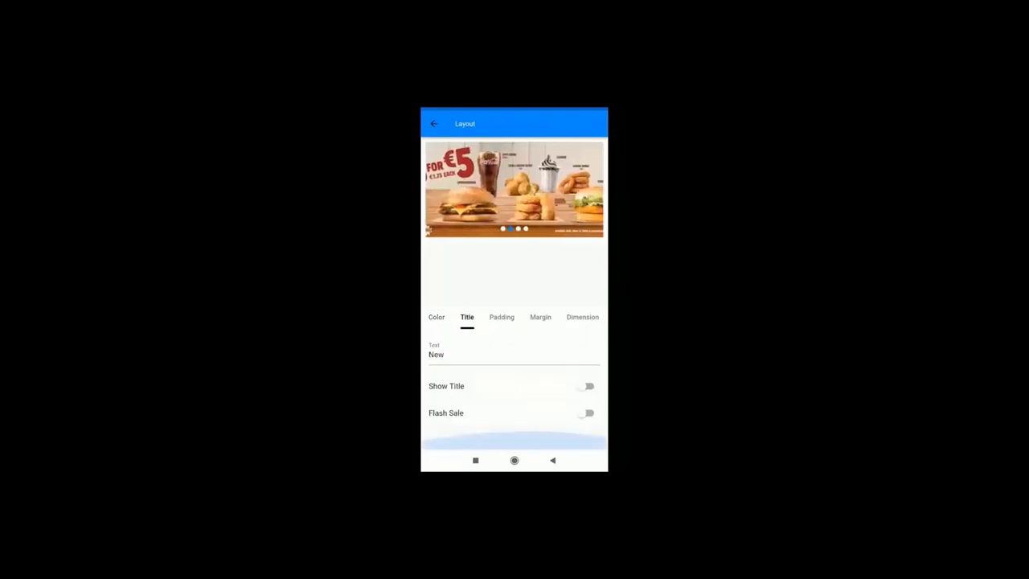
left_click(501, 317)
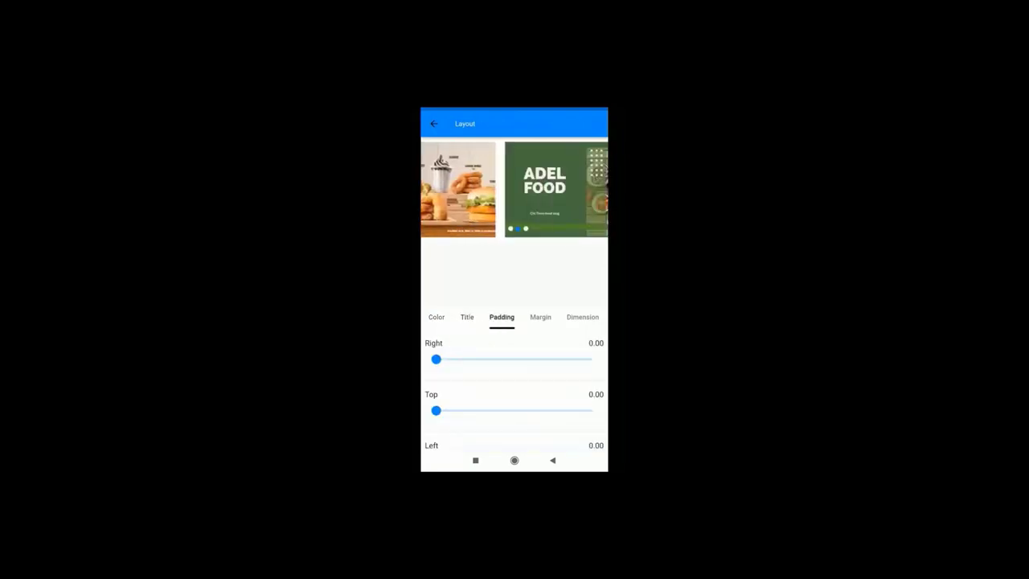
left_click(541, 317)
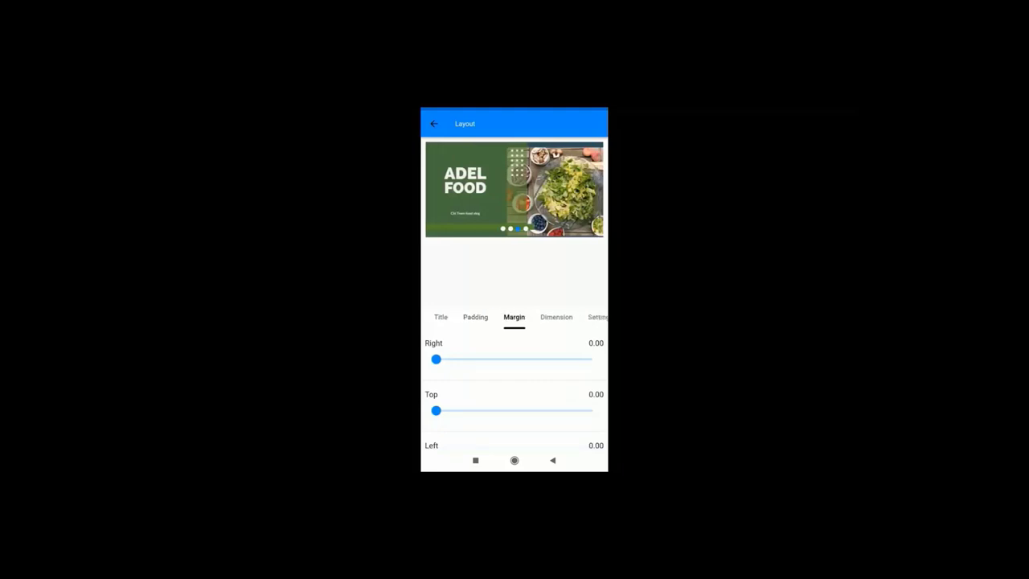
left_click(556, 317)
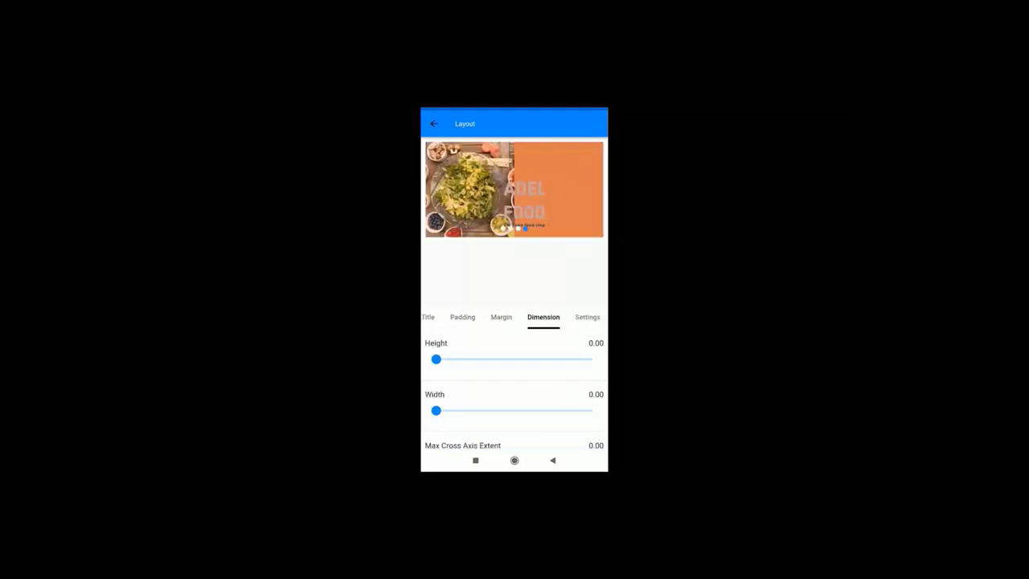
left_click(587, 317)
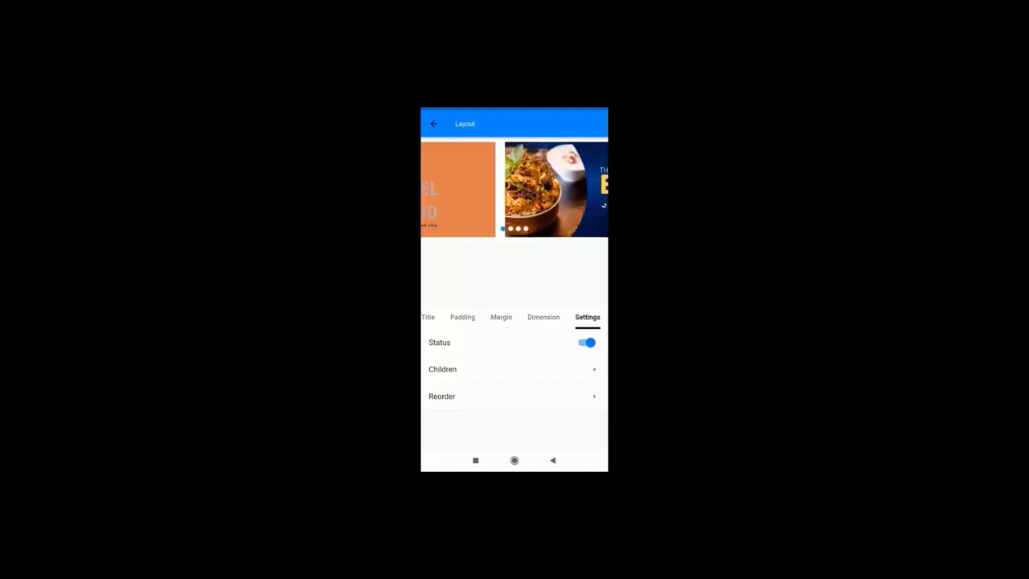
left_click(587, 343)
left_click(587, 342)
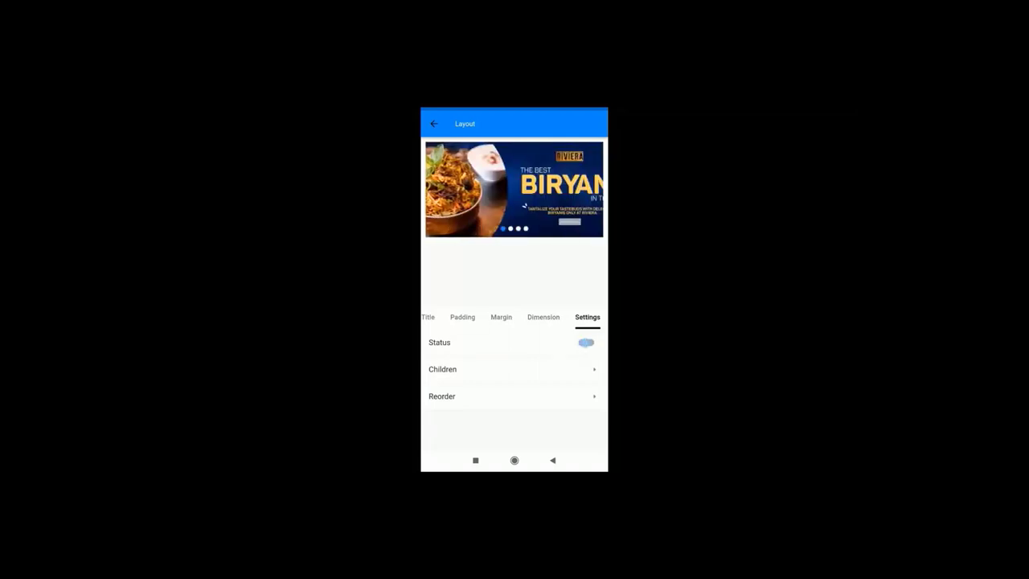
Open the first child banner of the slider and browse the site's media images available for it
left_click(530, 369)
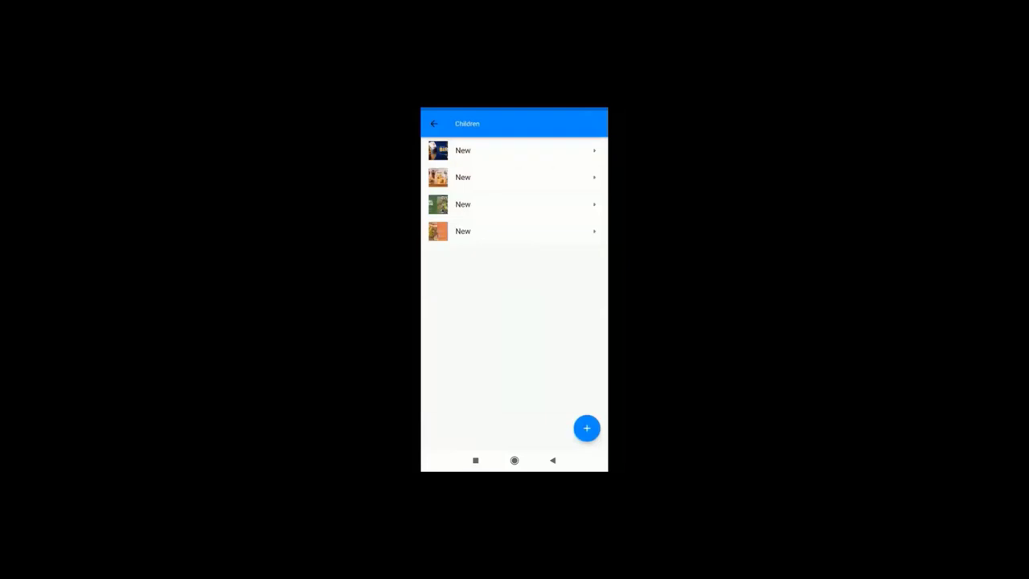
left_click(566, 151)
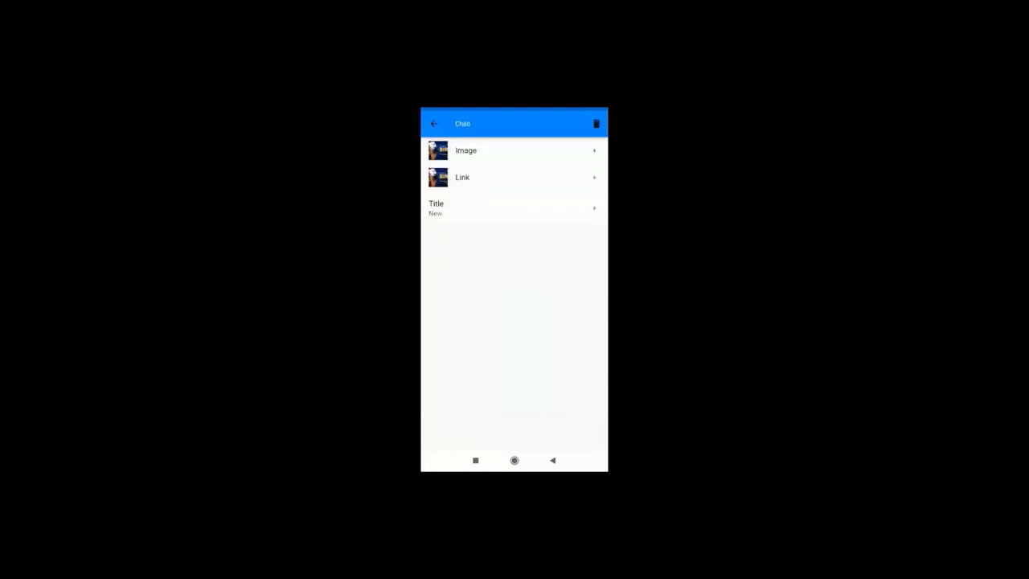
left_click(514, 151)
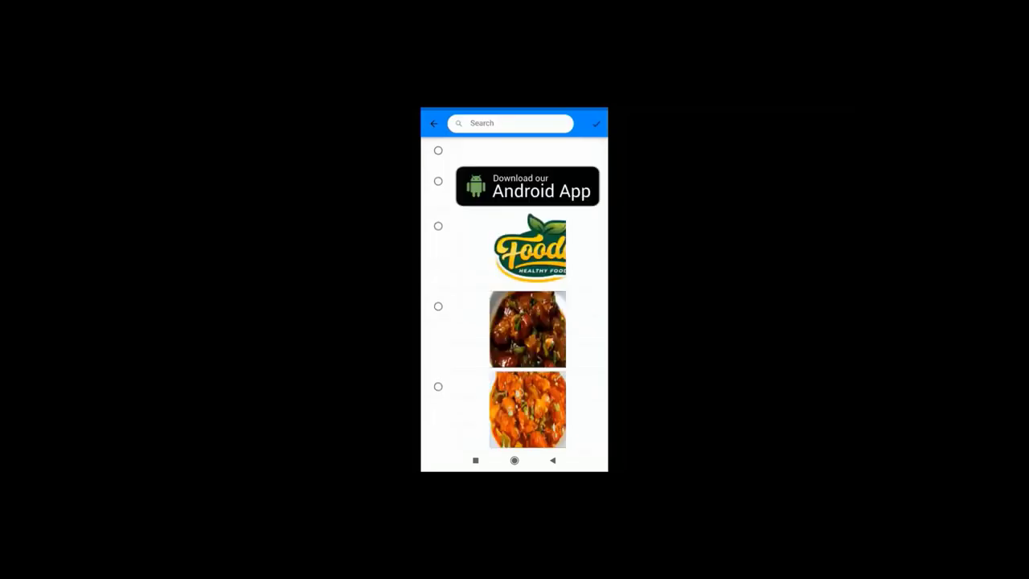
scroll(515, 293, "down", 10)
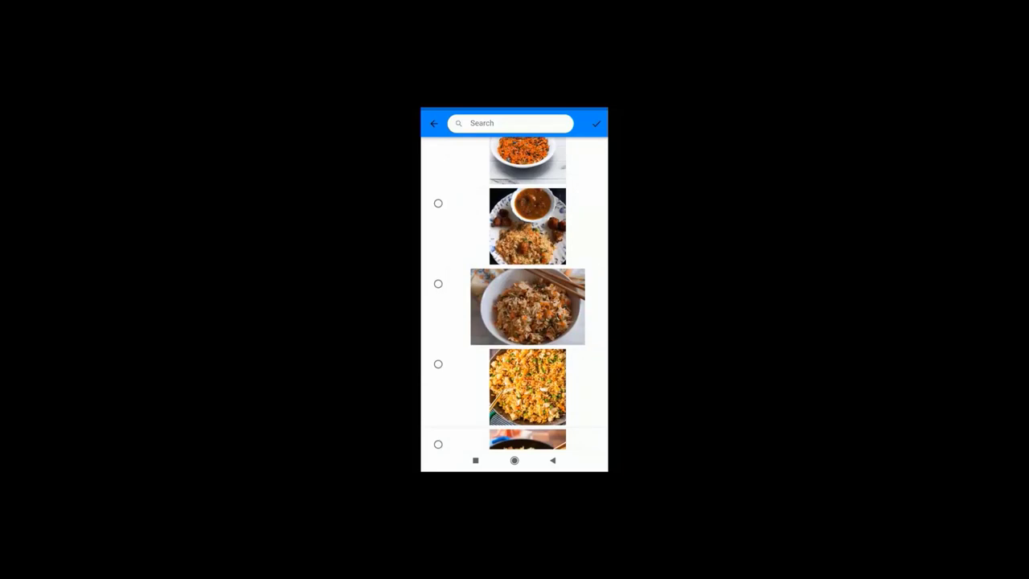
left_click(596, 123)
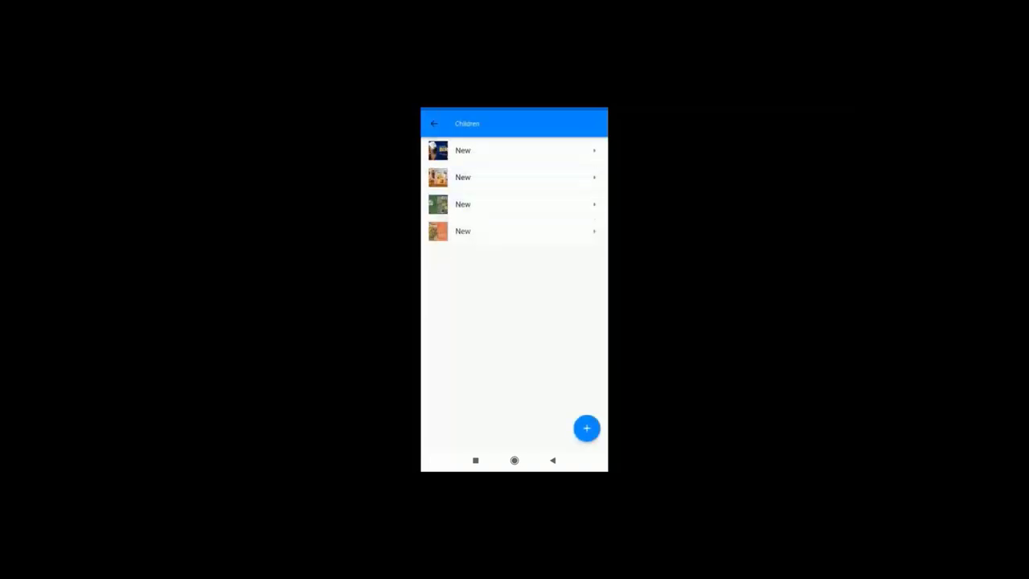
Examine the settings and child banners of the two-banner grid below the slider, and return to the home page
left_click(515, 177)
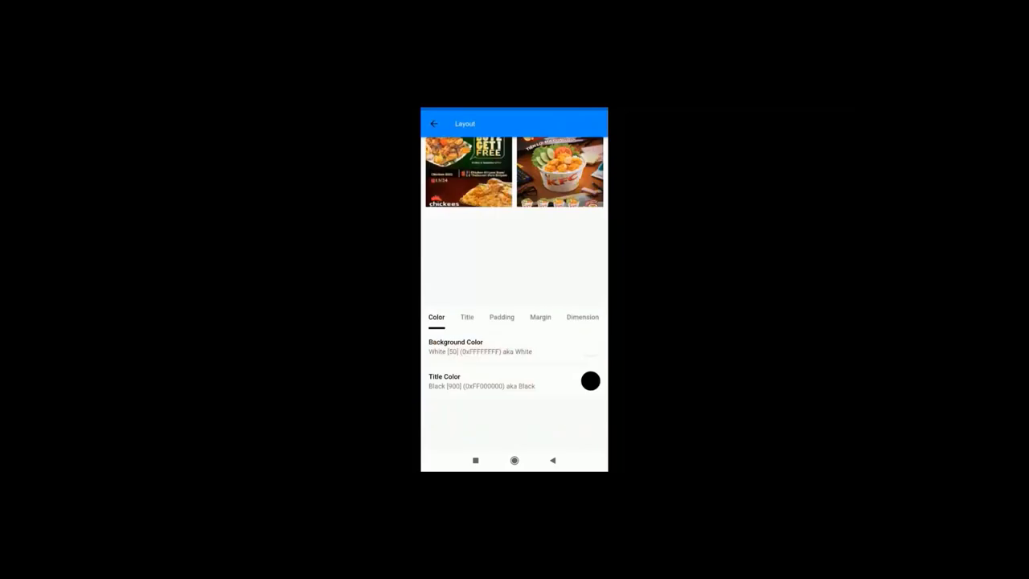
left_click_drag(563, 316, 523, 317)
left_click(588, 317)
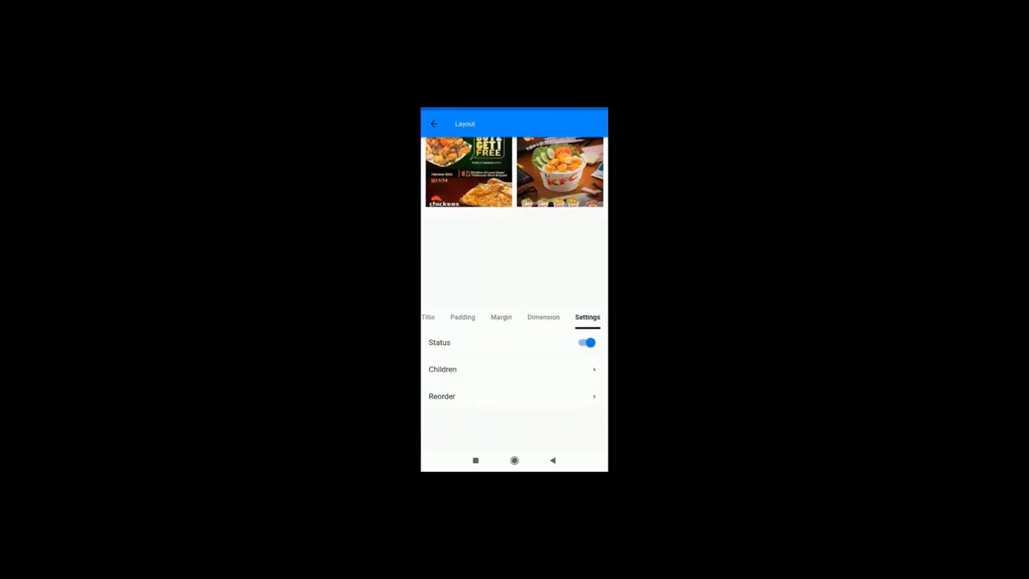
left_click(442, 370)
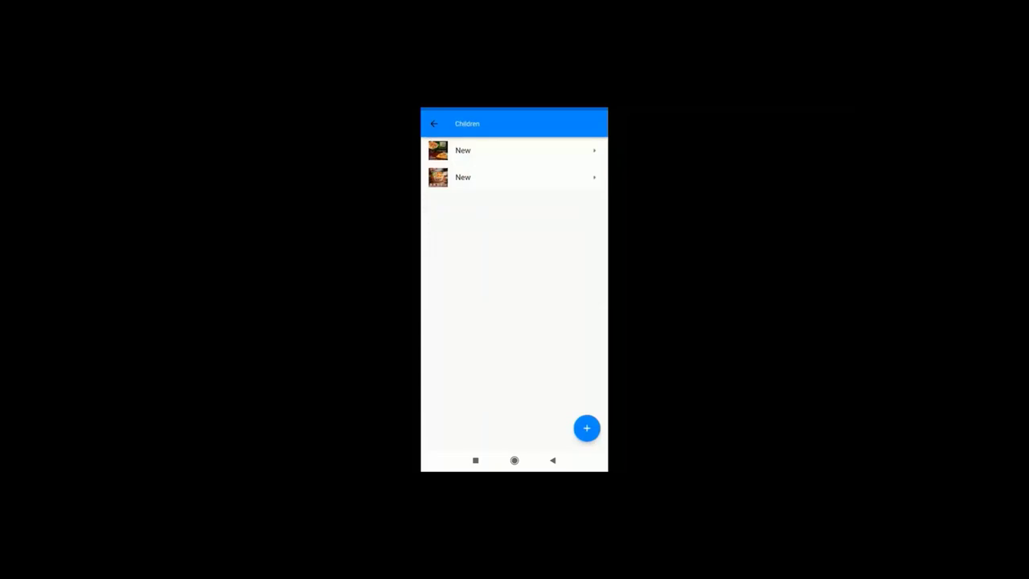
left_click(433, 123)
left_click(433, 123)
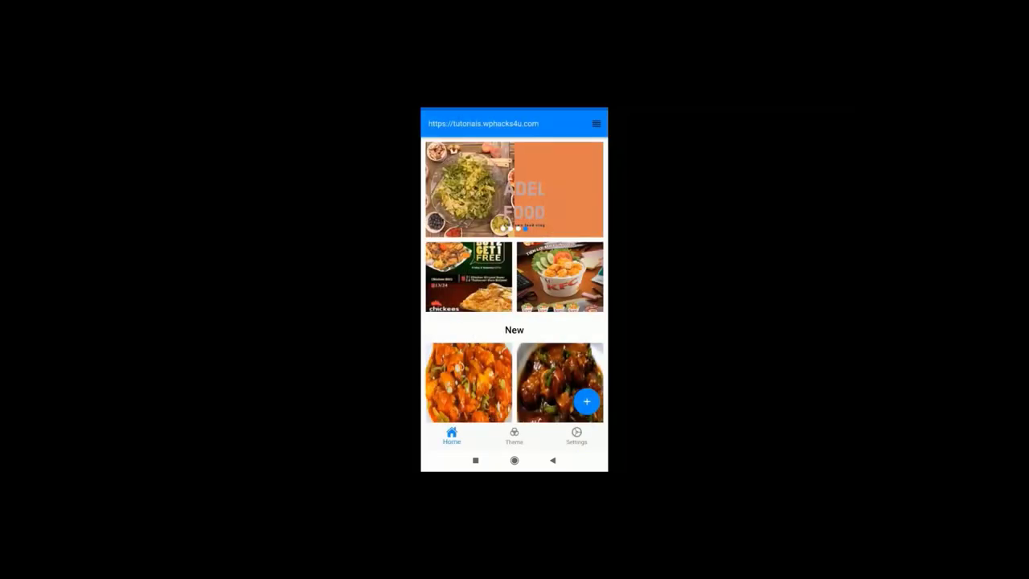
Switch off the status of the product section titled New and link the section to On Sale products
scroll(515, 279, "down", 1)
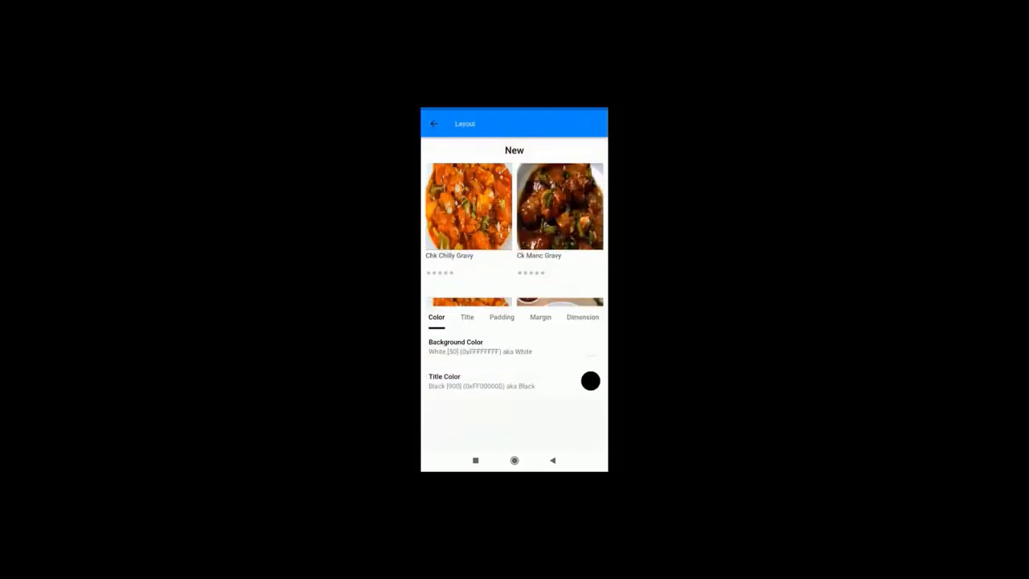
left_click_drag(563, 317, 523, 317)
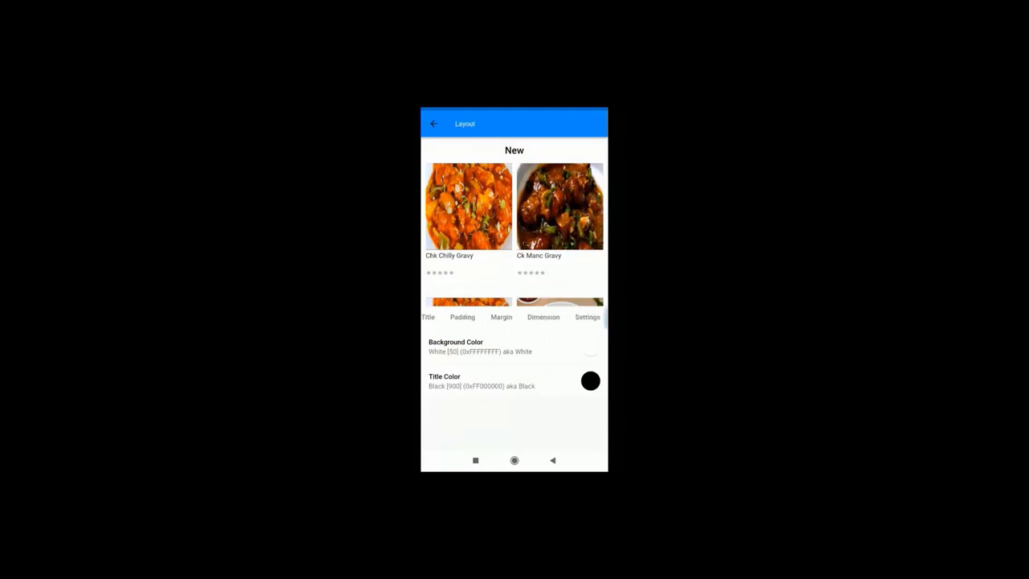
left_click(587, 317)
left_click(587, 342)
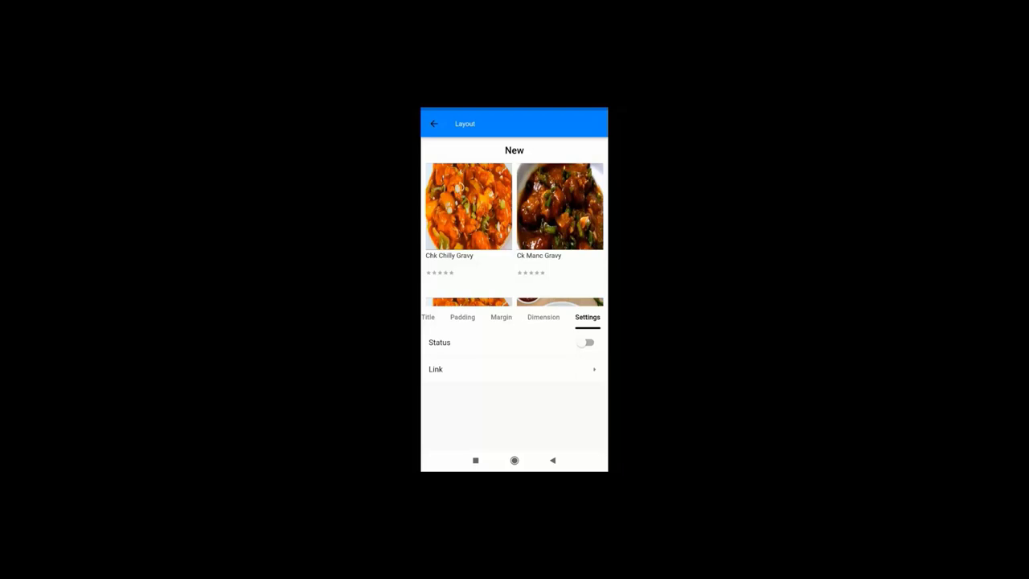
left_click(483, 369)
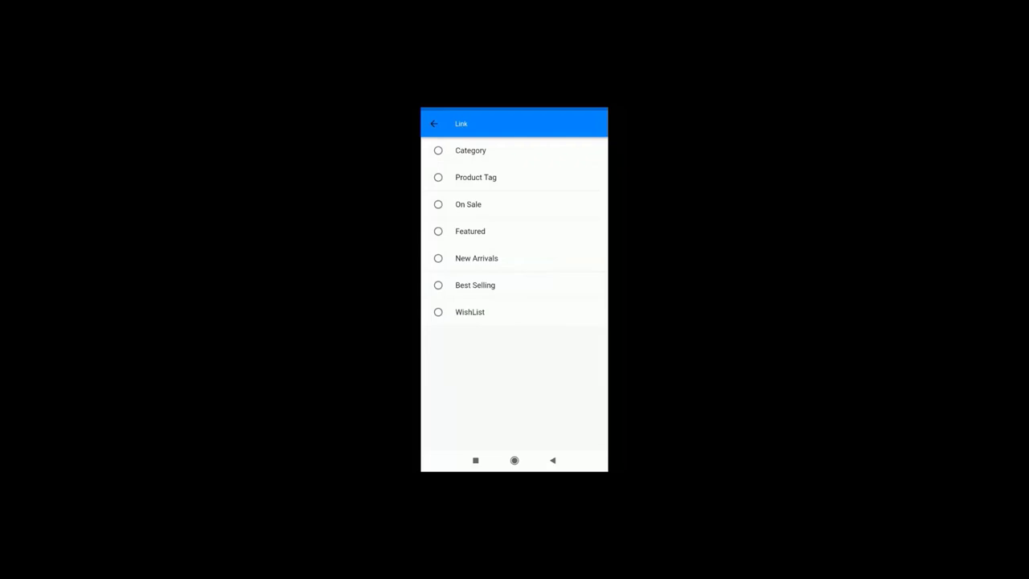
left_click(468, 204)
key("Escape")
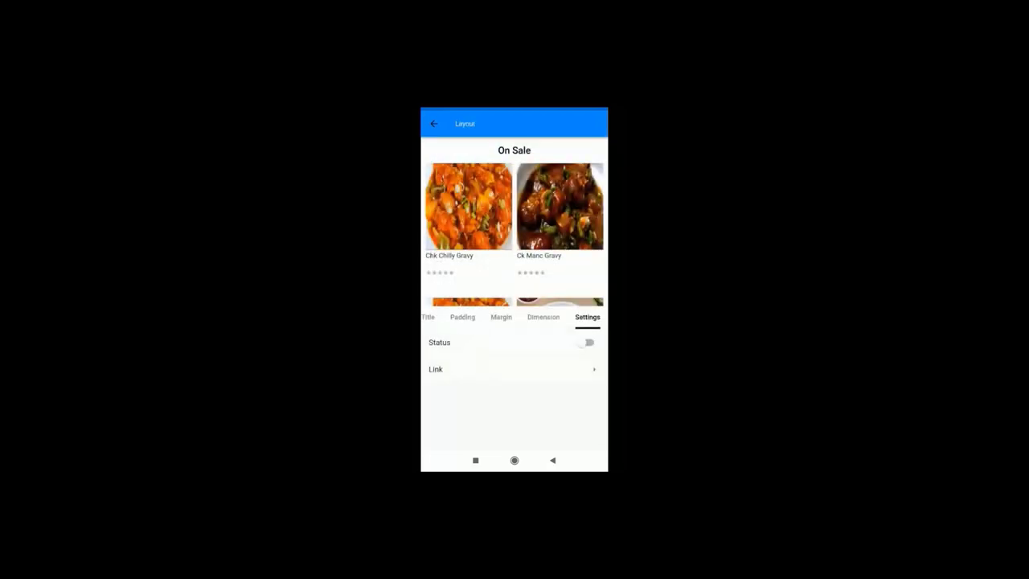
key("Escape")
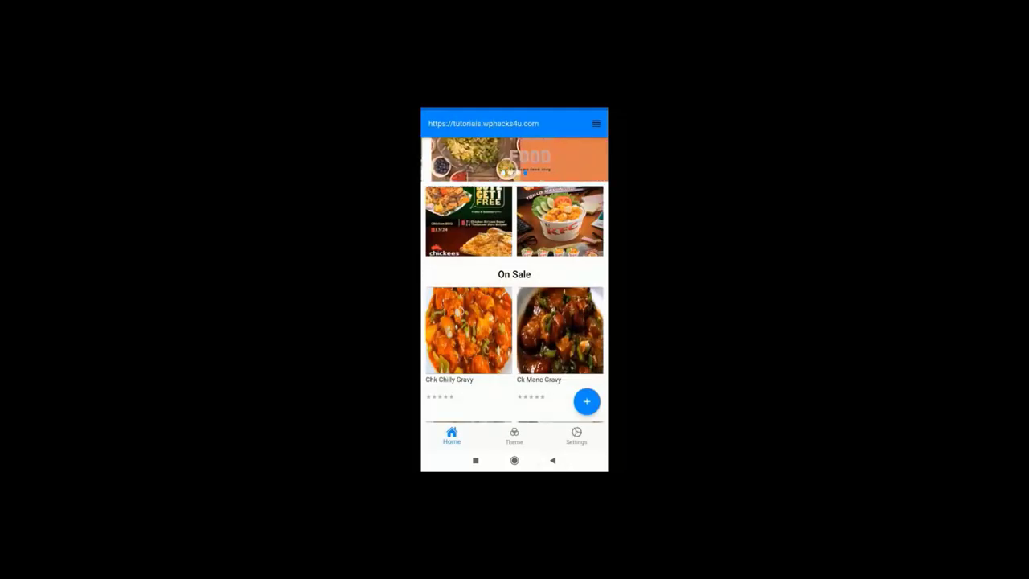
Examine the banner, category and products layout types that can be added to the home page
scroll(515, 281, "down", 4)
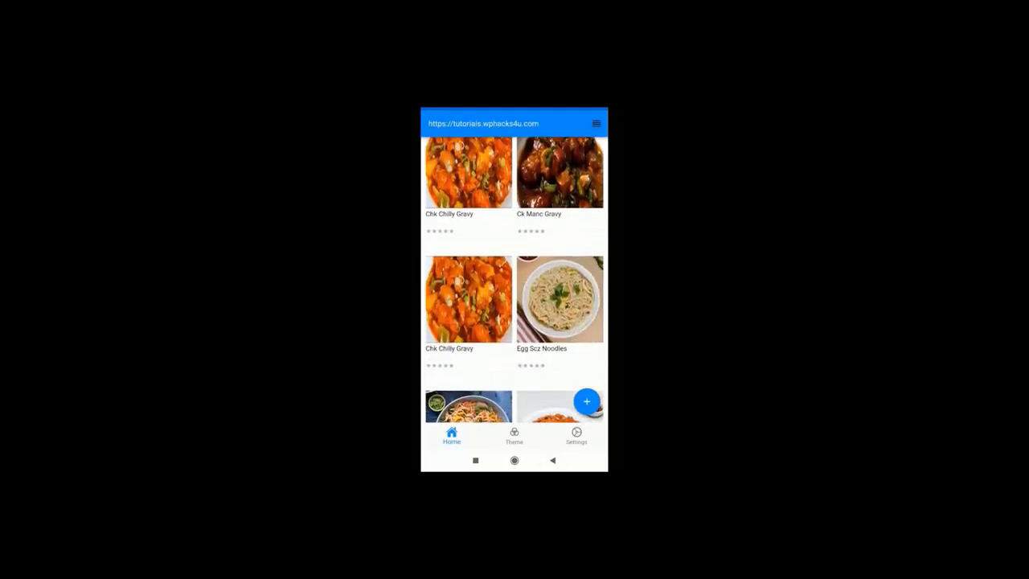
left_click(587, 401)
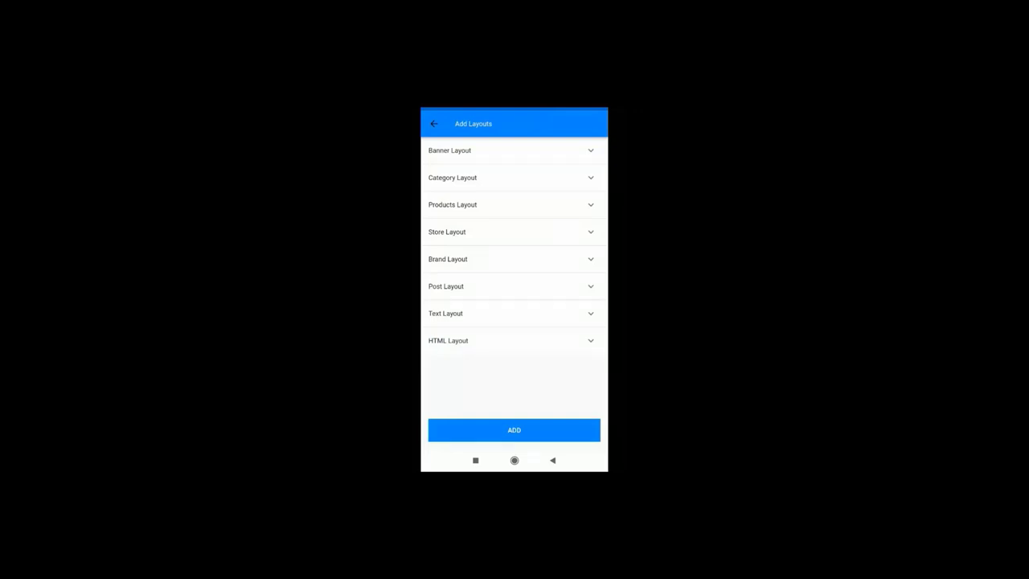
left_click(450, 150)
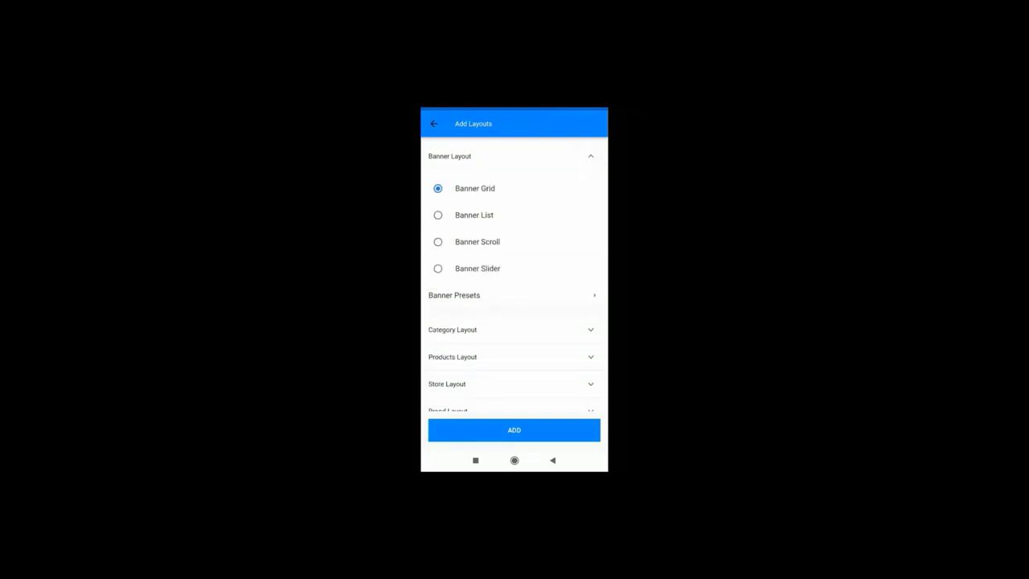
left_click(450, 156)
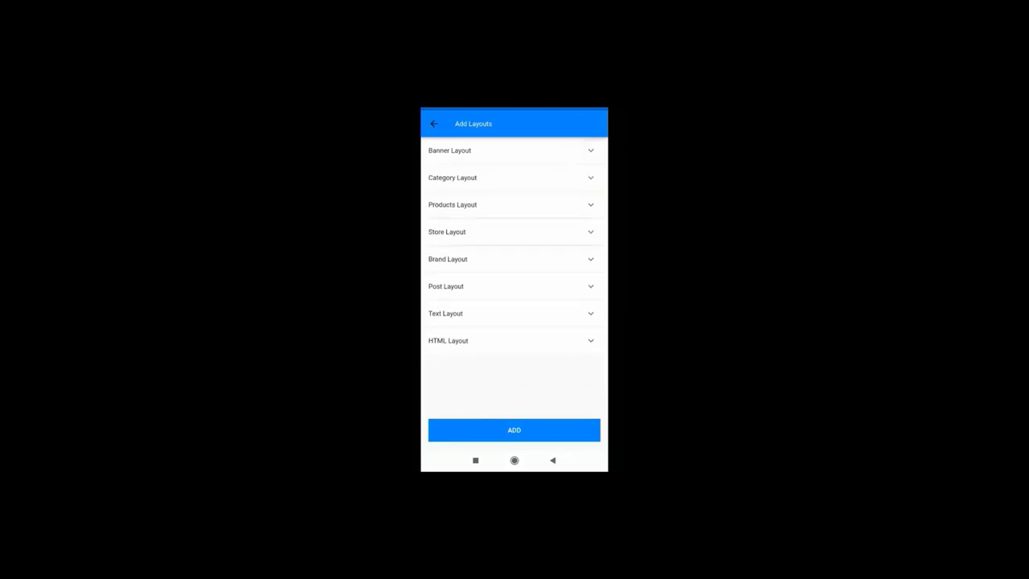
left_click(452, 178)
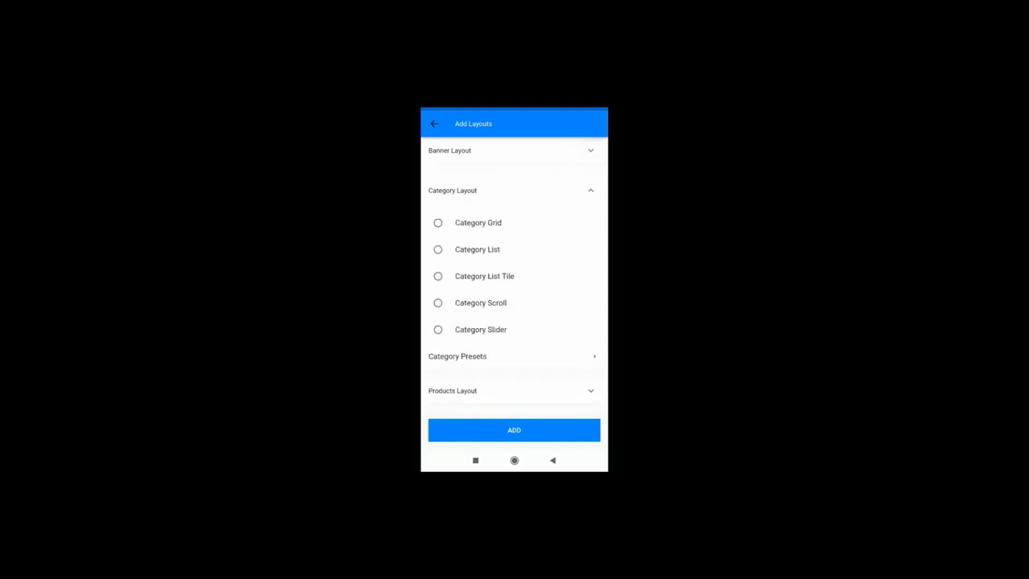
left_click(453, 191)
left_click(453, 205)
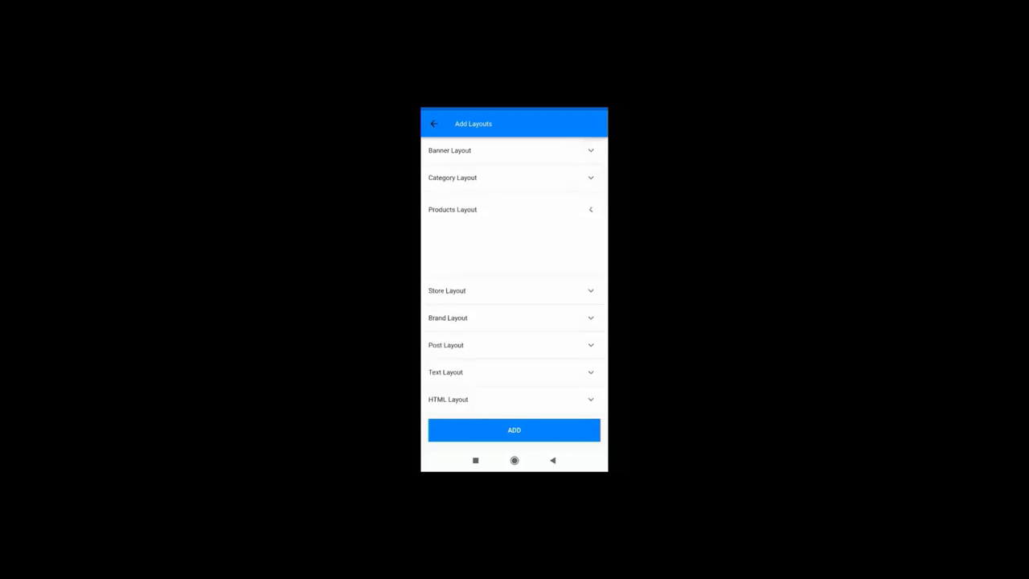
left_click(453, 218)
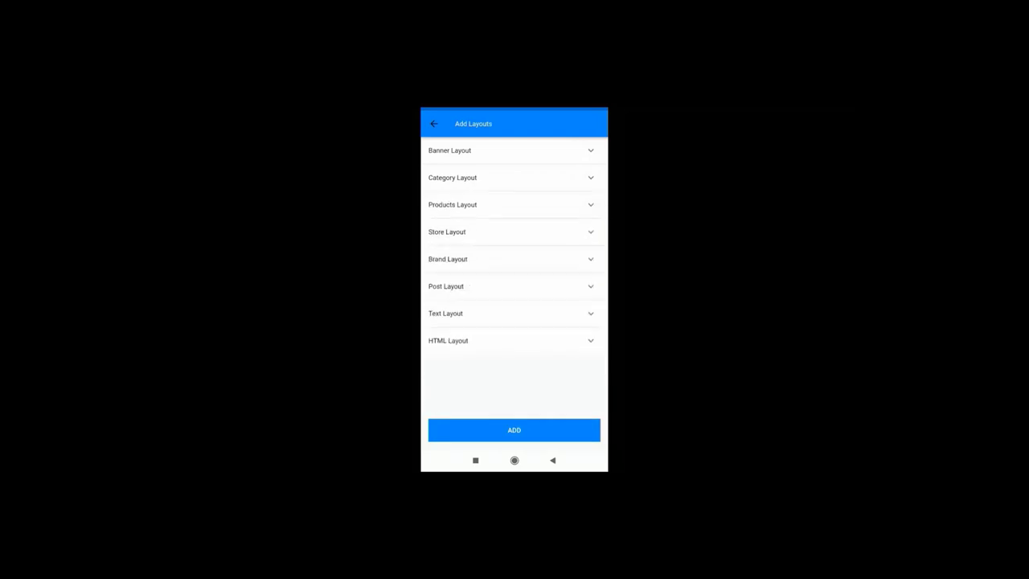
Close the layout picker and examine the Light Theme's customization options, including colours, buttons, navigation and font family
left_click(540, 430)
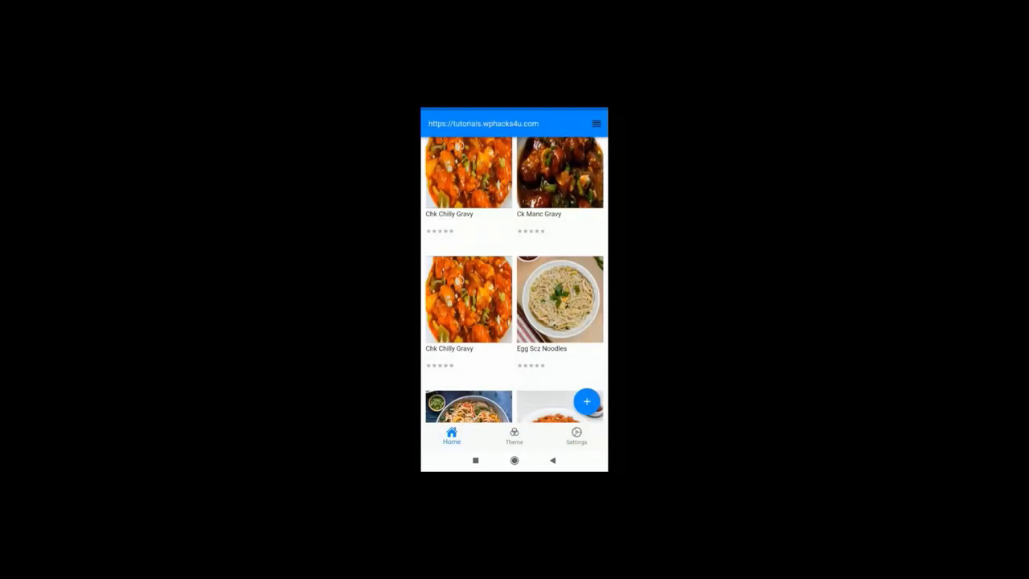
left_click(514, 436)
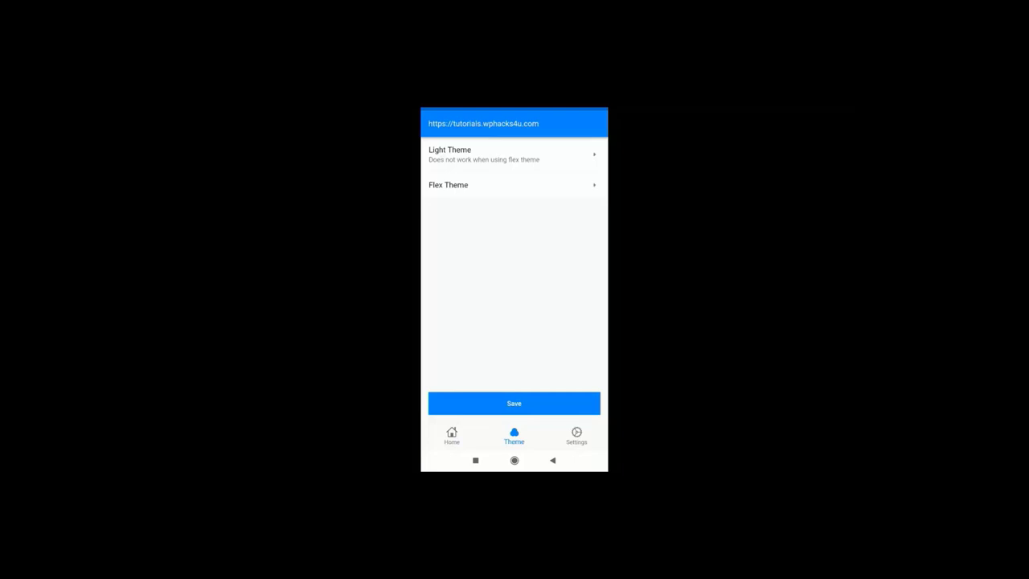
left_click(514, 154)
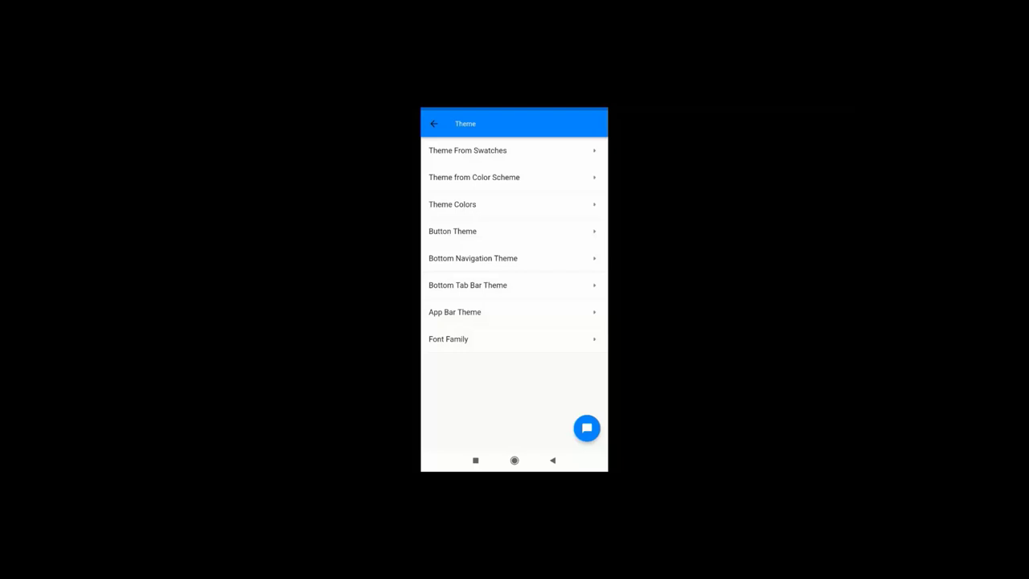
left_click(552, 460)
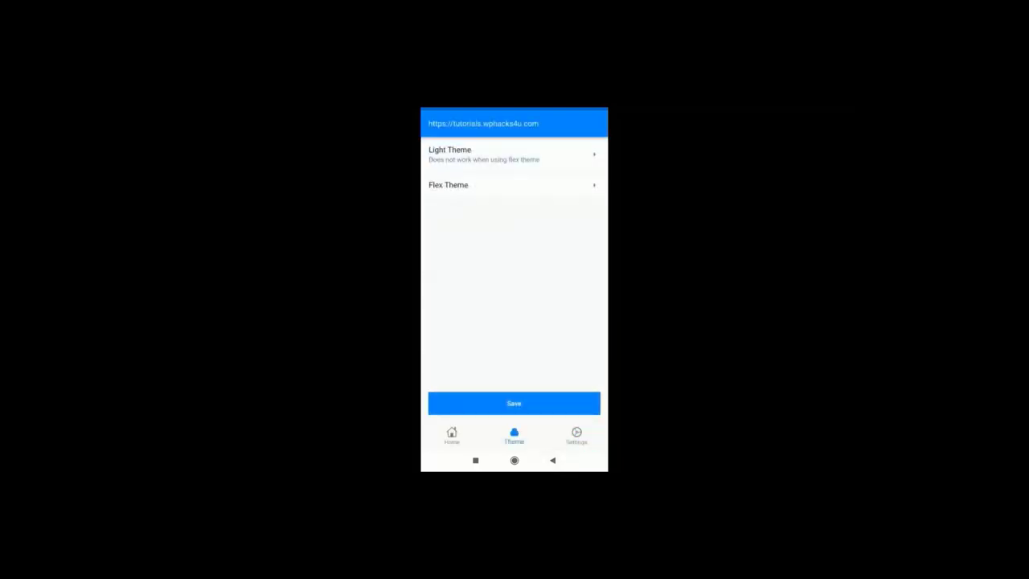
Publish the app design changes for the active site from the design app's settings
left_click(577, 436)
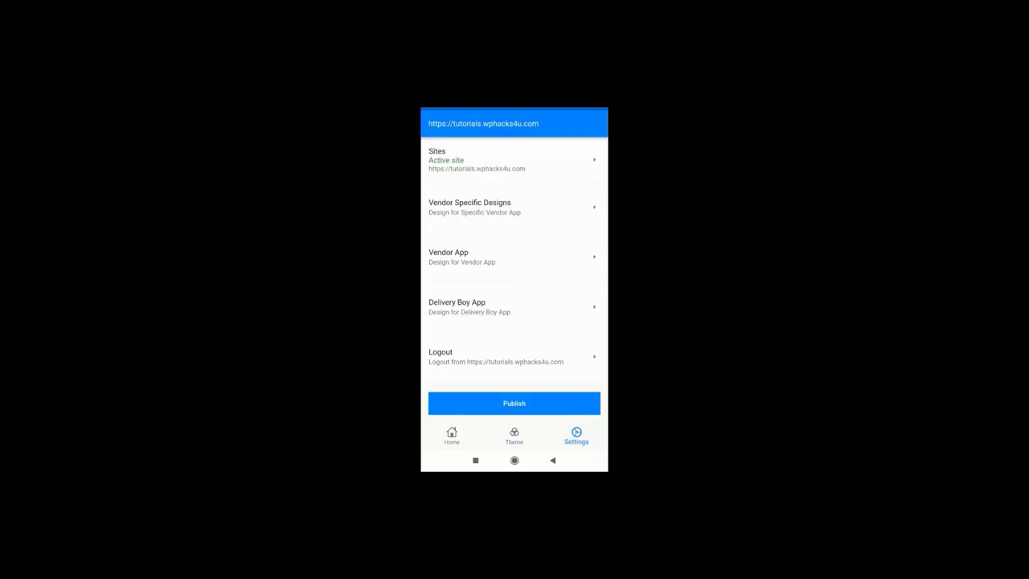
left_click(515, 403)
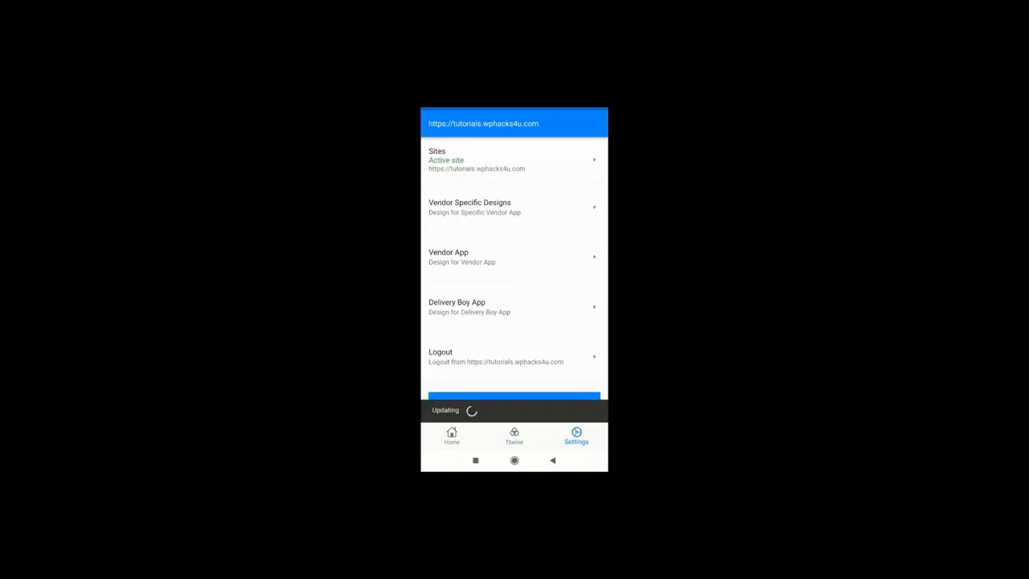